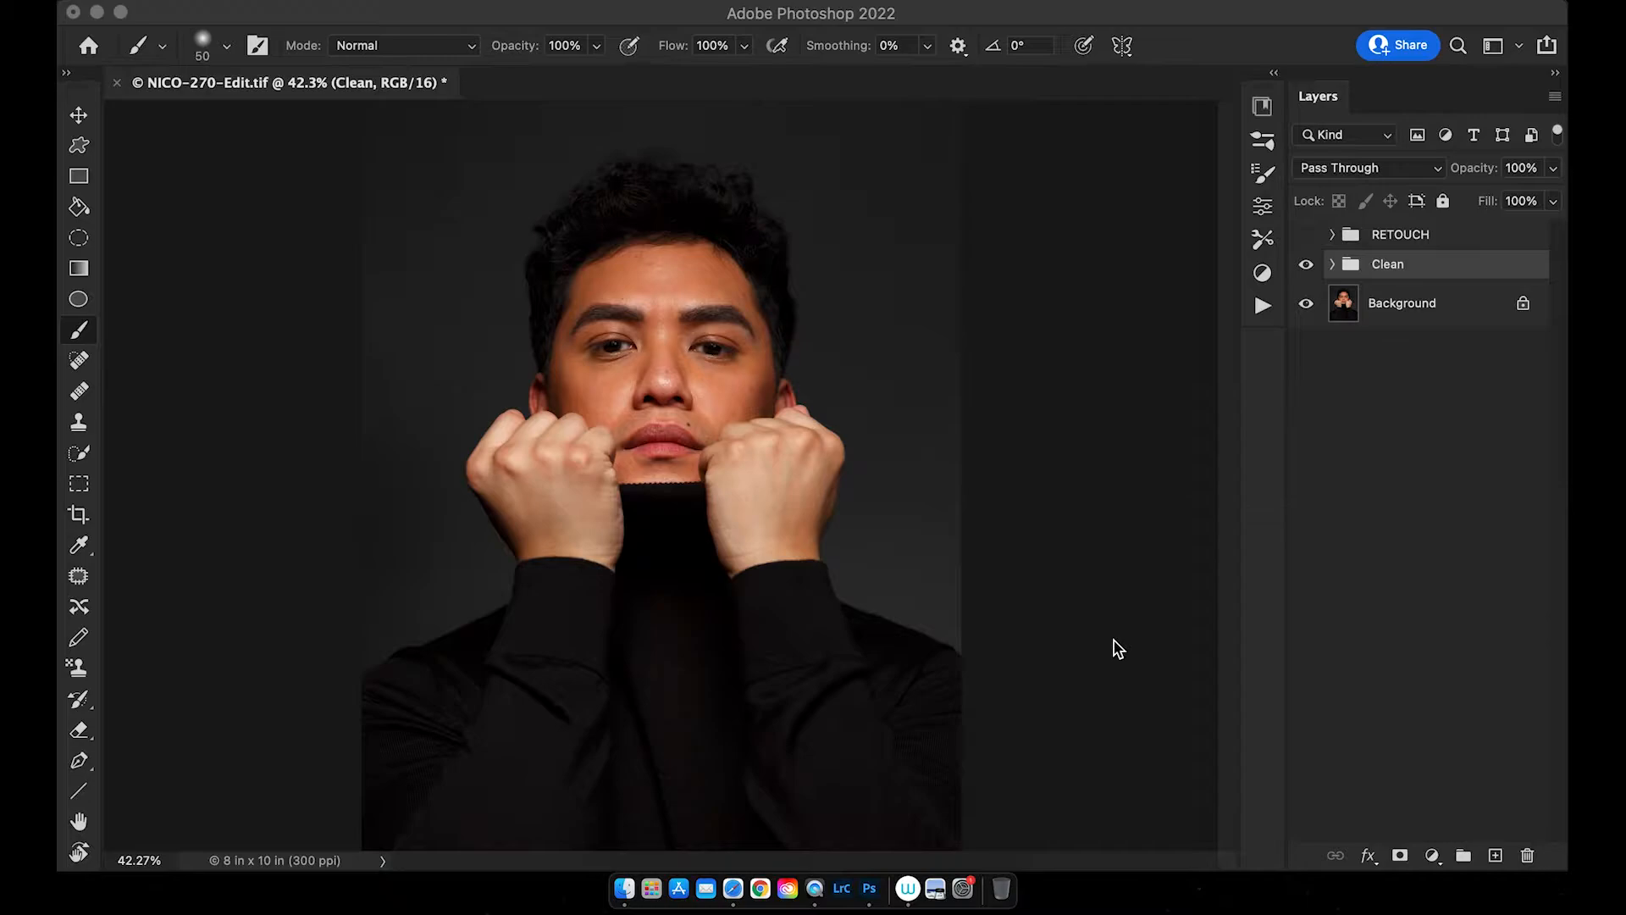
- Check the contents of the Clean group and compare the whole portrait with the group hidden and shown
click(829, 476)
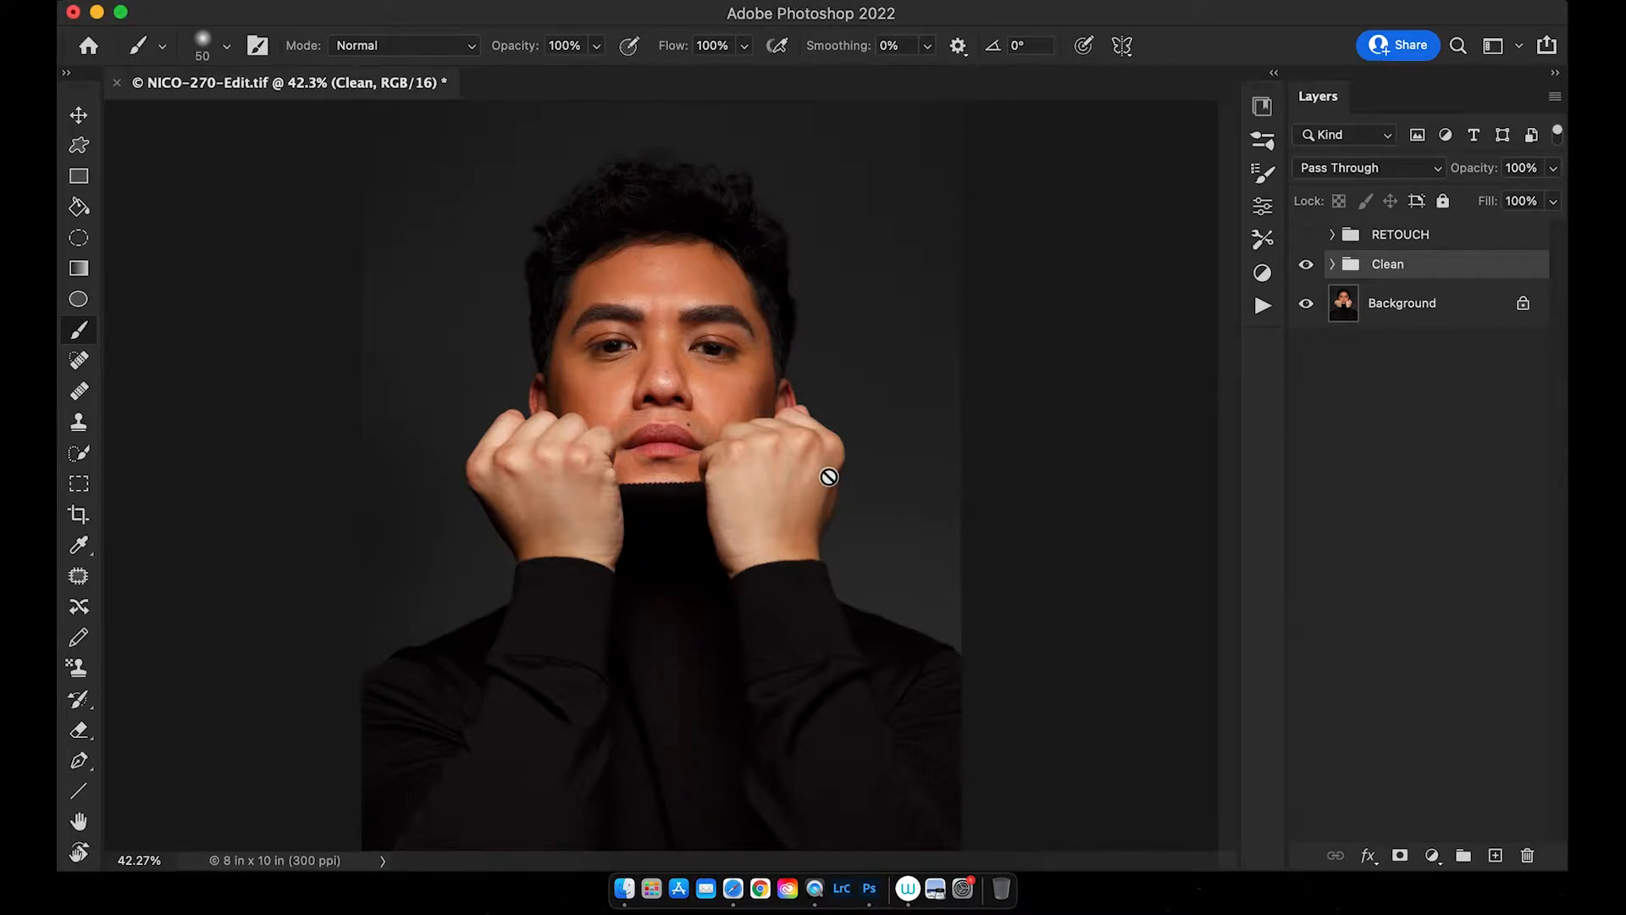
key(super+equal)
key(super+equal)
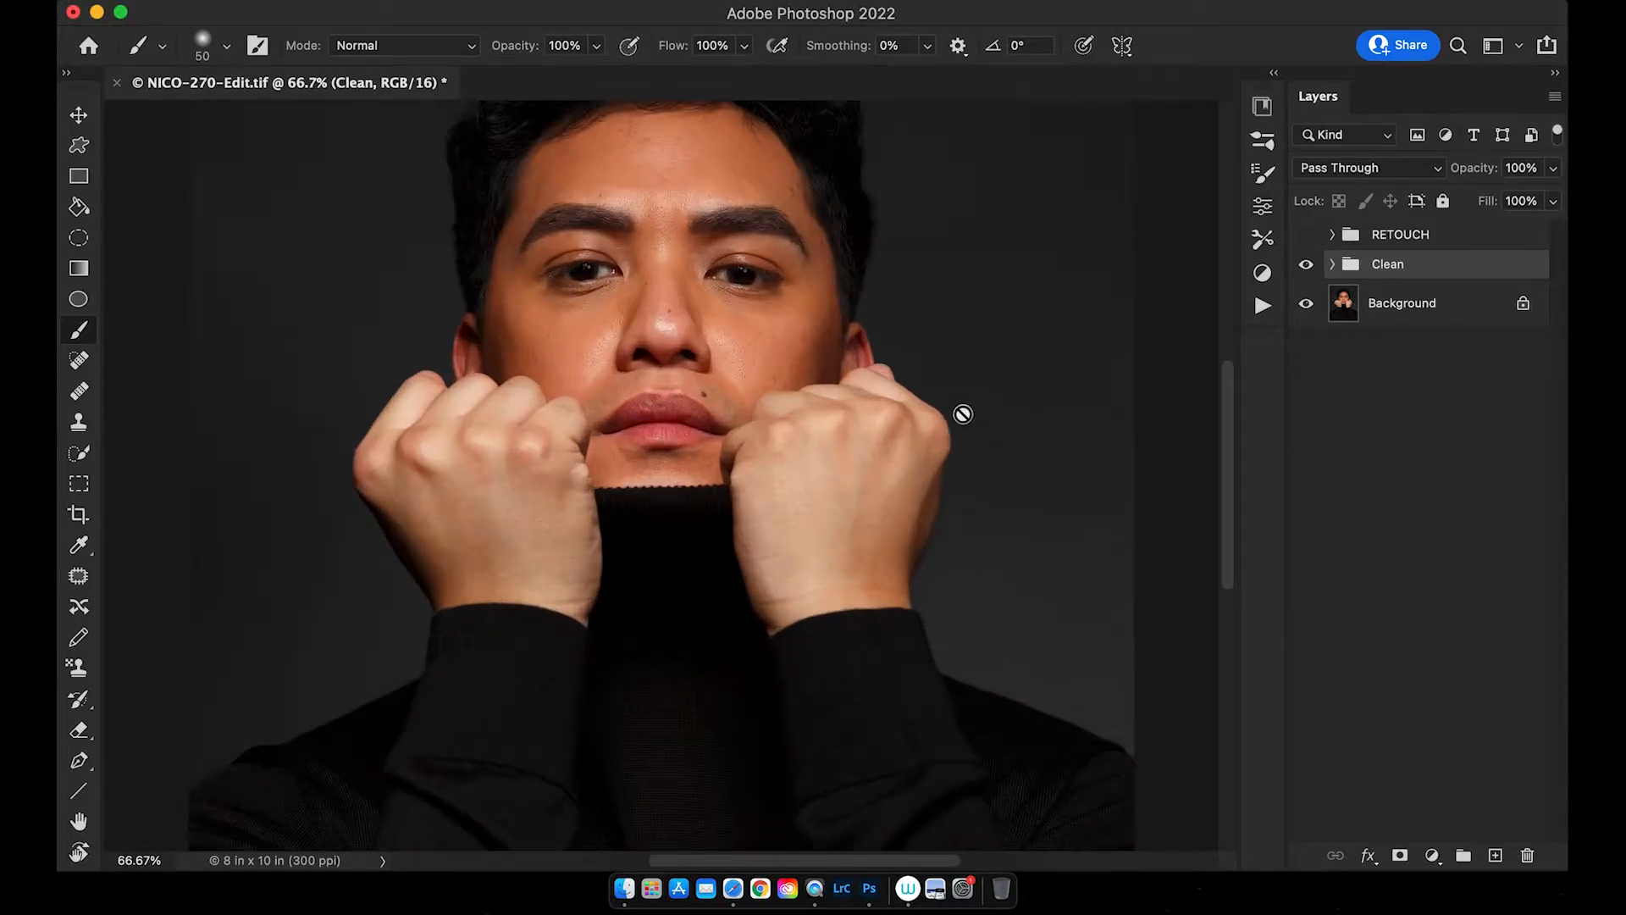
scroll(948, 419, up, 3)
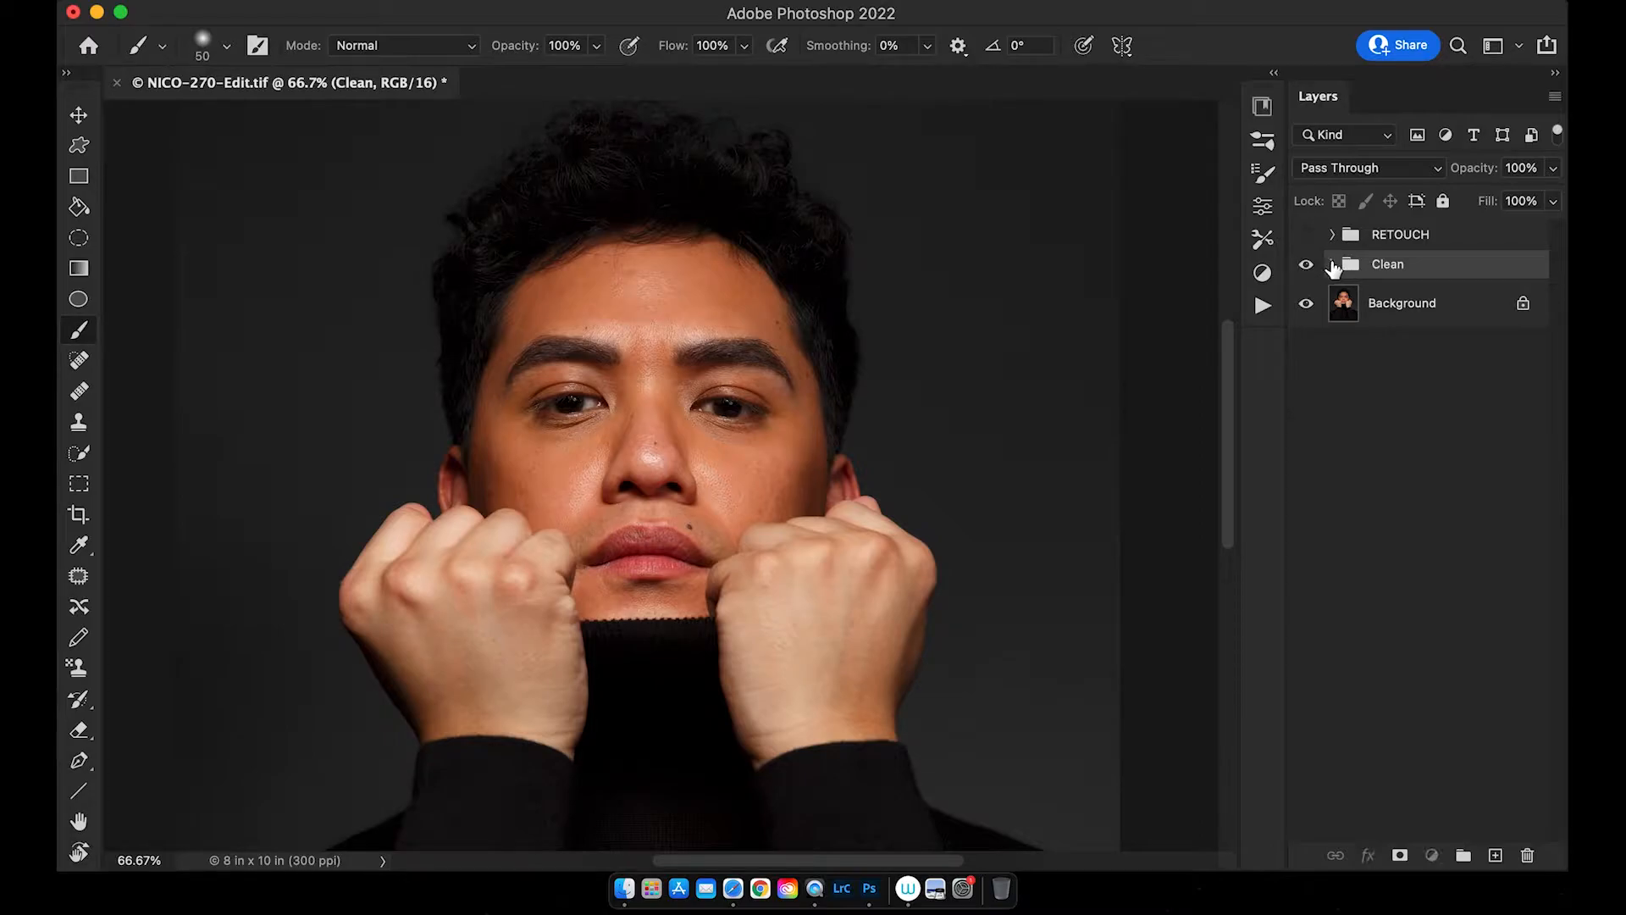
click(1332, 265)
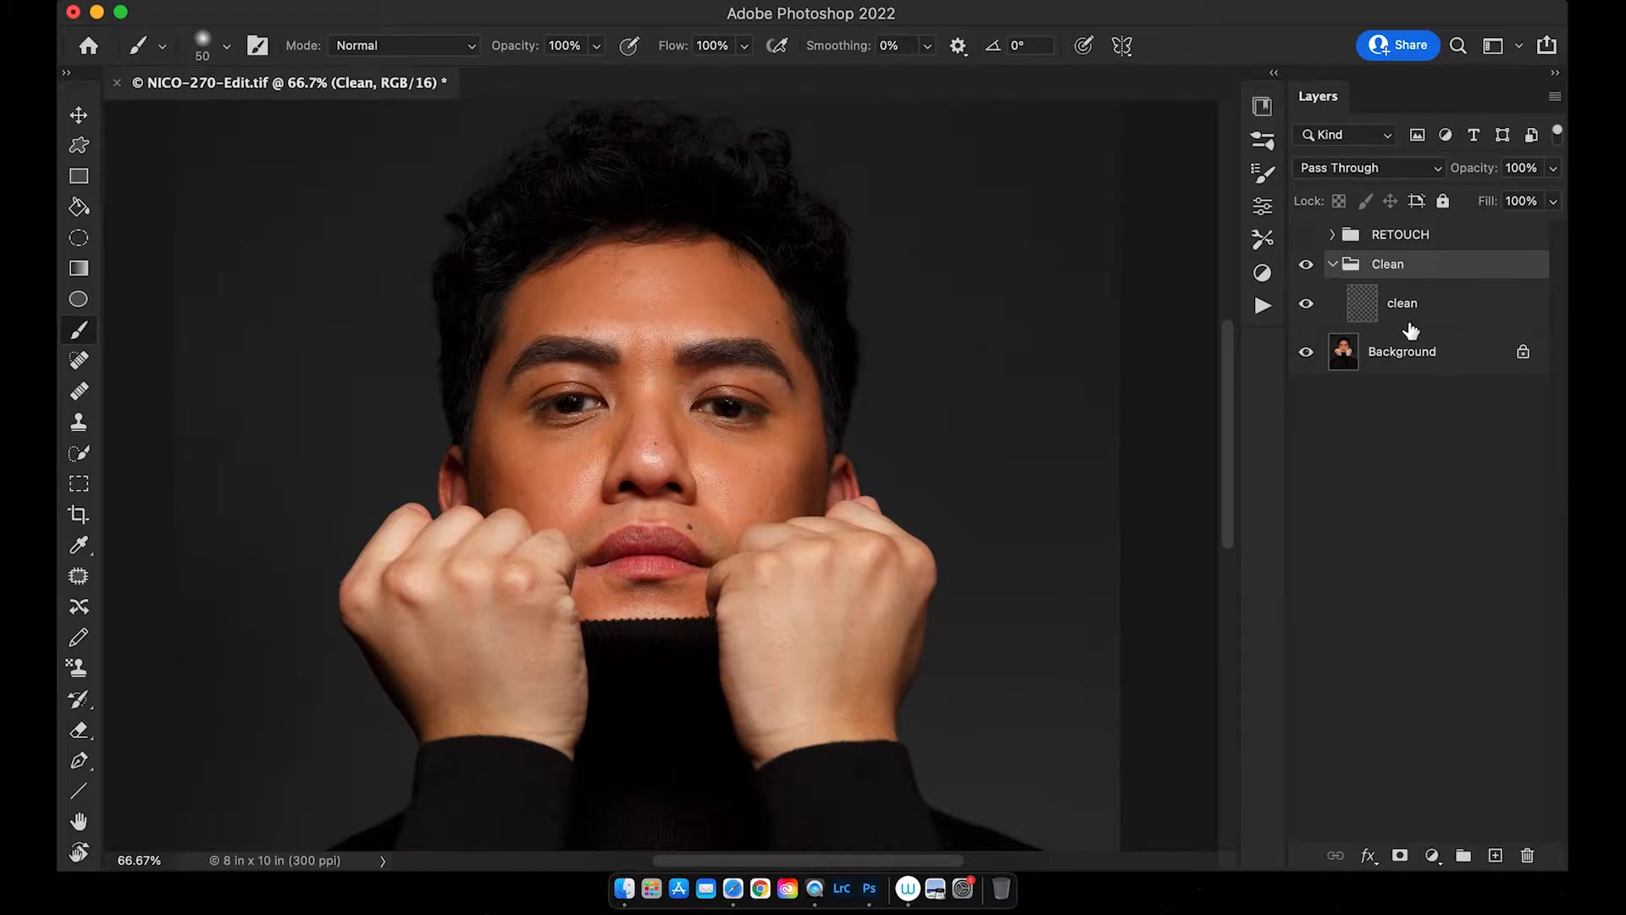
click(1332, 264)
click(1305, 264)
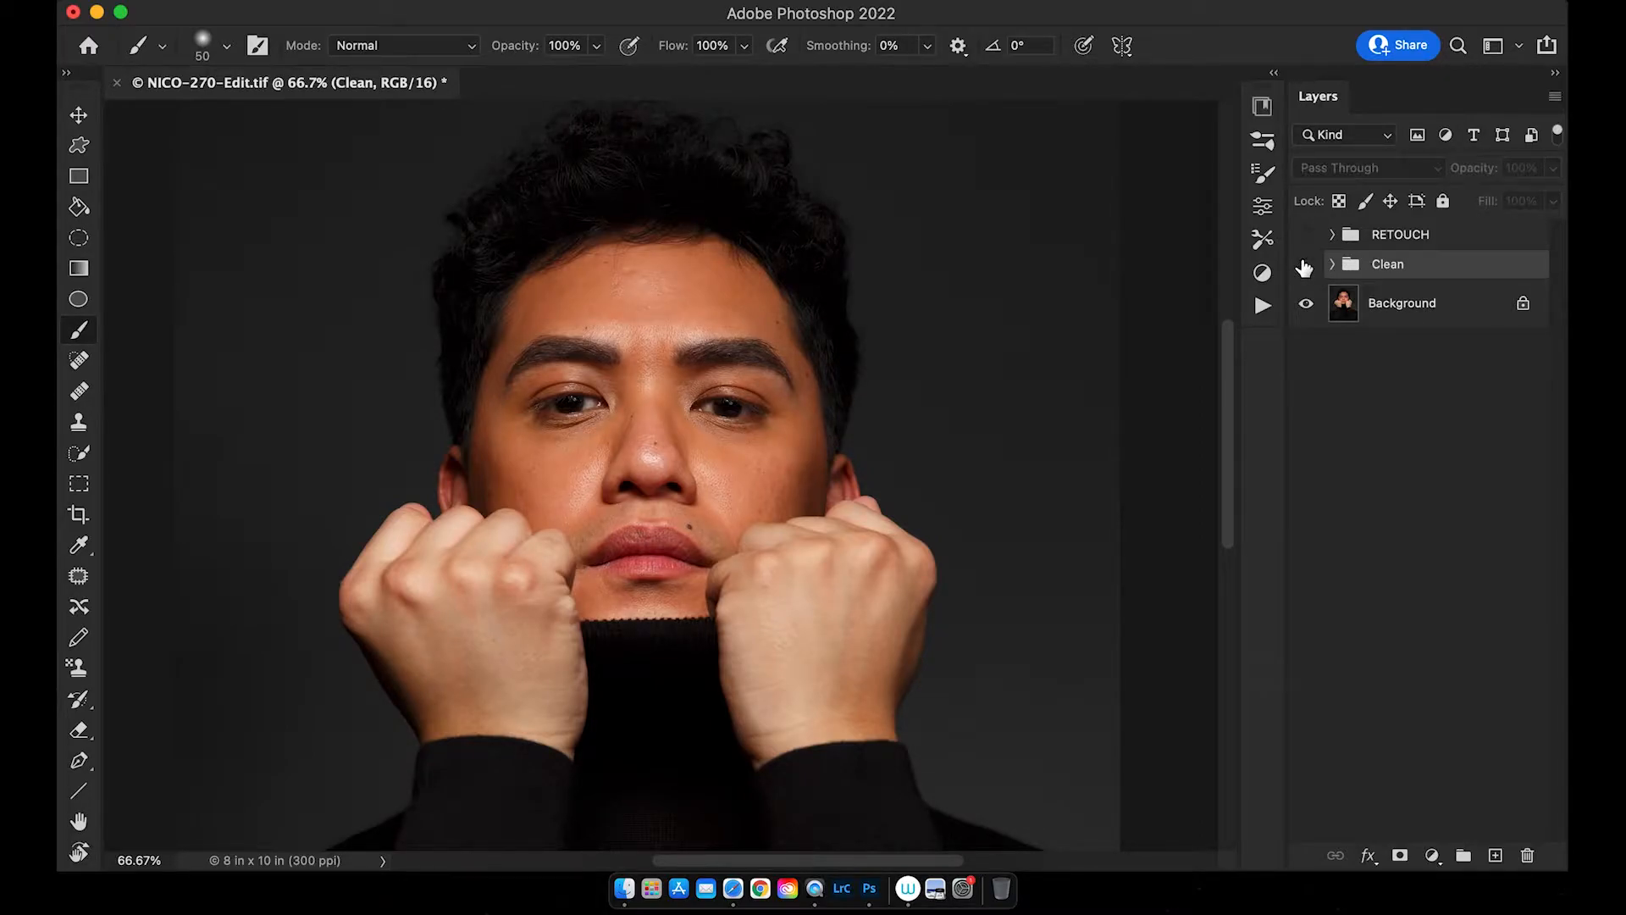
click(1305, 265)
click(1305, 265)
click(1305, 265)
- Examine the skin around the mouth and hands up close with the Clean group hidden and shown
key(super+equal)
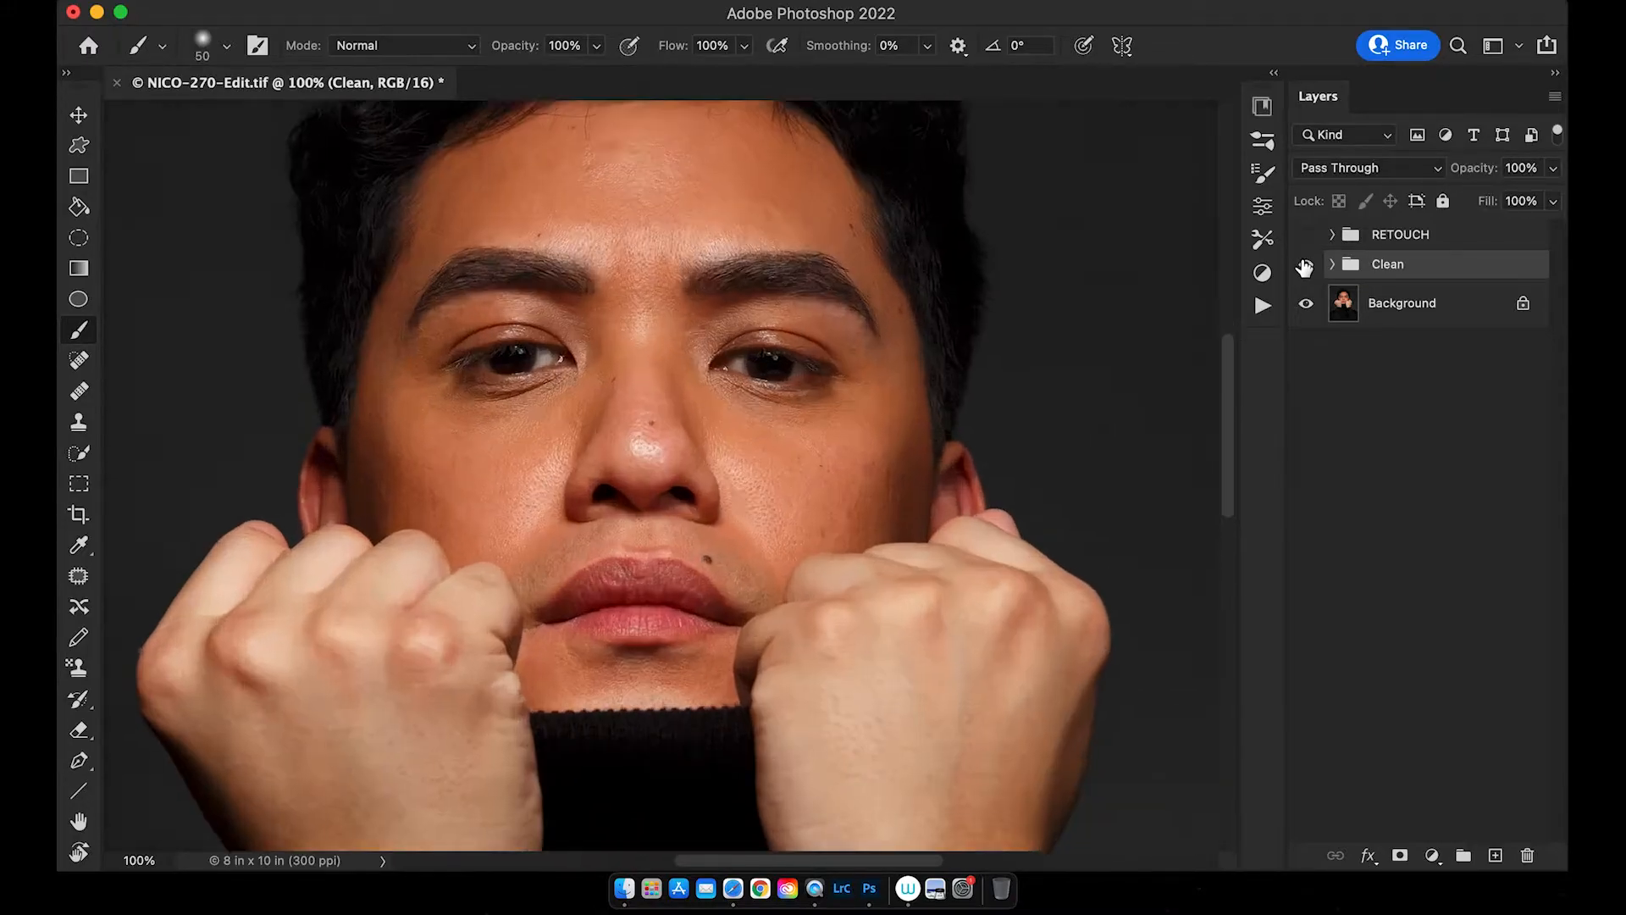
key(super+equal)
scroll(915, 501, down, 5)
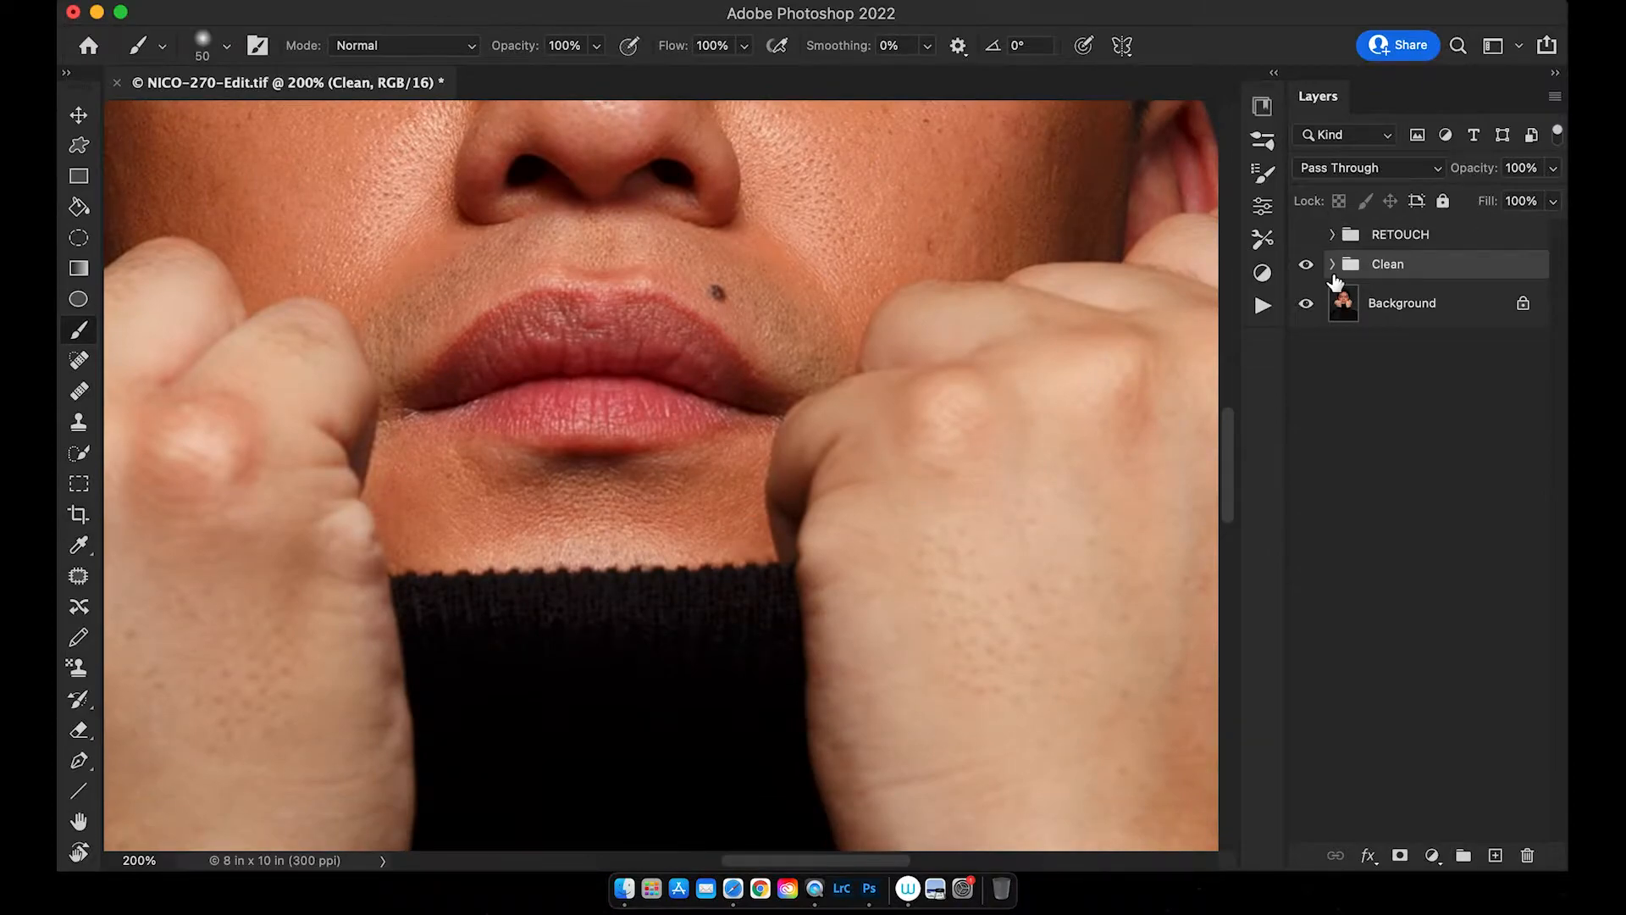
click(1306, 265)
click(1306, 265)
click(1307, 267)
key(super+minus)
key(super+minus)
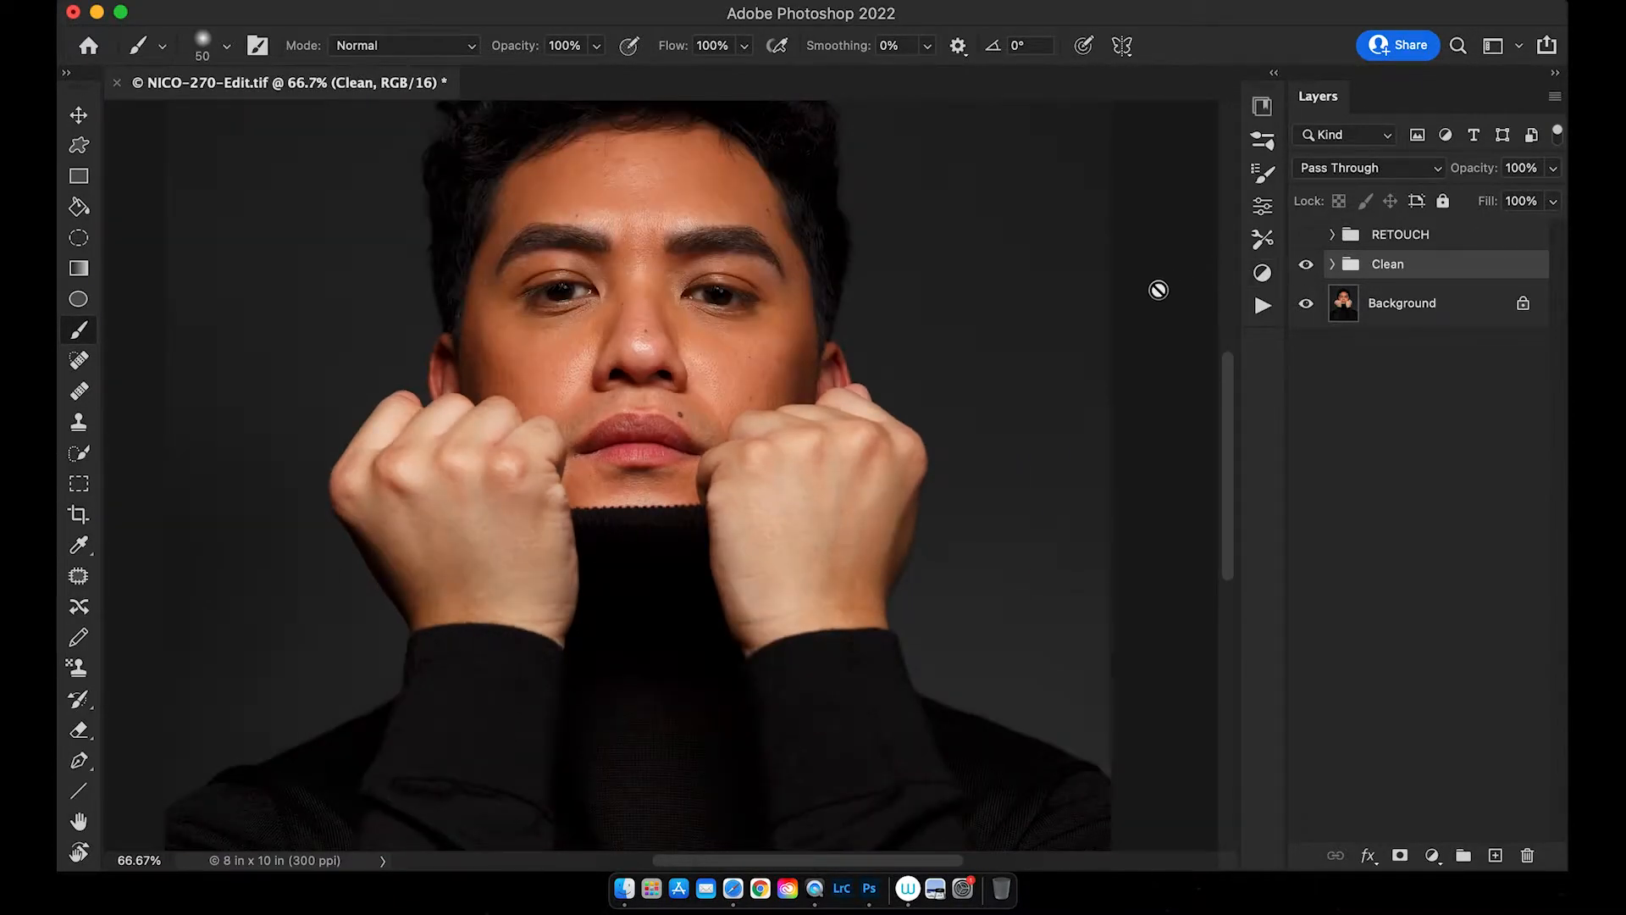
scroll(1158, 290, up, 3)
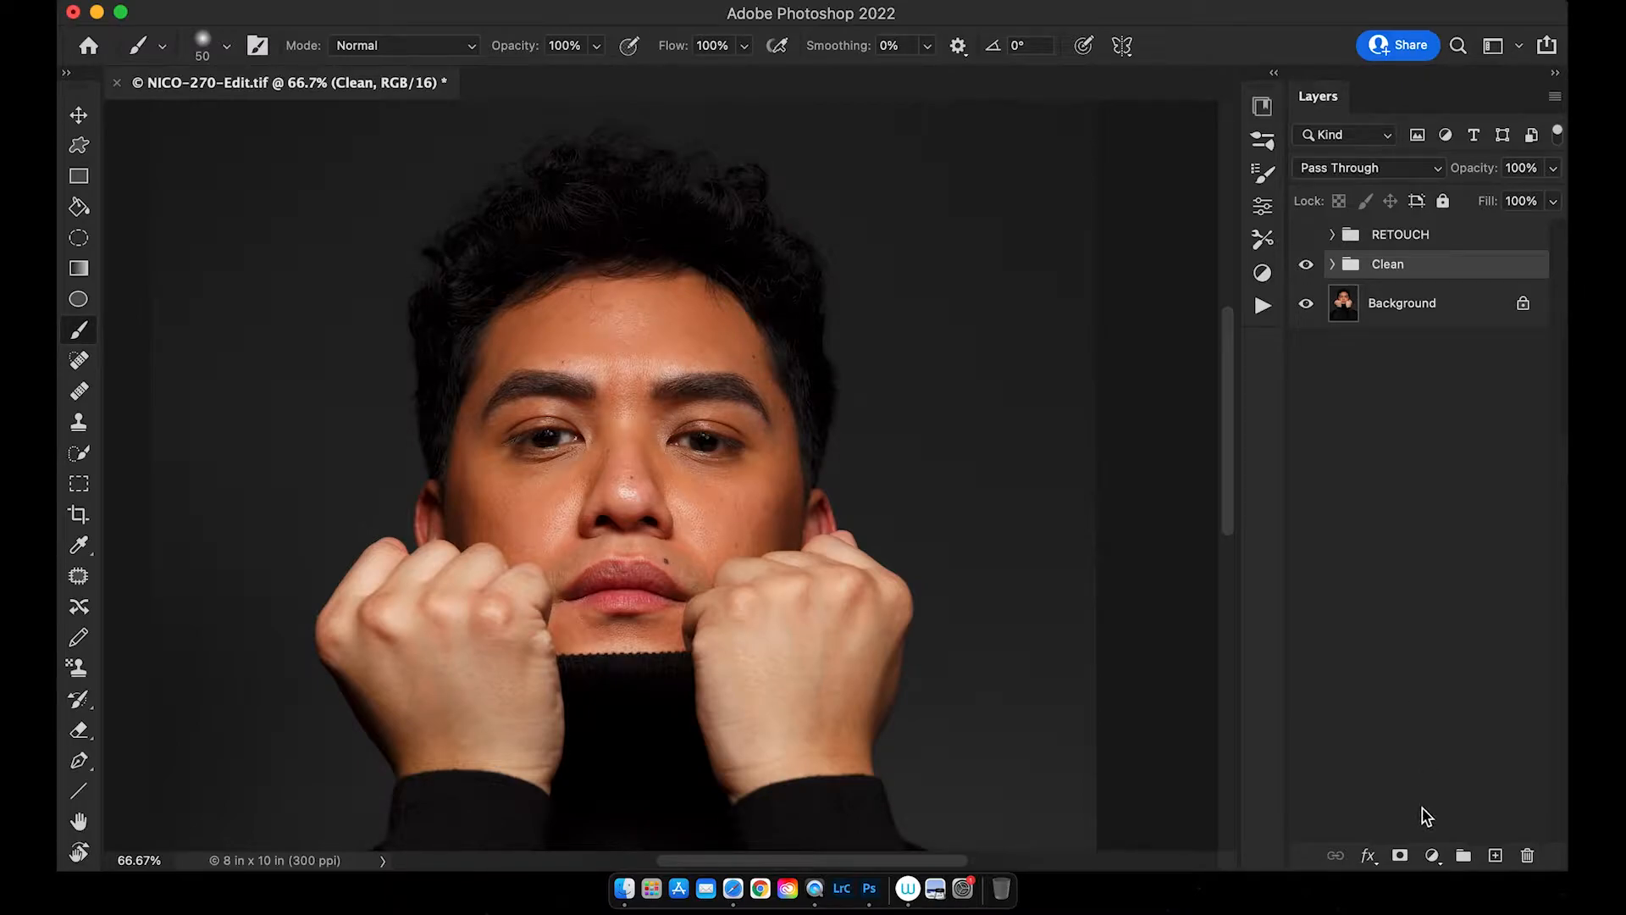
- Add a Curves adjustment layer directly above the Clean group
click(1431, 855)
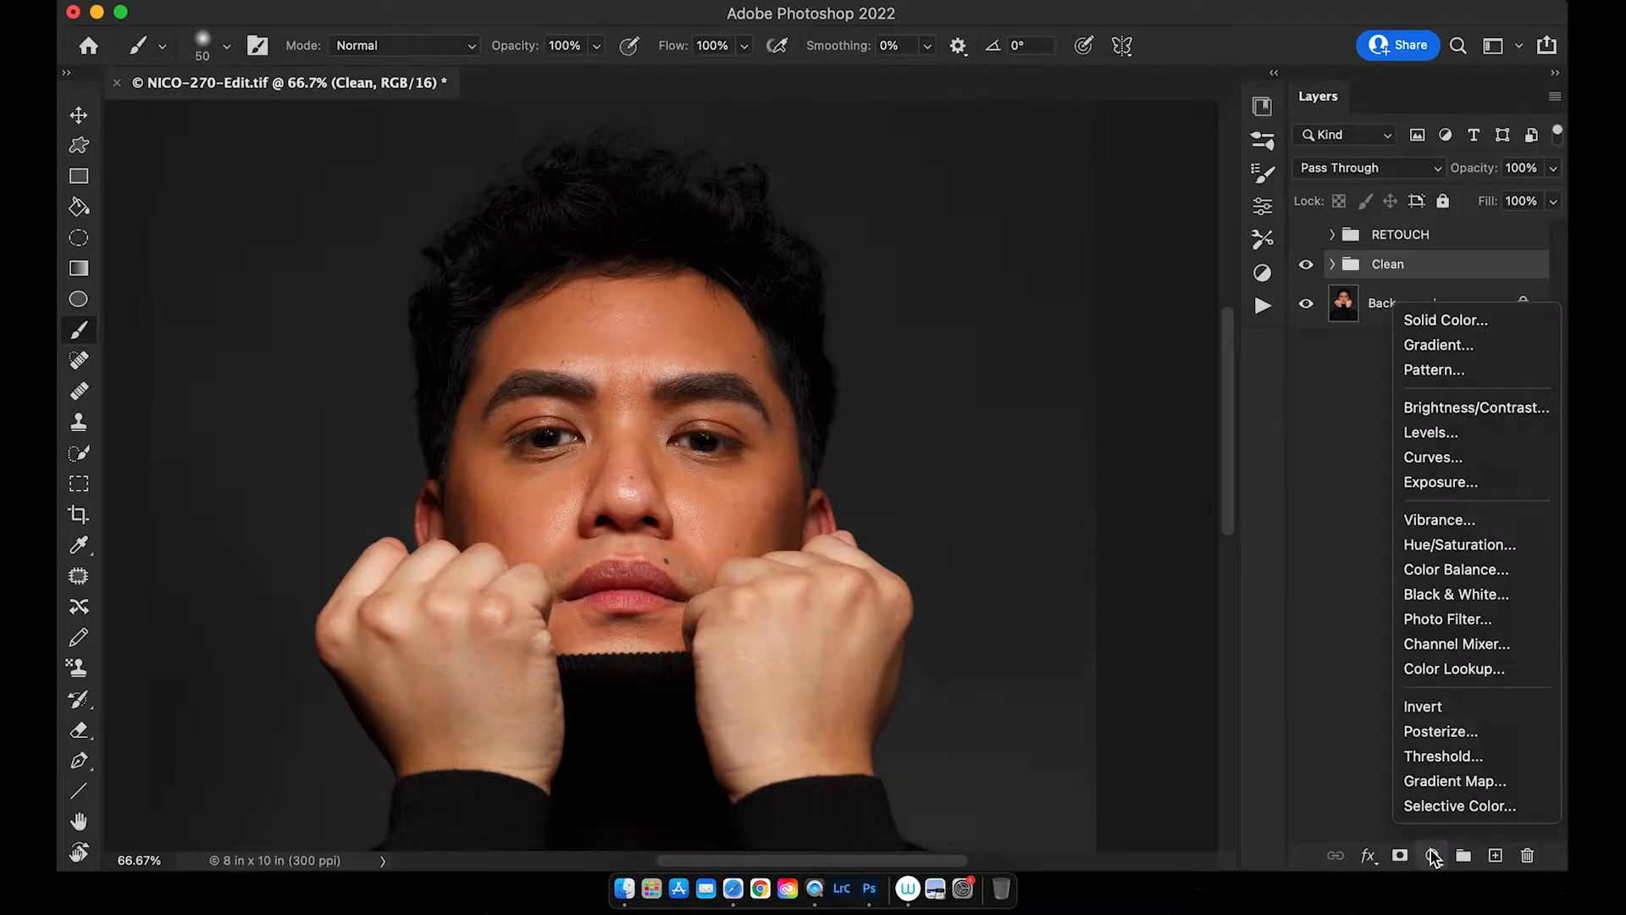
click(1430, 462)
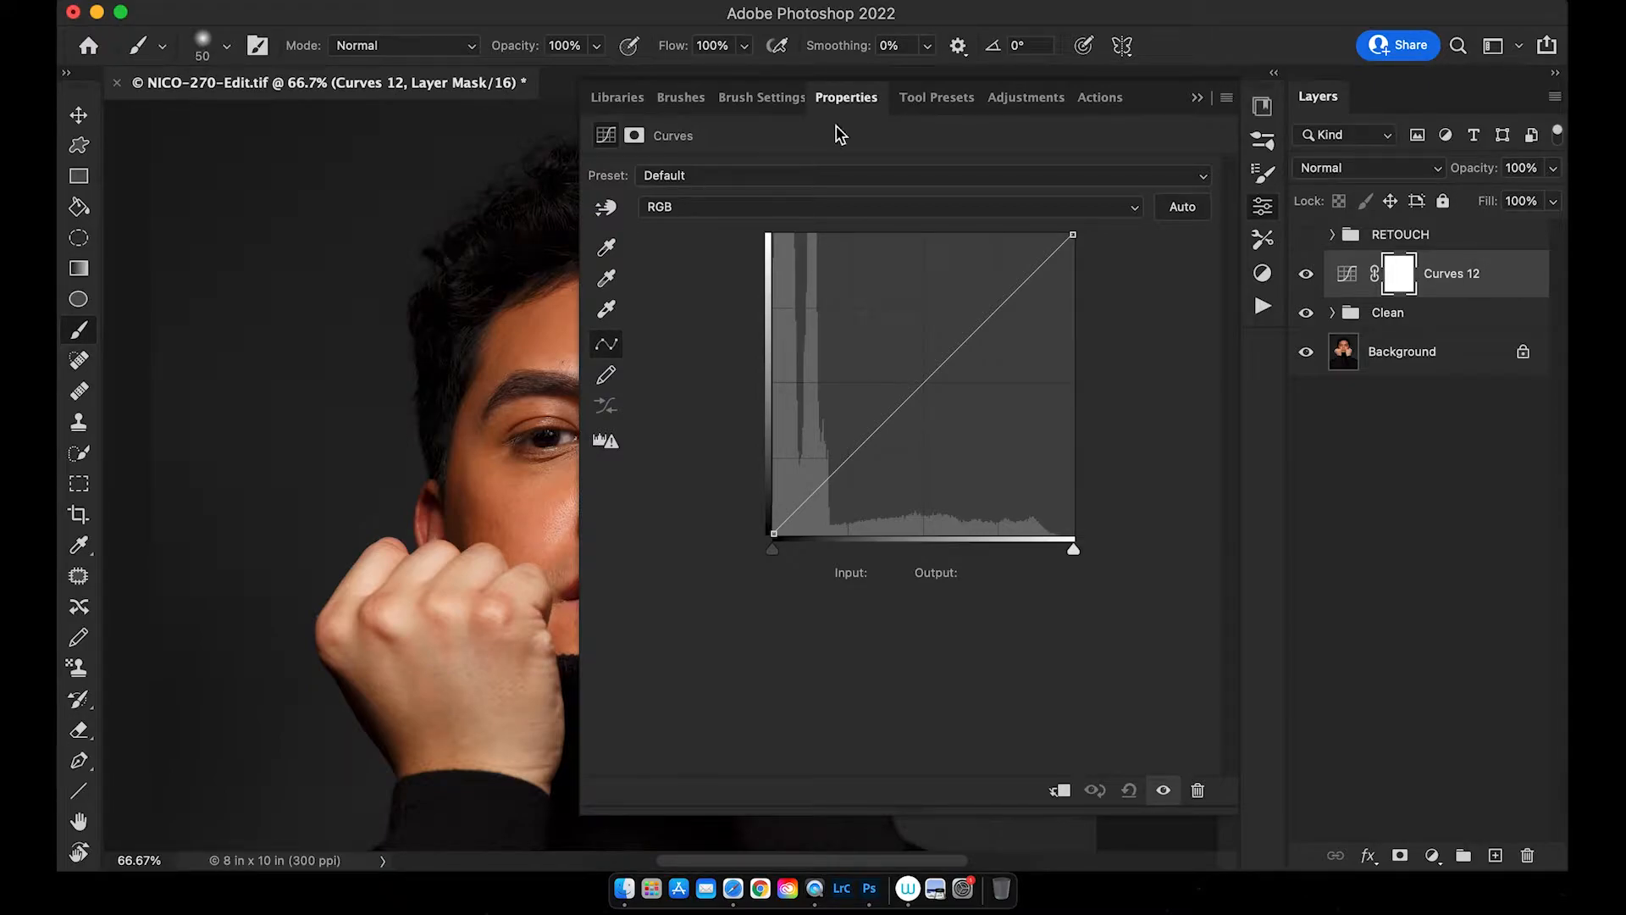
click(1198, 99)
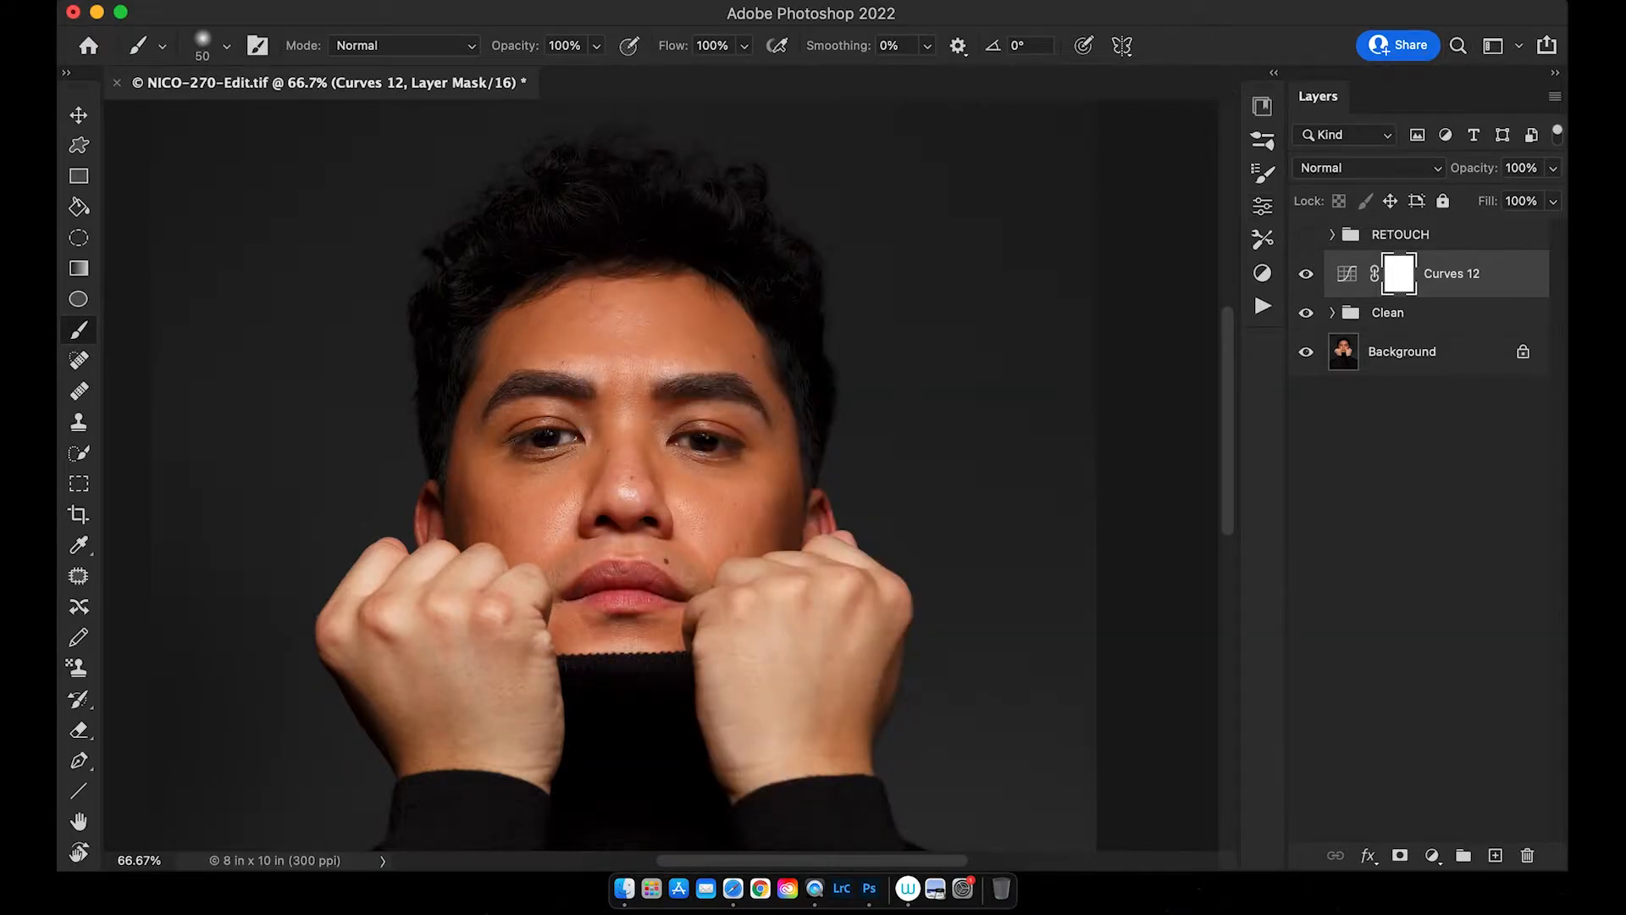
key(h)
drag(712, 334, 360, 319)
- Brighten the midtones with a point on the new layer's RGB curve at input 110 and output 142
double_click(1346, 273)
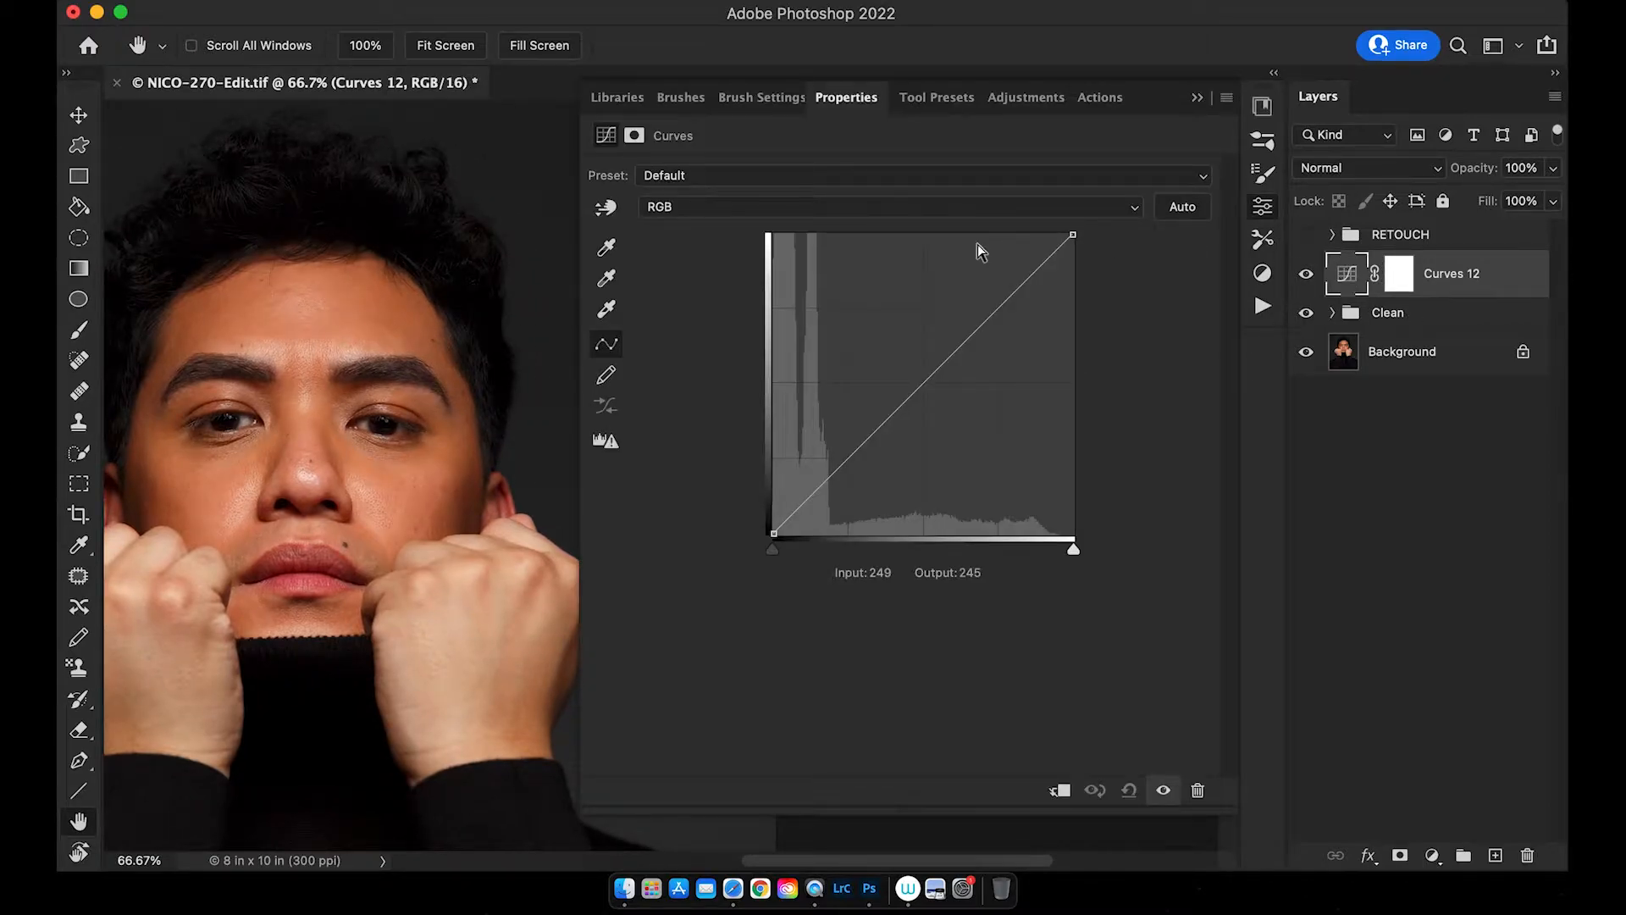
drag(922, 381, 893, 336)
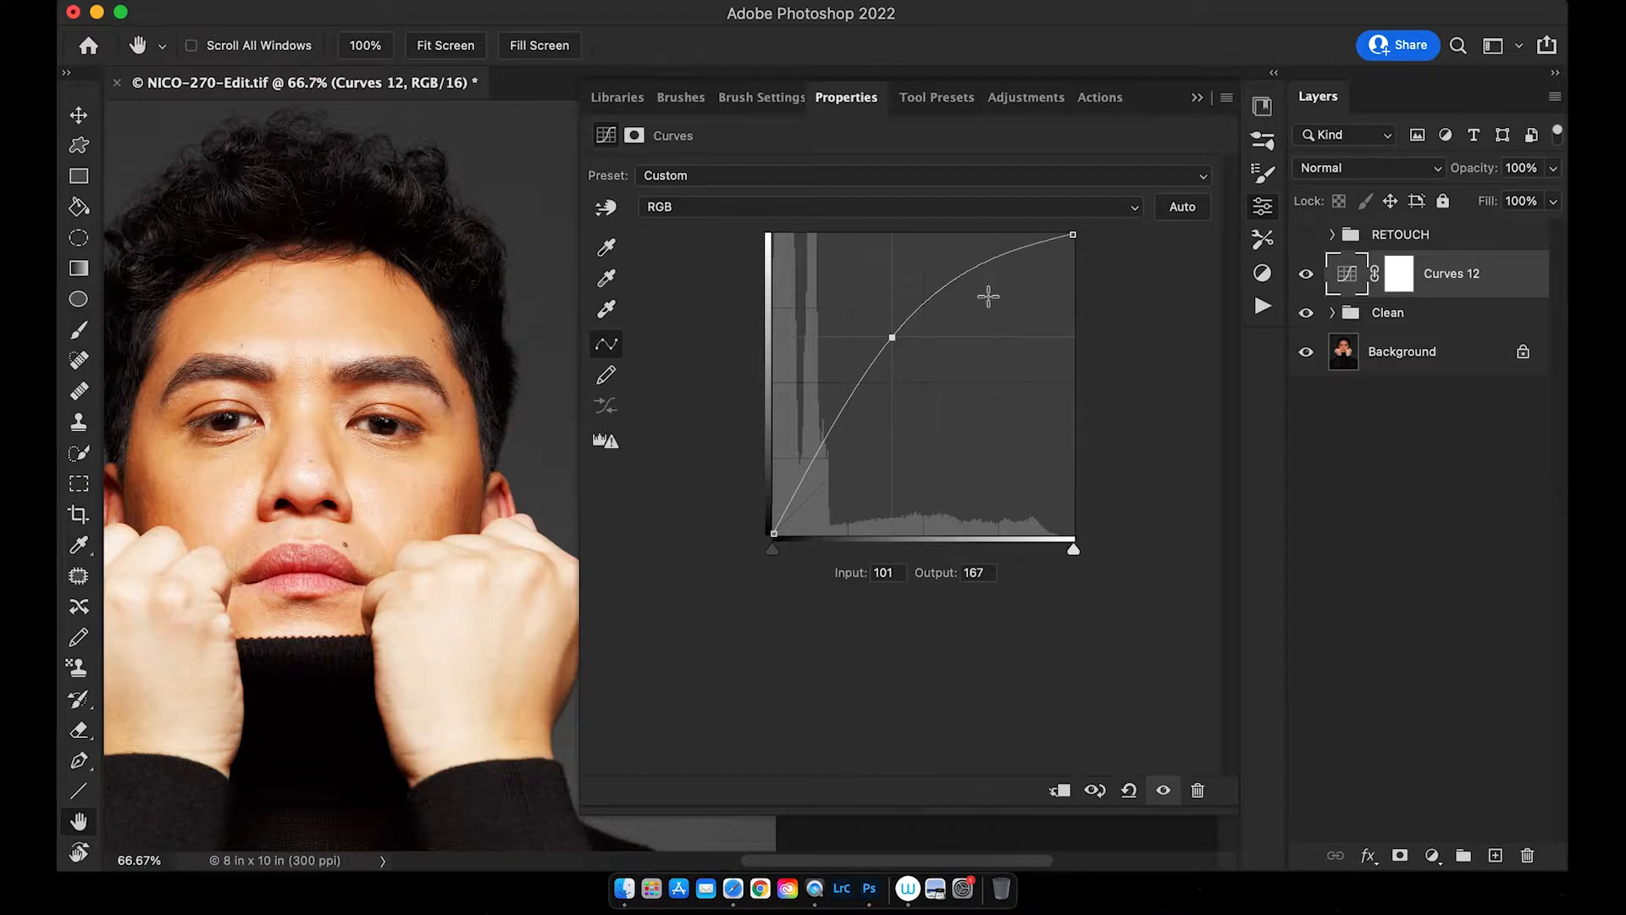
click(900, 572)
text(110)
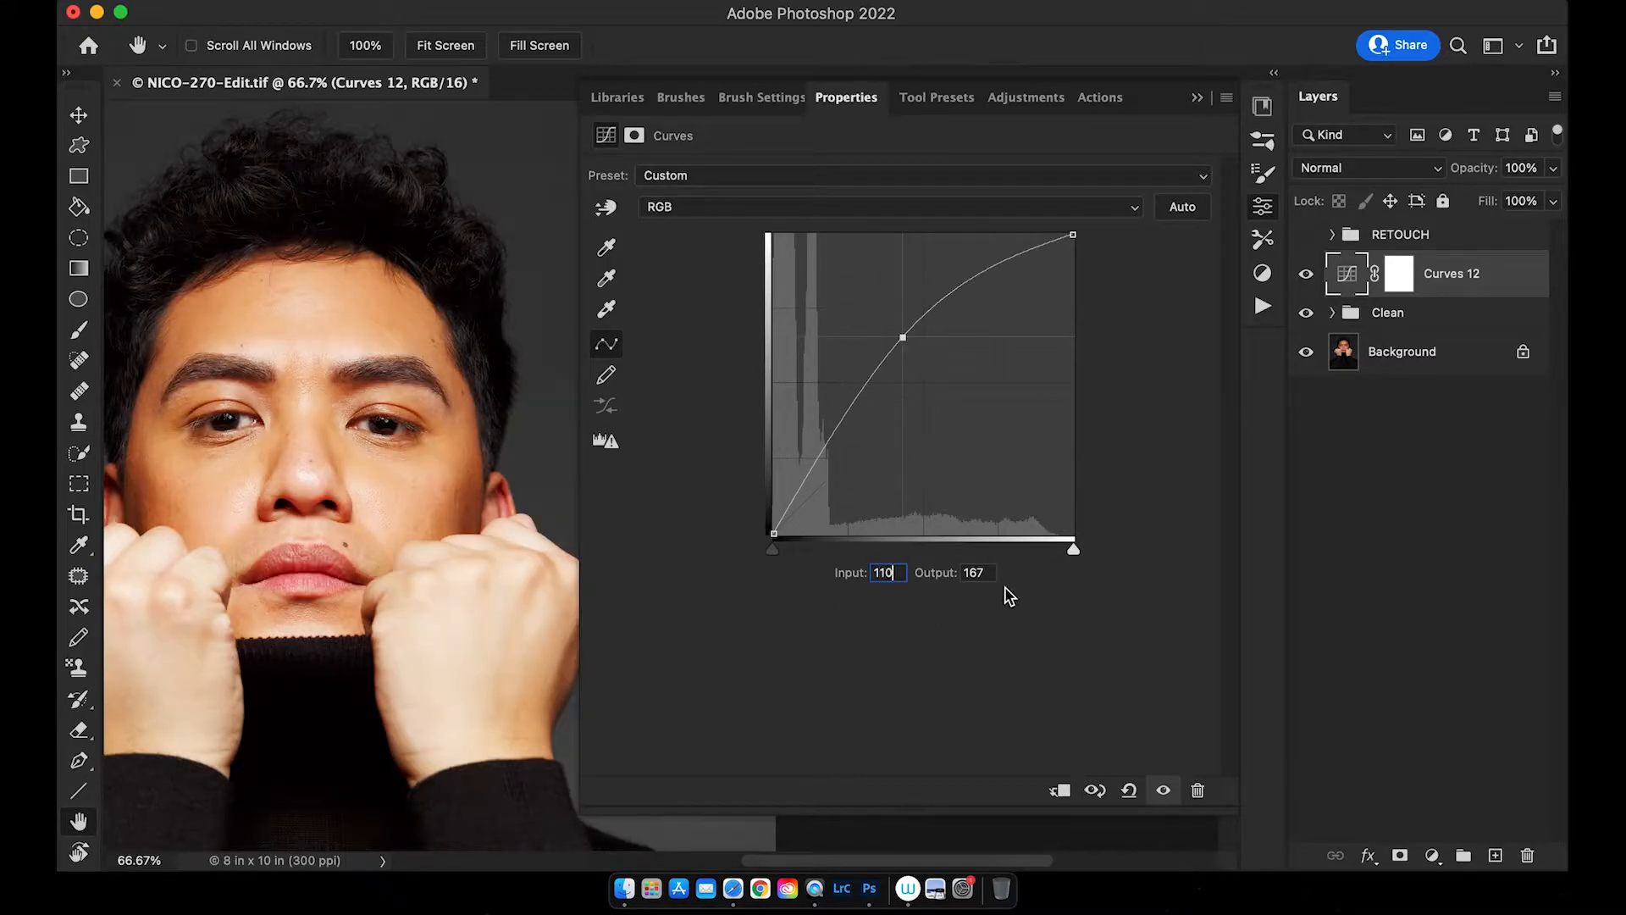
click(988, 572)
text(142)
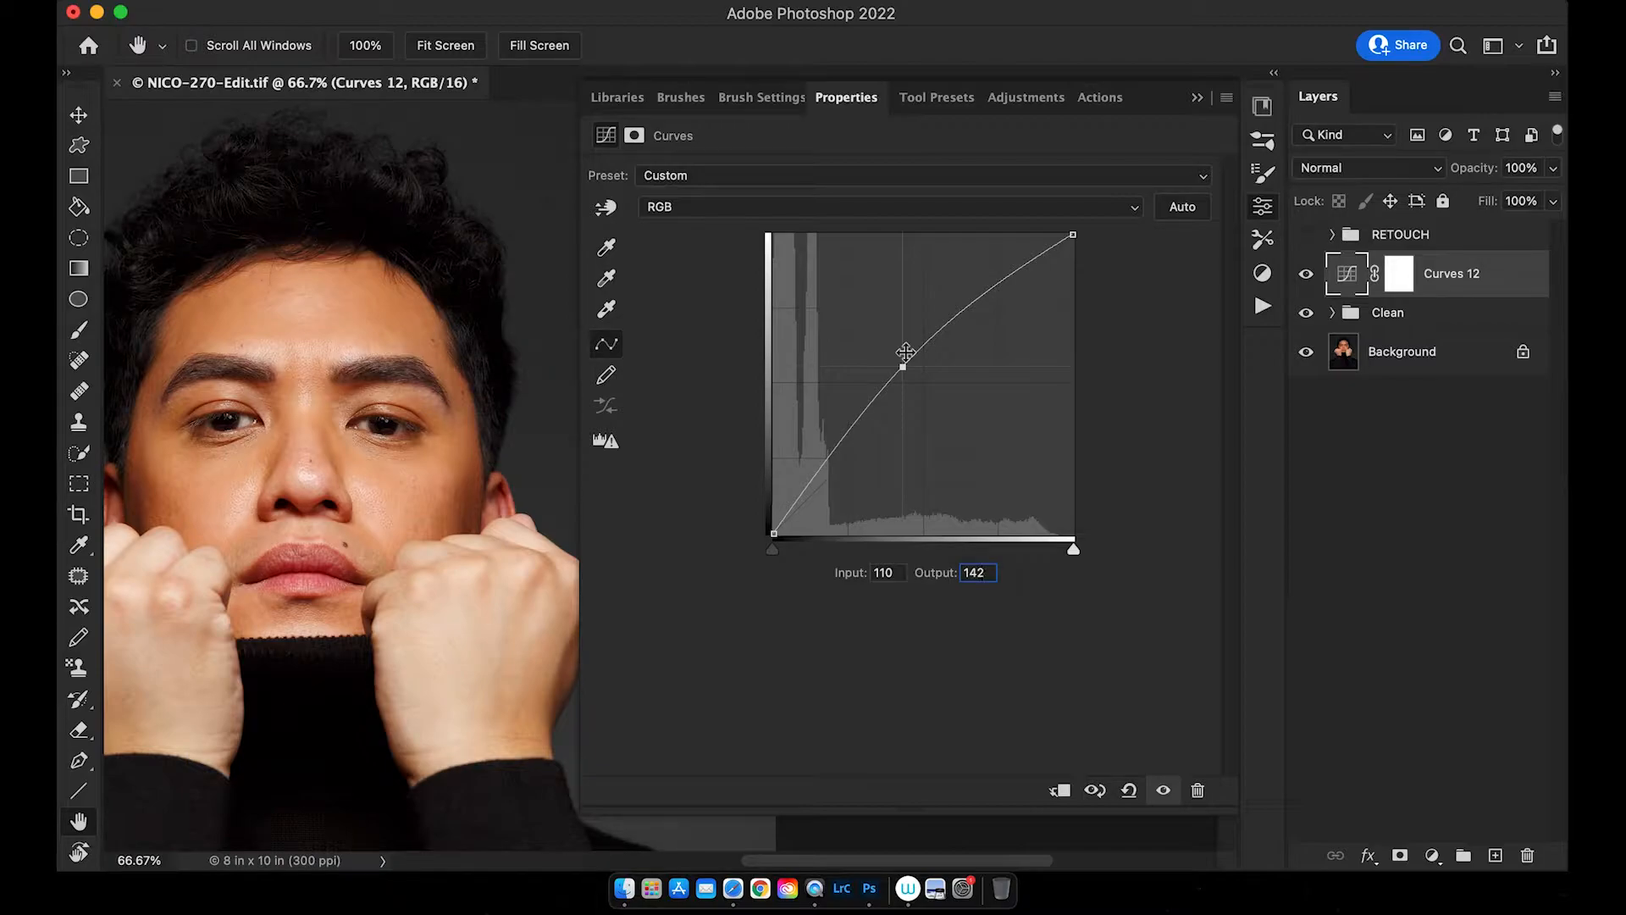
click(1197, 97)
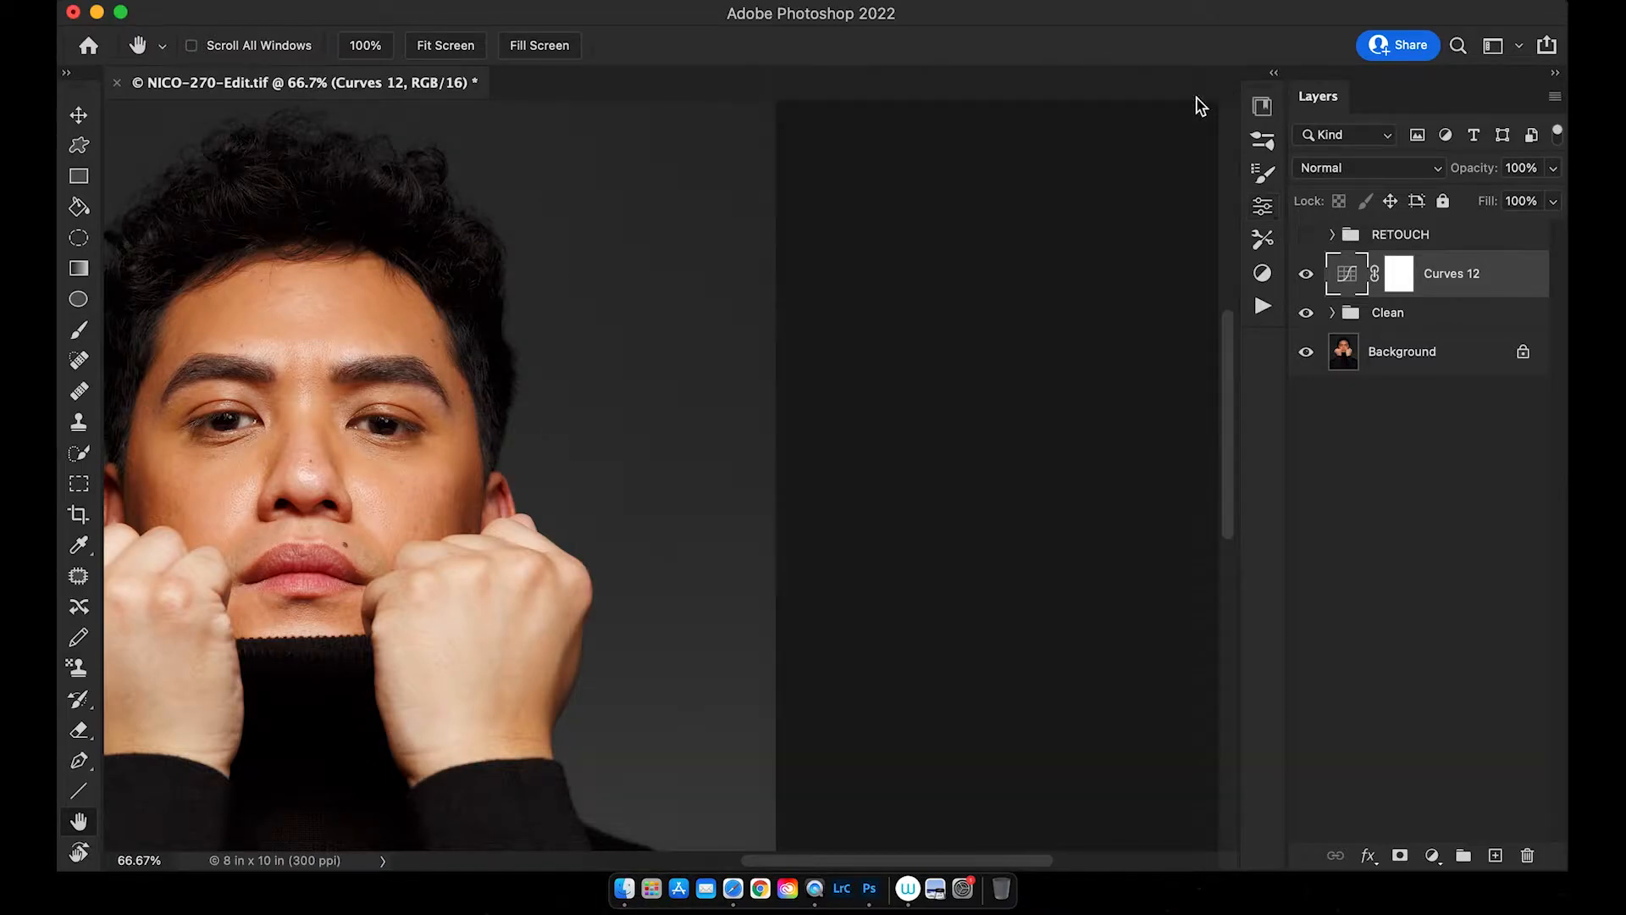
- Invert the brightening Curves layer's mask to black and rename the layer DODGE
click(1399, 273)
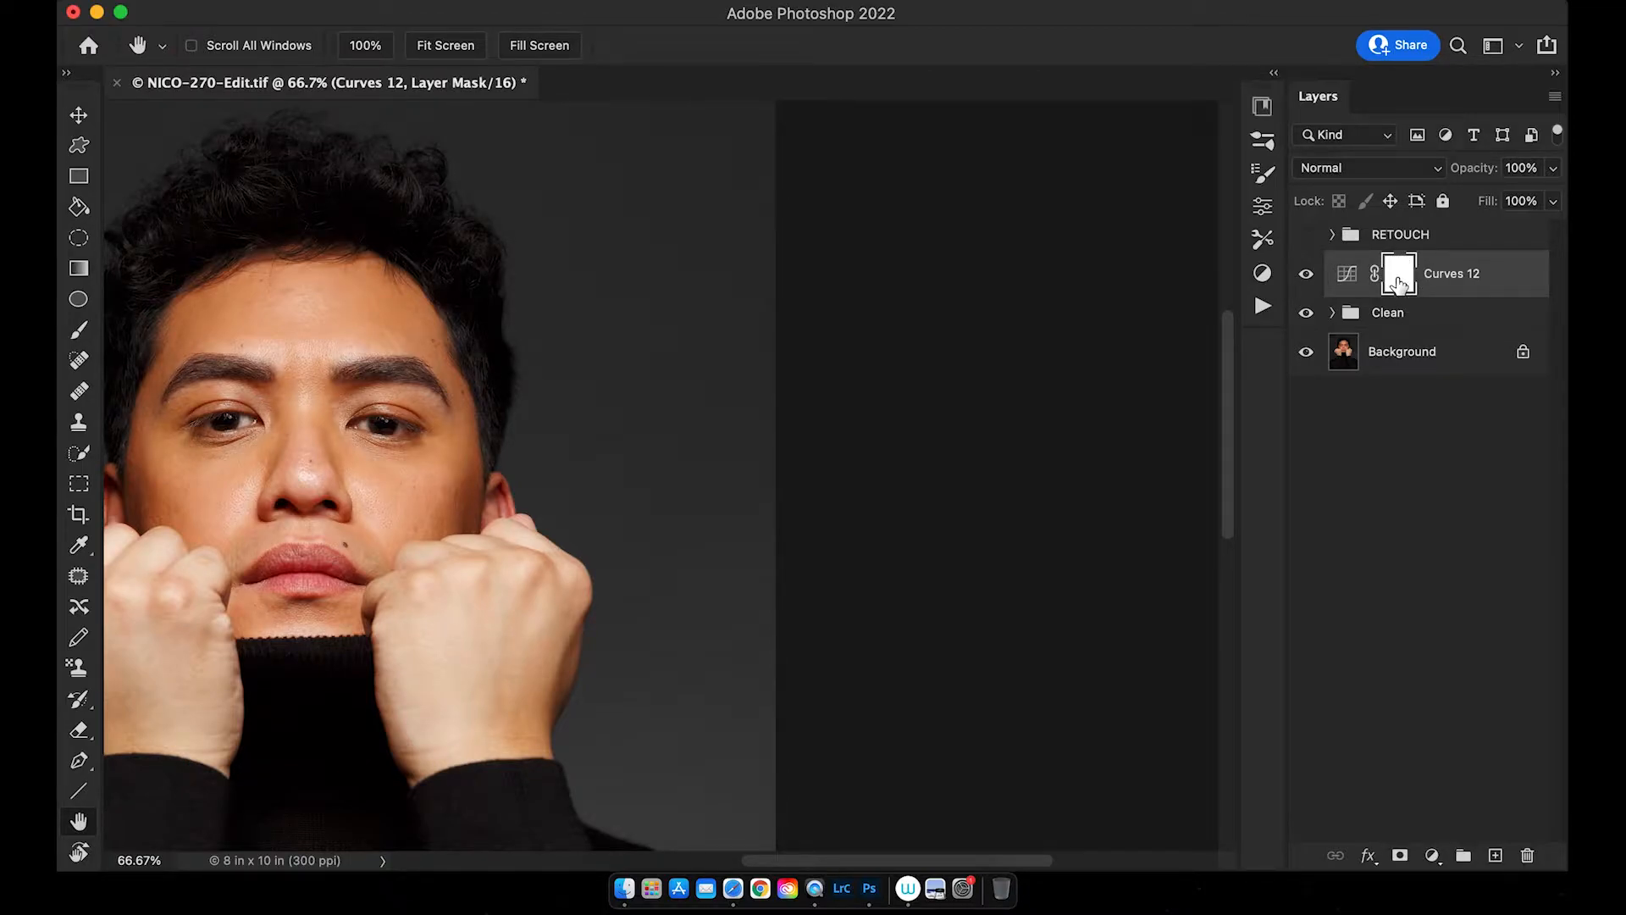
key(super+i)
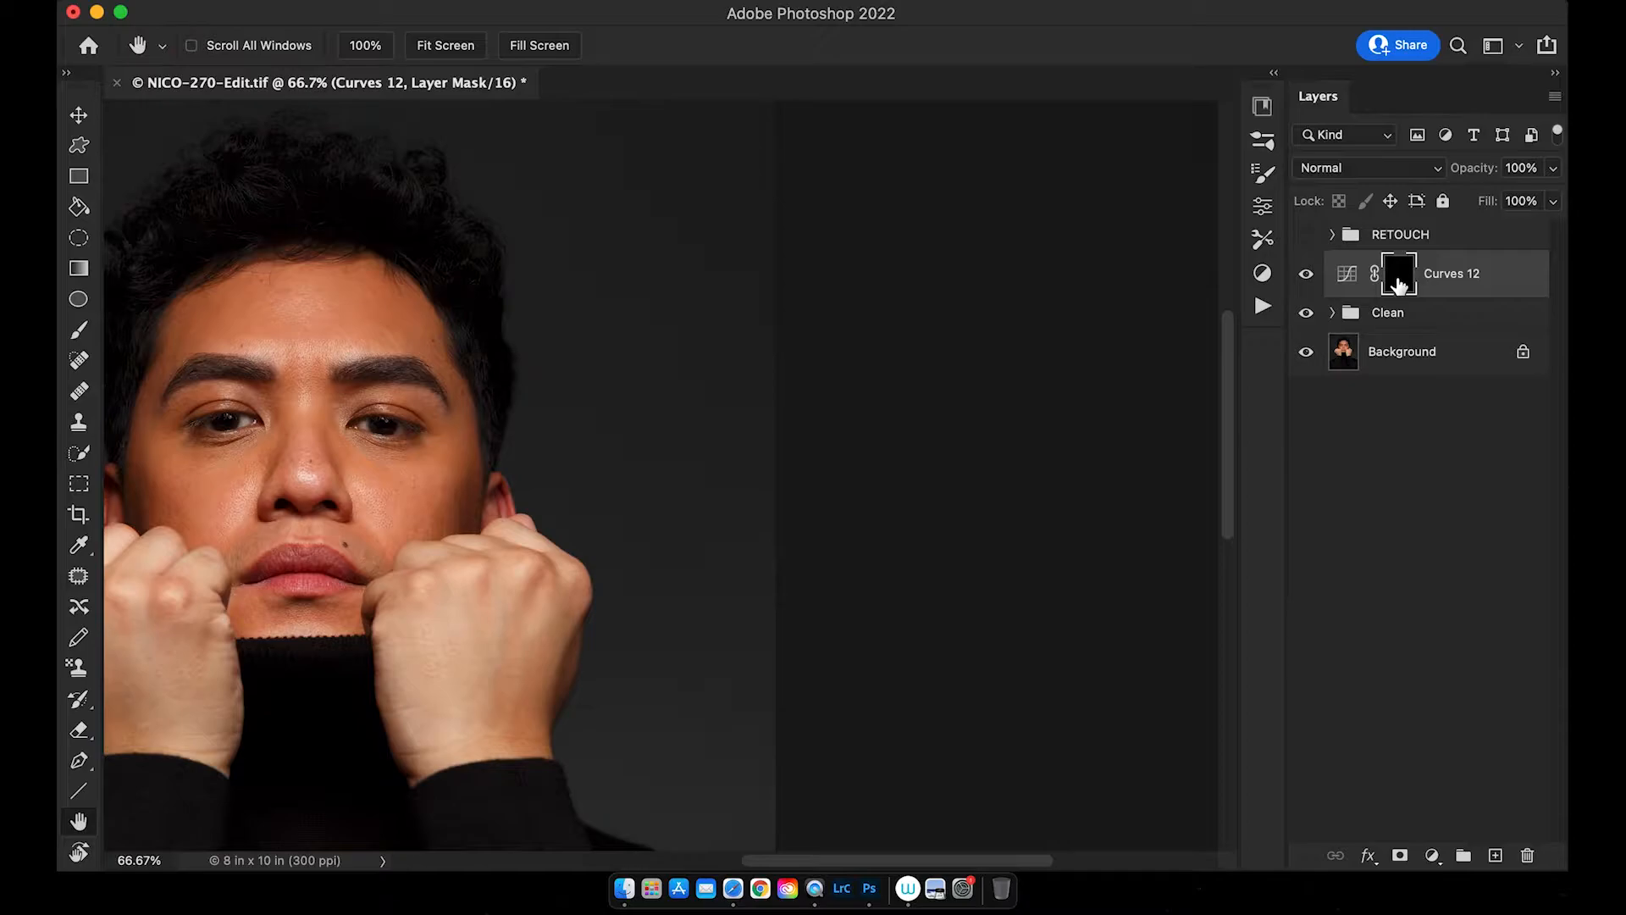
double_click(1453, 274)
text(DODGE)
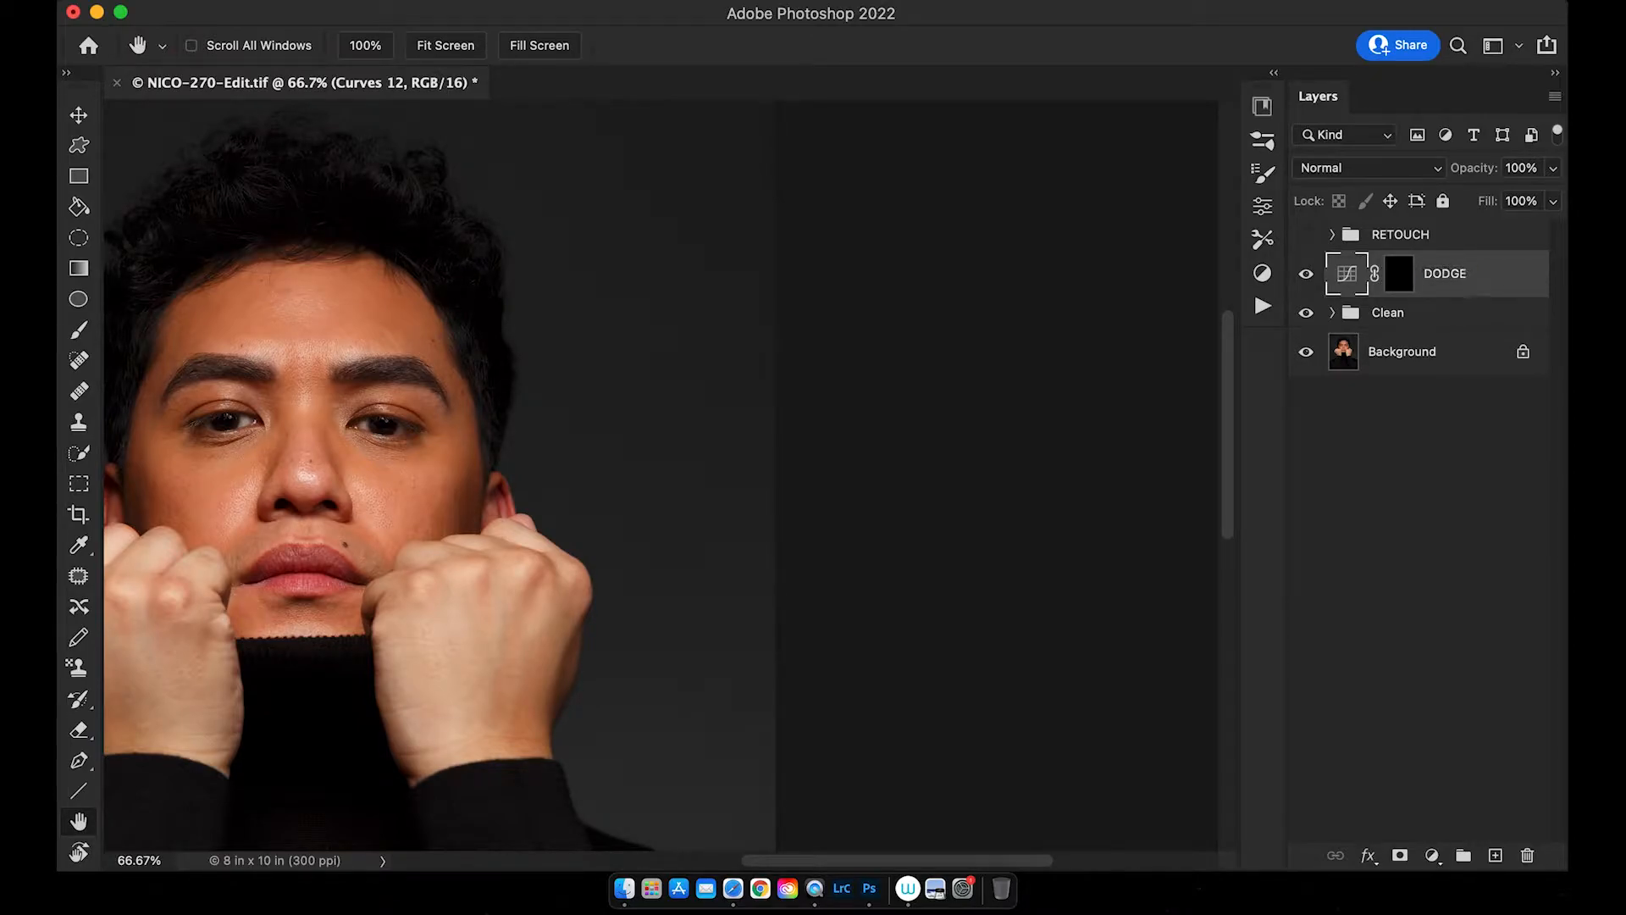
key(Return)
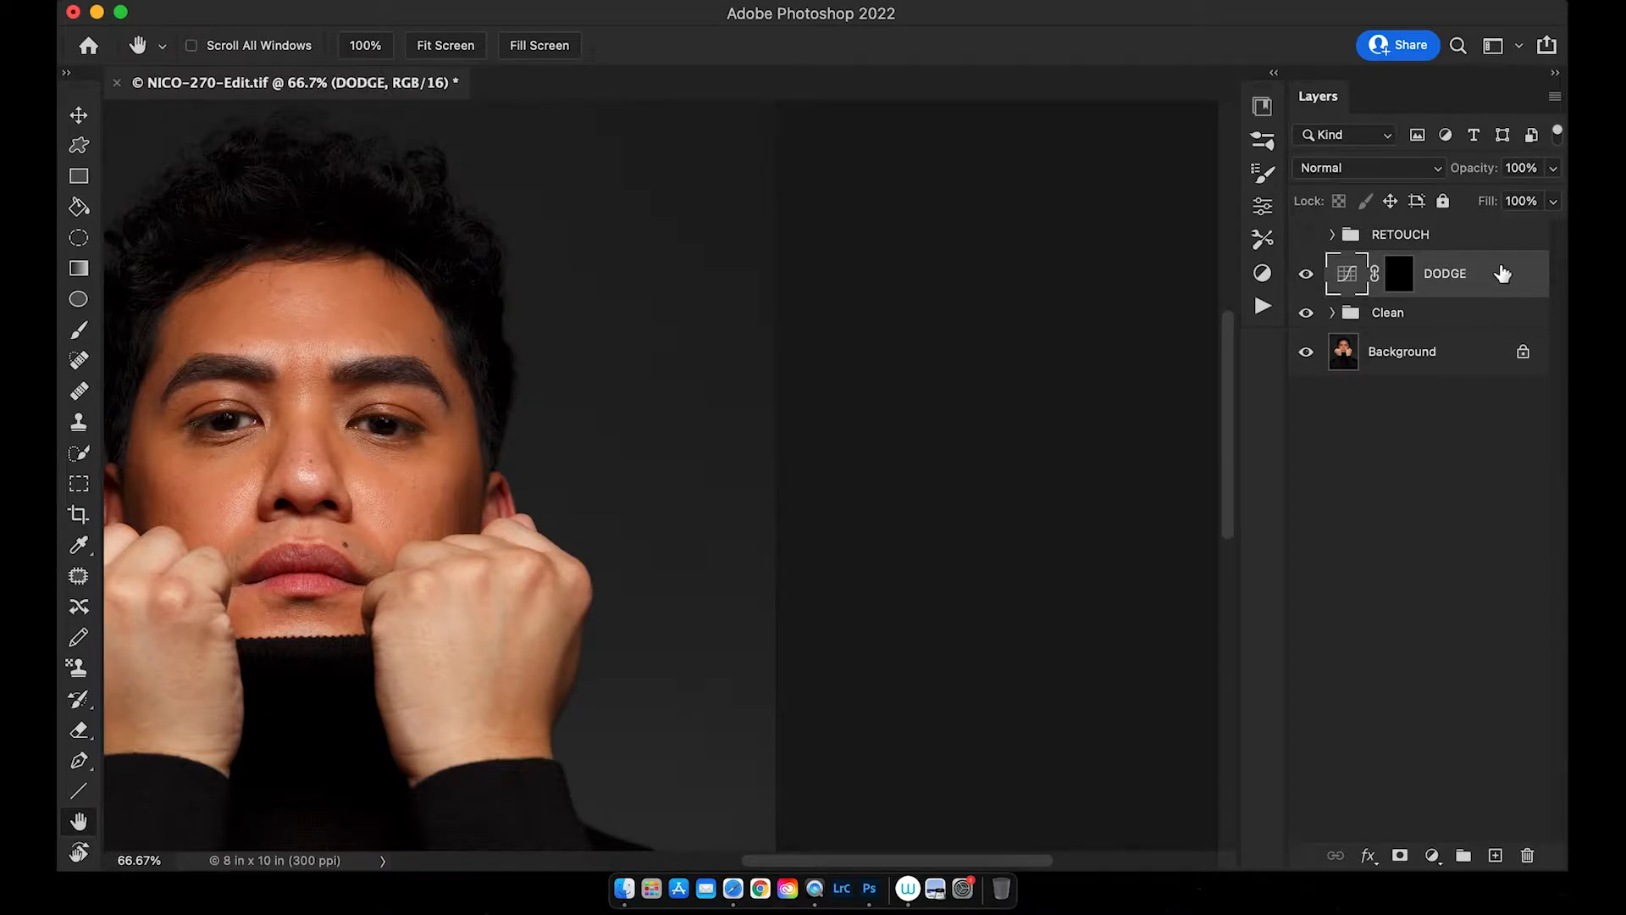
click(1406, 281)
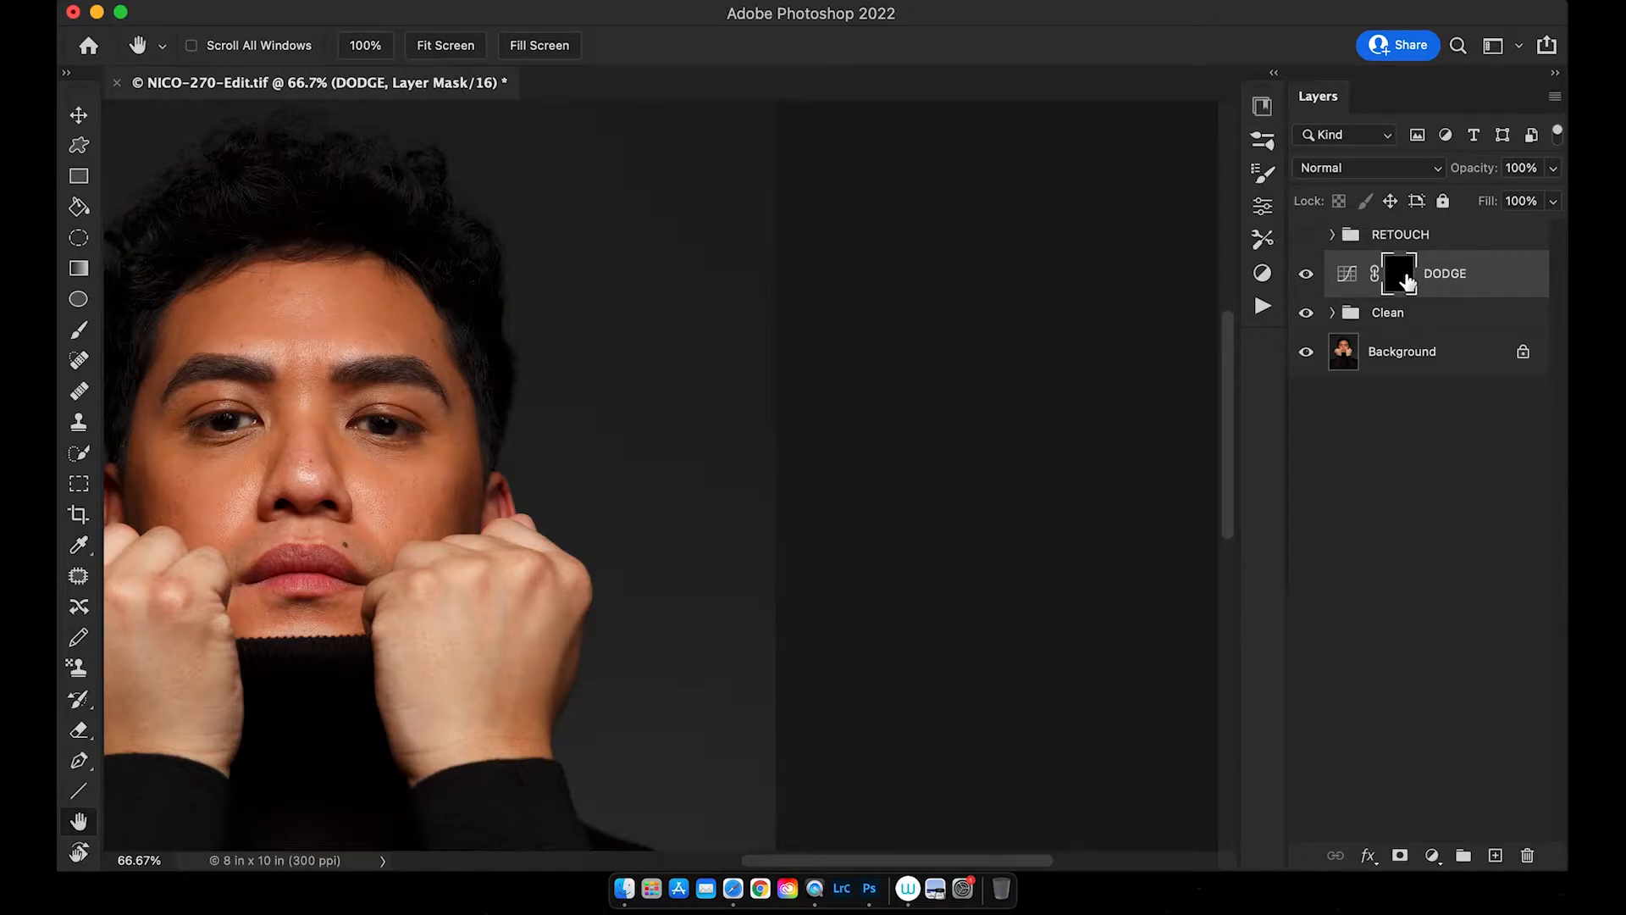
- Add a second Curves layer above DODGE and darken its midtones with a curve point at input 142 and output 110
click(1432, 855)
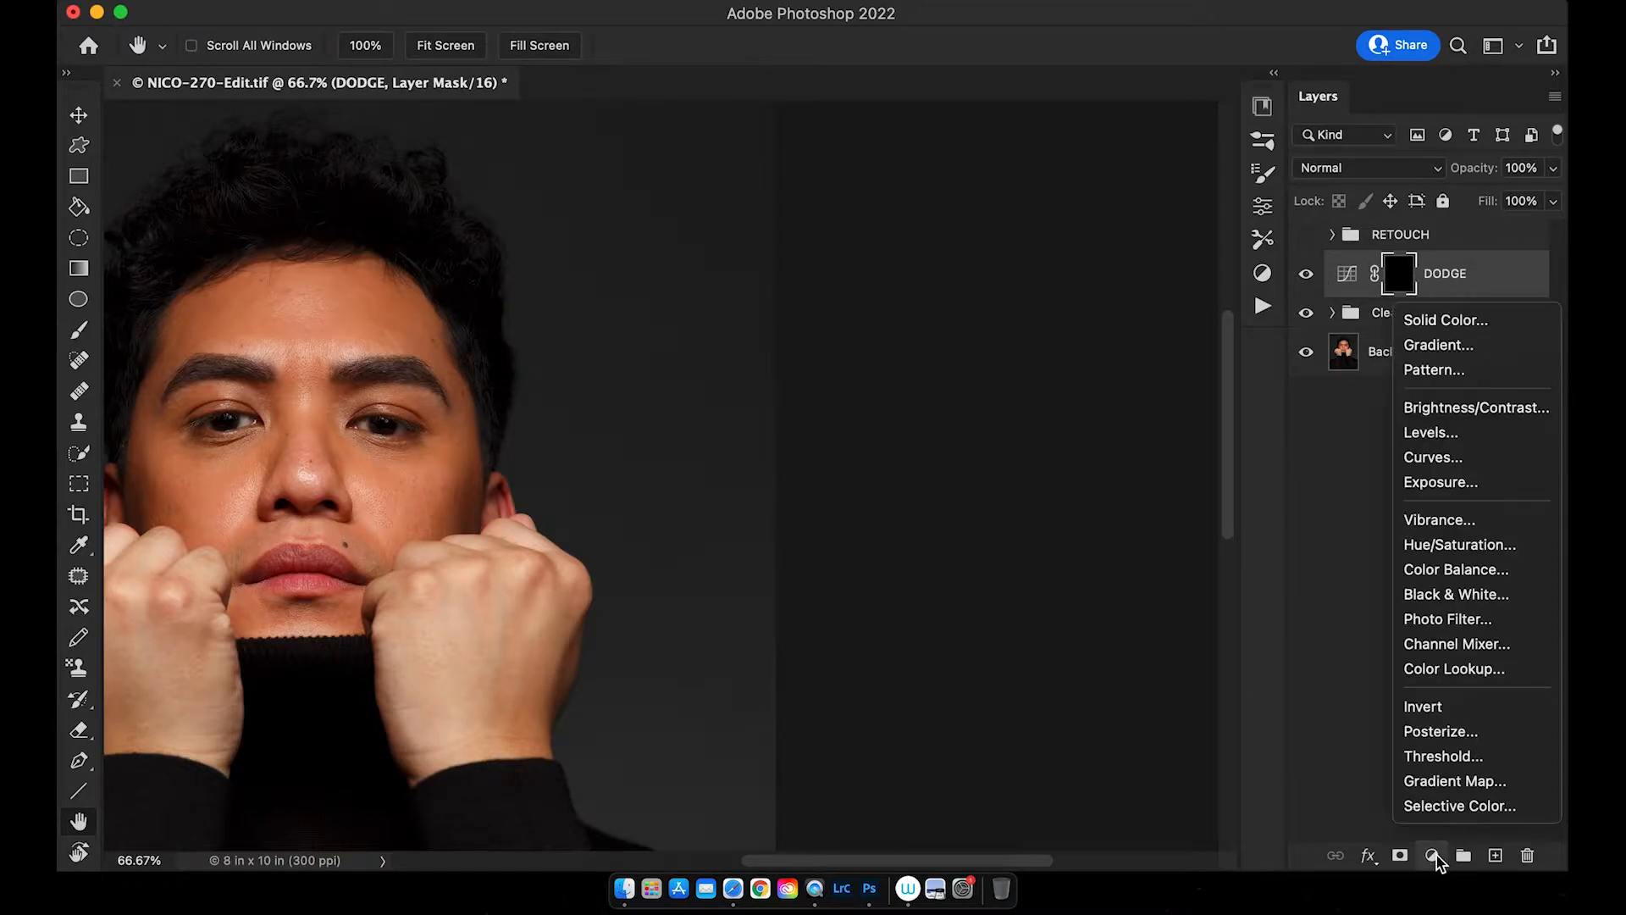
click(1476, 458)
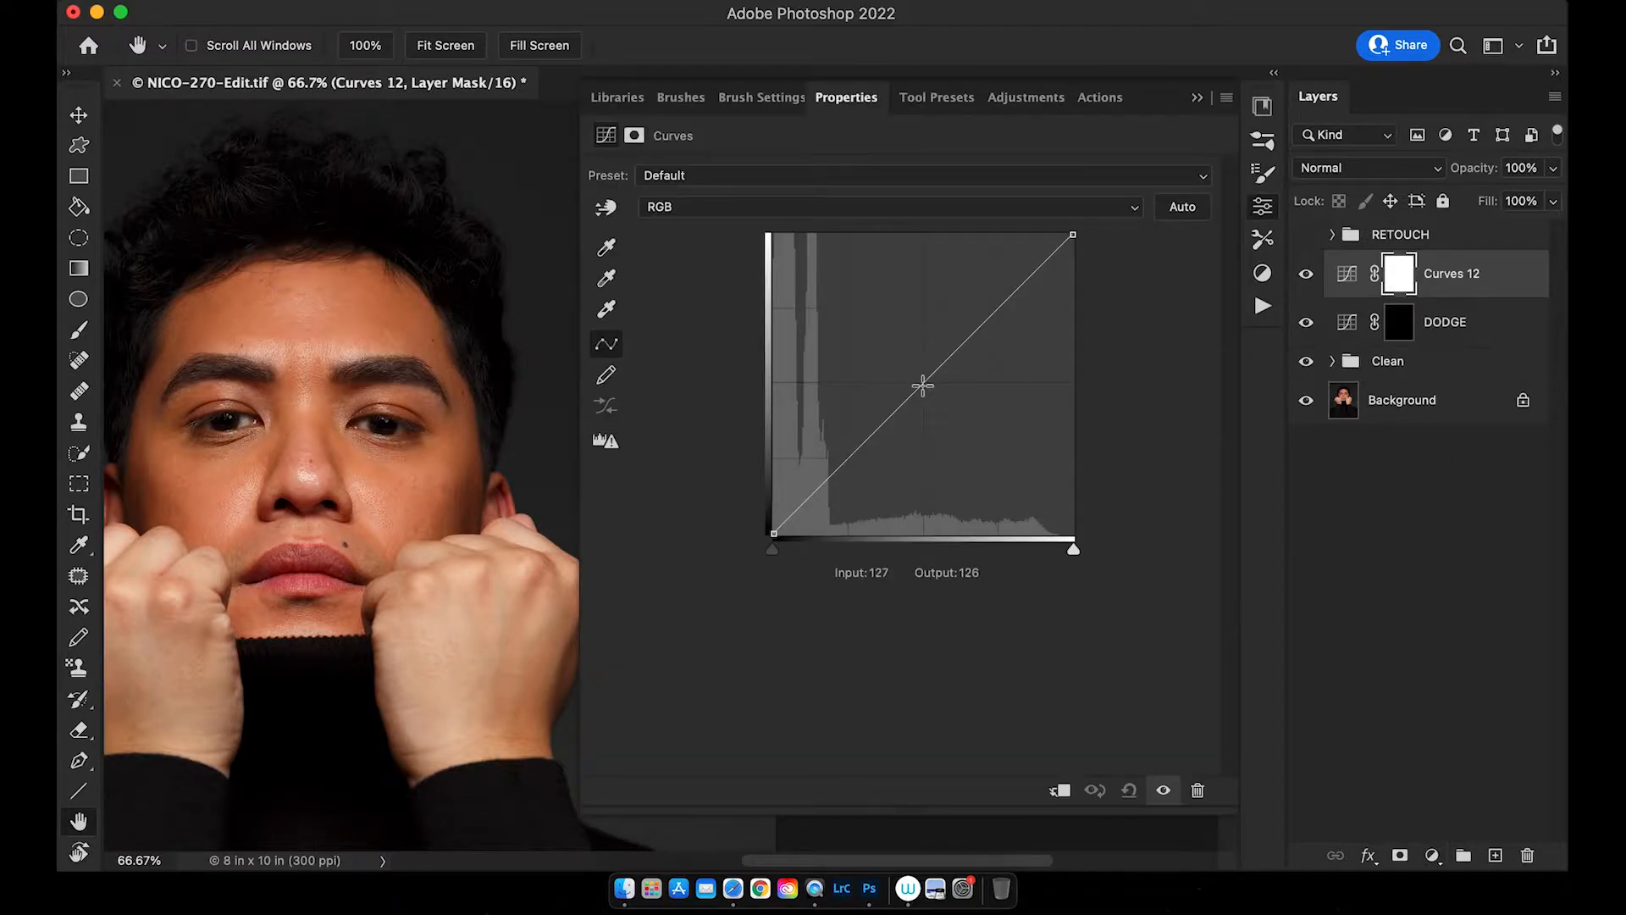
click(924, 383)
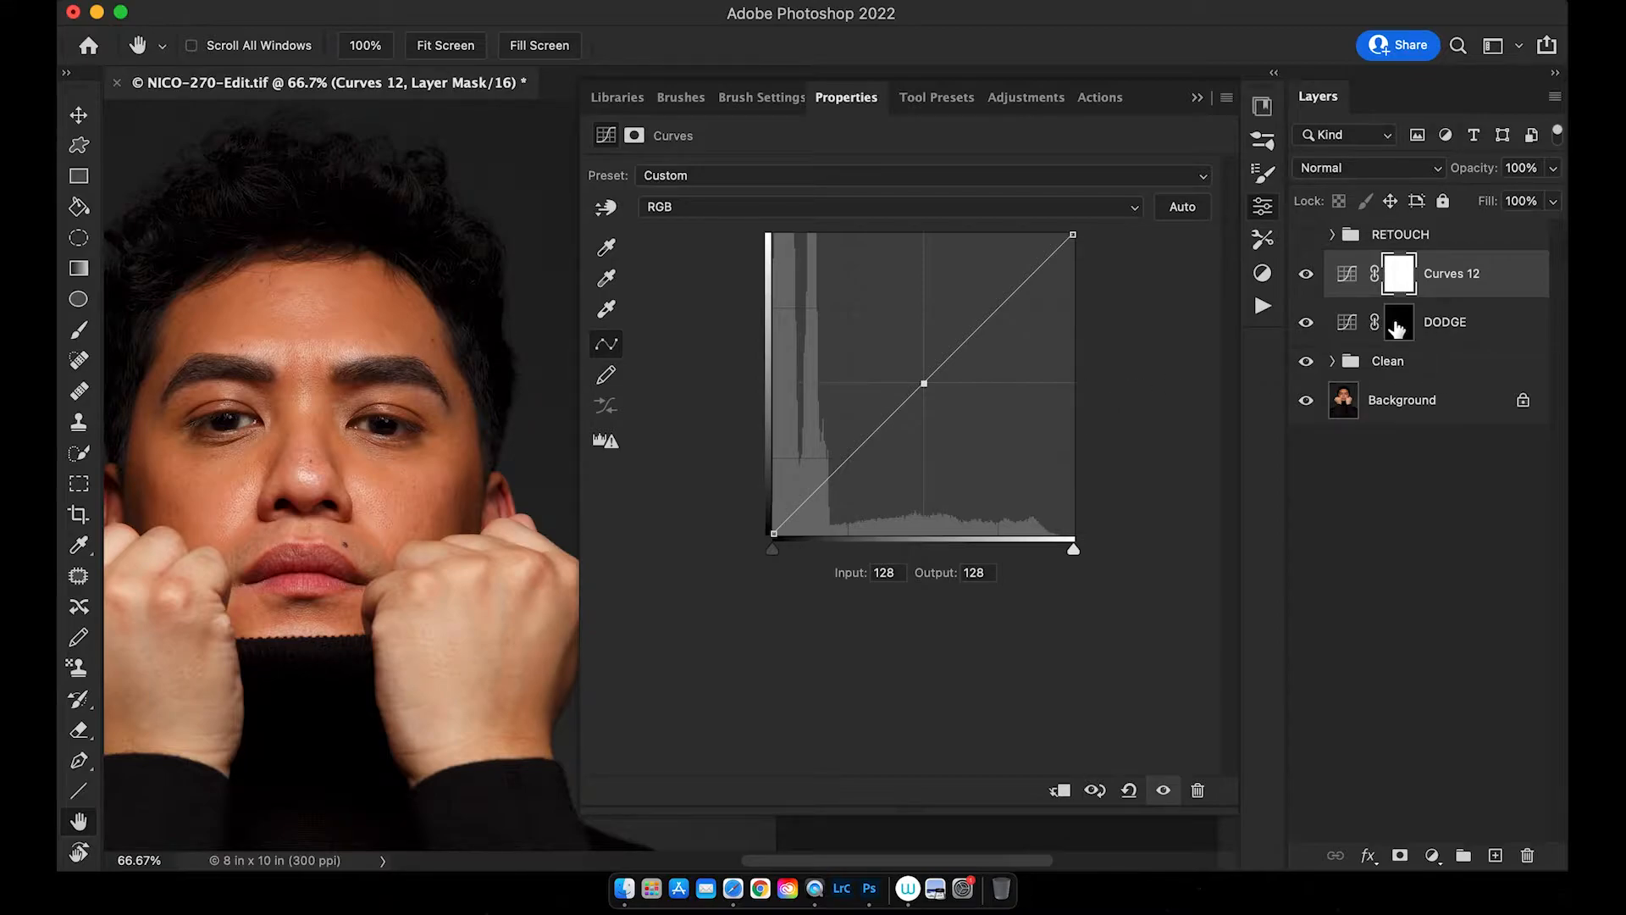
click(885, 573)
text(142)
key(Tab)
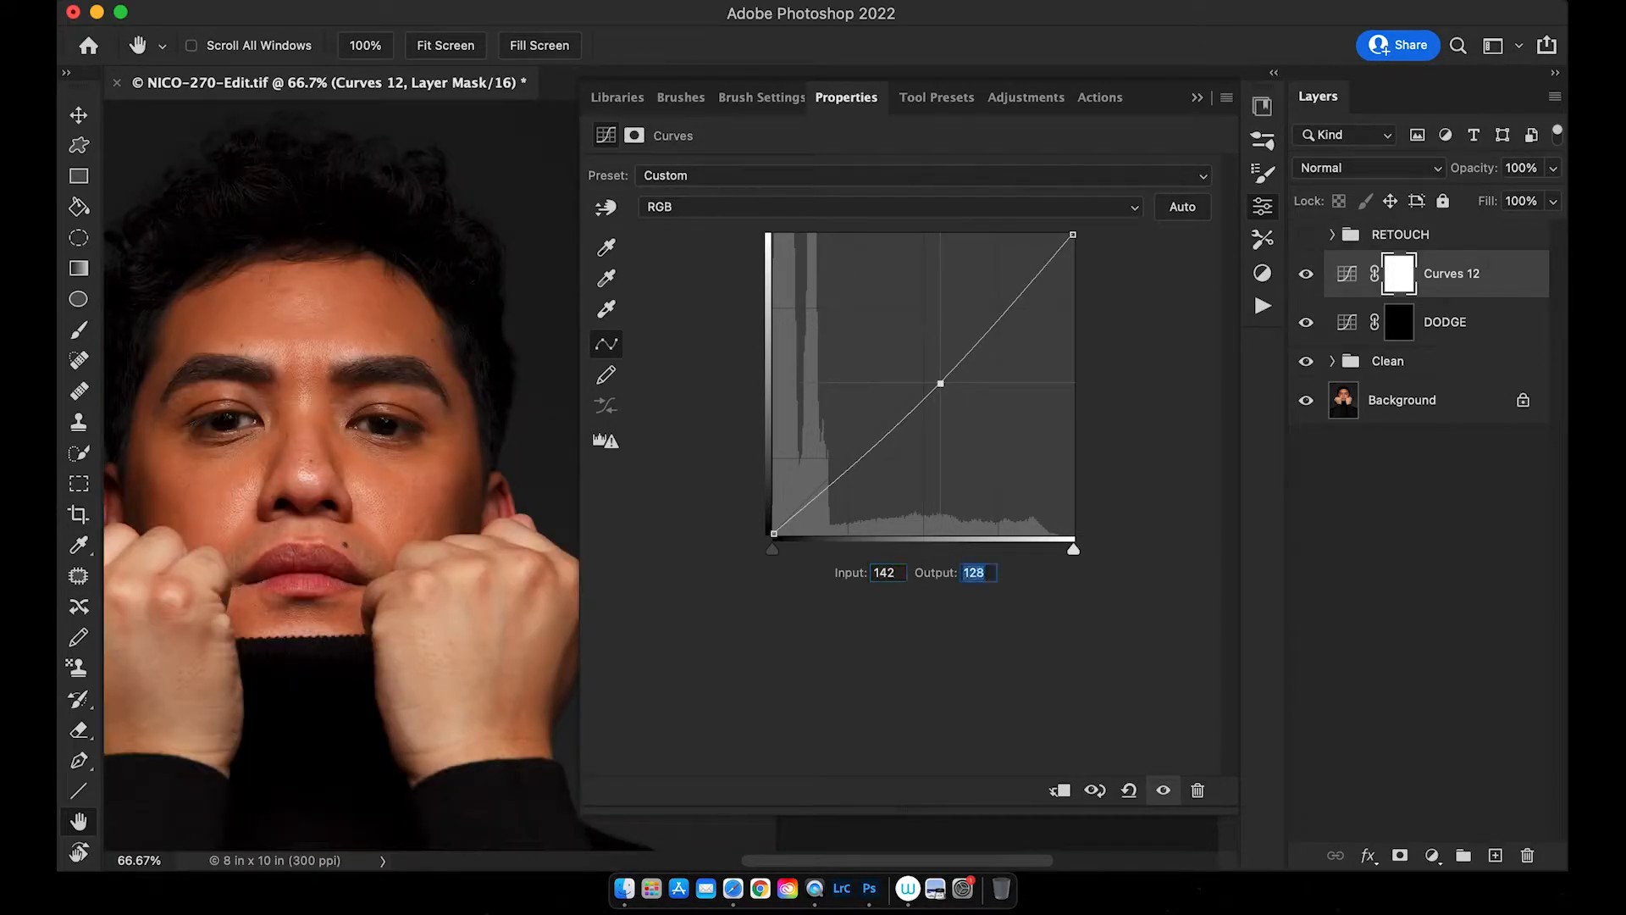
text(110)
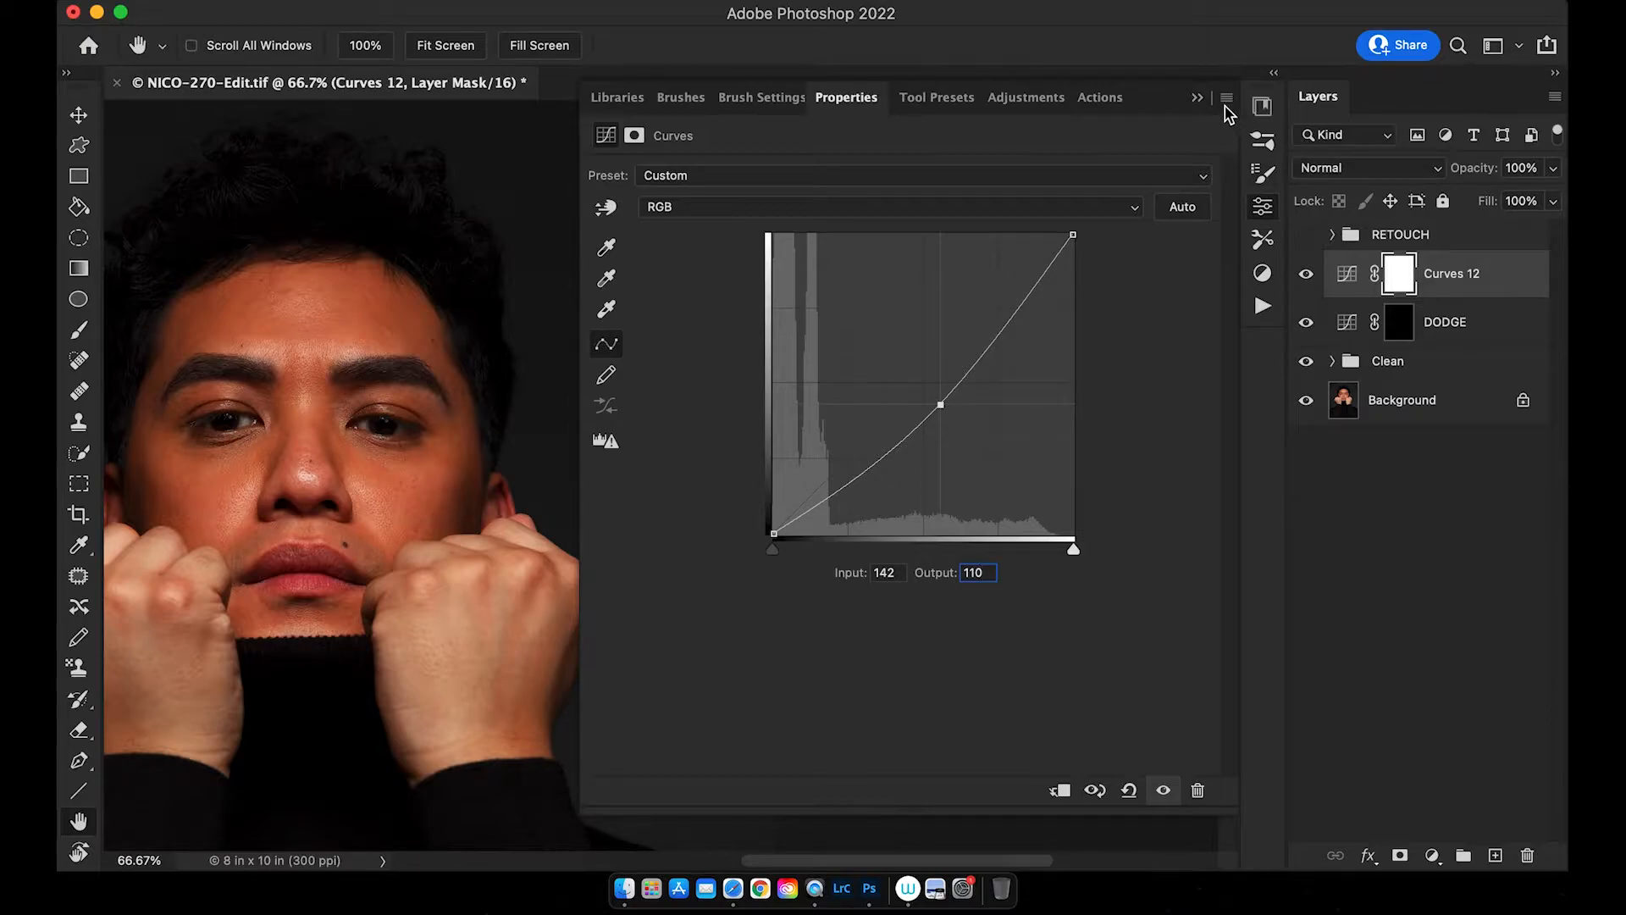
click(1199, 98)
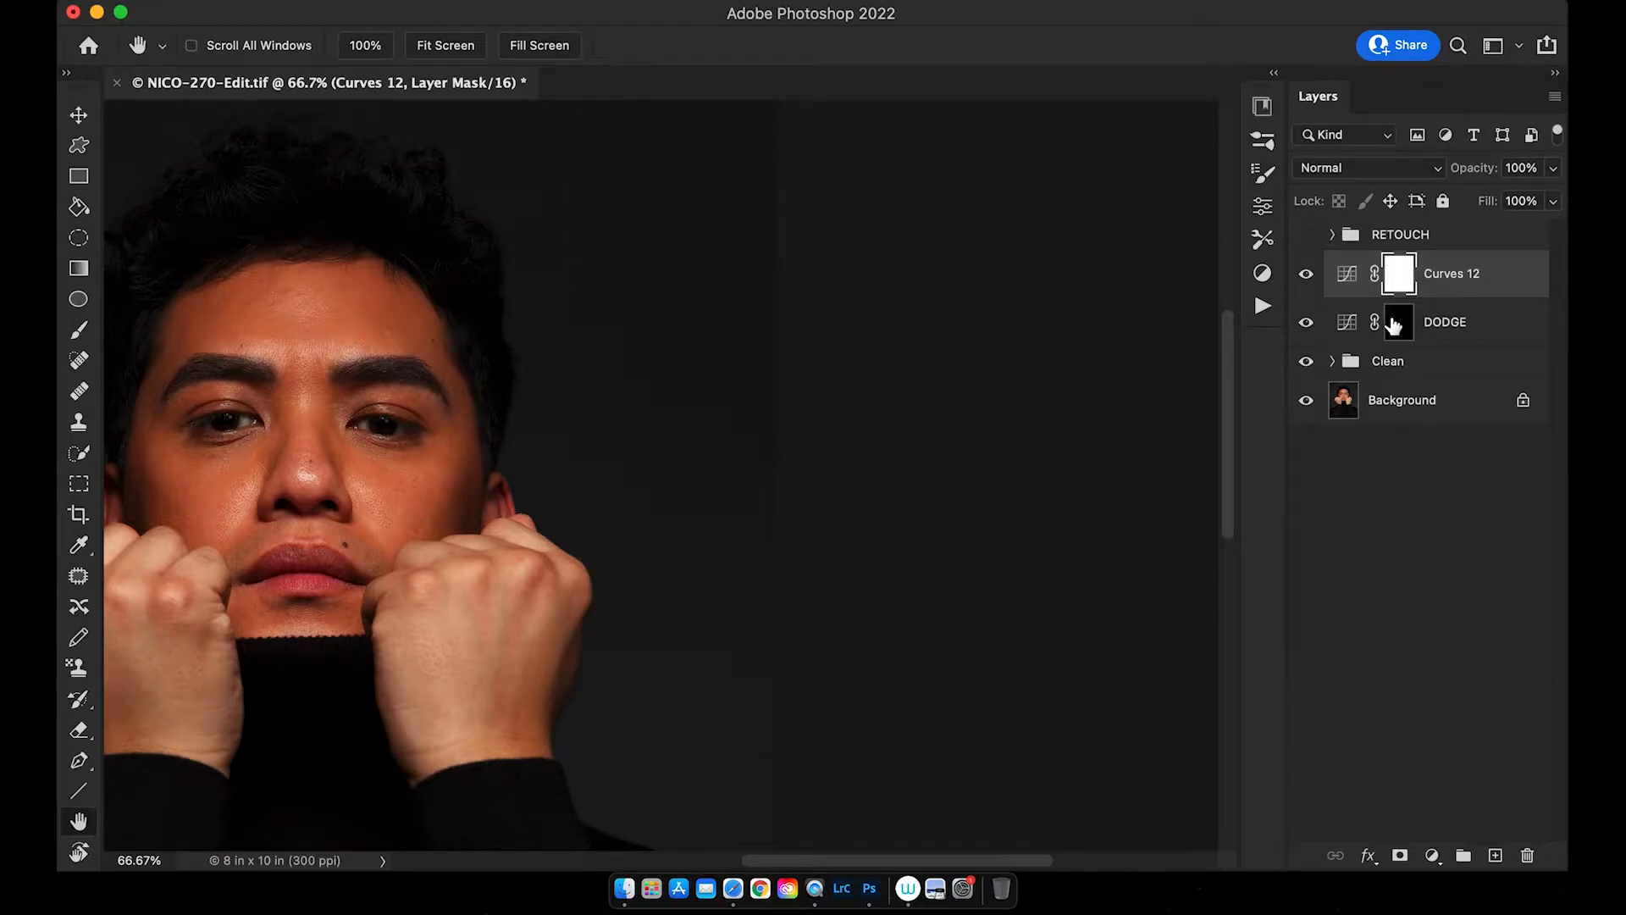
- Invert the darkening Curves layer's mask to black and rename the layer BURN
key(super+i)
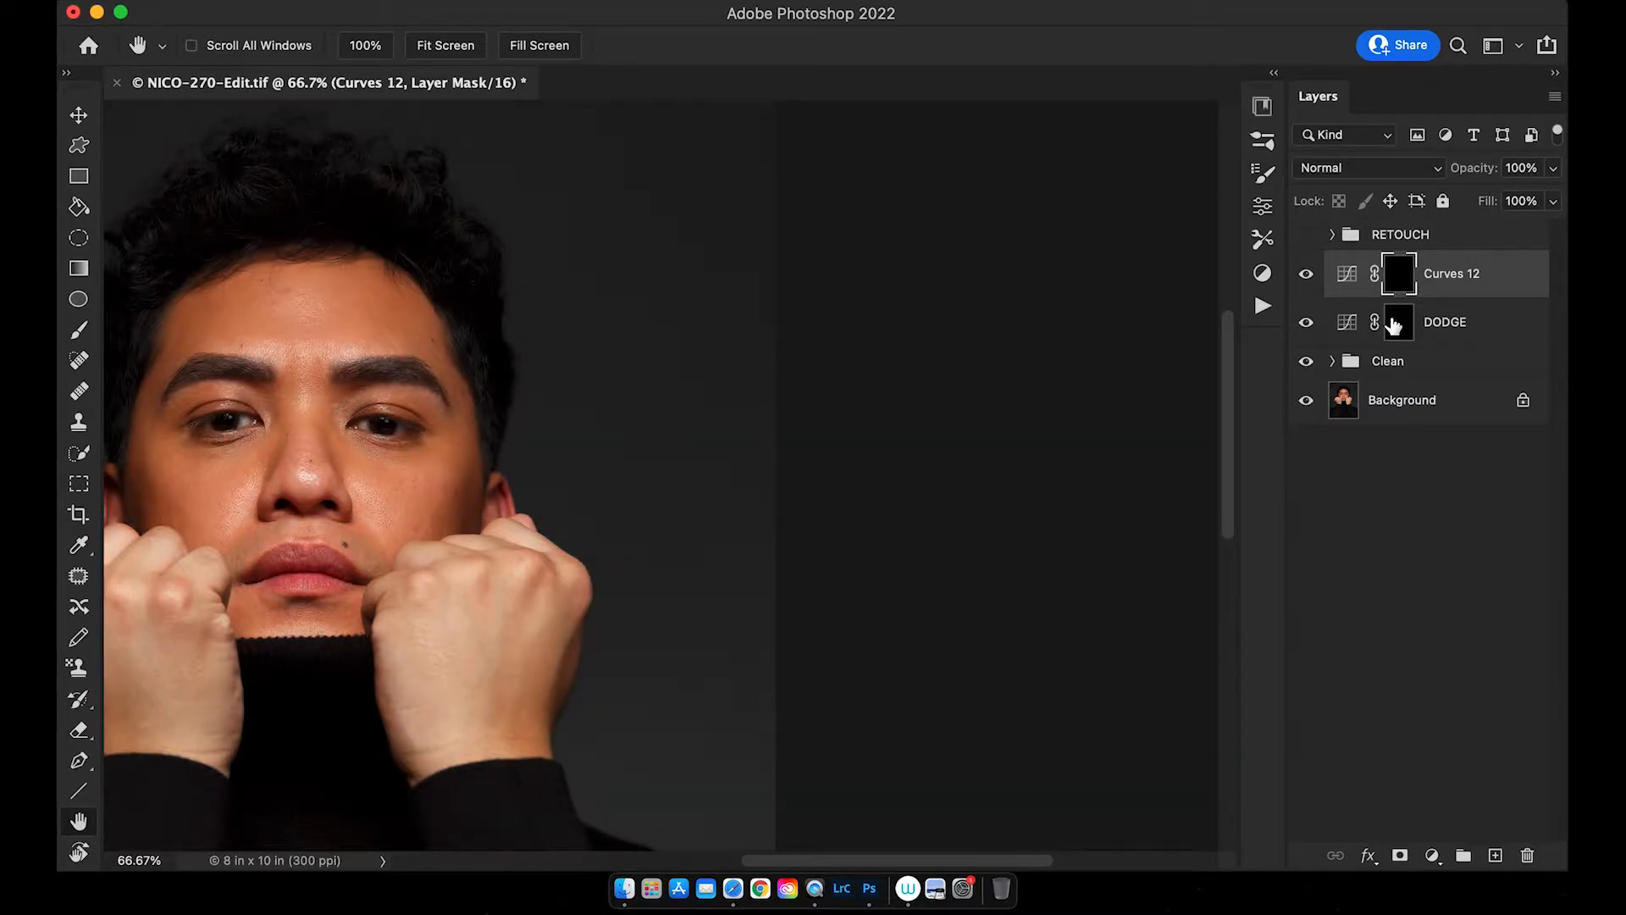
double_click(1451, 273)
text(BURN)
key(Return)
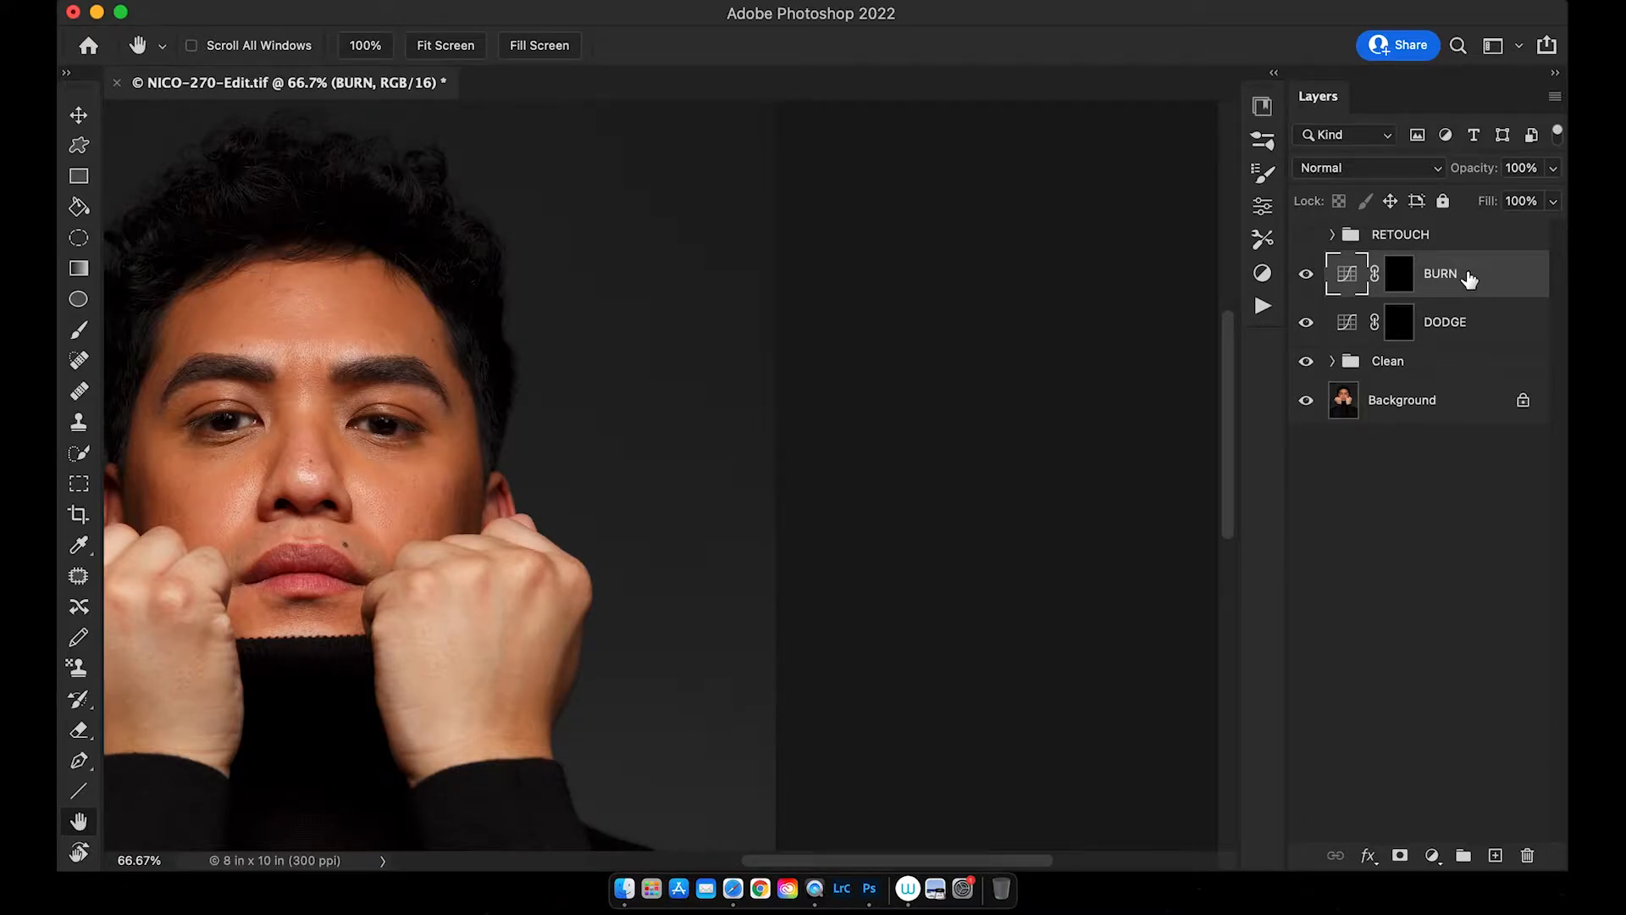
- Group the BURN and DODGE layers and name the group "dodge and burn"
shift+click(1497, 331)
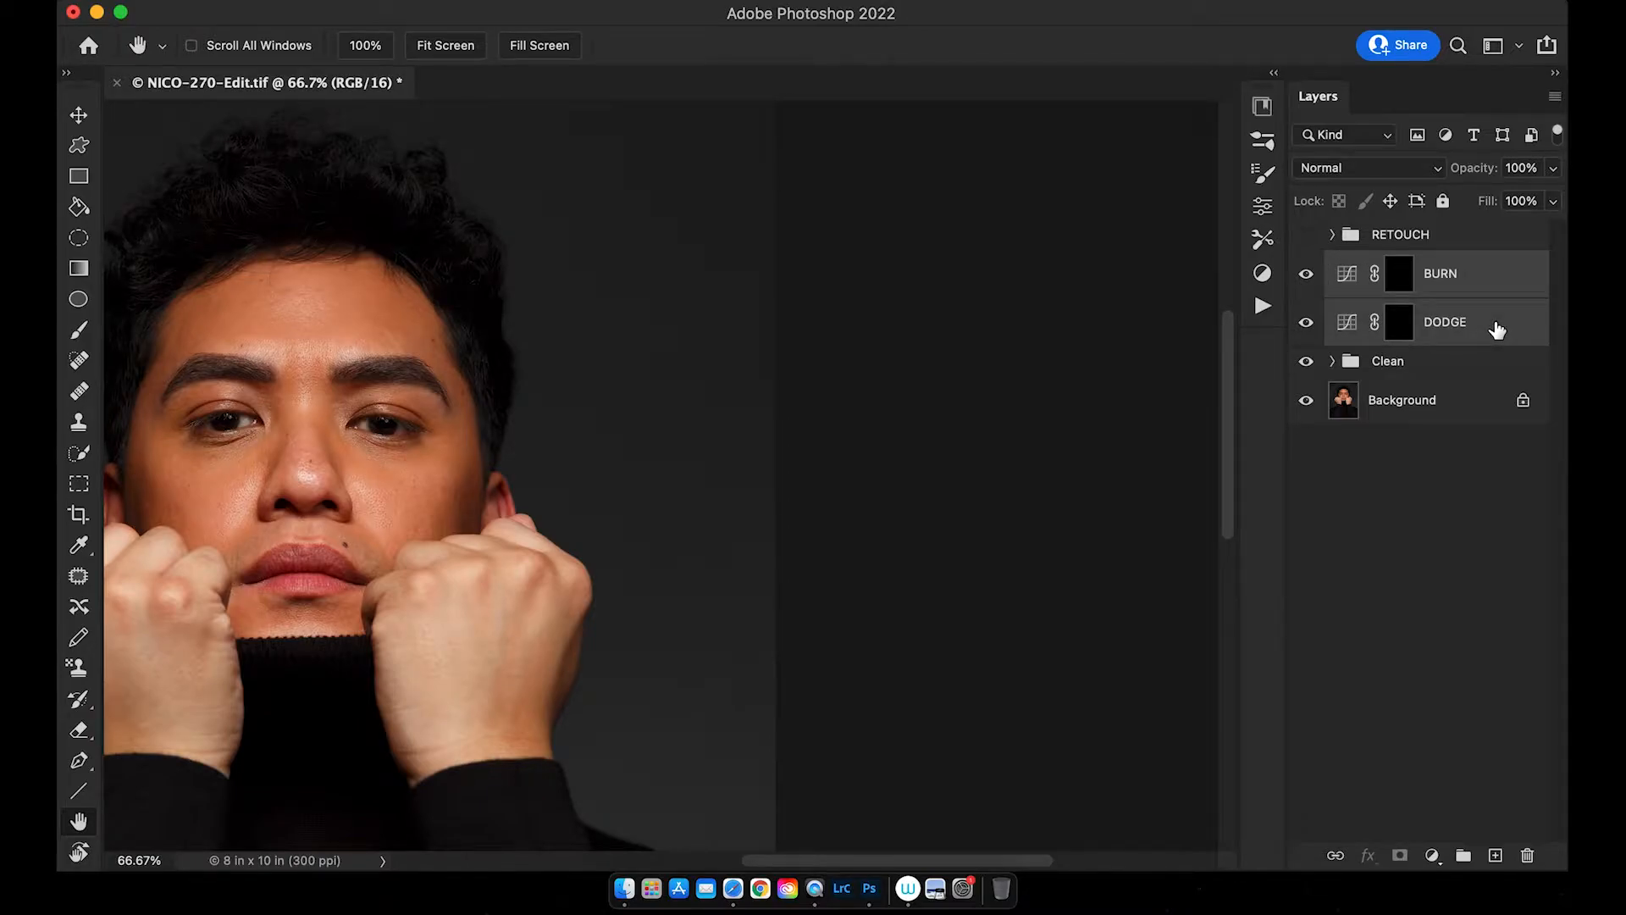
key(super+g)
double_click(1399, 264)
text(dodge and u)
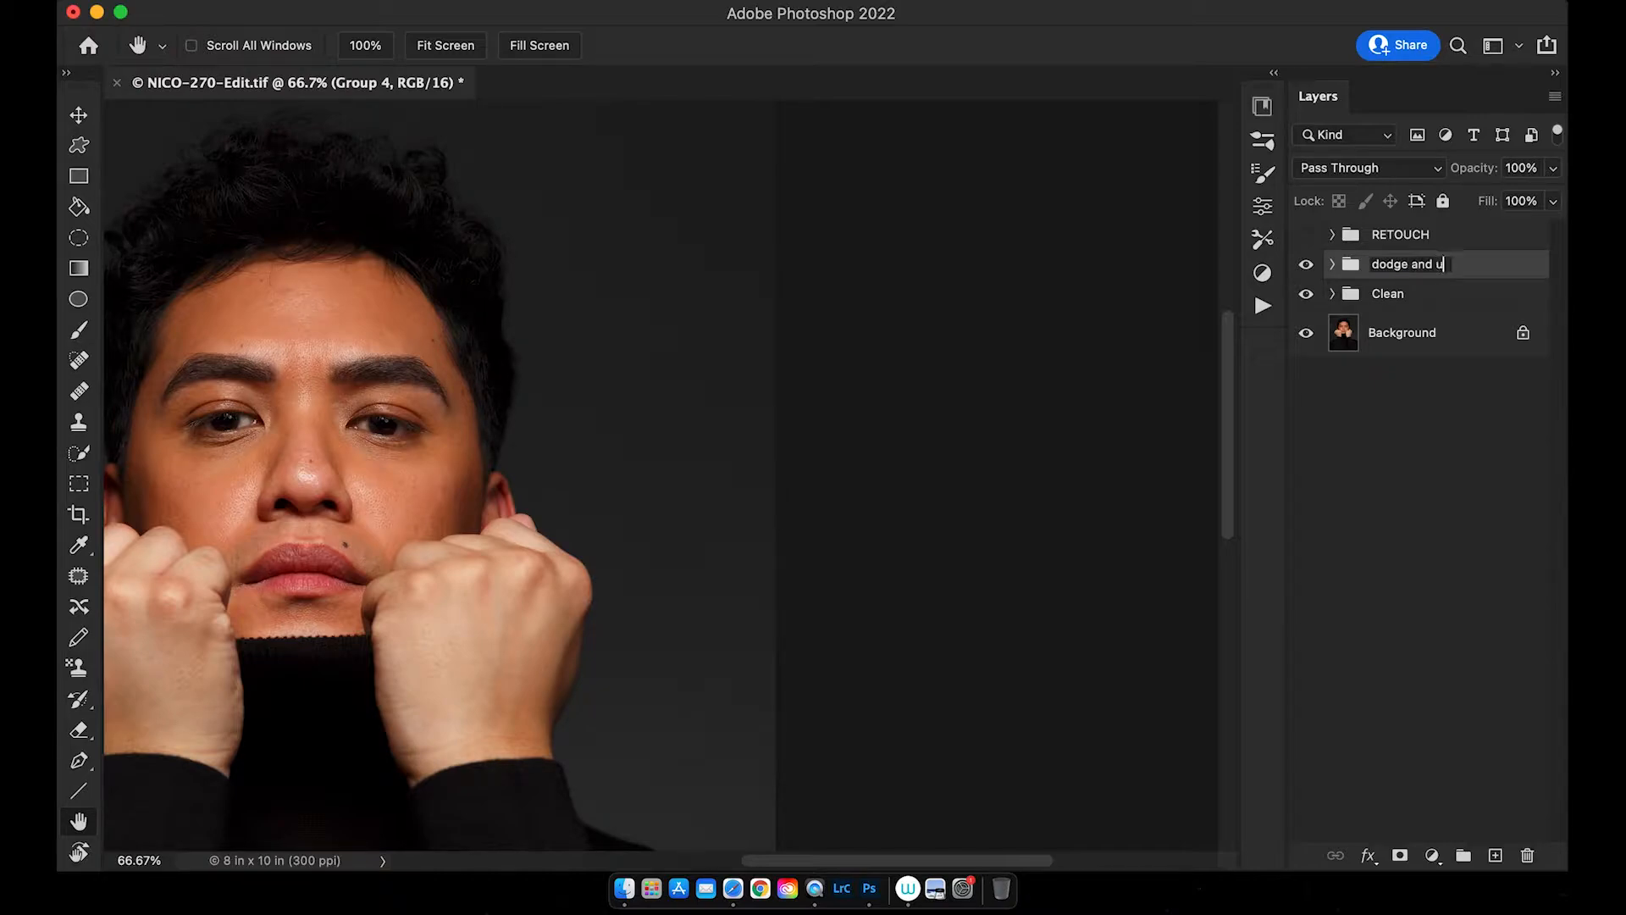
key(BackSpace)
text(burn)
key(Return)
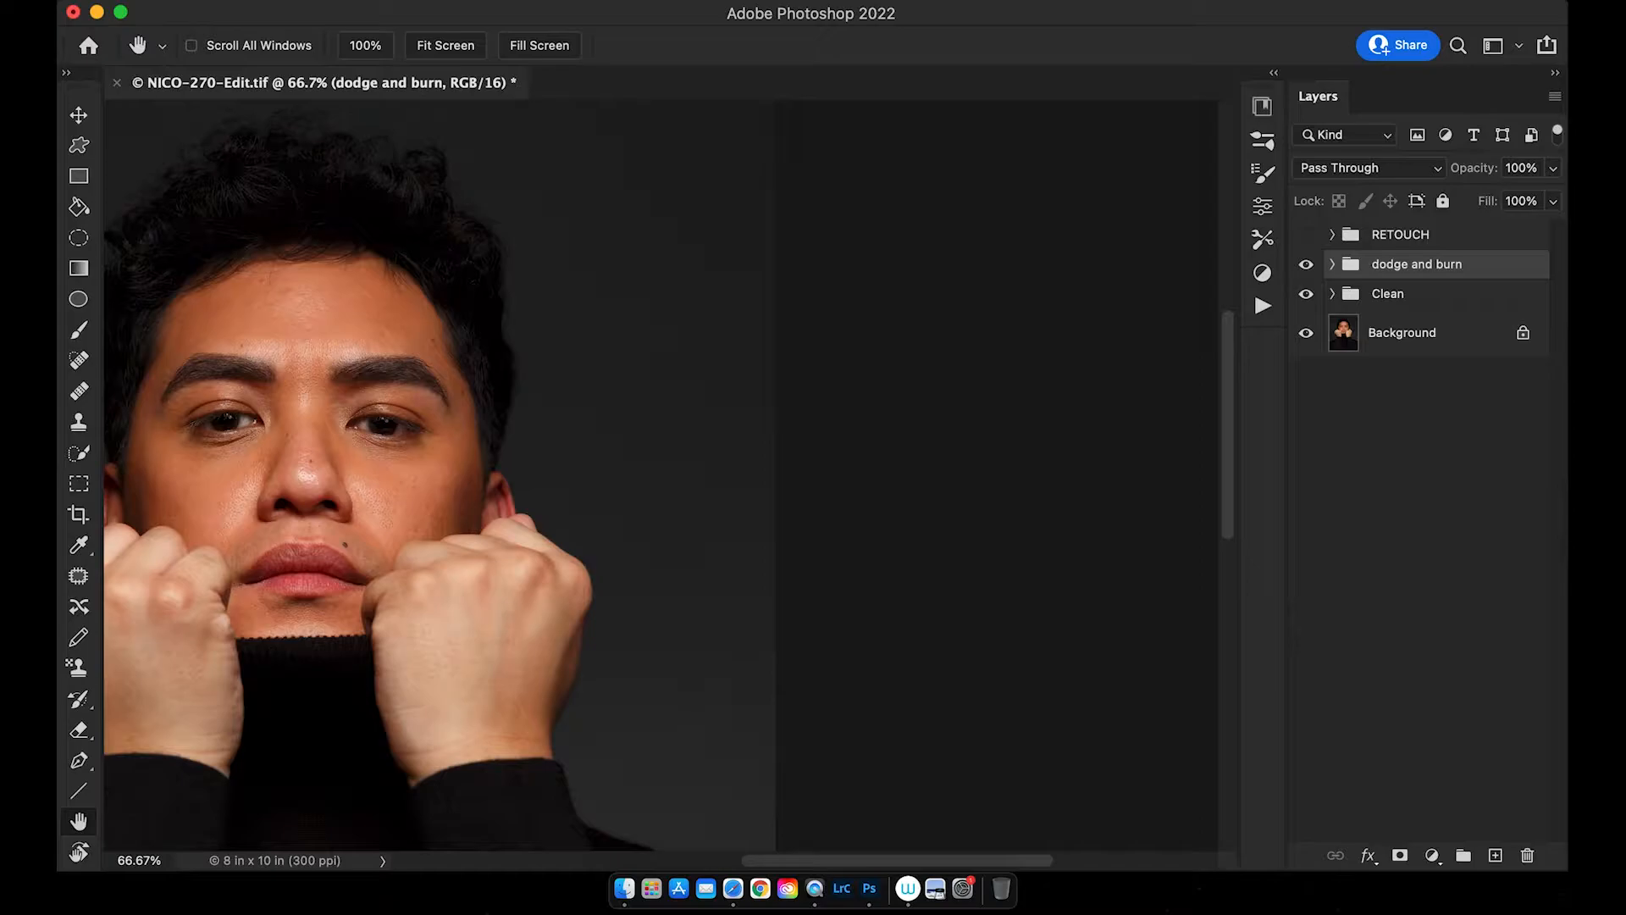
- Target the DODGE layer's mask and set the Brush tool's flow to 2%
click(1332, 264)
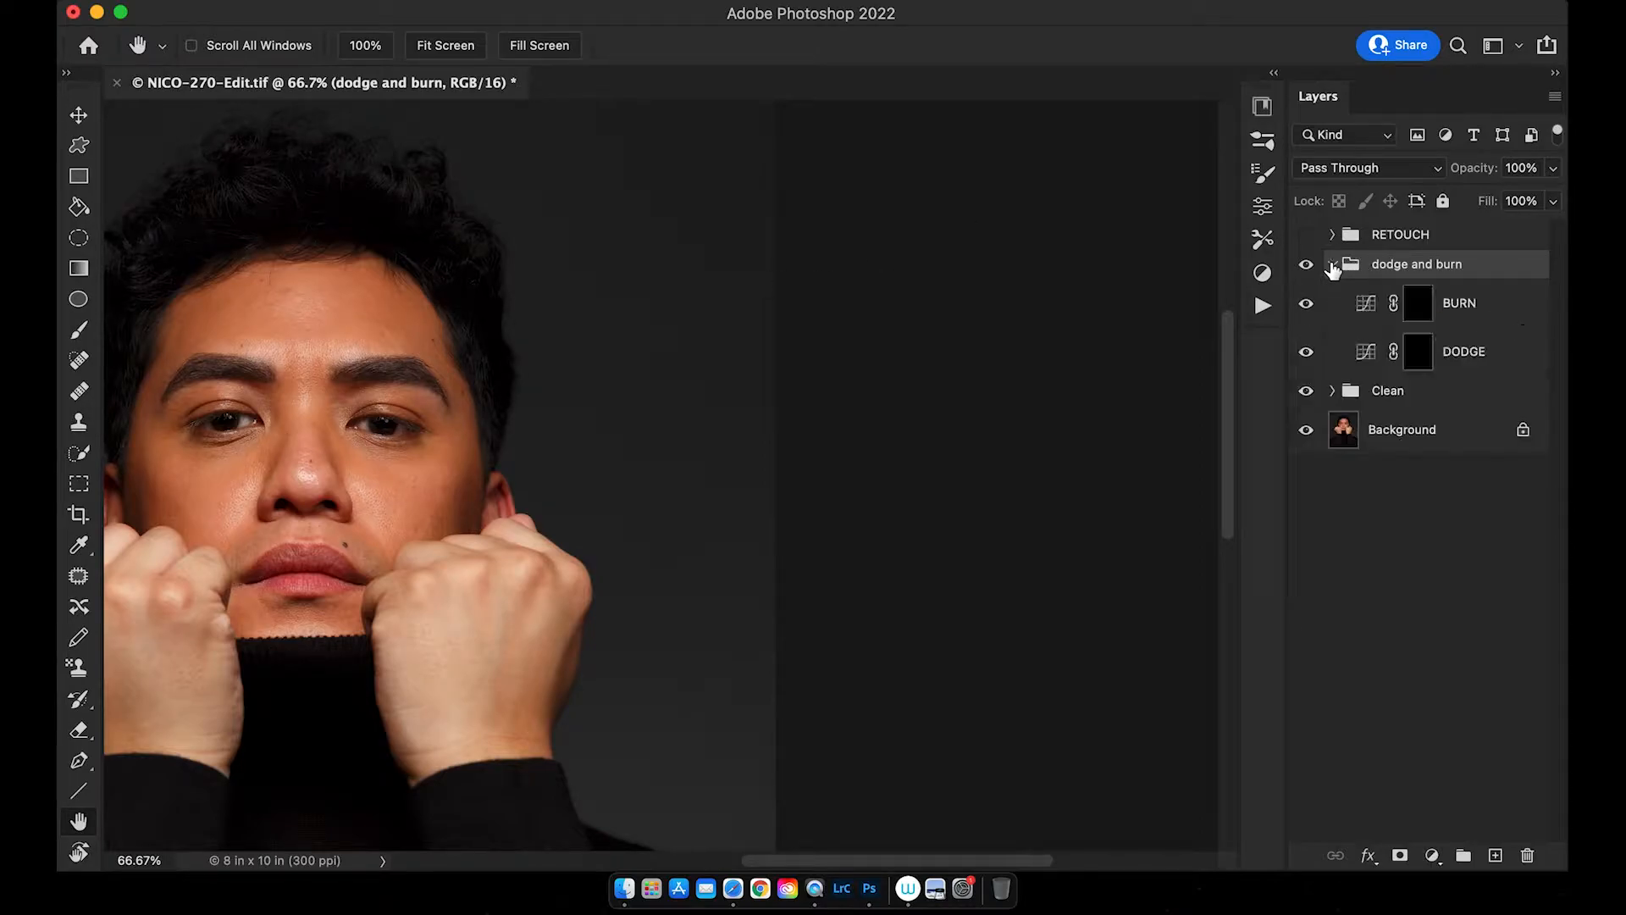
click(1419, 357)
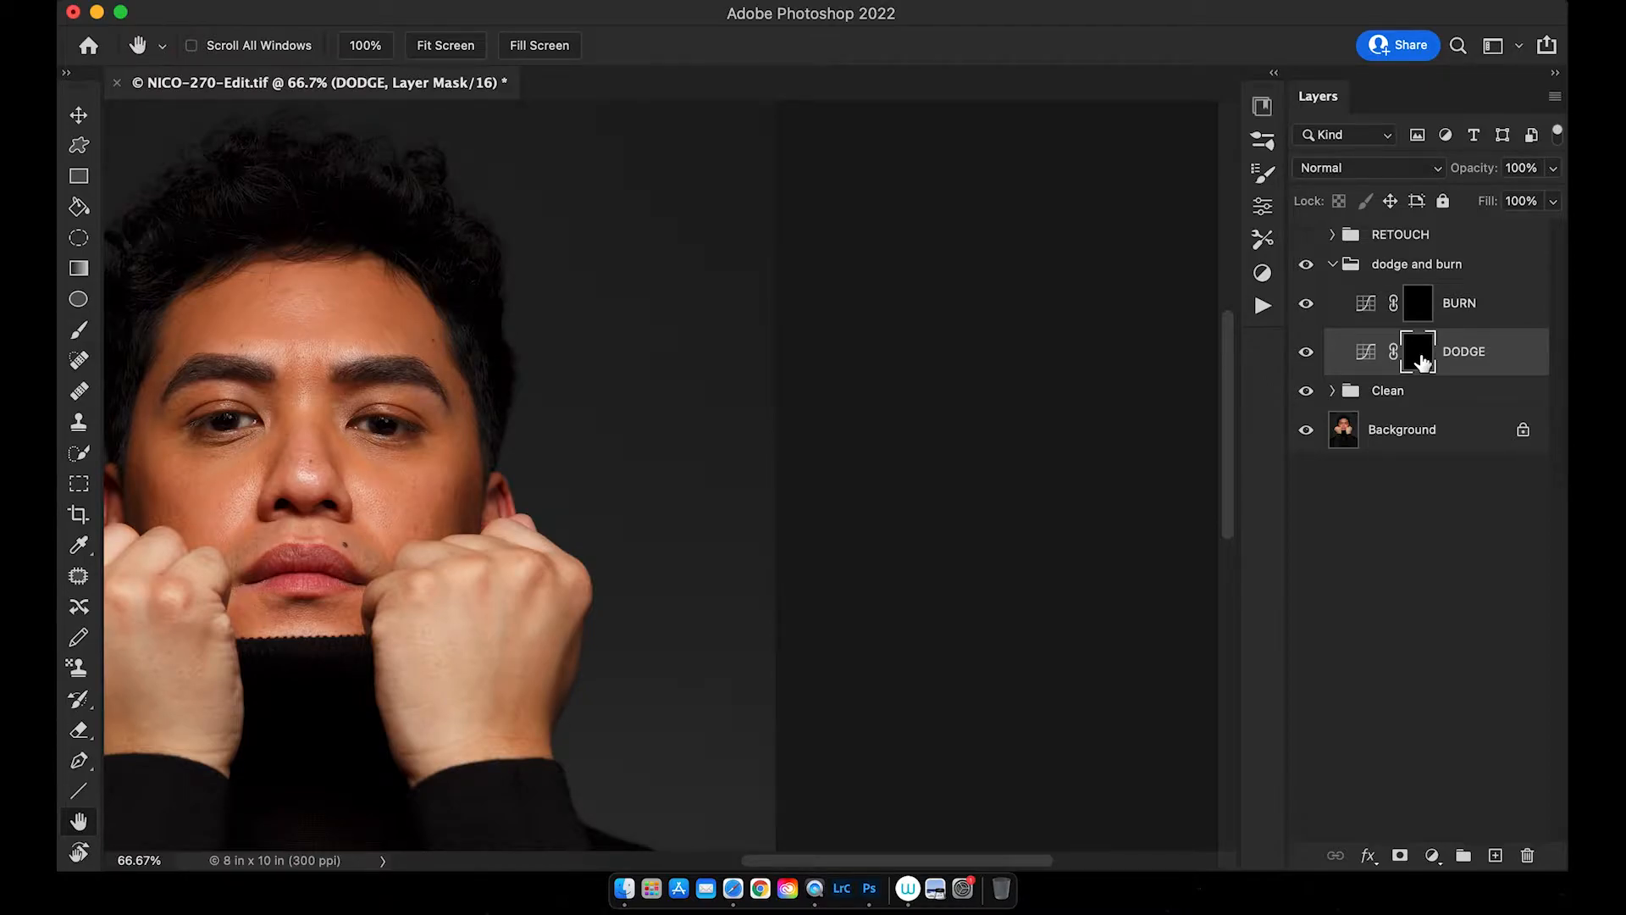
key(b)
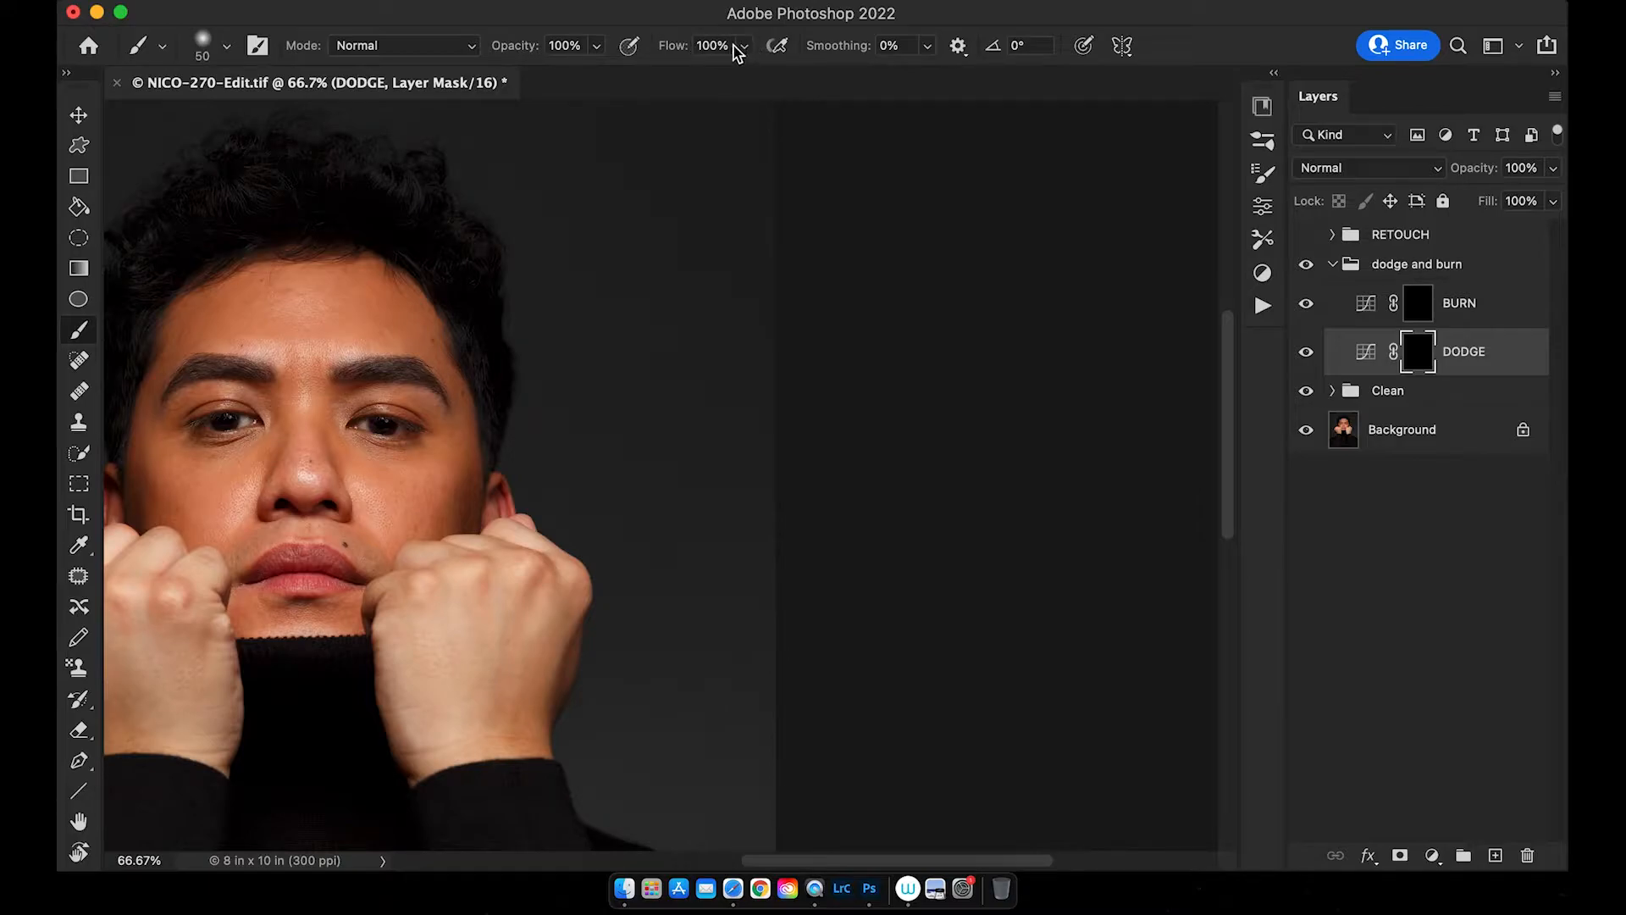
click(729, 45)
text(2)
key(Return)
click(781, 49)
click(226, 48)
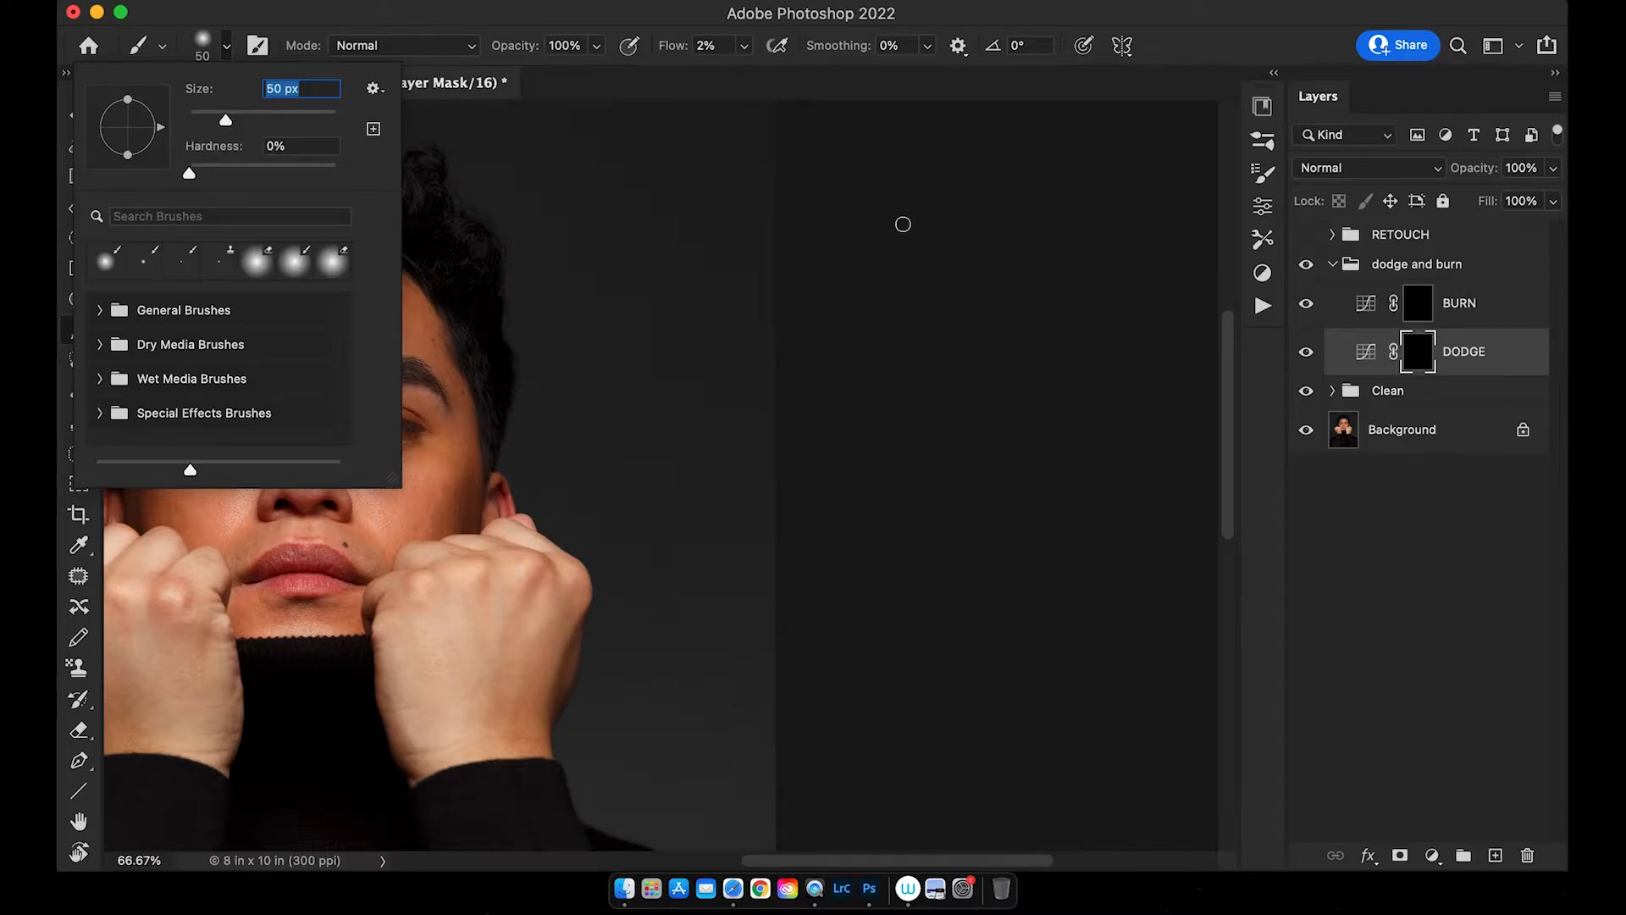
key(Return)
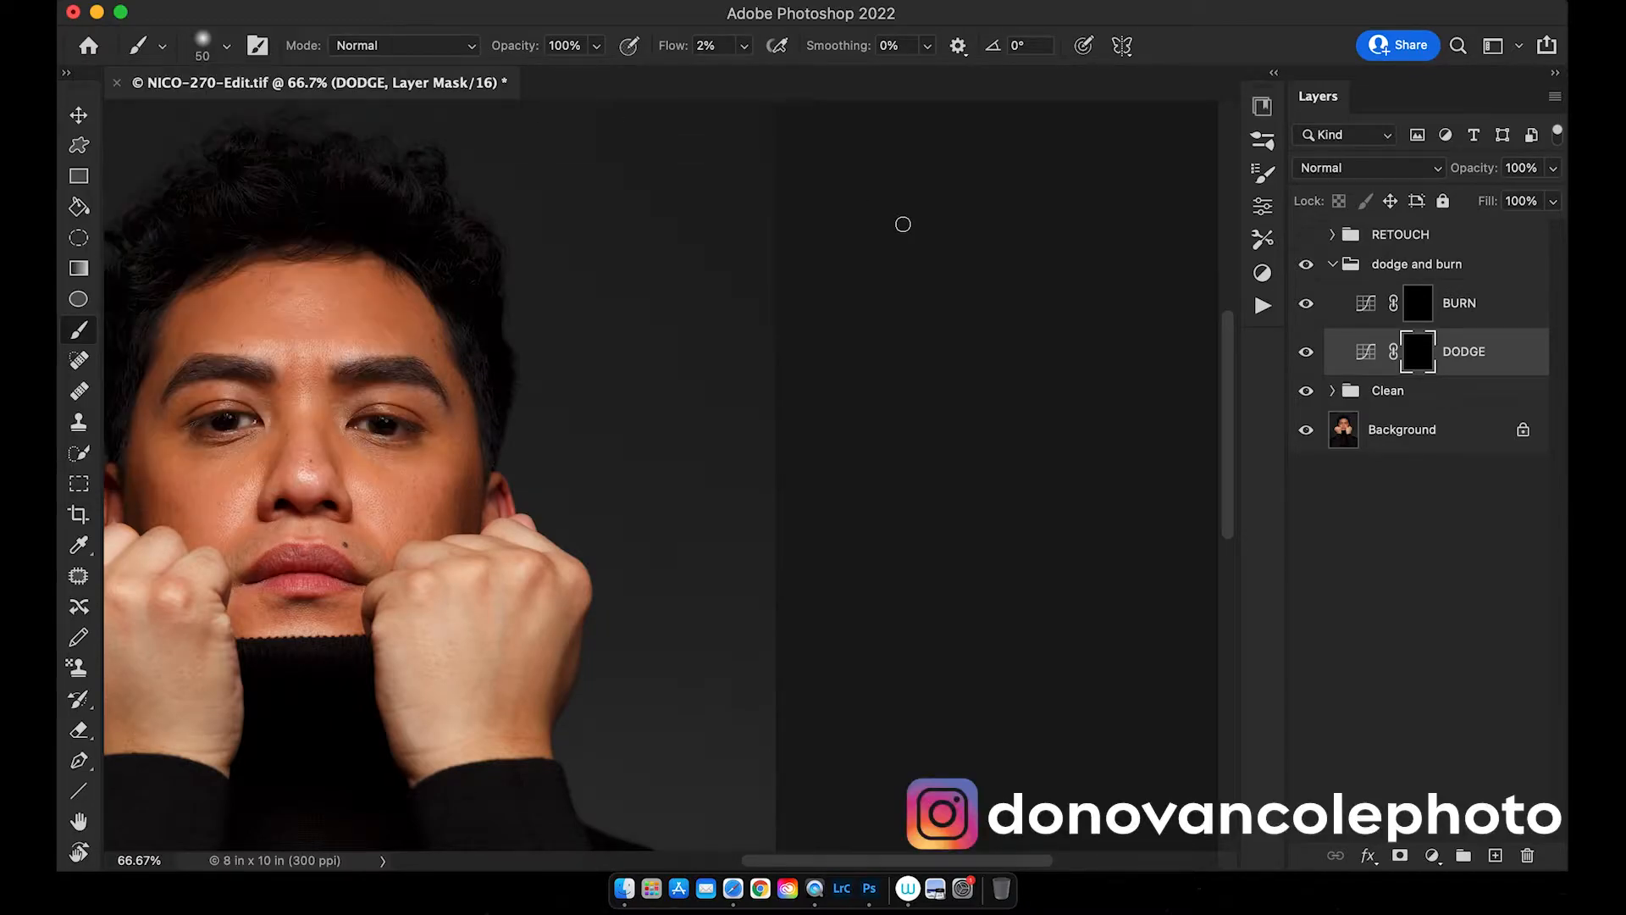
click(1263, 246)
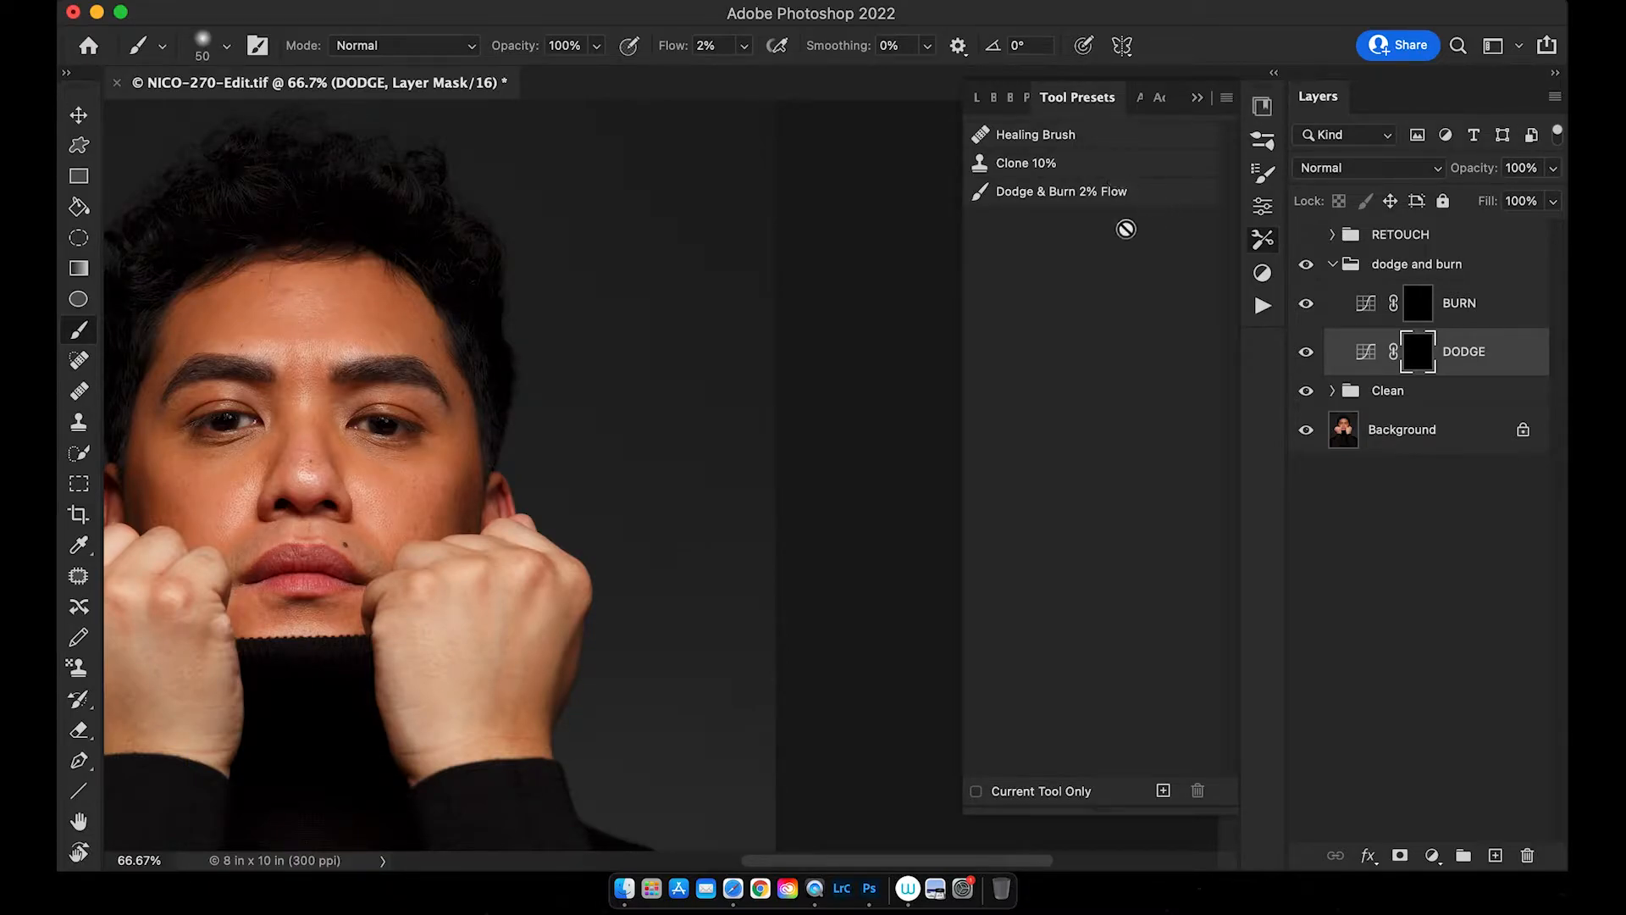
click(1198, 98)
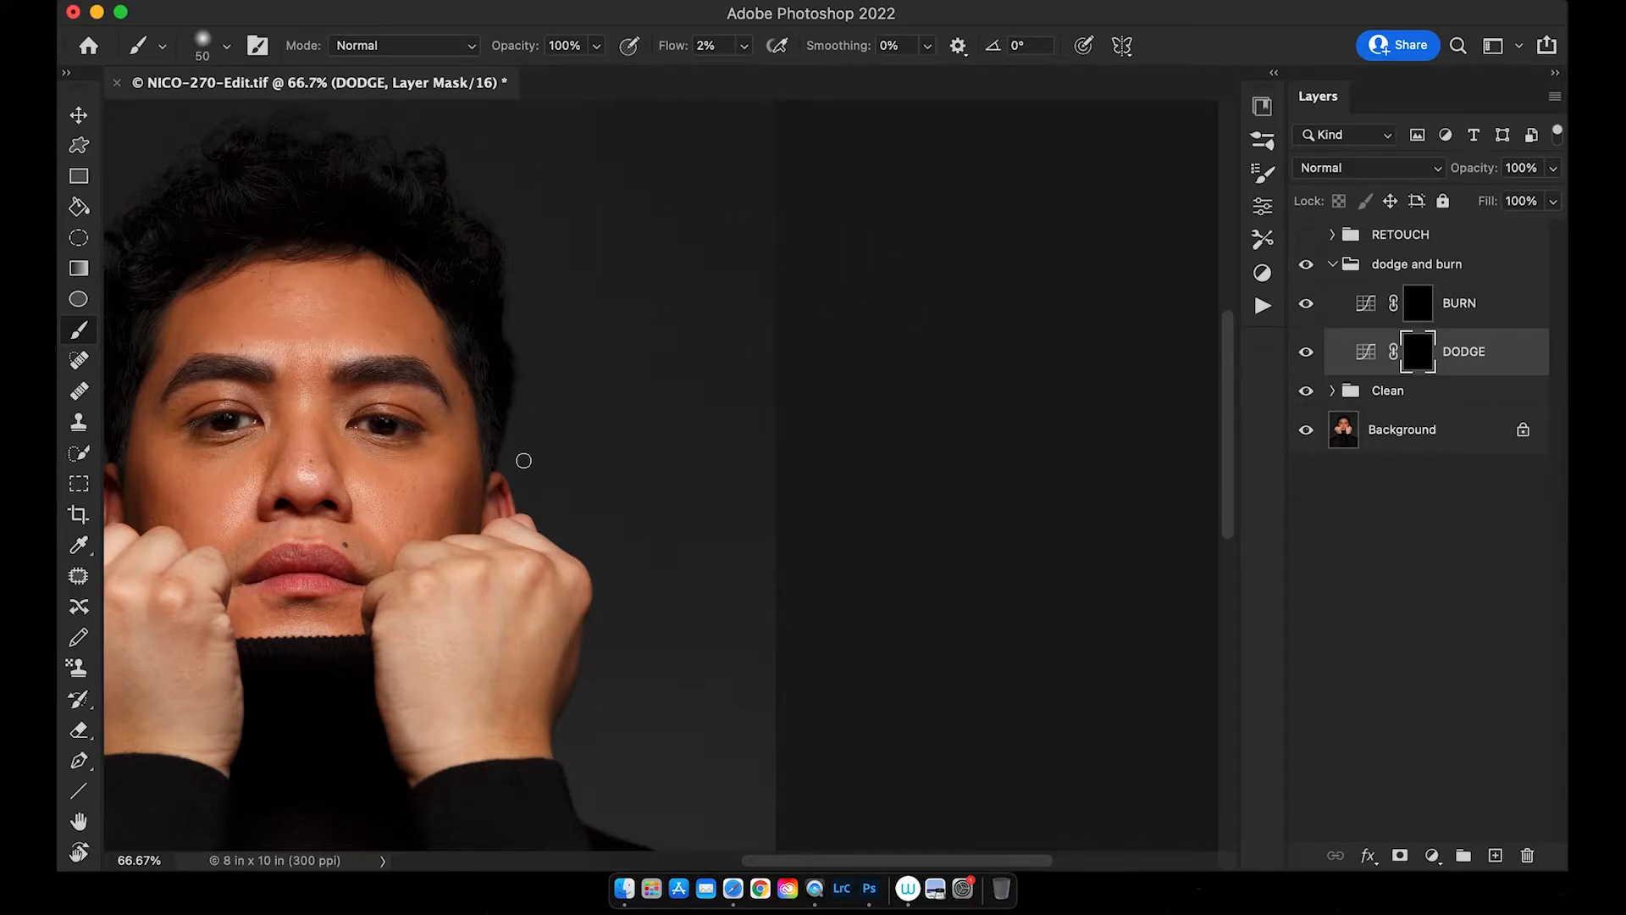
- Add a black Solid Color fill layer above the dodge and burn group and set its blend mode to Color
key(h)
drag(446, 450, 735, 375)
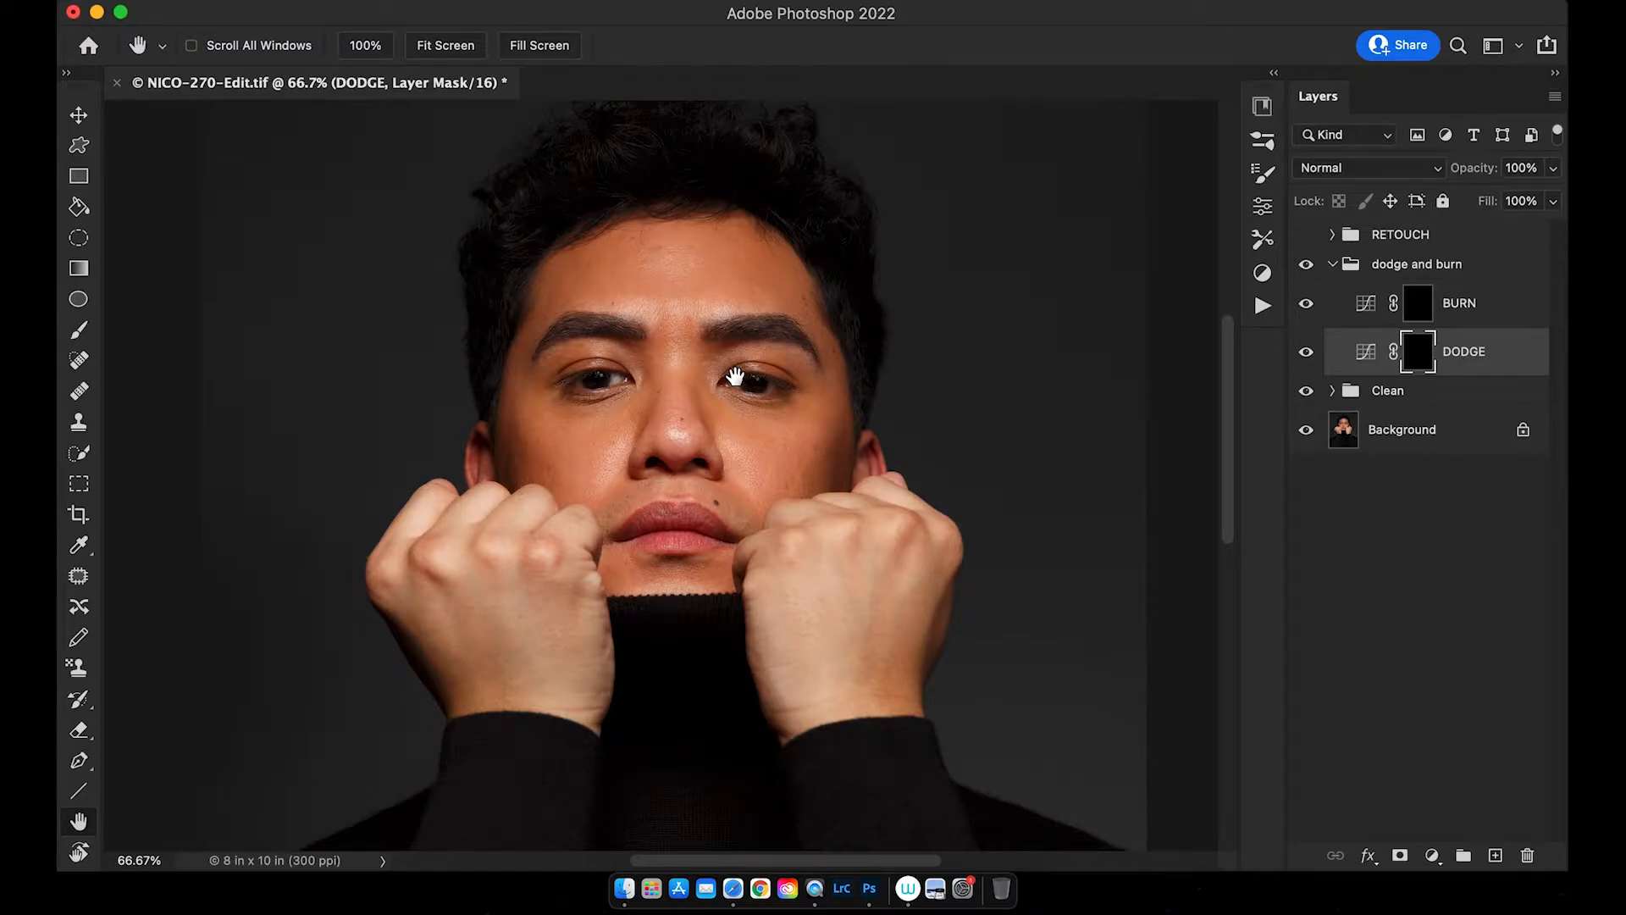
click(1332, 265)
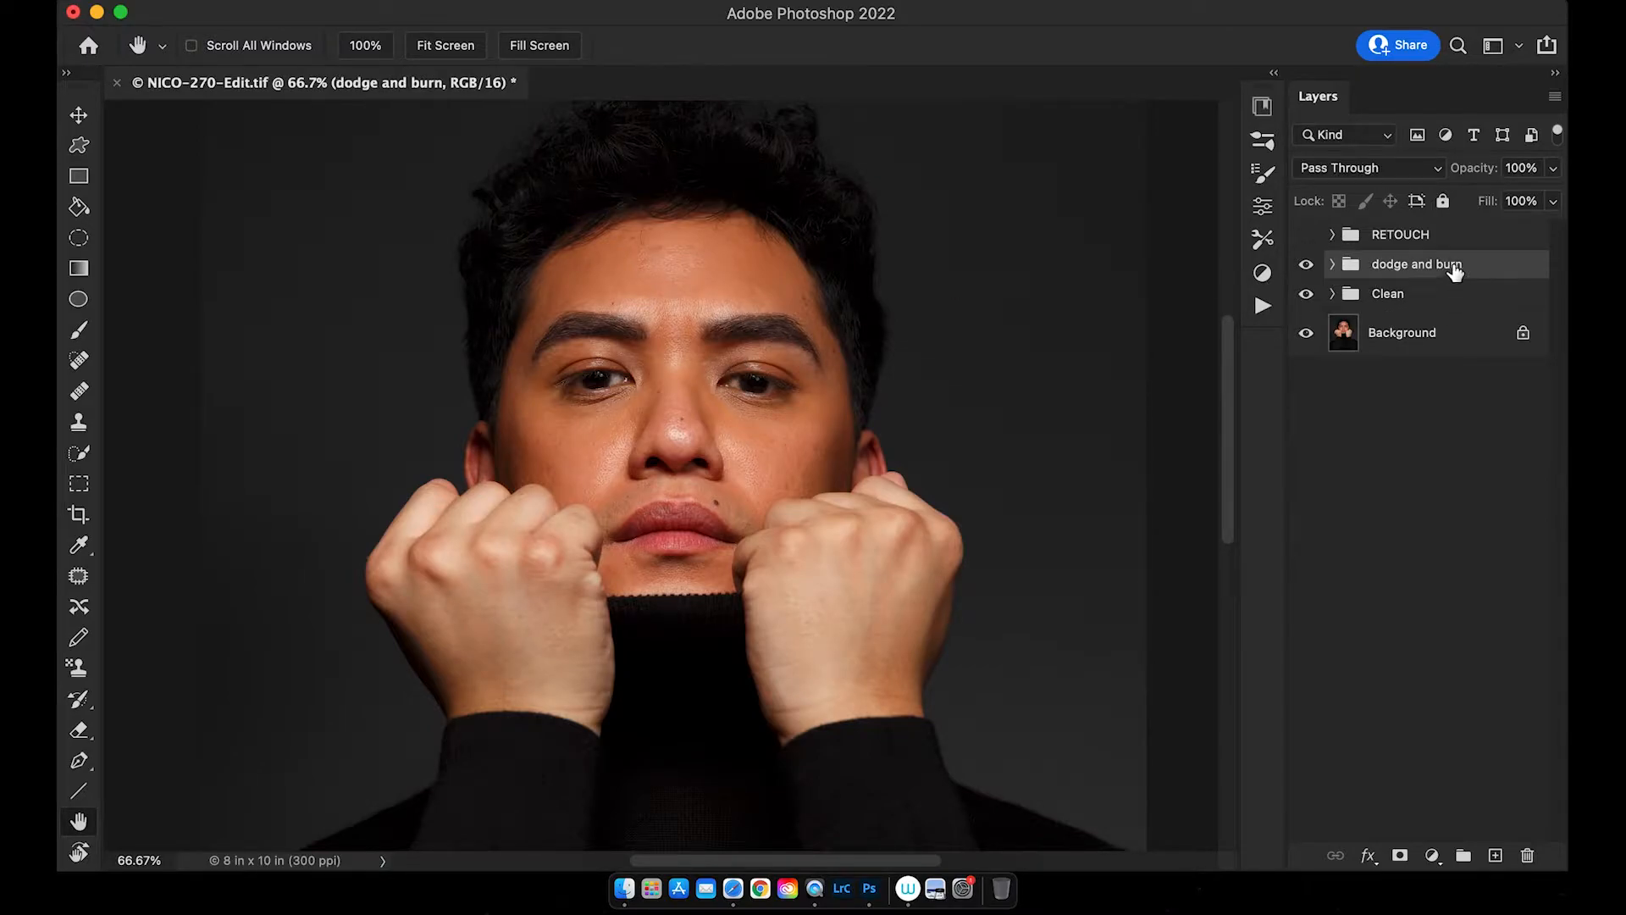
click(1432, 856)
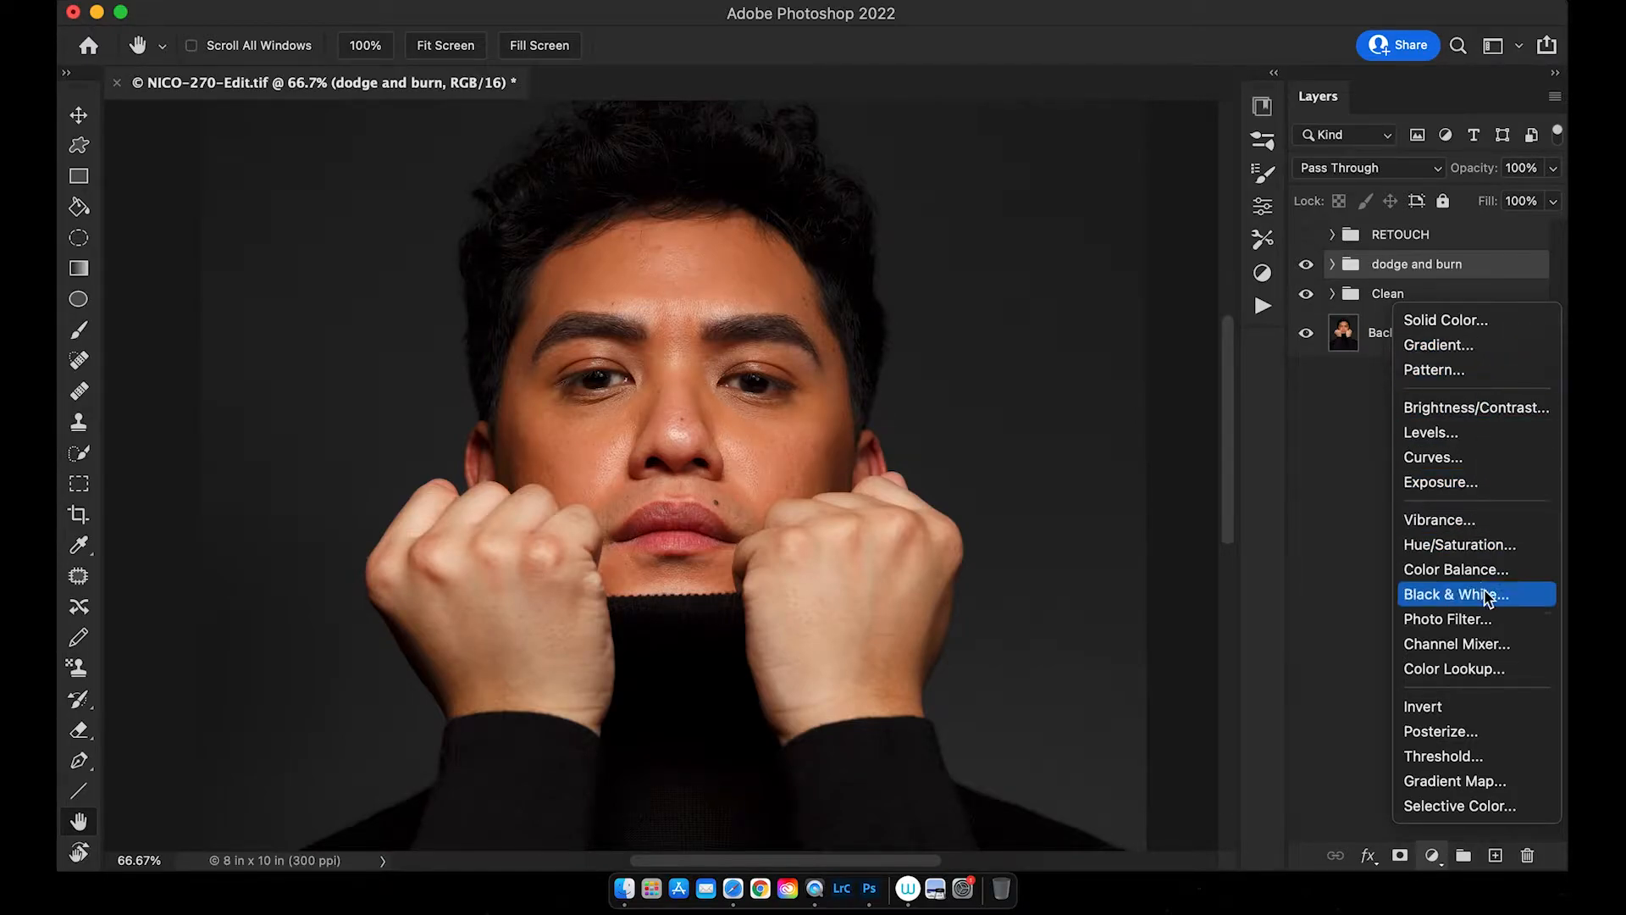
click(1477, 320)
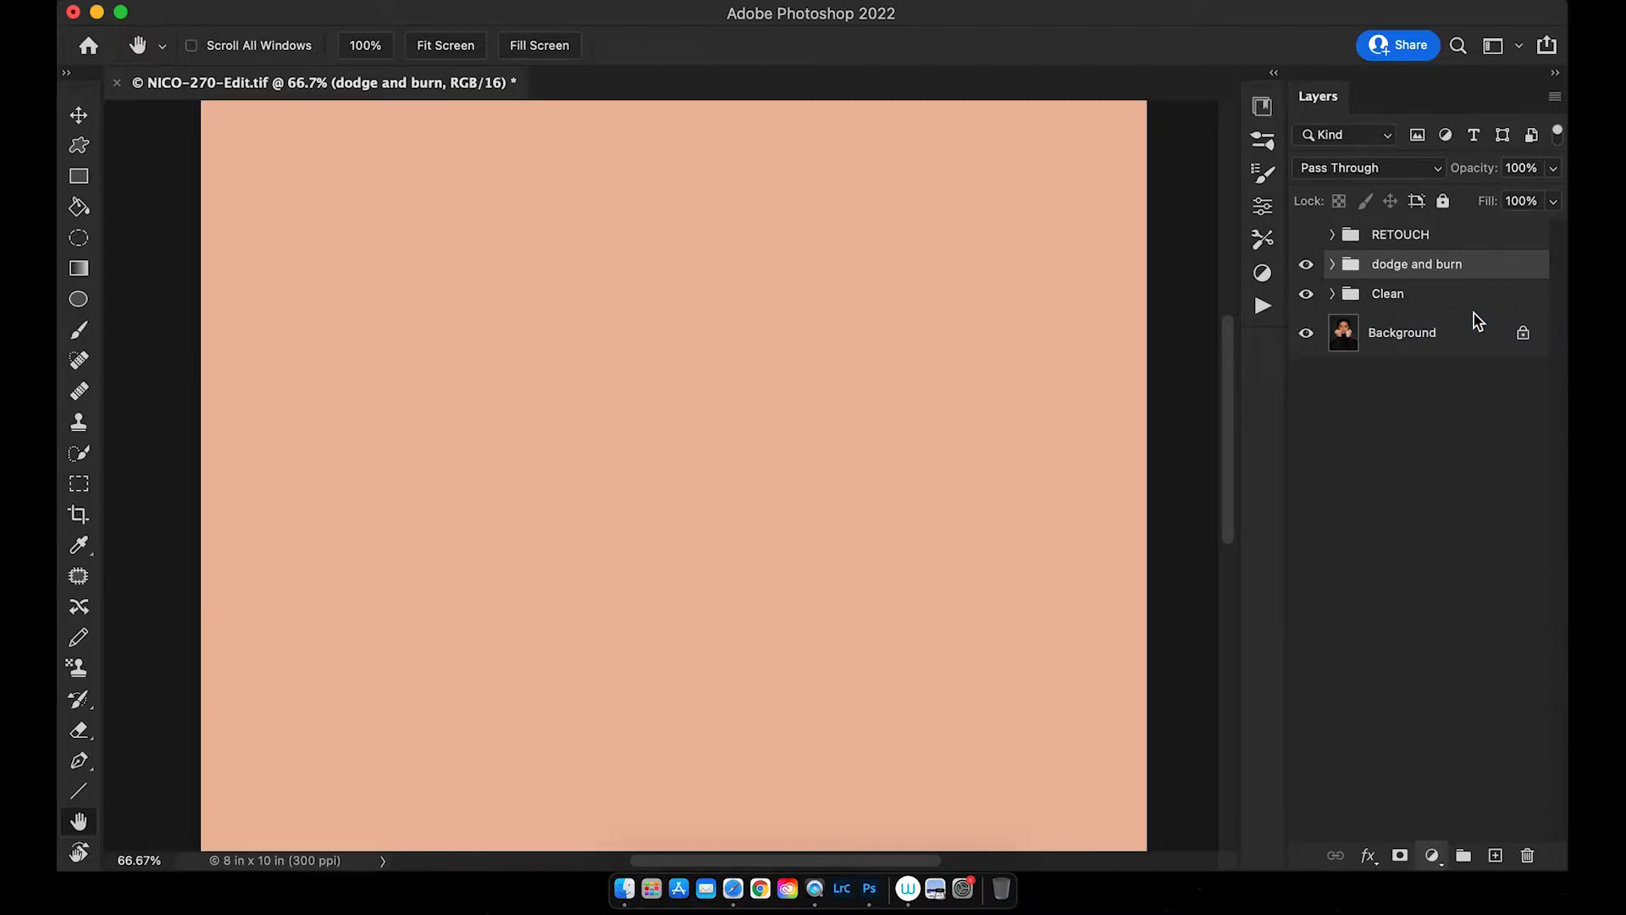
drag(1038, 417, 953, 461)
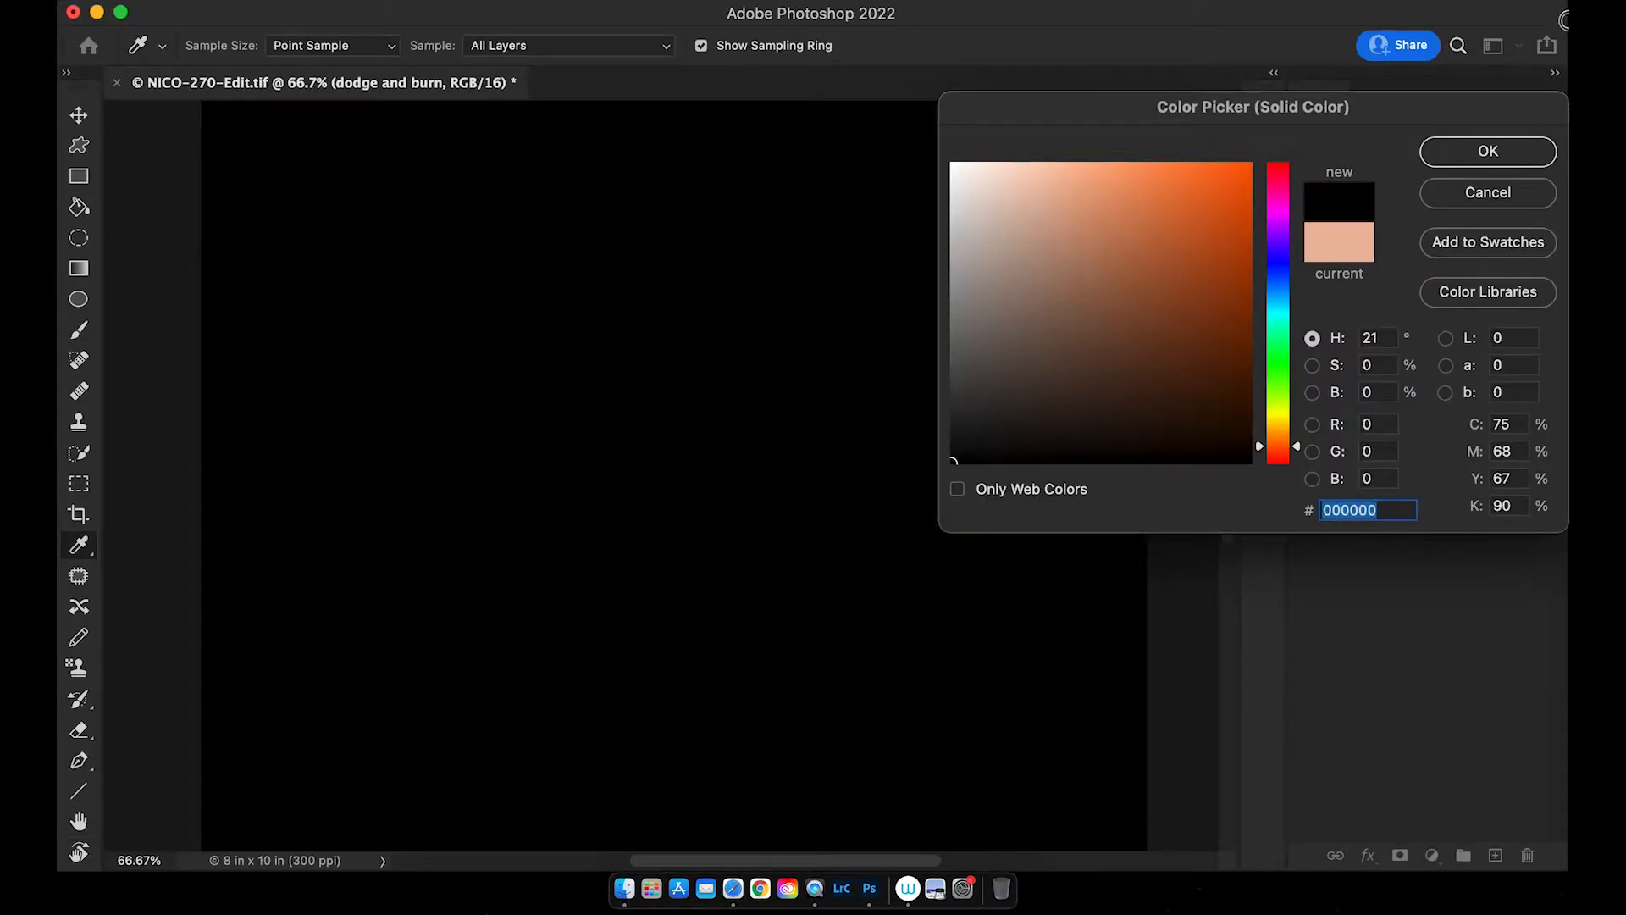
click(1488, 152)
click(1406, 172)
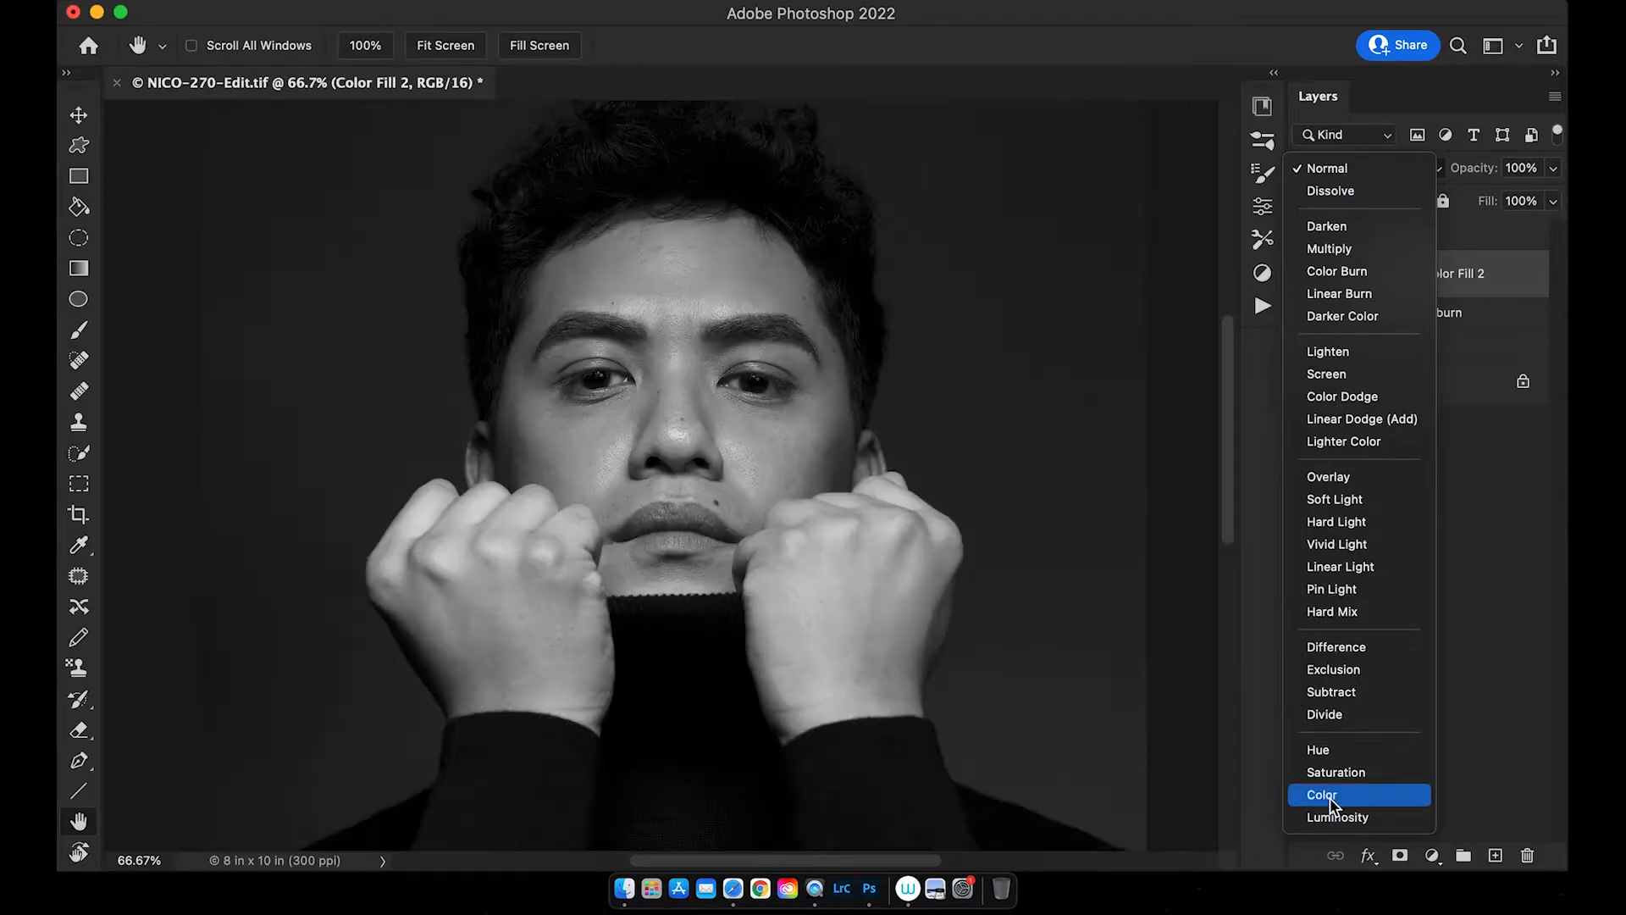
click(1330, 798)
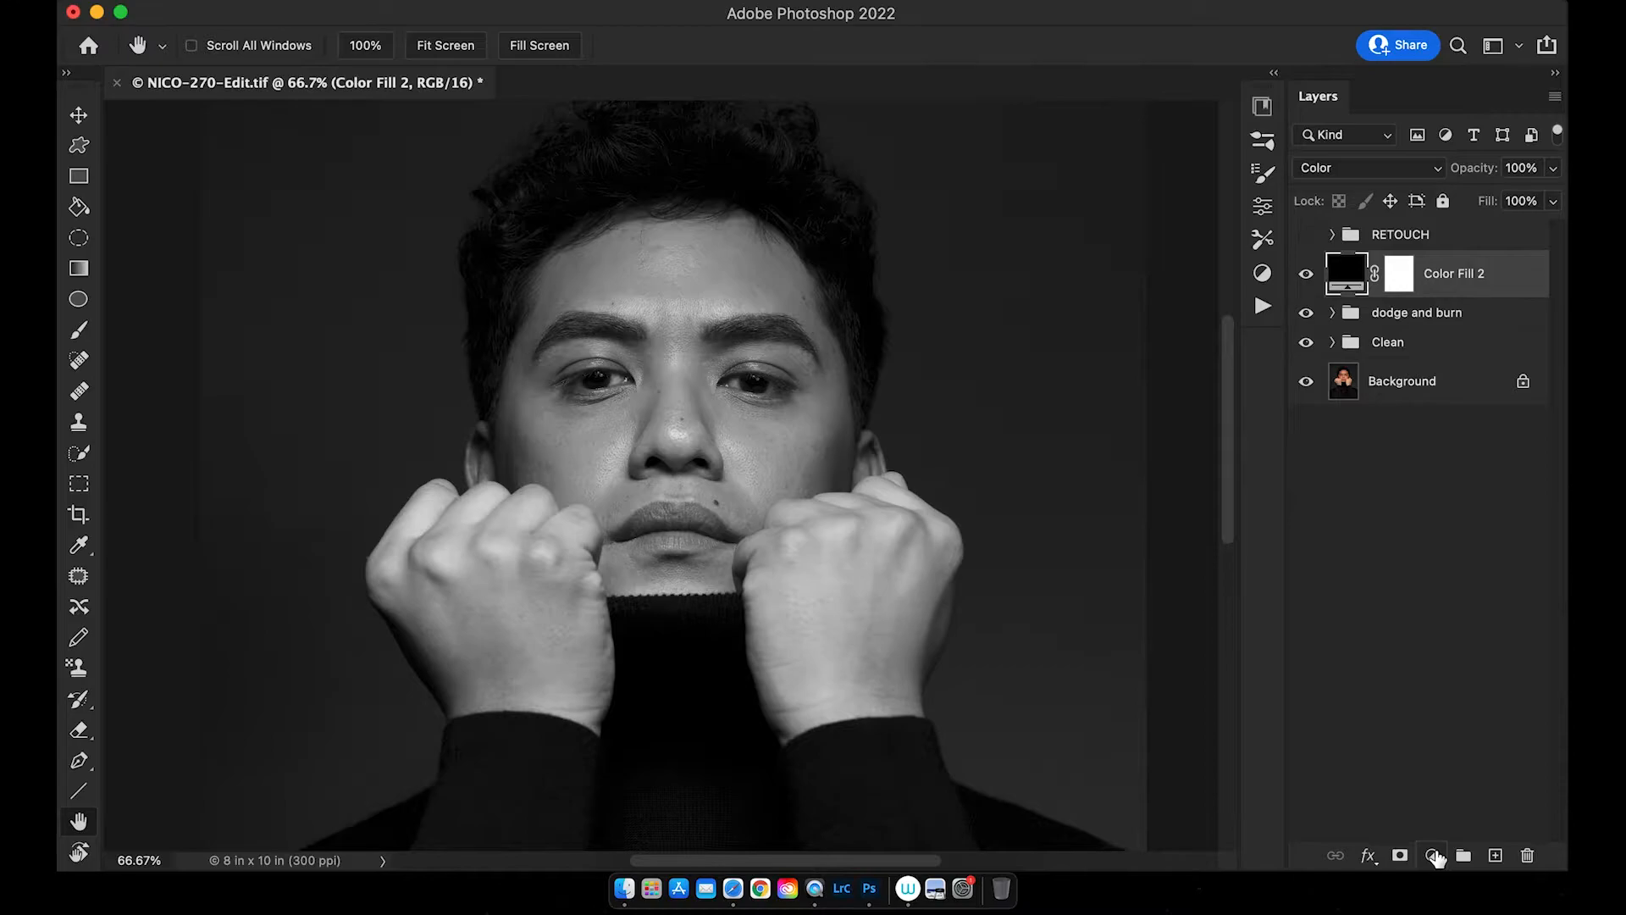
- Add a Curves adjustment layer above the black fill layer
click(1434, 855)
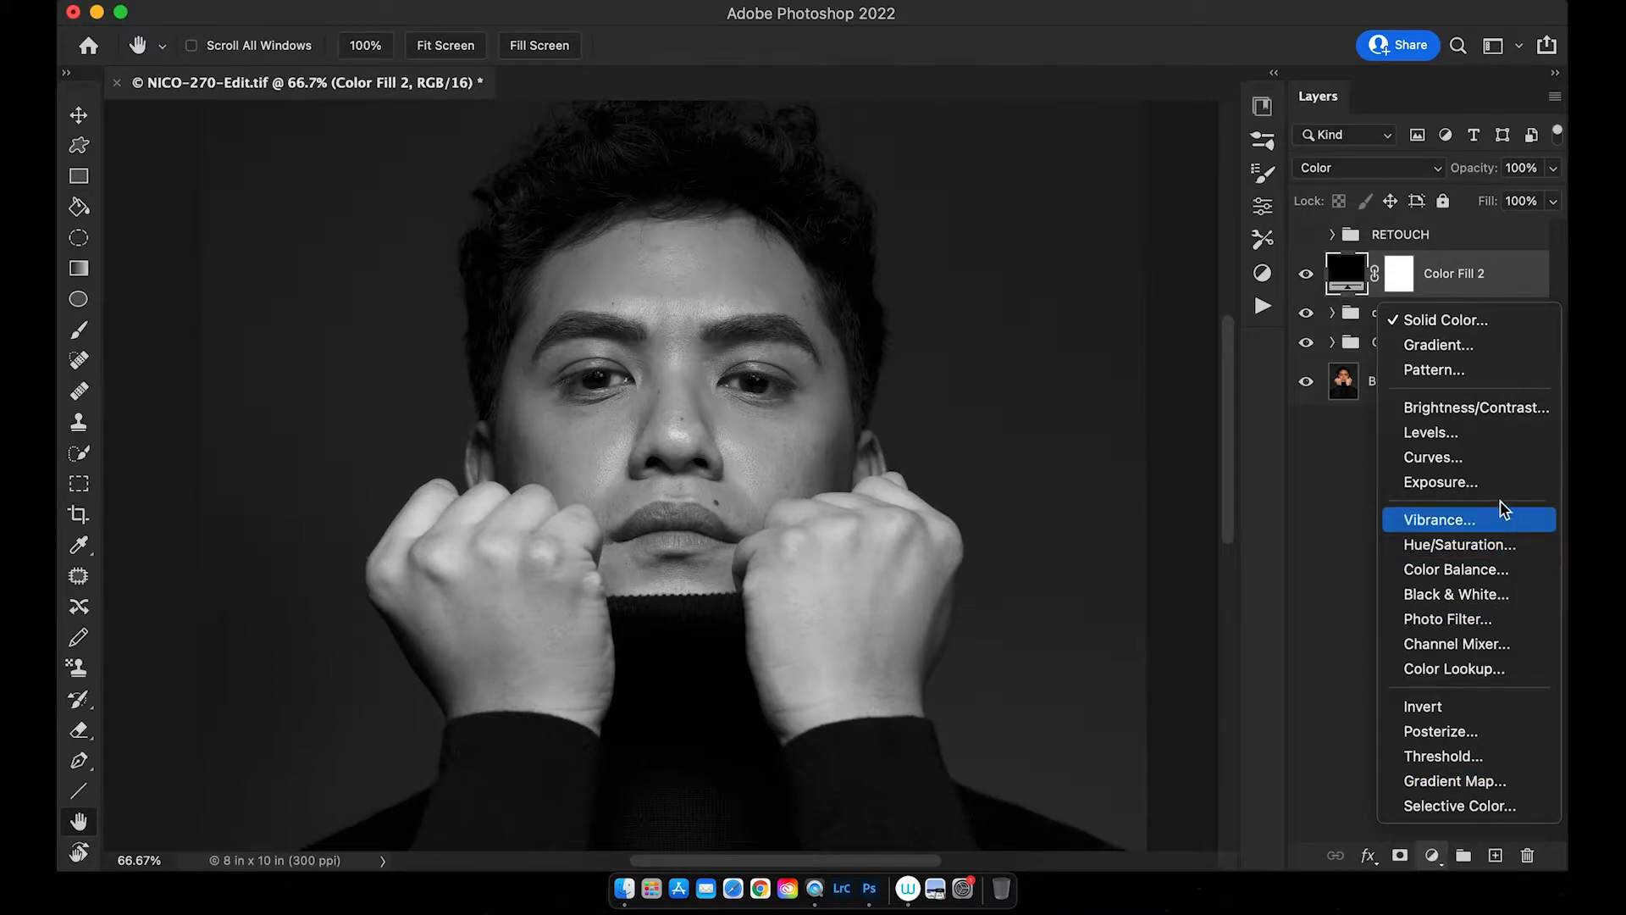
click(1482, 462)
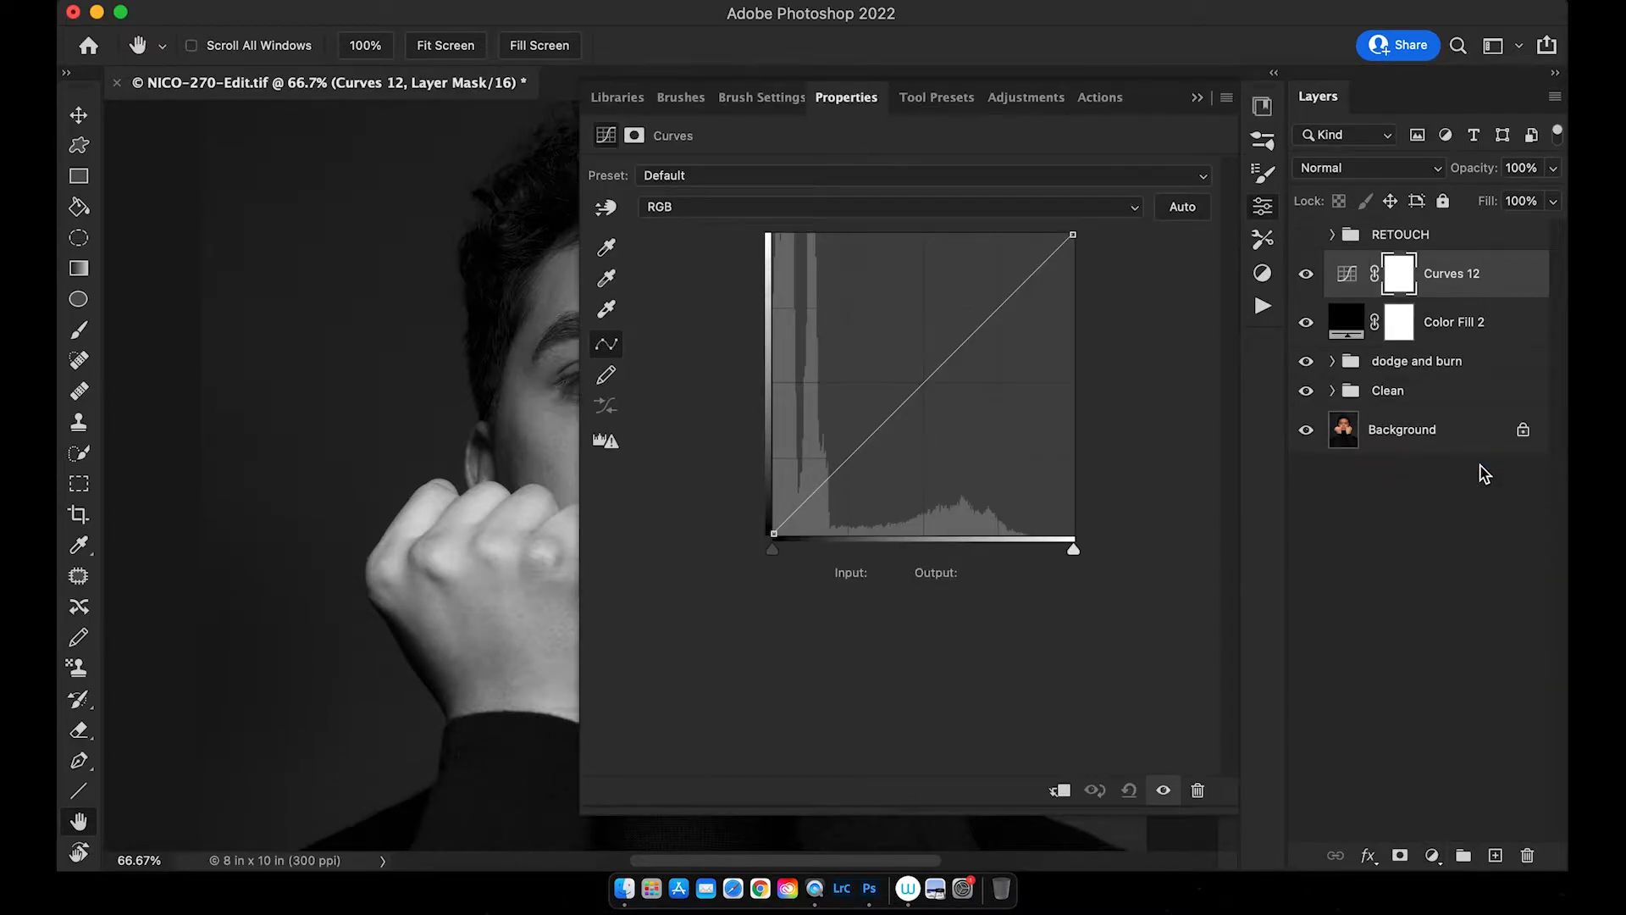
click(1198, 97)
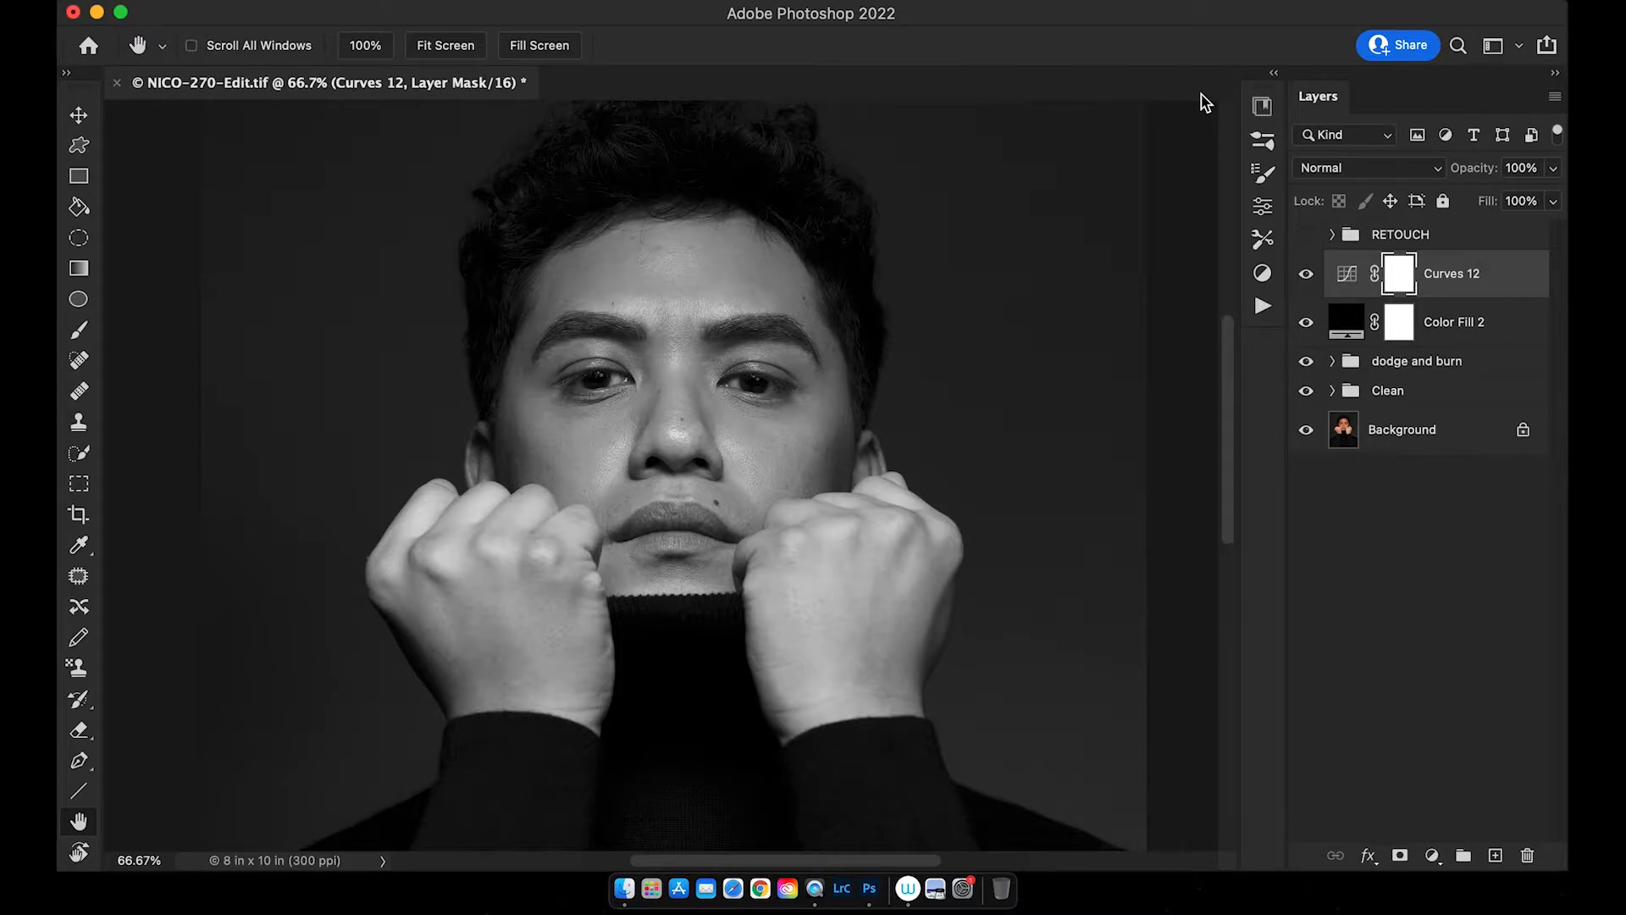
- Group the new Curves and color fill layers and name the group "help"
shift+click(1505, 328)
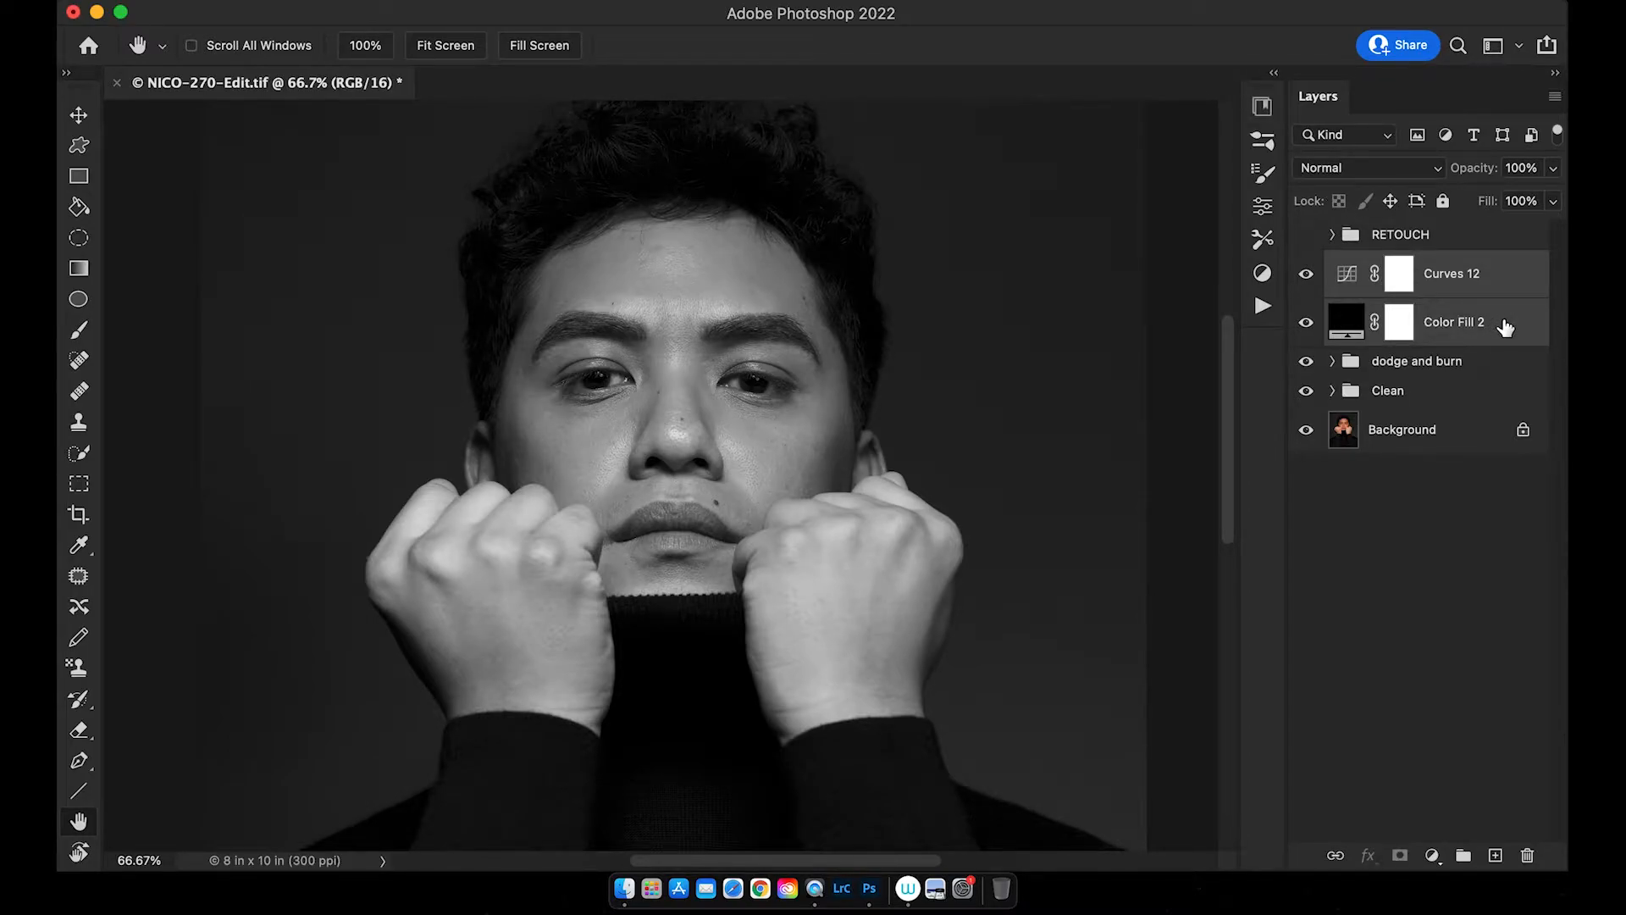
key(super+g)
double_click(1381, 262)
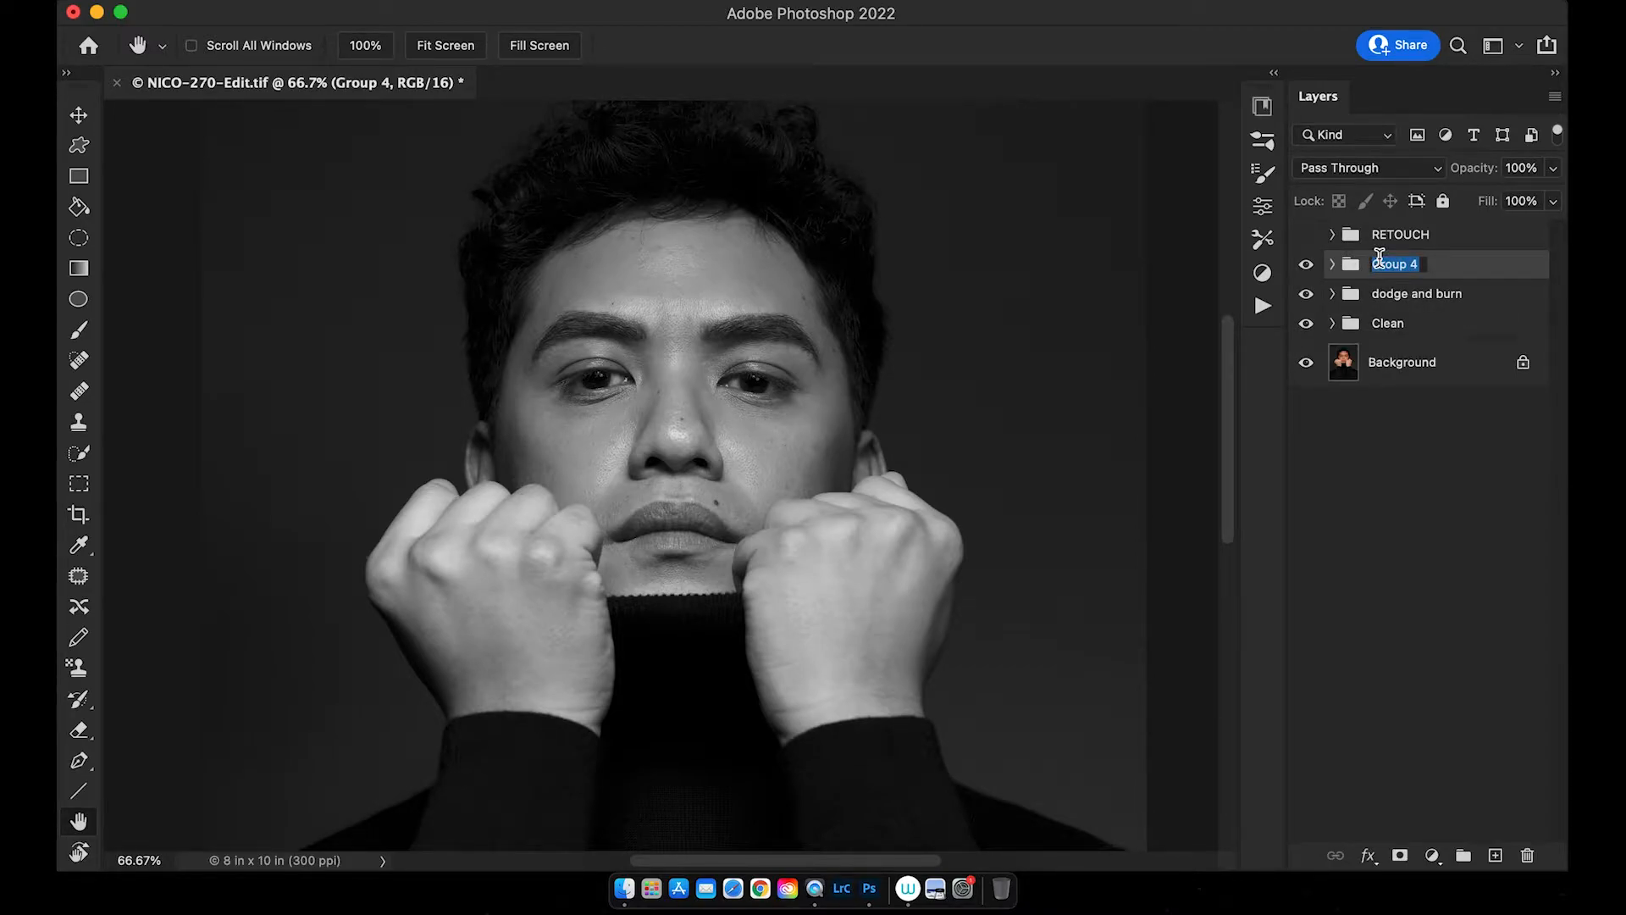
text(help)
key(Return)
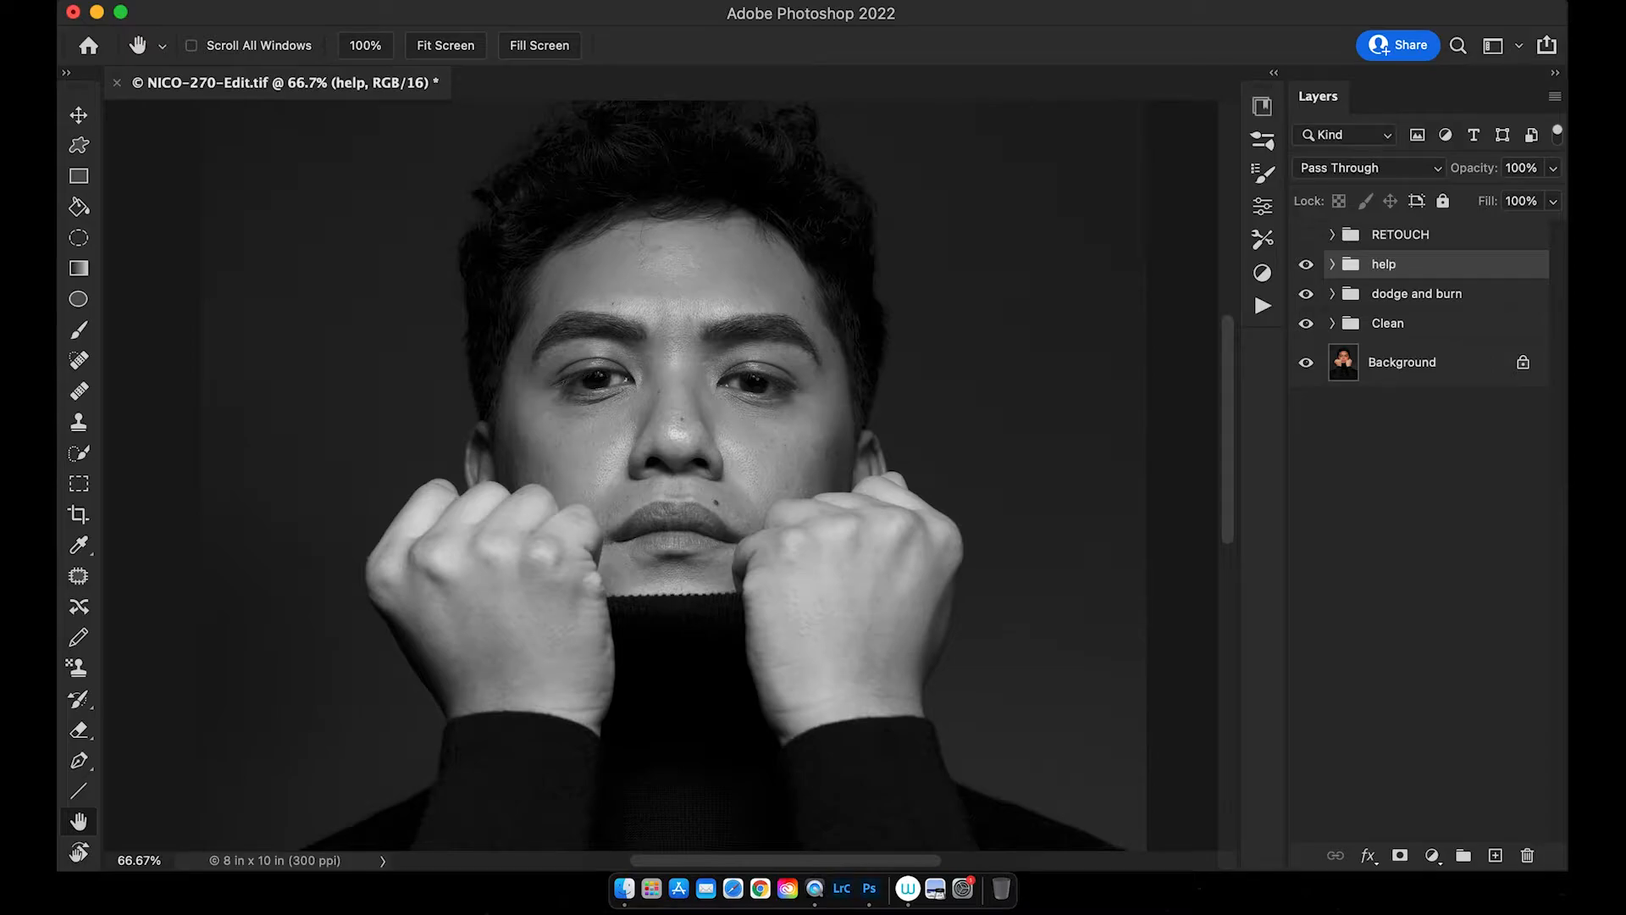
- Raise contrast in the help group's Curves layer with the white point at input 199 and a curve point at input 178, output 191
click(1333, 264)
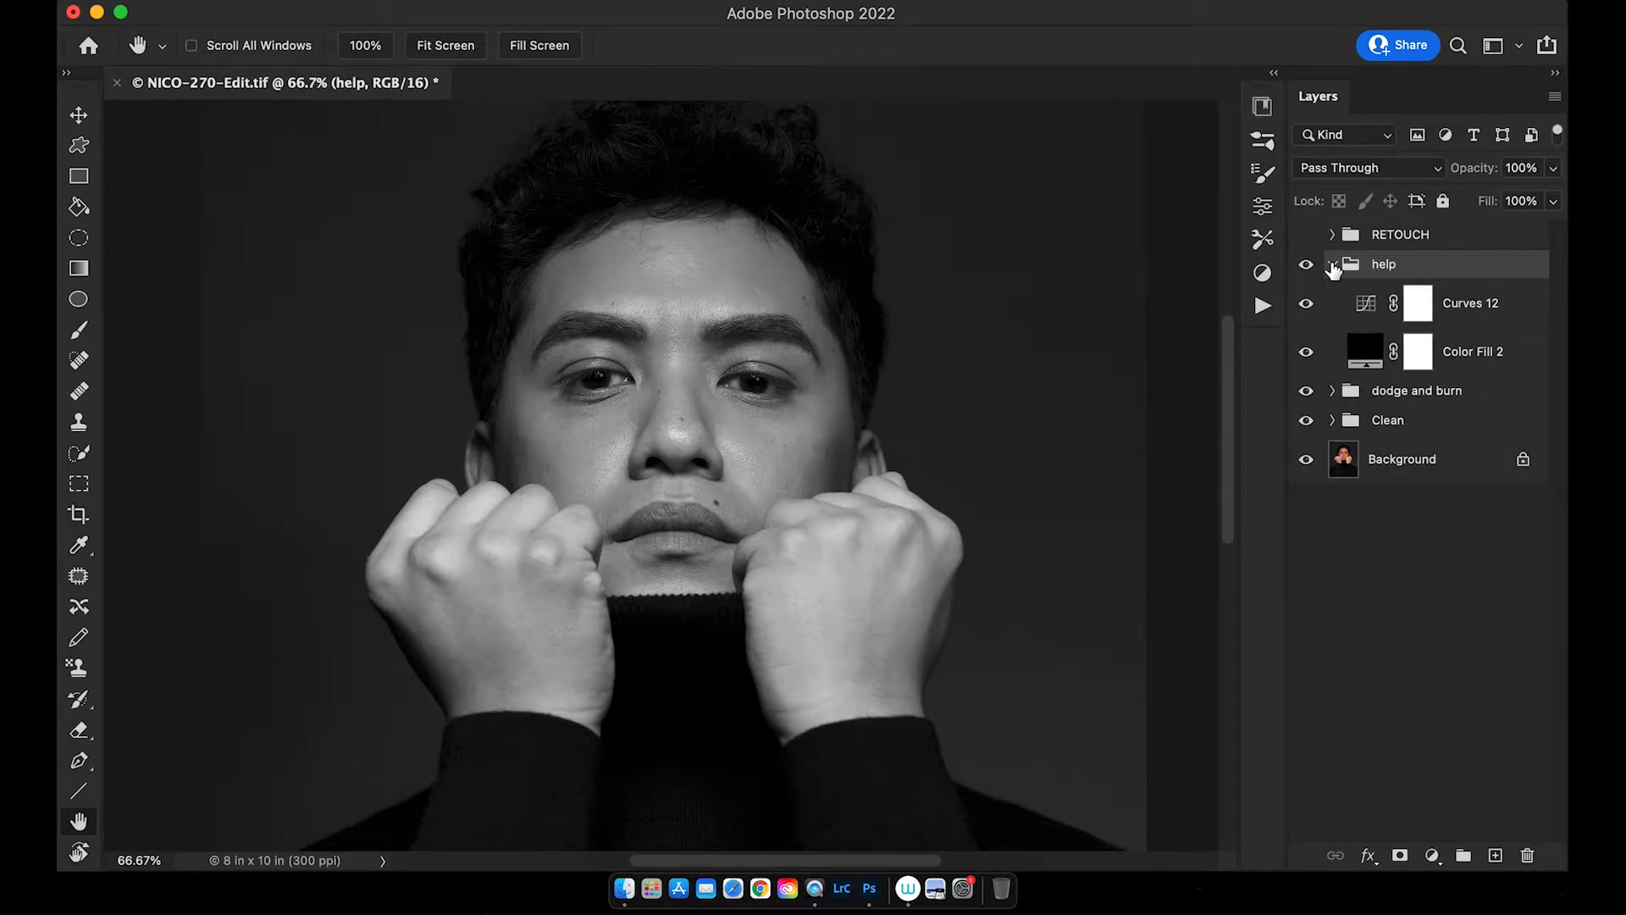
double_click(1365, 304)
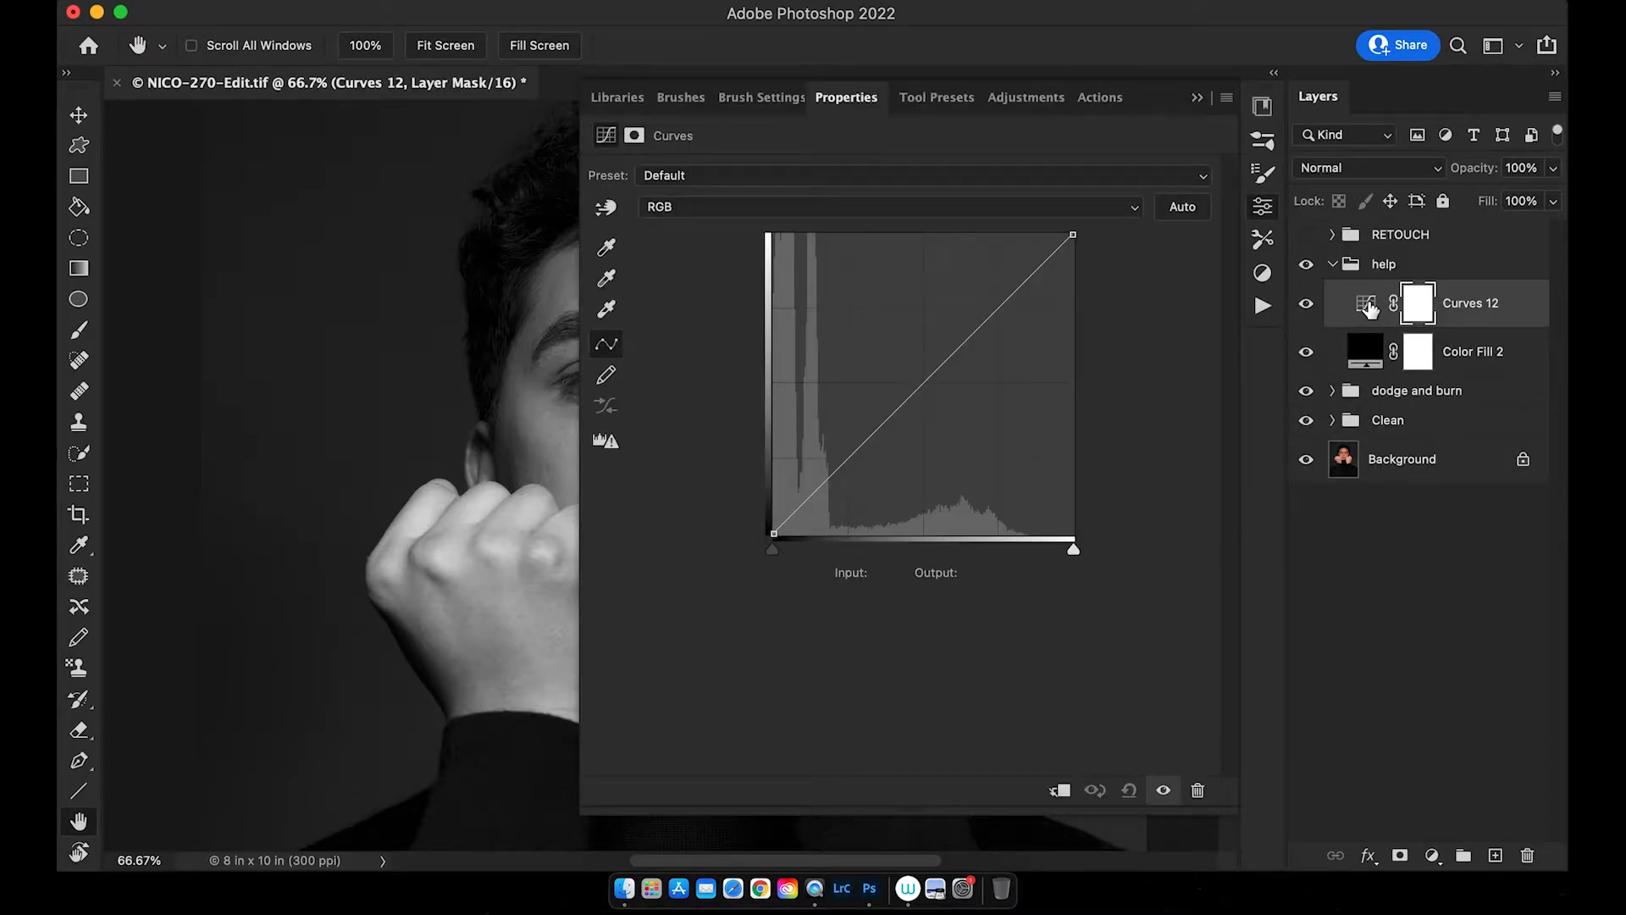
drag(423, 409, 144, 405)
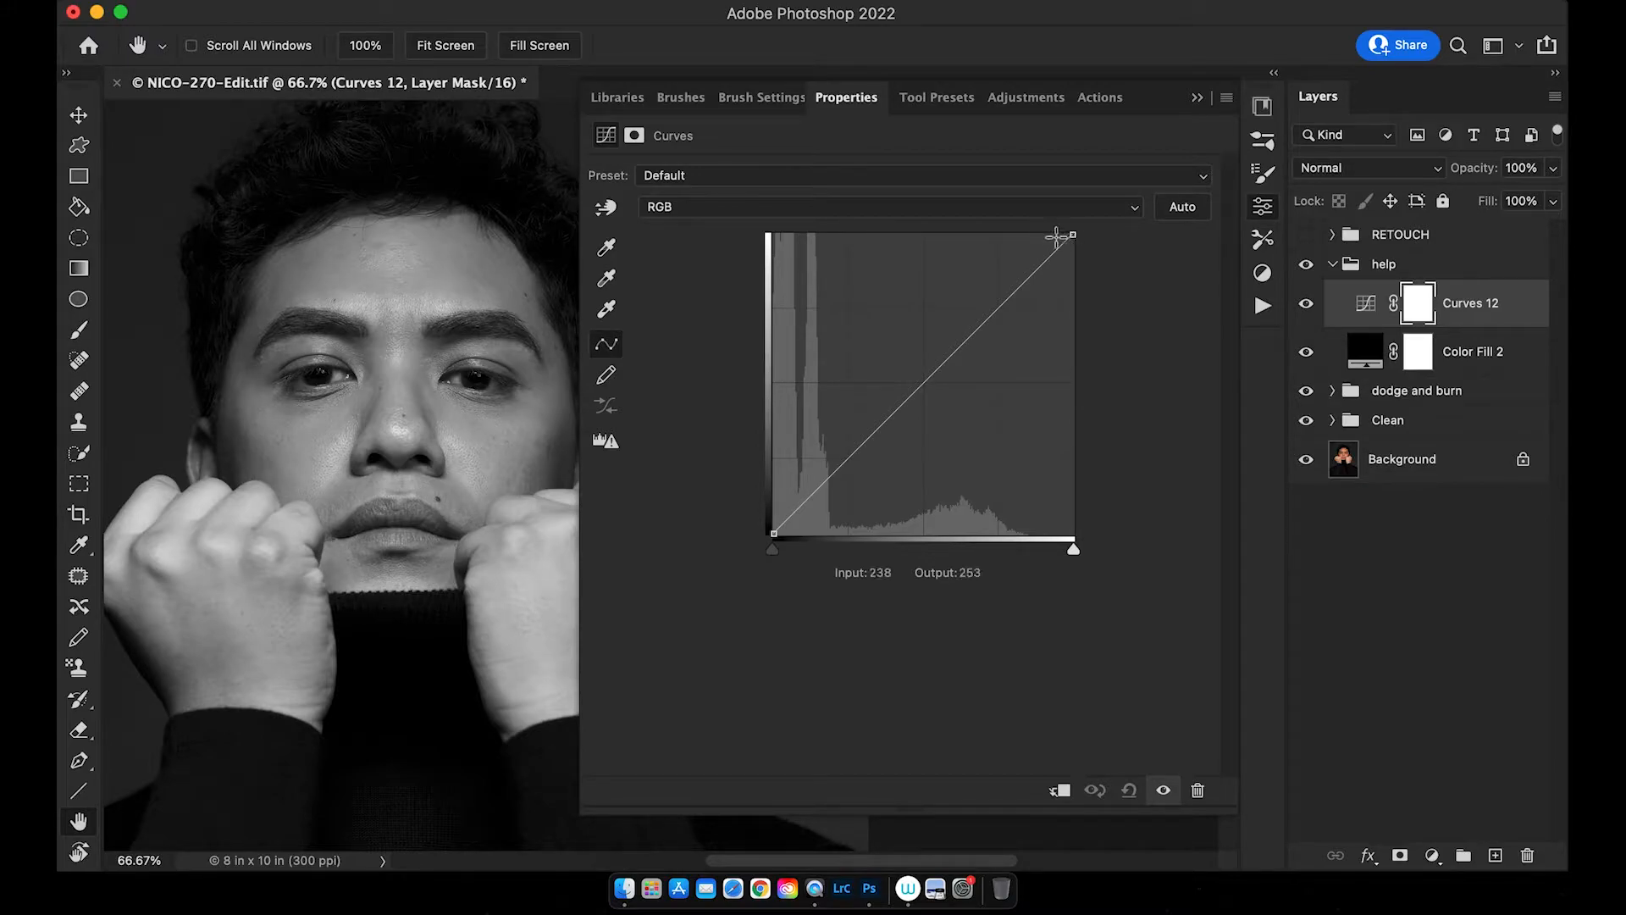
drag(1074, 236, 1008, 221)
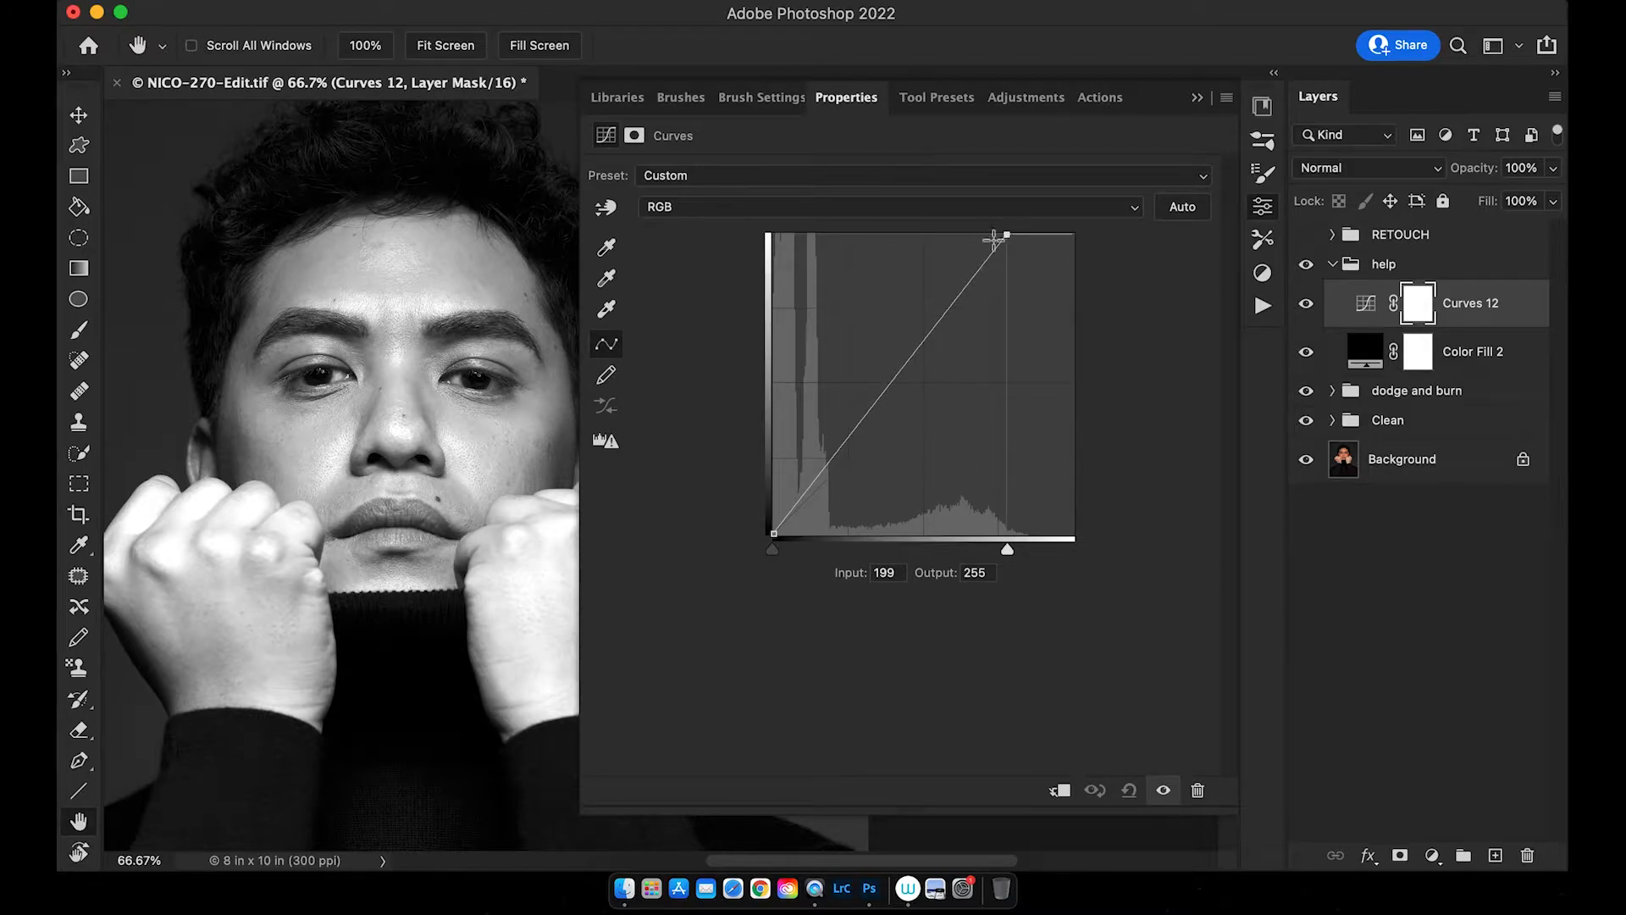
click(983, 267)
drag(983, 267, 983, 310)
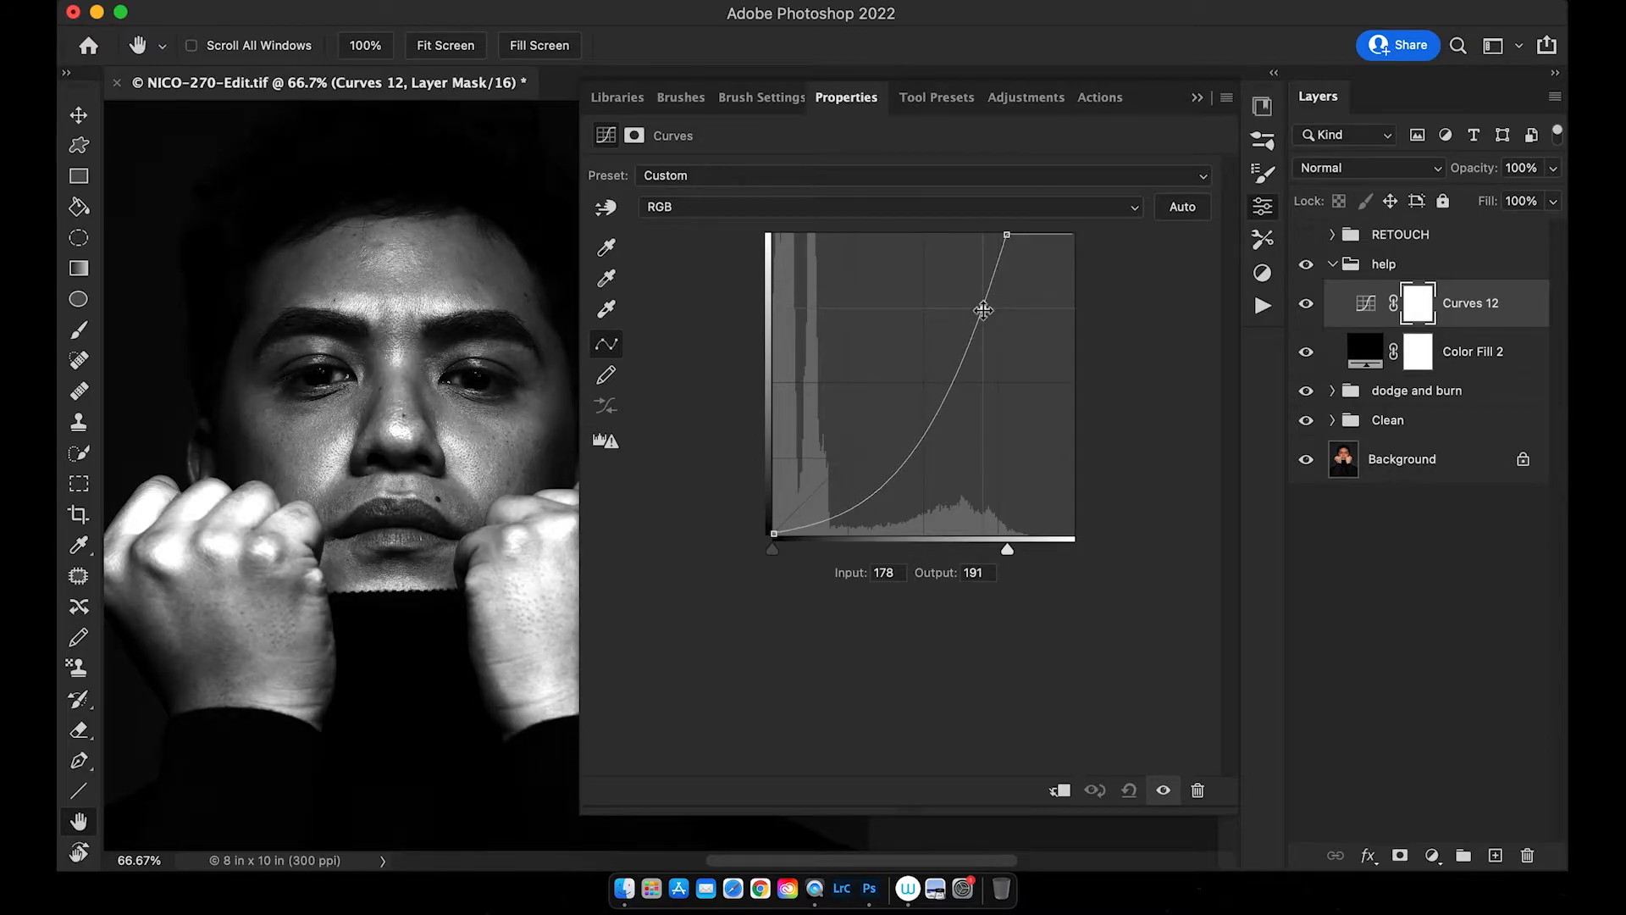
click(1196, 97)
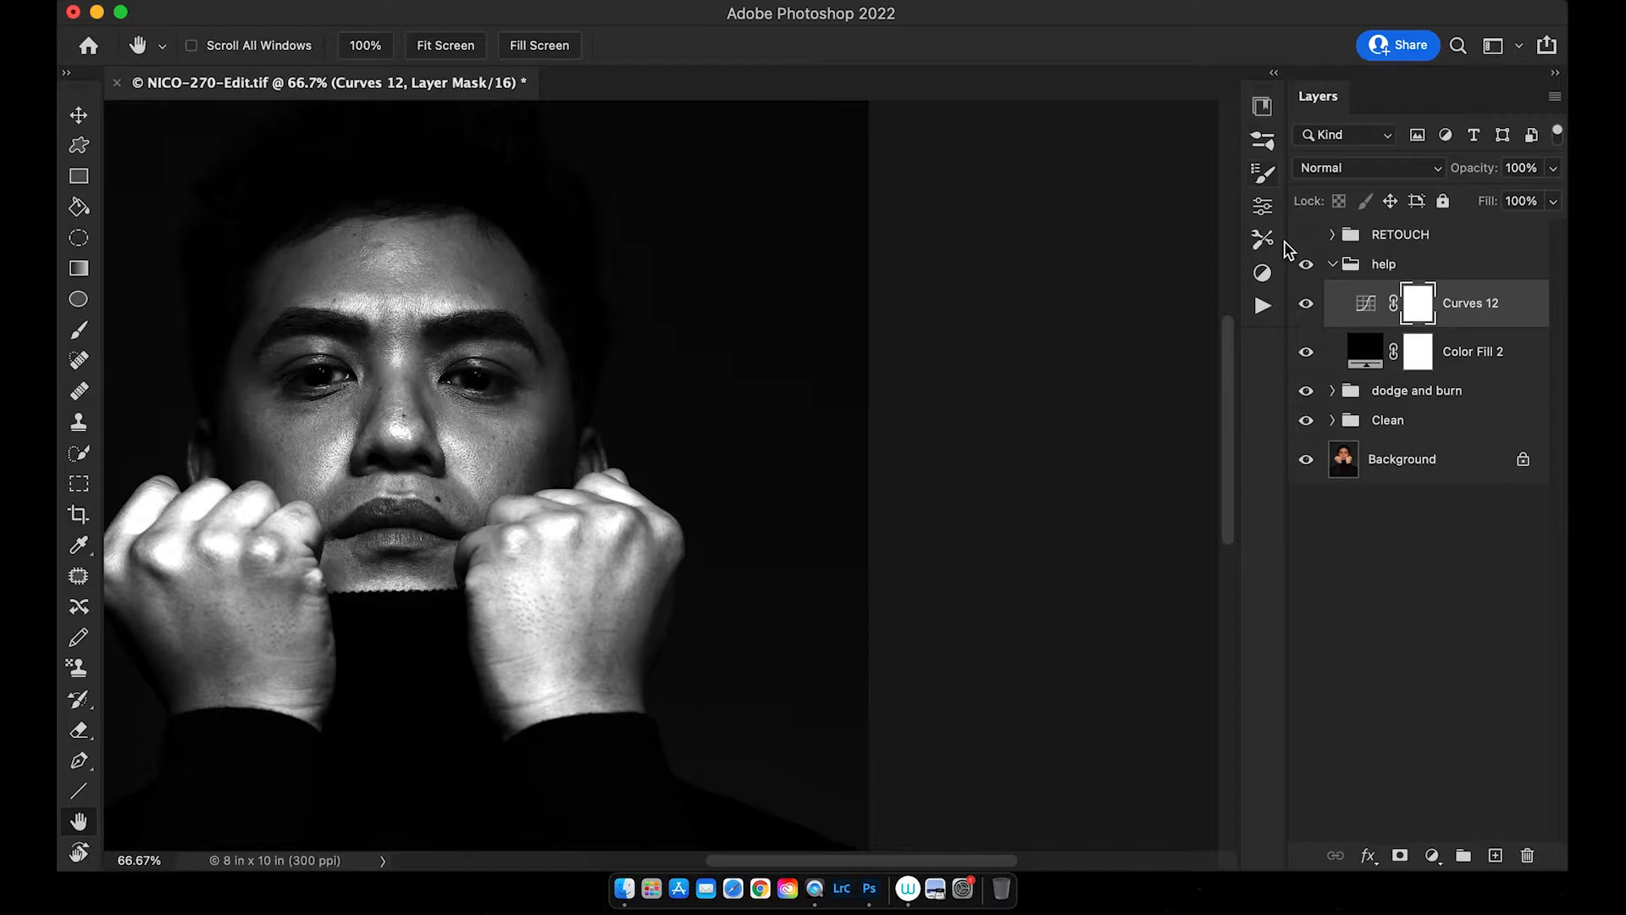
- Expand the dodge and burn group and activate the Brush tool on the DODGE layer's mask
click(1333, 391)
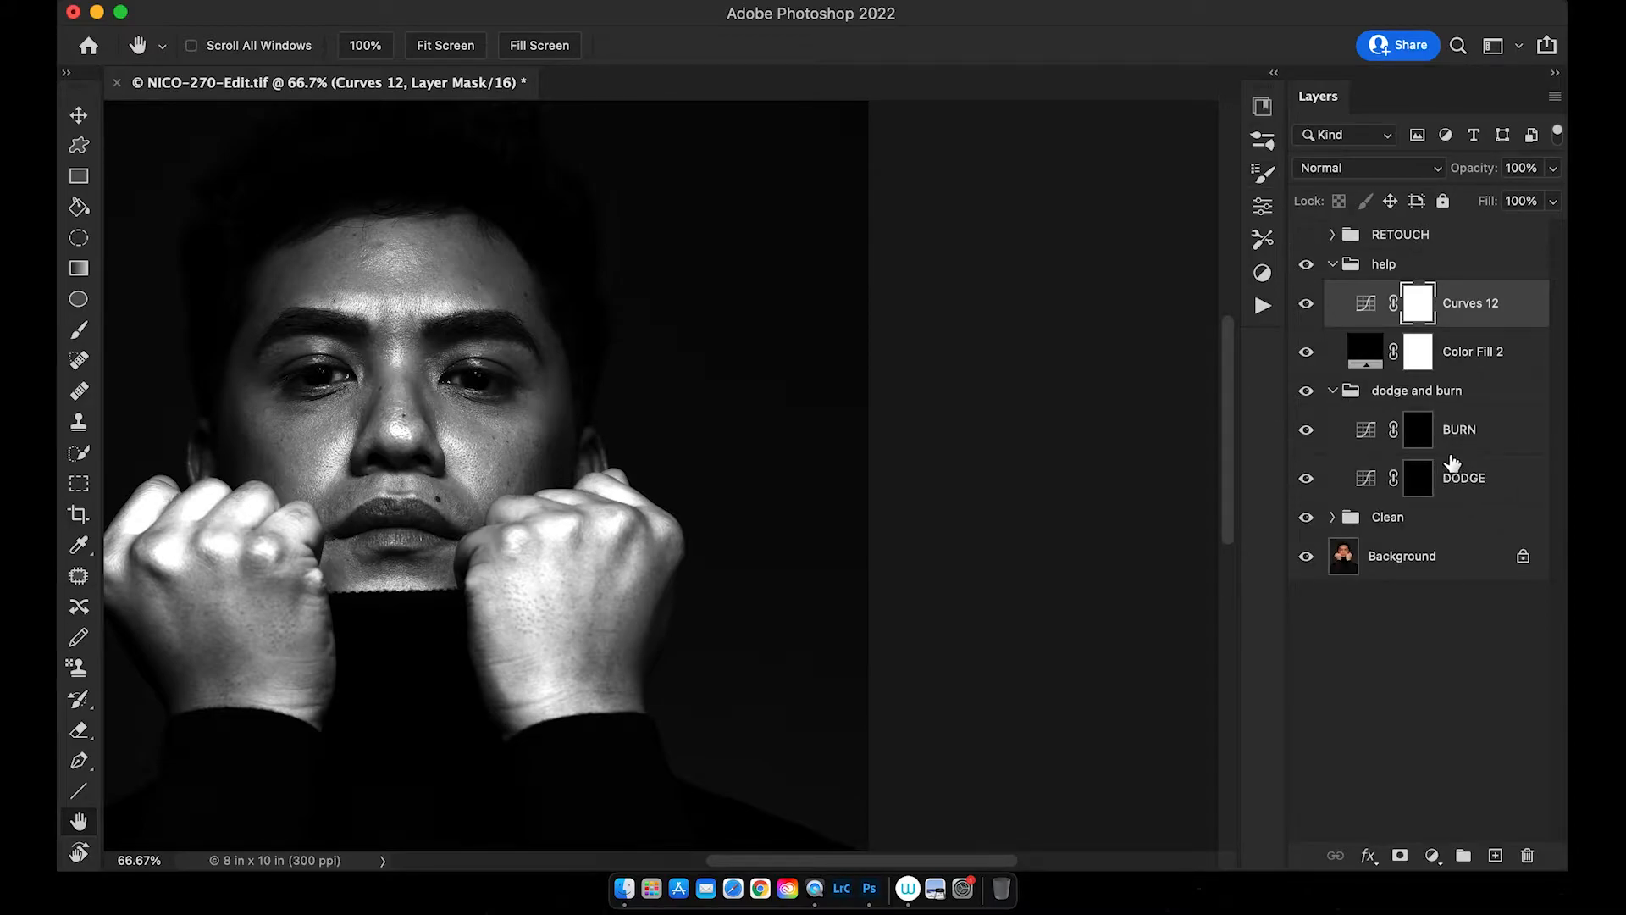
click(1421, 486)
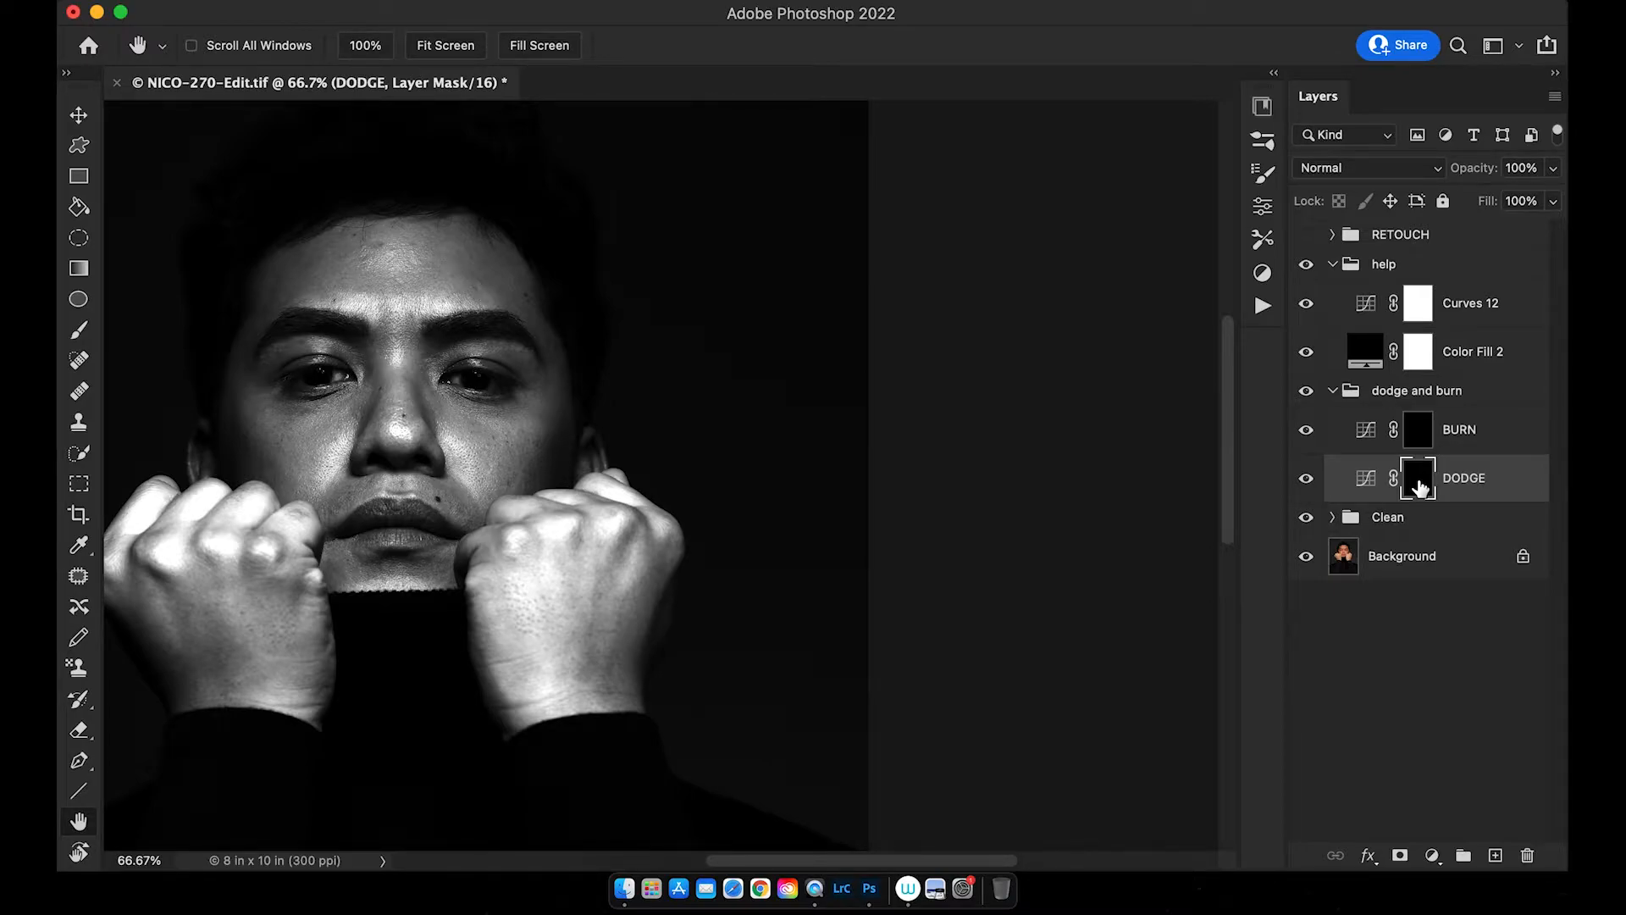
key(b)
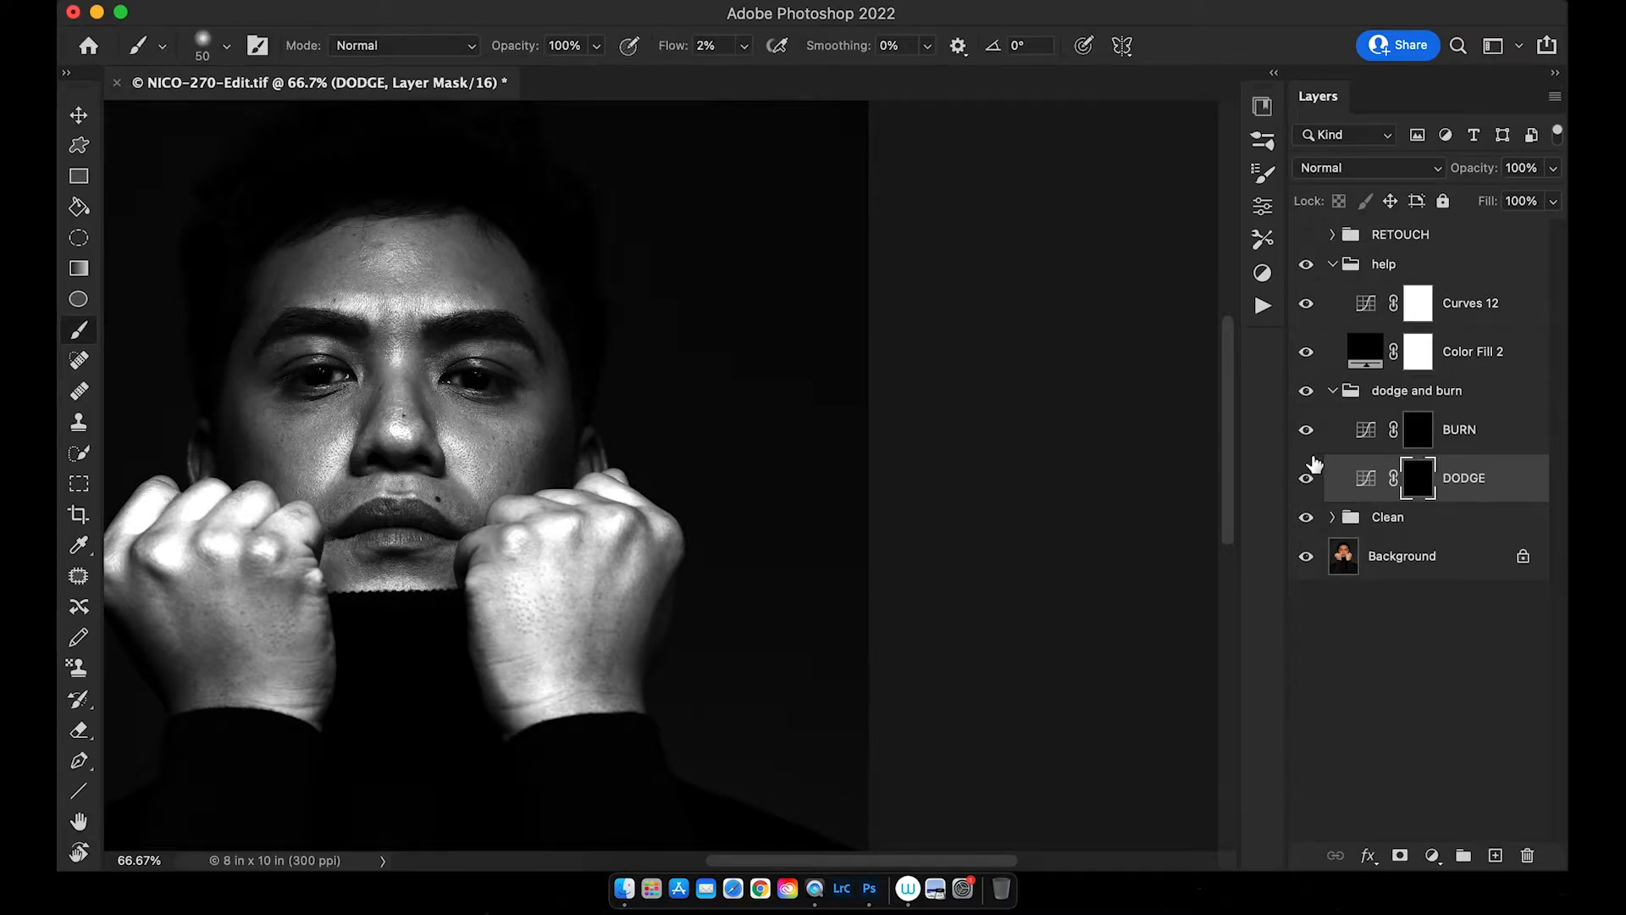
key(h)
drag(243, 525, 625, 504)
key(b)
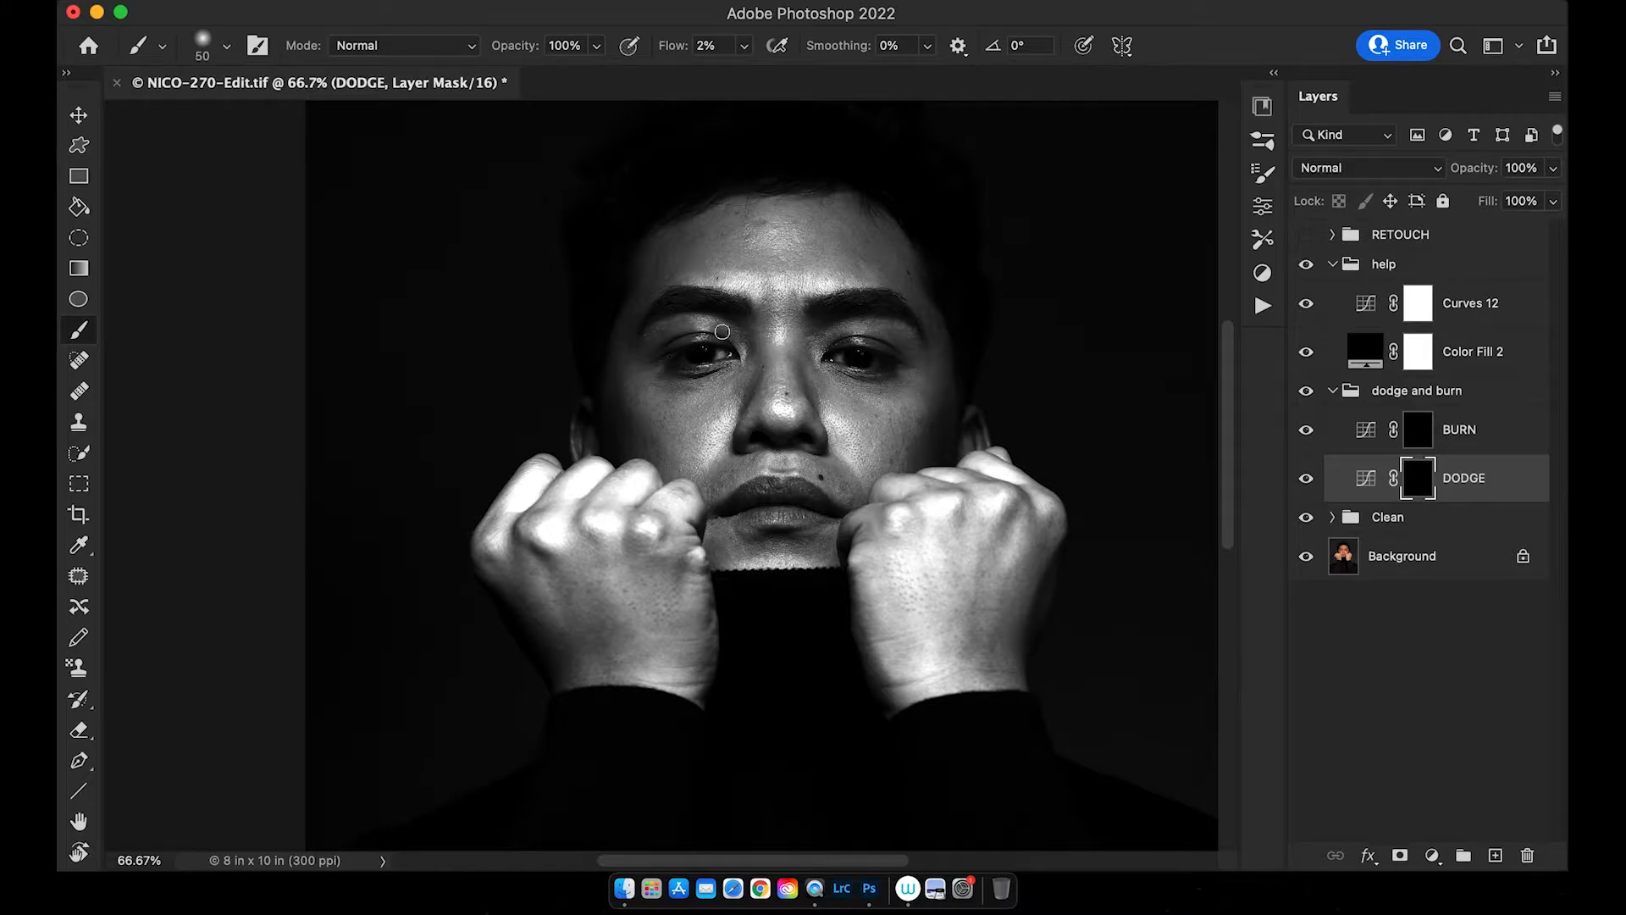
scroll(729, 331, right, 5)
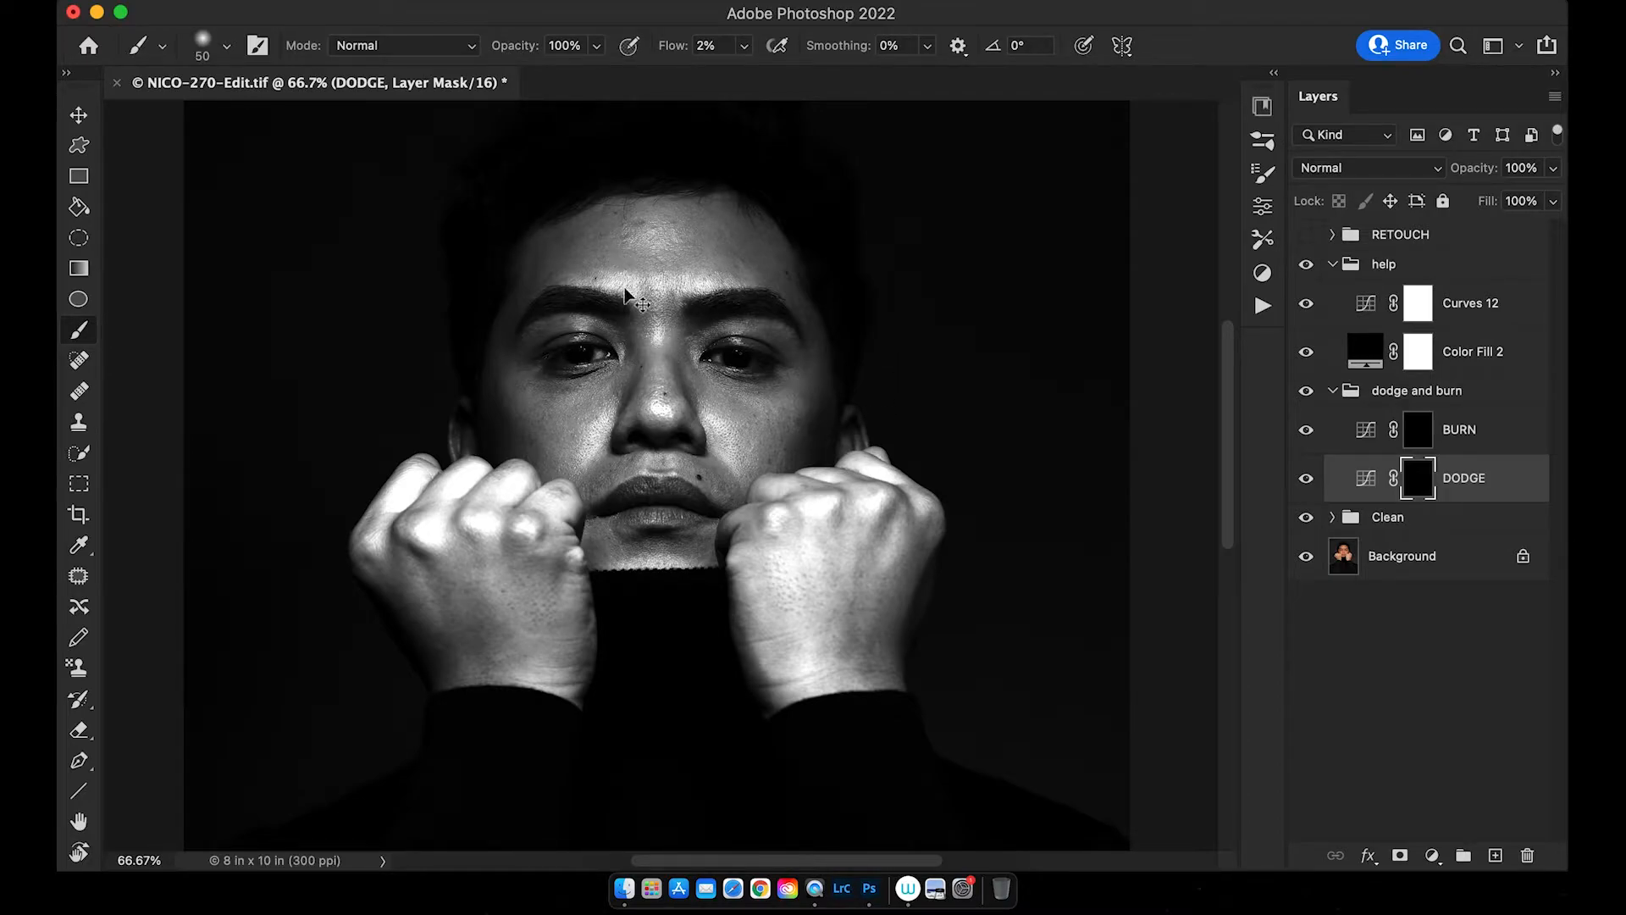
drag(706, 402, 843, 369)
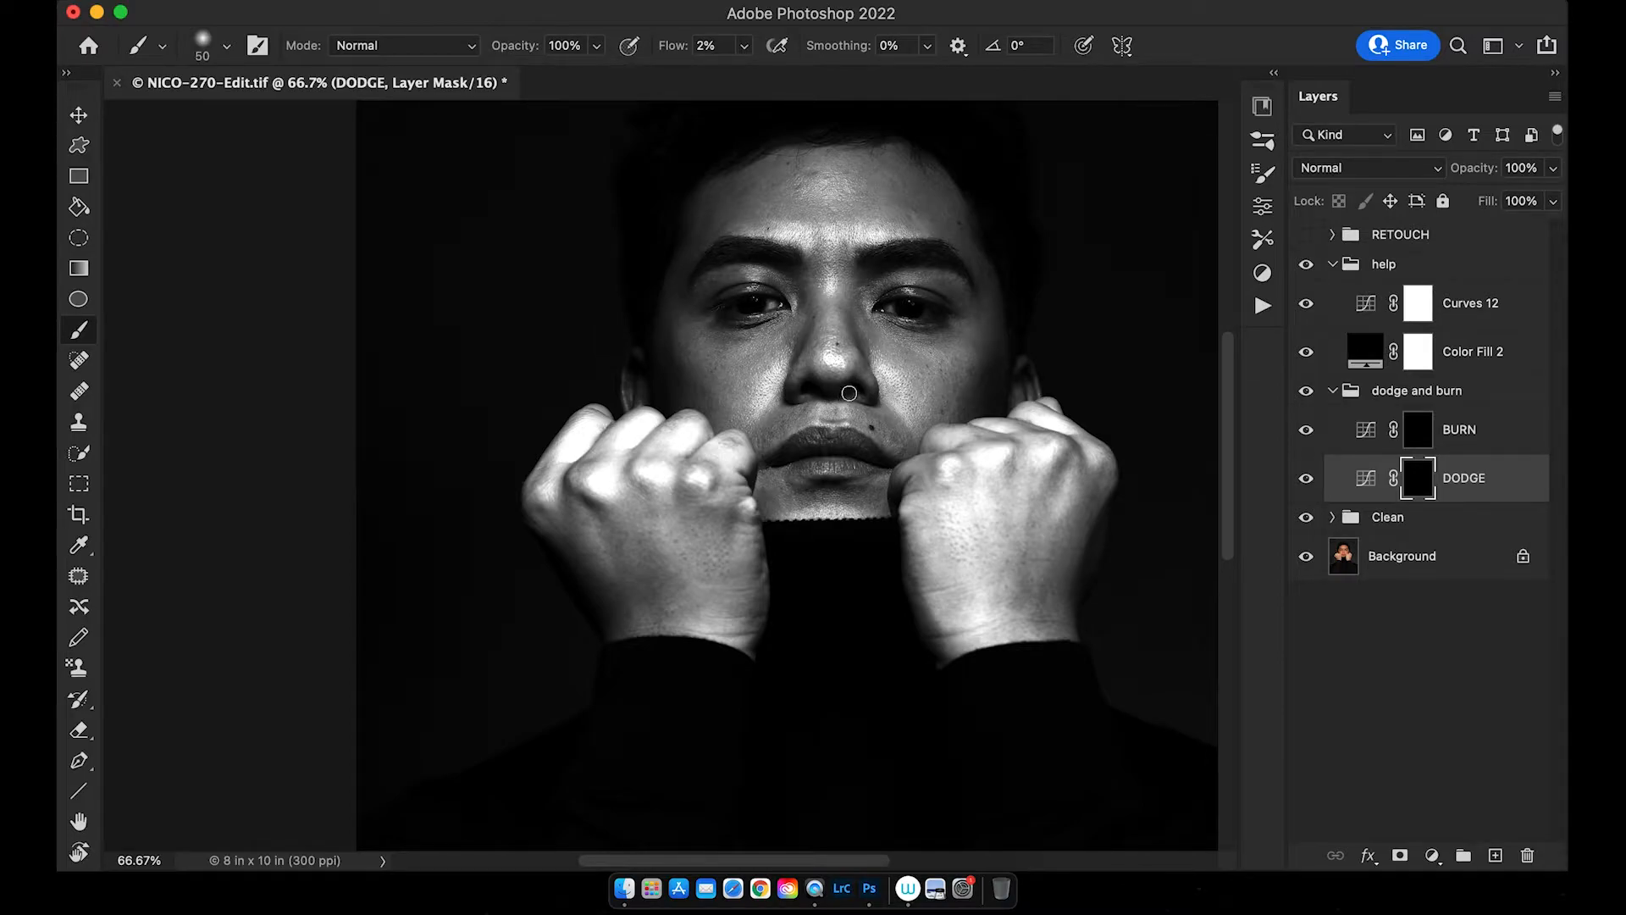
drag(845, 361, 828, 388)
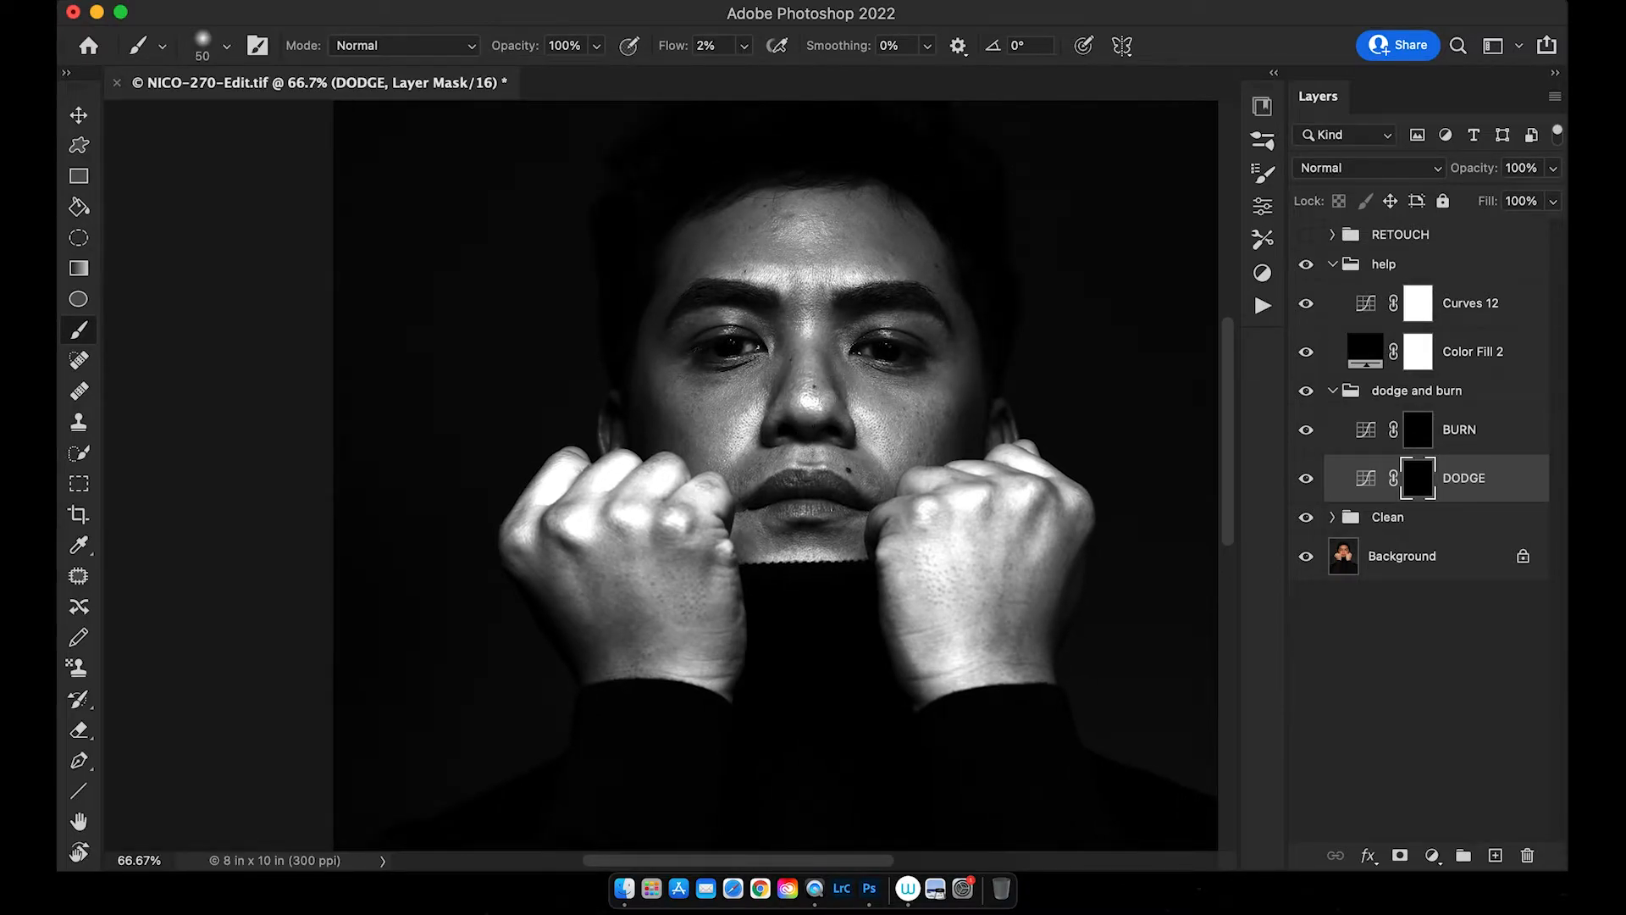
key(super+plus)
drag(849, 365, 620, 445)
mouse_move(698, 305)
mouse_down()
mouse_move(734, 395)
mouse_move(737, 348)
mouse_up()
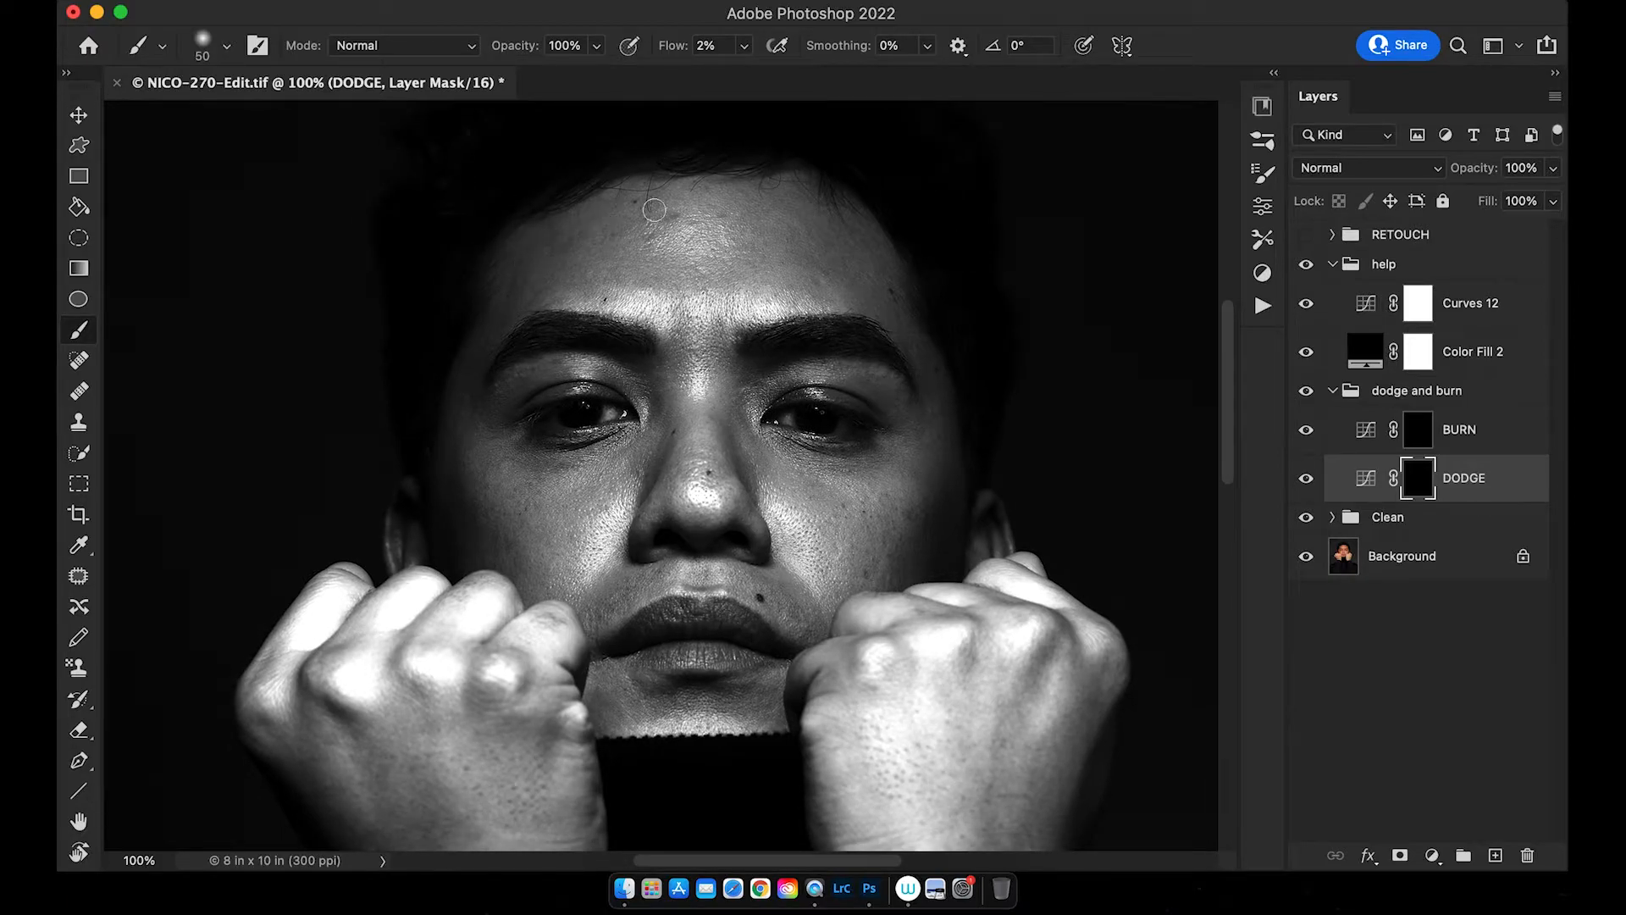
- Reduce the brush size to 30 px and rotate the canvas to angle the face for dodging
key(bracketleft)
key(bracketleft)
key(bracketleft)
key(bracketleft)
mouse_move(721, 437)
mouse_down()
mouse_move(504, 364)
mouse_move(574, 407)
mouse_move(664, 381)
mouse_up()
key(r)
mouse_move(739, 272)
mouse_down()
mouse_move(665, 259)
mouse_move(585, 272)
mouse_up()
drag(616, 369, 644, 339)
mouse_move(602, 413)
mouse_down()
mouse_move(667, 336)
mouse_move(713, 322)
mouse_up()
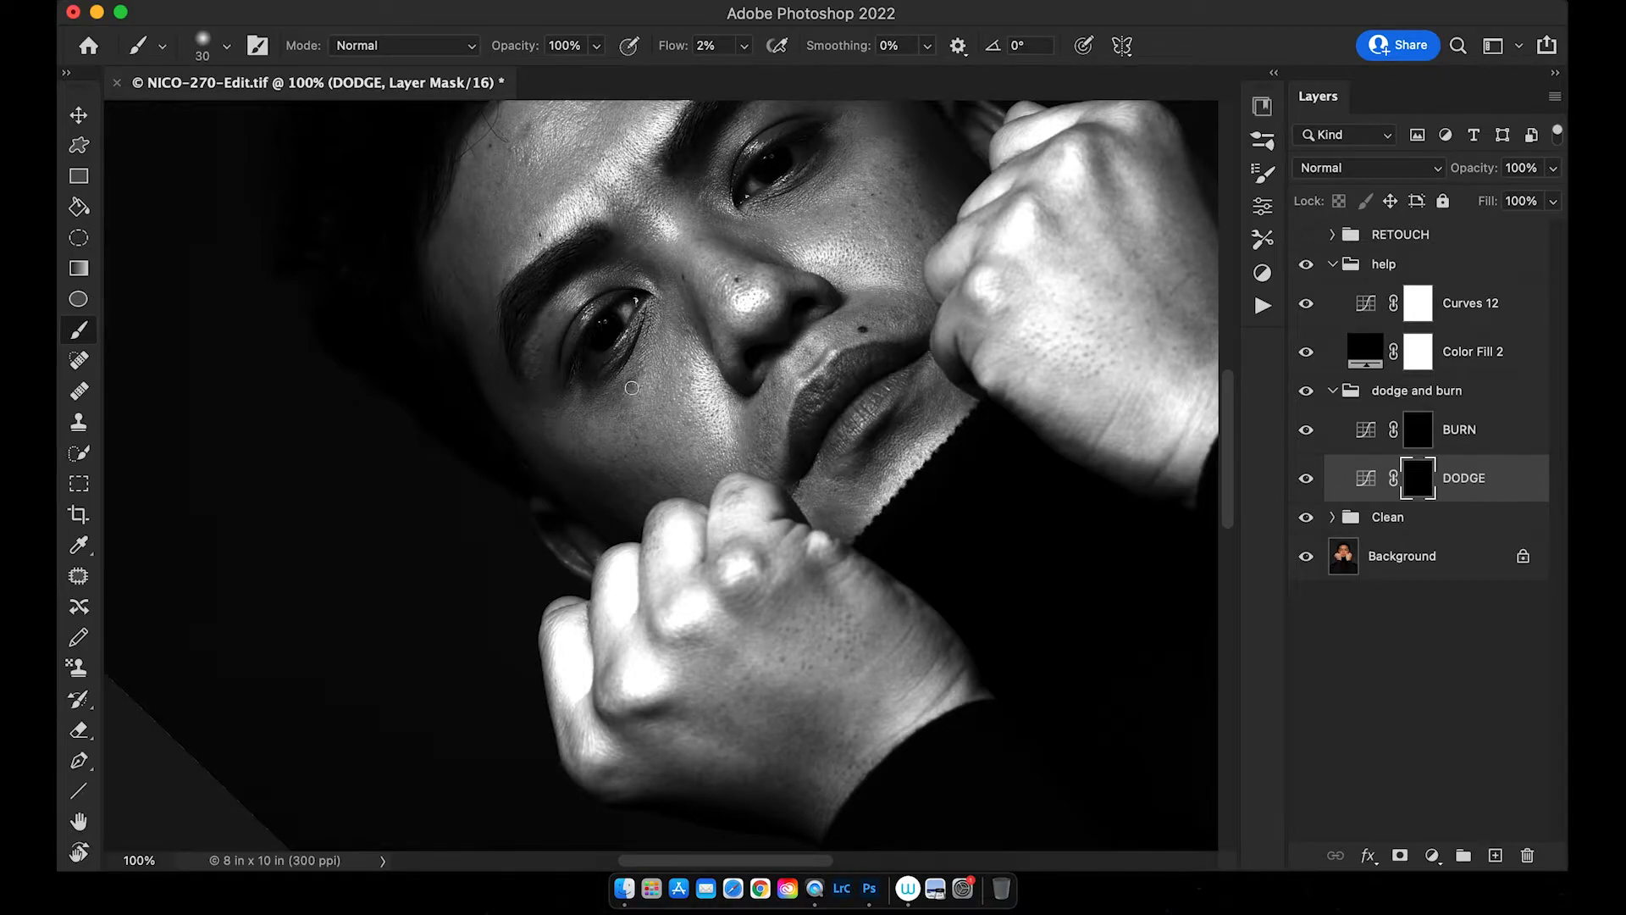
- Dodge the dark patches beneath the subject's right eye on the DODGE mask, reducing the brush to 9 px
drag(652, 385, 679, 388)
key(super+plus)
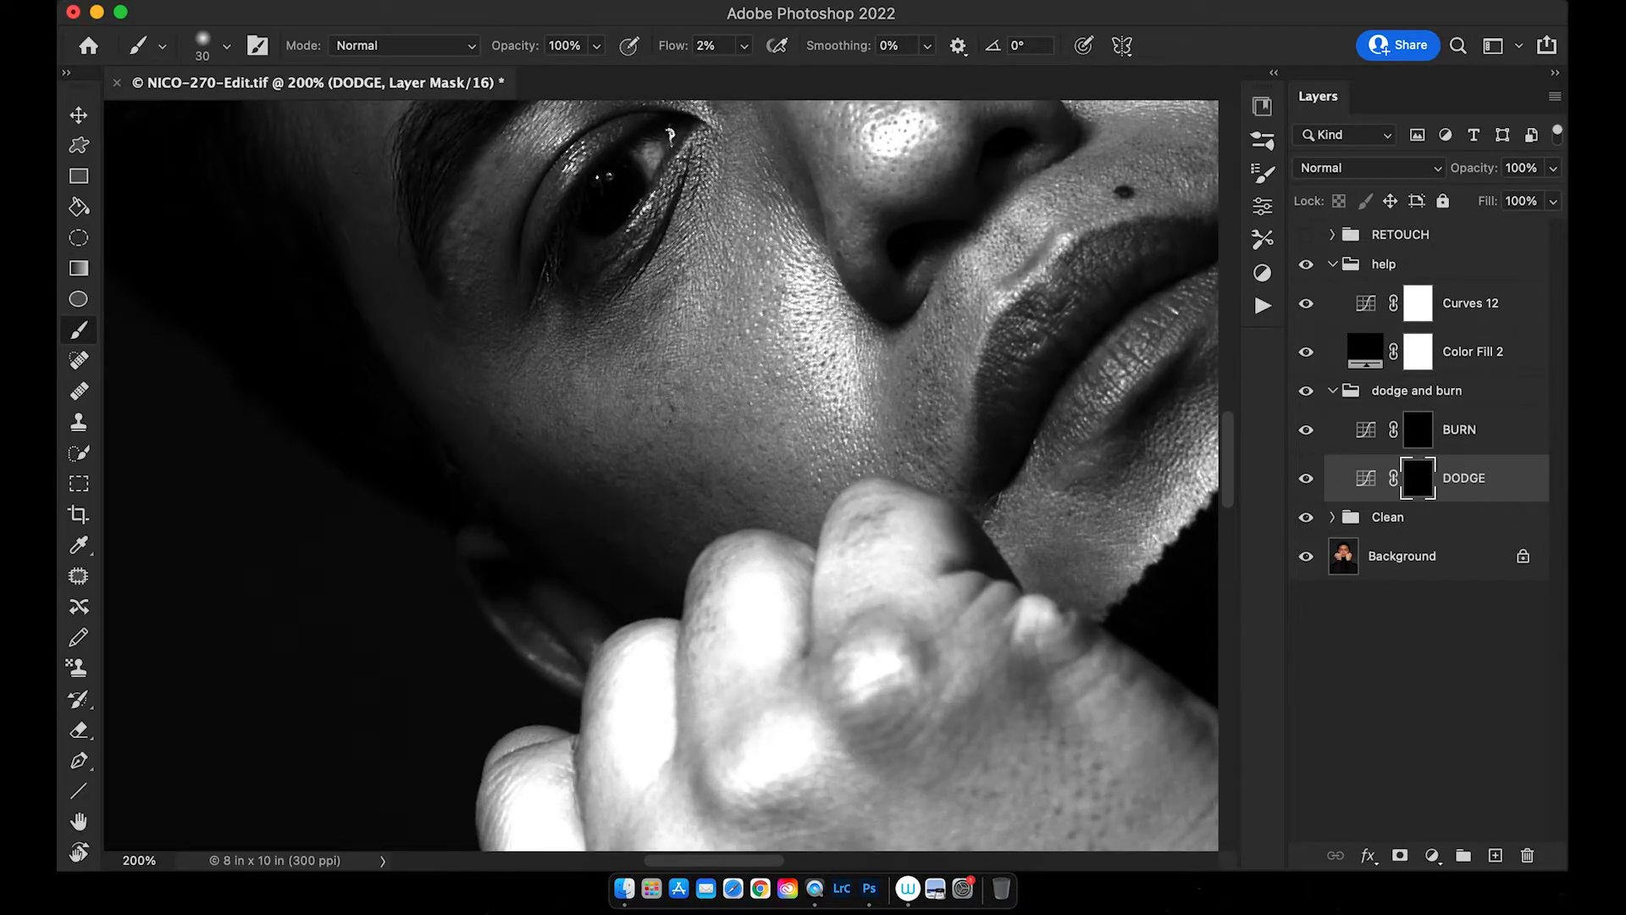
drag(689, 266, 669, 334)
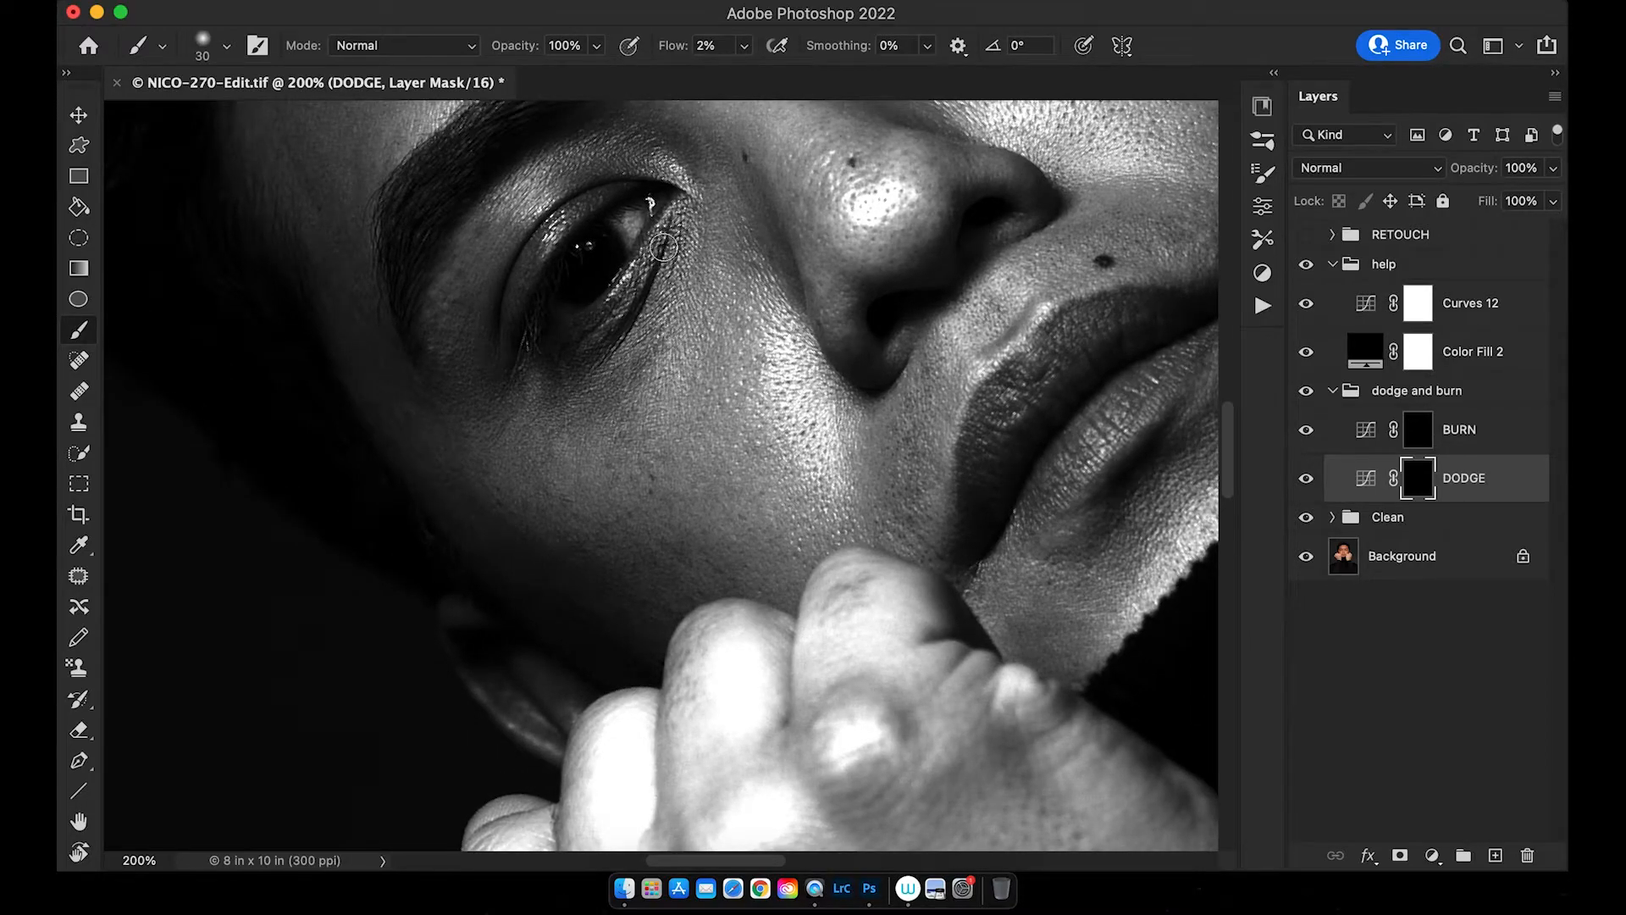
key(bracketleft)
key(bracketright)
key(bracketleft)
key(bracketleft)
key(bracketleft)
key(bracketleft)
key(bracketleft)
drag(664, 333, 624, 311)
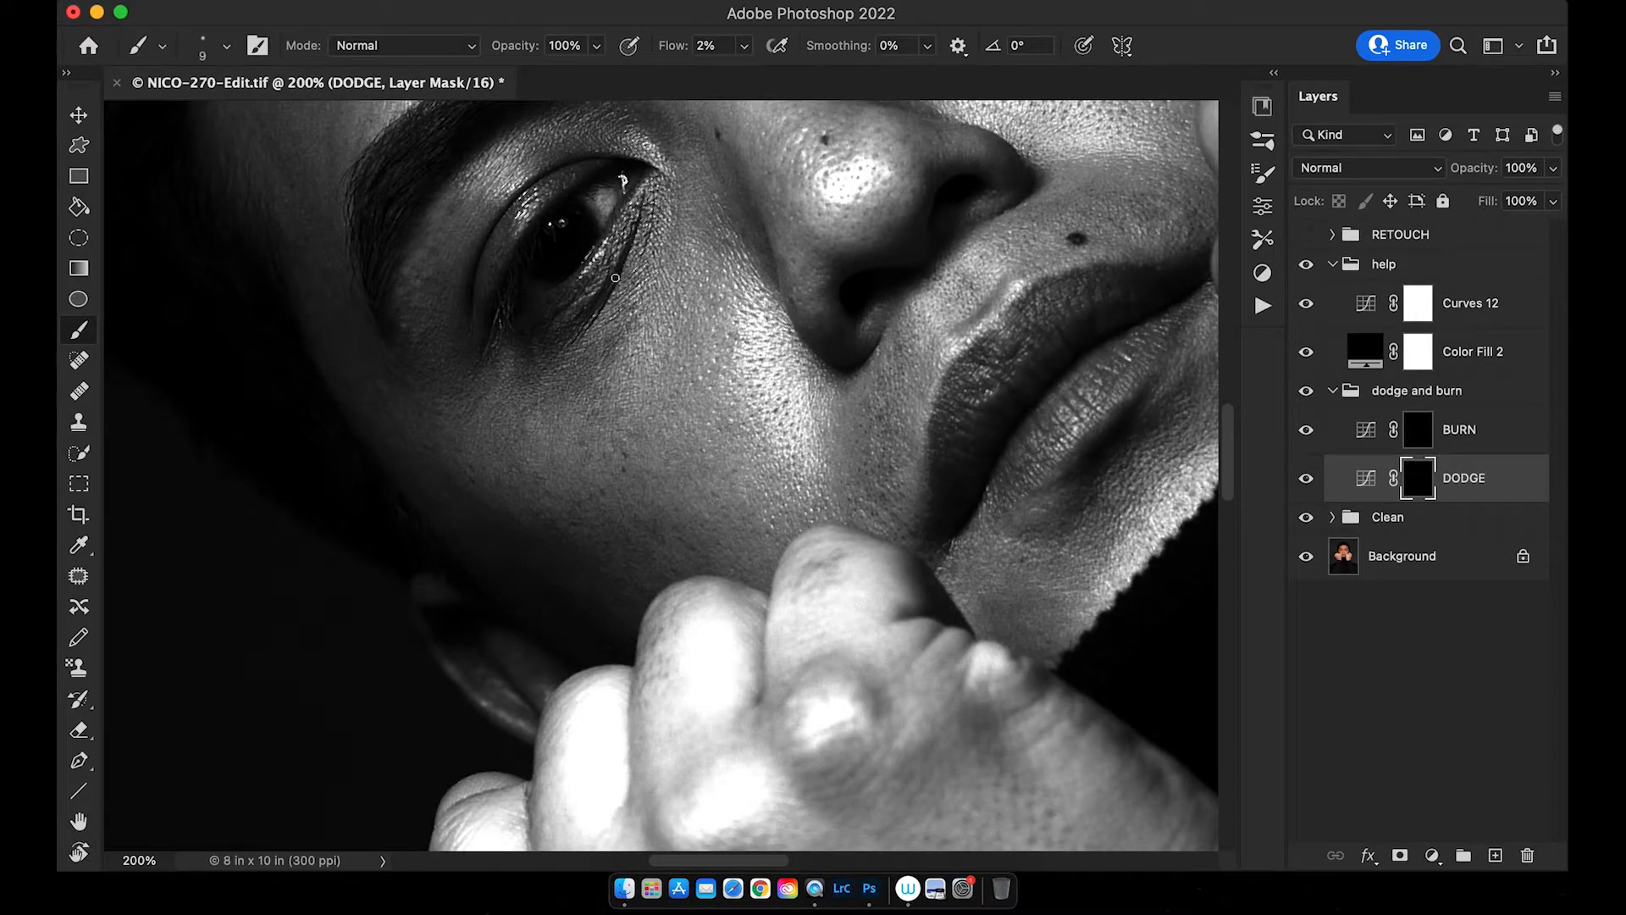
- Dodge the uneven cheek tones below the subject's right eye, enlarging the brush from 9 to 15 px
drag(647, 359, 679, 373)
drag(660, 442, 647, 409)
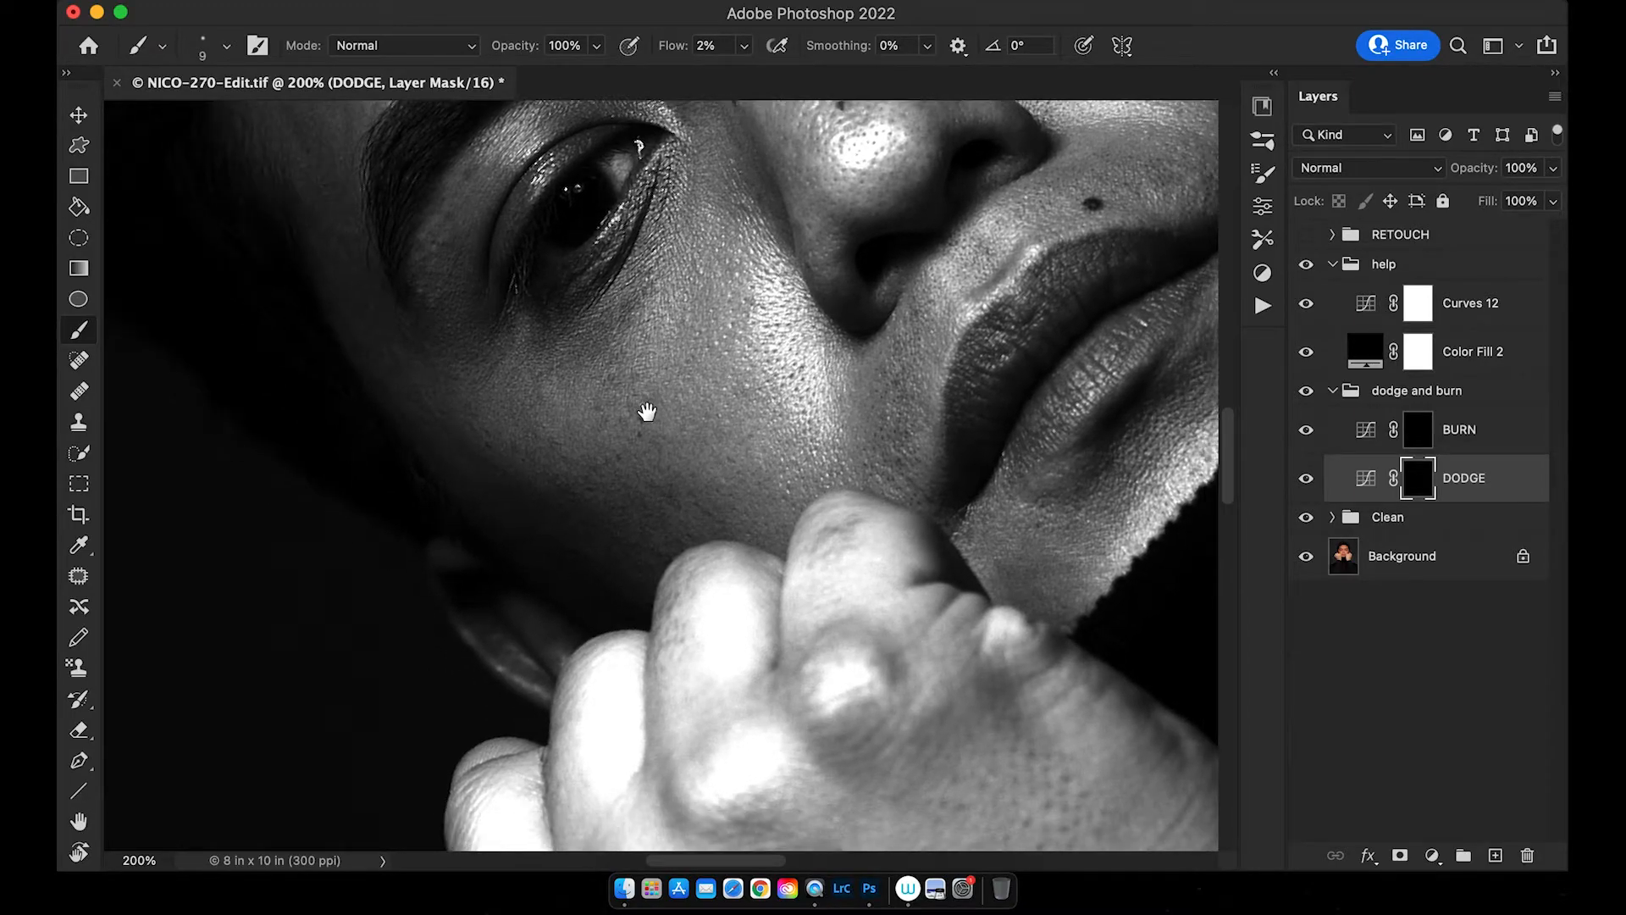
drag(675, 328, 700, 348)
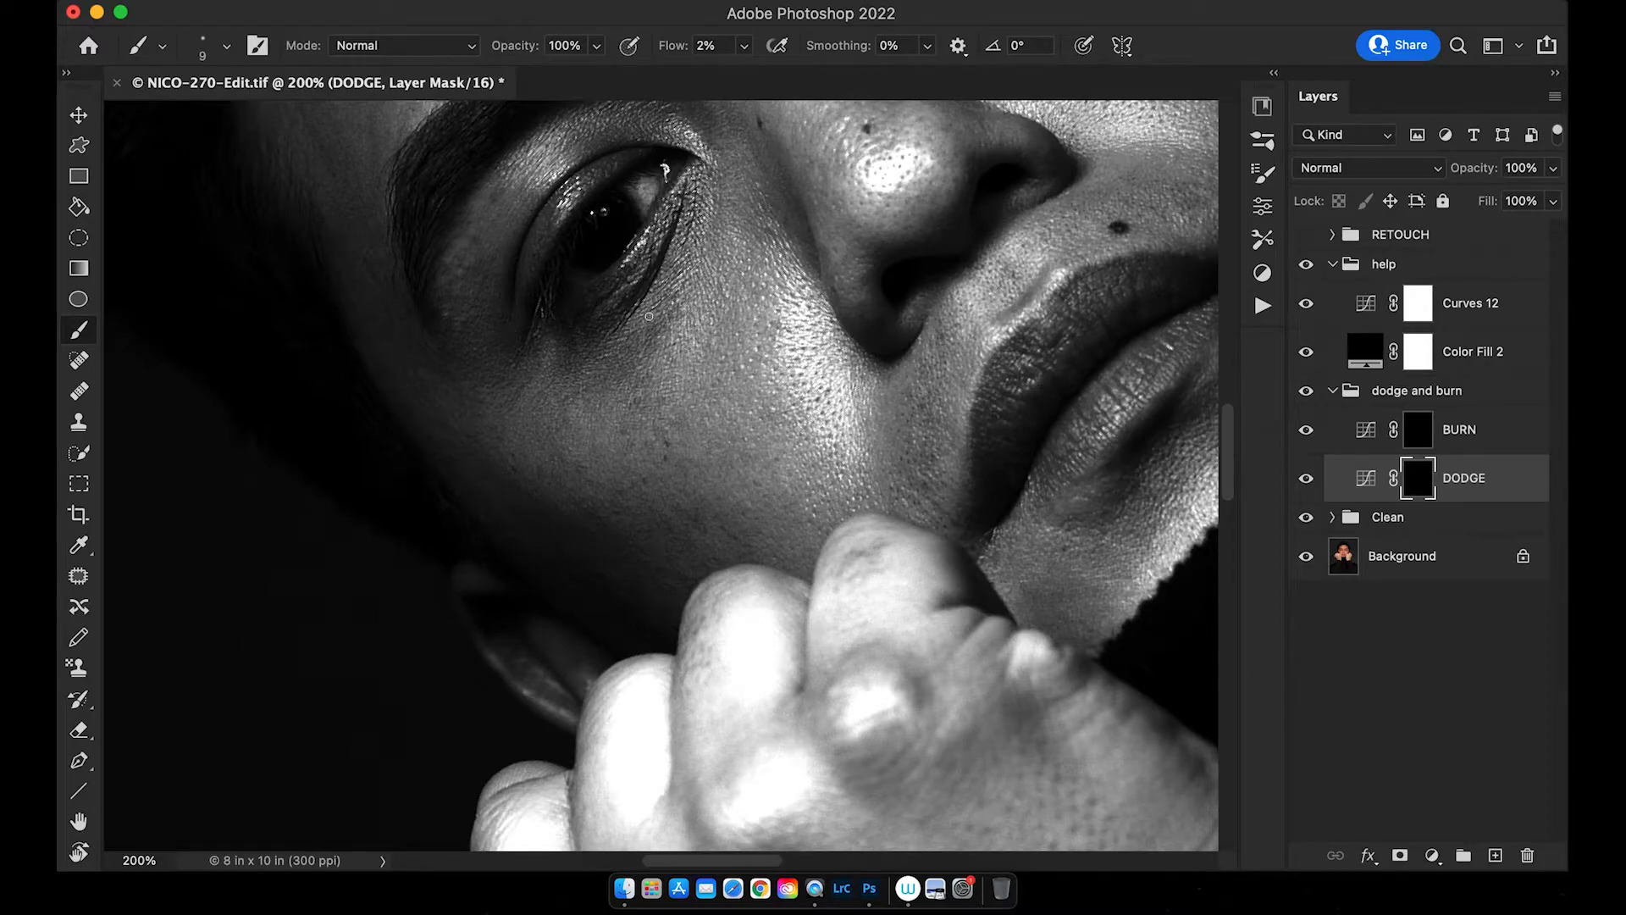
key(bracketright)
key(bracketright)
scroll(655, 332, up, 2)
scroll(656, 332, right, 1)
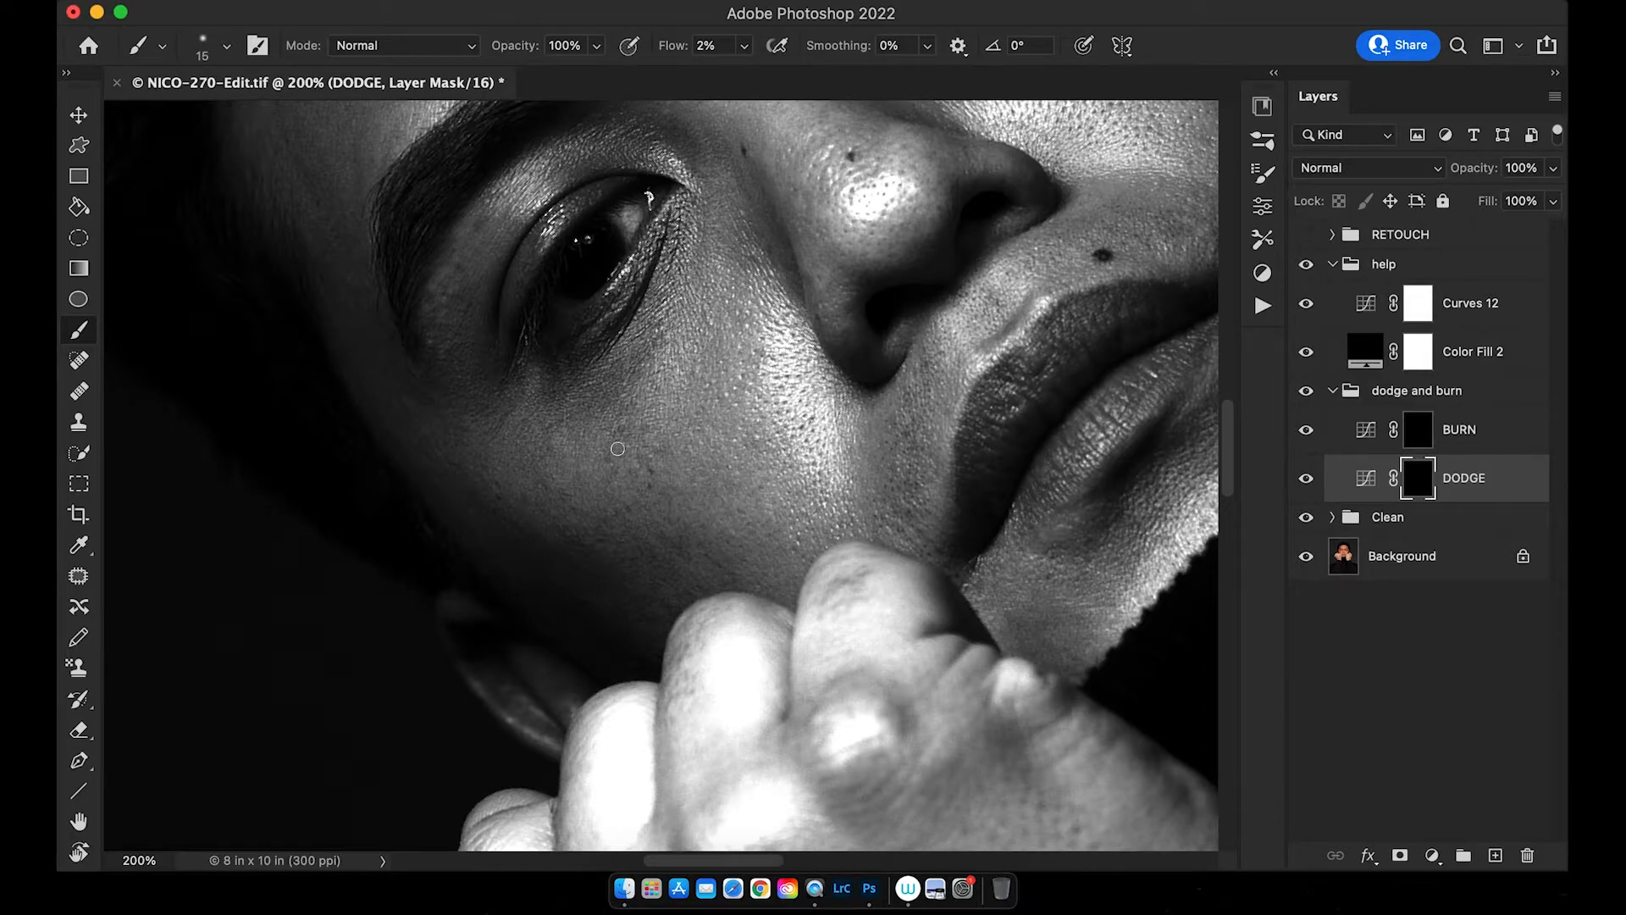
- Continue dodging small dark spots on the subject's right cheek, working the brush size down to 8 px
key(bracketleft)
key(bracketright)
key(bracketright)
key(bracketleft)
key(bracketleft)
key(bracketright)
key(bracketleft)
key(bracketleft)
- Examine the dodged eye and cheek area at different canvas angles and at 200% and 100% zoom
key(r)
drag(644, 366, 784, 343)
key(Escape)
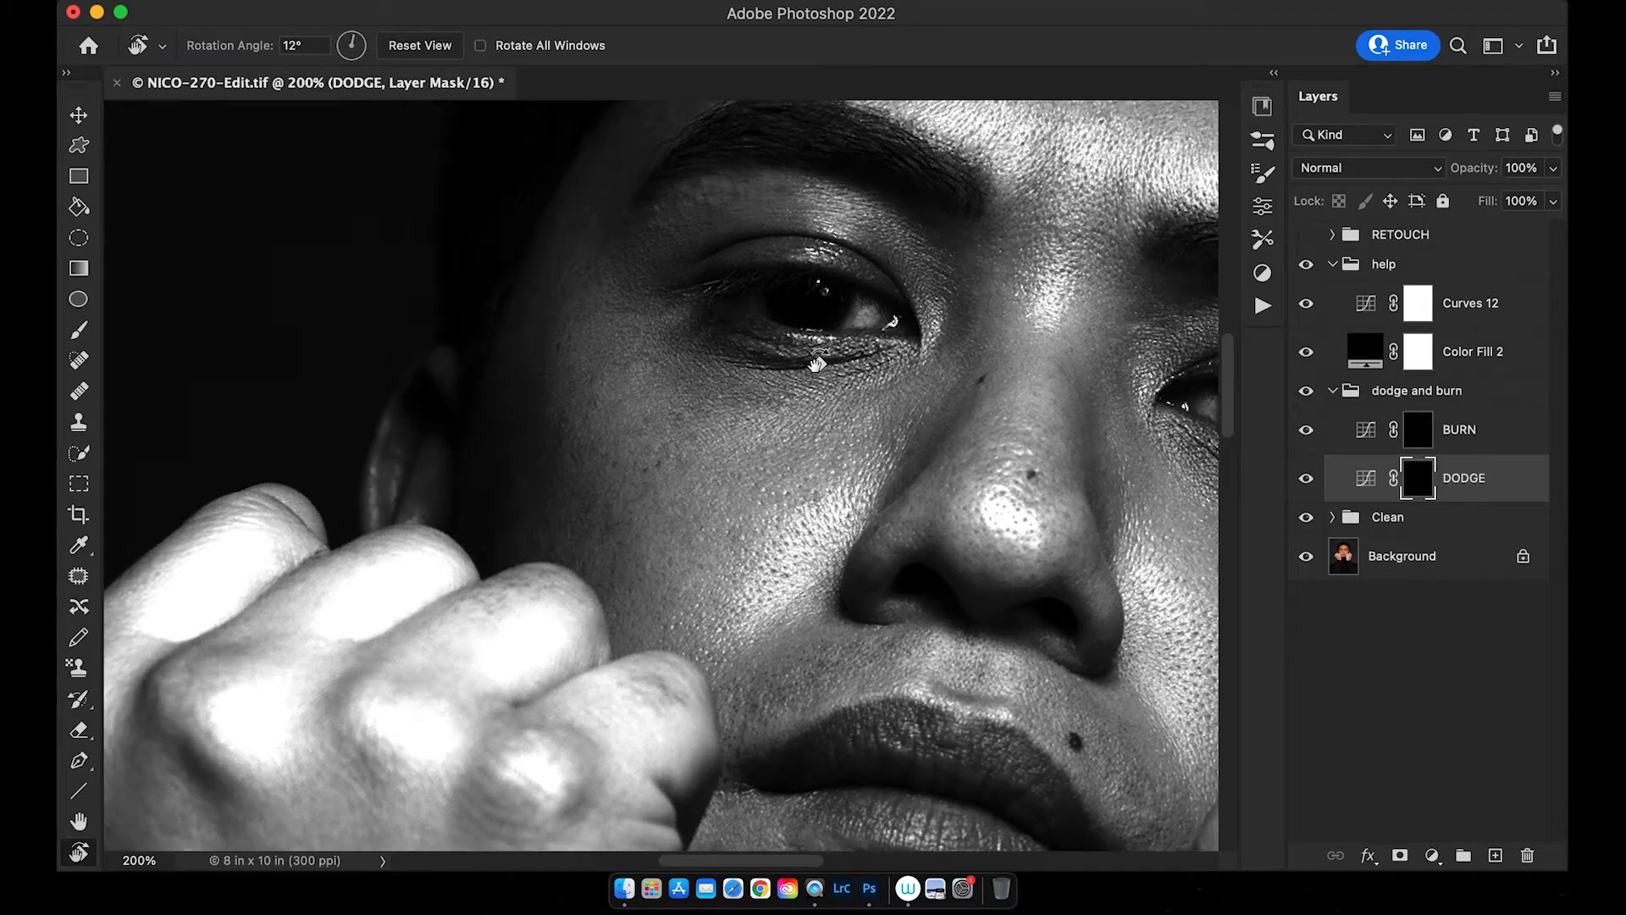
key(b)
drag(802, 366, 668, 313)
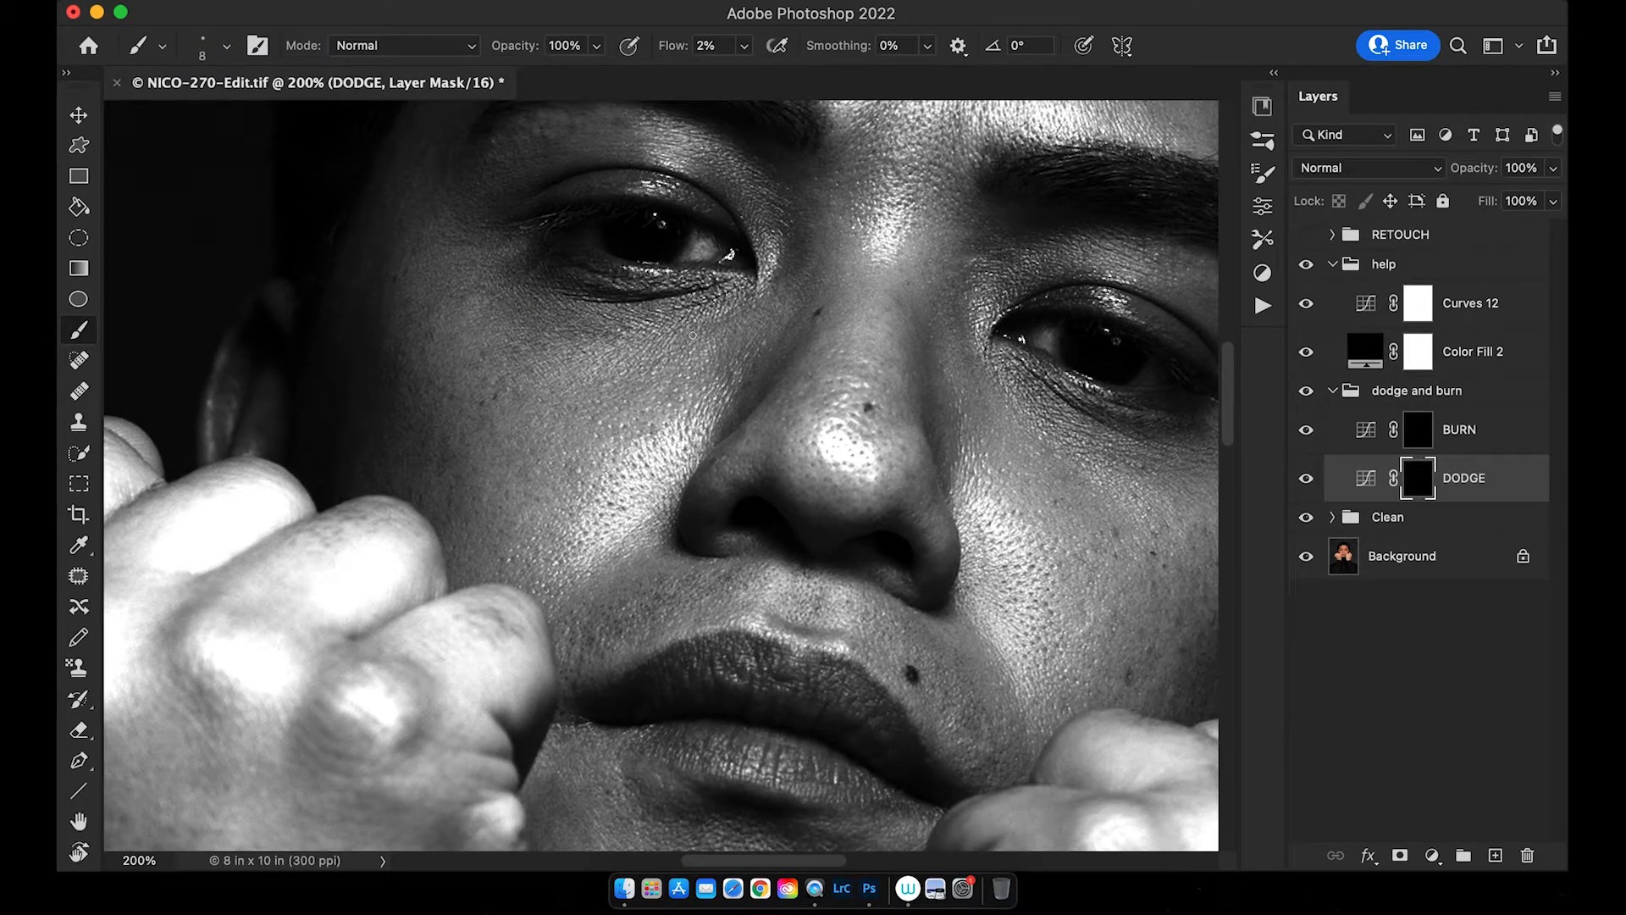
key(super+minus)
drag(653, 402, 619, 373)
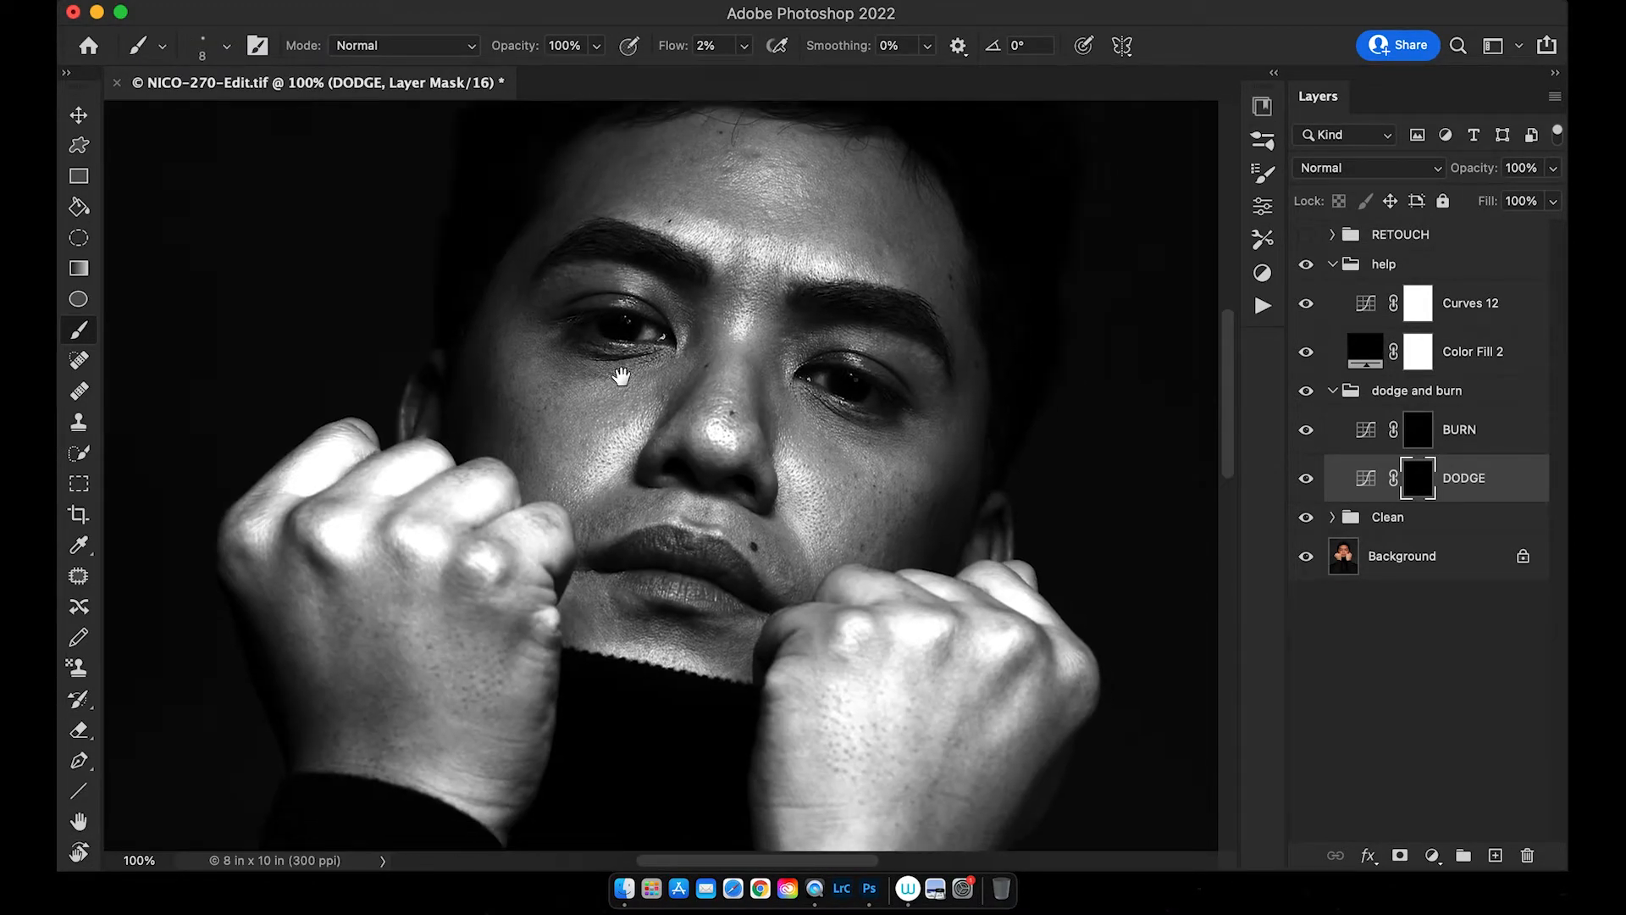
key(r)
drag(890, 292, 786, 260)
key(b)
mouse_move(634, 383)
mouse_down()
mouse_move(667, 337)
mouse_move(628, 325)
mouse_move(652, 301)
mouse_up()
mouse_move(654, 364)
mouse_down()
mouse_move(683, 364)
mouse_move(653, 246)
mouse_move(583, 370)
mouse_up()
key(r)
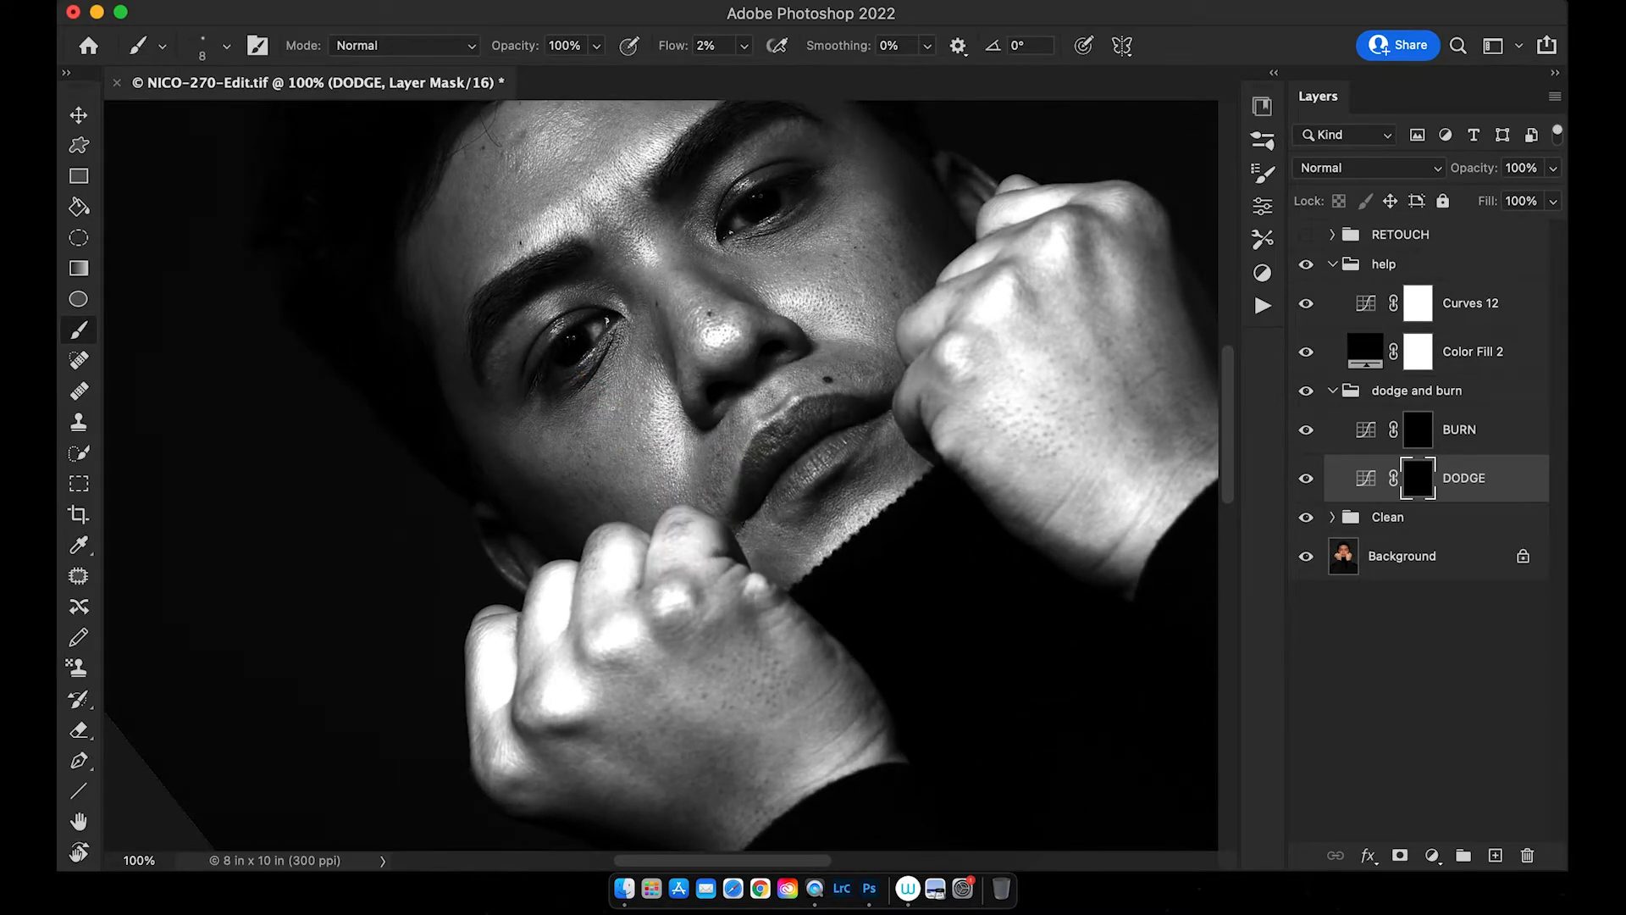
- Dodge the remaining dark areas of the face at 100% zoom, varying the brush size and ending at 10 px
key(bracketright)
key(bracketright)
key(bracketright)
key(bracketleft)
key(bracketright)
key(bracketright)
key(bracketright)
key(bracketleft)
key(bracketleft)
key(bracketright)
key(bracketleft)
scroll(627, 398, right, 3)
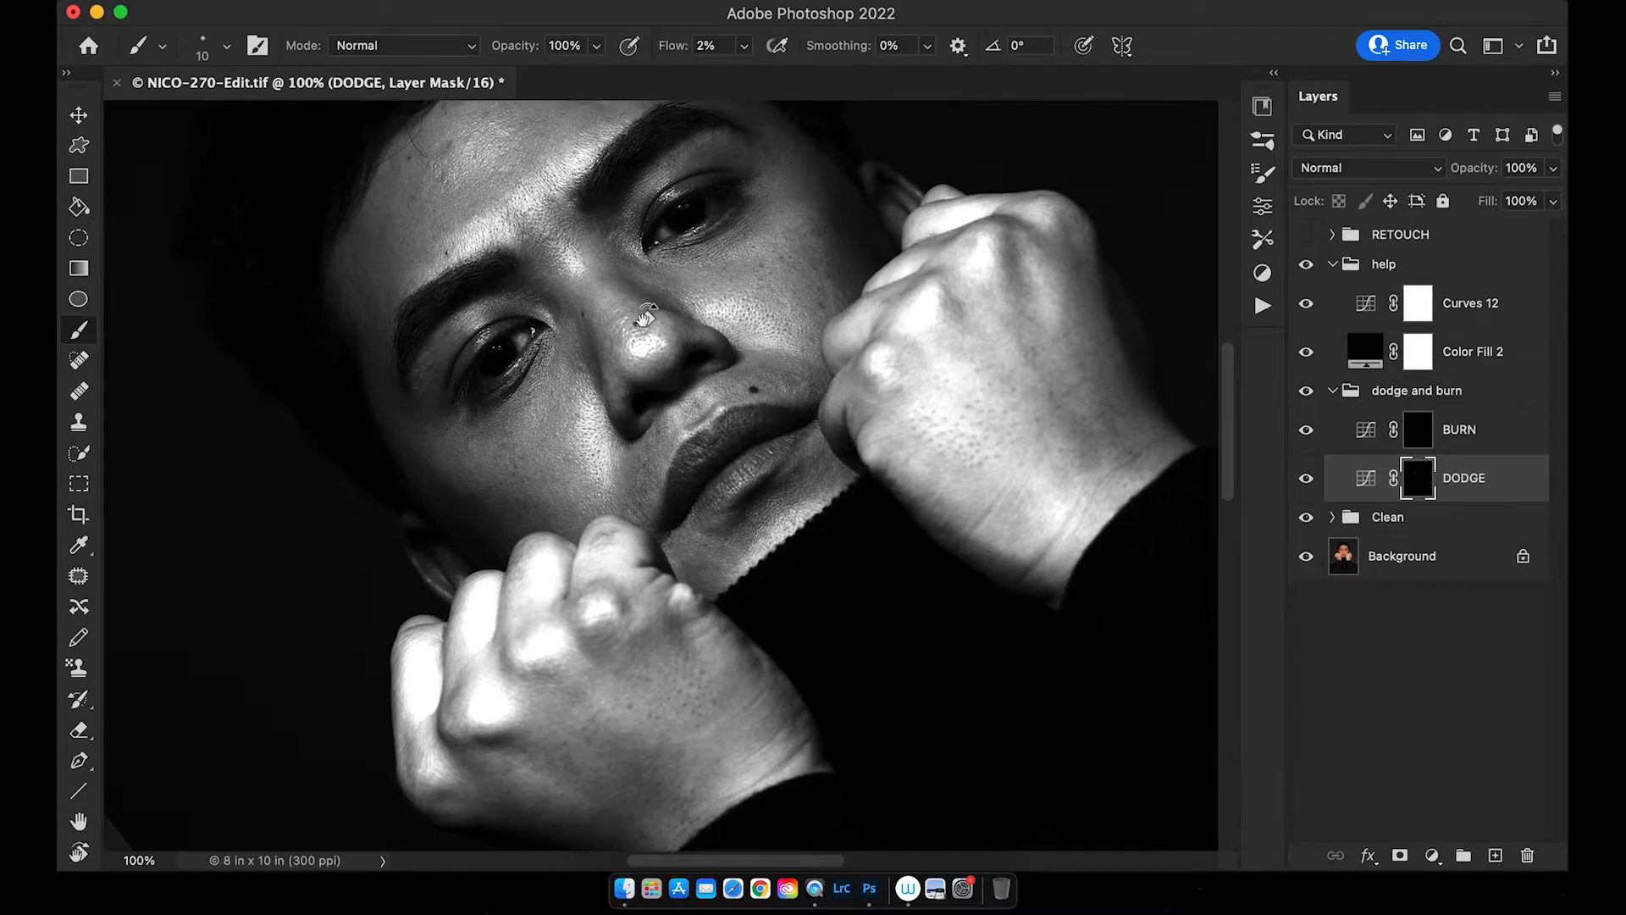
- Straighten the canvas to -3° and compare the face with and without the DODGE layer at 200% zoom
key(r)
mouse_move(695, 246)
mouse_down()
mouse_move(798, 290)
mouse_move(769, 344)
mouse_up()
key(b)
drag(679, 391, 585, 393)
key(r)
drag(767, 310, 784, 416)
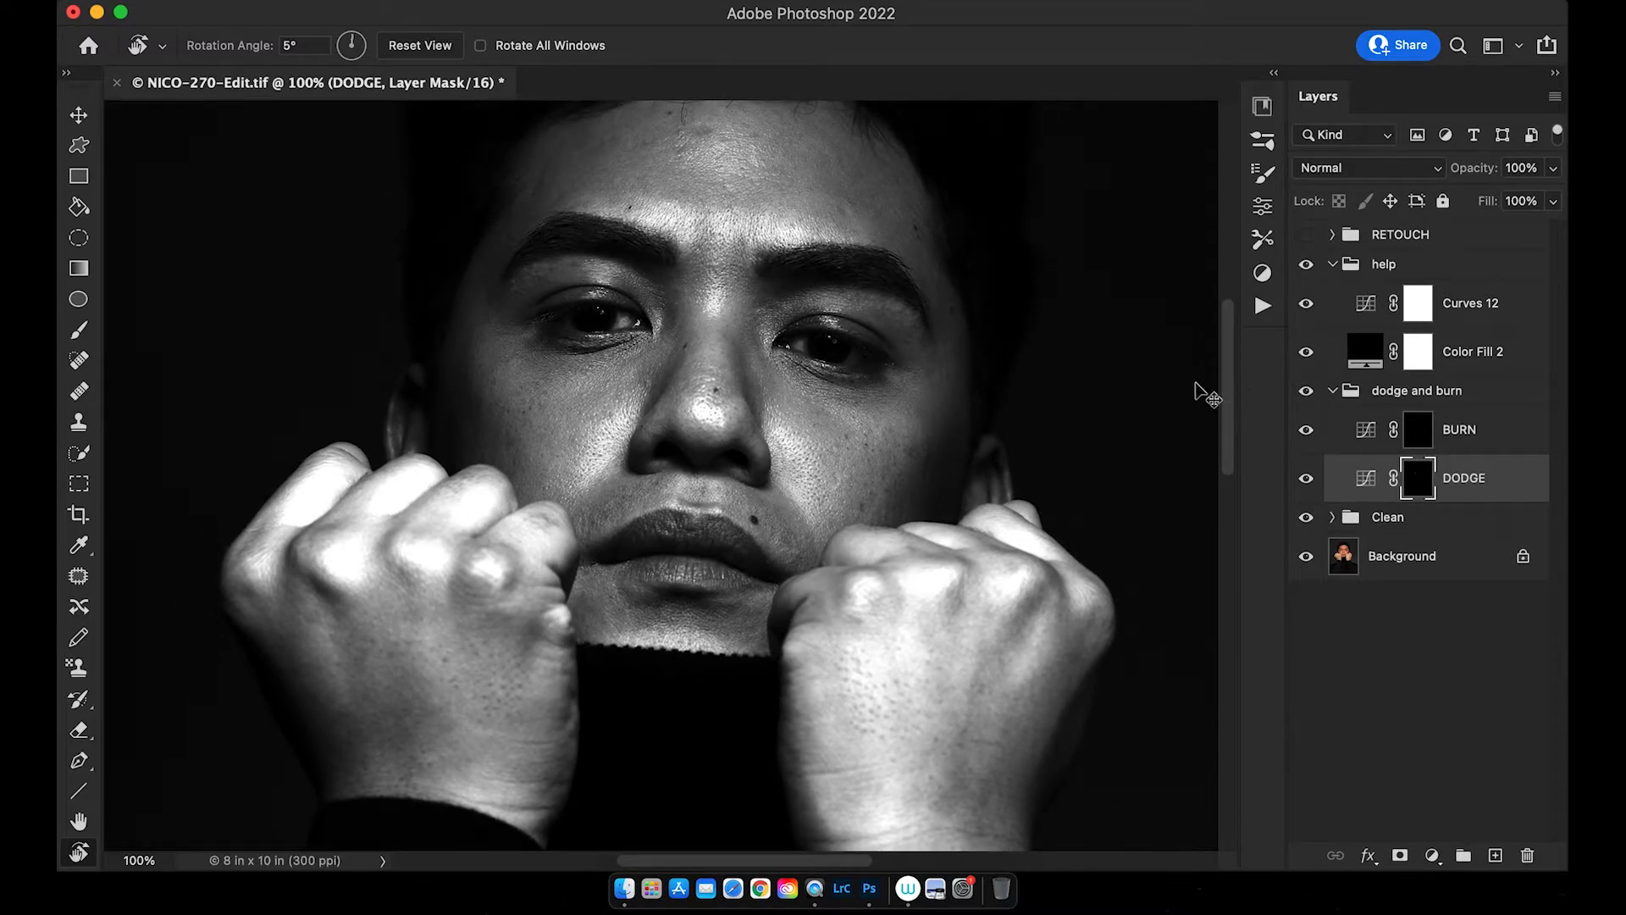
key(super+plus)
drag(808, 423, 923, 554)
drag(973, 301, 969, 254)
scroll(889, 322, left, 3)
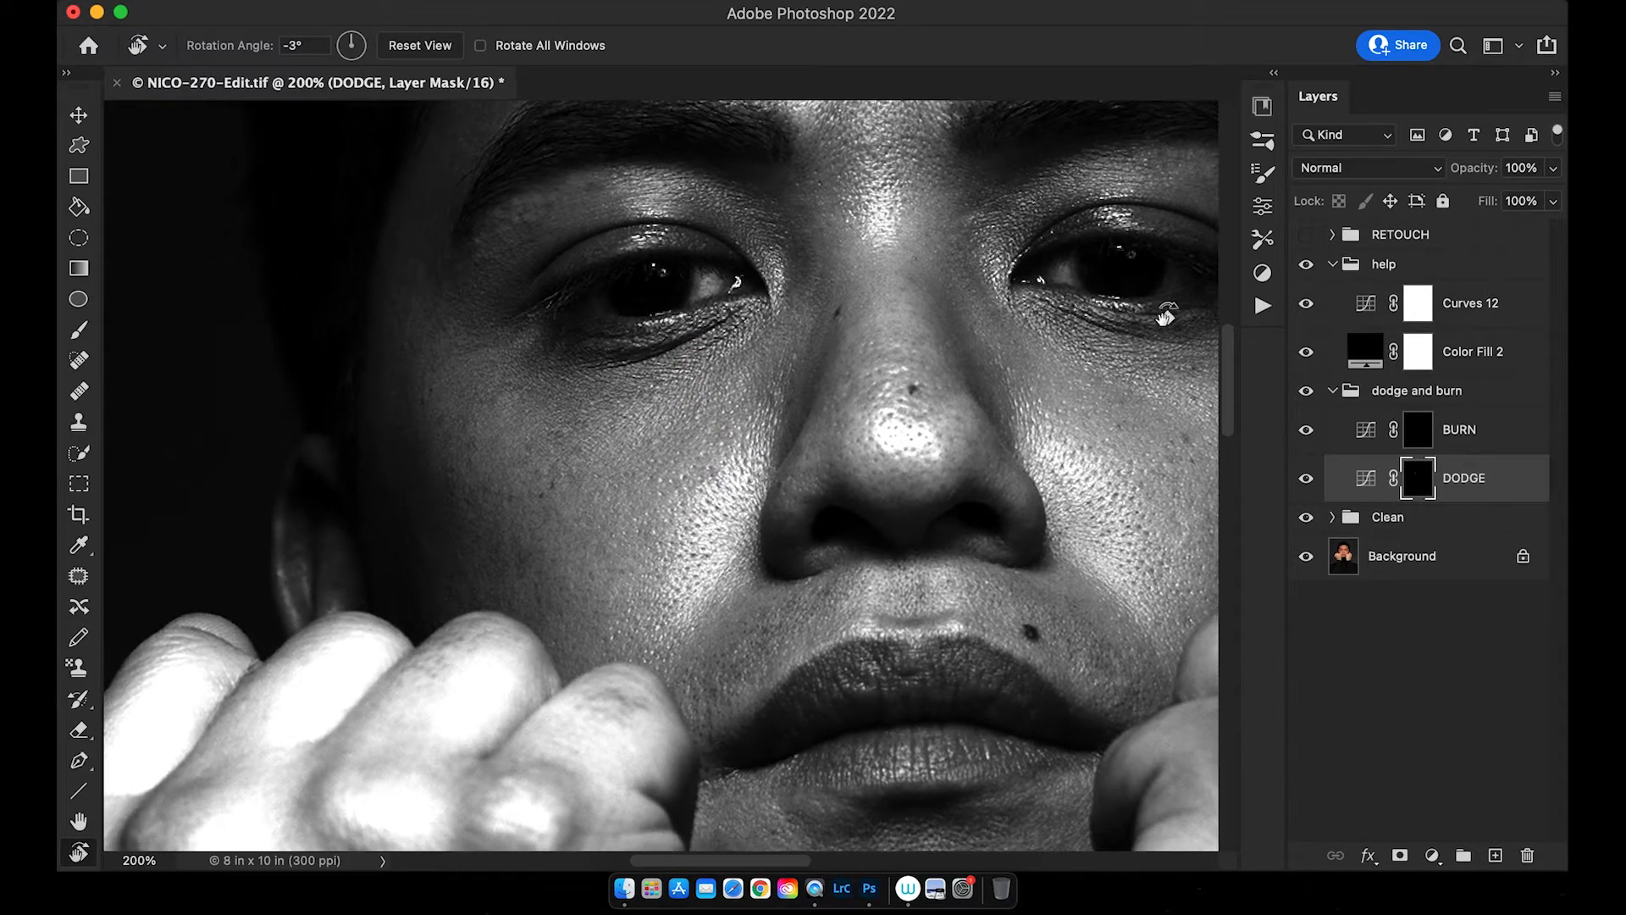
click(1307, 479)
click(1306, 479)
click(1307, 480)
click(1307, 480)
- Compare the color portrait with and without the dodge and burn group while the help group is temporarily hidden
click(1305, 270)
click(1307, 391)
click(1307, 392)
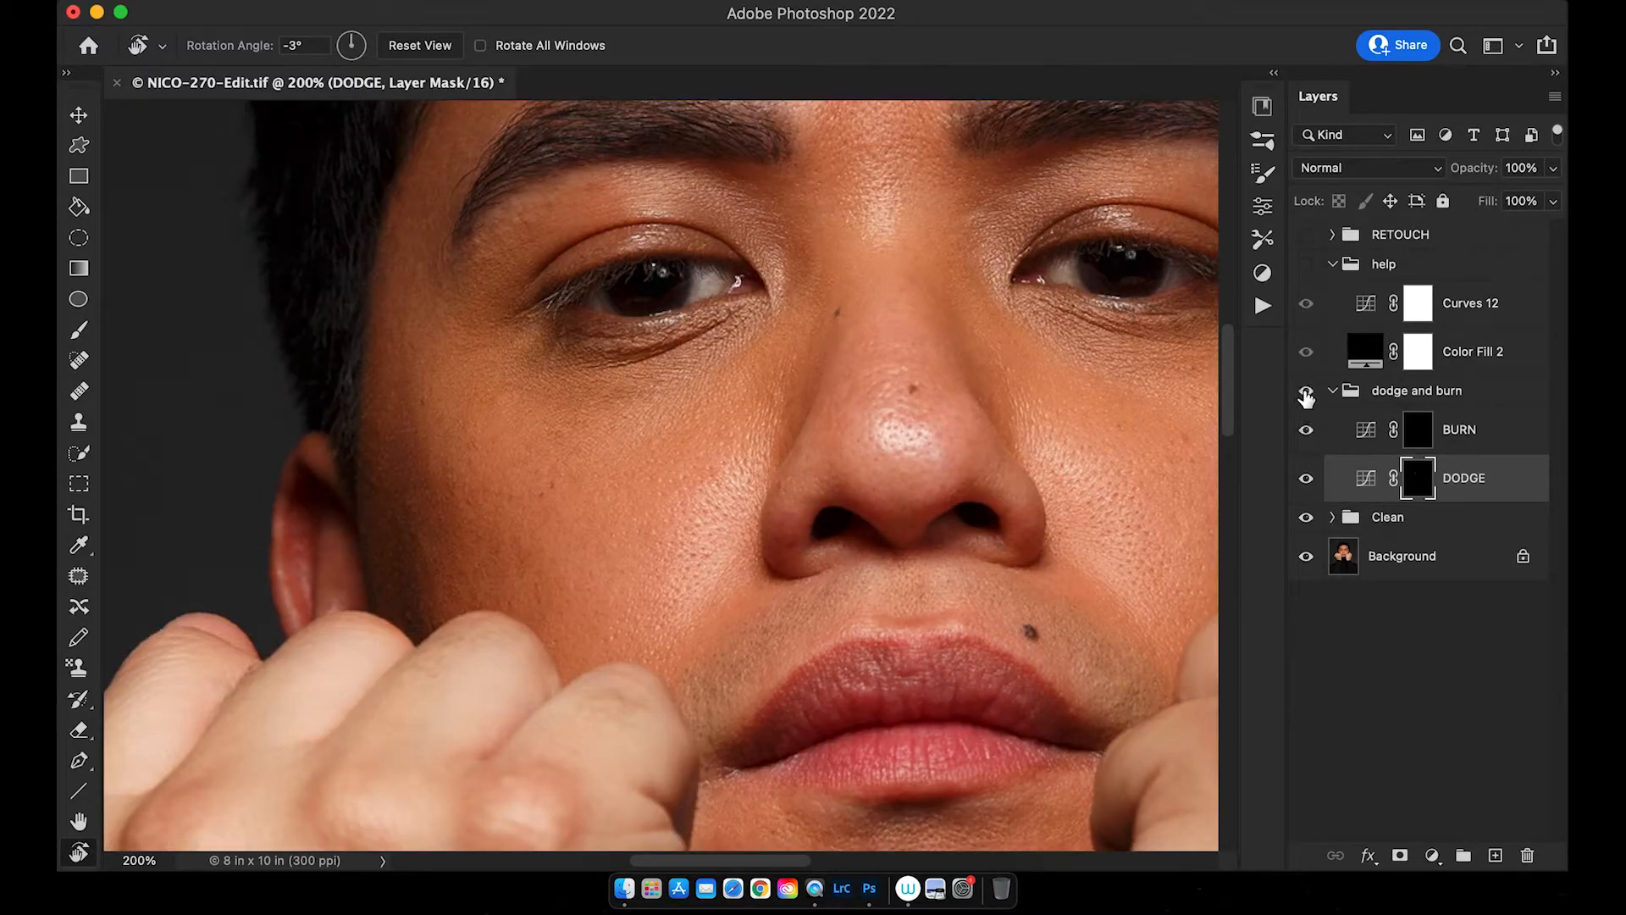
key(super+minus)
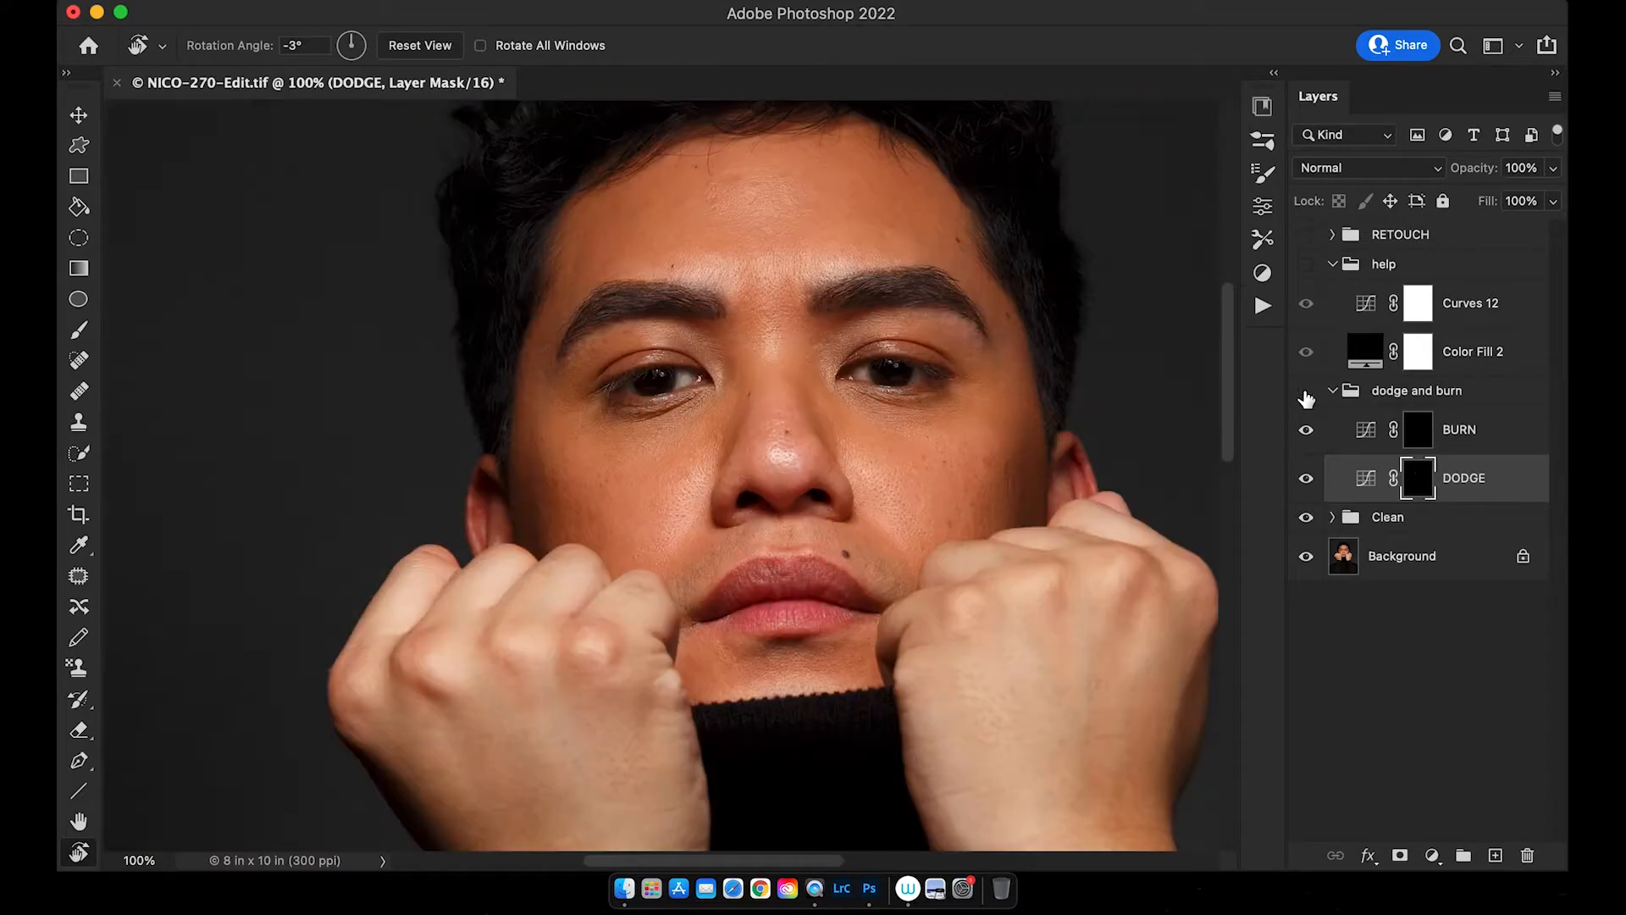
click(1307, 393)
click(1307, 393)
click(1307, 393)
click(1307, 392)
click(1307, 393)
click(1307, 394)
click(1307, 395)
click(1306, 395)
click(1307, 395)
click(1307, 265)
- Rotate the canvas to 14° and enlarge the brush to 30 px for dodging the forehead
drag(786, 310, 682, 390)
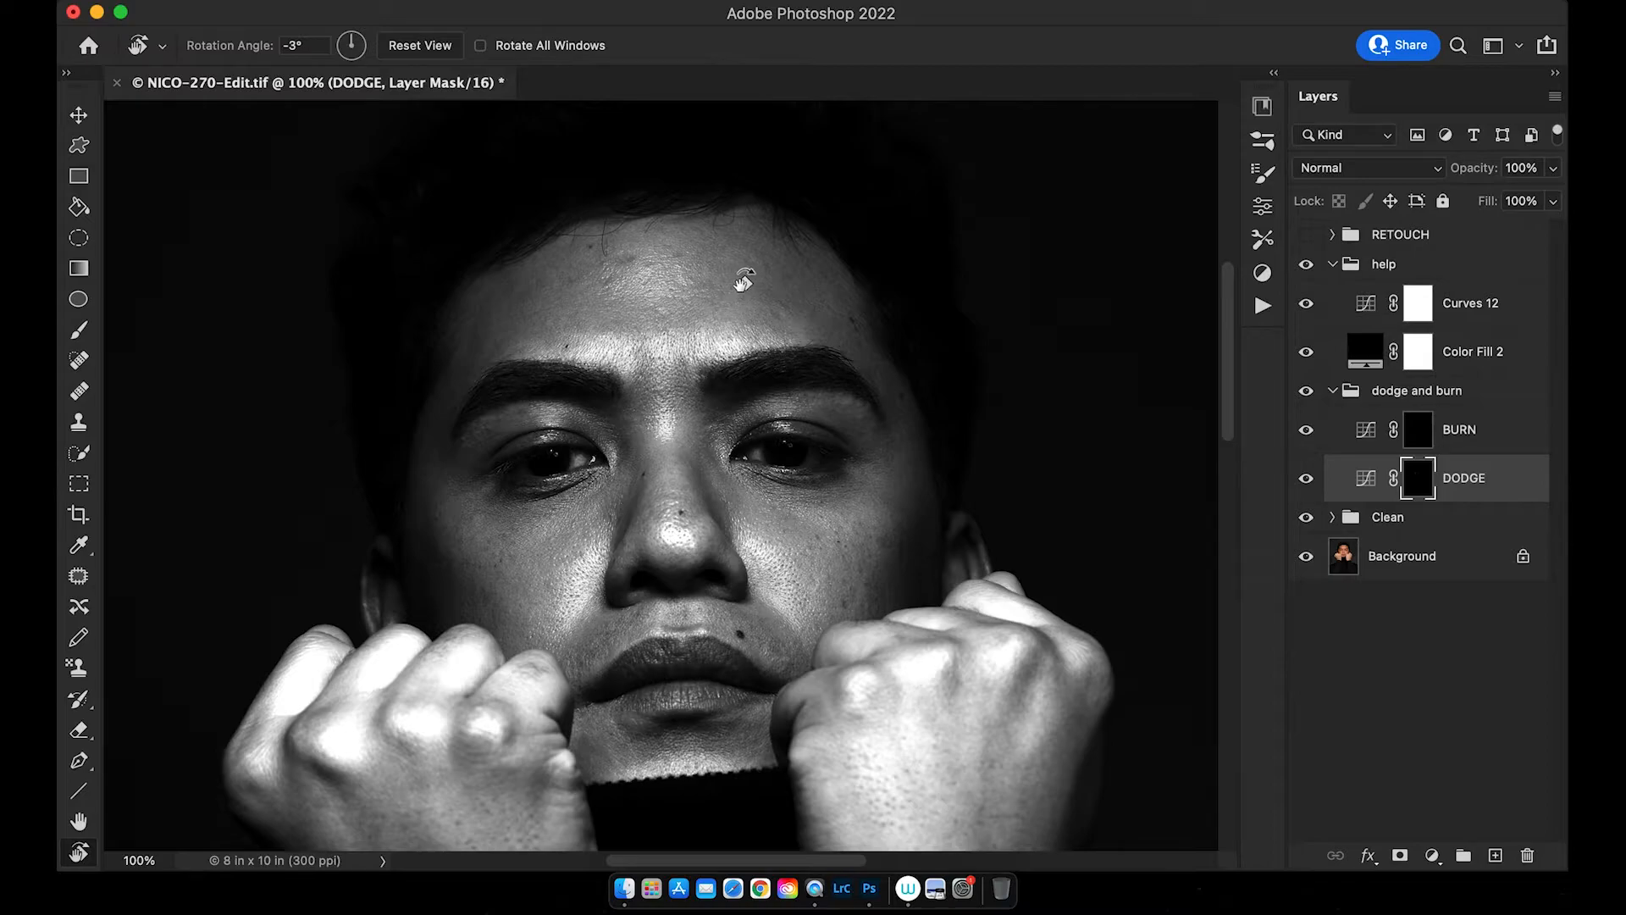
key(e)
key(r)
mouse_move(792, 284)
mouse_down()
mouse_move(767, 364)
mouse_move(779, 352)
mouse_up()
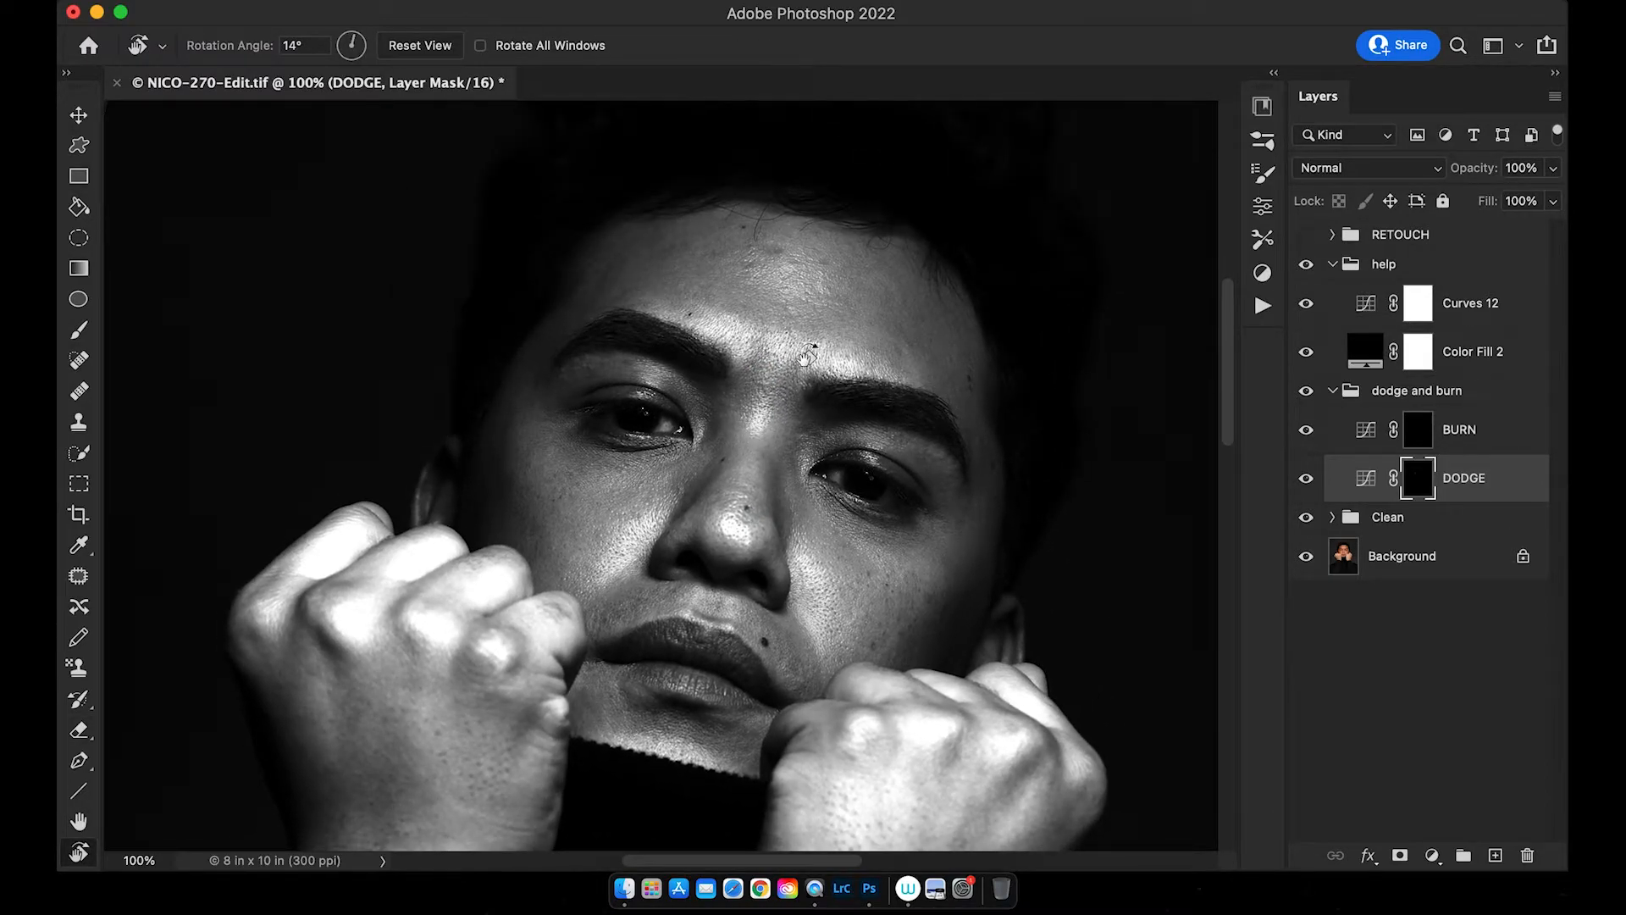
key(b)
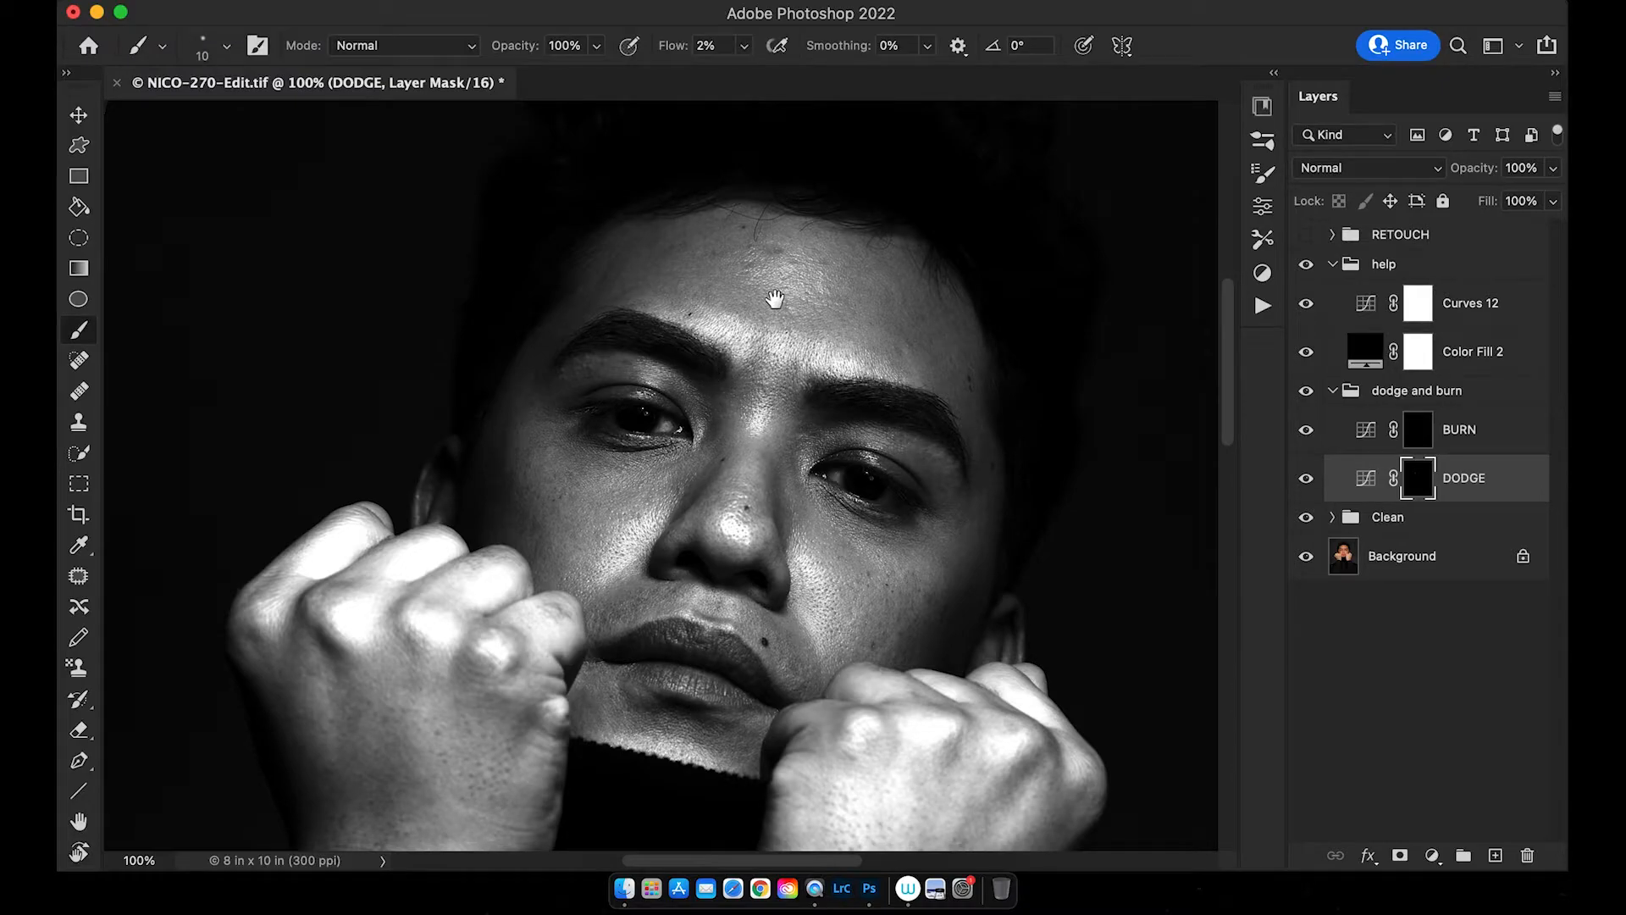
drag(775, 299, 743, 286)
key(bracketright)
key(bracketright)
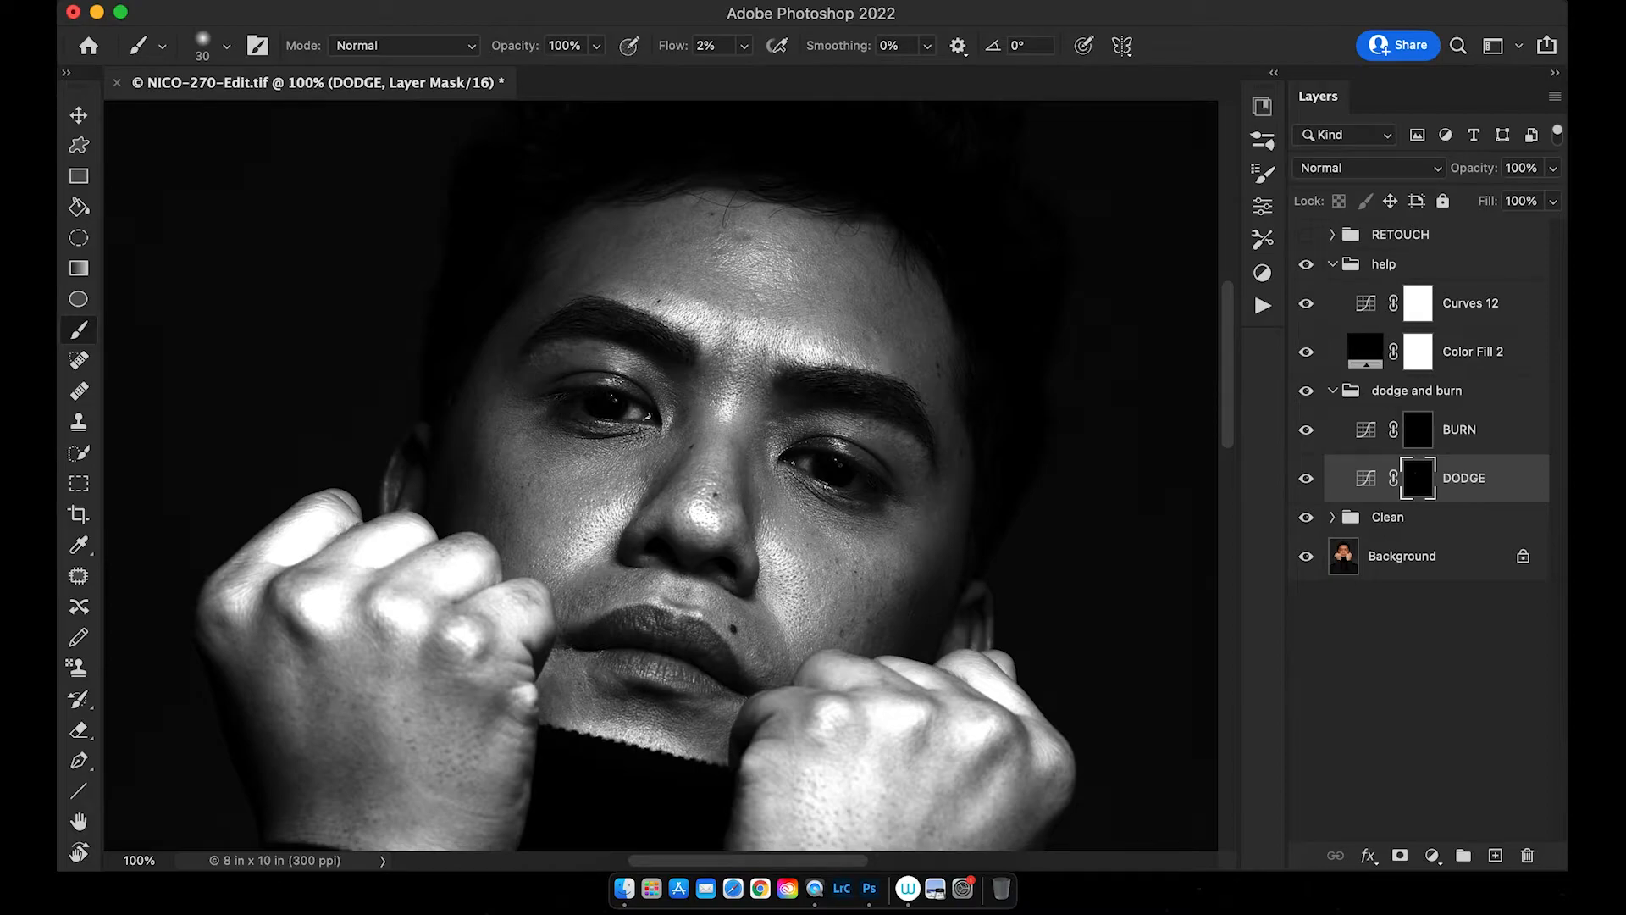
- Rotate the canvas to 2° and ready the 30 px brush for the forehead and brow area at 200% zoom
key(super+plus)
drag(776, 262, 669, 391)
key(r)
drag(869, 214, 865, 210)
key(Escape)
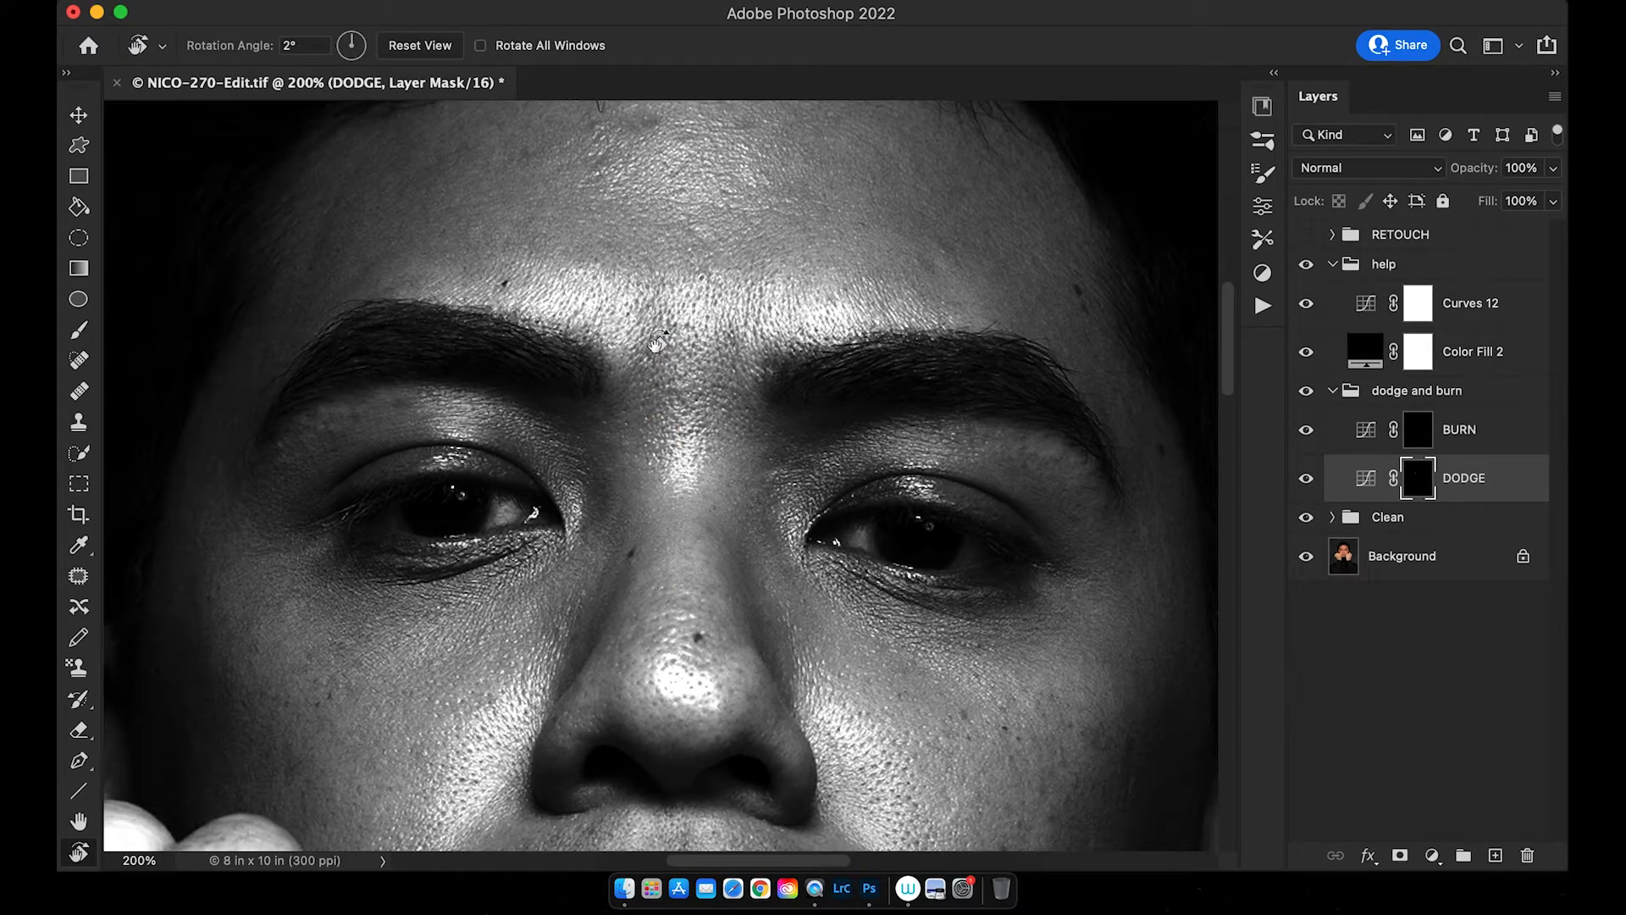
key(b)
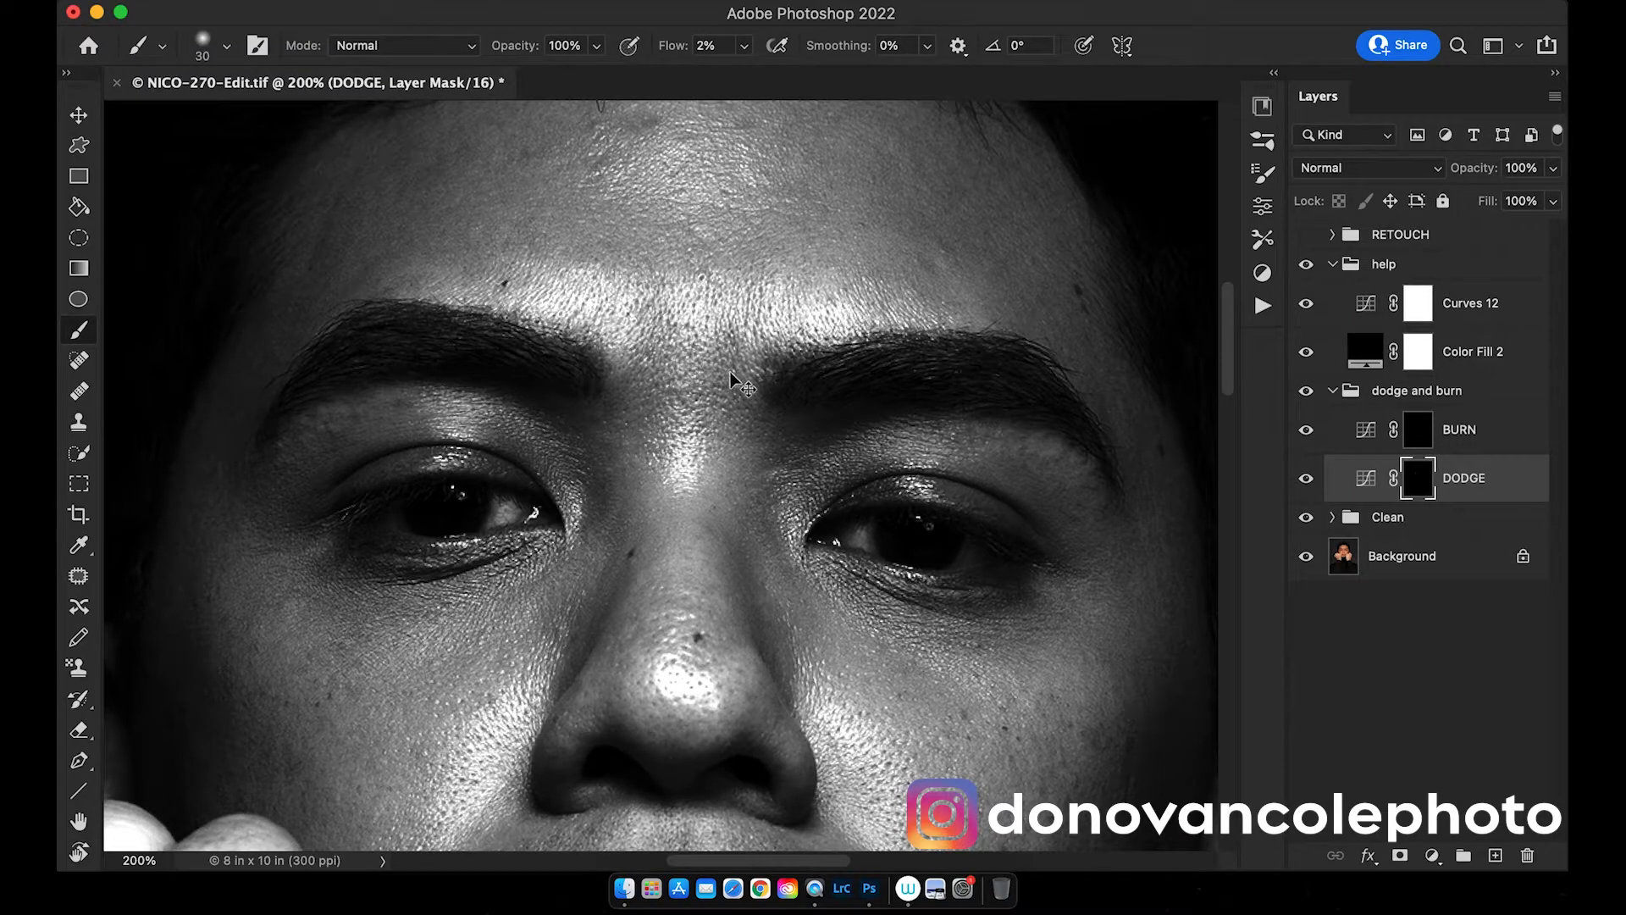
- Adjust the brush between 20 and 25 px for dodging the brow area on the DODGE mask
key(super+minus)
key(bracketleft)
key(bracketleft)
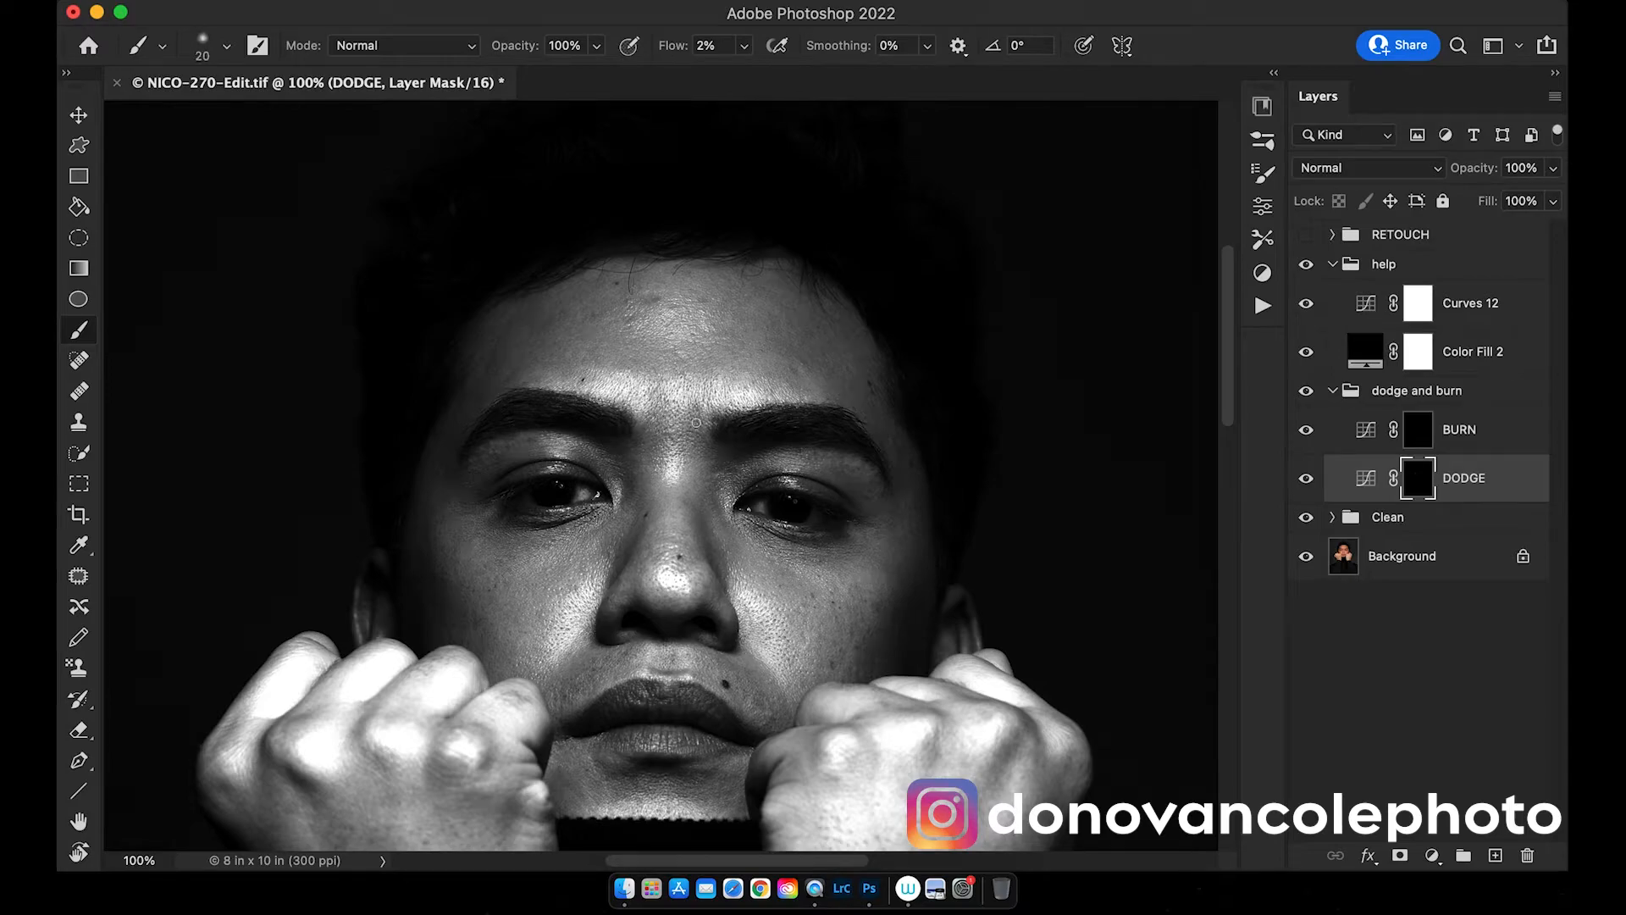
key(super+equal)
key(bracketright)
key(bracketright)
key(bracketright)
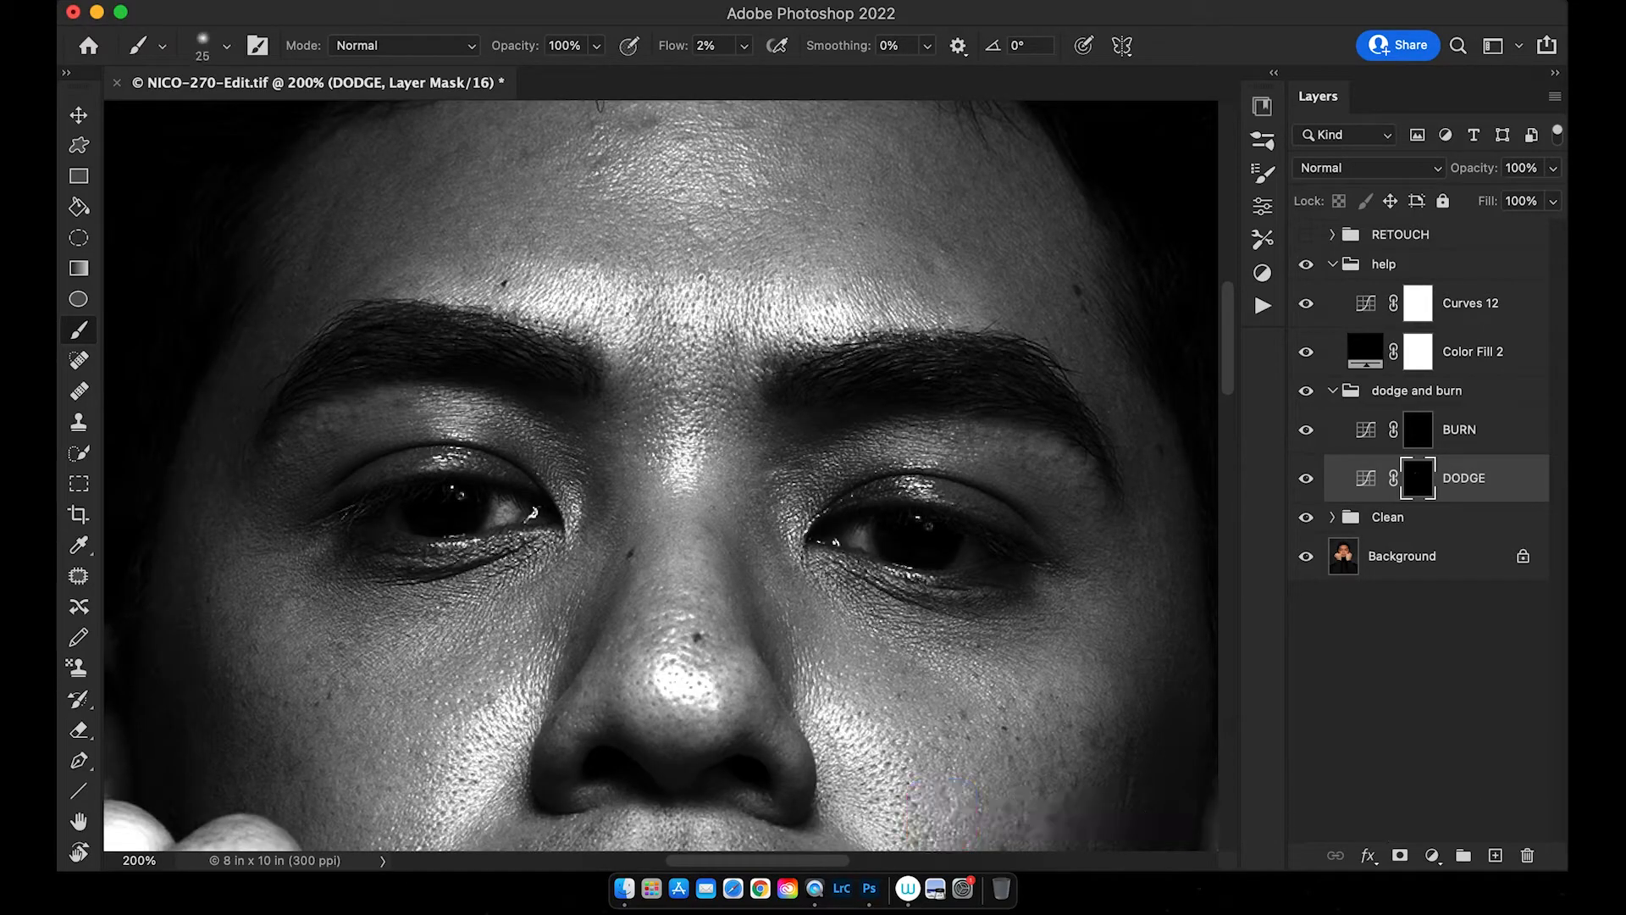
- Reduce the brush to 6 px and dodge the fine dark spots around the eyebrows
key(bracketleft)
key(bracketleft)
key(bracketleft)
key(bracketleft)
key(bracketleft)
key(bracketleft)
key(super+equal)
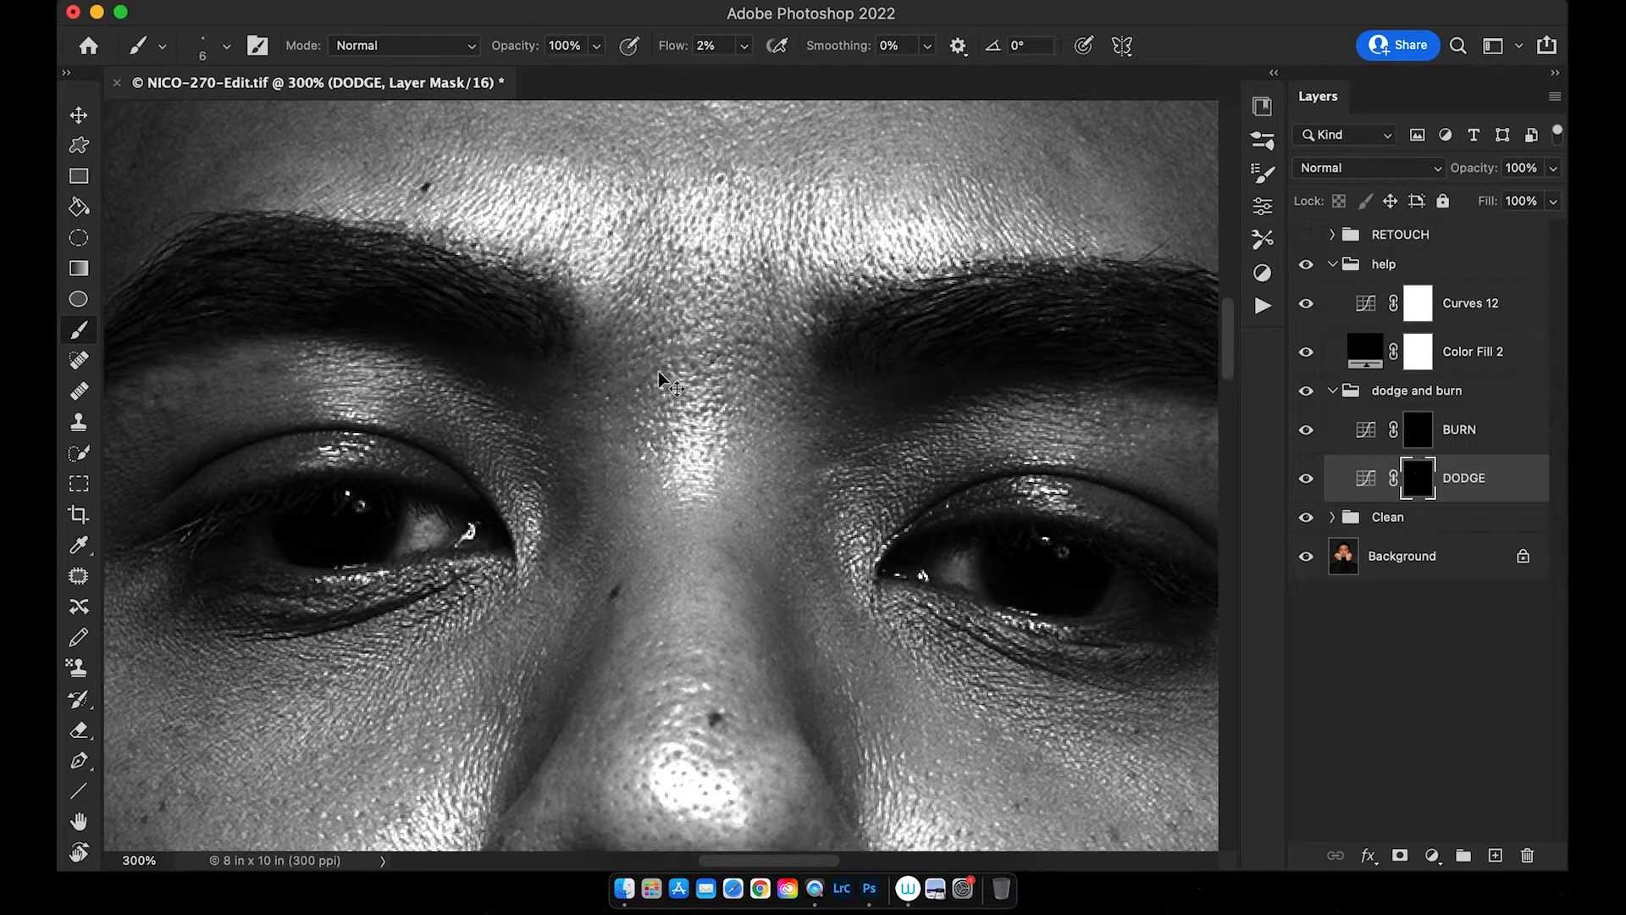
- Dodge the dark spots between the eyebrows and across the forehead with a 6 to 9 px brush
key(super+minus)
drag(716, 393, 631, 382)
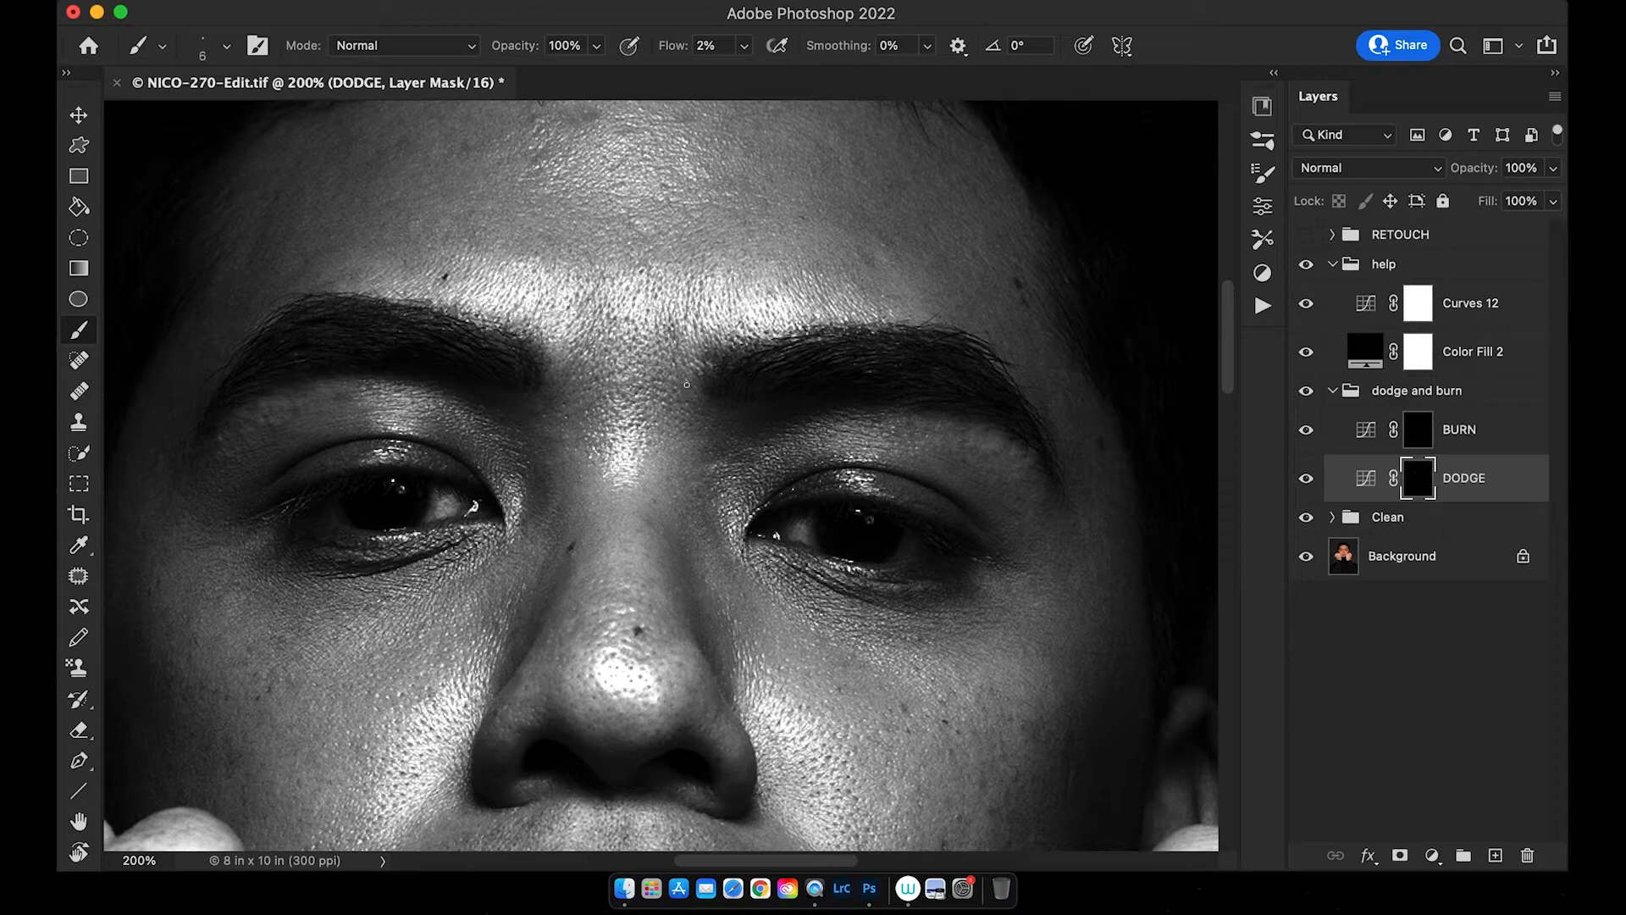
drag(725, 216, 802, 332)
scroll(602, 334, left, 5)
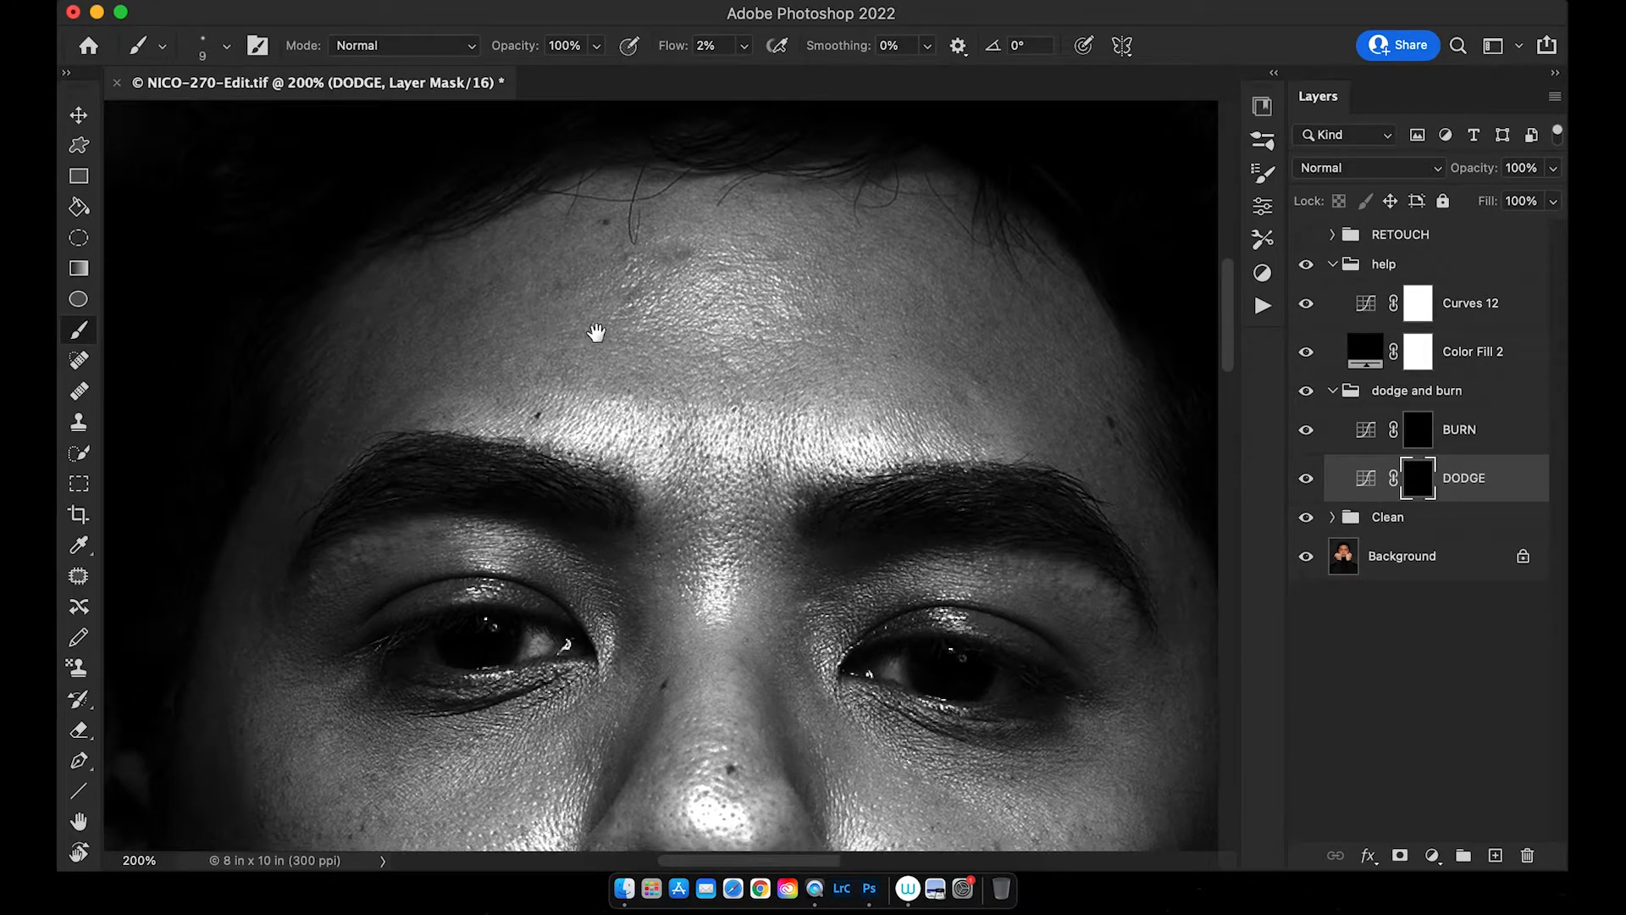
scroll(613, 357, left, 3)
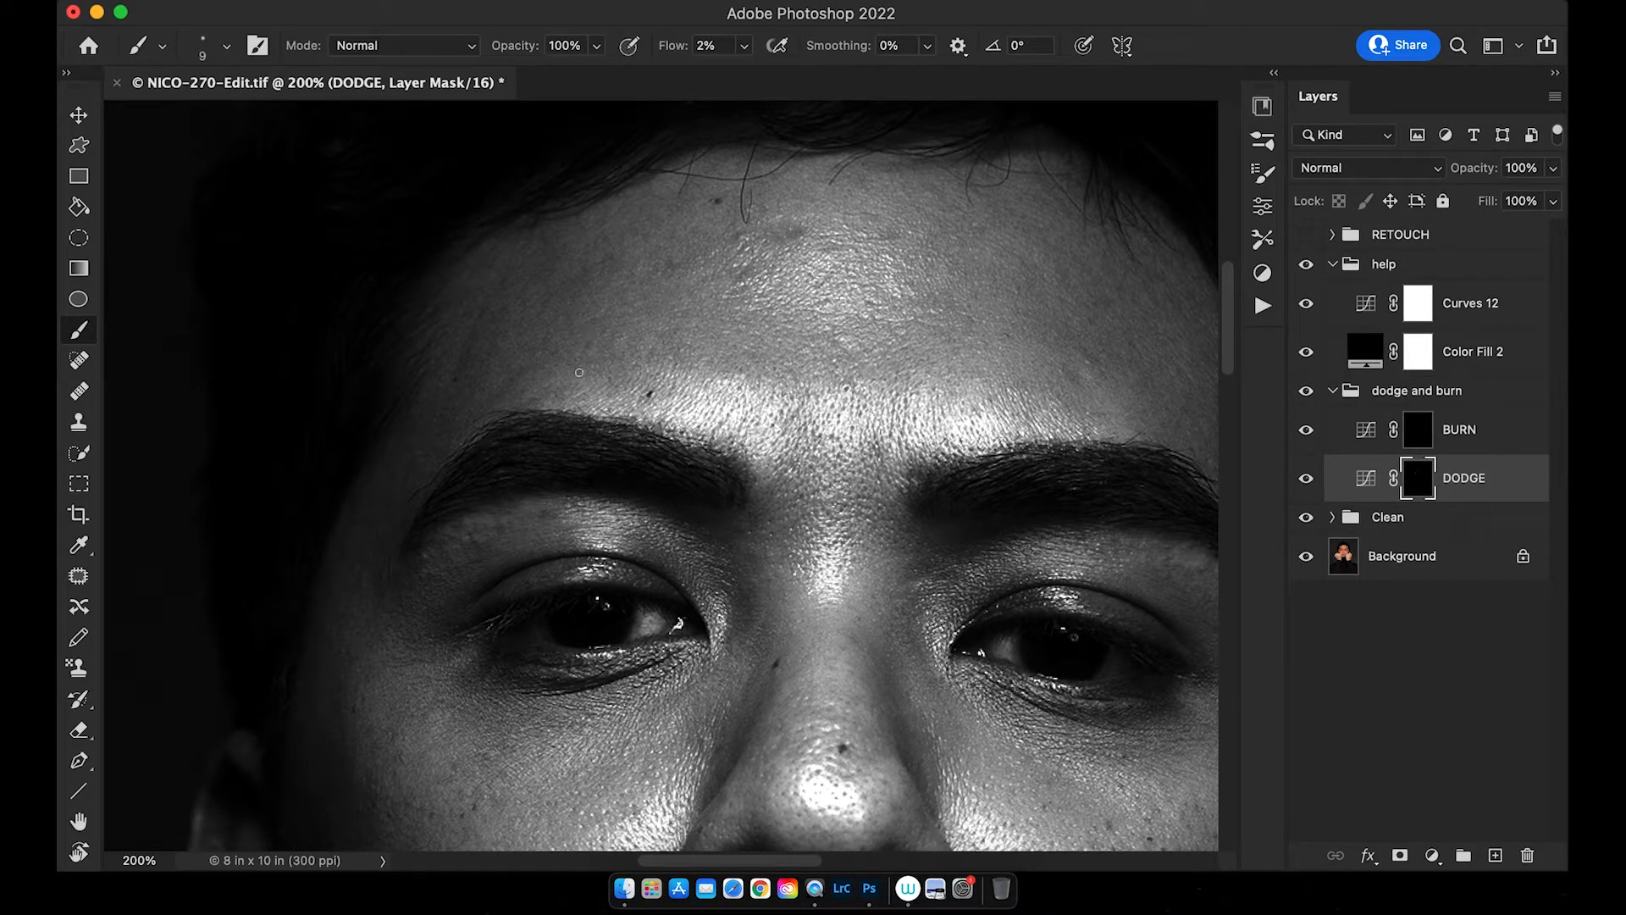
scroll(588, 352, left, 3)
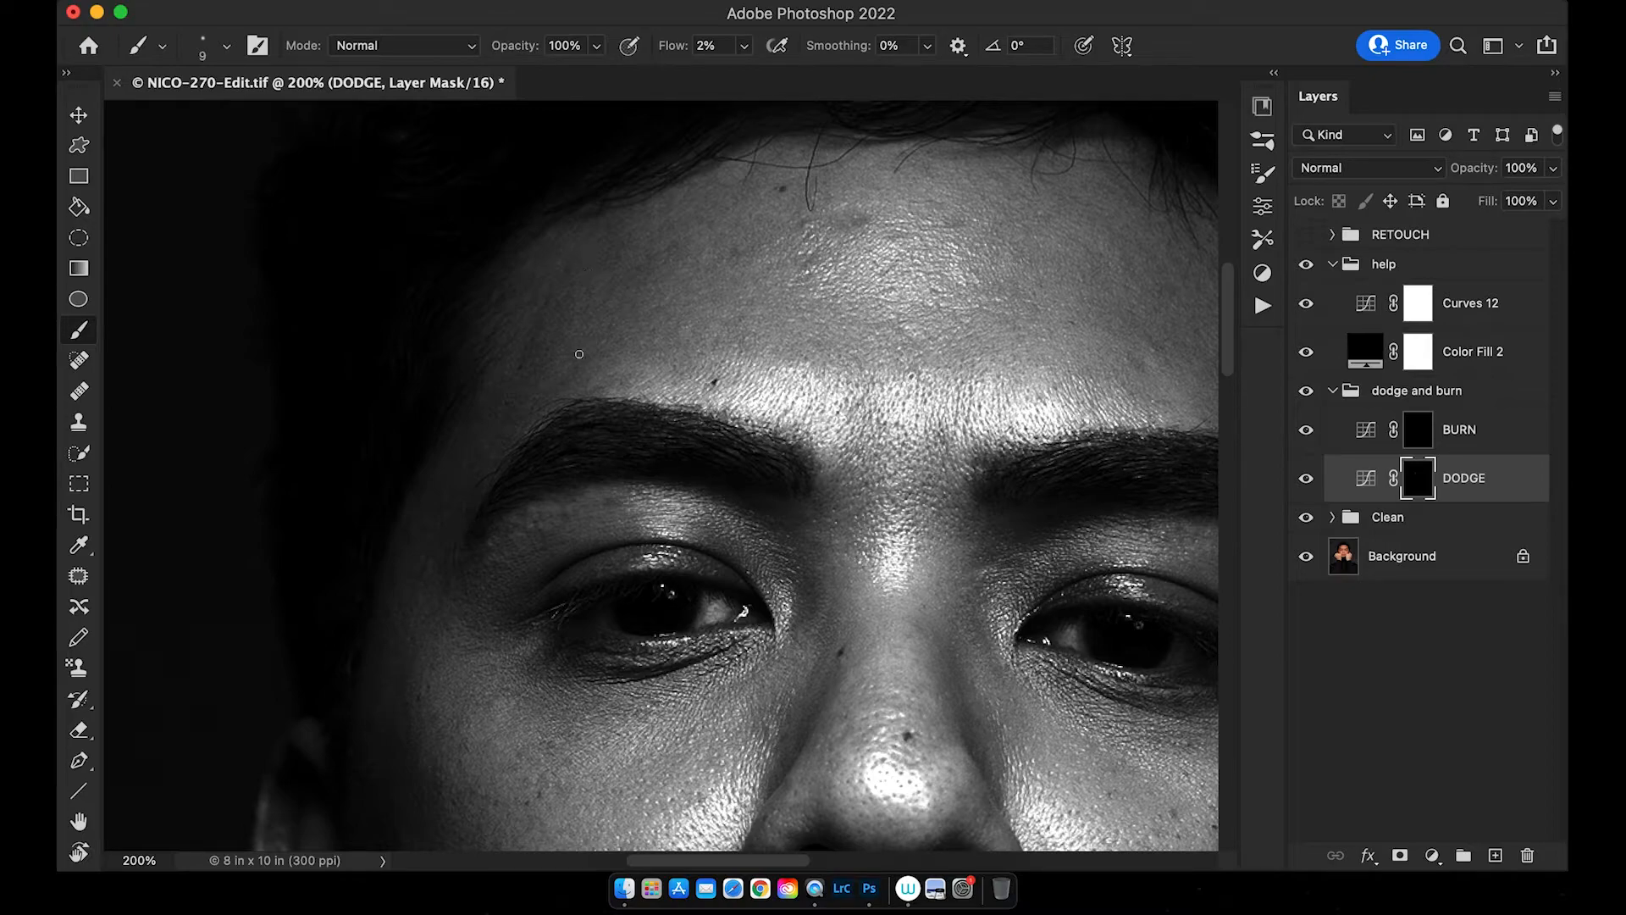
- Dodge the forehead and temple above the subject's right eyebrow with a brush up to 20 px, ending at 15 px
key(bracketright)
key(bracketleft)
key(bracketleft)
key(bracketright)
key(bracketright)
key(space)
drag(665, 334, 702, 331)
key(bracketright)
key(bracketright)
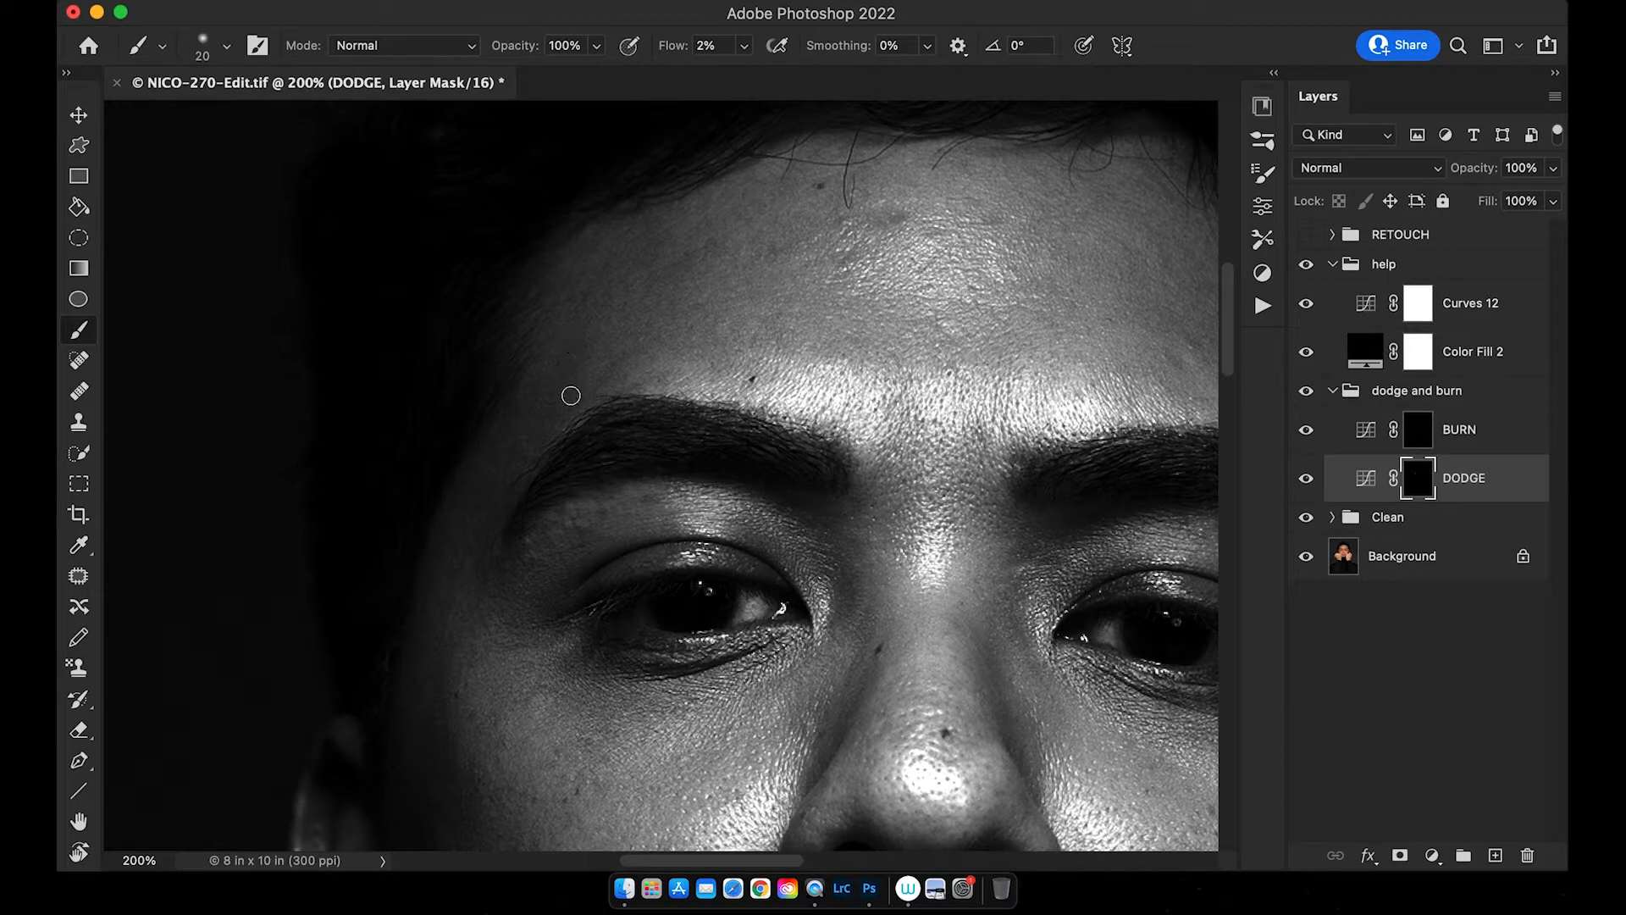
key(bracketleft)
- Compare the forehead with and without the DODGE layer
click(1306, 479)
click(1306, 479)
click(1307, 481)
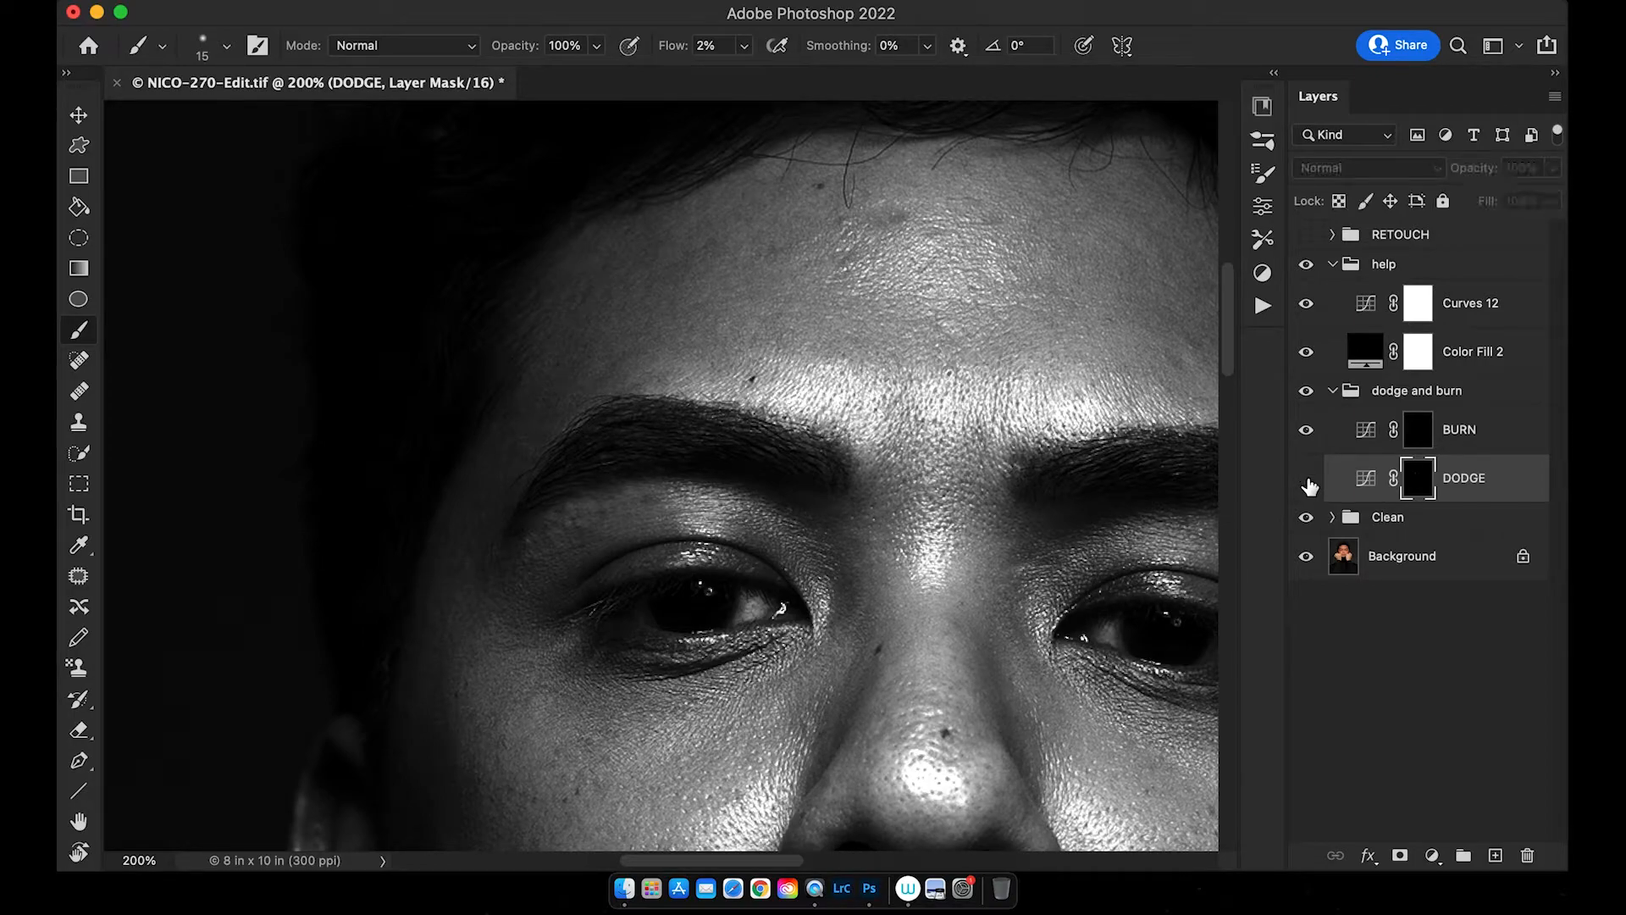
click(1307, 481)
click(1307, 480)
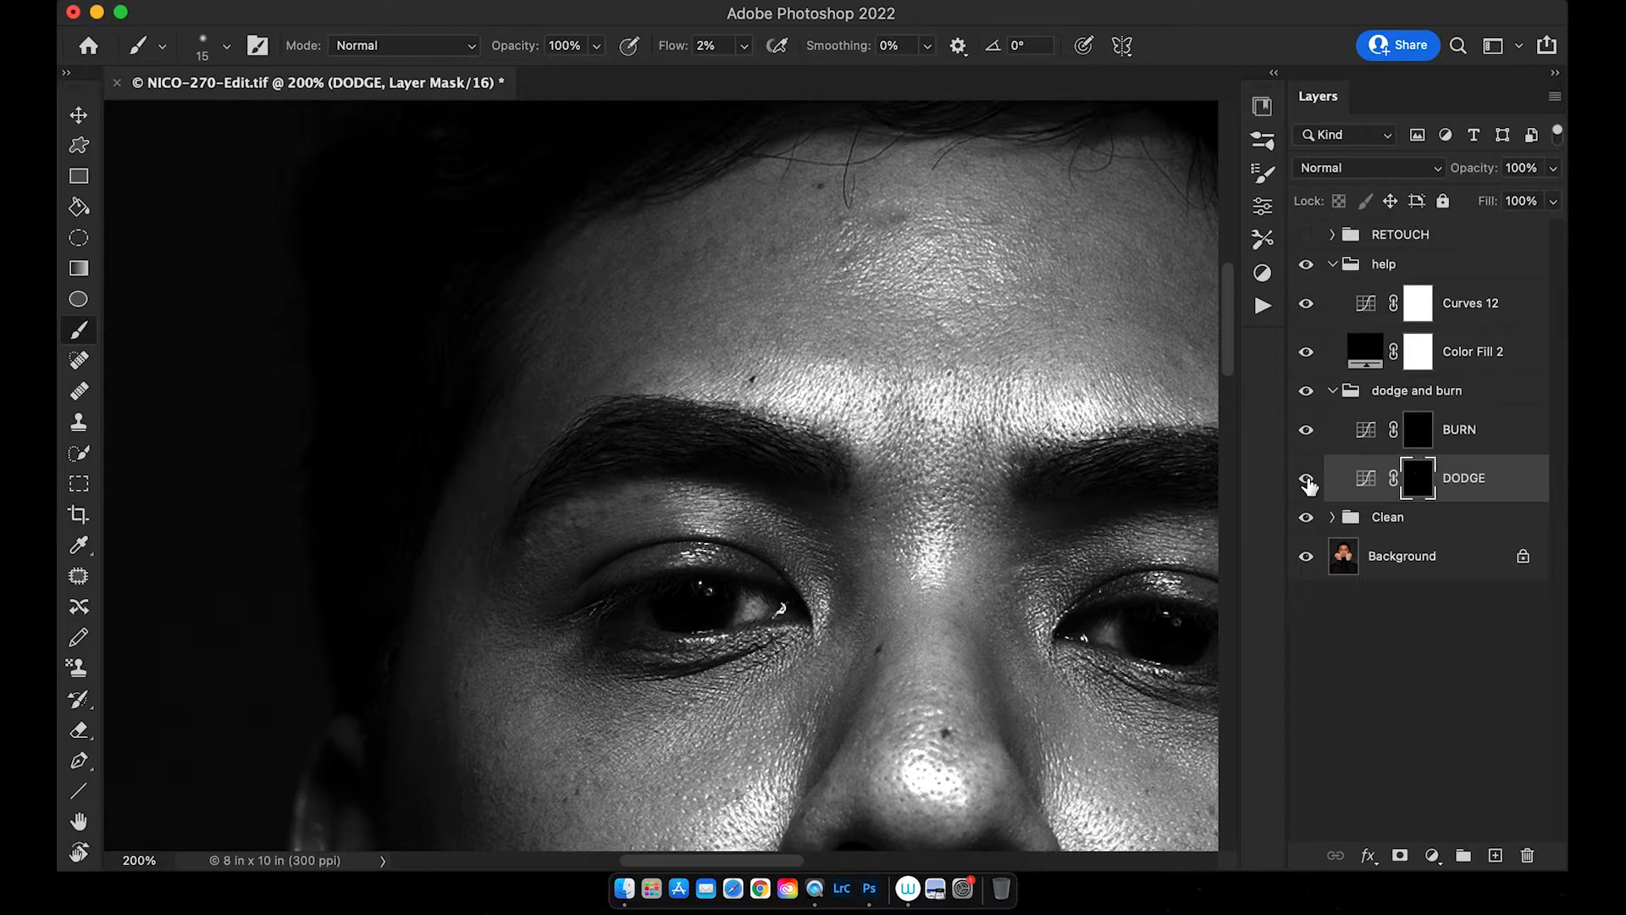
- Reduce the brush to 9 px and examine the eyes, nose, cheeks and whole face for remaining uneven tones
key(bracketleft)
scroll(636, 381, down, 2)
scroll(615, 346, down, 2)
key(bracketleft)
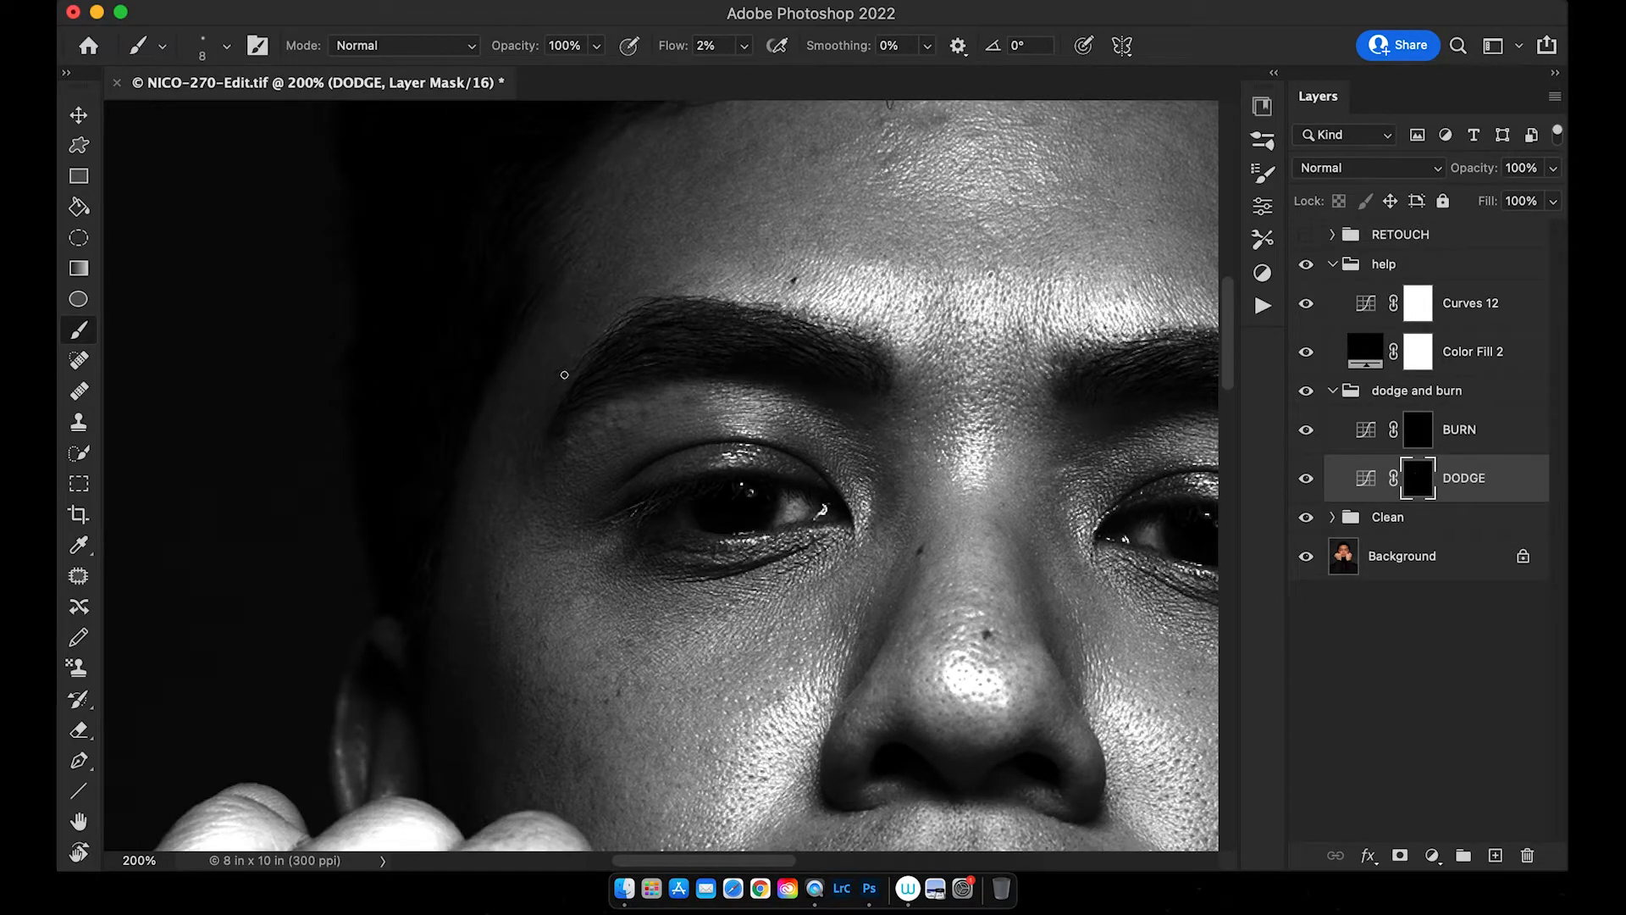
scroll(592, 423, down, 6)
key(bracketright)
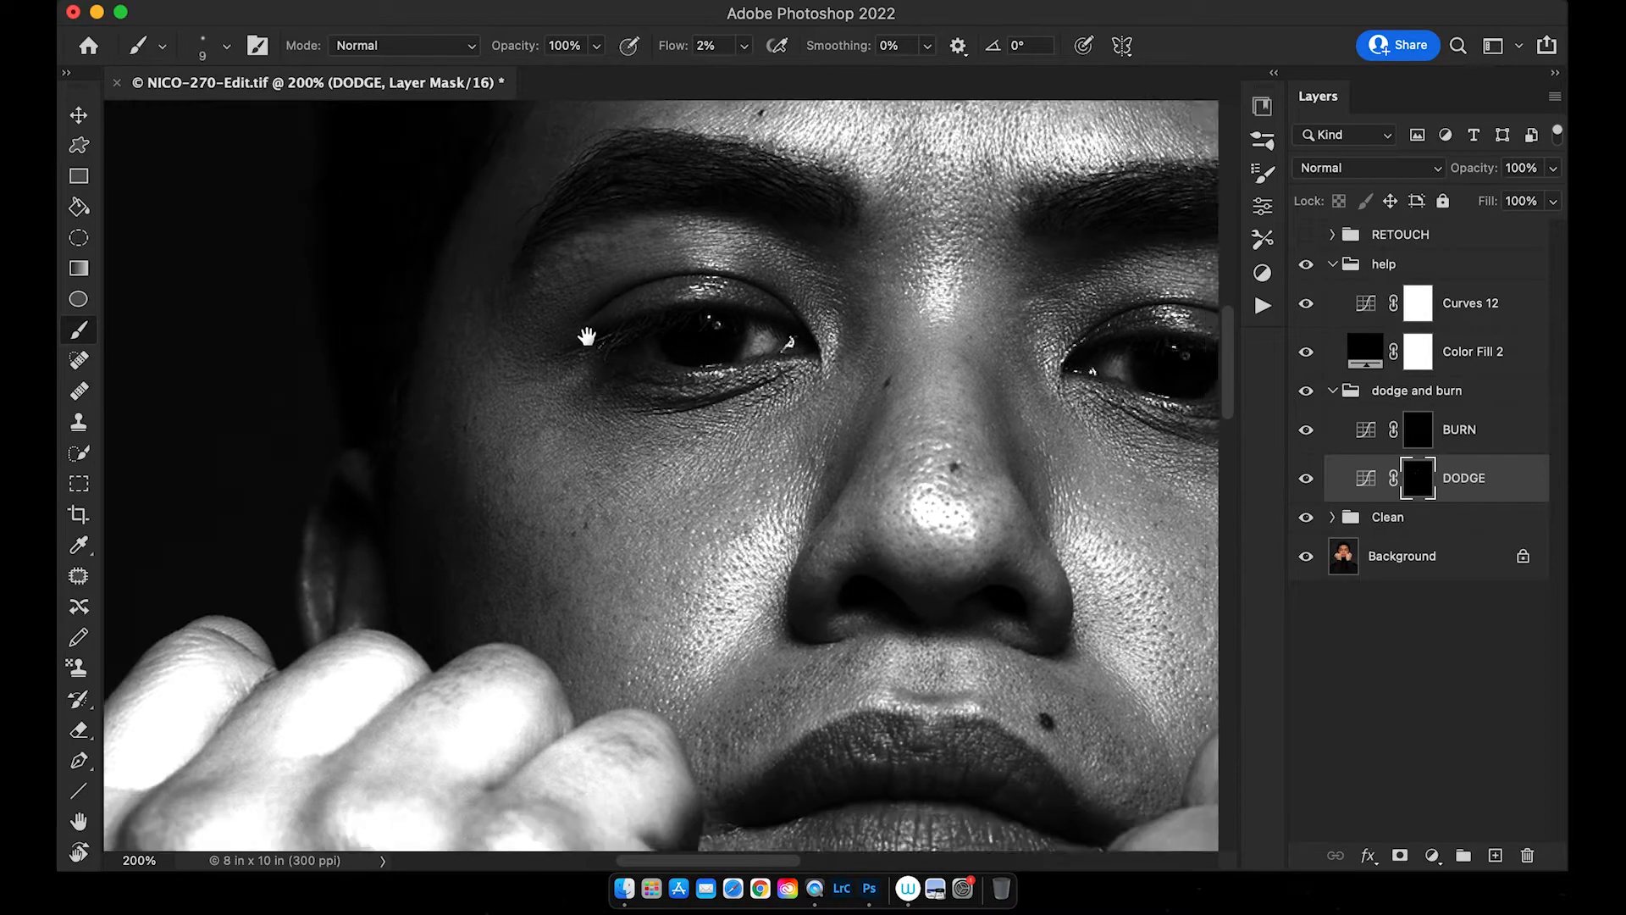
scroll(623, 403, down, 6)
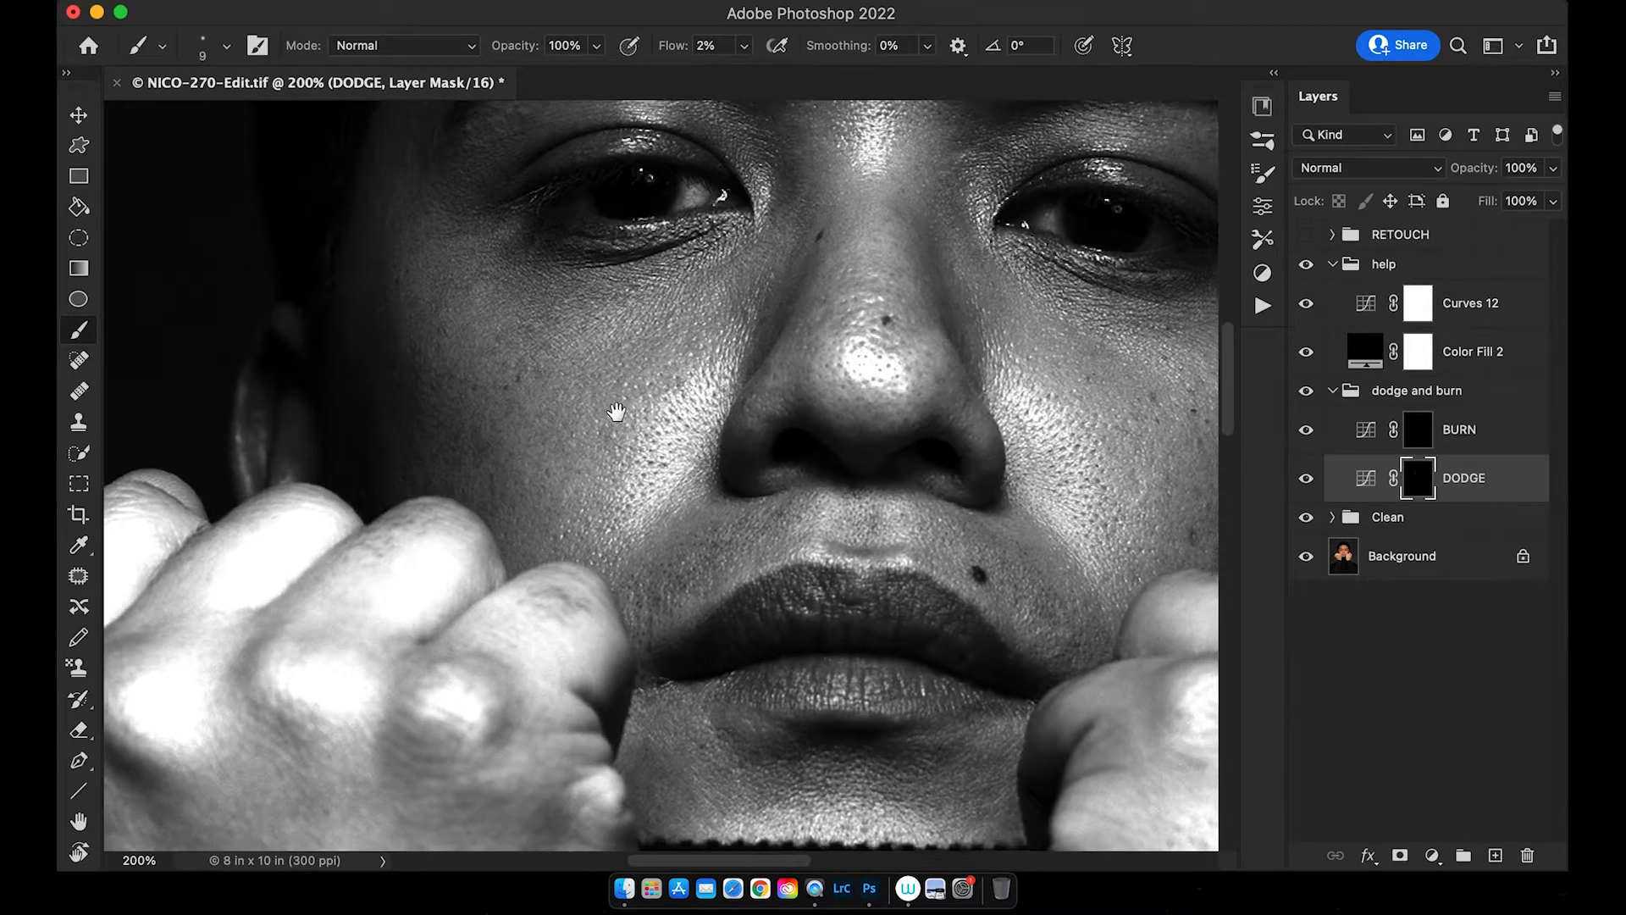
scroll(616, 413, right, 8)
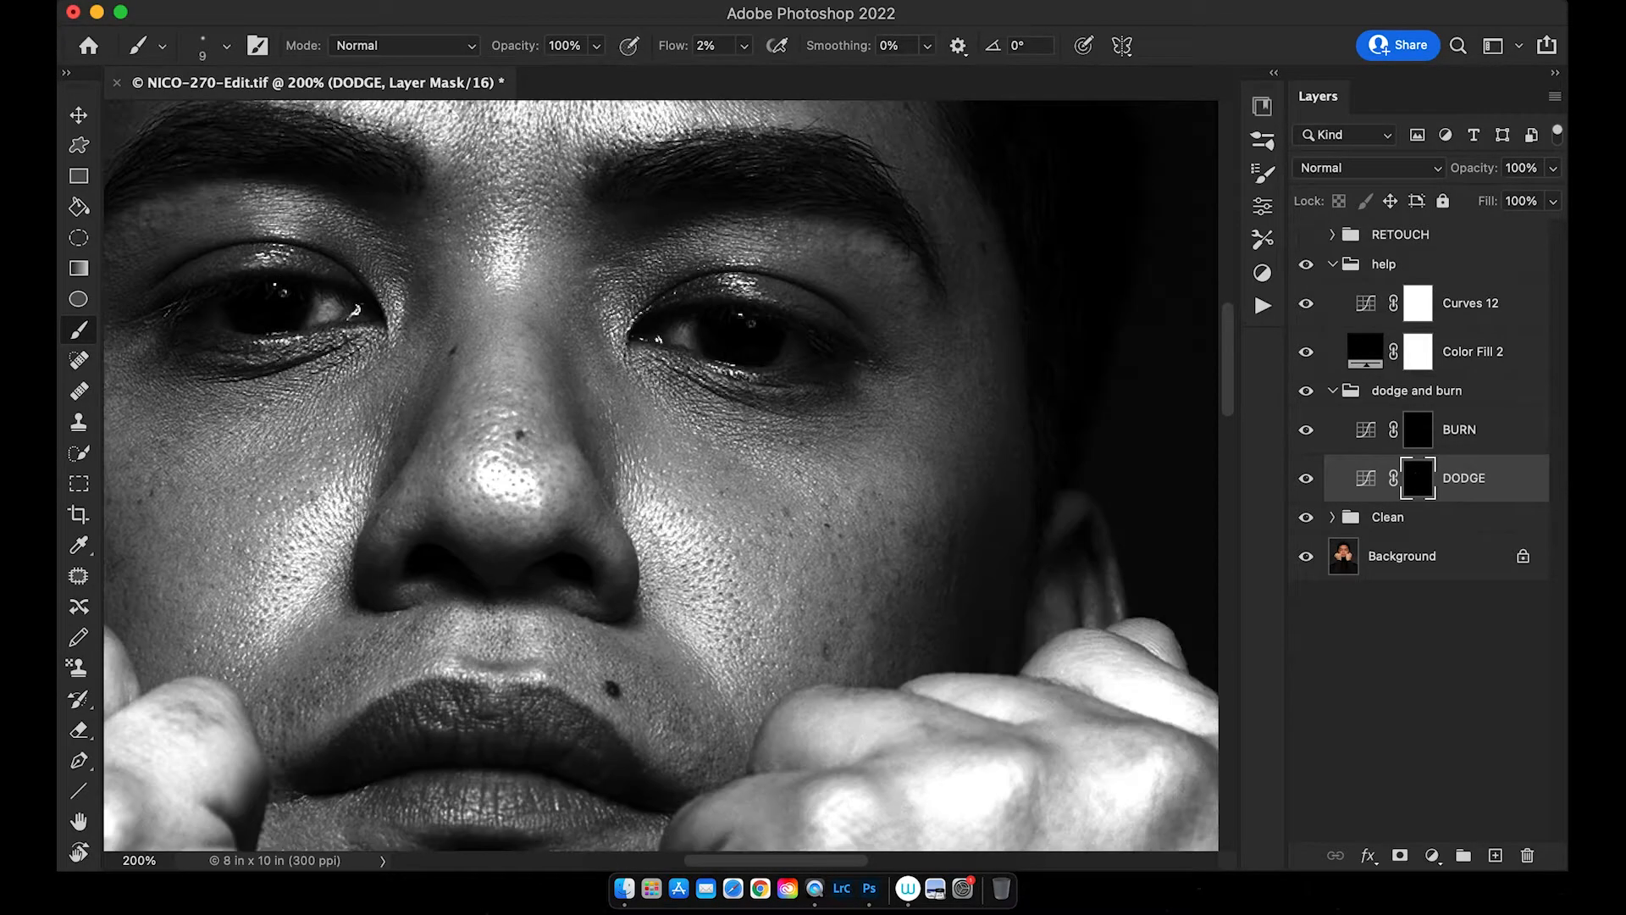
scroll(636, 351, down, 3)
scroll(726, 363, up, 3)
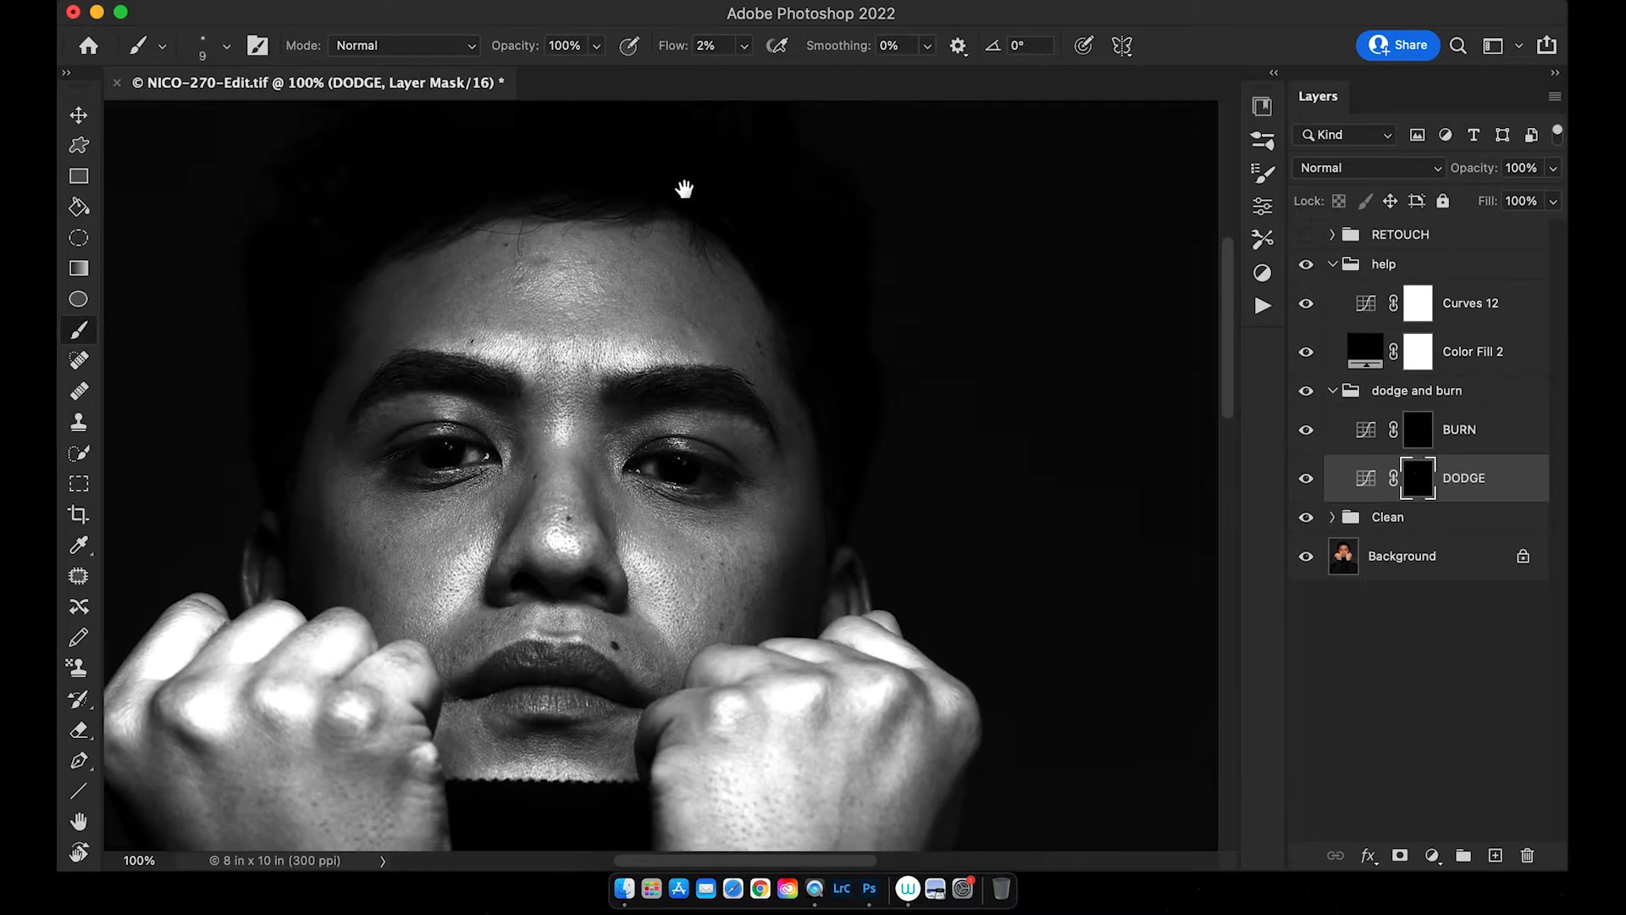
drag(554, 283, 599, 310)
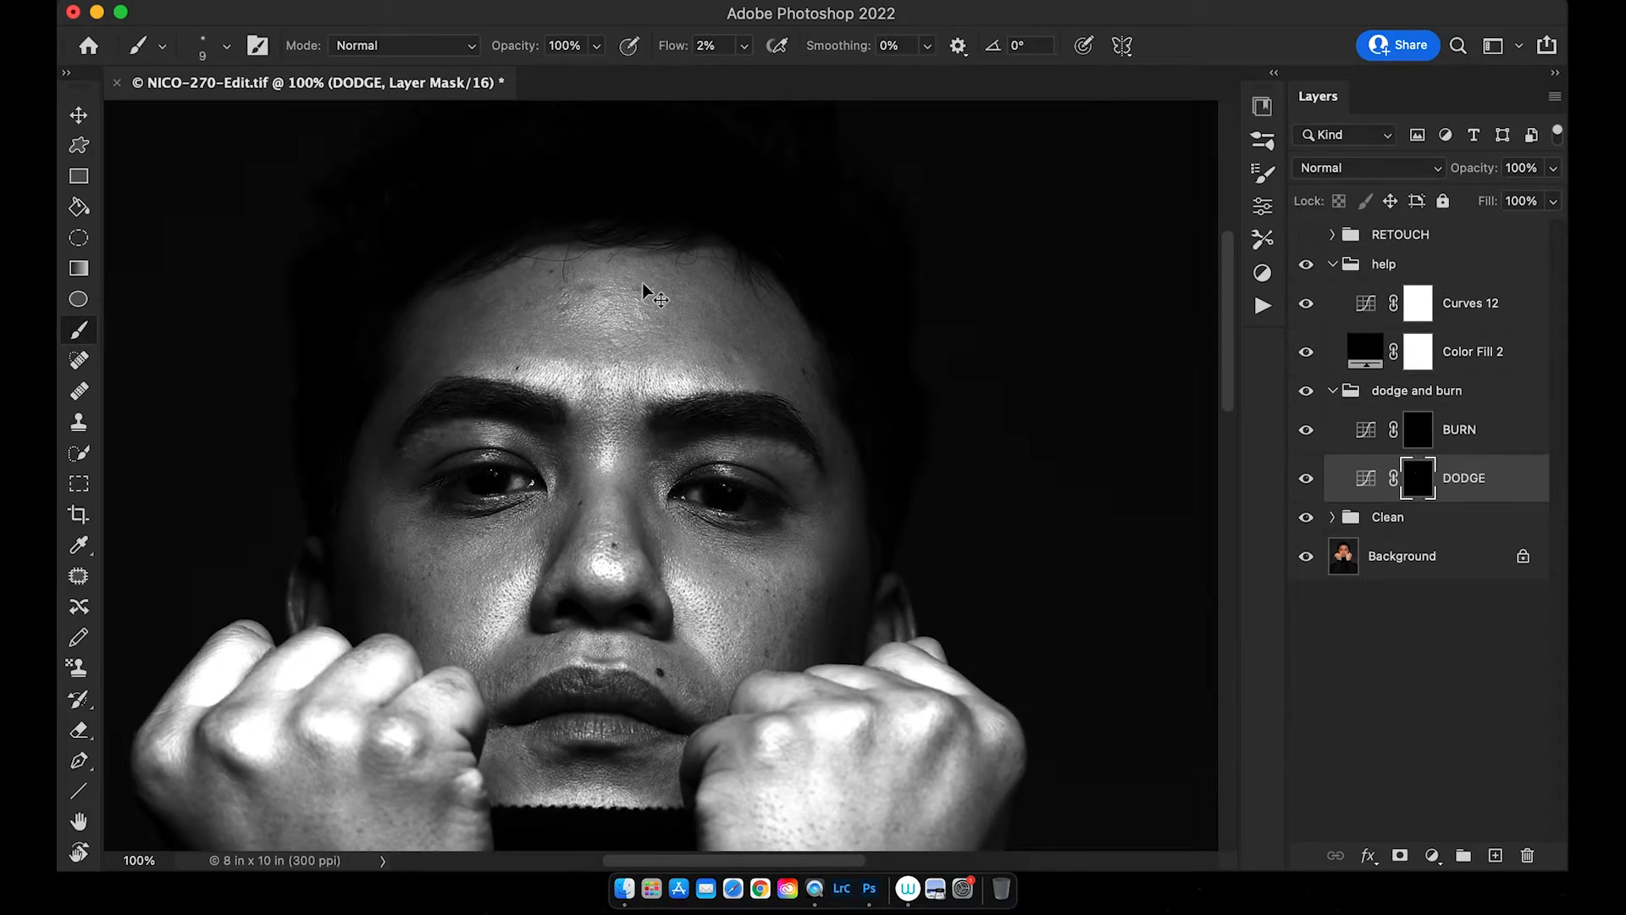
- Dodge the fine dark spots across the middle of the forehead with a 7 to 10 px brush
scroll(642, 282, up, 3)
drag(586, 196, 609, 241)
key(bracketright)
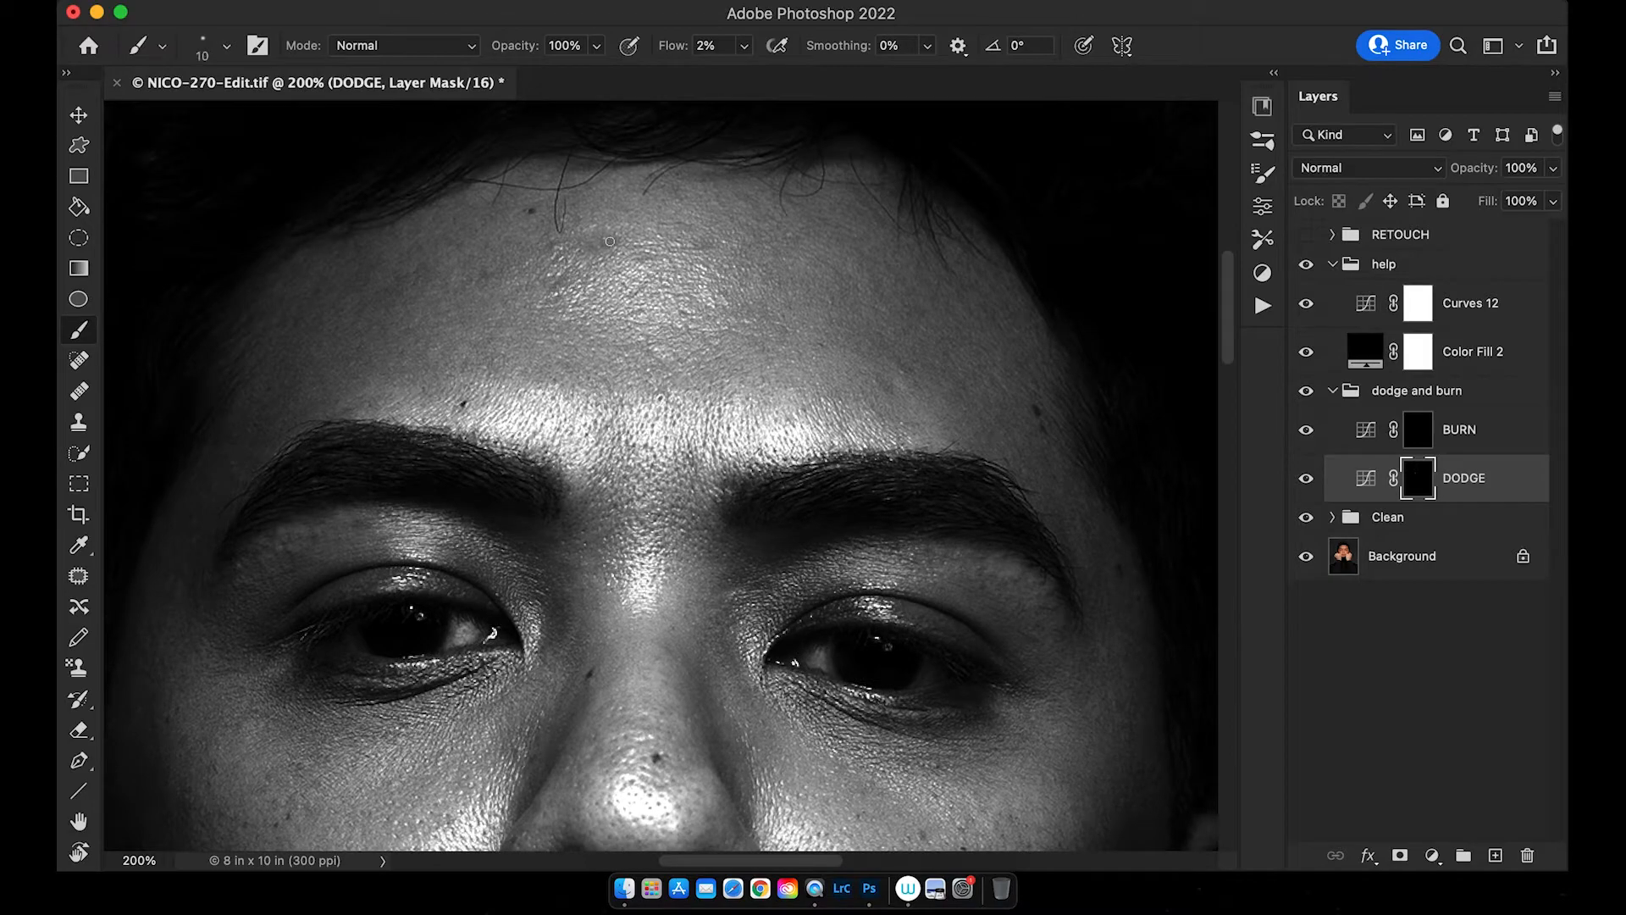
key(bracketleft)
key(bracketleft)
key(bracketleft)
drag(534, 293, 566, 299)
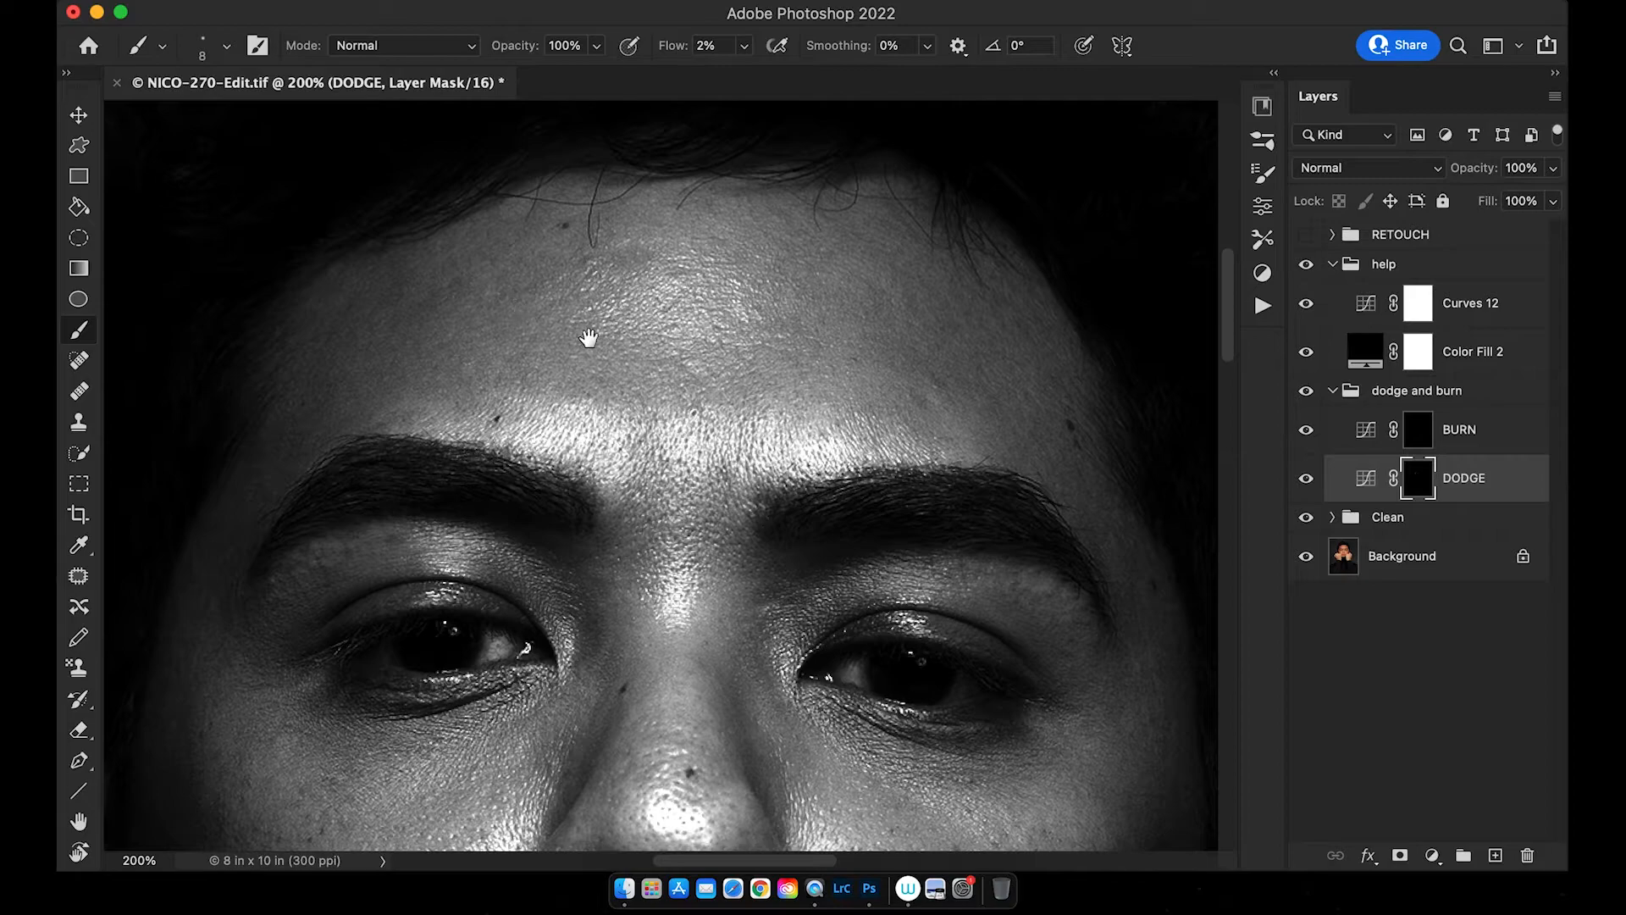
scroll(581, 334, down, 2)
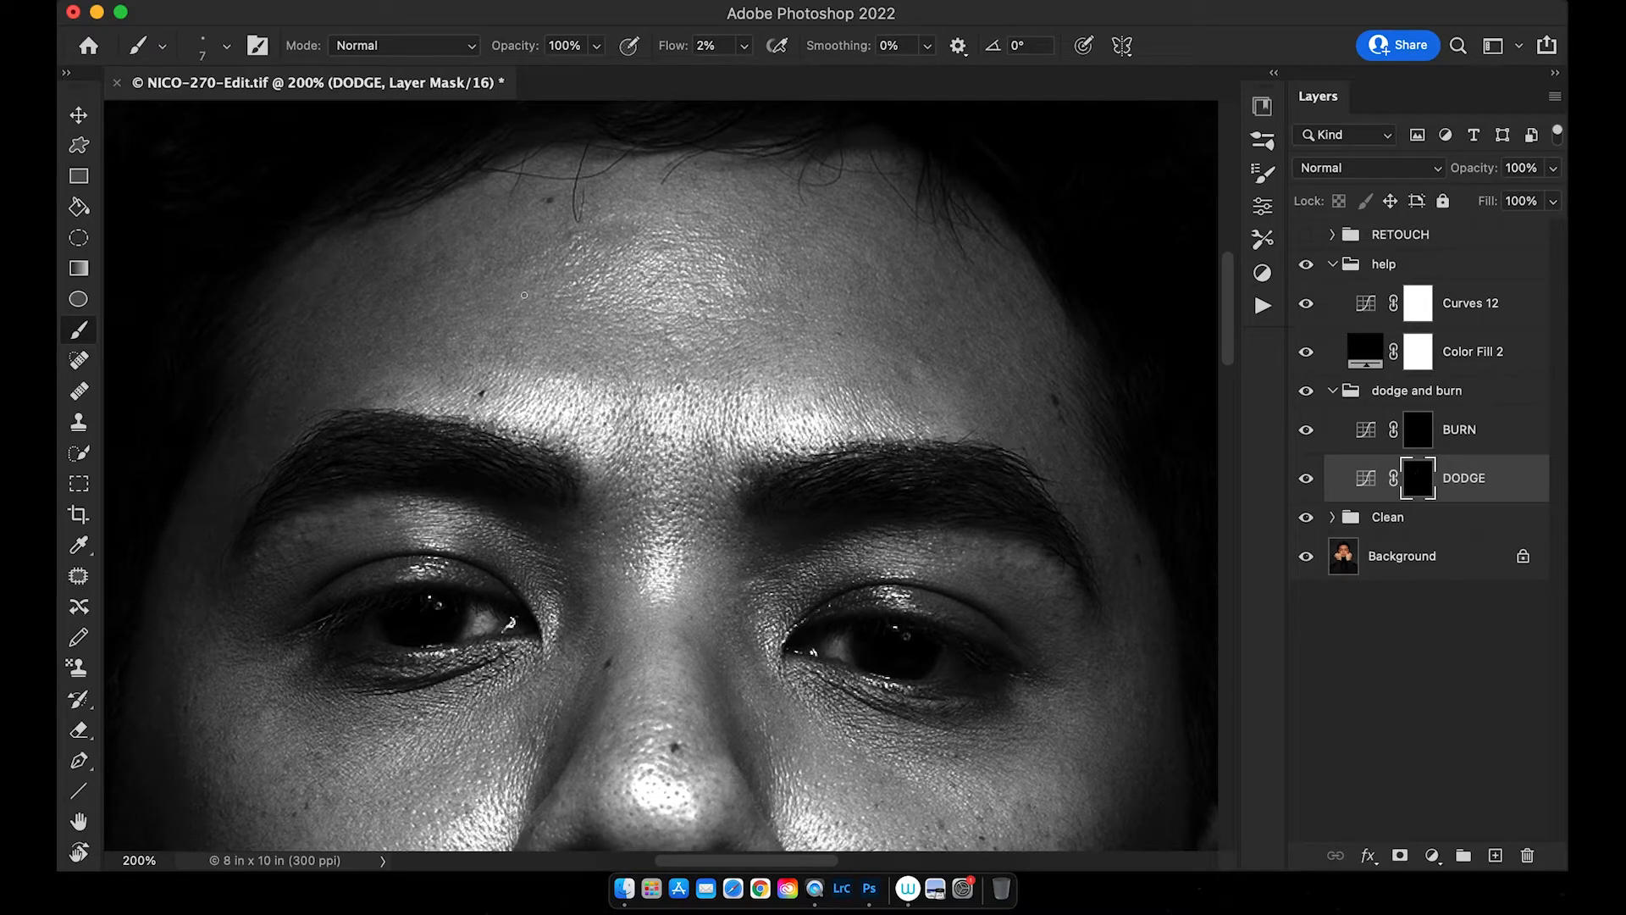
- Dodge the forehead above the subject's left eyebrow with a 9 px brush
scroll(712, 335, right, 6)
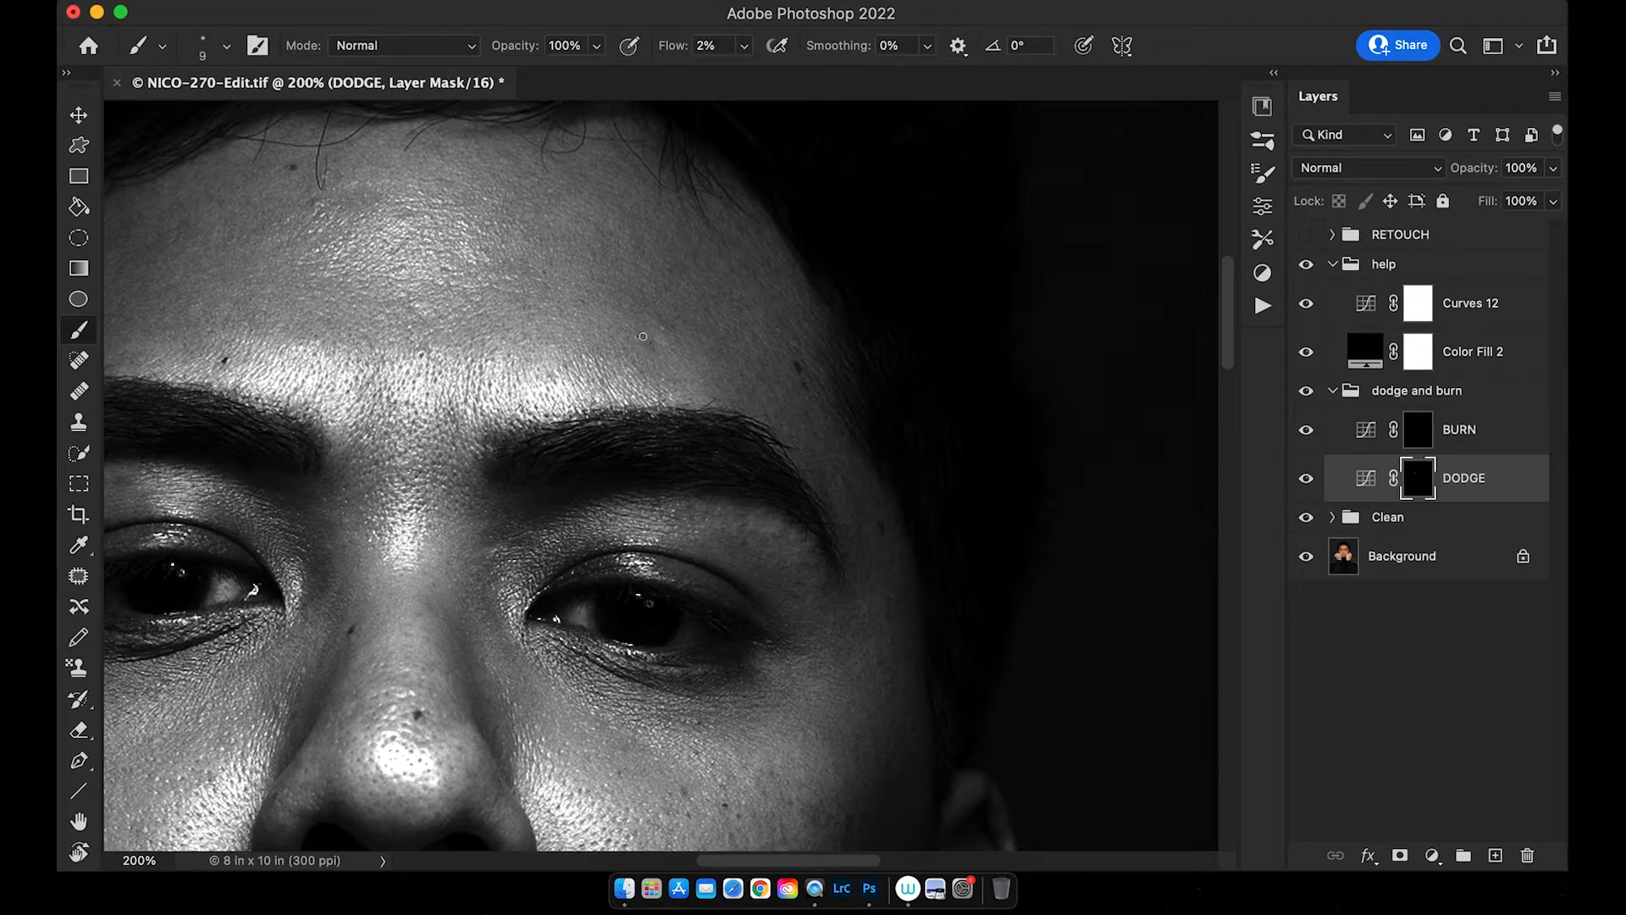
scroll(718, 334, right, 2)
scroll(718, 334, up, 1)
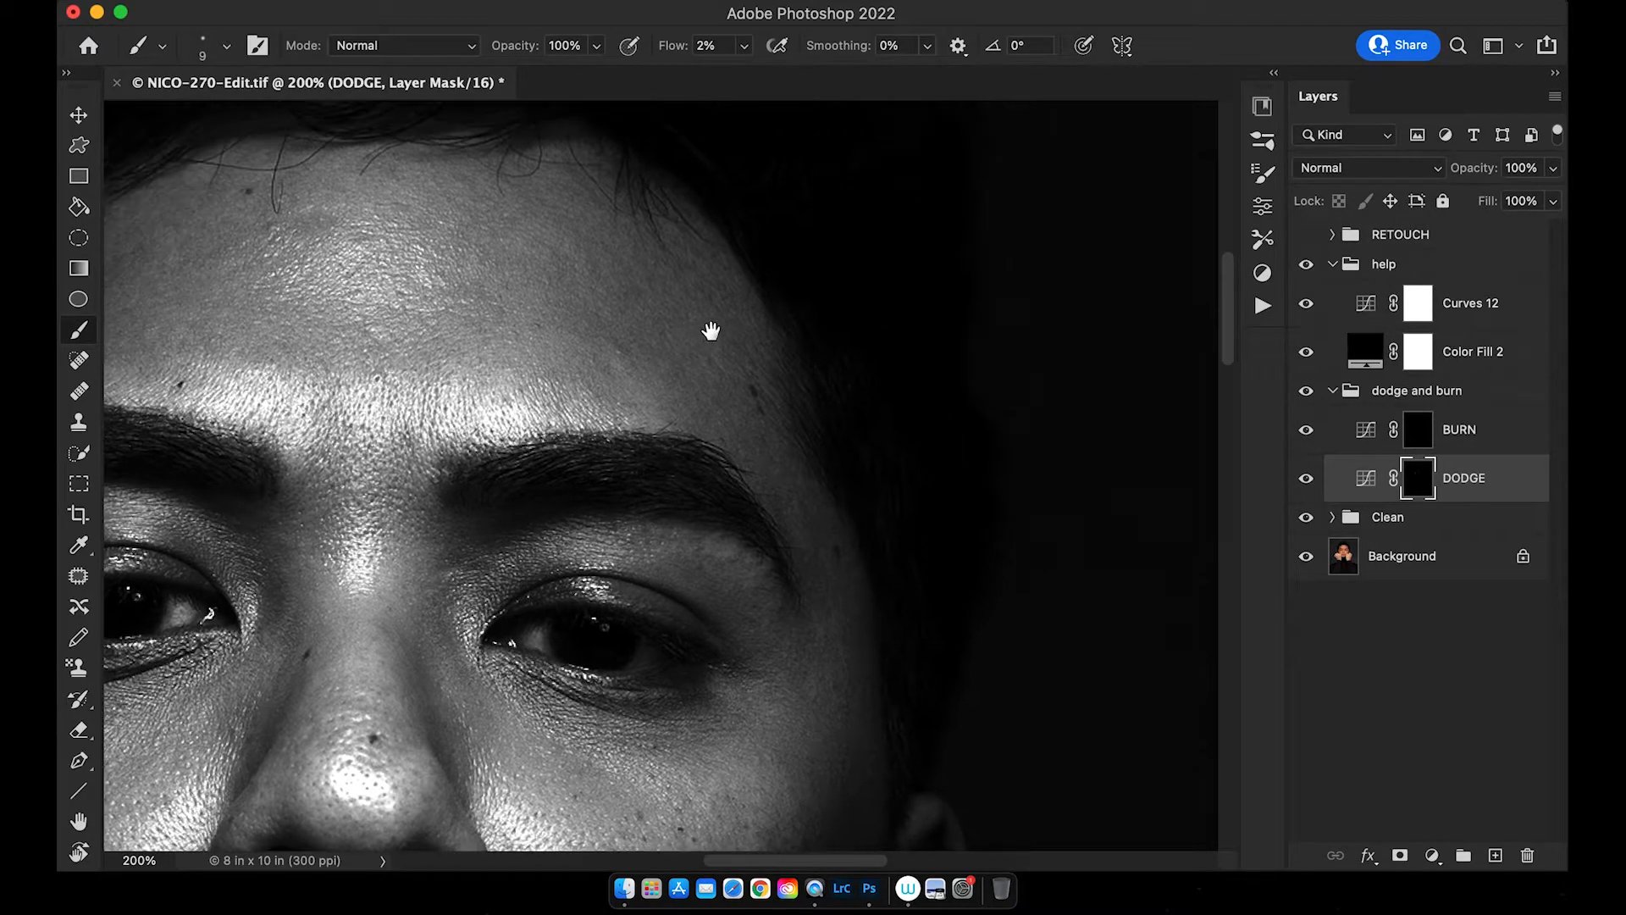
- On the BURN layer mask, darken the small bright spots above the outer end of the subject's left eyebrow with a 4 to 6 px brush
key(alt+bracketright)
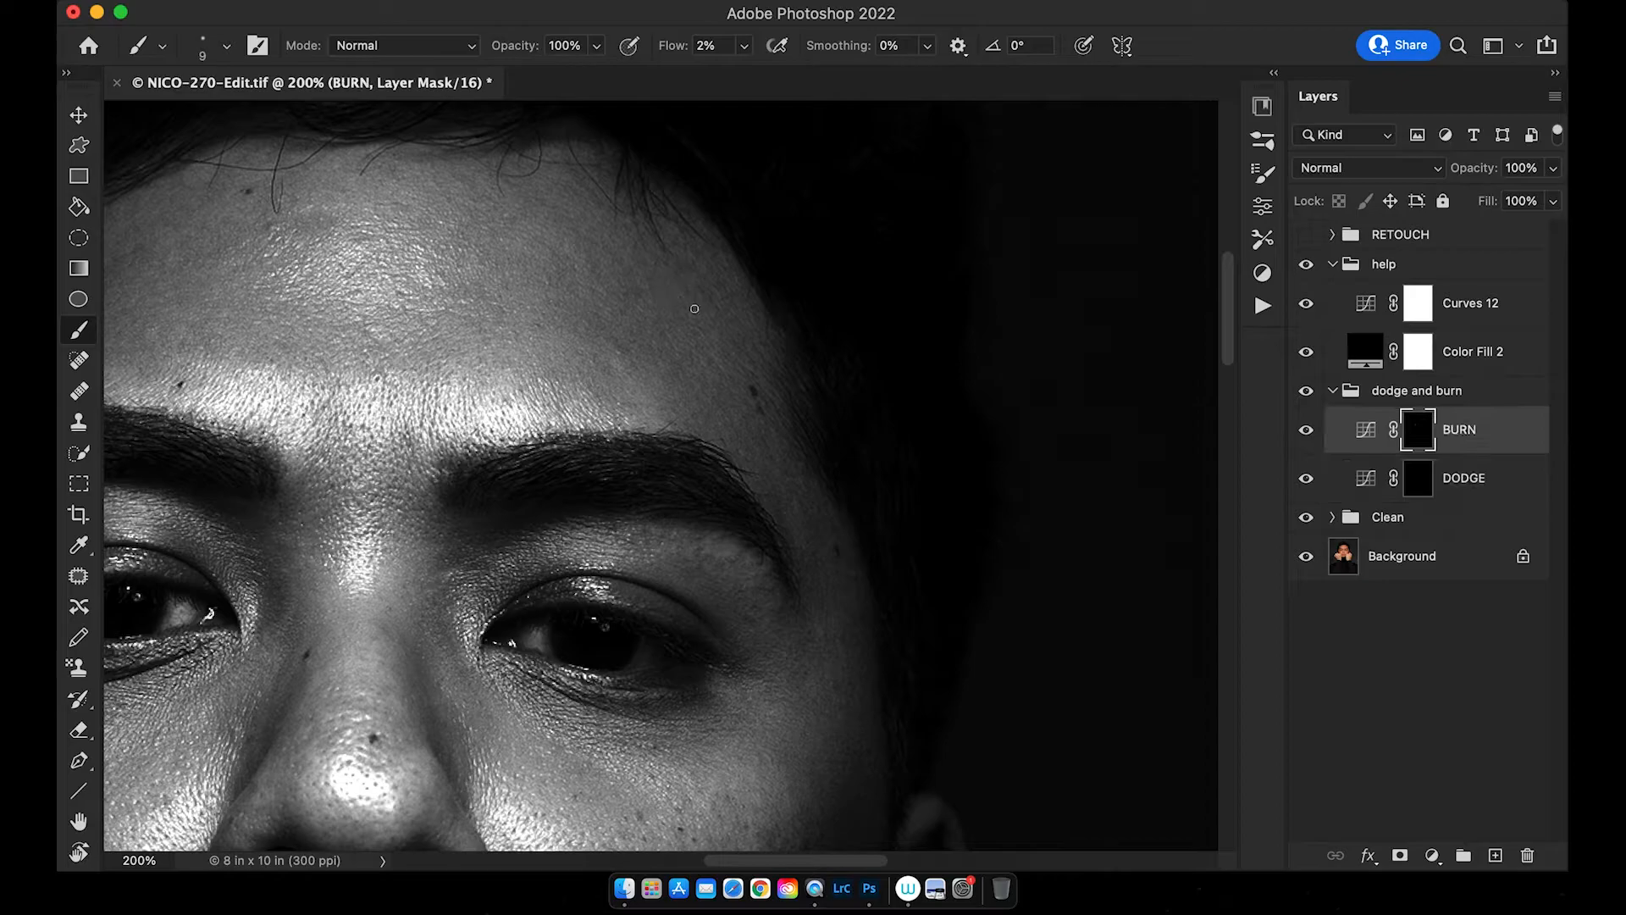
key(r)
mouse_move(657, 236)
mouse_down()
mouse_move(861, 338)
mouse_move(747, 403)
mouse_up()
scroll(719, 369, up, 5)
key(bracketleft)
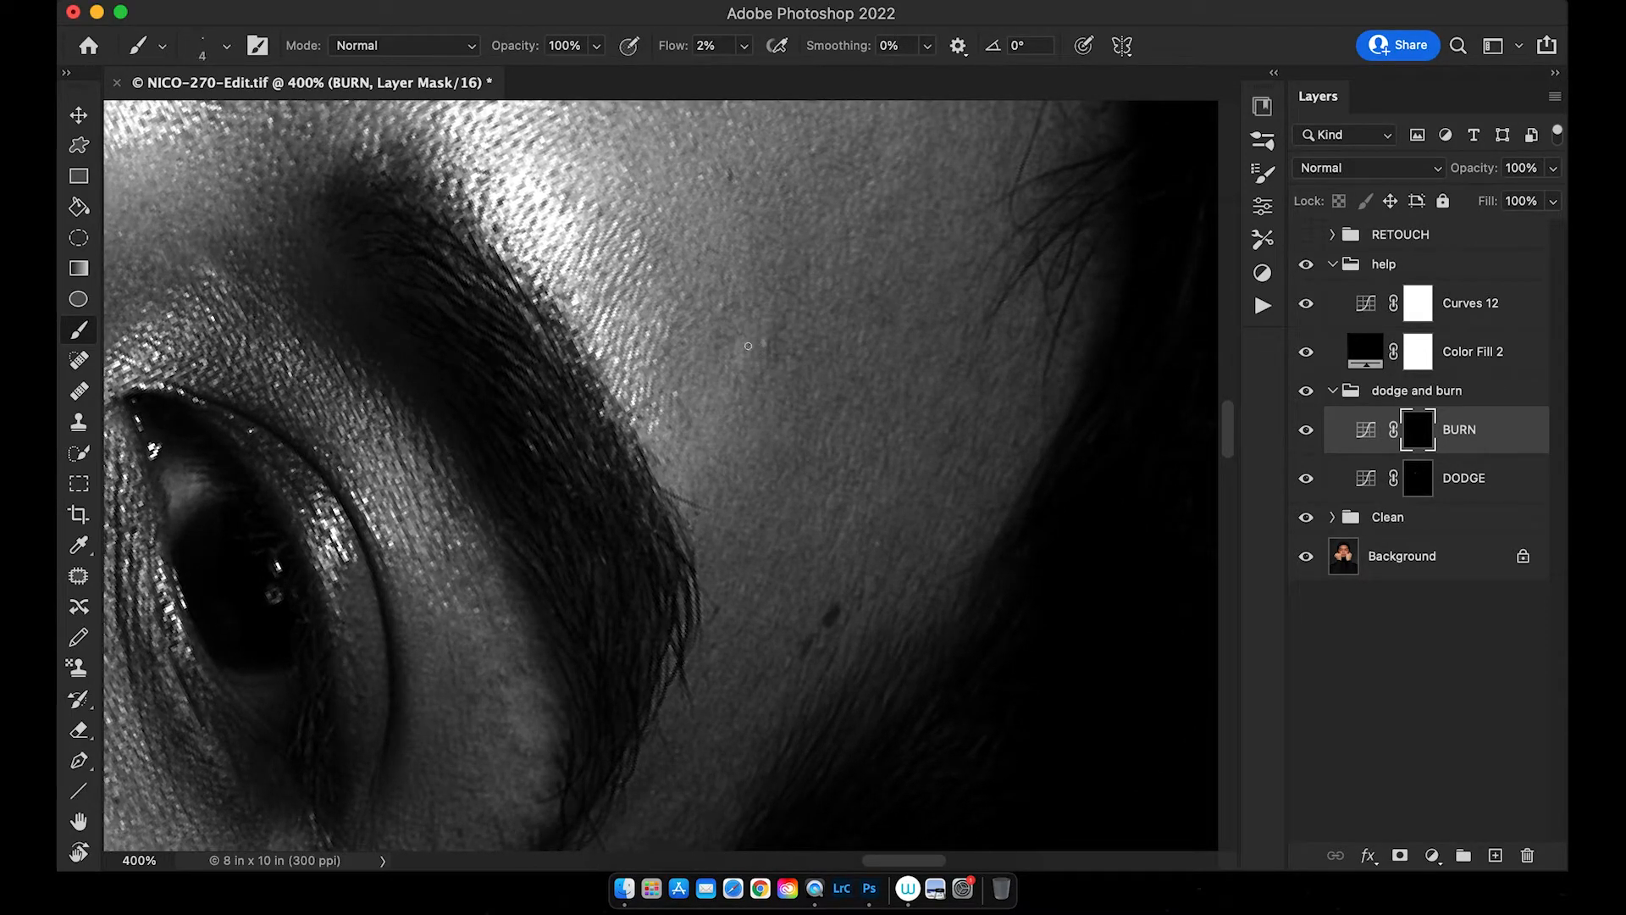
scroll(762, 360, down, 3)
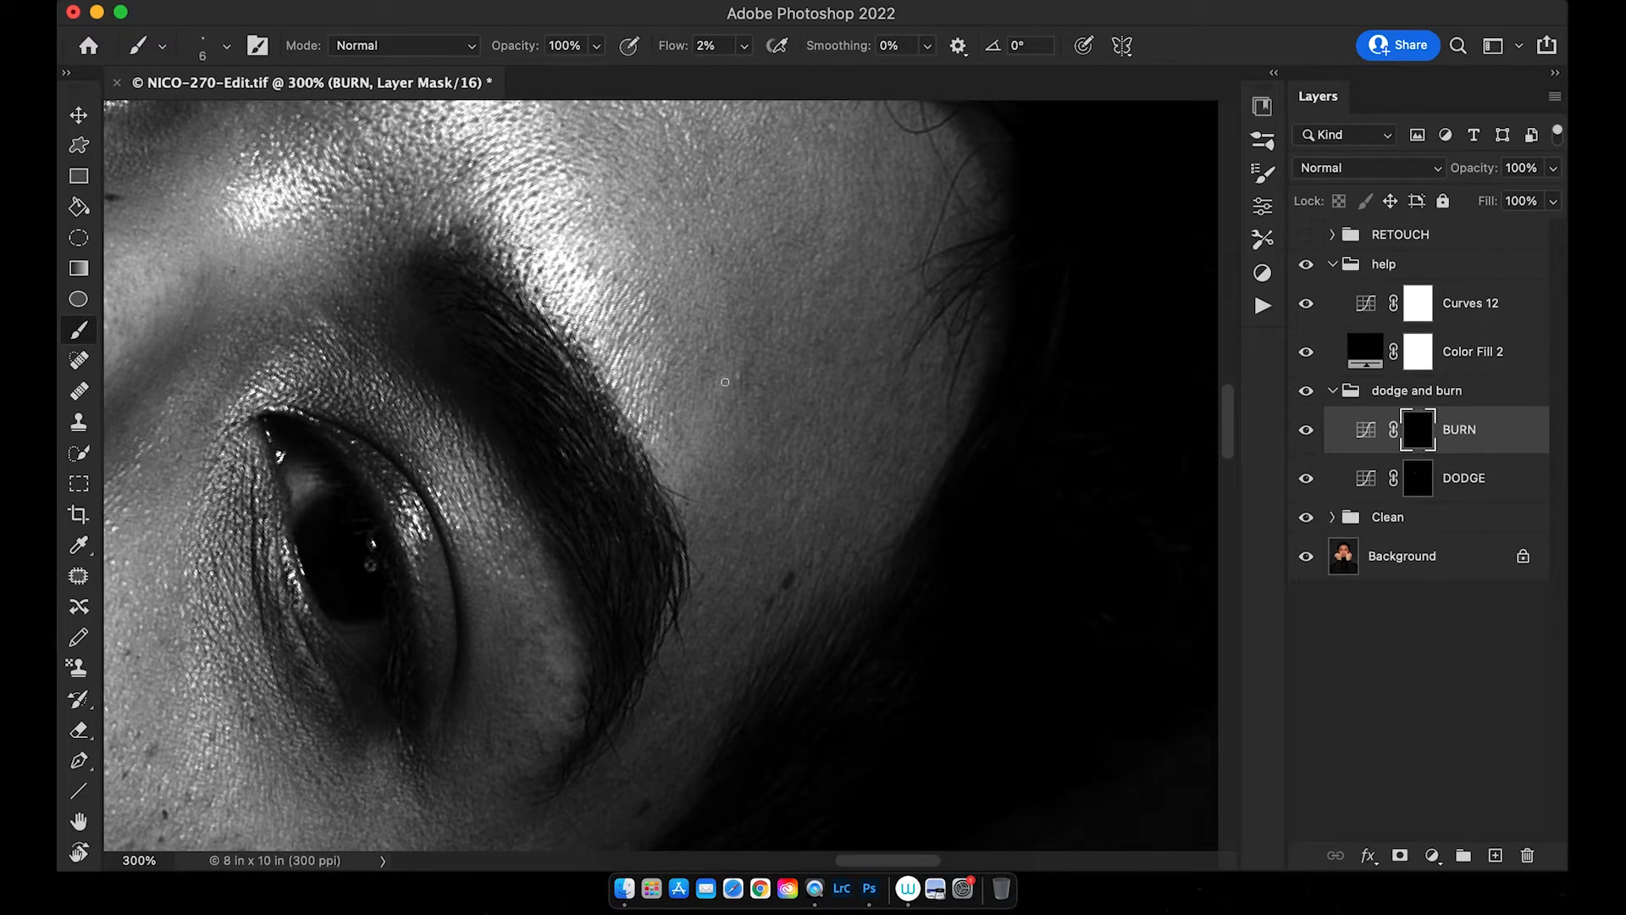
key(r)
drag(790, 344, 726, 273)
scroll(720, 275, down, 2)
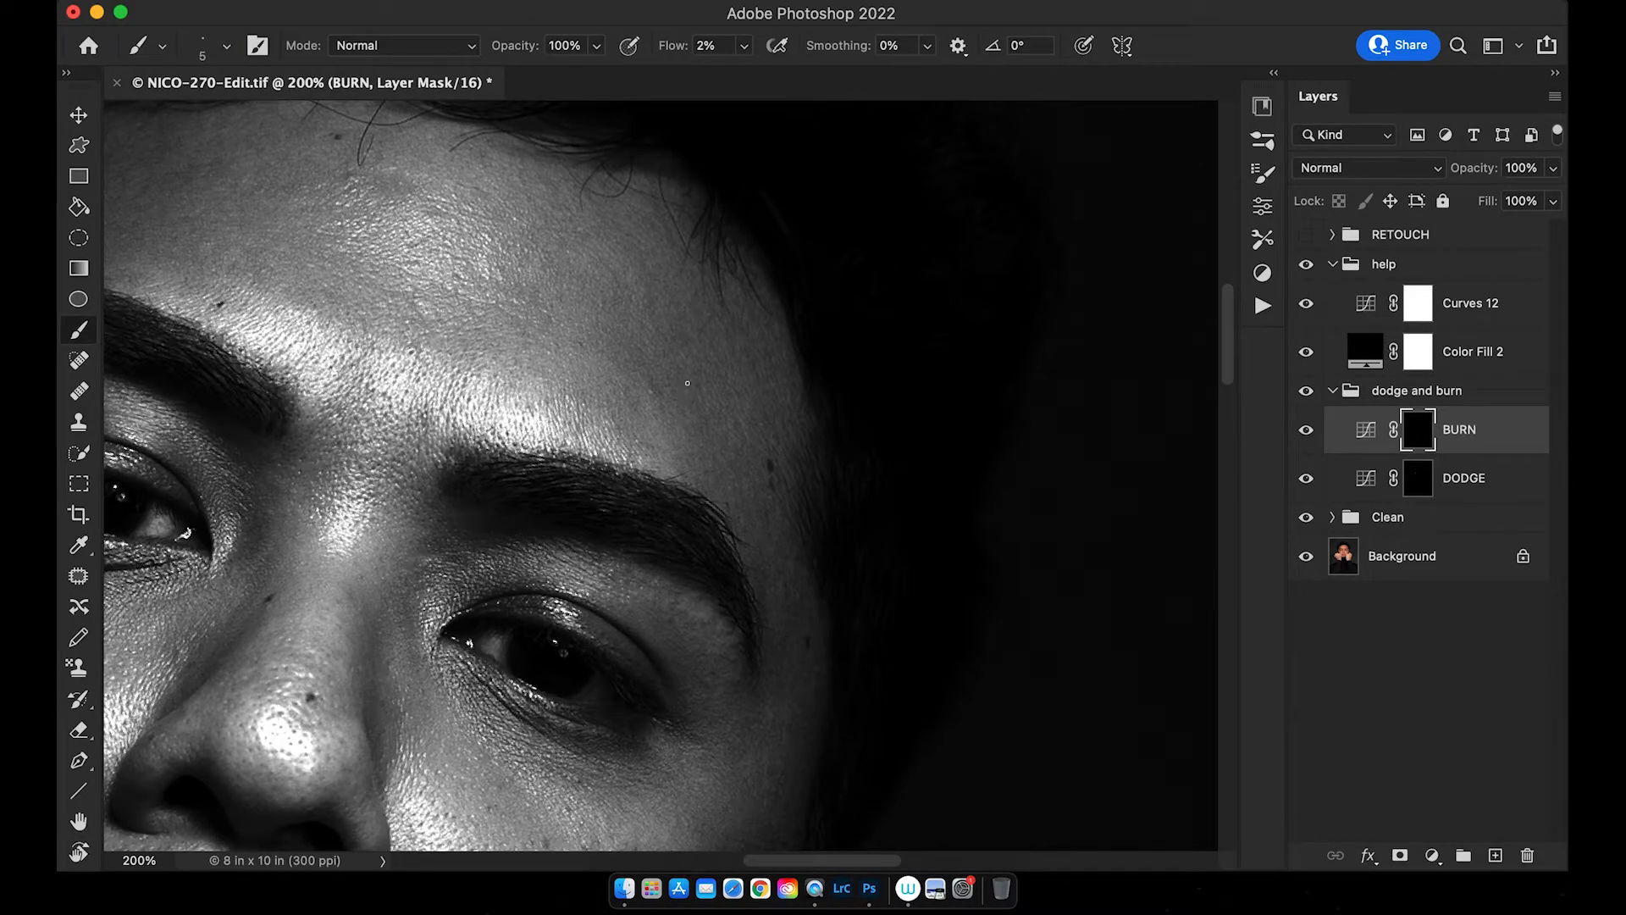
- Return to the DODGE layer mask and lighten the forehead near the subject's left temple with a 9 to 10 px brush
key(alt+bracketleft)
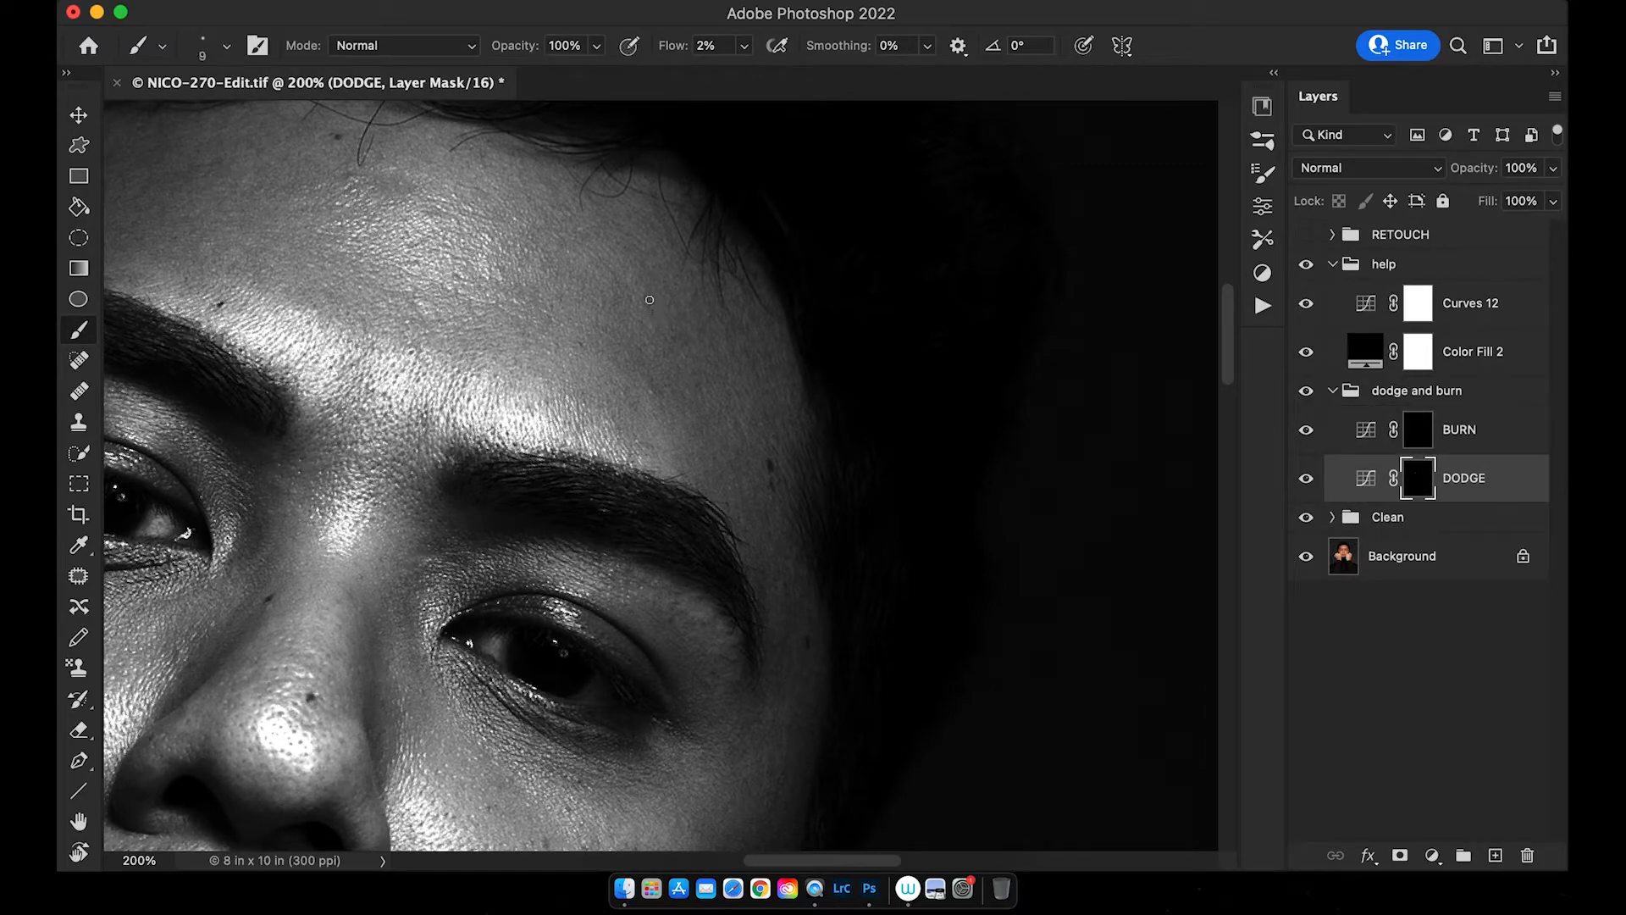
key(bracketright)
key(bracketleft)
key(bracketright)
scroll(701, 368, down, 1)
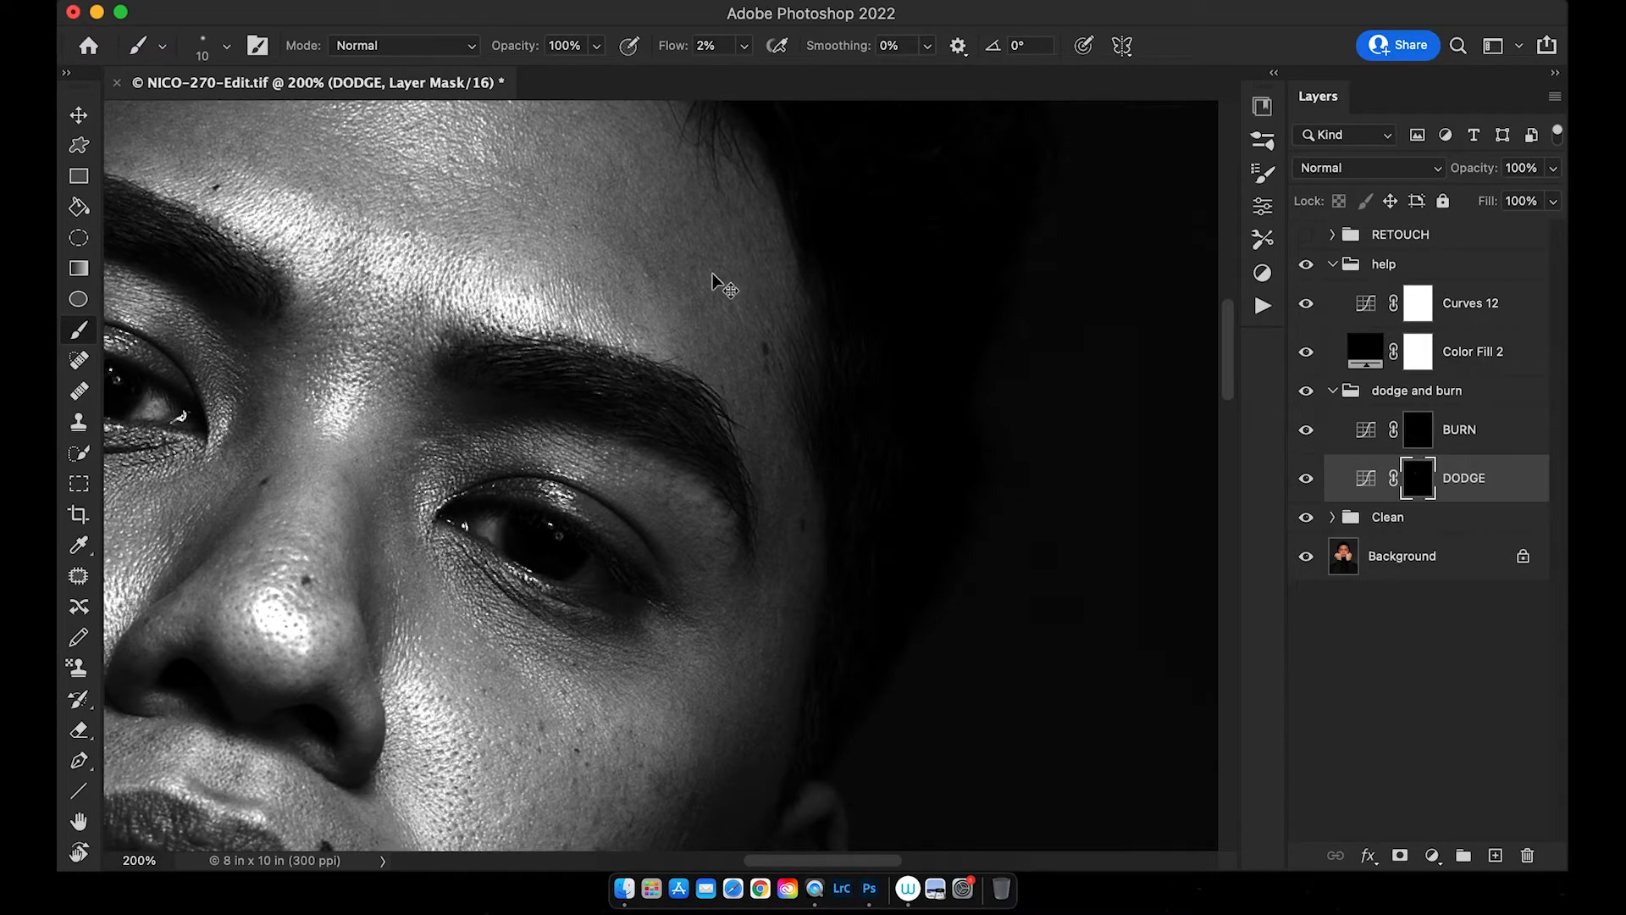
- Dodge the larger uneven areas around the subject's left eye and temple at 100% zoom with a brush up to 25 px
scroll(627, 411, down, 4)
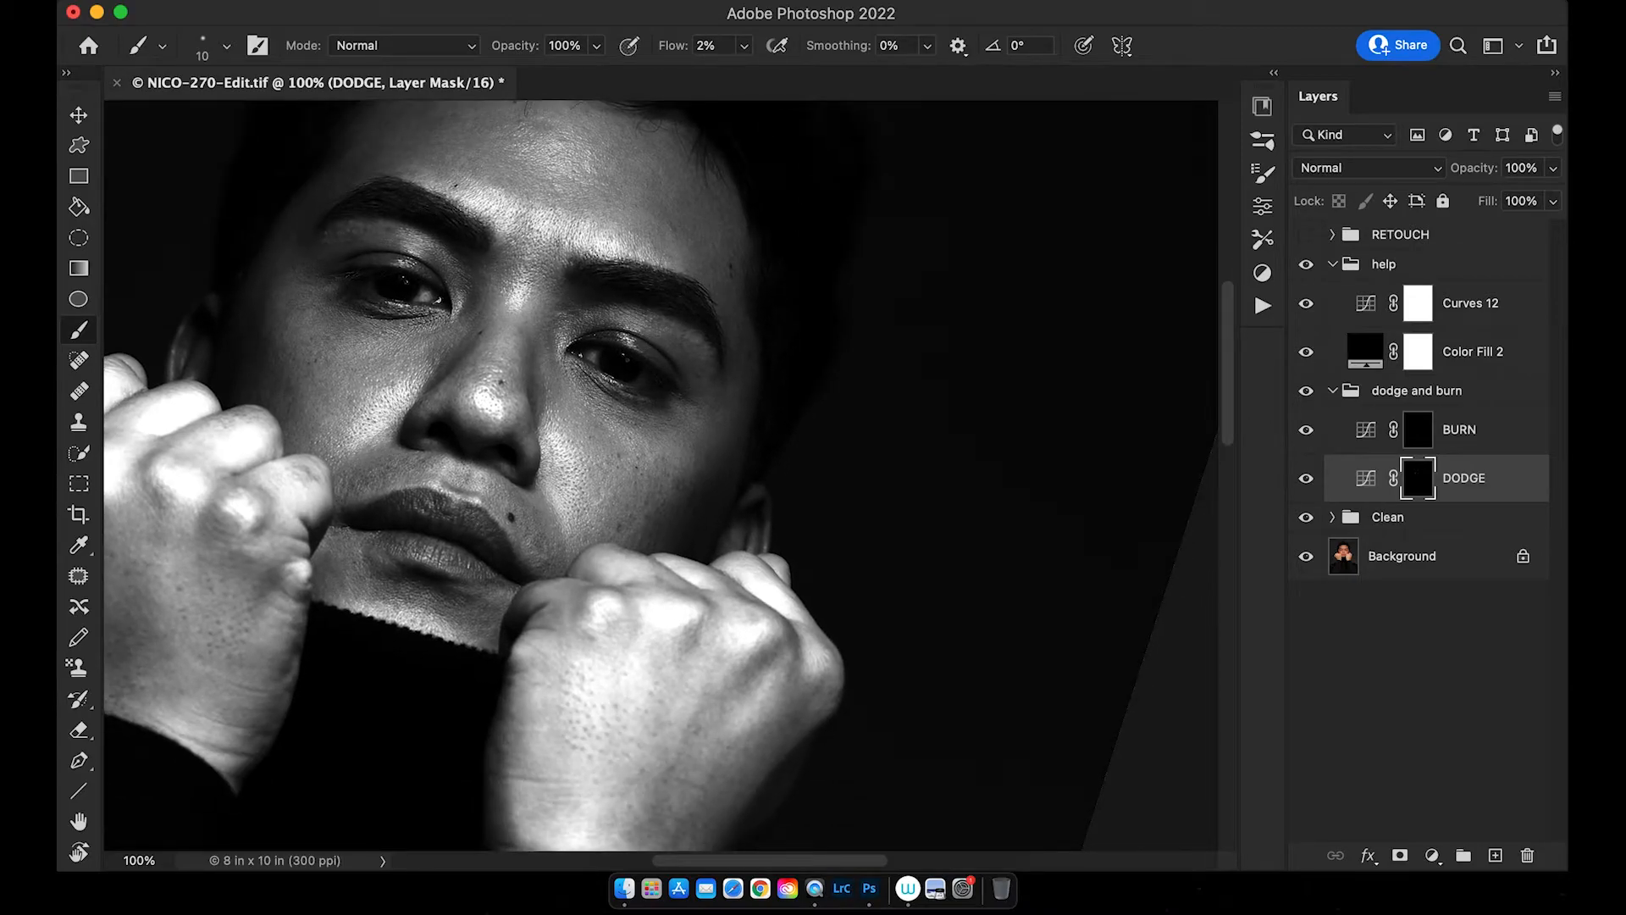
key(bracketright)
key(bracketright)
key(bracketright)
key(bracketleft)
key(bracketleft)
key(bracketleft)
scroll(585, 413, down, 2)
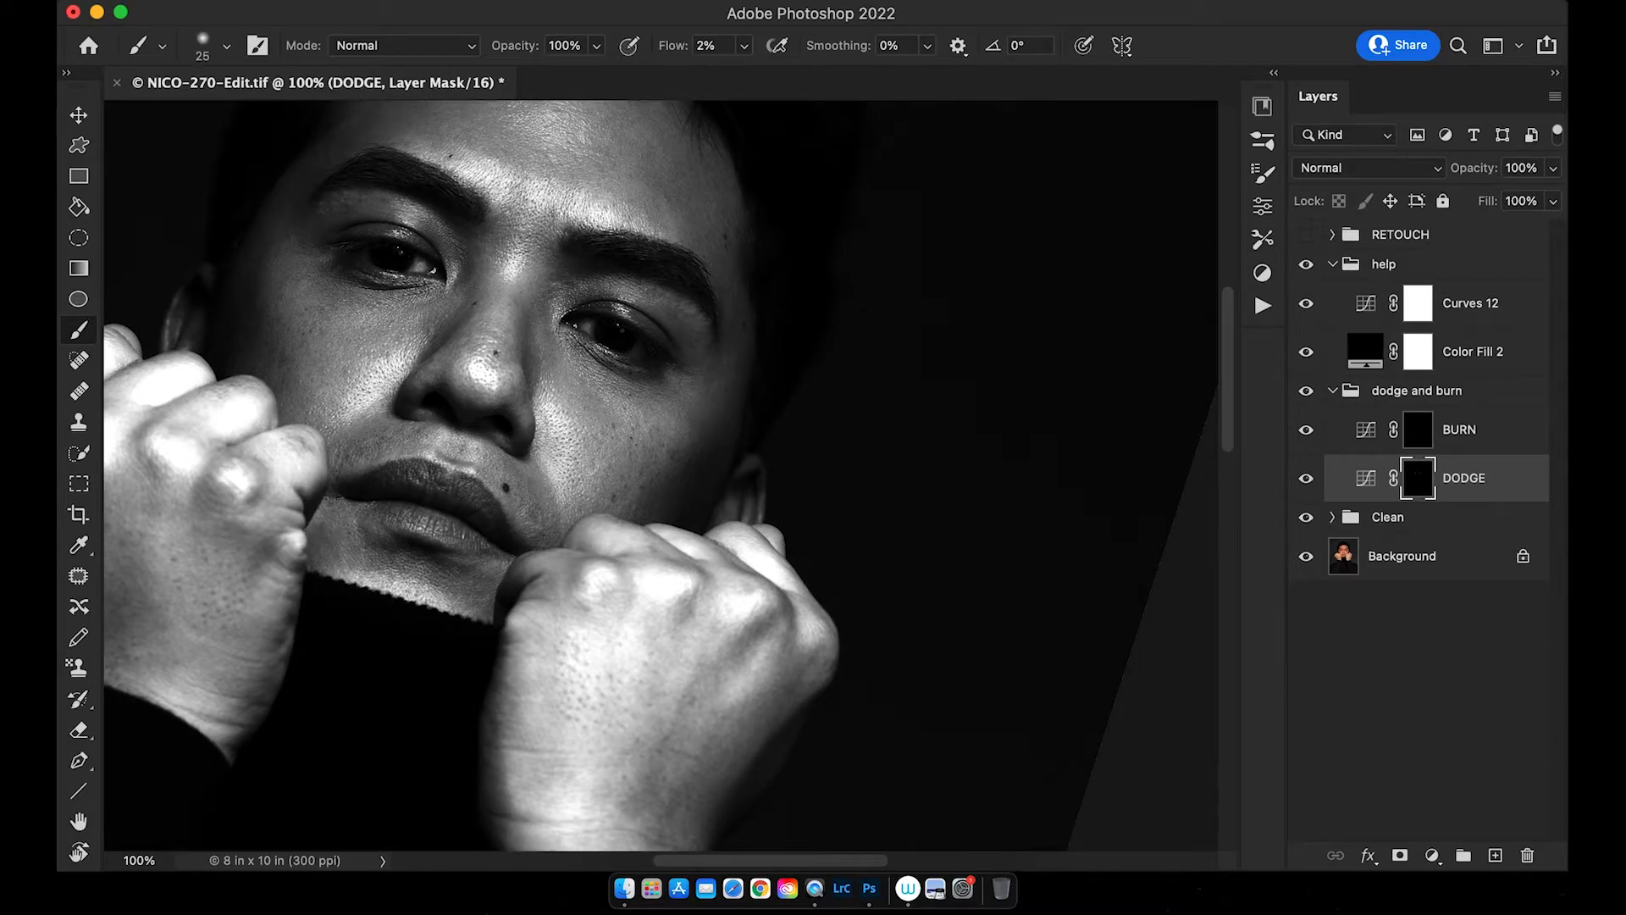
scroll(615, 391, down, 2)
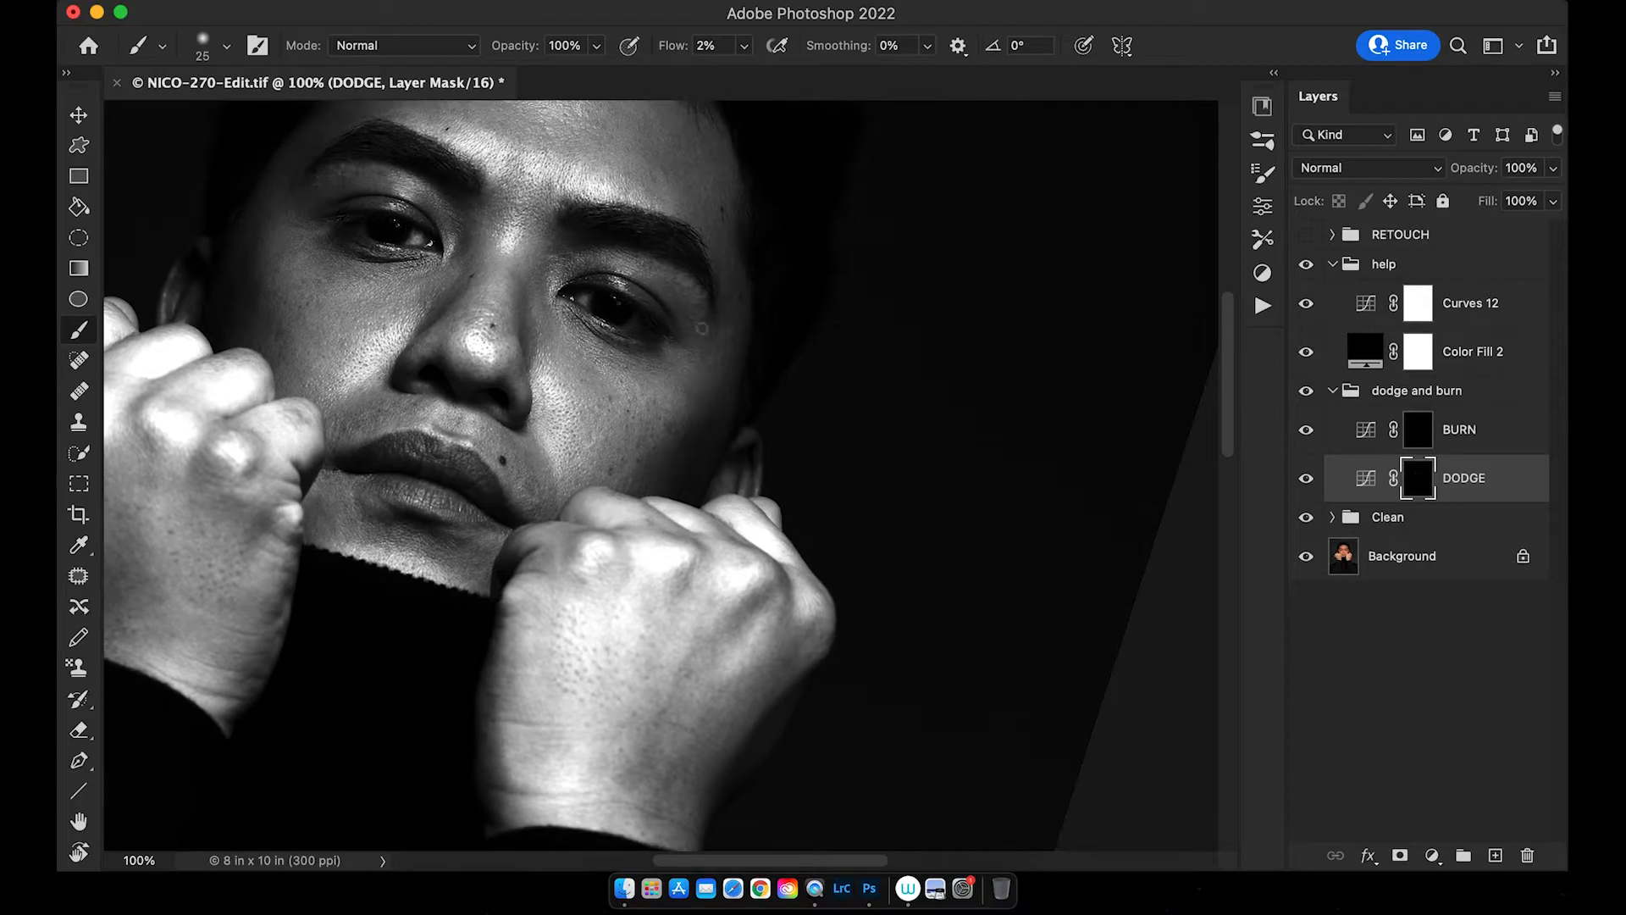
- Rotate the canvas view to -6° and dodge under the inner corner of the subject's right eye, reducing the brush from 25 to 15 px
key(r)
drag(788, 300, 599, 352)
scroll(652, 297, down, 2)
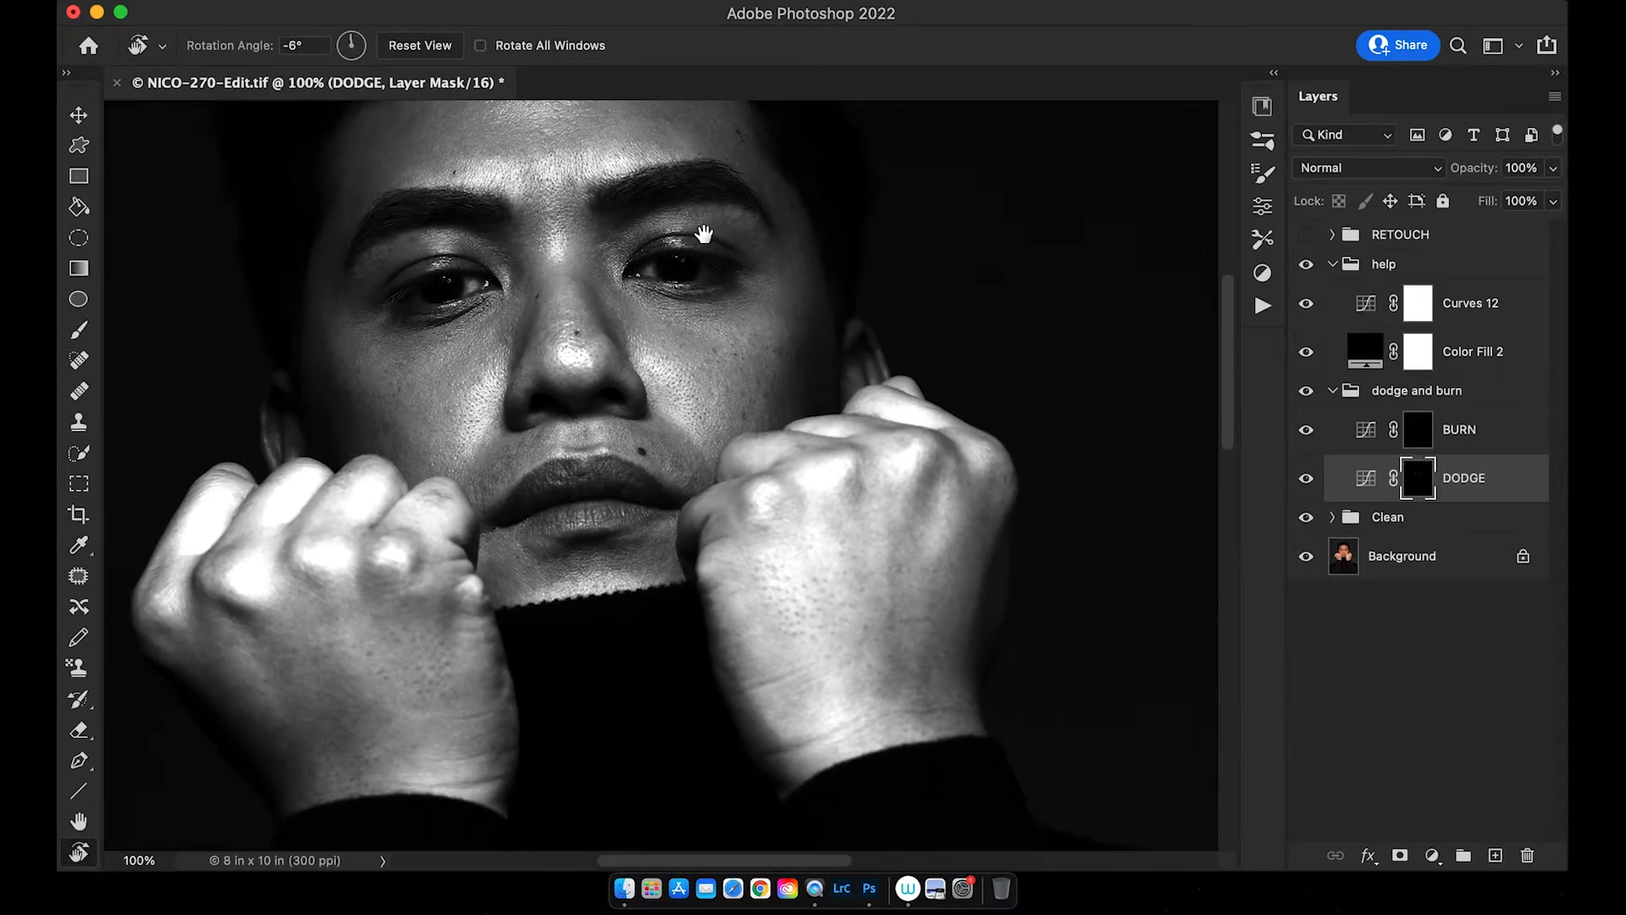
key(b)
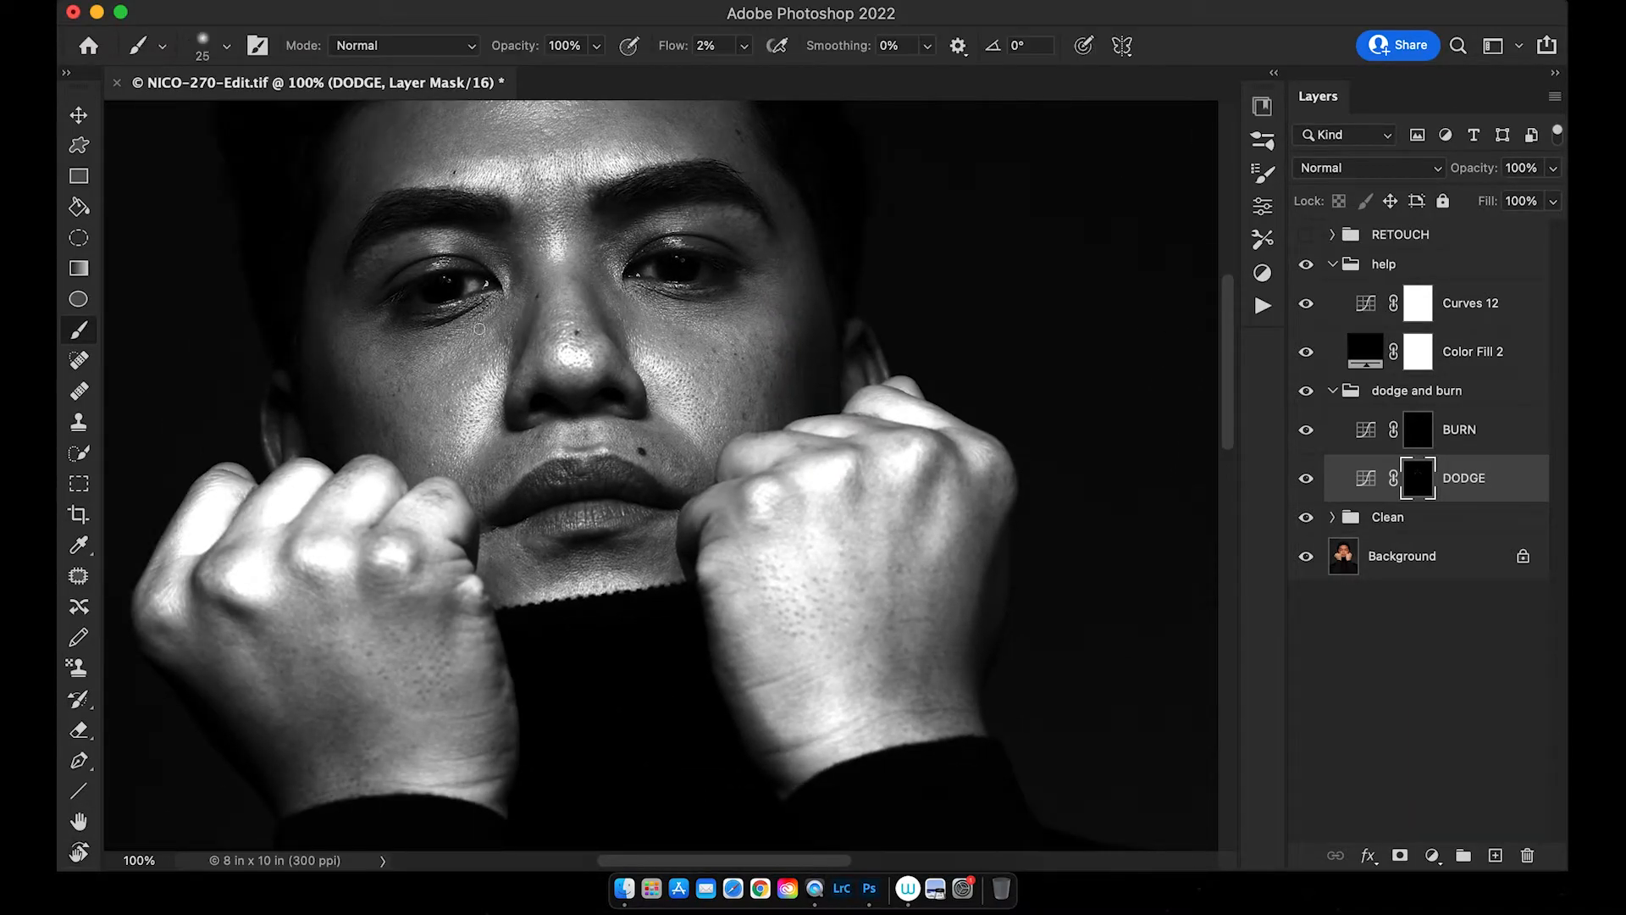
key(r)
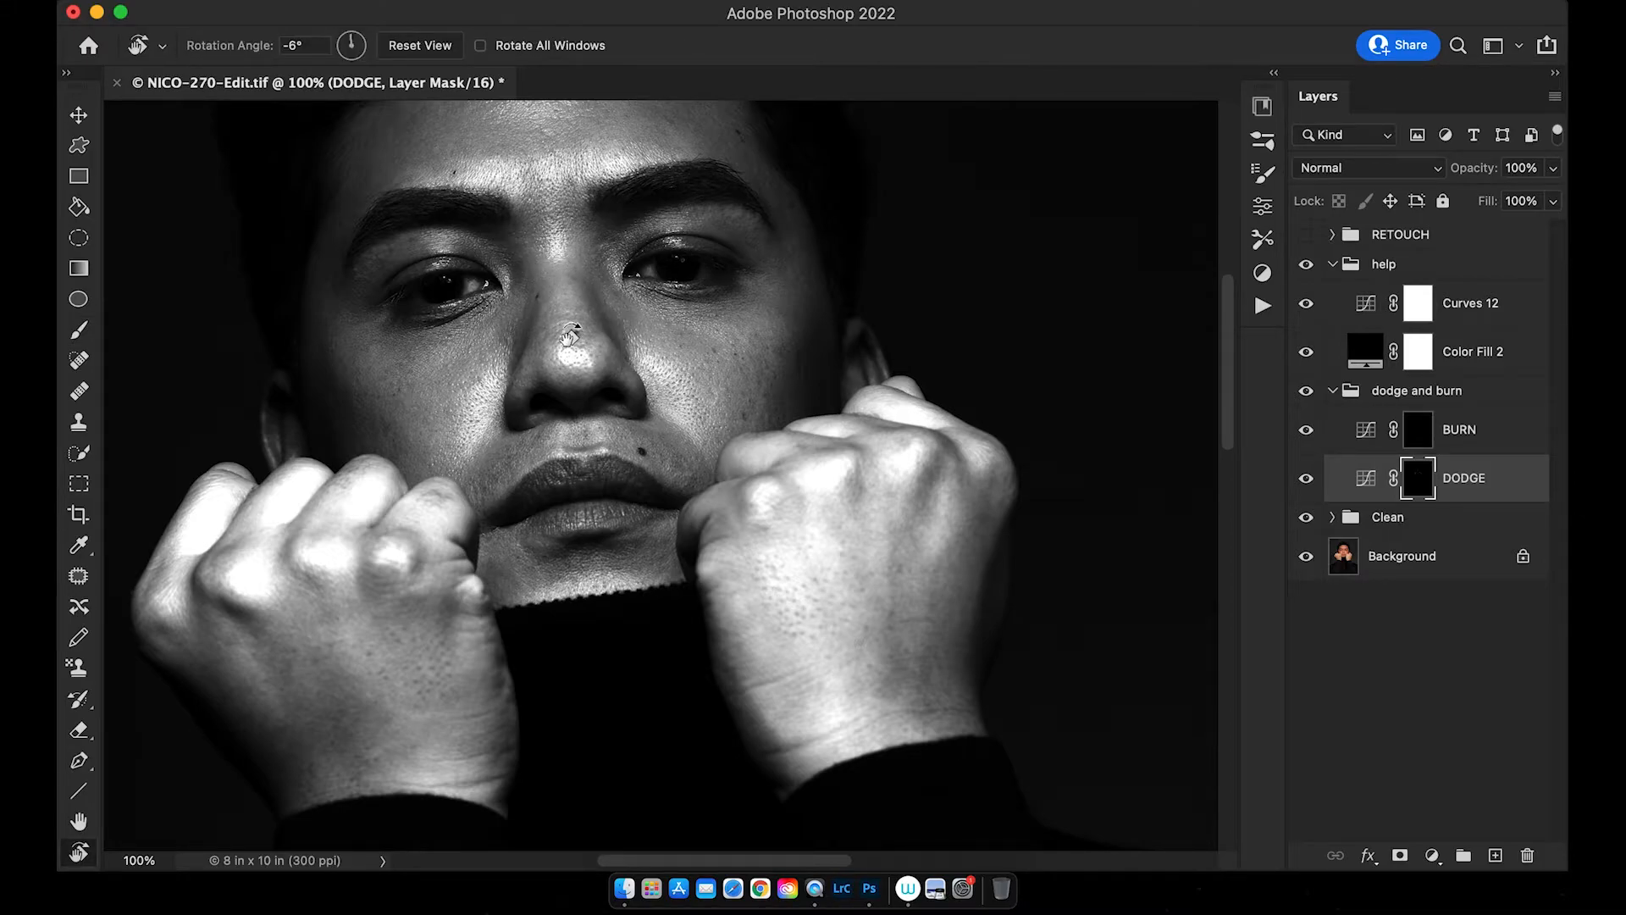
key(b)
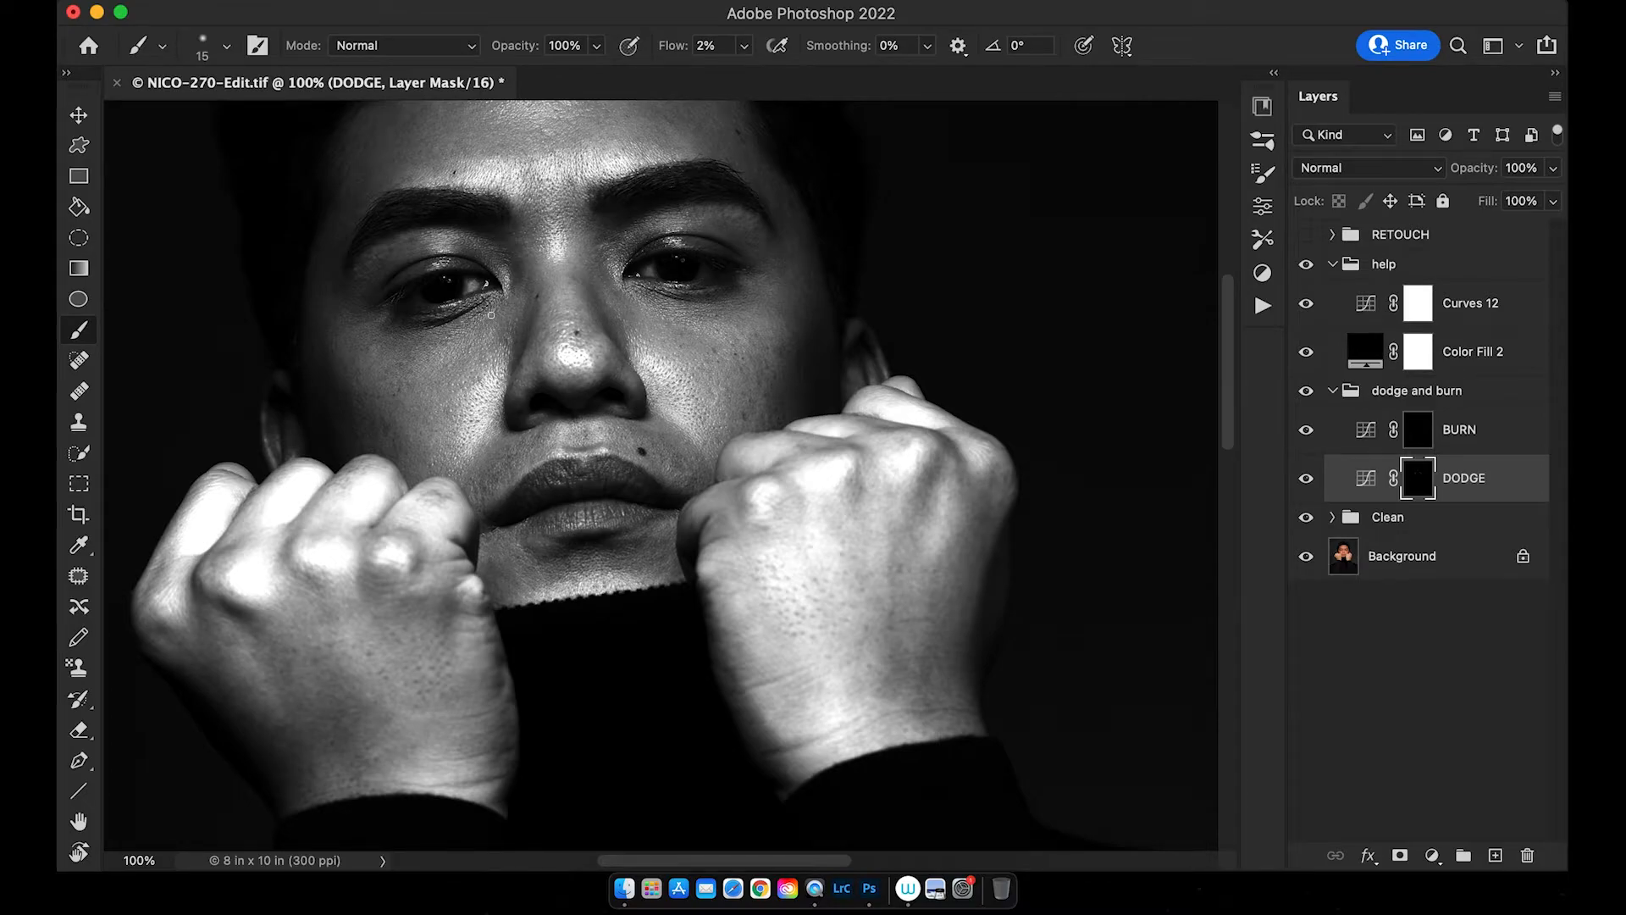
- Enlarge the brush to 30 px and dodge both of the subject's eyes
scroll(536, 328, up, 1)
scroll(536, 328, left, 2)
key(bracketright)
key(bracketright)
key(bracketright)
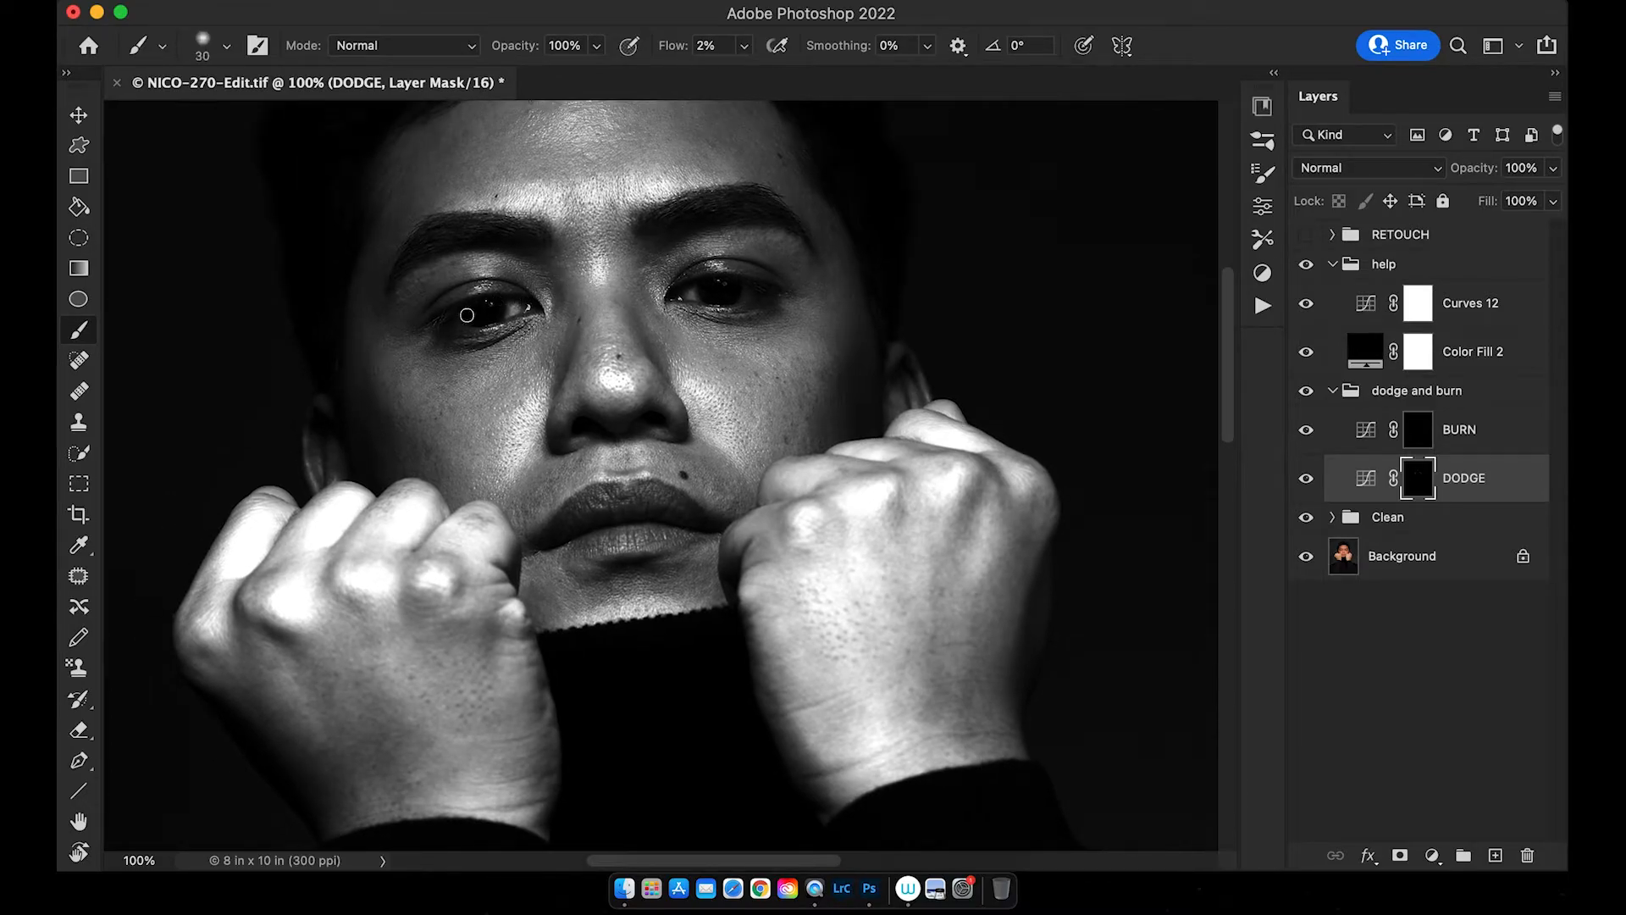
mouse_move(508, 303)
mouse_down()
mouse_move(489, 308)
mouse_move(520, 306)
mouse_move(473, 308)
mouse_move(508, 308)
mouse_up()
mouse_move(704, 300)
mouse_down()
mouse_move(747, 293)
mouse_move(726, 288)
mouse_up()
mouse_move(500, 306)
mouse_down()
mouse_move(481, 311)
mouse_move(612, 322)
mouse_up()
- Dodge the area beneath the subject's right eye with a brush reduced to 20 px and 15 px
key(space)
key(bracketleft)
key(bracketleft)
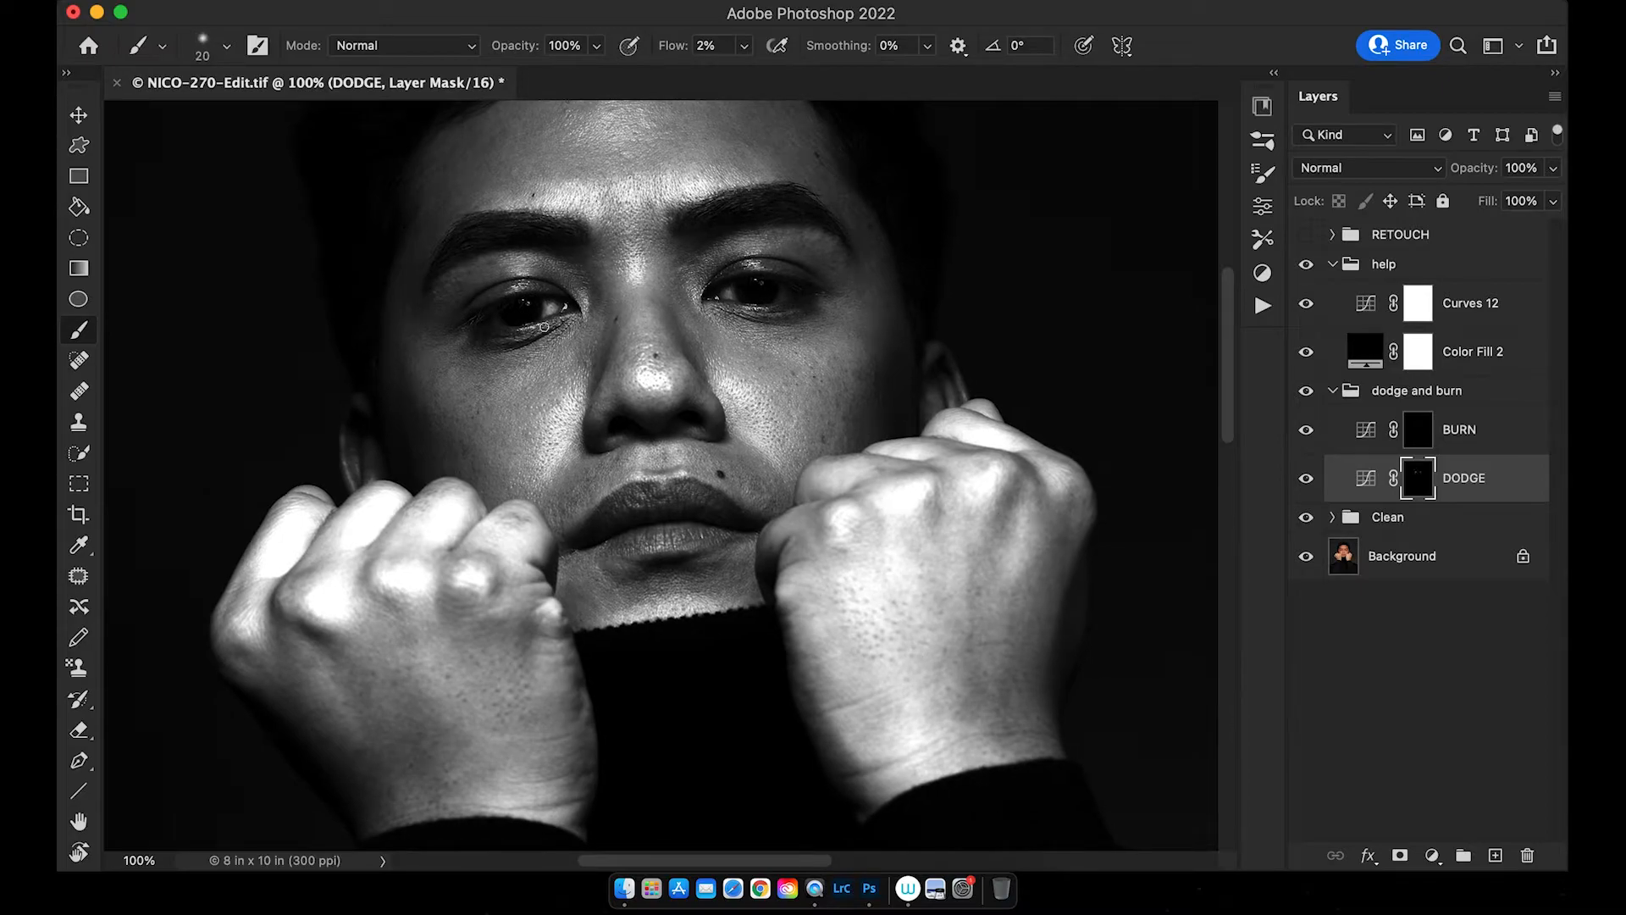
key(bracketleft)
key(space)
mouse_move(714, 343)
mouse_down()
mouse_move(744, 320)
mouse_move(709, 258)
mouse_up()
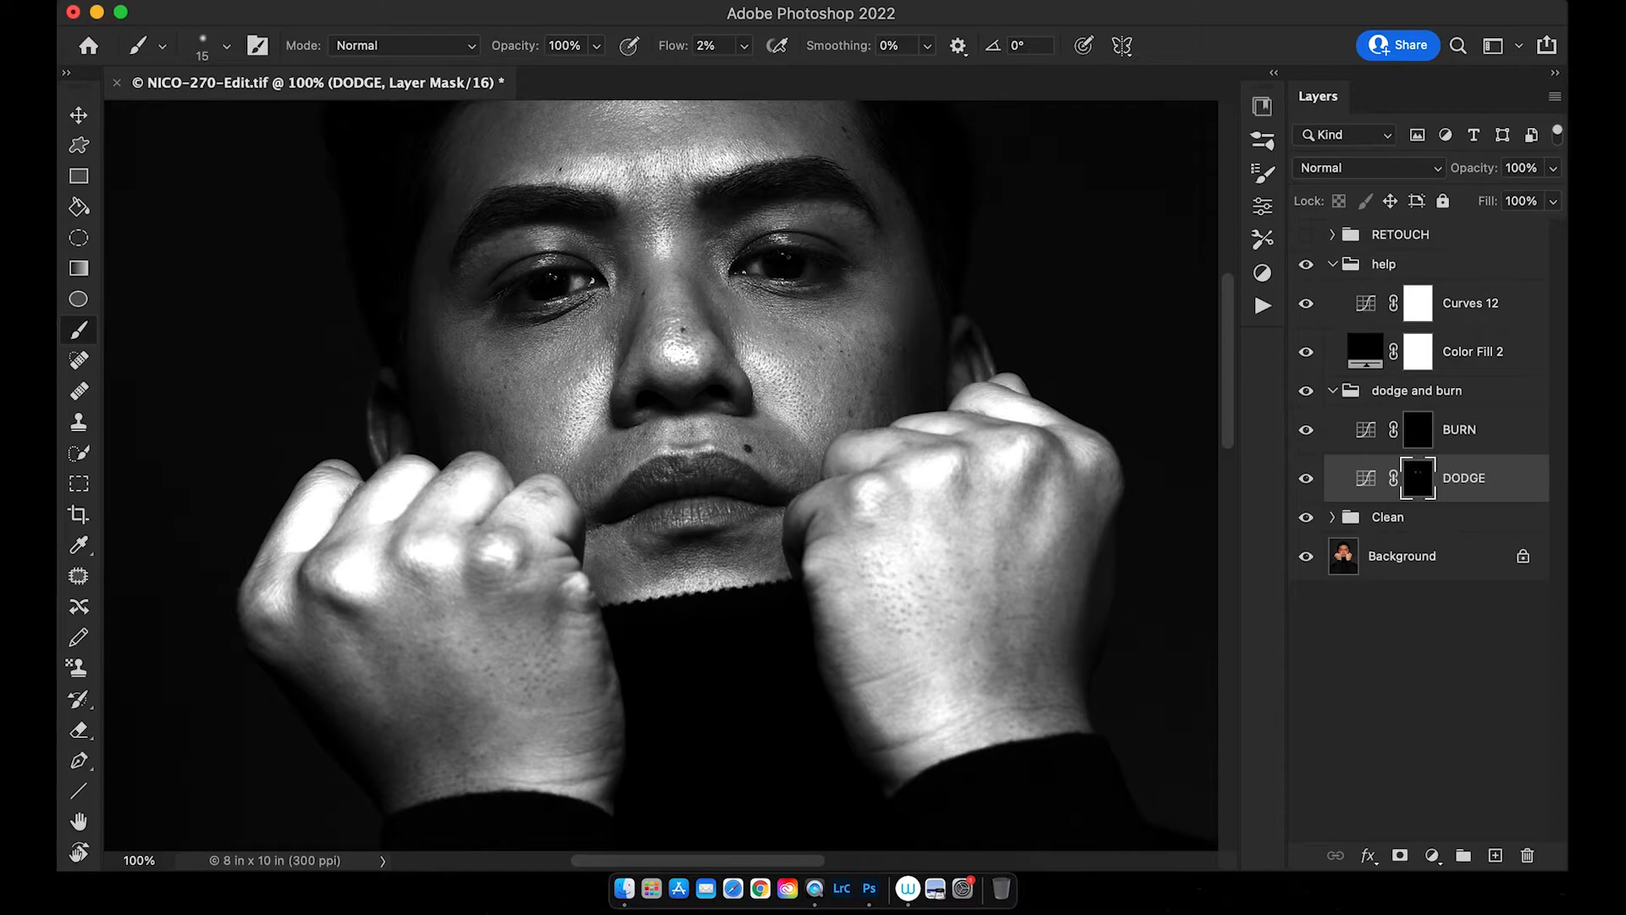
- Dodge the shadows around the nose with a 20 px brush
mouse_move(675, 384)
mouse_down()
mouse_move(654, 310)
mouse_move(652, 337)
mouse_up()
key(bracketright)
key(bracketright)
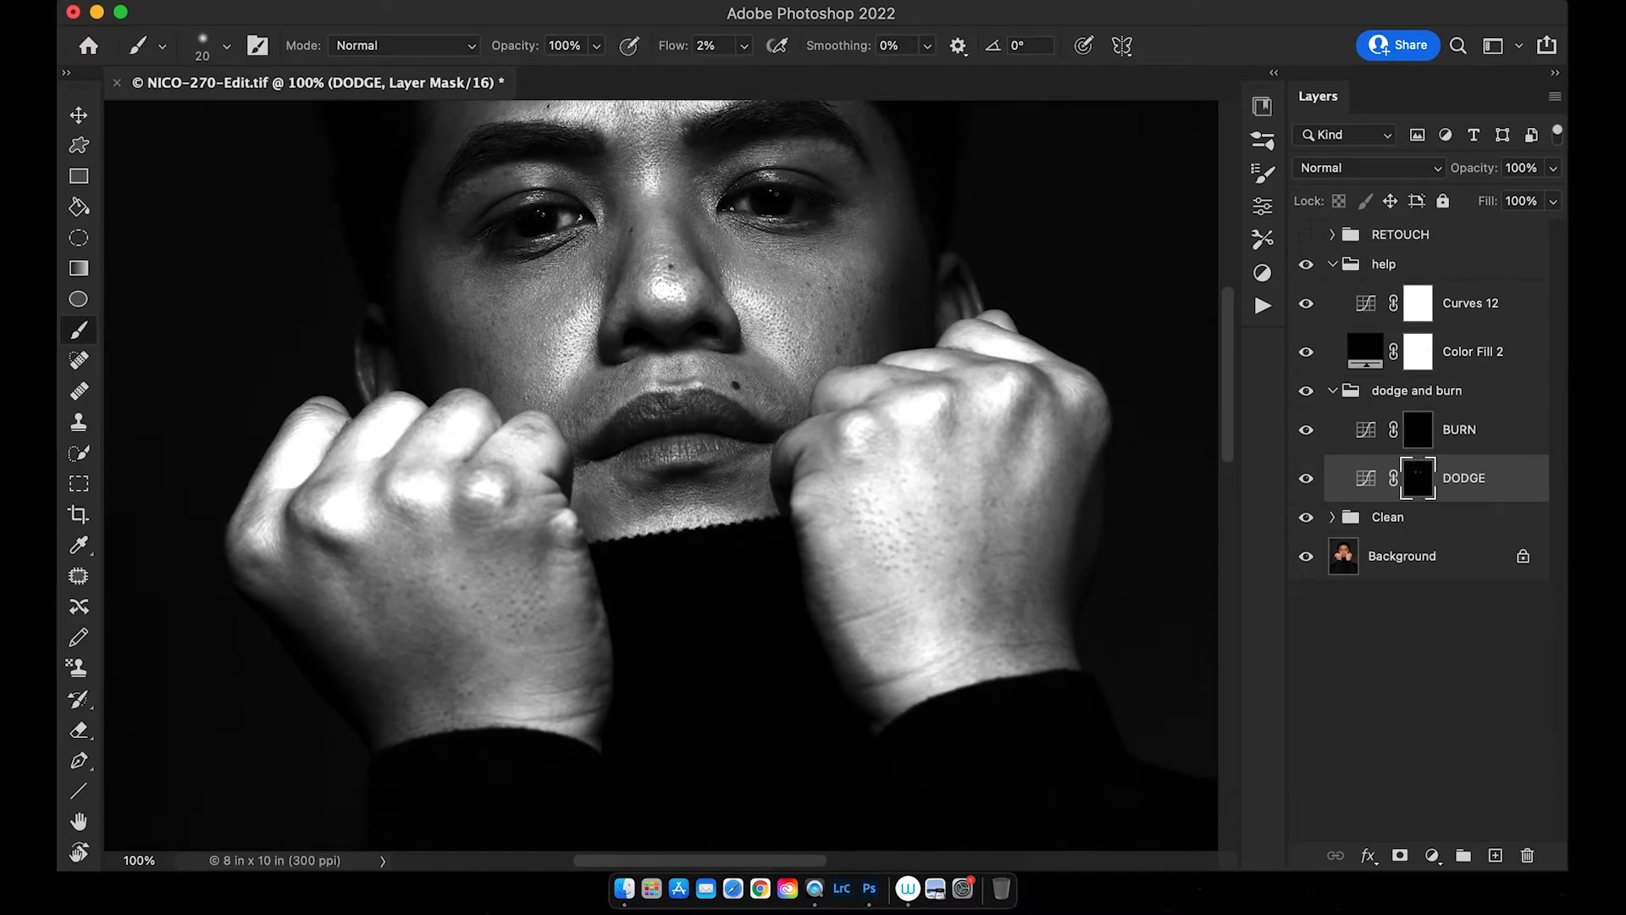
drag(668, 410, 663, 359)
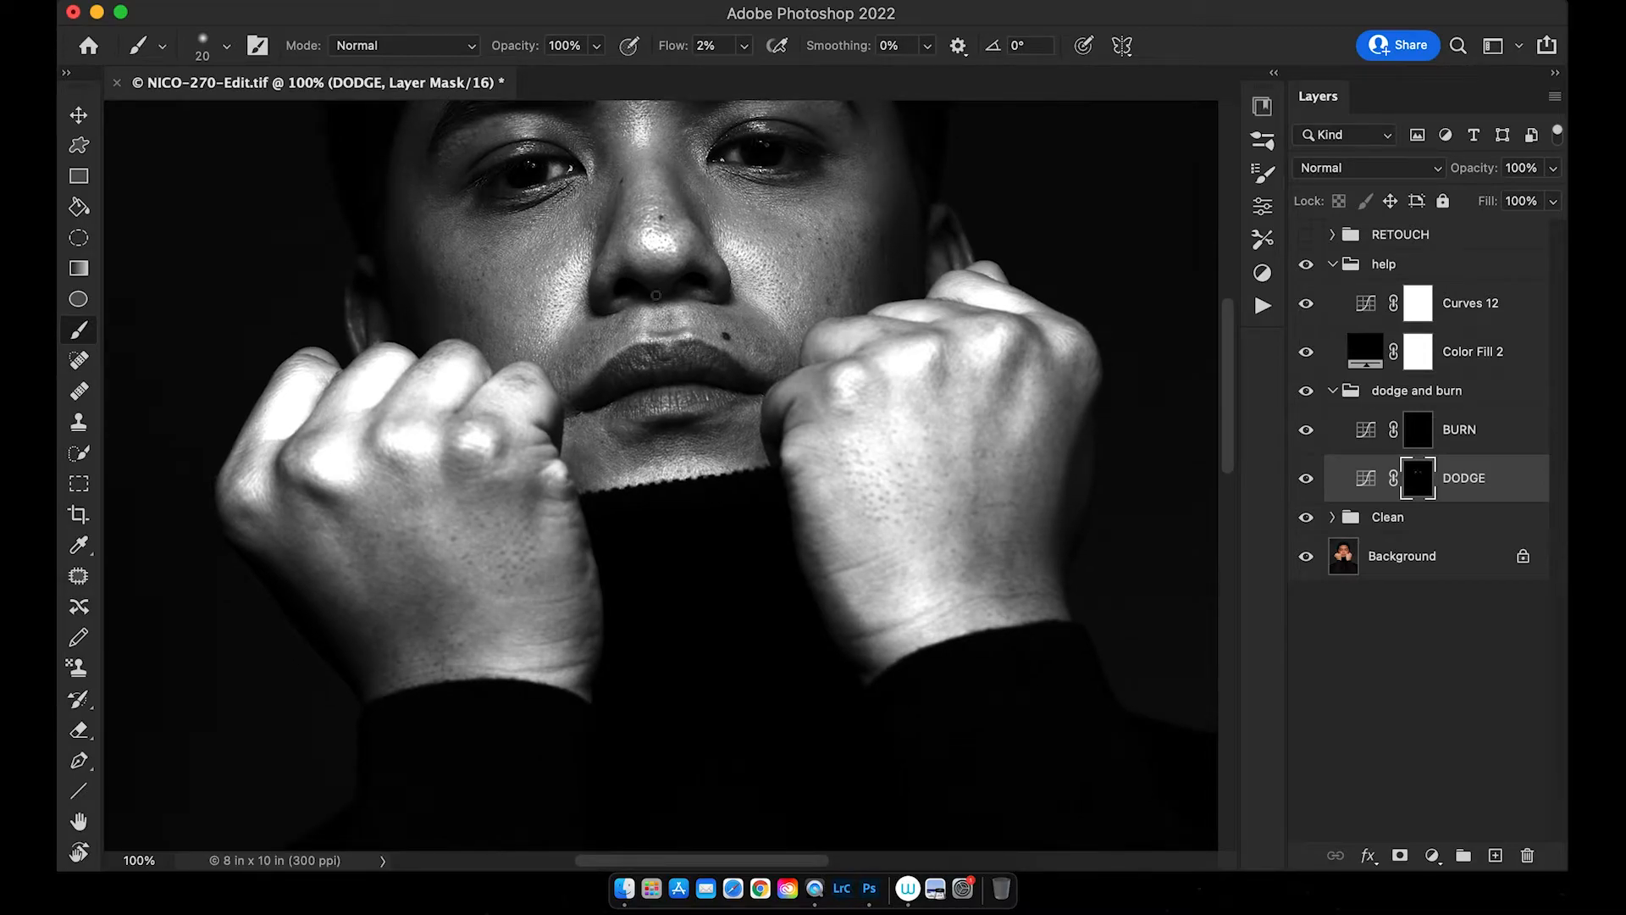
- Alternate between the BURN and DODGE masks to even out the lower face, ending on DODGE with a 20 px brush
key(alt+bracketright)
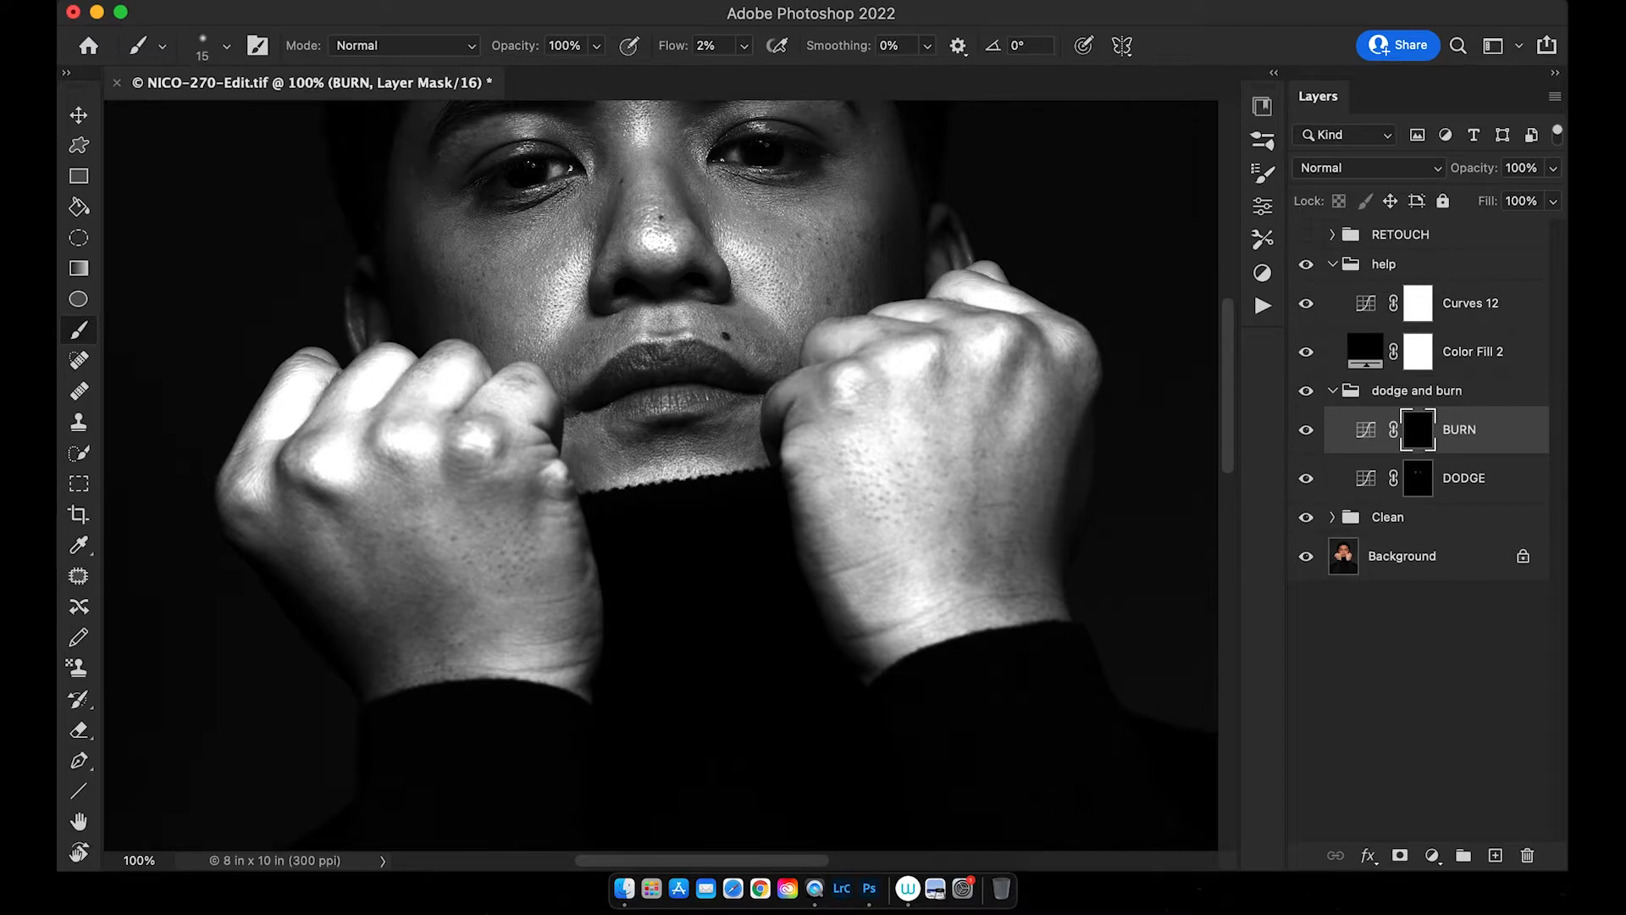
key(alt+bracketleft)
key(alt+bracketright)
key(alt+bracketleft)
mouse_move(660, 364)
mouse_down()
mouse_move(737, 352)
mouse_move(723, 345)
mouse_move(715, 390)
mouse_up()
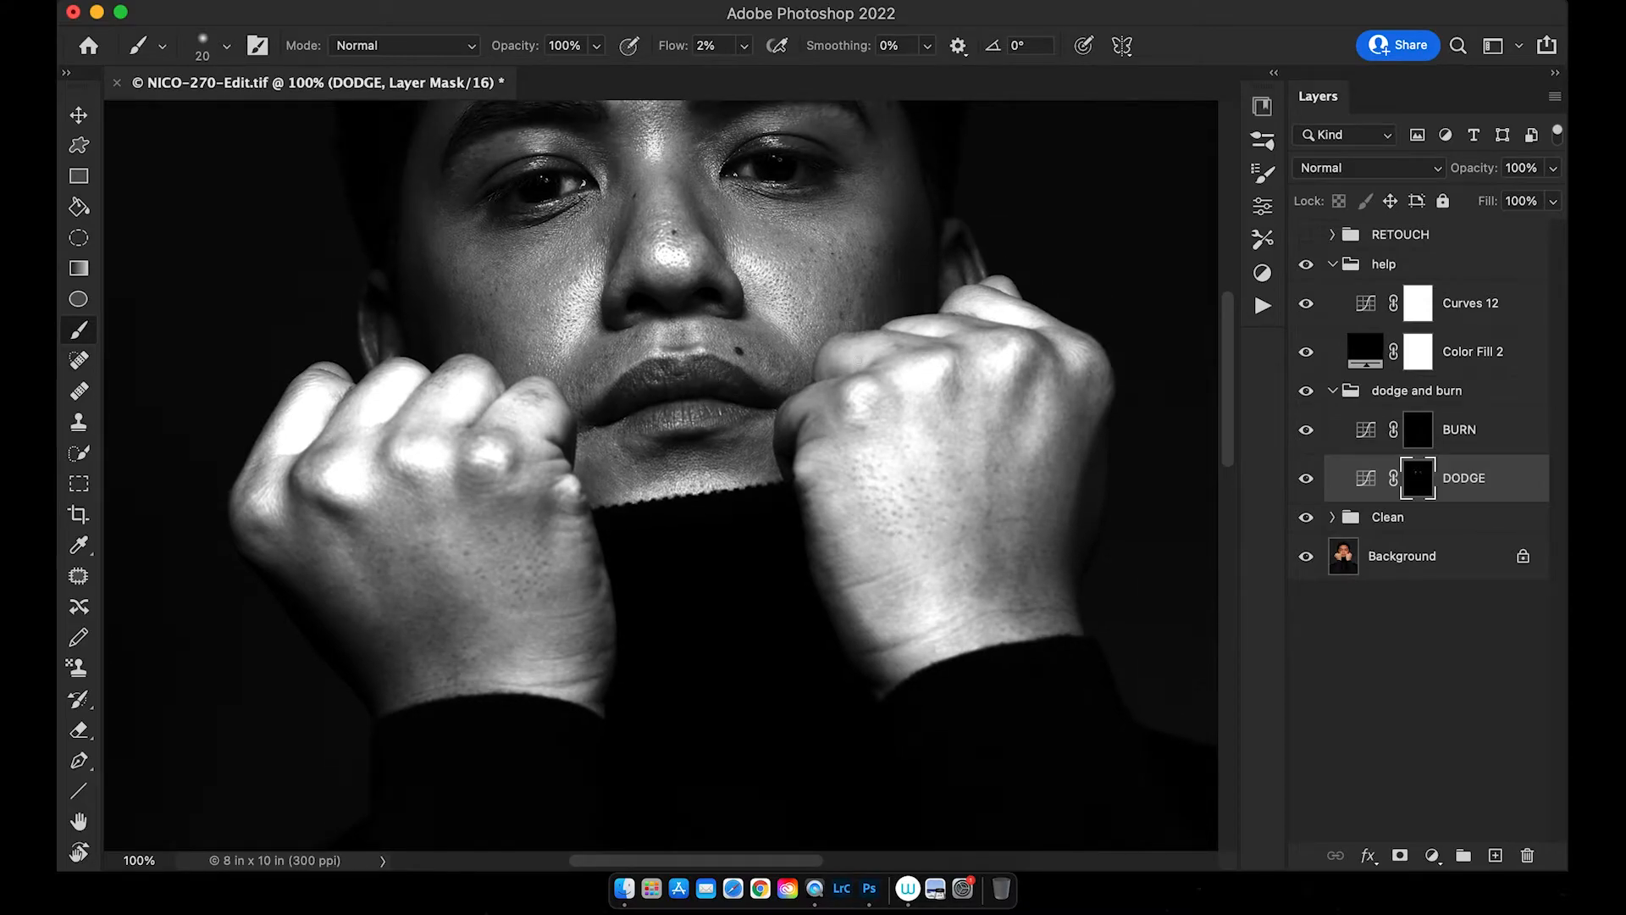
- Dodge the dark patches on the back of the subject's left hand, adjusting the brush and ending at 20 px
scroll(722, 330, down, 3)
scroll(722, 331, right, 2)
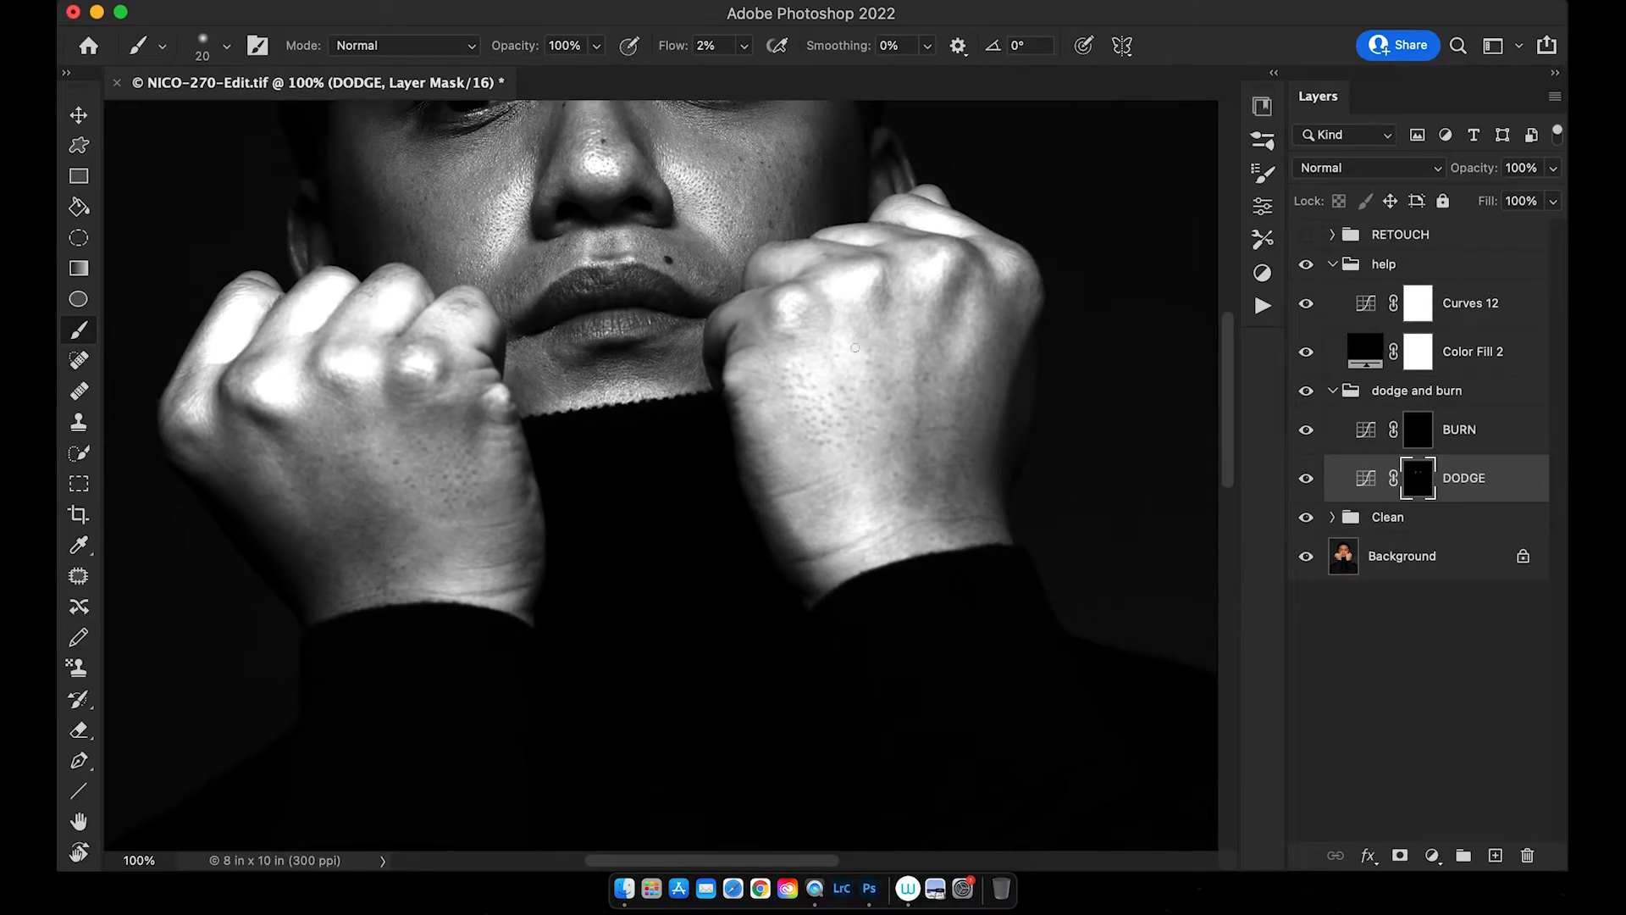
key(bracketright)
key(bracketright)
key(bracketright)
key(bracketleft)
key(bracketleft)
key(bracketleft)
key(bracketleft)
scroll(909, 498, left, 2)
scroll(972, 374, up, 5)
key(bracketright)
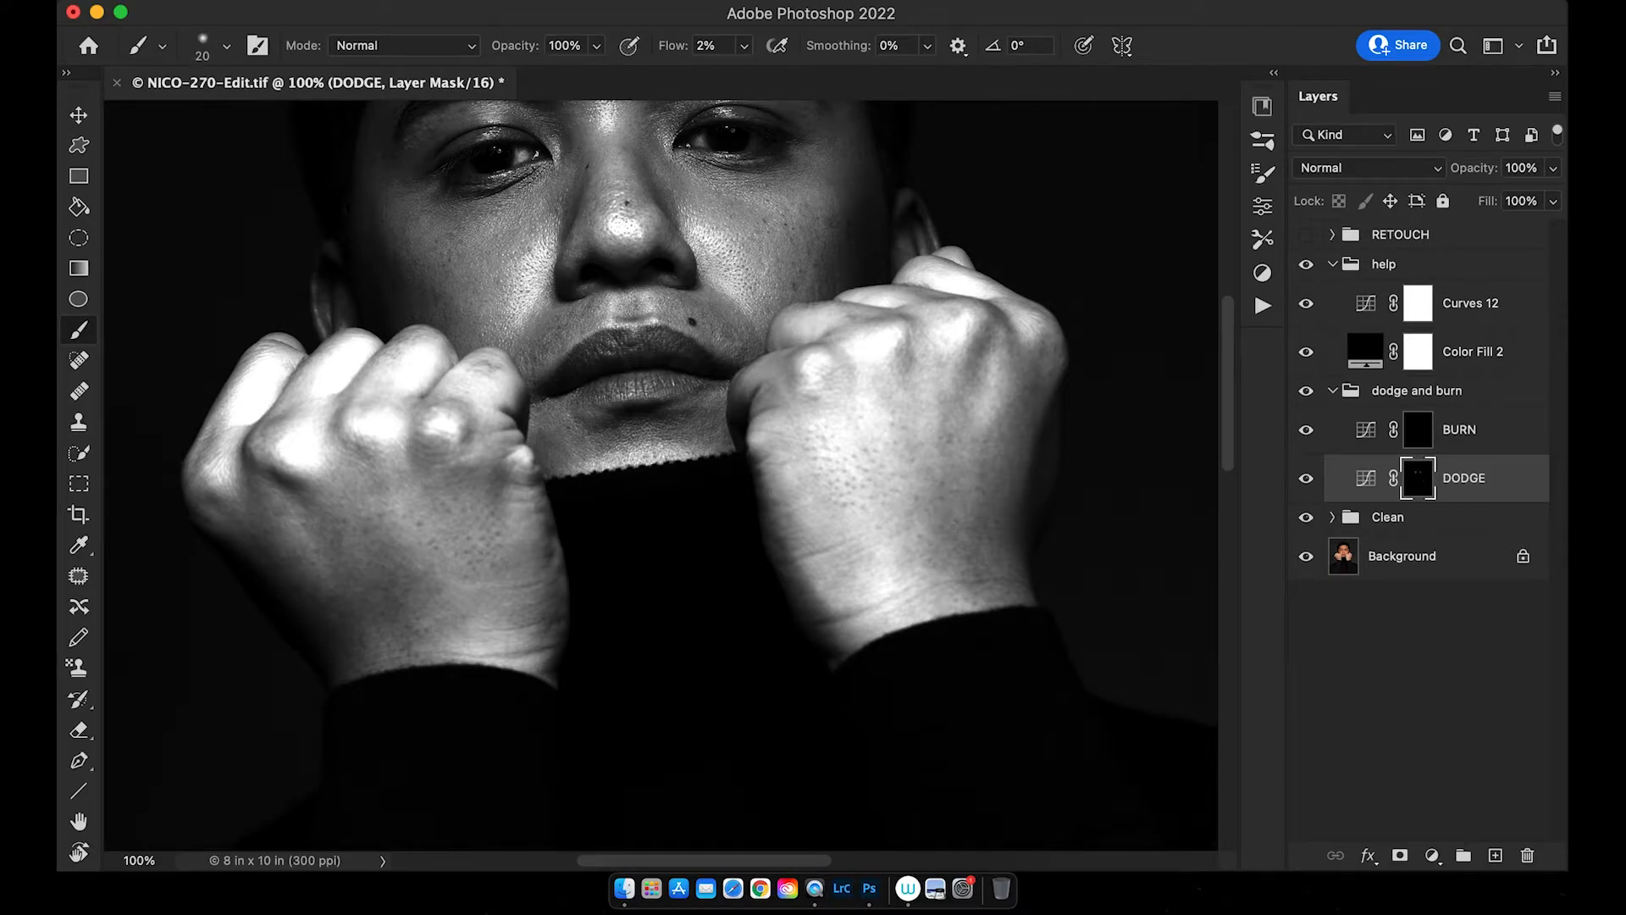
- Dodge the lower back of the subject's left hand near the wrist with a 30 px brush
scroll(974, 528, down, 2)
scroll(974, 527, right, 1)
key(bracketright)
key(bracketright)
key(bracketright)
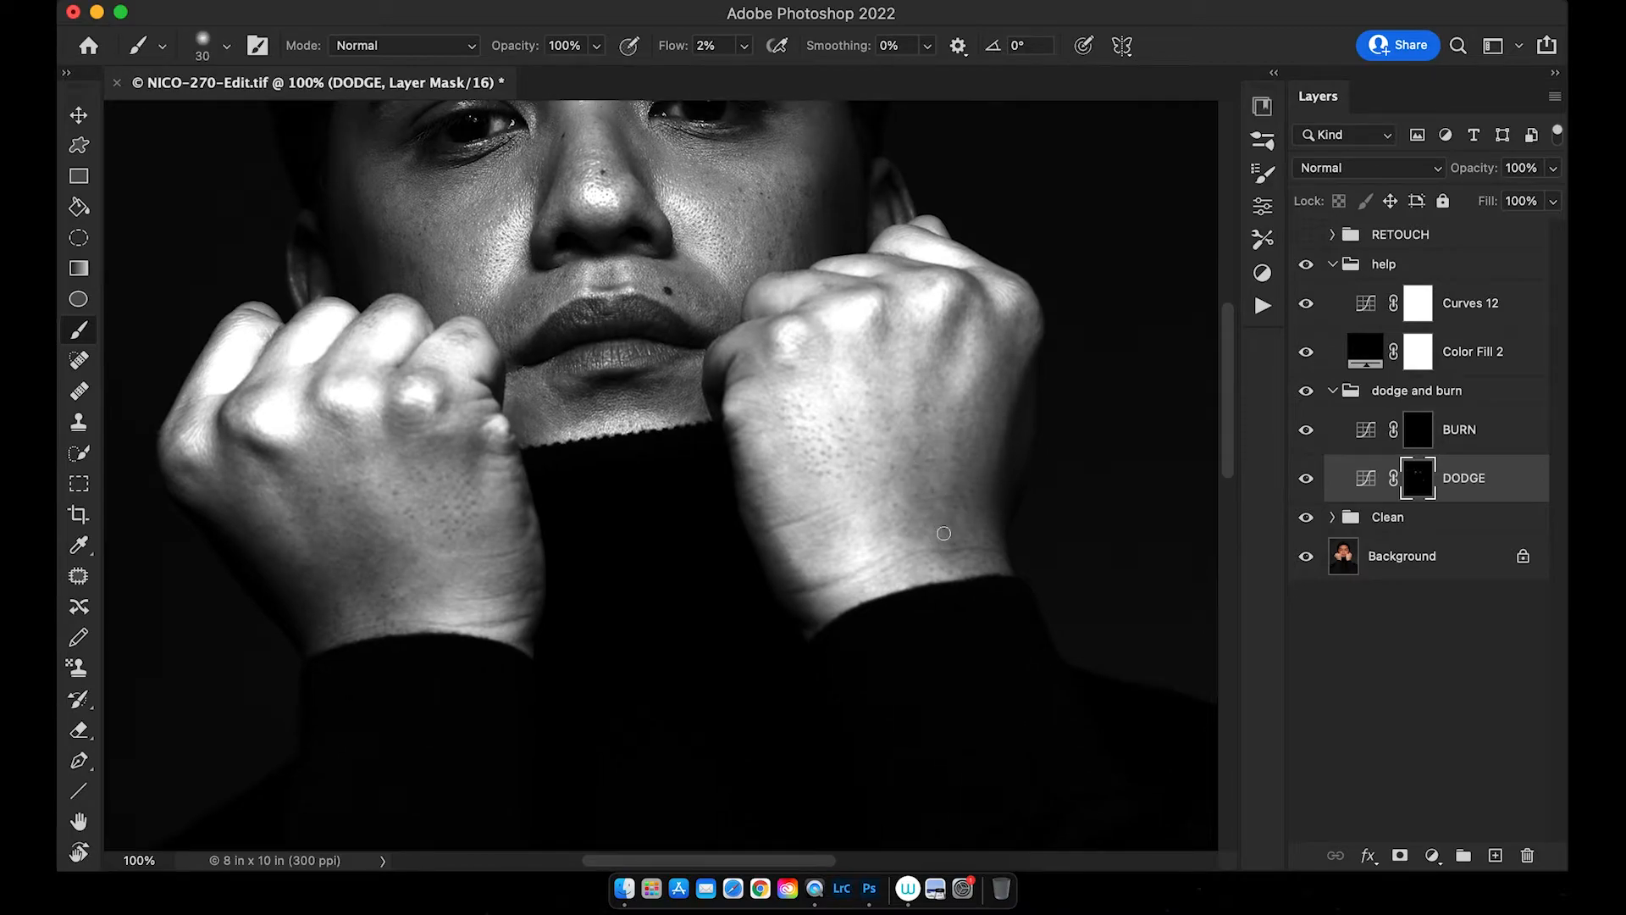
key(bracketleft)
- Dodge the dark areas between the knuckles of the subject's left hand, adjusting the brush and ending at 30 px
scroll(948, 407, up, 4)
key(bracketright)
key(bracketright)
key(bracketright)
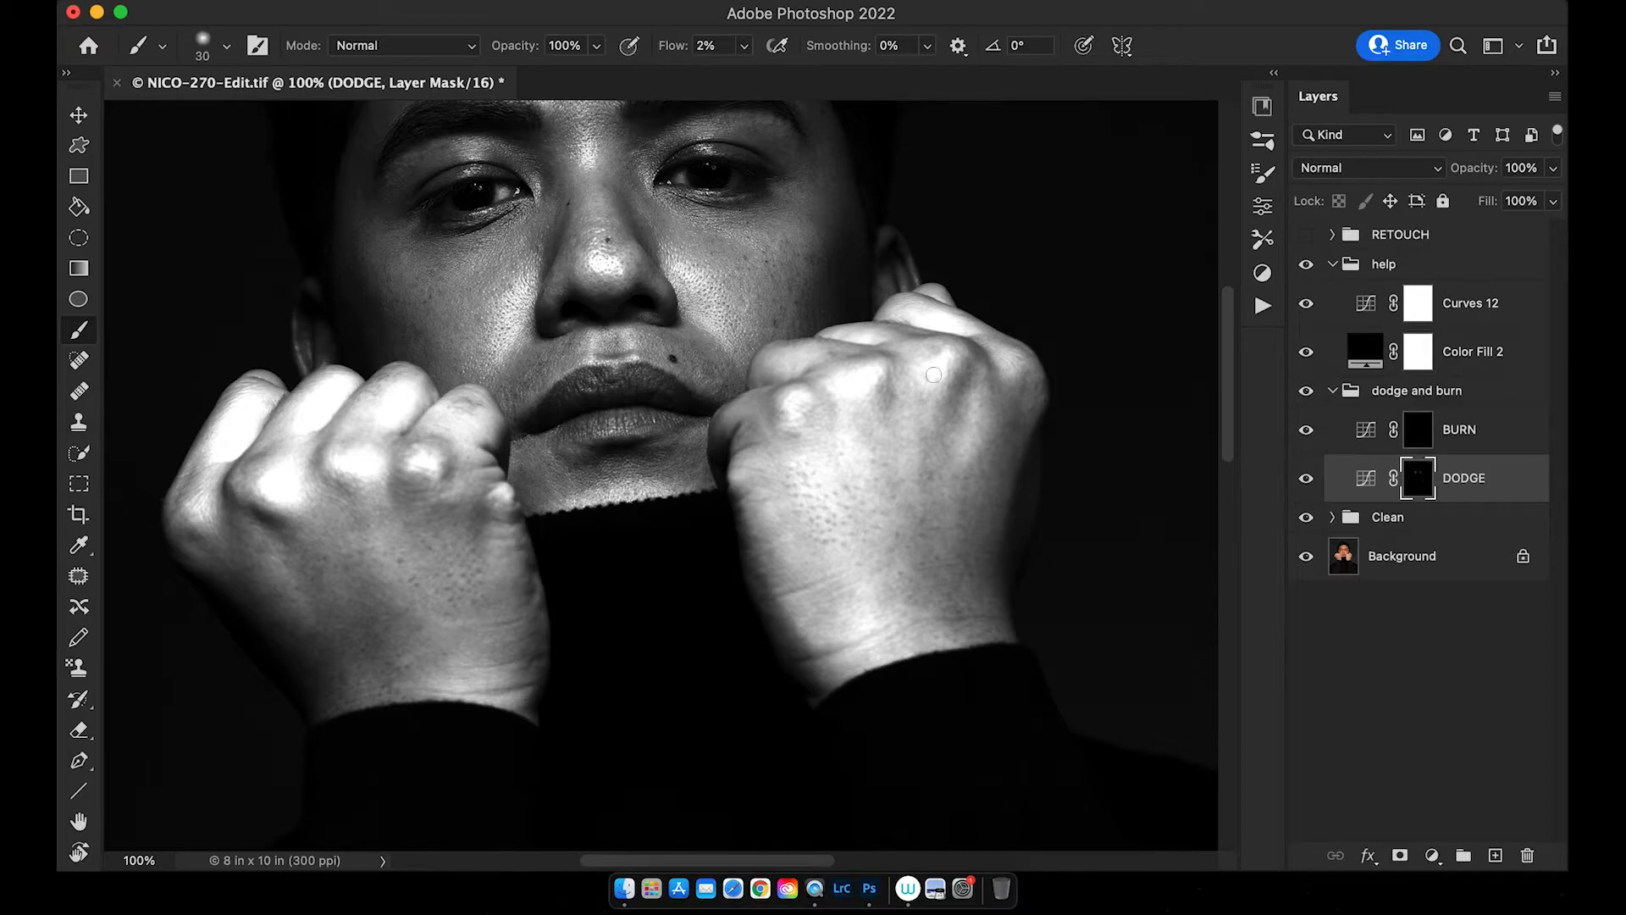
key(bracketleft)
key(bracketleft)
key(bracketleft)
key(bracketright)
key(bracketright)
key(bracketright)
- Switch to the BURN mask and burn the bright areas on the hands with a 30 px brush
key(alt+bracketright)
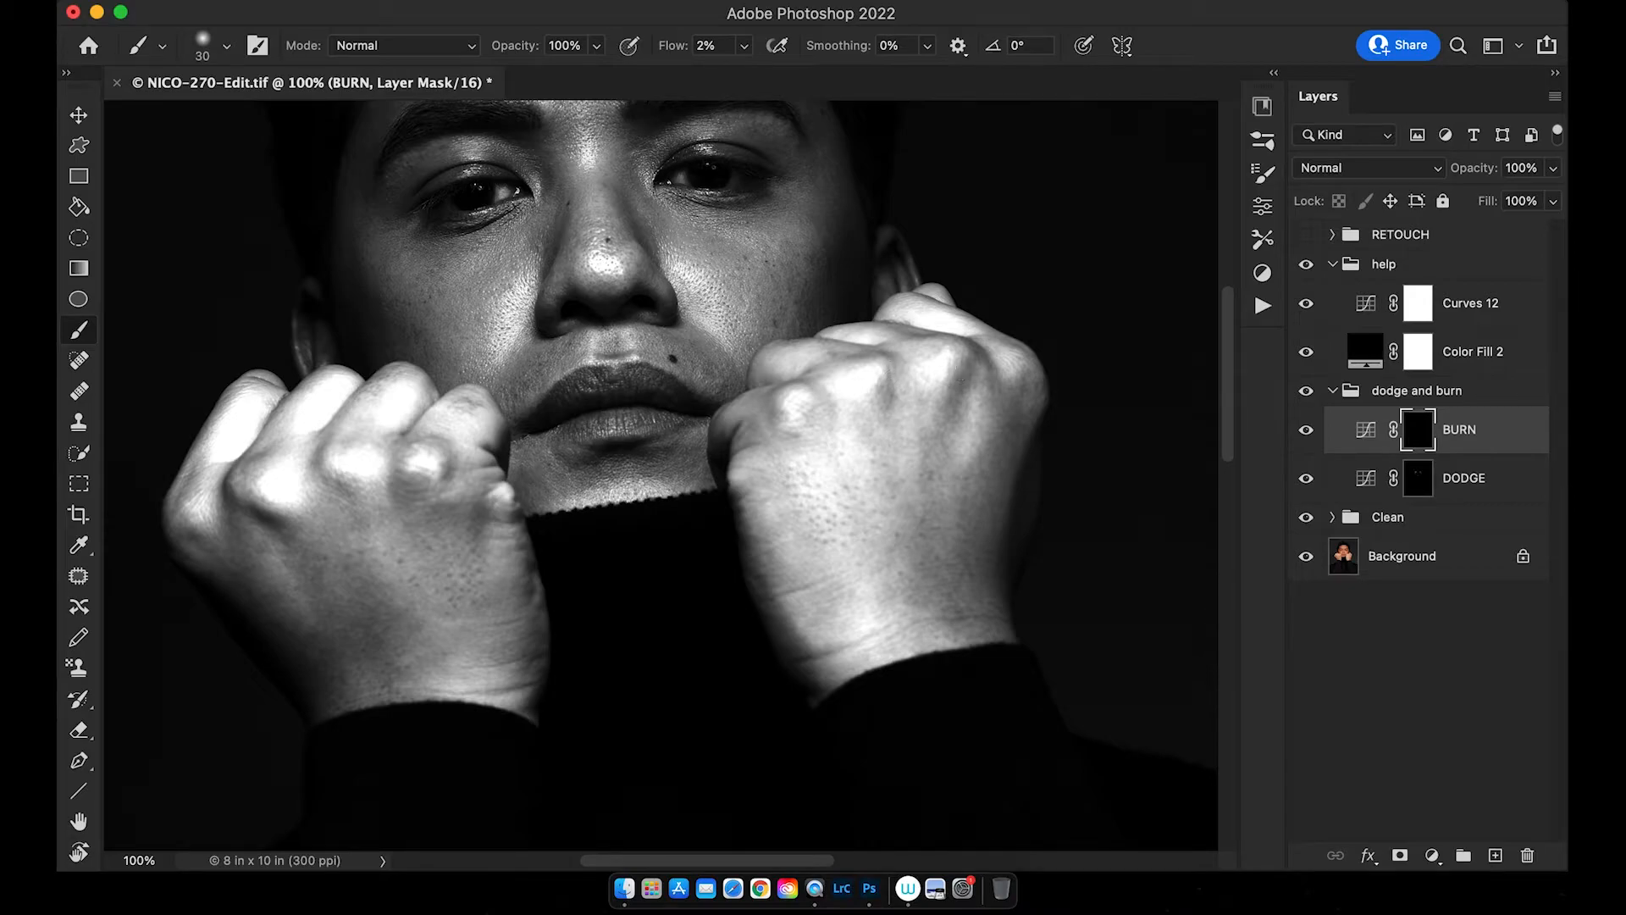
scroll(900, 392, left, 3)
scroll(899, 392, down, 1)
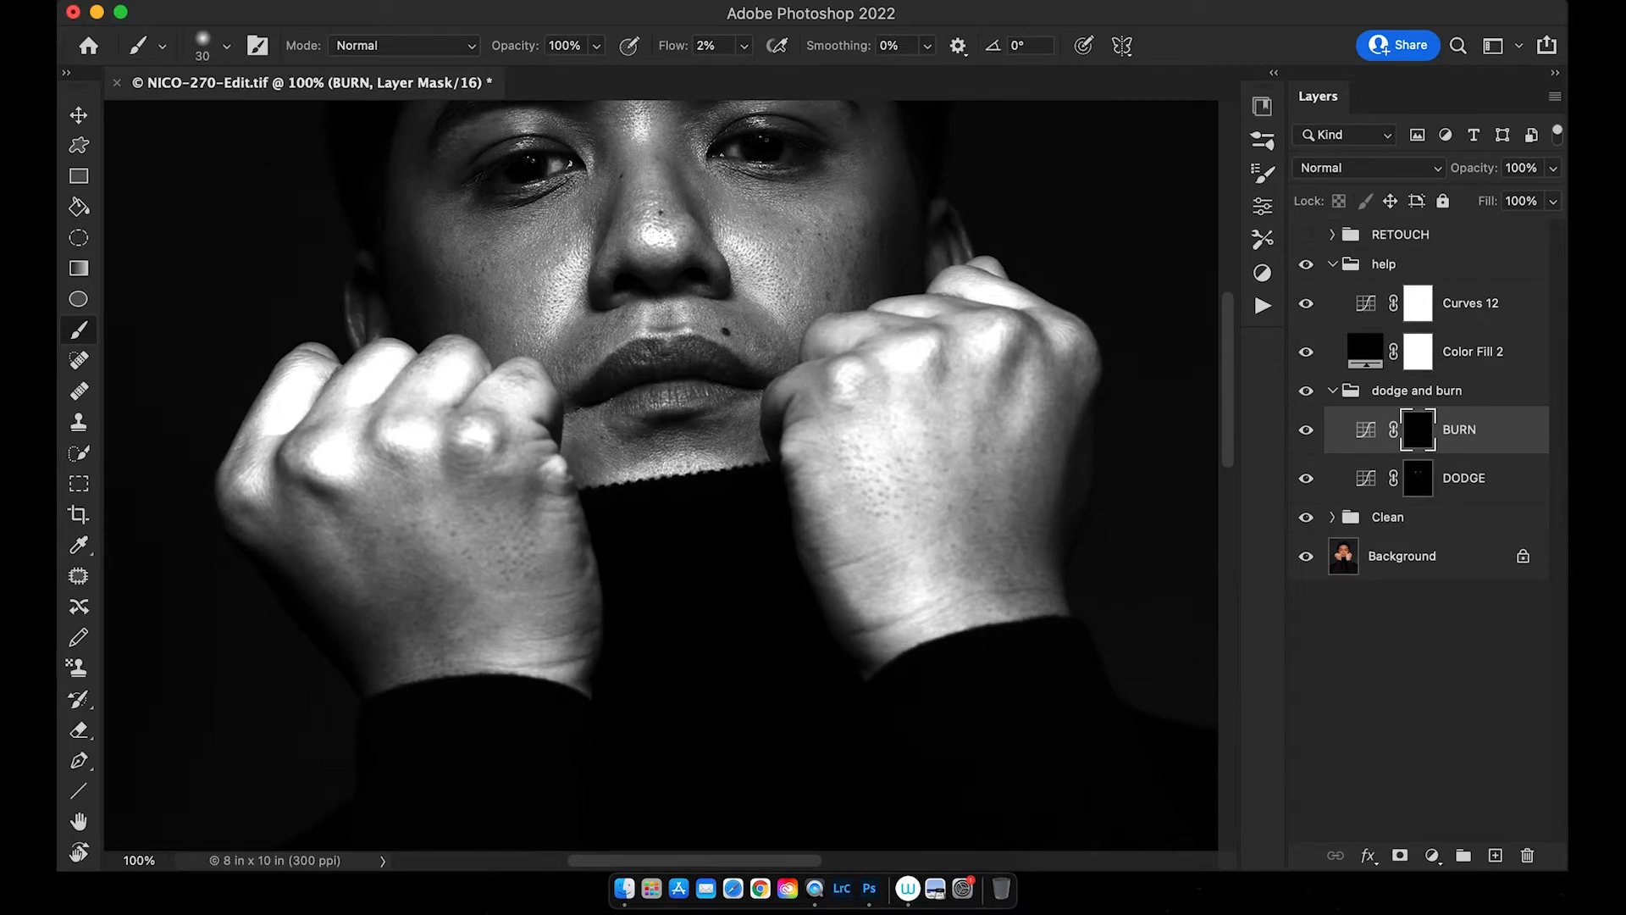
scroll(959, 407, left, 5)
scroll(959, 407, down, 2)
- Switch to the DODGE mask and dodge the dark patches on the back of the subject's right hand with 25 px and 15 px brushes
key(alt+bracketleft)
key(bracketleft)
scroll(487, 528, up, 1)
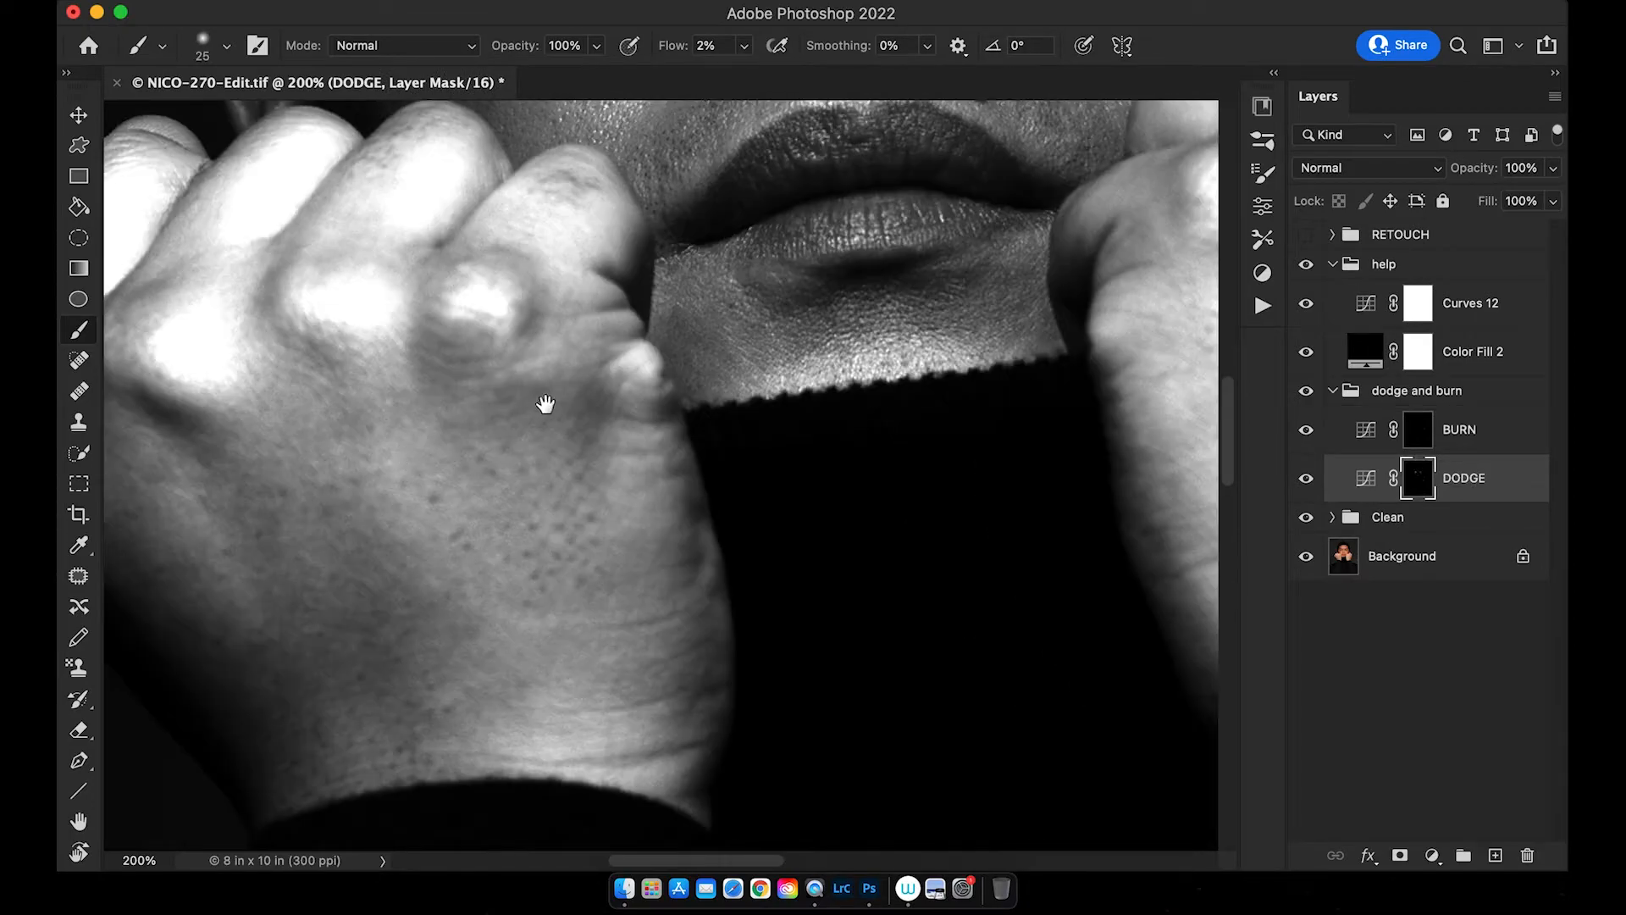
scroll(424, 474, left, 4)
scroll(424, 475, down, 2)
key(bracketleft)
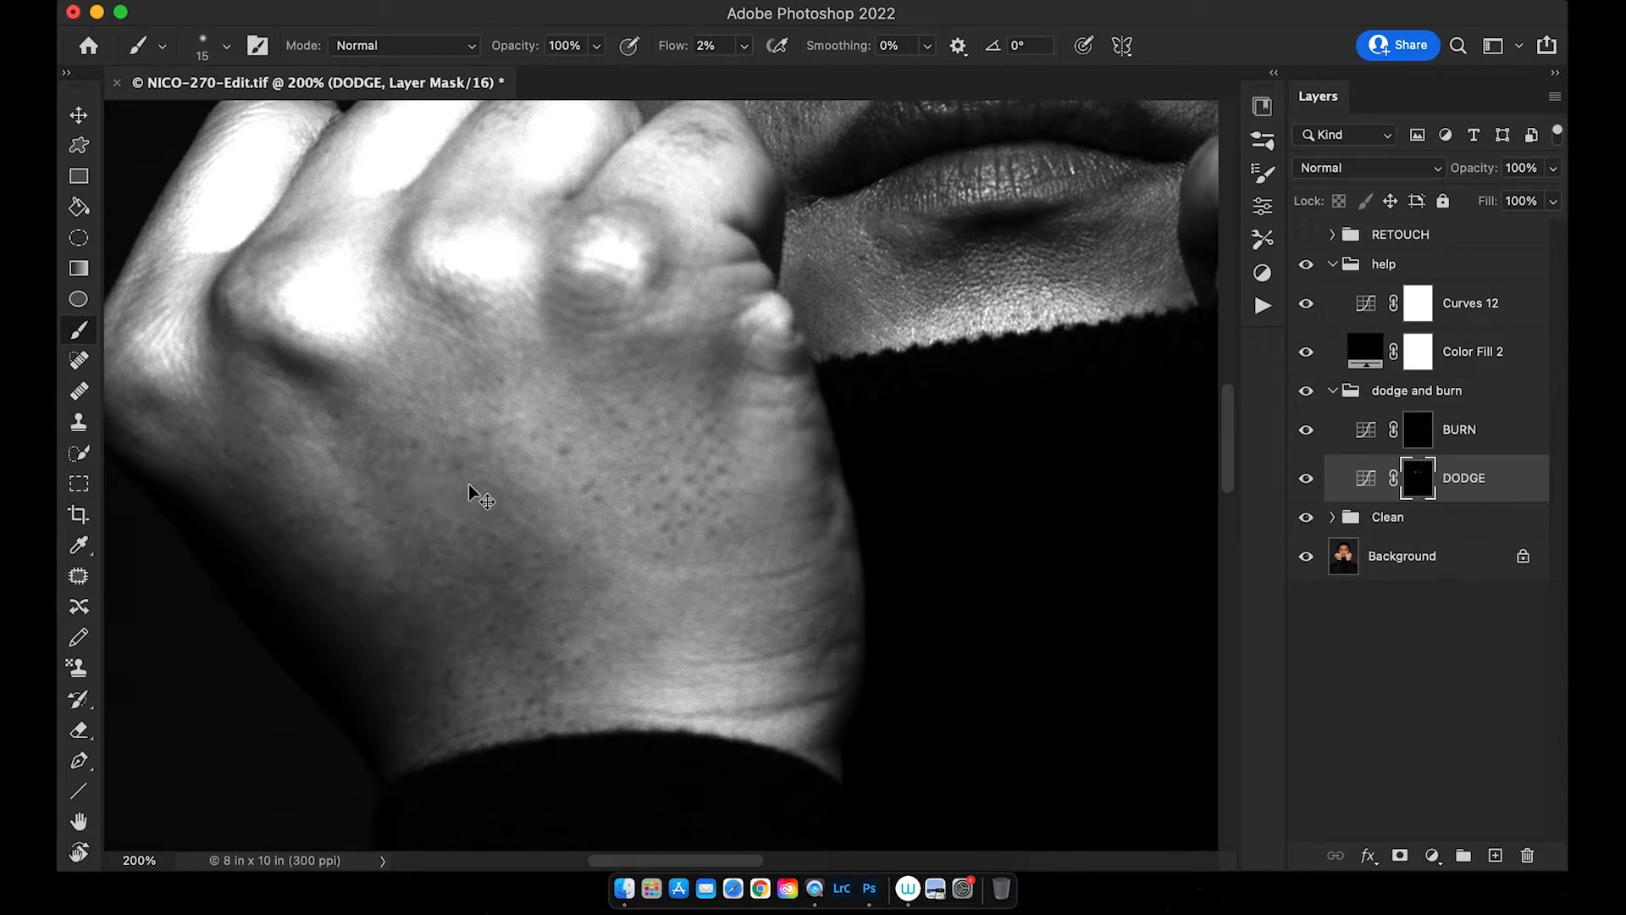
scroll(603, 353, down, 2)
drag(567, 365, 487, 512)
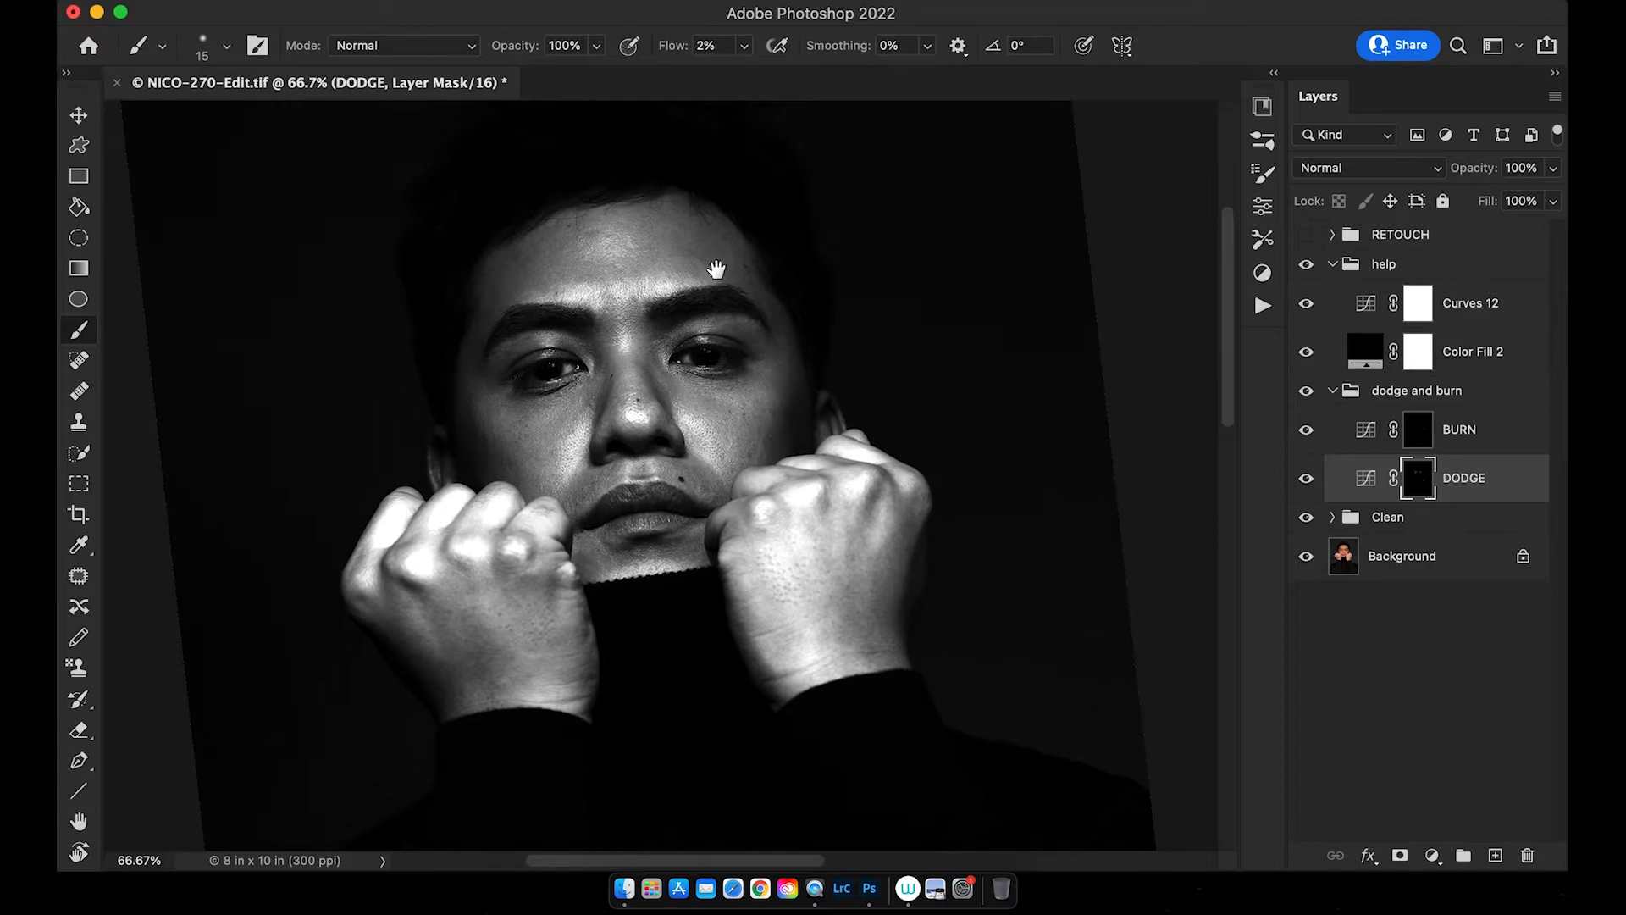
- Dodge the shadows in the centre of the face around the nose with a 30 px brush
drag(577, 386, 608, 360)
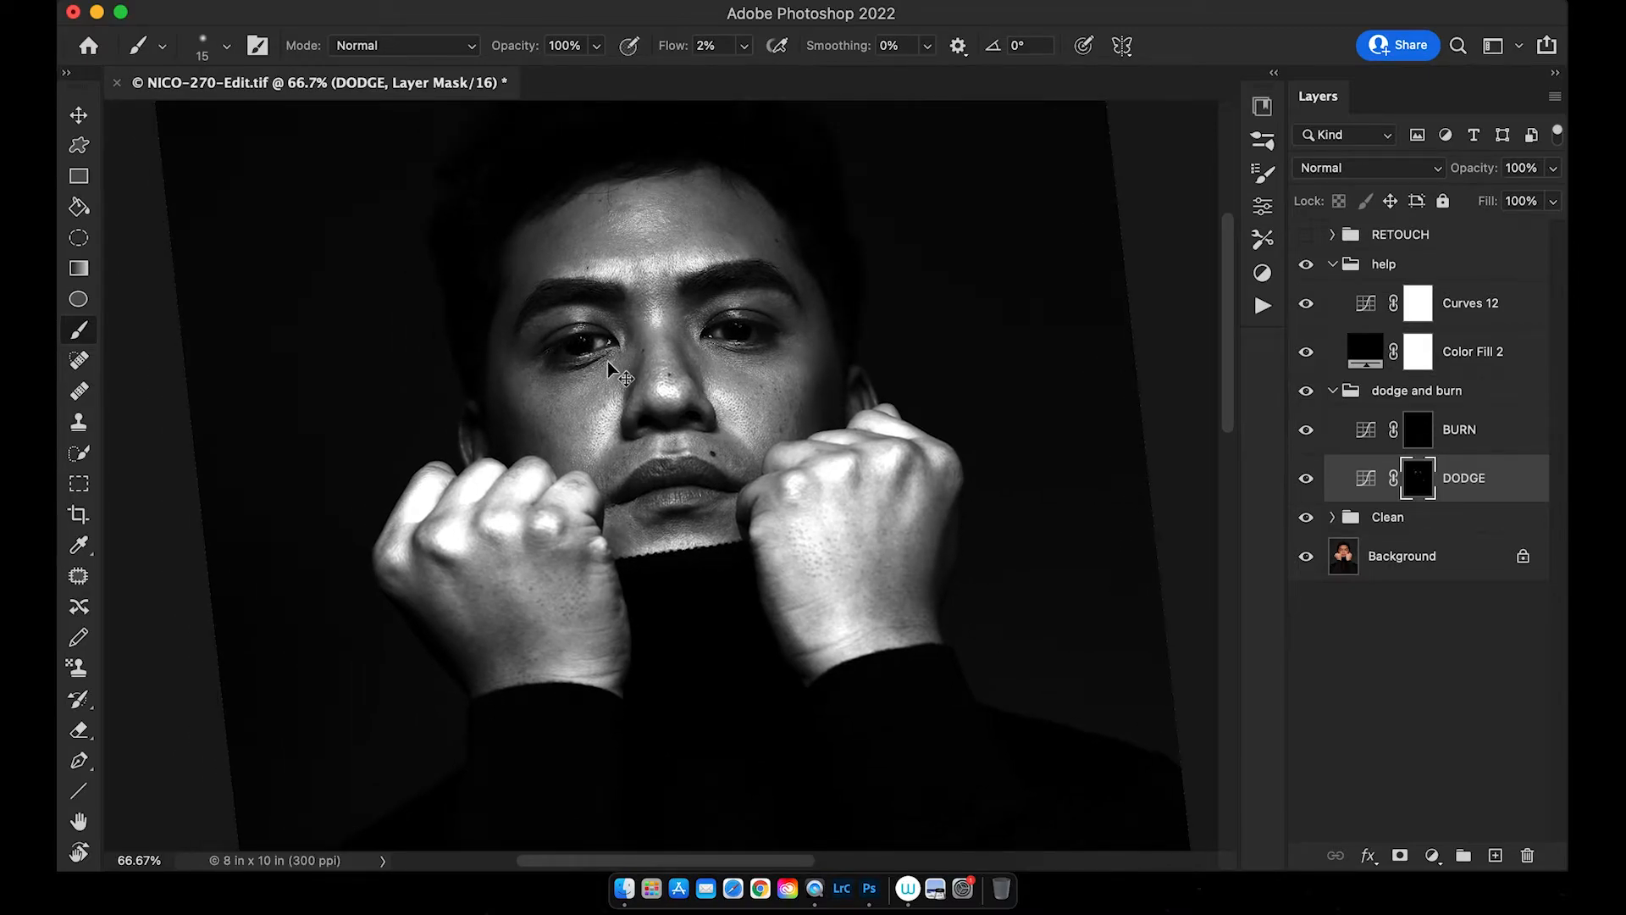
scroll(608, 361, up, 1)
scroll(642, 338, up, 2)
key(bracketright)
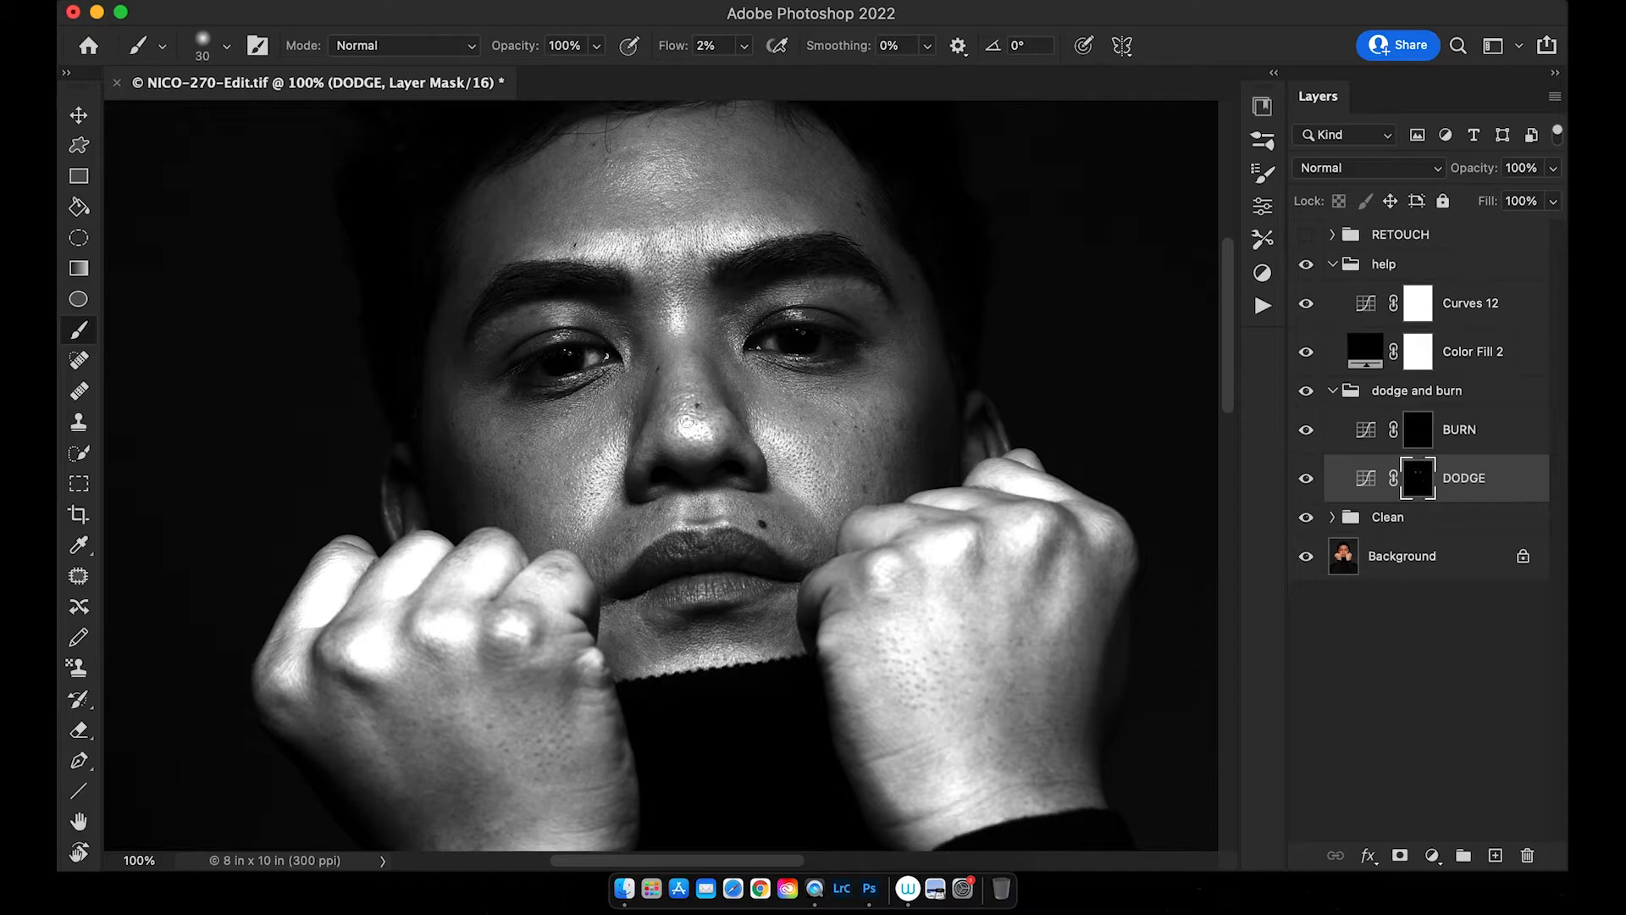
scroll(646, 400, down, 2)
scroll(646, 400, left, 1)
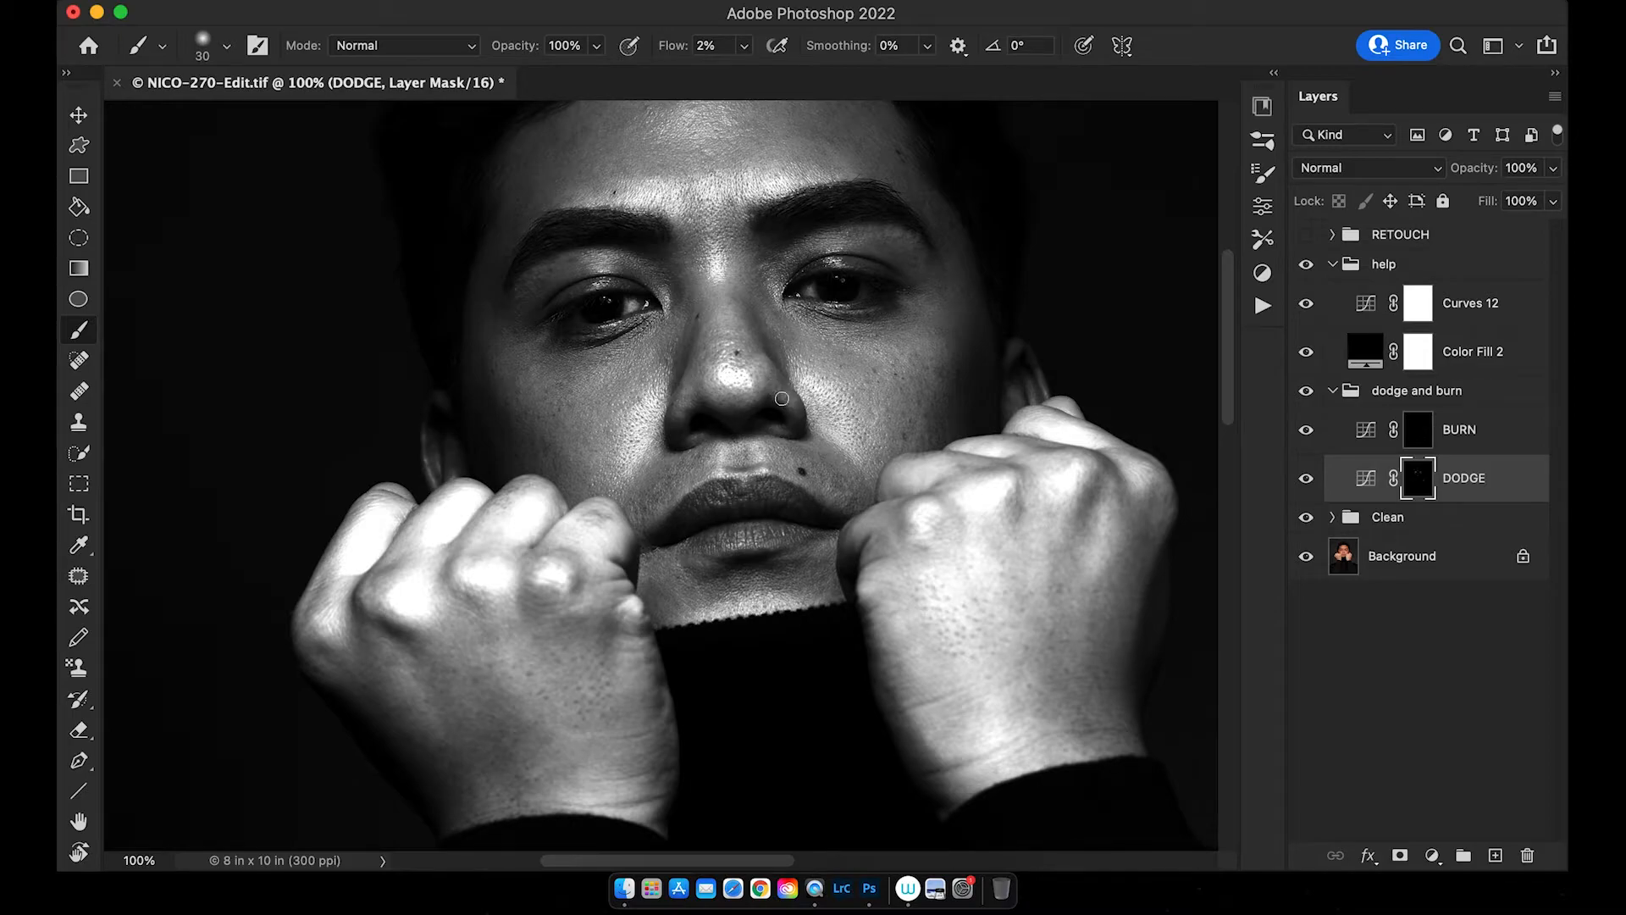
- Switch to the BURN mask and burn both eyebrows, enlarging and fine-tuning the brush between strokes
mouse_move(765, 309)
mouse_down()
mouse_move(754, 358)
mouse_move(879, 384)
mouse_up()
key(alt+bracketright)
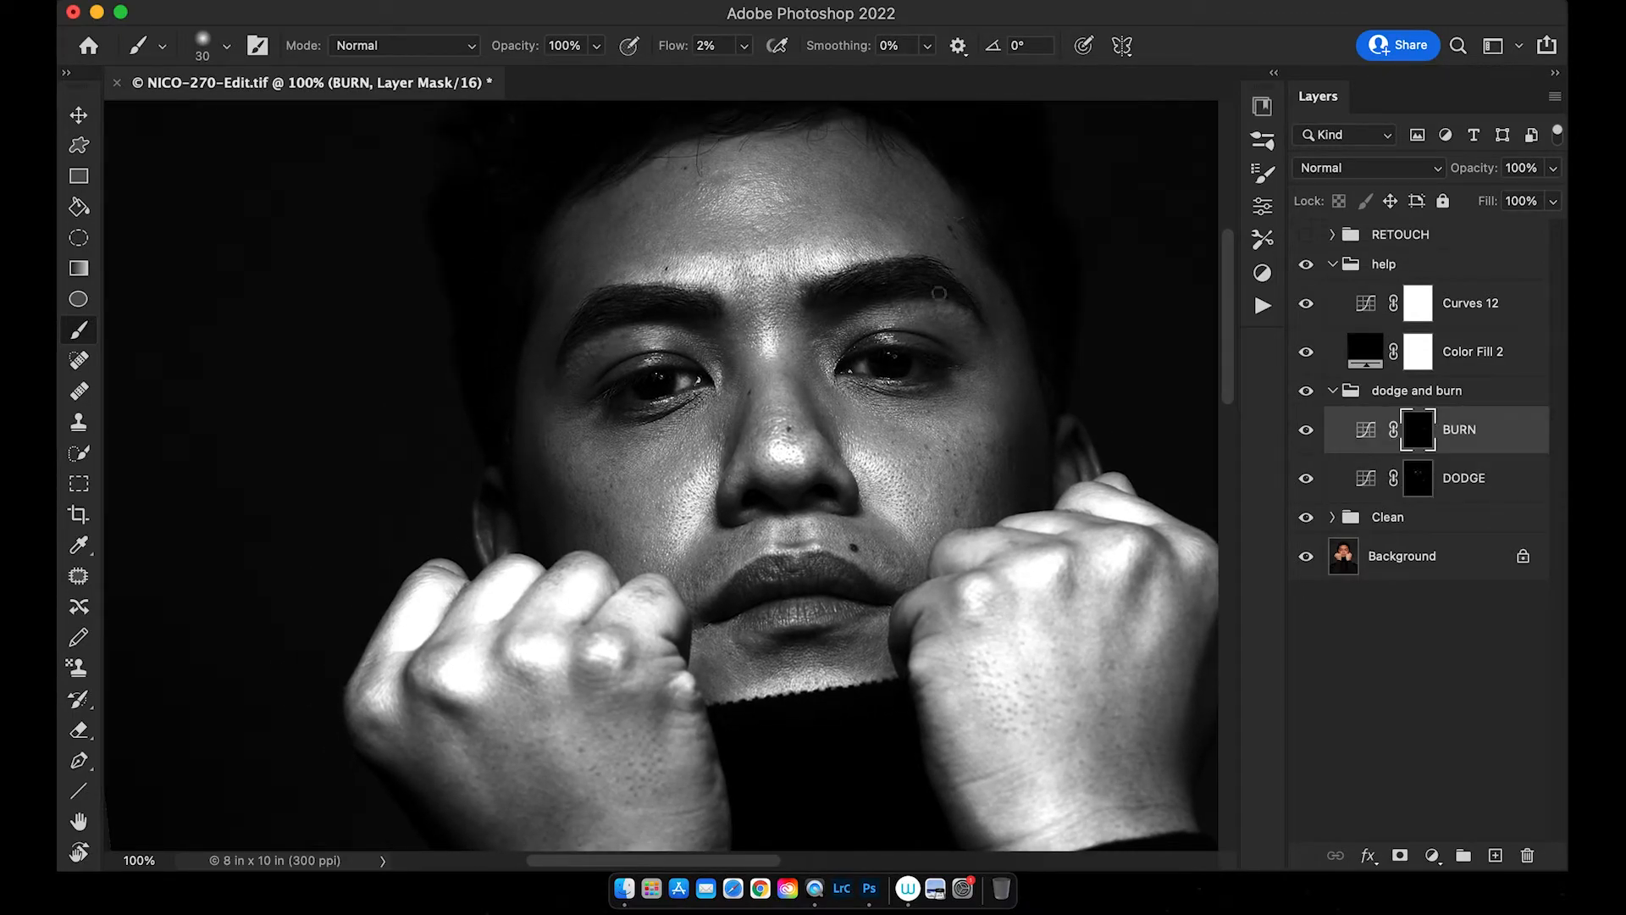
key(bracketright)
key(bracketright)
key(bracketright)
key(bracketright)
mouse_move(676, 307)
mouse_down()
mouse_move(624, 305)
mouse_move(689, 302)
mouse_move(643, 305)
mouse_up()
key(bracketleft)
key(bracketleft)
key(bracketleft)
key(bracketright)
key(bracketleft)
key(bracketright)
drag(957, 324, 895, 296)
- Switch to the DODGE mask and dodge the skin beneath both eyebrows, varying the brush between 20 px and 40 px
key(alt+bracketleft)
key(bracketleft)
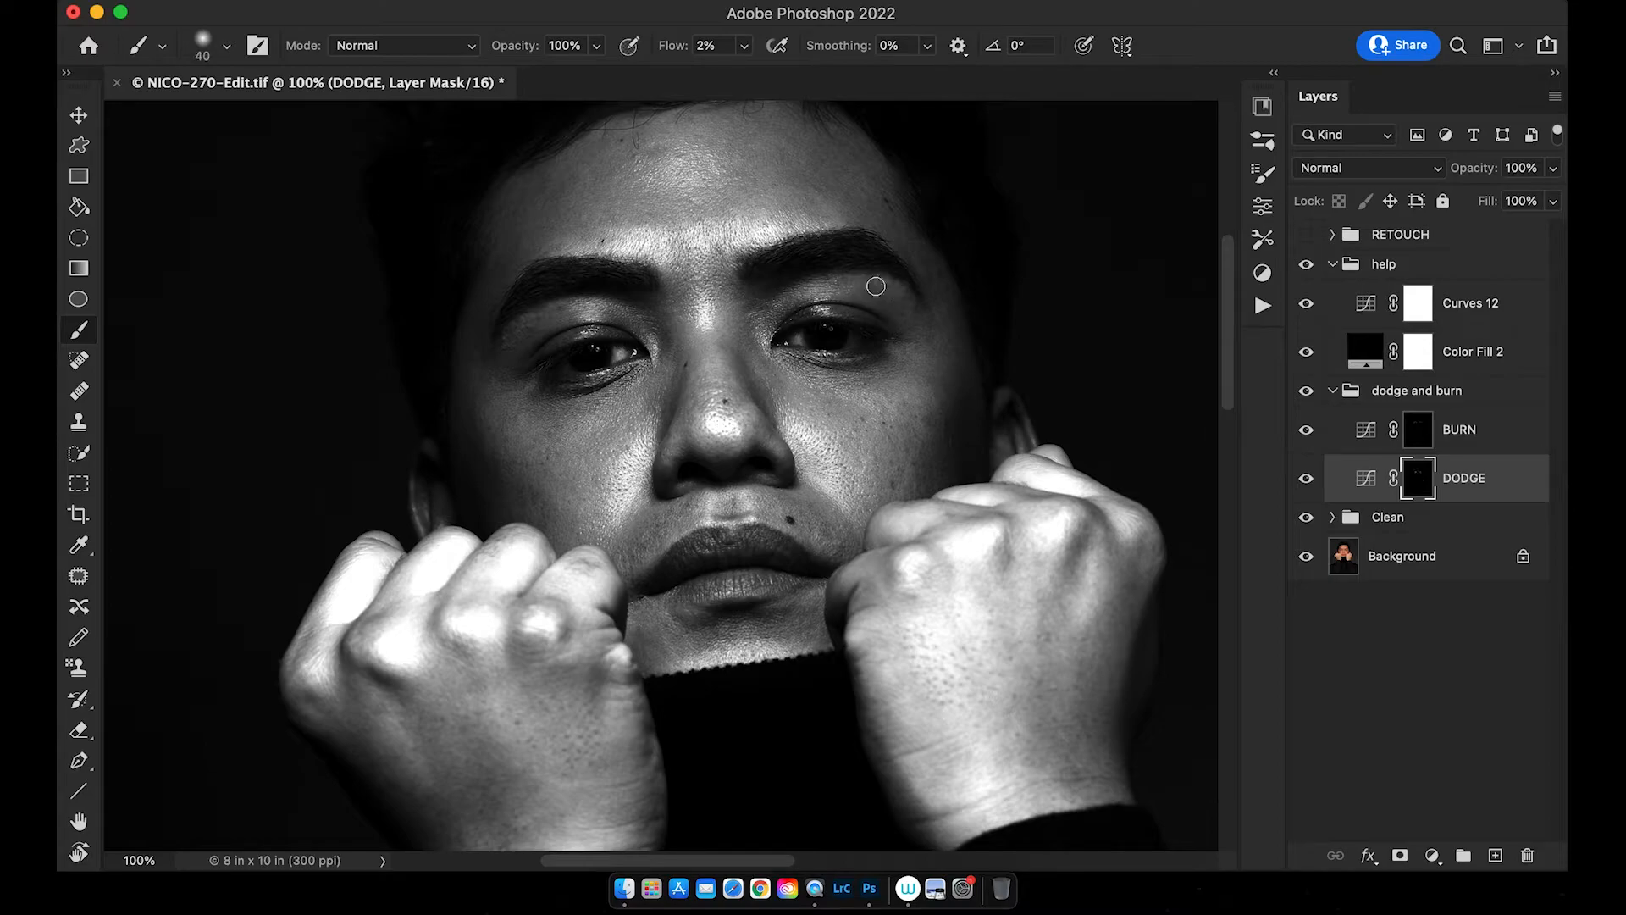
key(bracketleft)
key(bracketleft)
scroll(720, 339, left, 5)
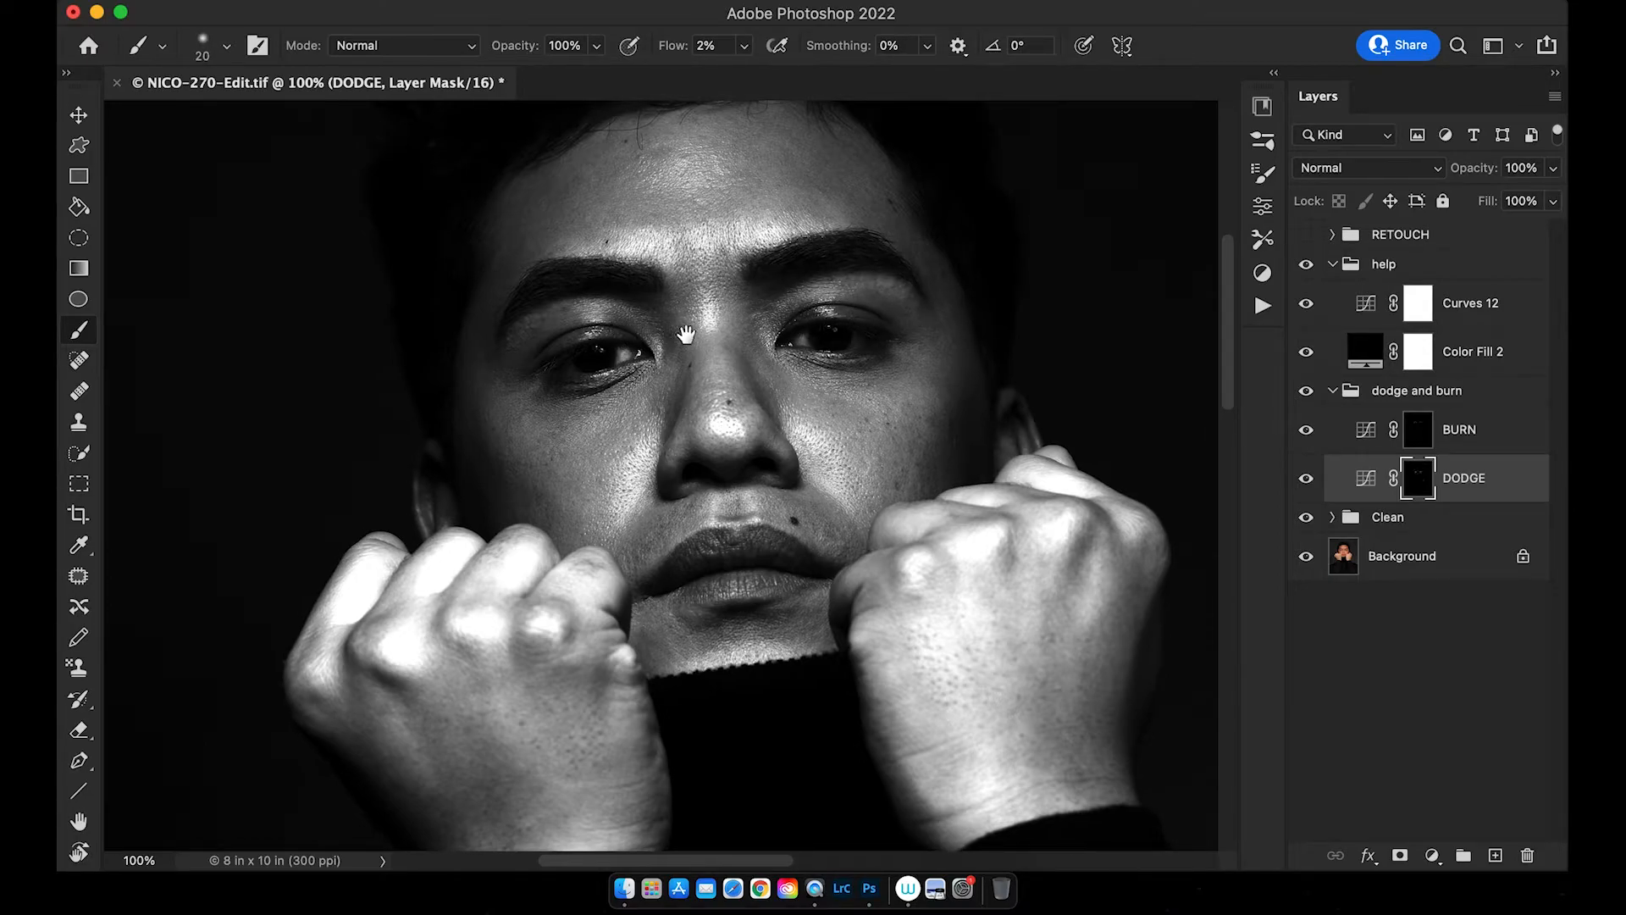
key(bracketright)
key(bracketright)
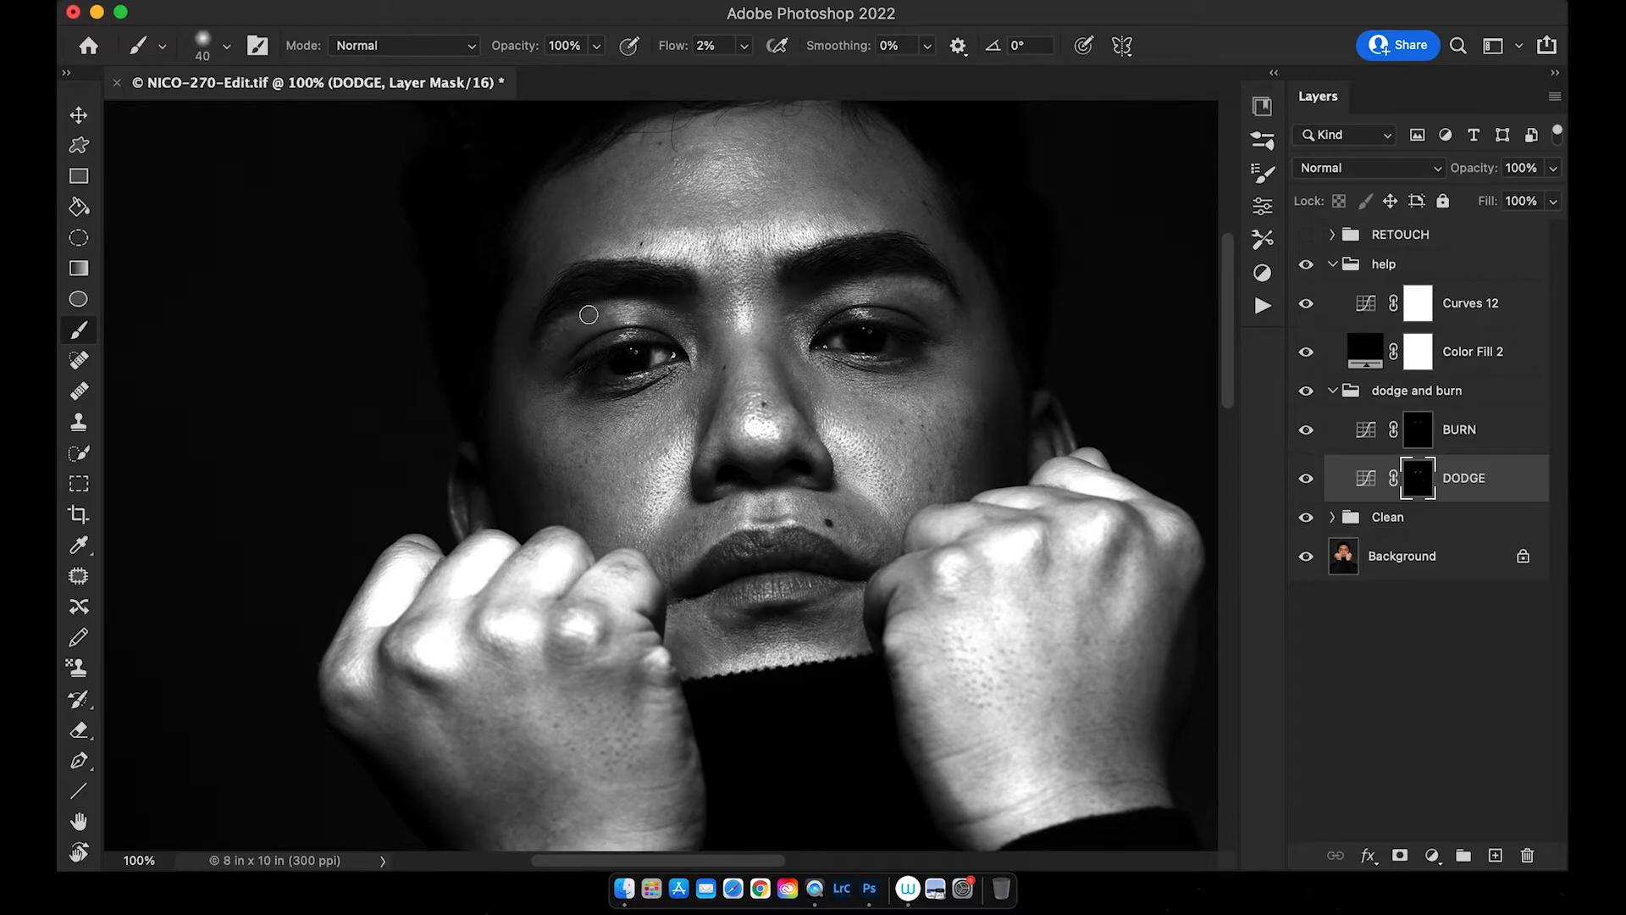
key(bracketleft)
drag(715, 377, 745, 333)
- Dodge the dark patches on the subject's right cheek above the fist with a brush reduced to 10 px and 9 px
key(super+equal)
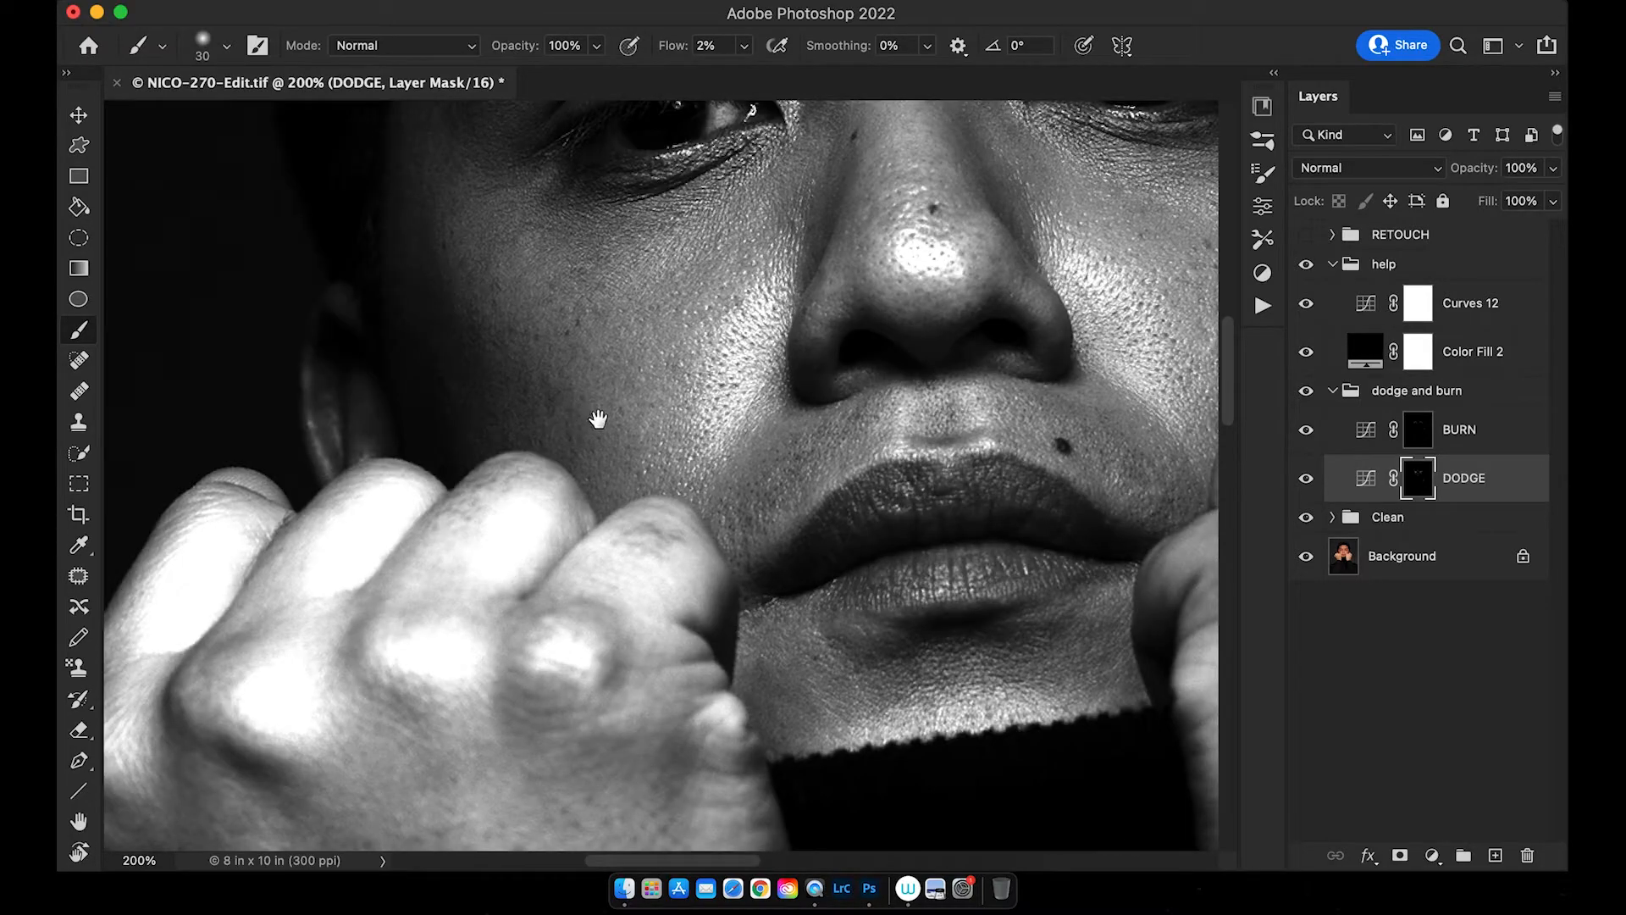
drag(598, 418, 641, 418)
key(bracketleft)
key(bracketleft)
key(bracketleft)
key(bracketright)
key(bracketright)
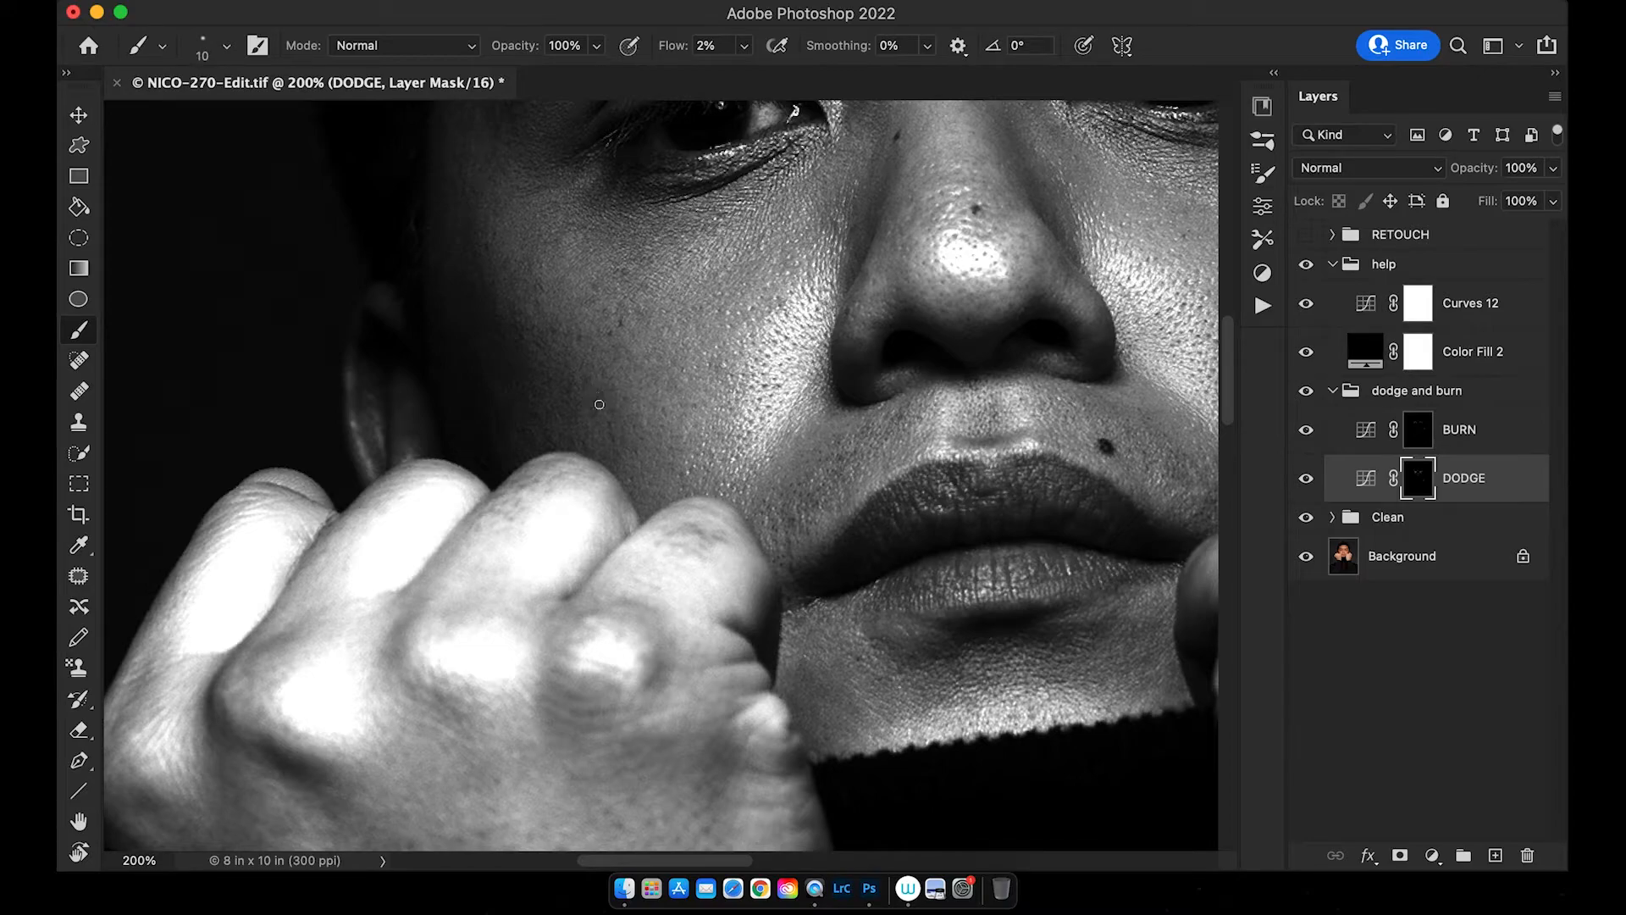
key(bracketleft)
key(bracketleft)
- Dodge the small dark spots beneath and beside the subject's right eye with 9 px and 5 px brushes
scroll(639, 337, up, 5)
scroll(638, 337, left, 3)
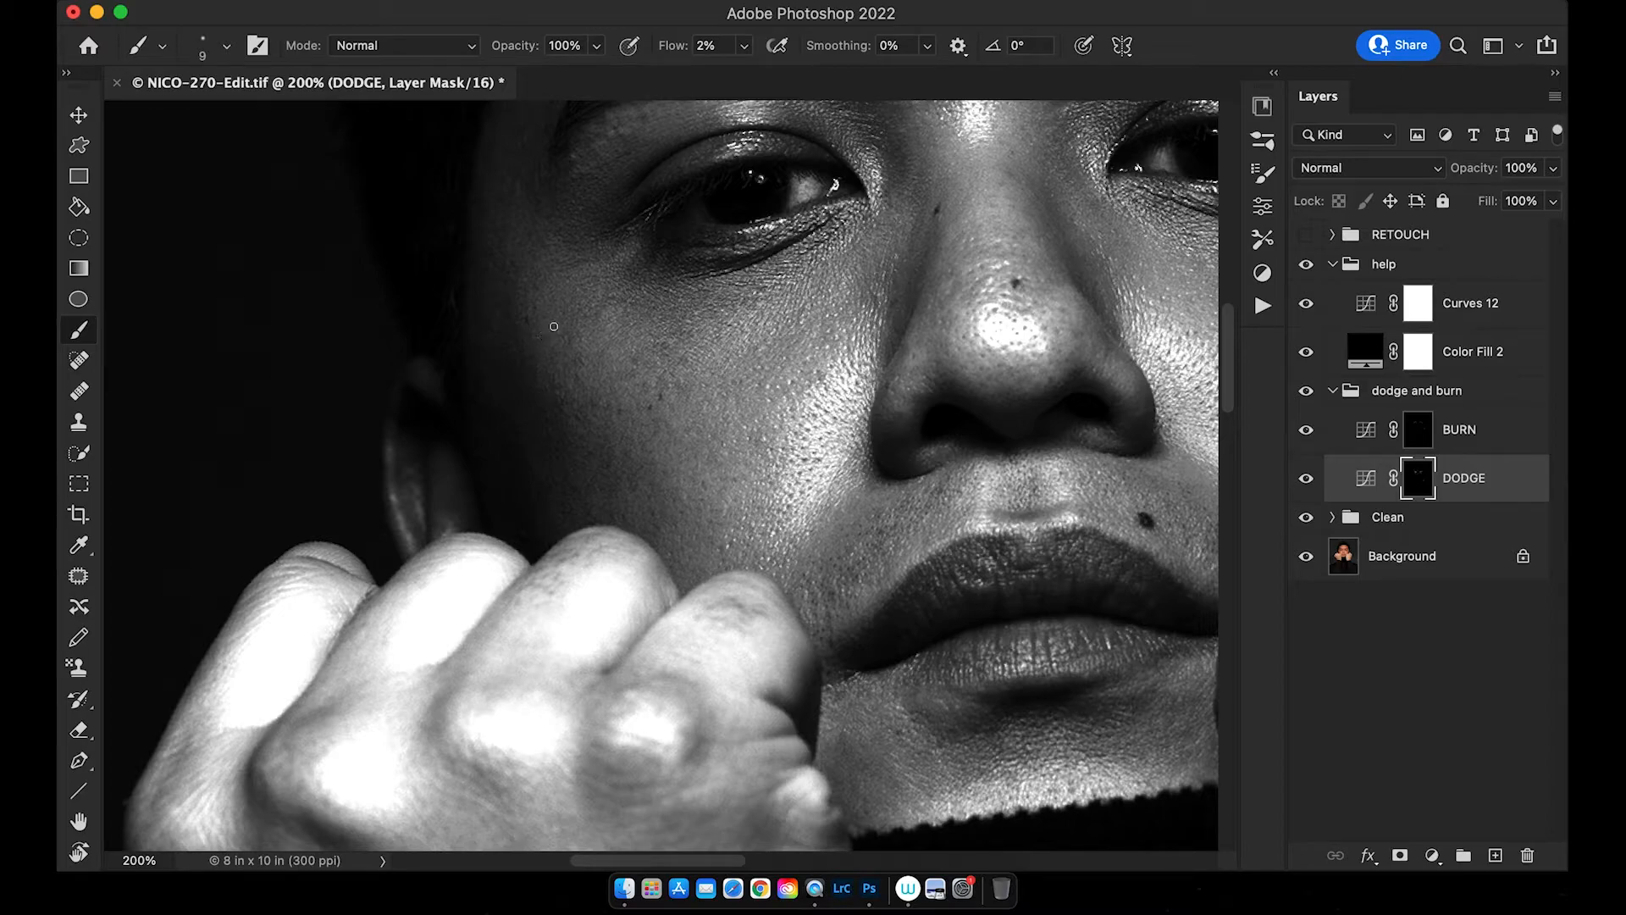
scroll(613, 322, up, 3)
key(bracketleft)
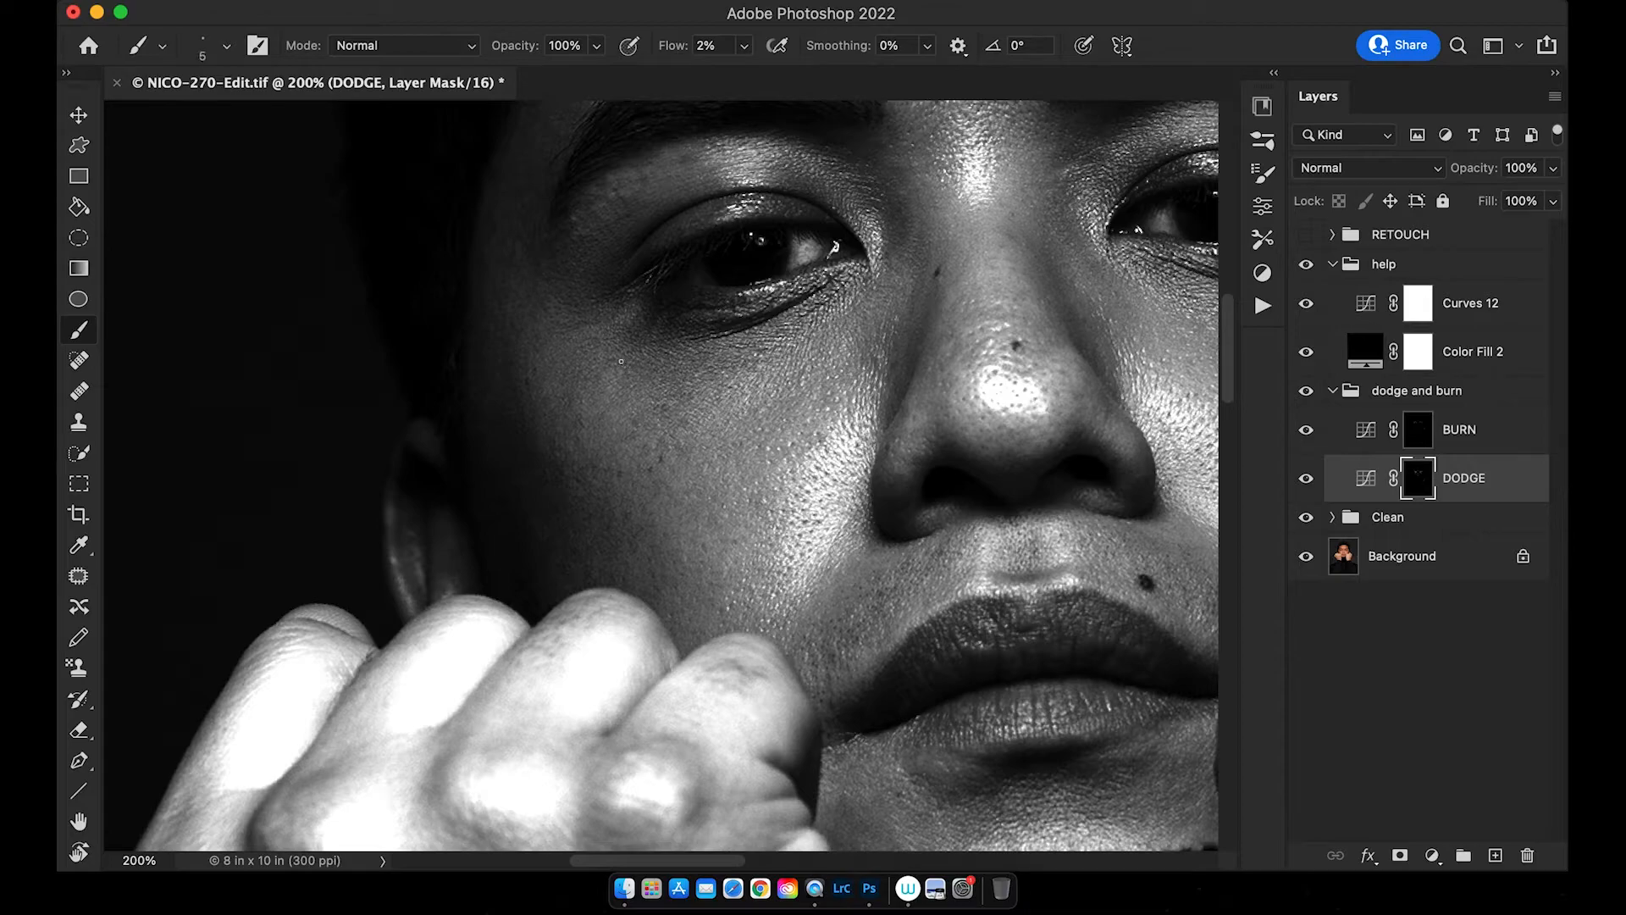
- Dodge the dark spots on the subject's left cheek with a 7 px brush, checking the colour by toggling the help group
scroll(698, 358, right, 10)
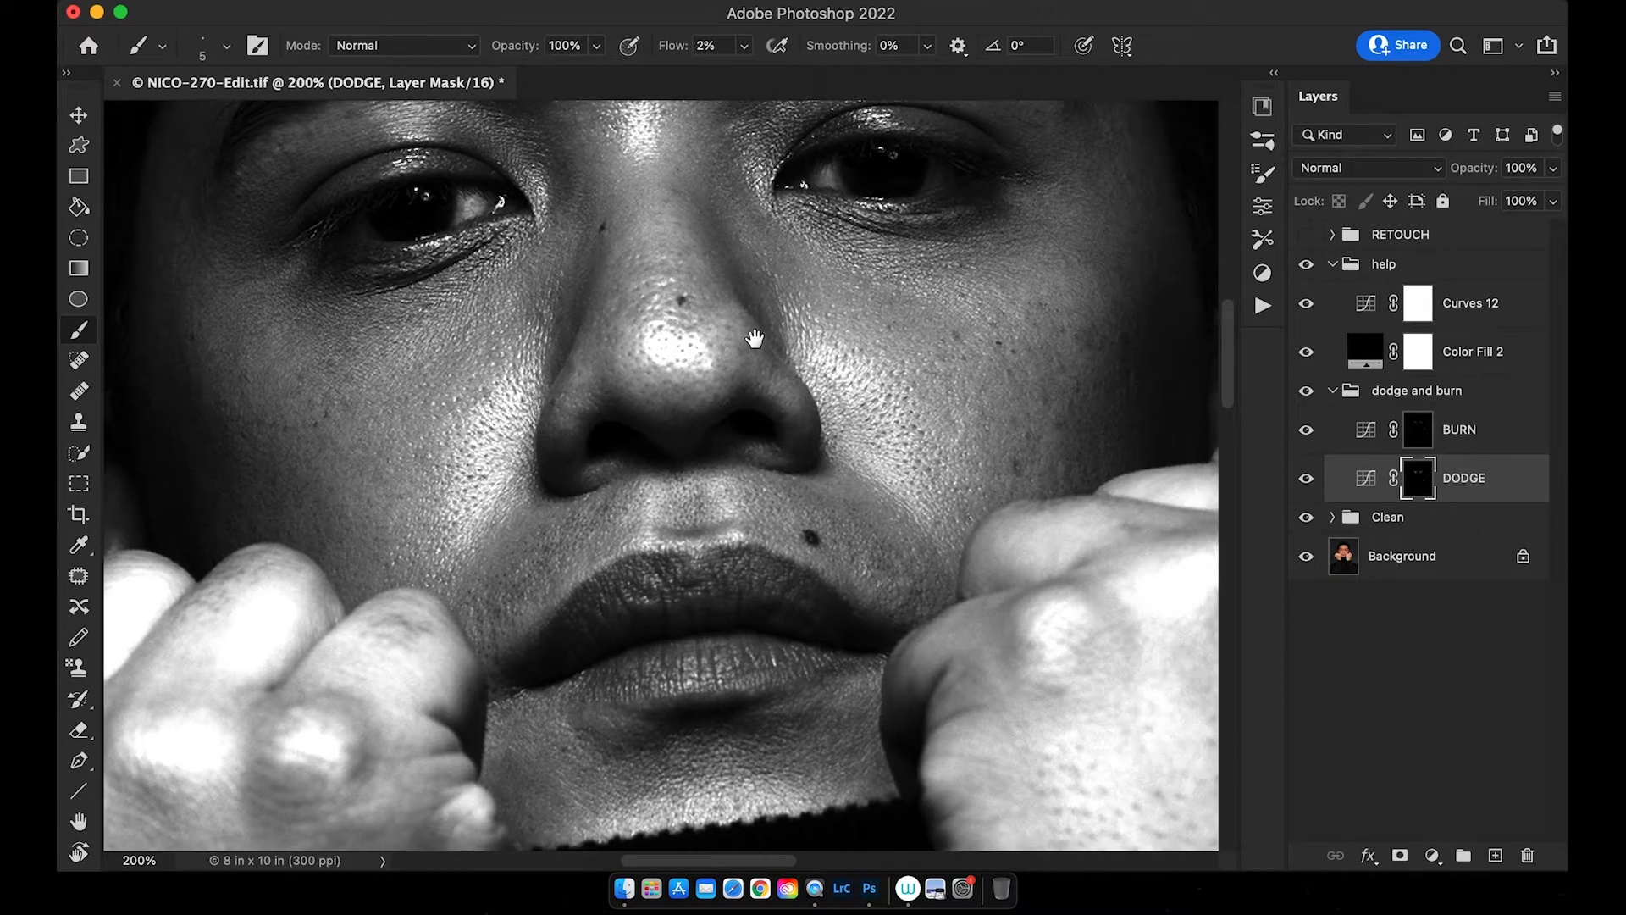
scroll(684, 347, right, 4)
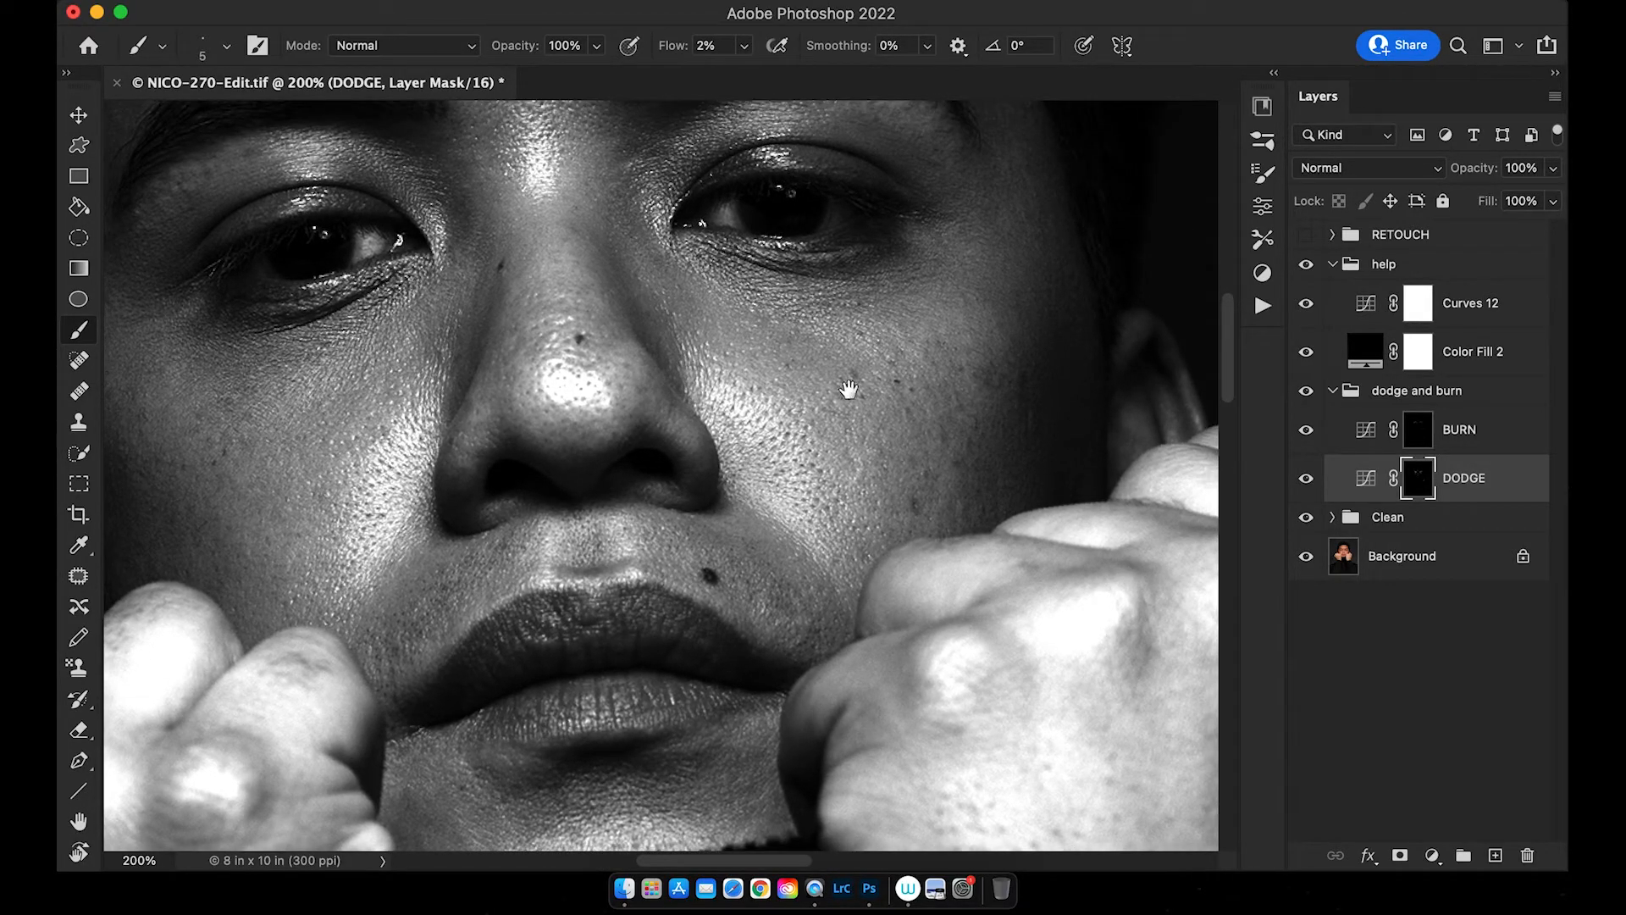
scroll(835, 372, right, 4)
scroll(835, 372, down, 3)
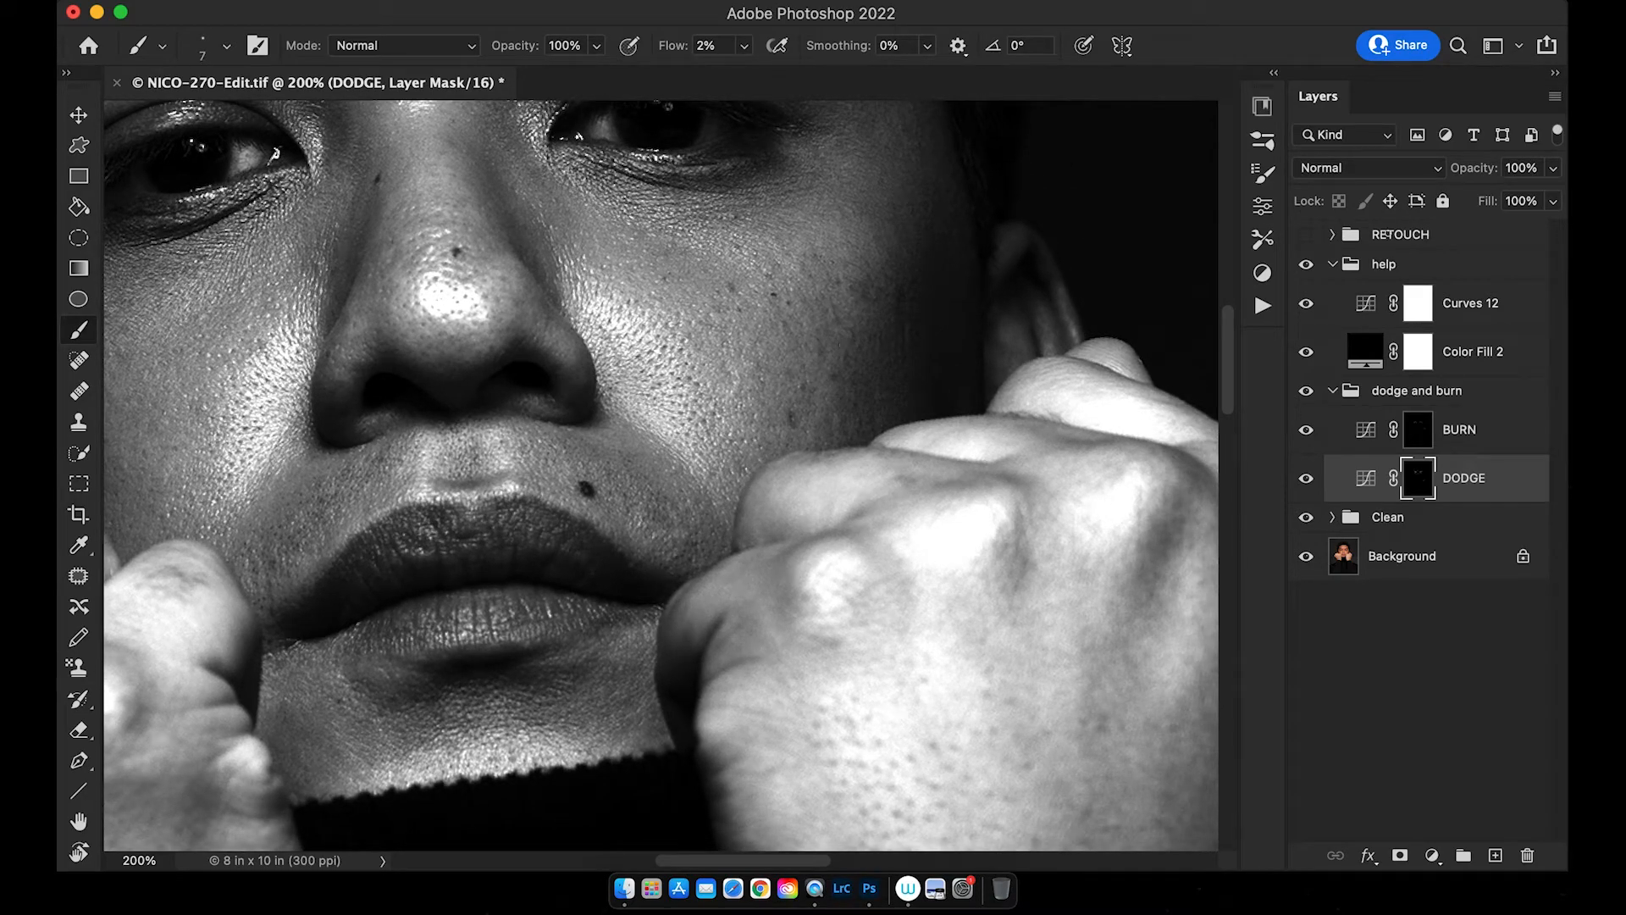
click(1306, 264)
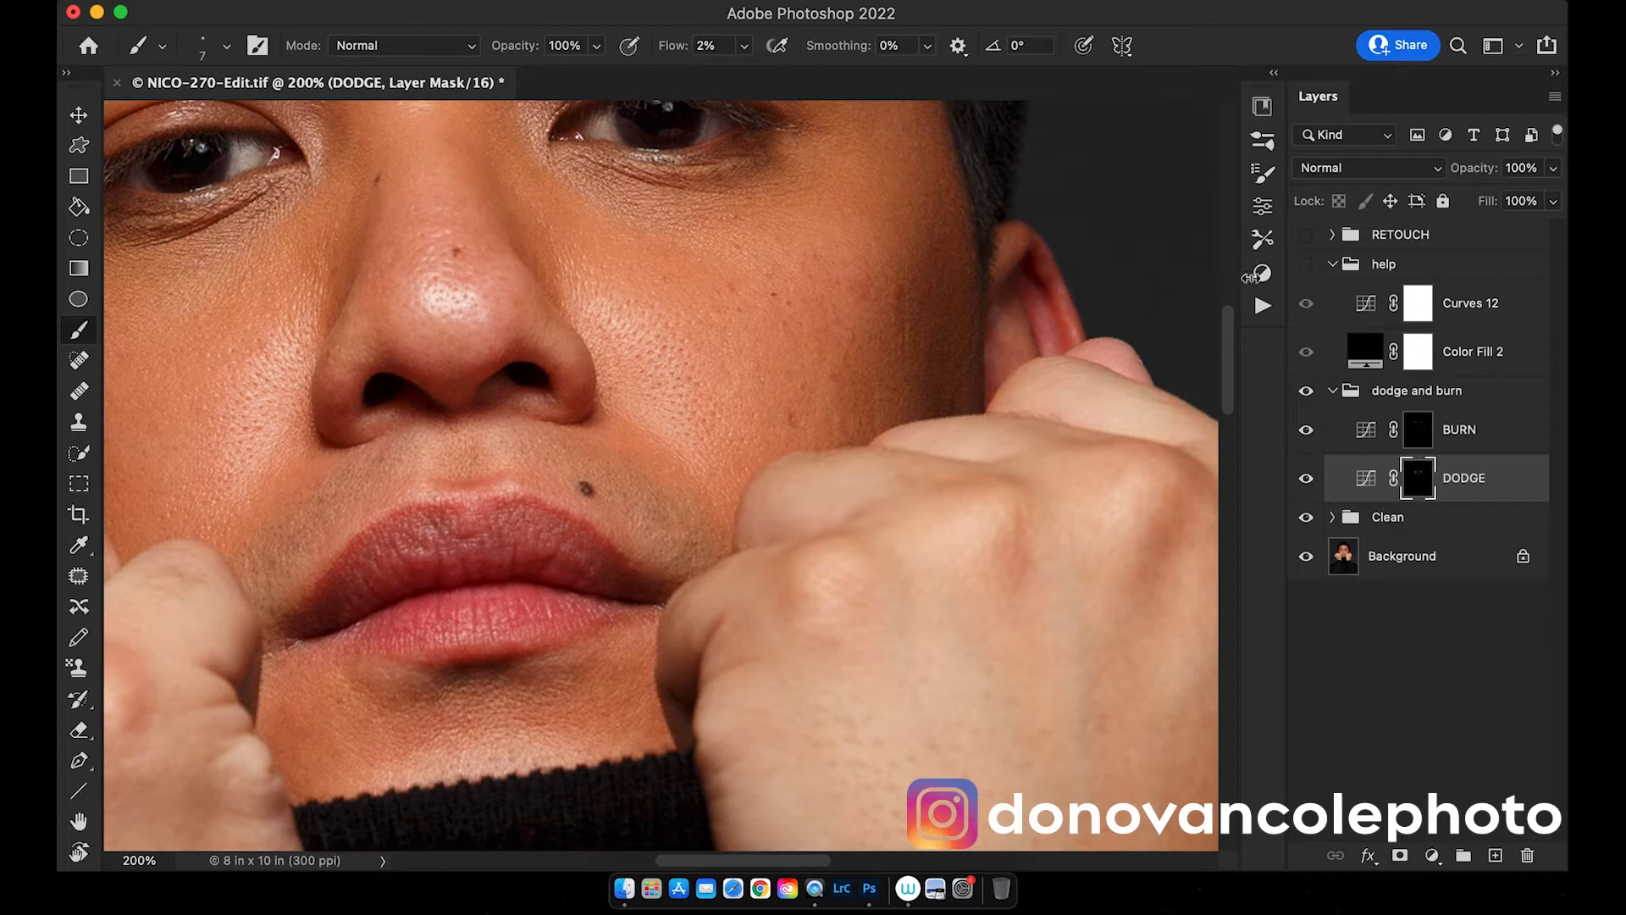
click(1306, 264)
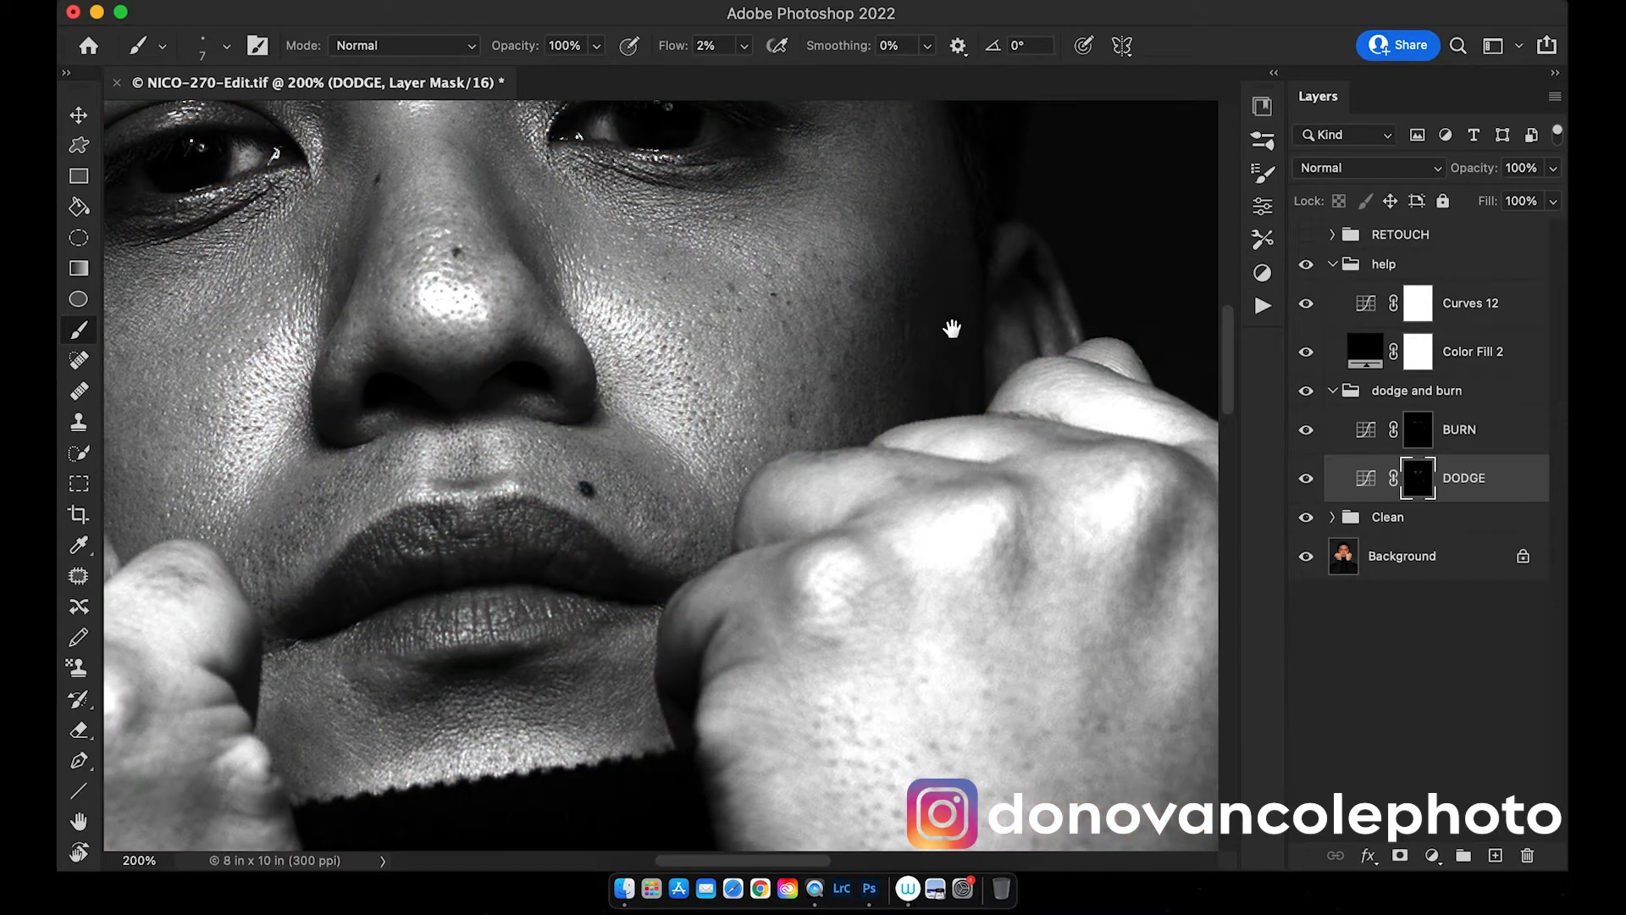
- Dodge the outer edge of the subject's left cheek beside the ear, switching the help group off and on again
scroll(952, 328, right, 3)
click(1306, 264)
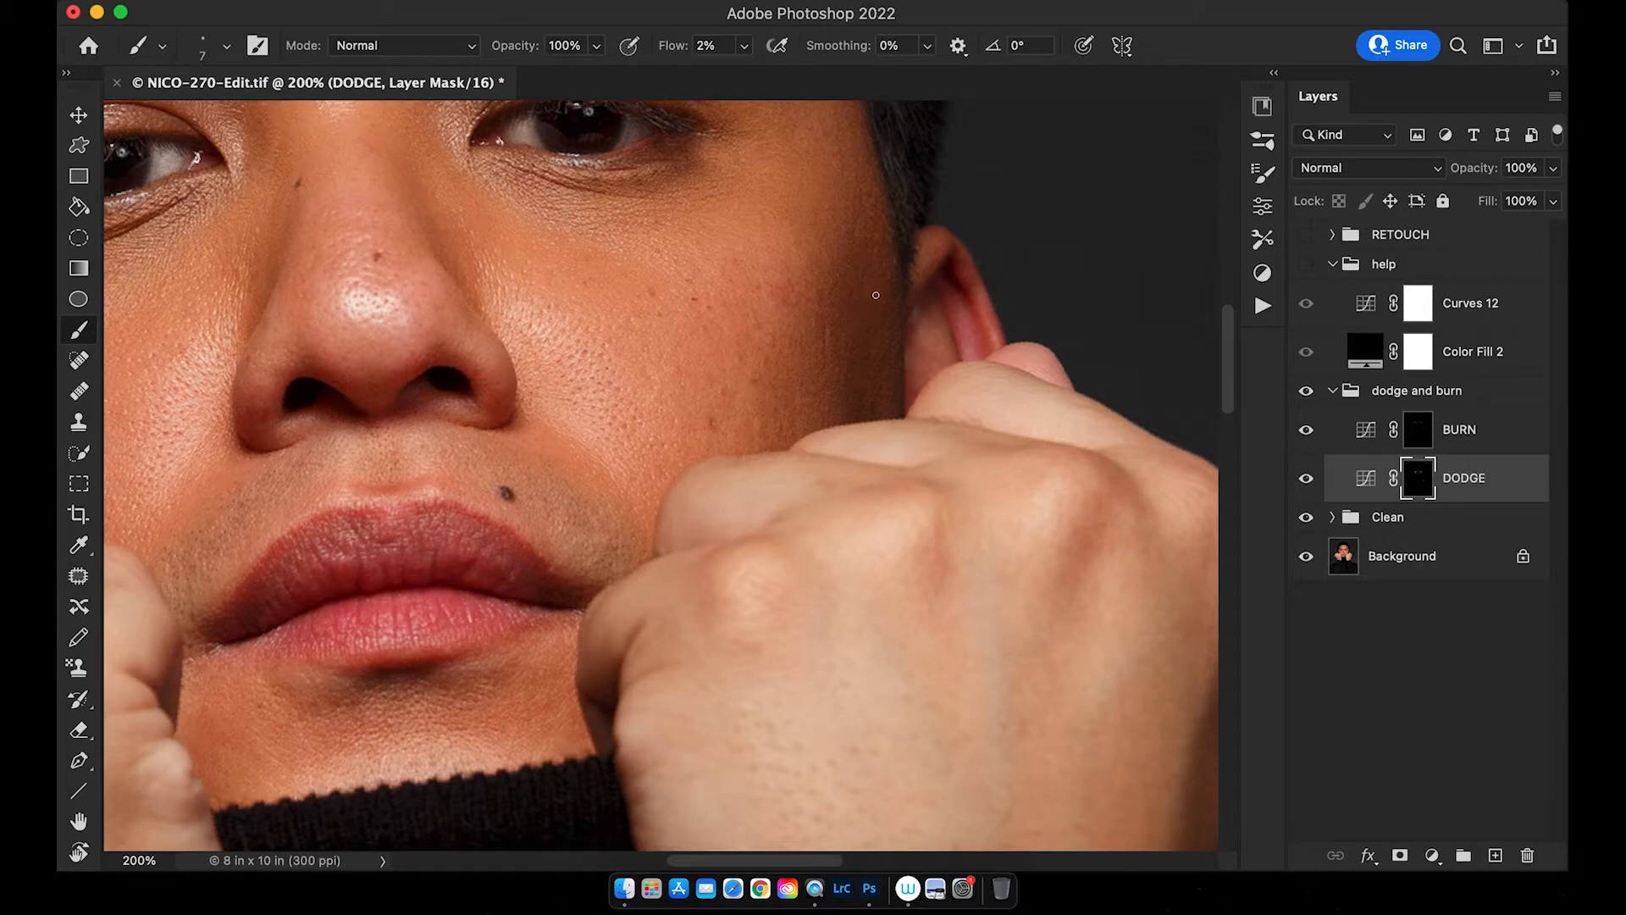
click(1306, 264)
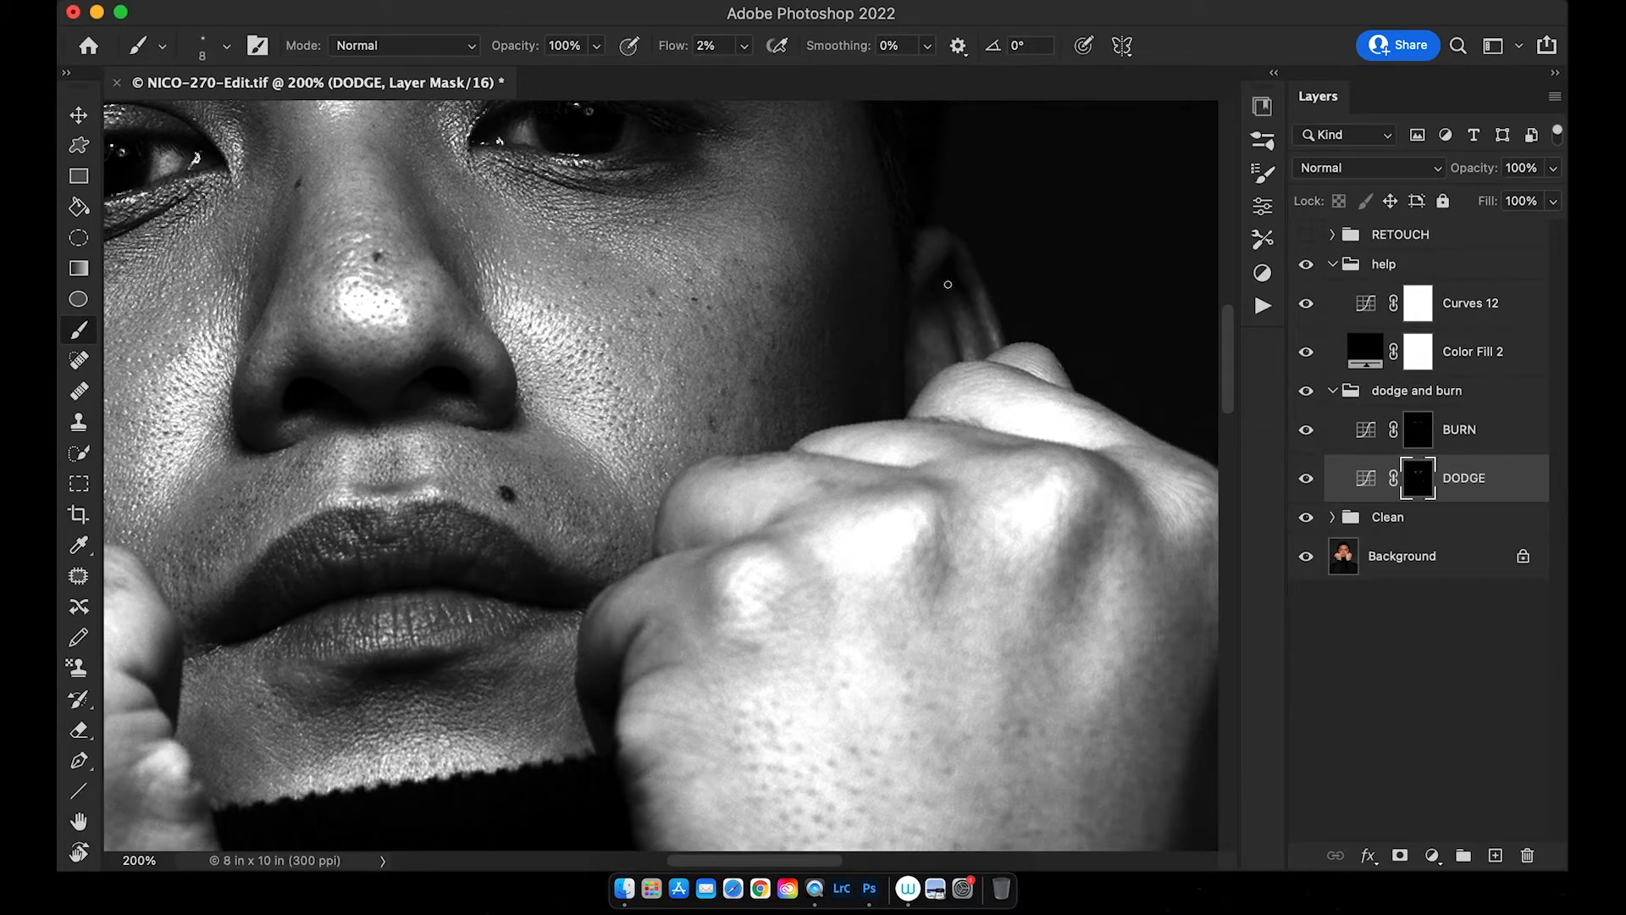
- Hide the help group, switch to the BURN mask and burn the outer left cheek beside the ear with a 4 px brush
click(1306, 264)
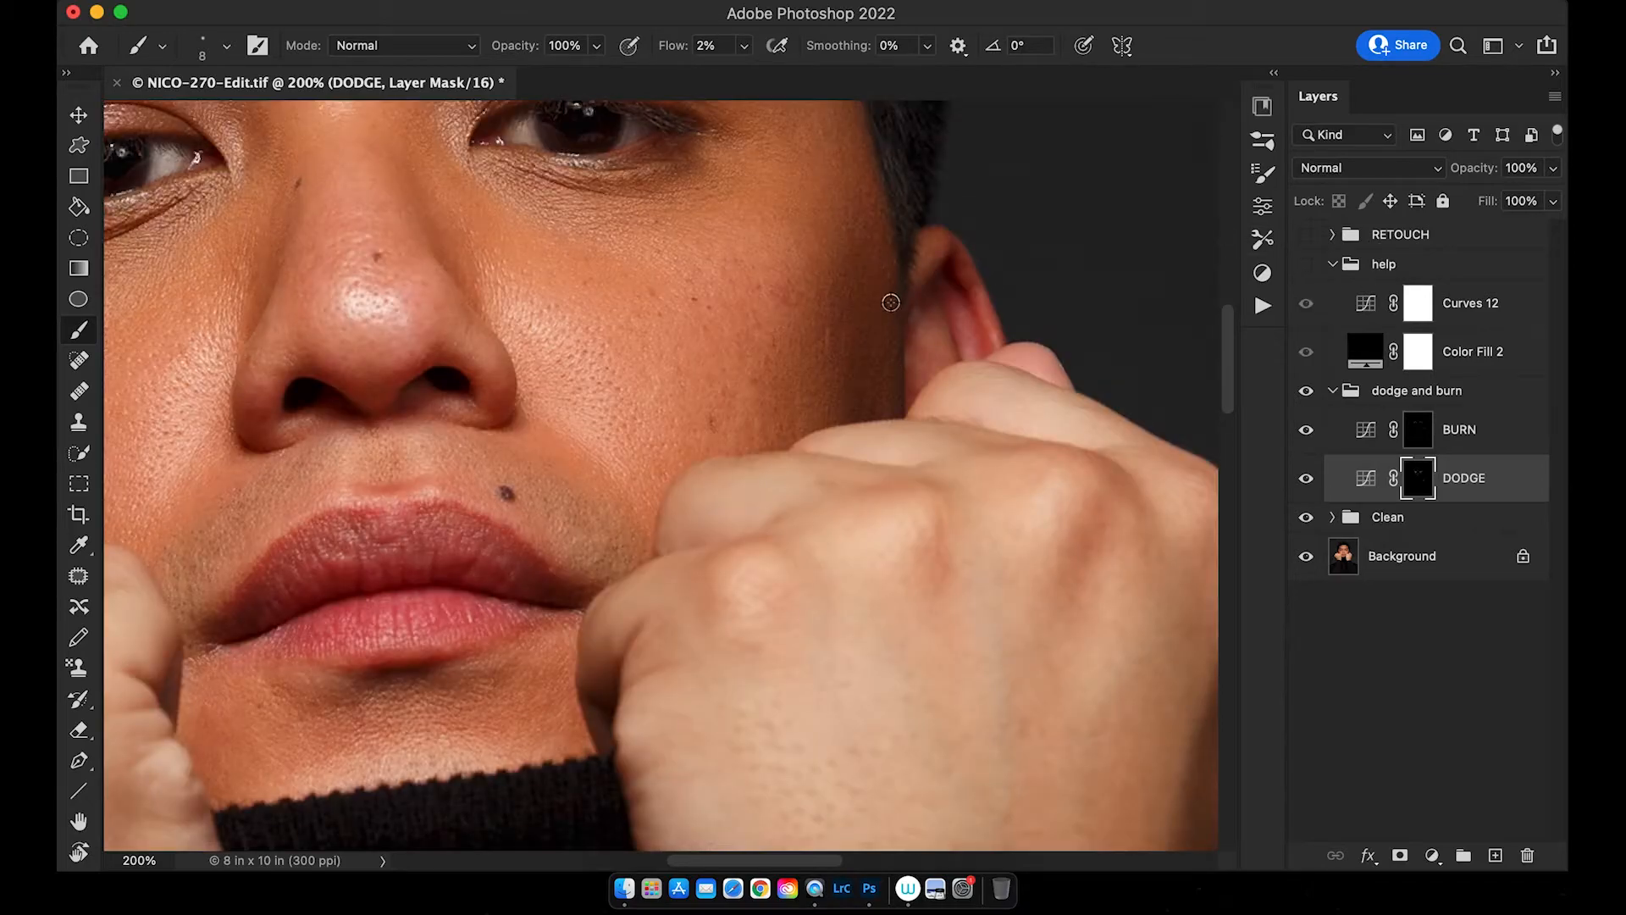
key(alt+bracketright)
key(bracketleft)
scroll(843, 332, up, 3)
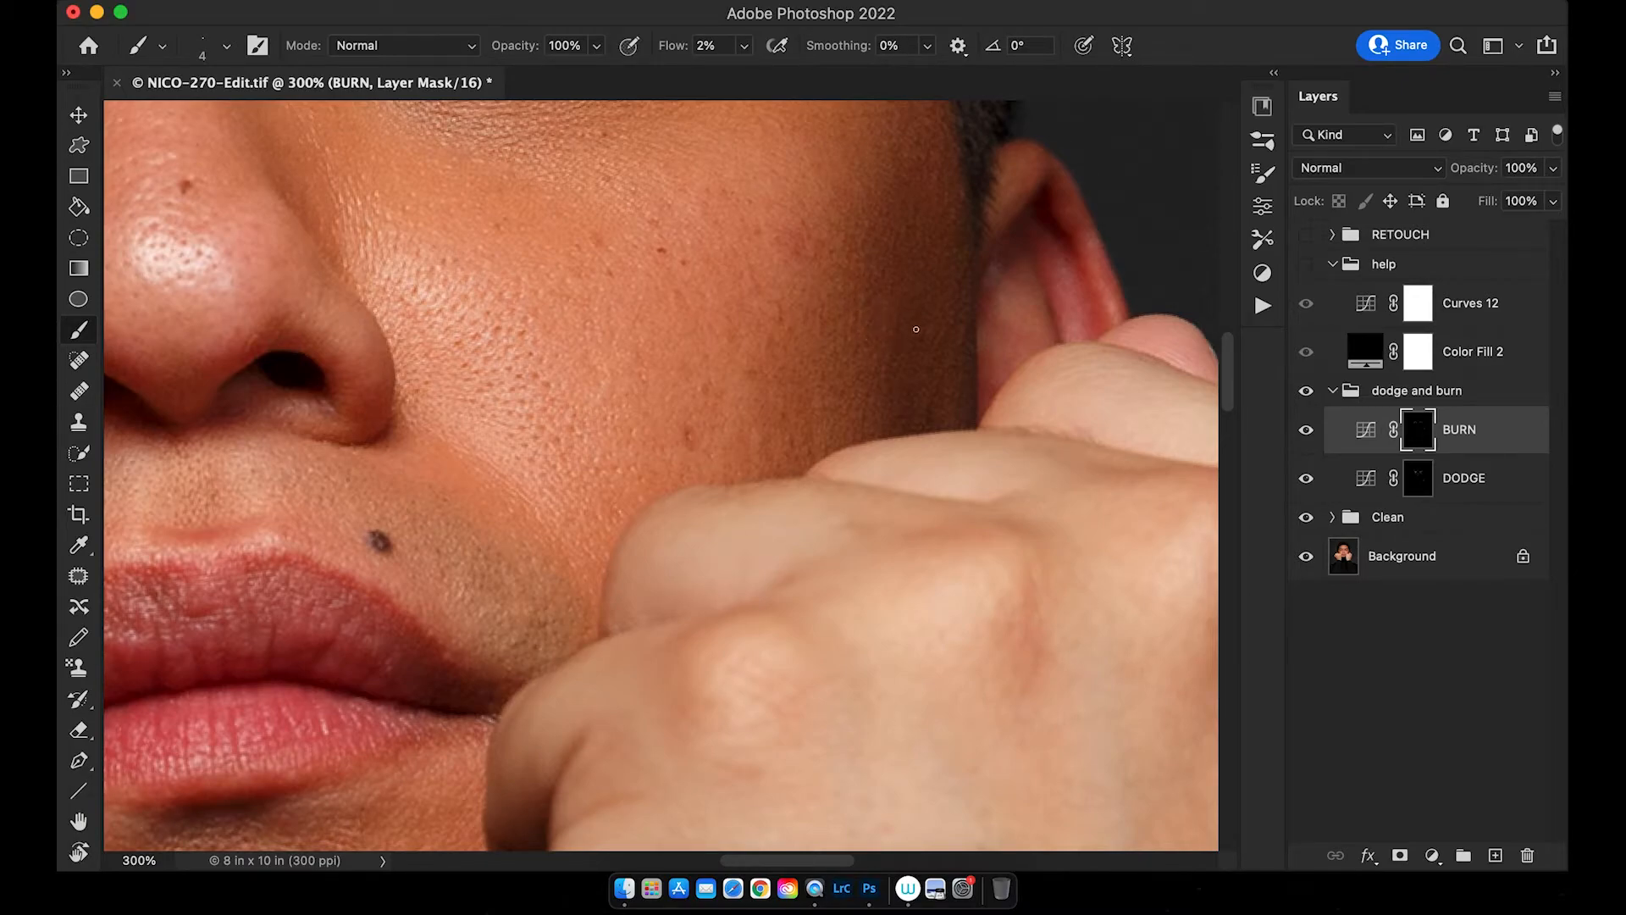
drag(930, 337, 904, 305)
key(super+minus)
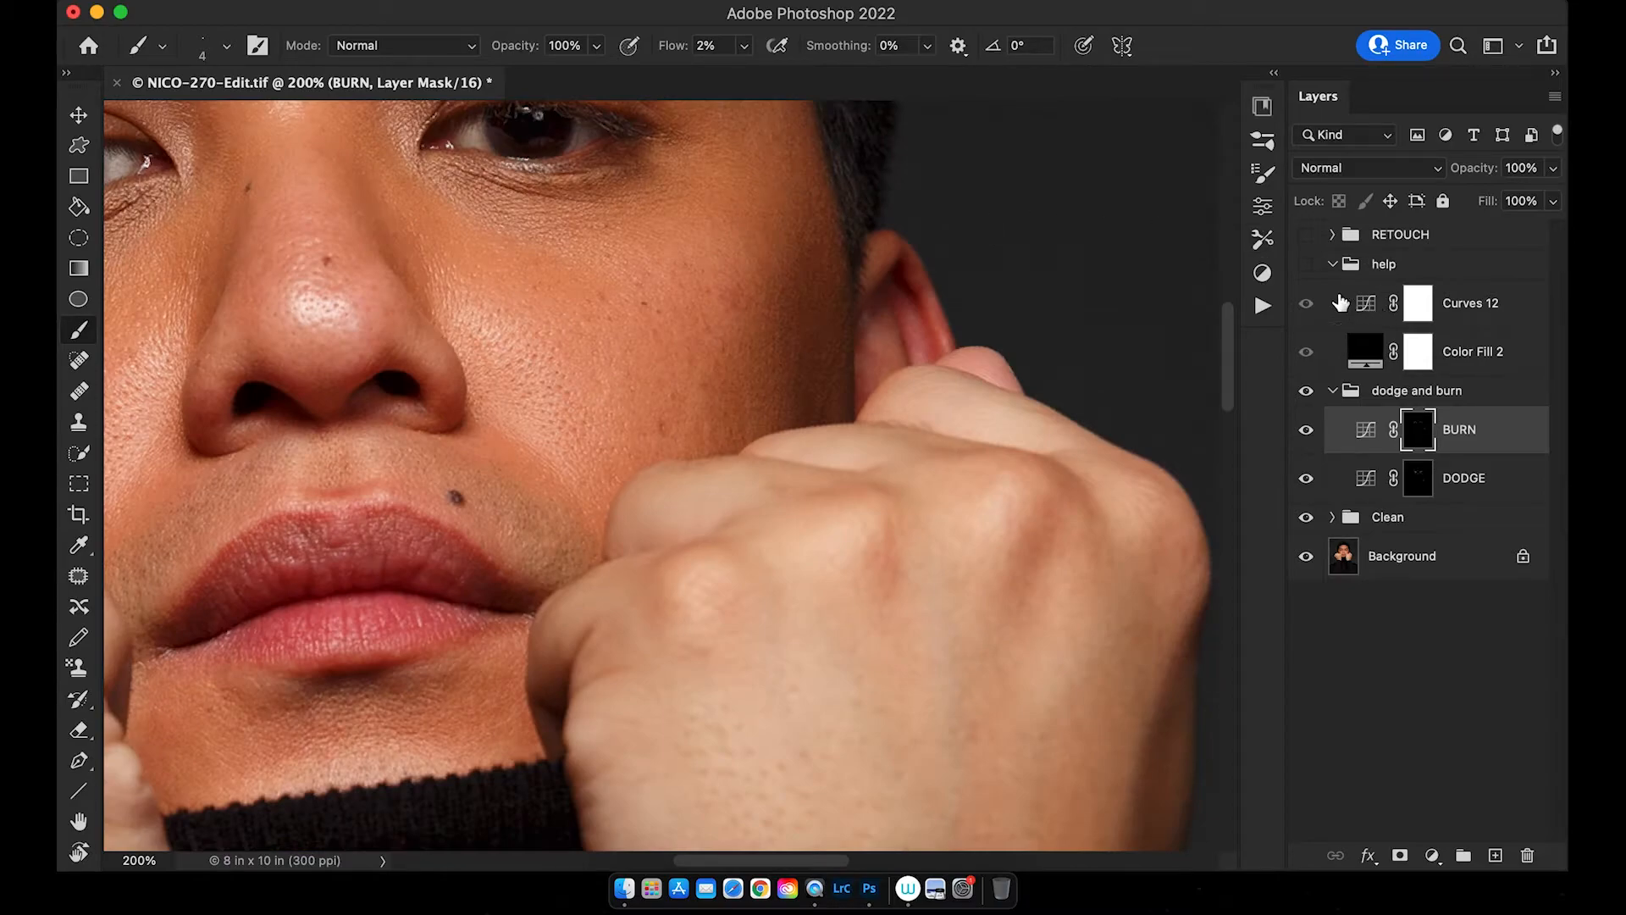
- Show the help group again, reset the rotated canvas view and return to the Brush tool
click(1306, 263)
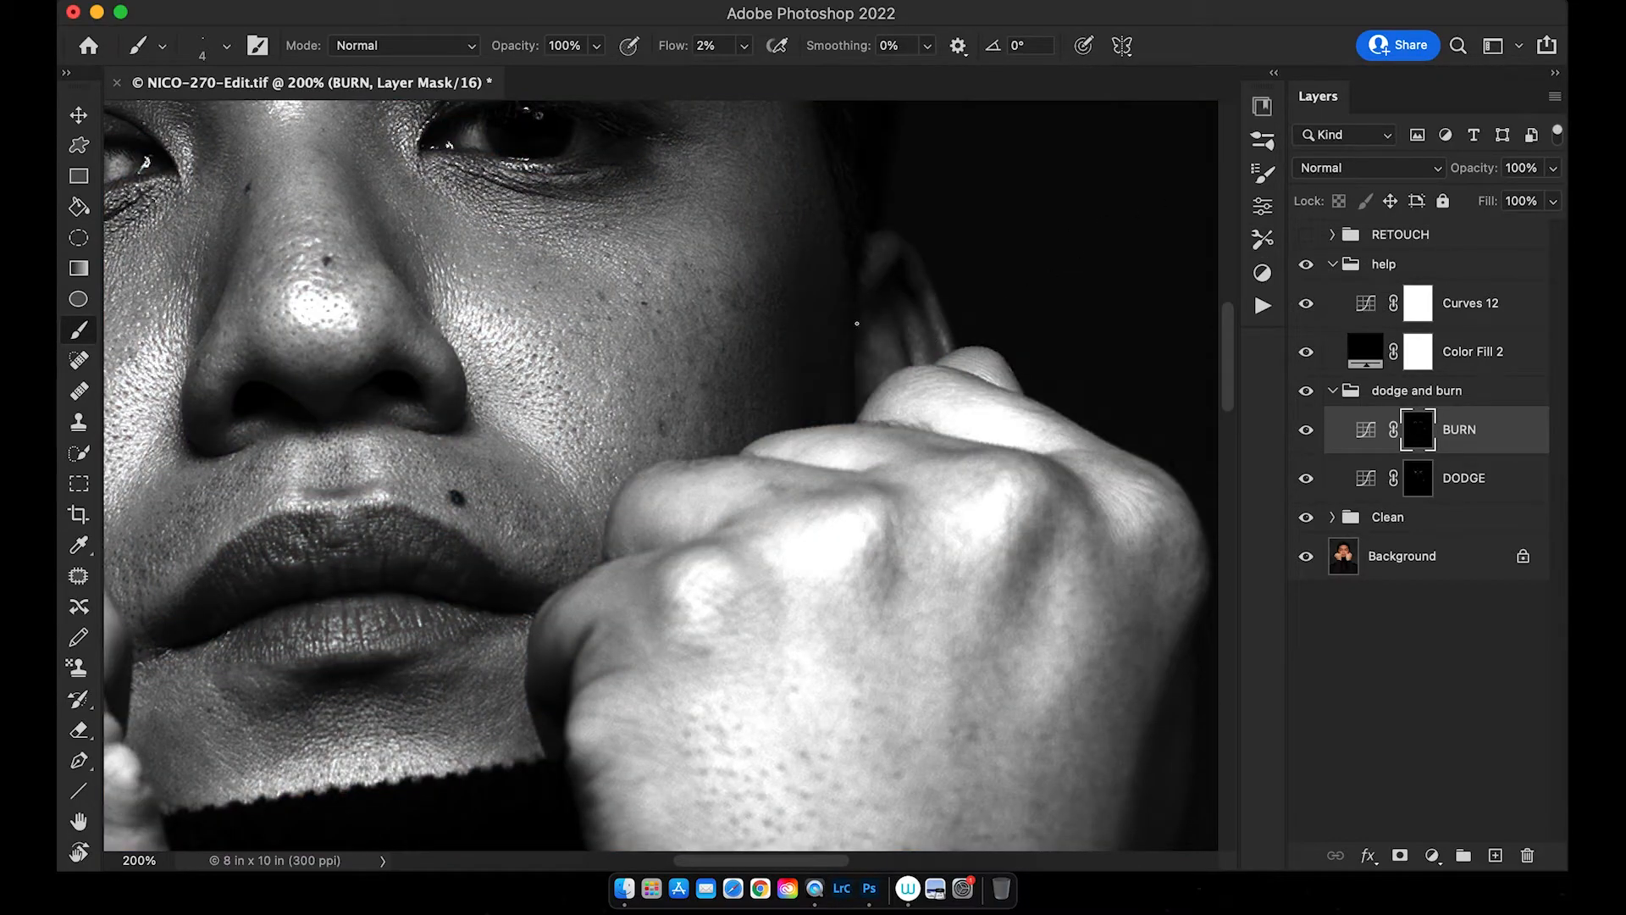
scroll(914, 353, down, 3)
scroll(834, 339, left, 4)
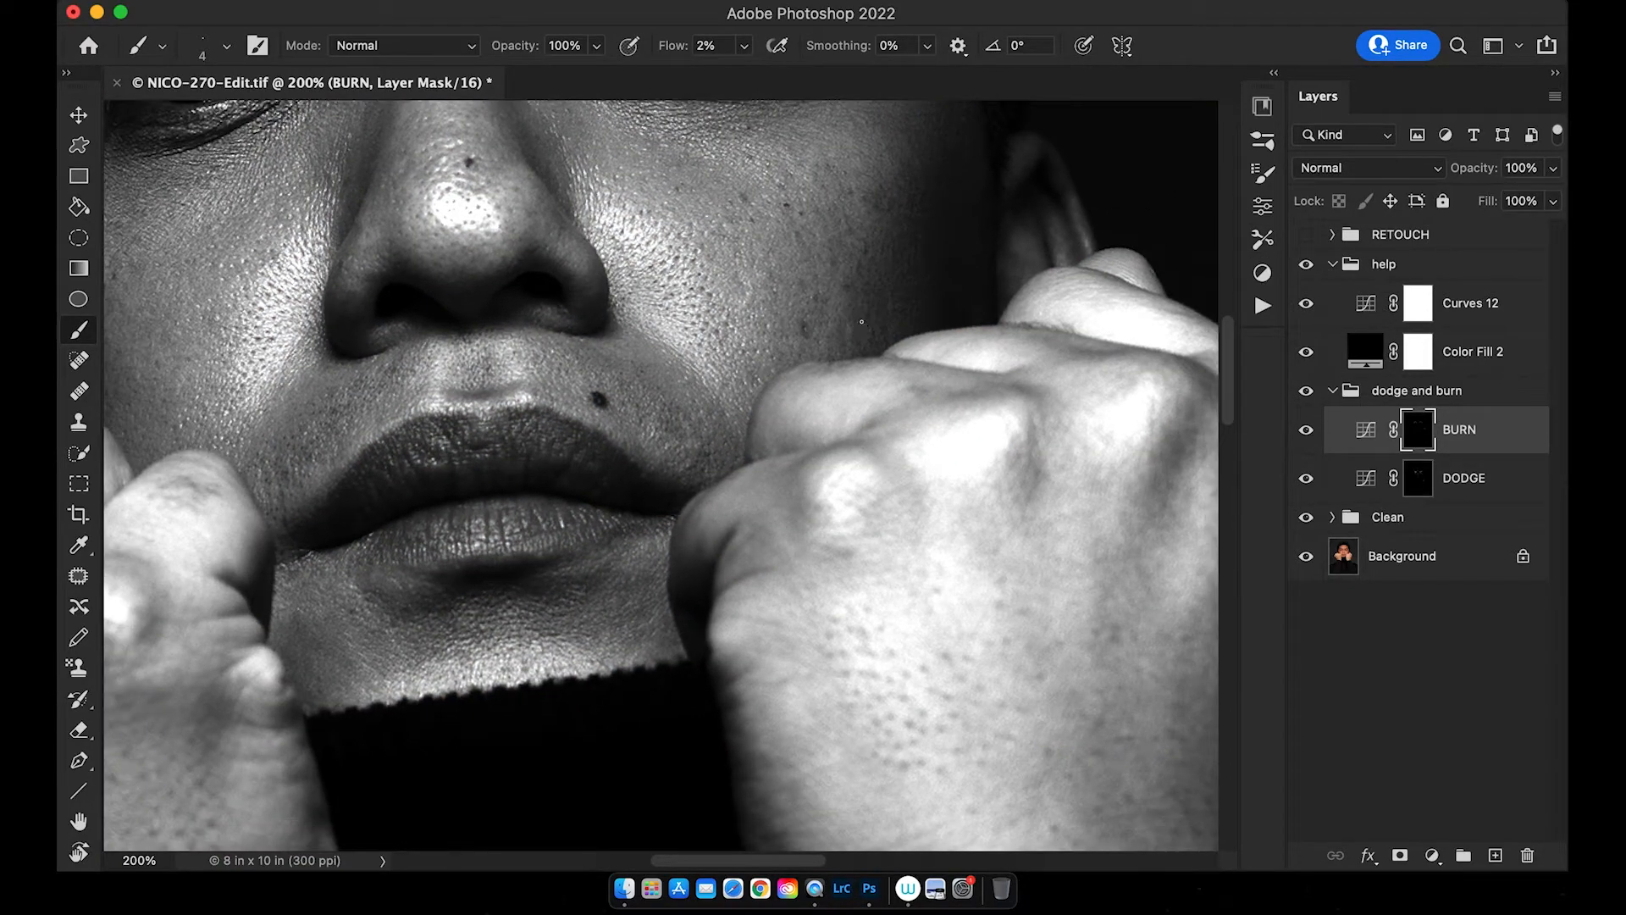
key(super+minus)
scroll(664, 374, down, 2)
scroll(663, 373, left, 2)
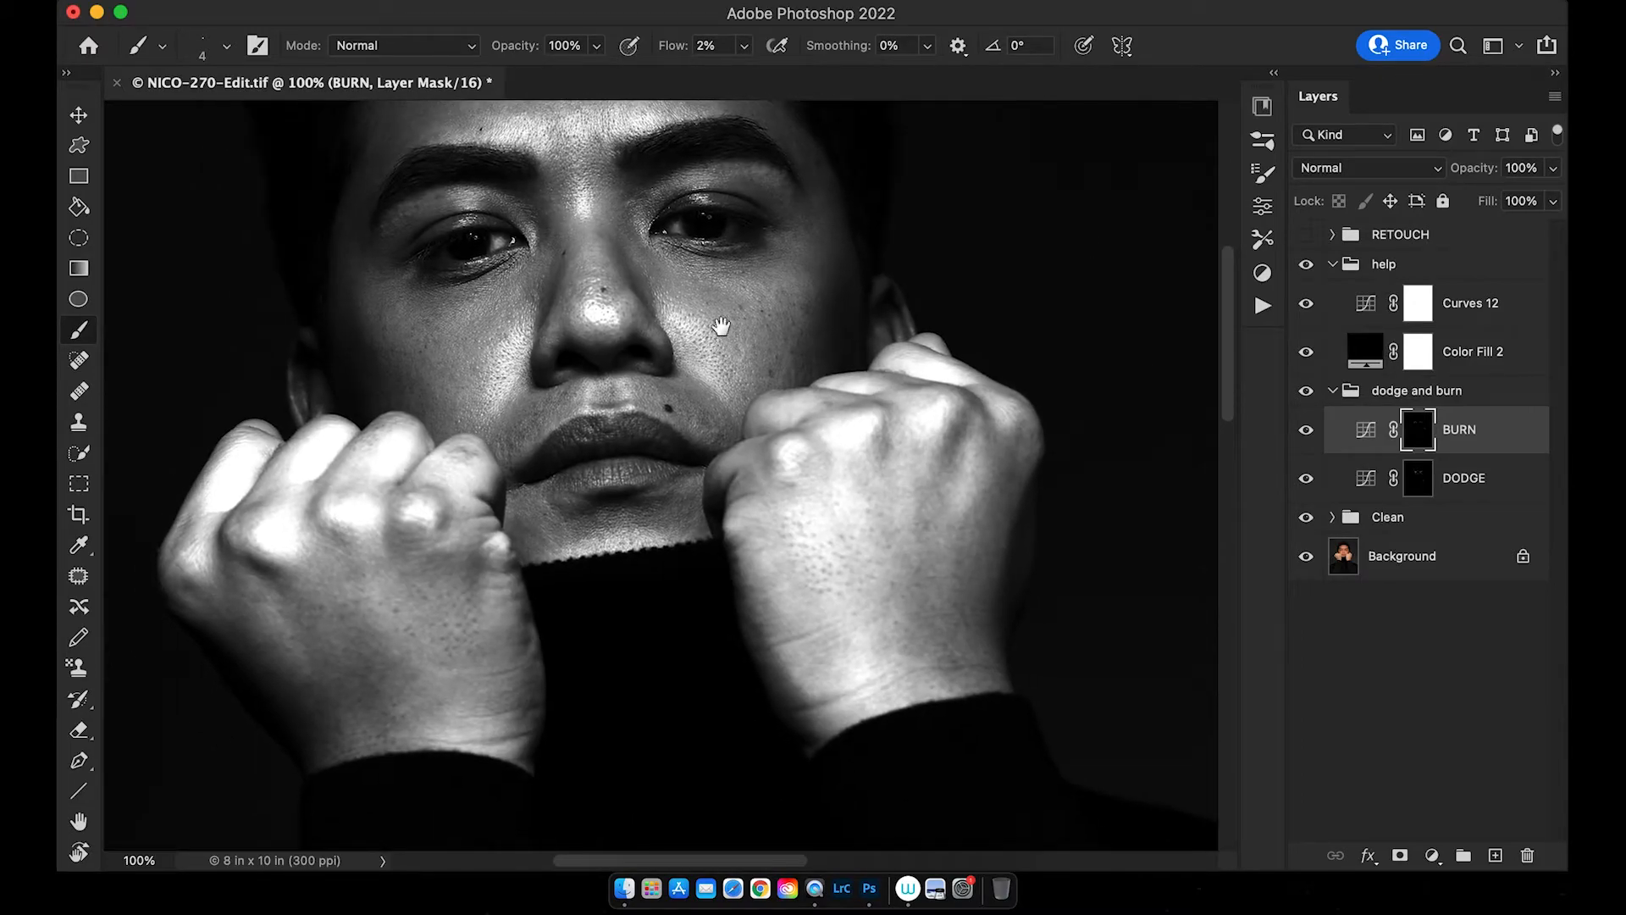
key(r)
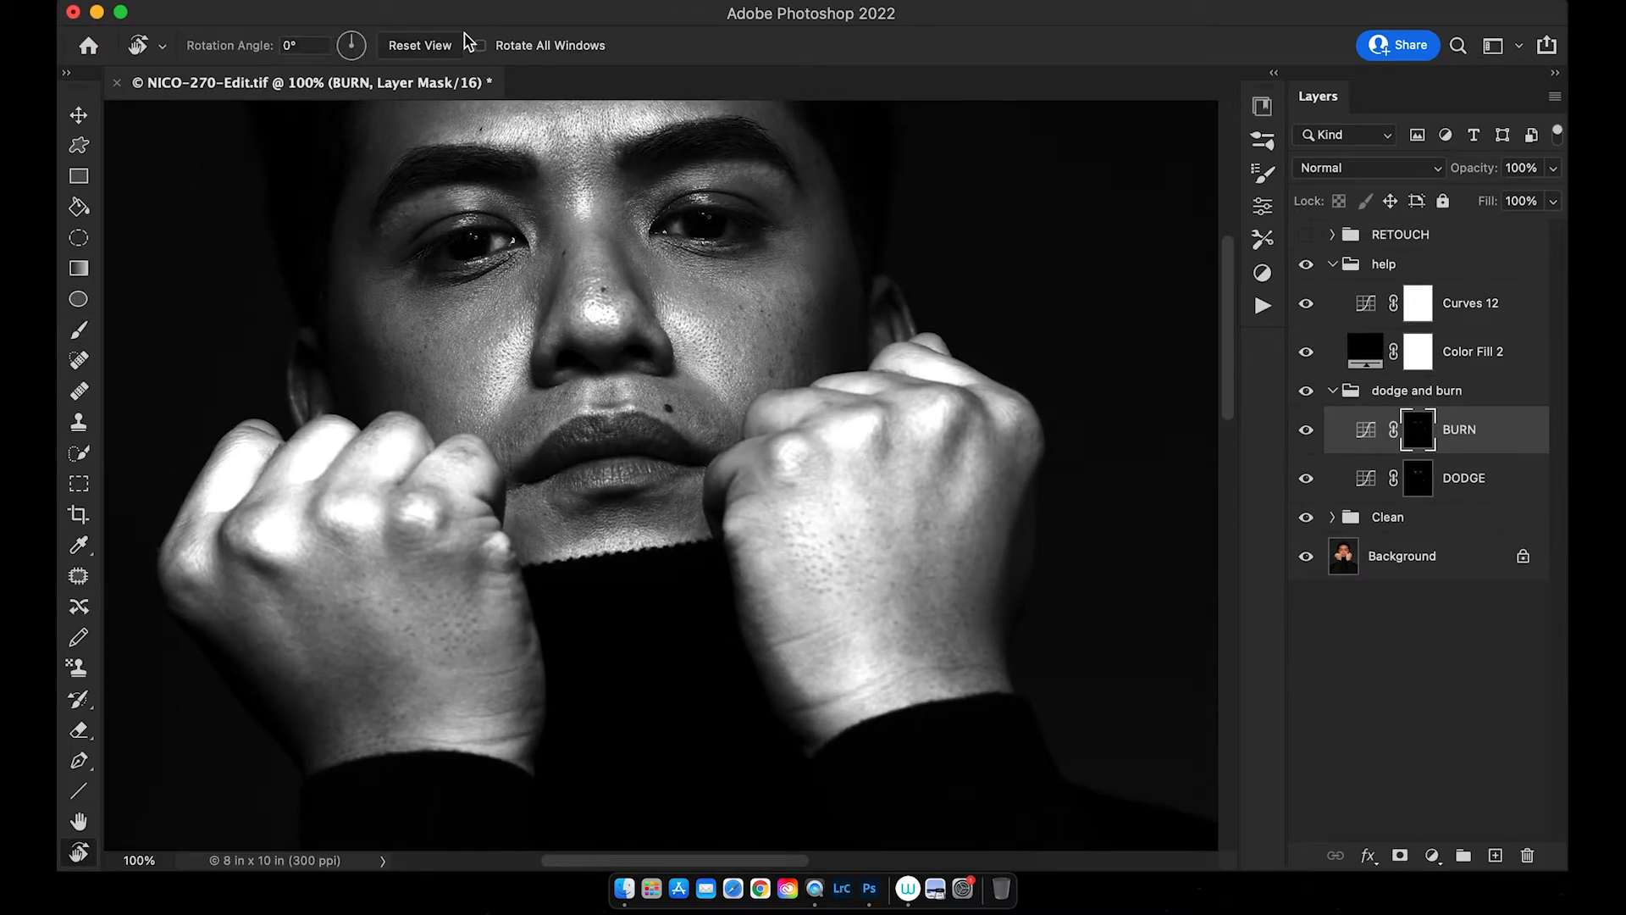
click(436, 45)
key(b)
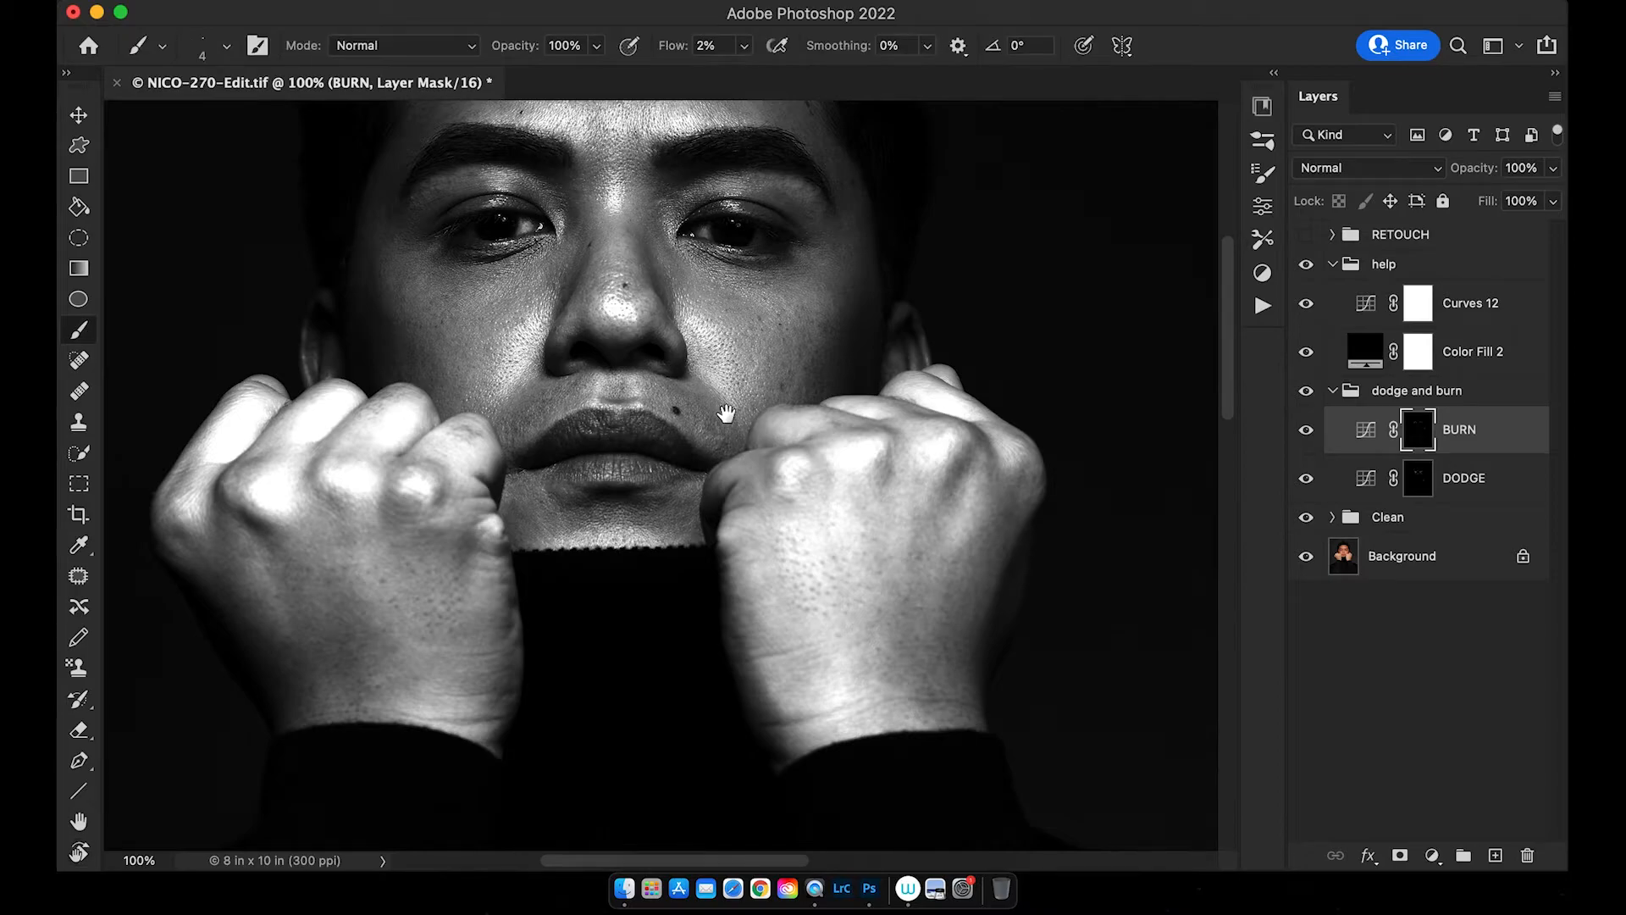
- Select the help group's Curves 12 adjustment layer and reset its curve to the default
scroll(729, 381, down, 2)
scroll(729, 381, left, 2)
drag(741, 362, 761, 363)
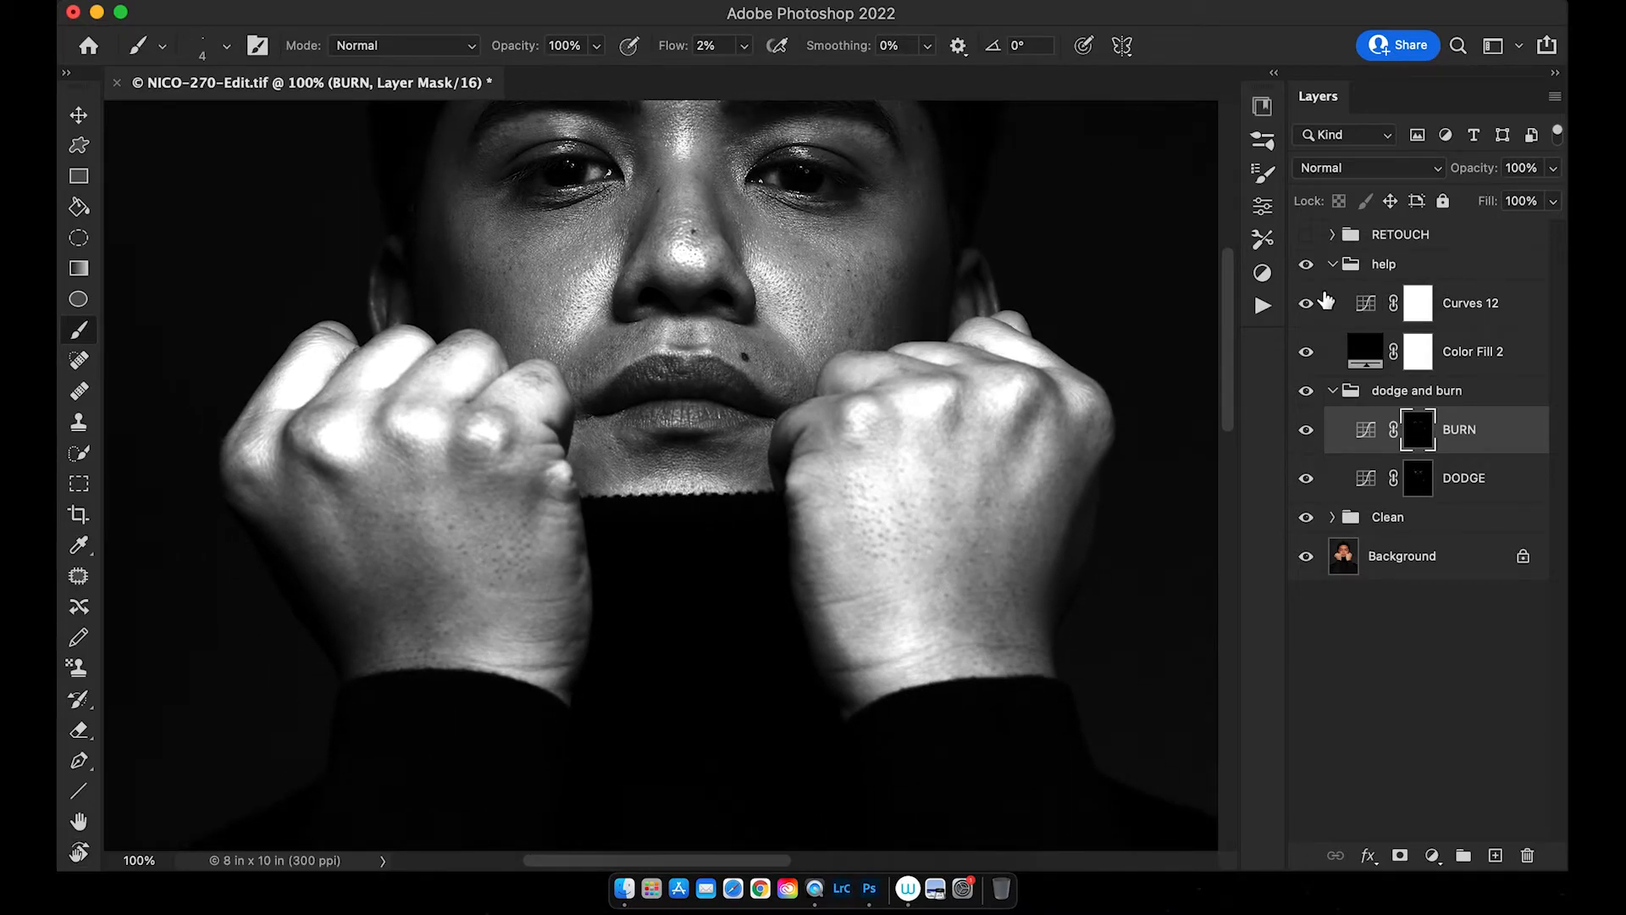
click(1359, 305)
click(1262, 206)
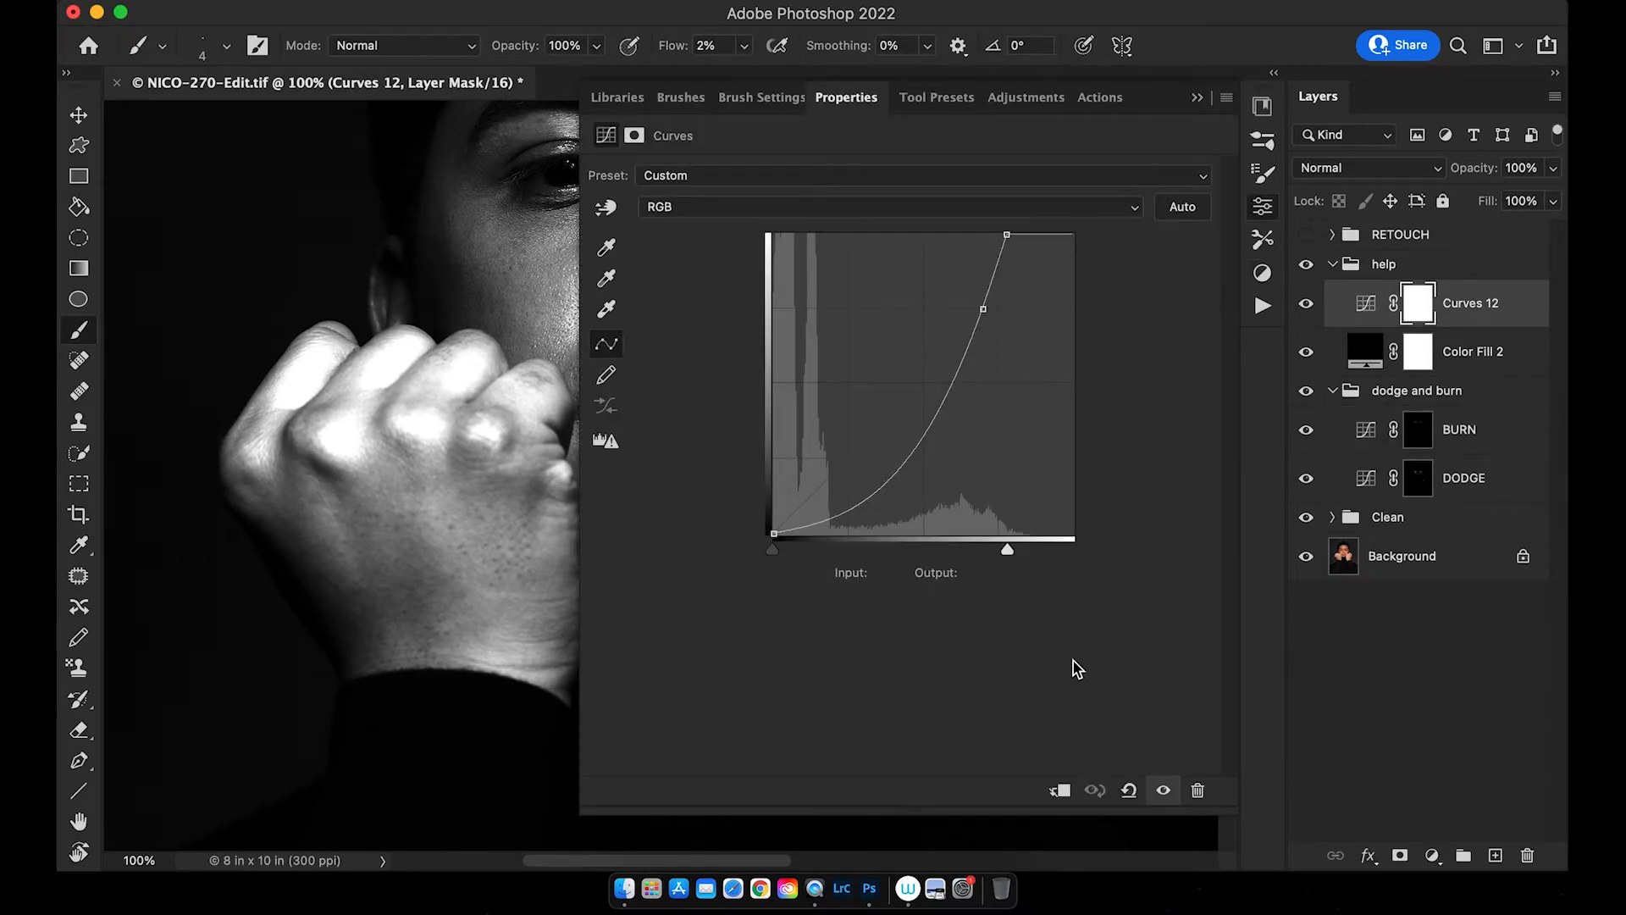
scroll(484, 379, right, 5)
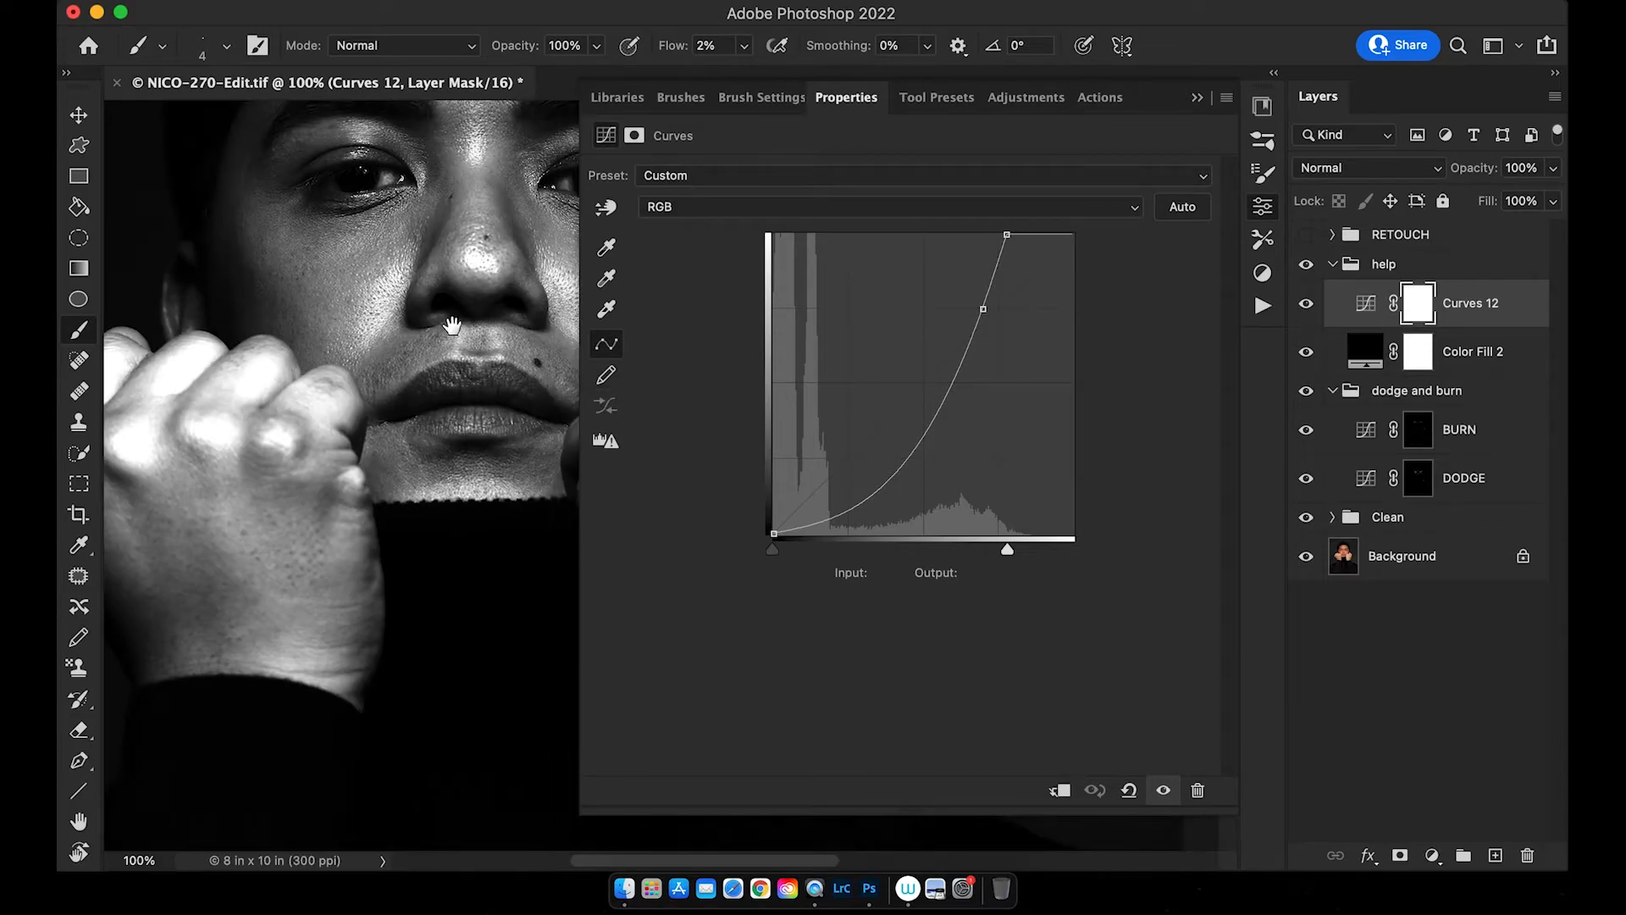
click(1126, 791)
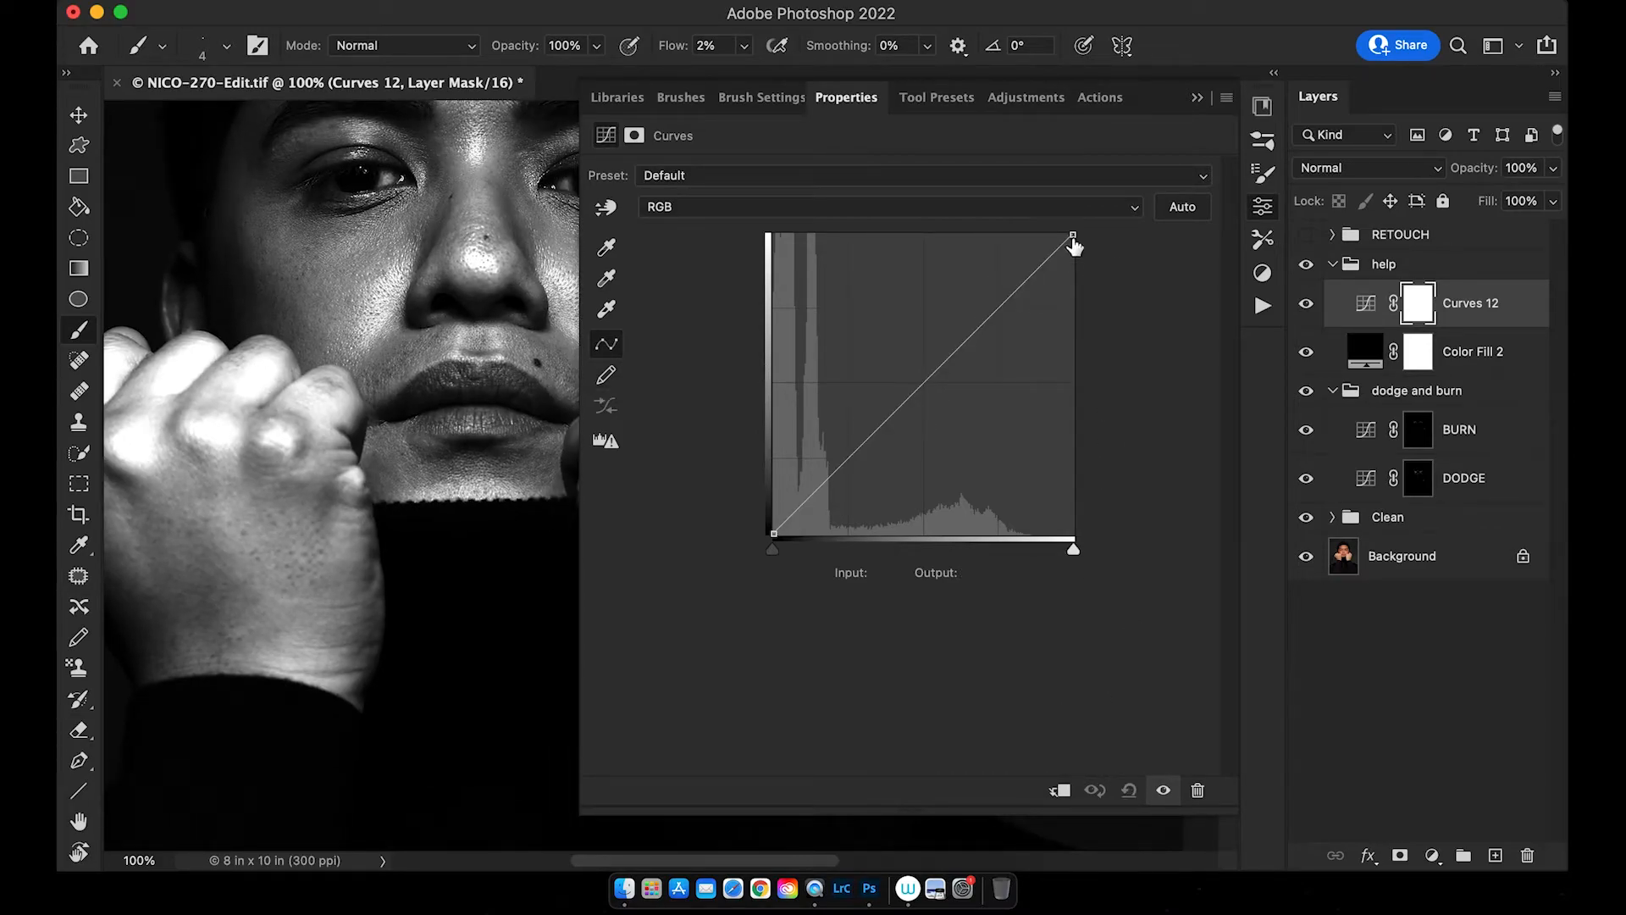
- Rebuild the Curves 12 curve for stronger contrast by pulling in the white point and adding a point at input 171, output 224
drag(1074, 238, 972, 254)
click(968, 251)
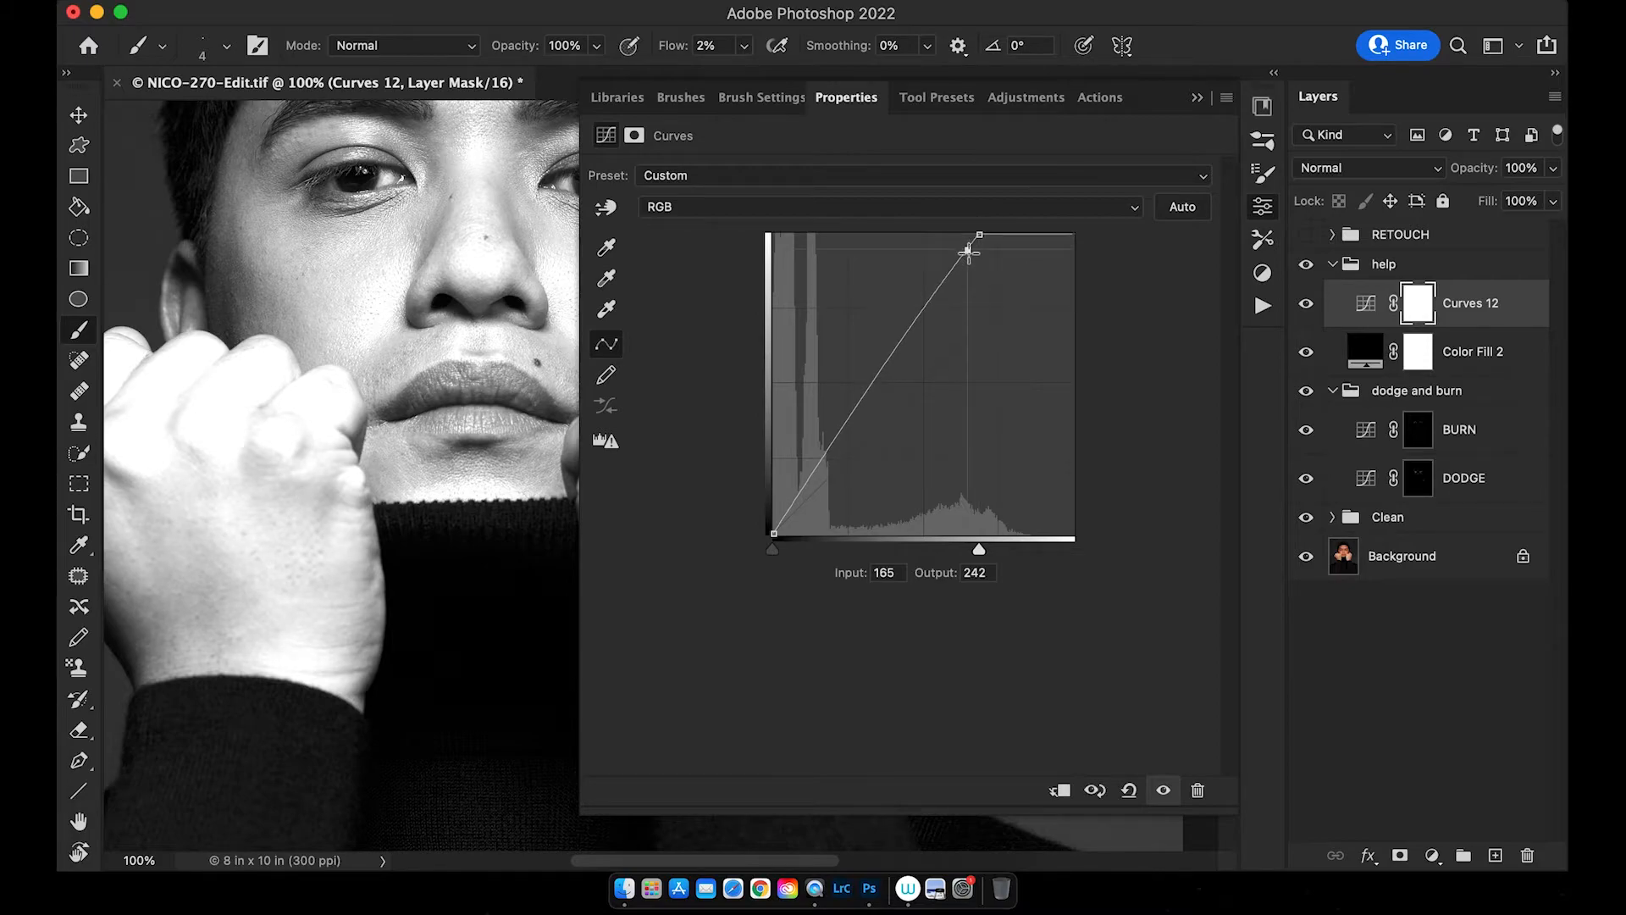
drag(968, 255, 975, 269)
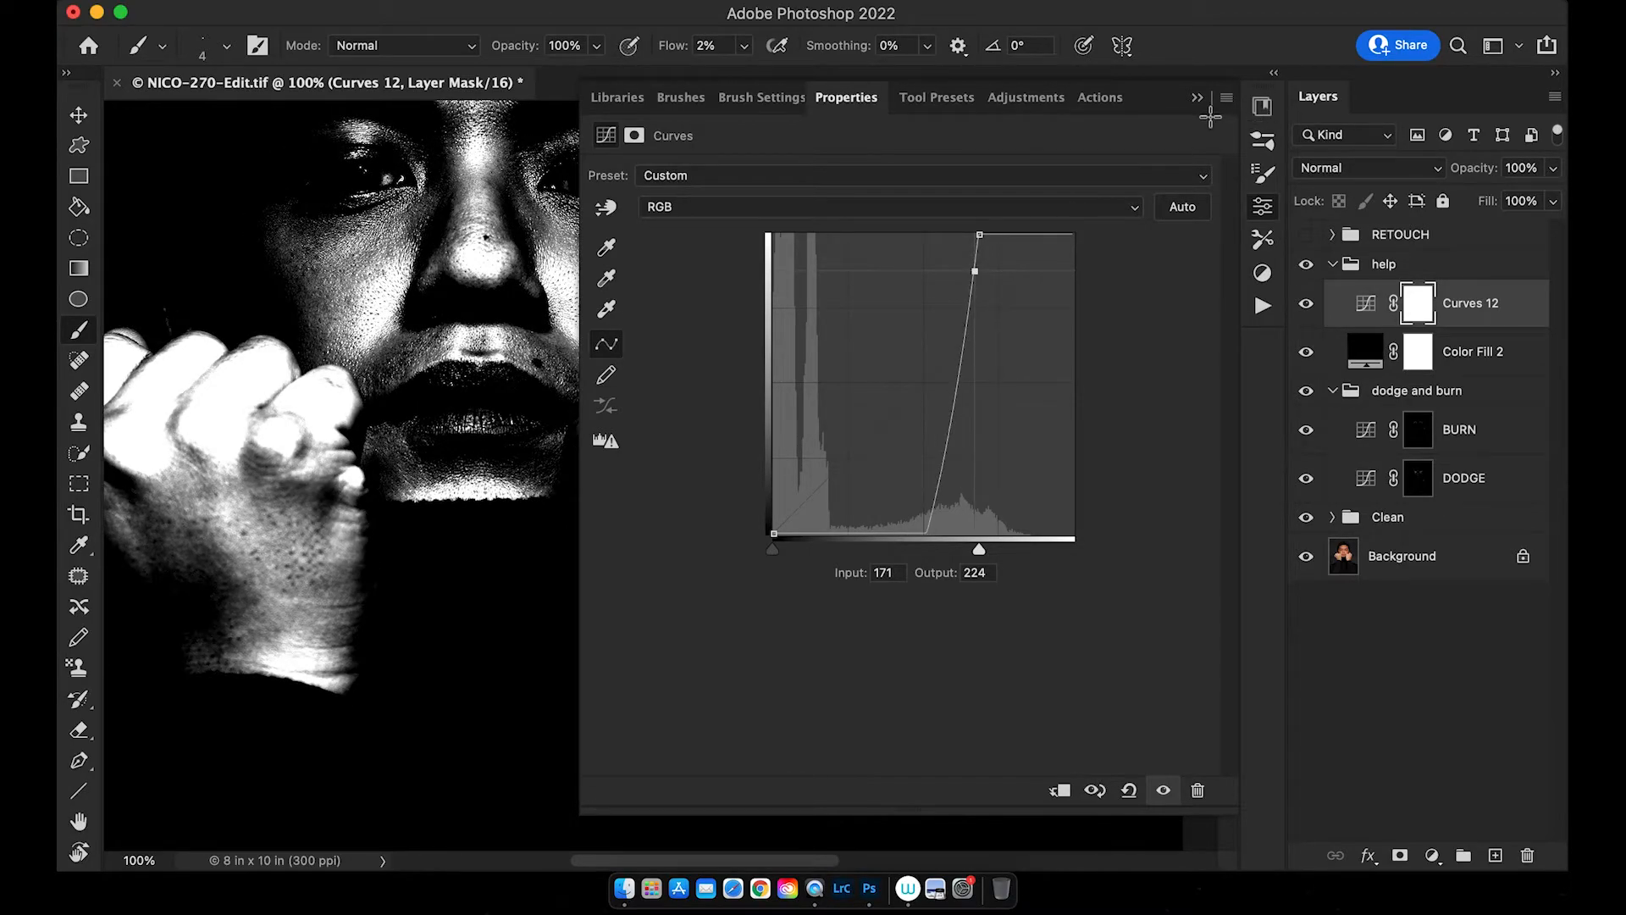
click(1198, 100)
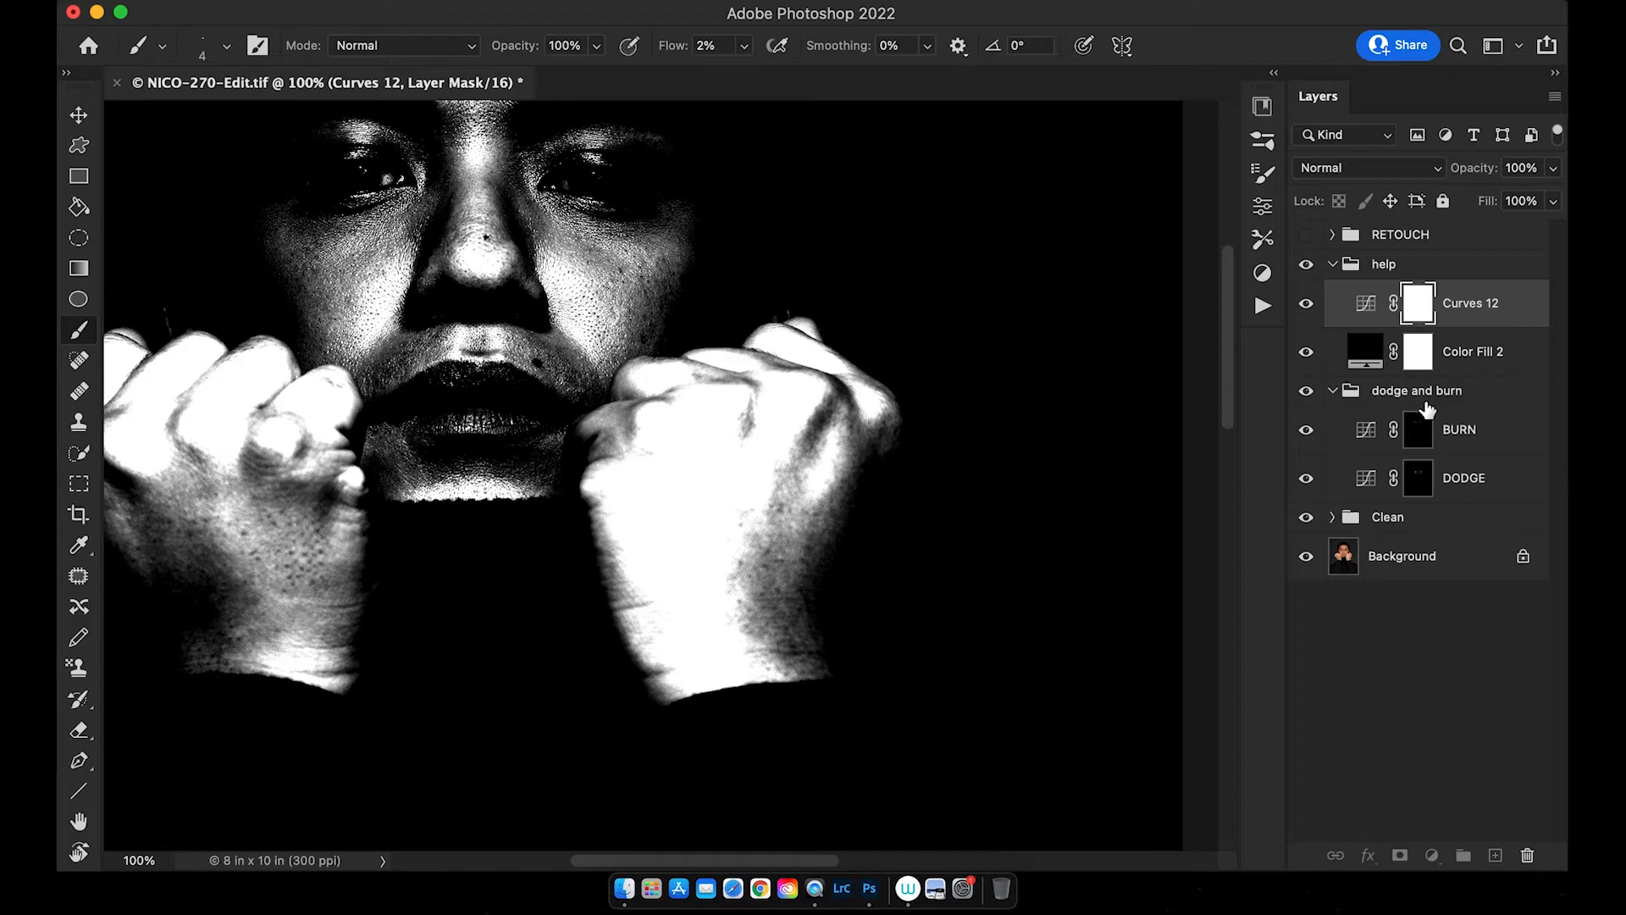
- Select the DODGE layer mask, display it alone to review the painted areas, and return to the image view
click(1417, 479)
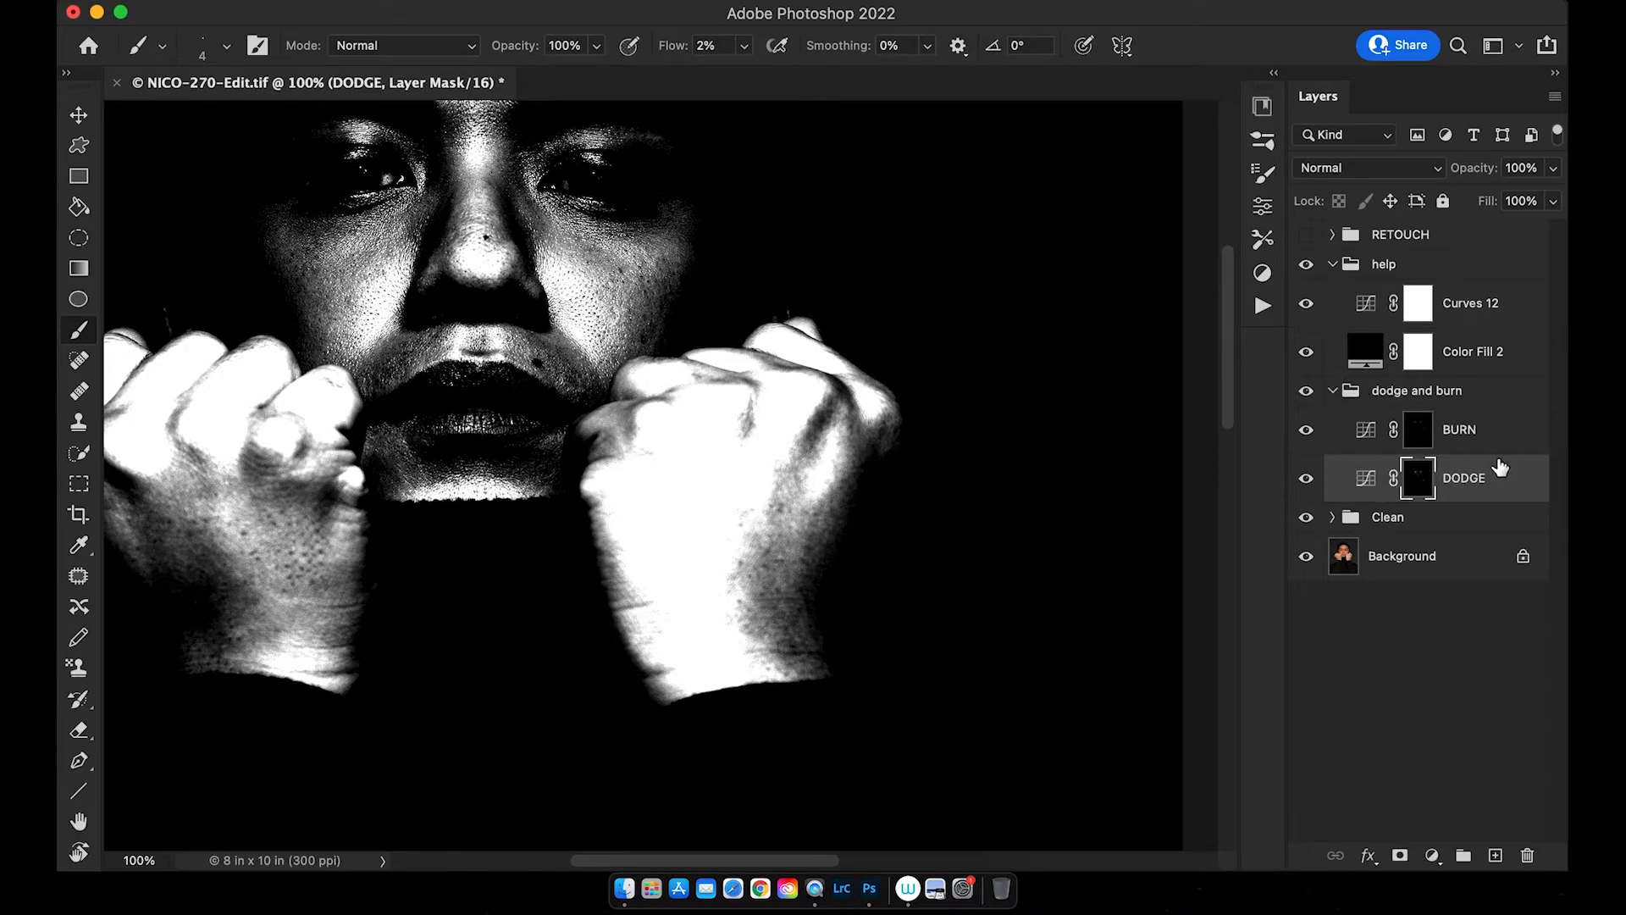
alt+click(1421, 479)
drag(774, 392, 931, 593)
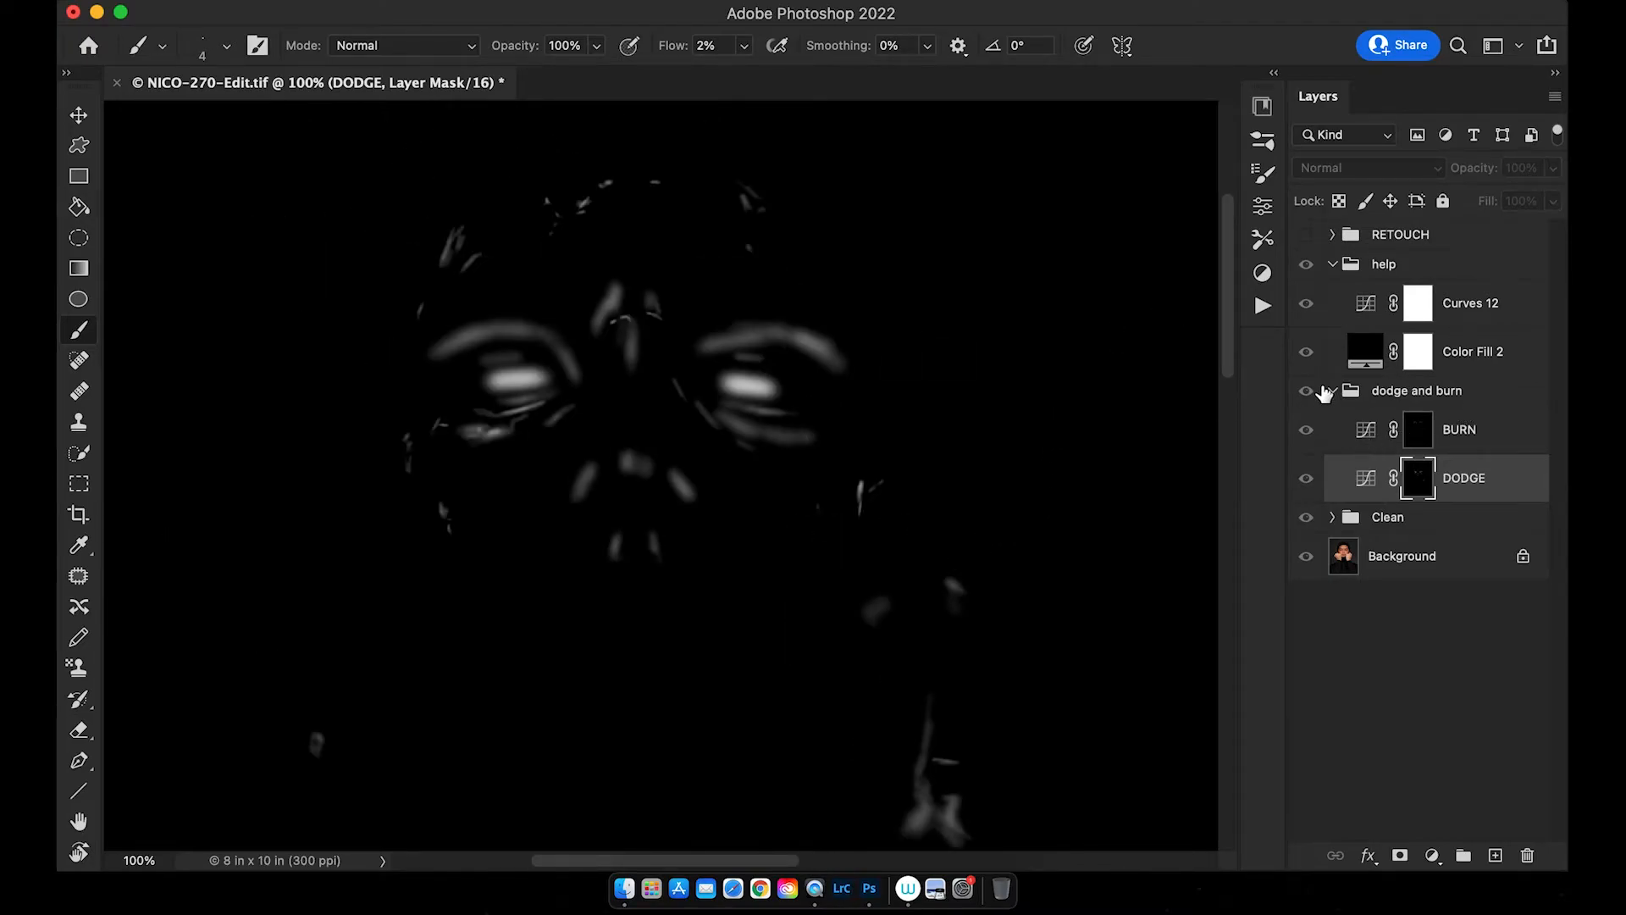
alt+click(1419, 484)
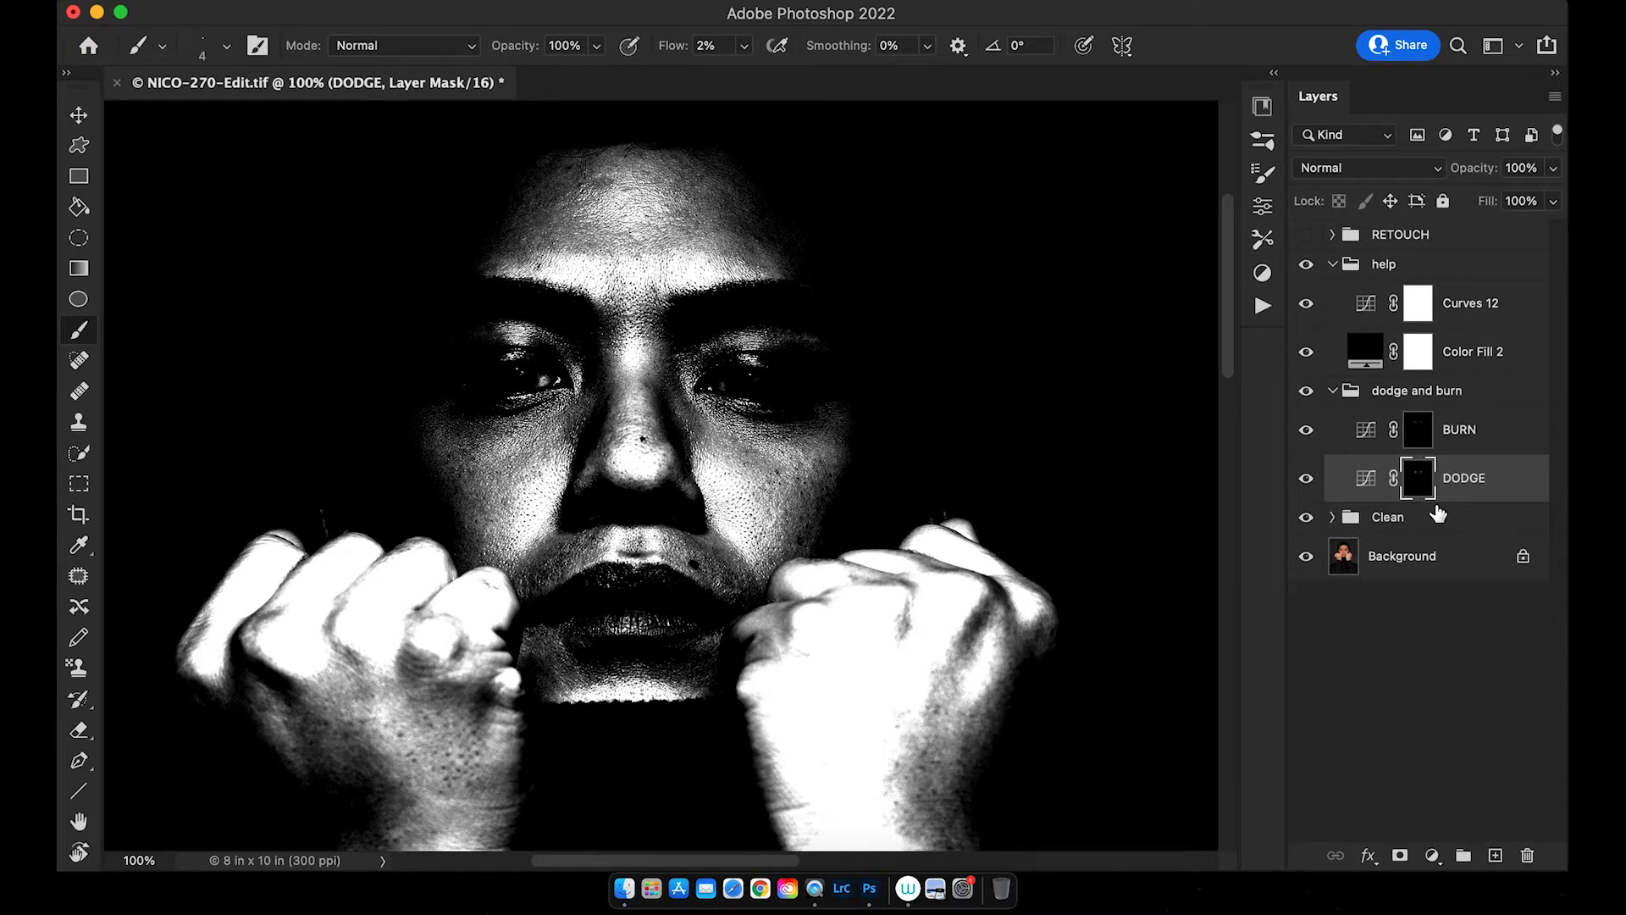
- Dodge the dark area around the subject's inner right brow and nose bridge, adjusting the brush from 8 to 15 px
drag(641, 316, 703, 356)
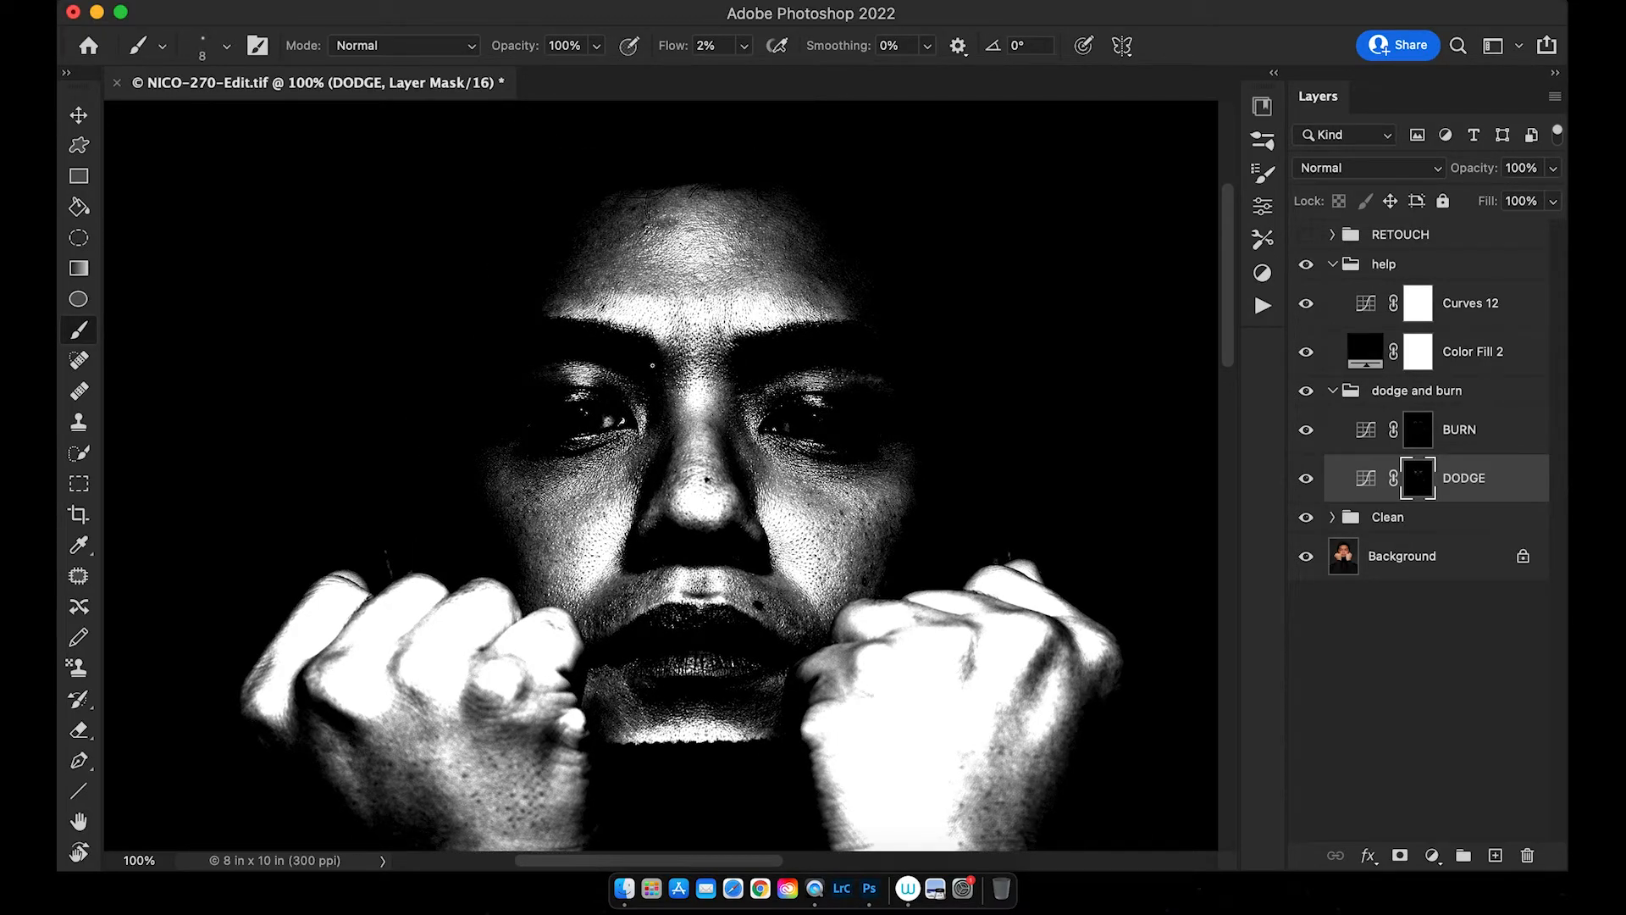
scroll(652, 366, down, 3)
key(bracketright)
key(bracketright)
key(bracketright)
key(bracketright)
key(bracketright)
key(bracketleft)
key(bracketleft)
key(bracketleft)
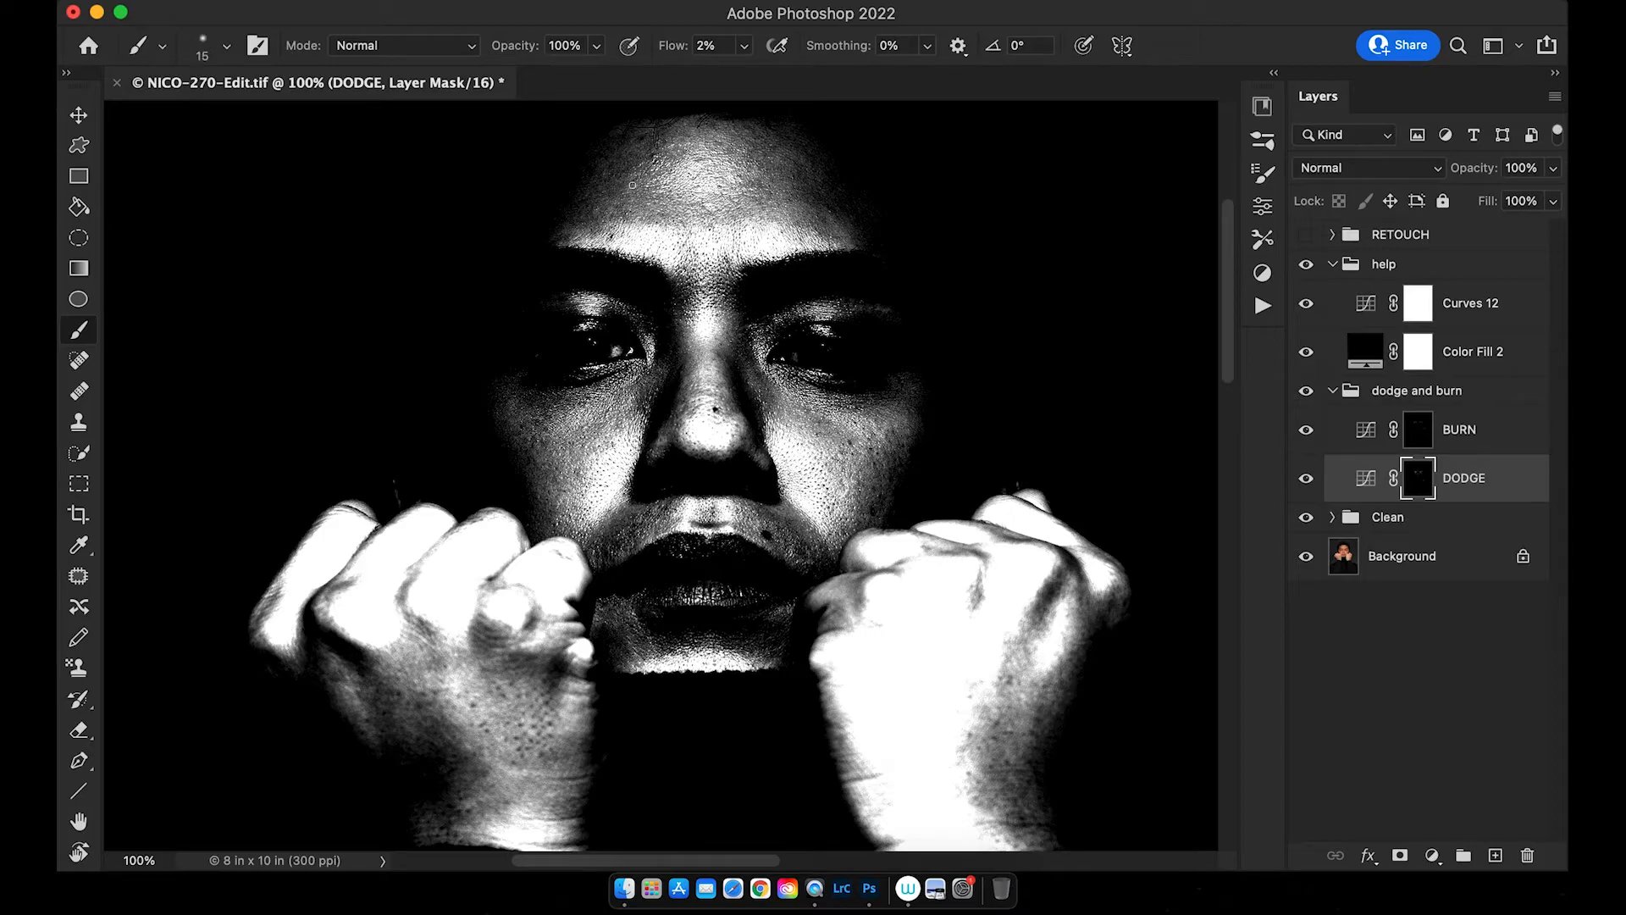
- Dodge the dark patches on the upper forehead near the hairline with an 8 to 10 px brush
mouse_move(712, 218)
mouse_down()
mouse_move(700, 266)
mouse_move(551, 404)
mouse_up()
key(super+equal)
drag(709, 129, 675, 265)
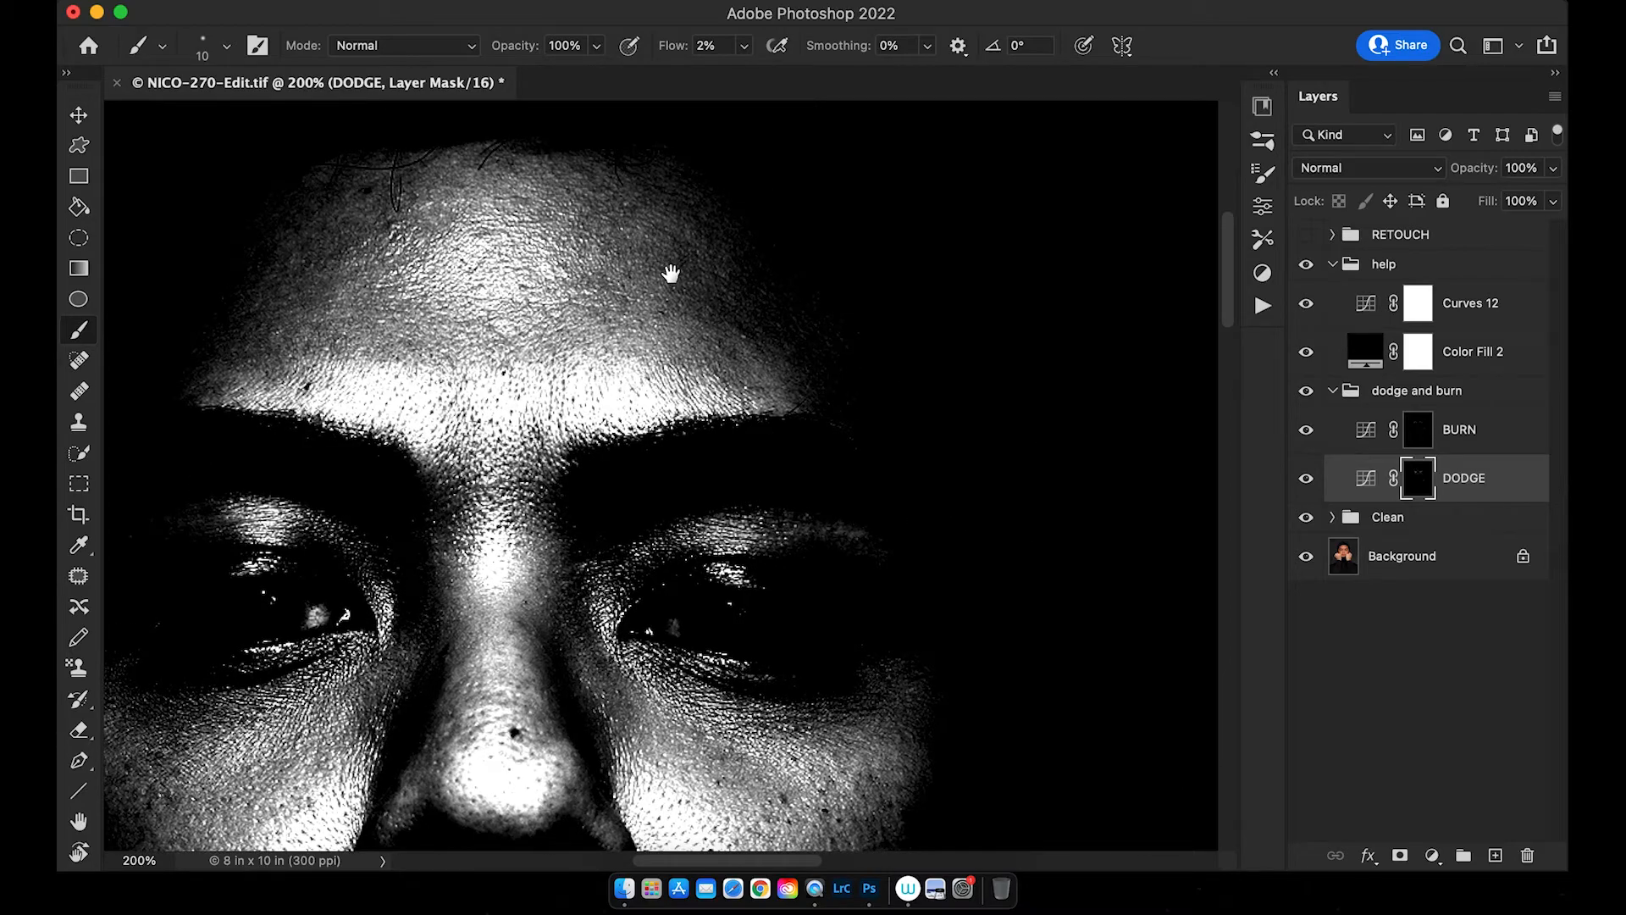
key(bracketleft)
key(super+minus)
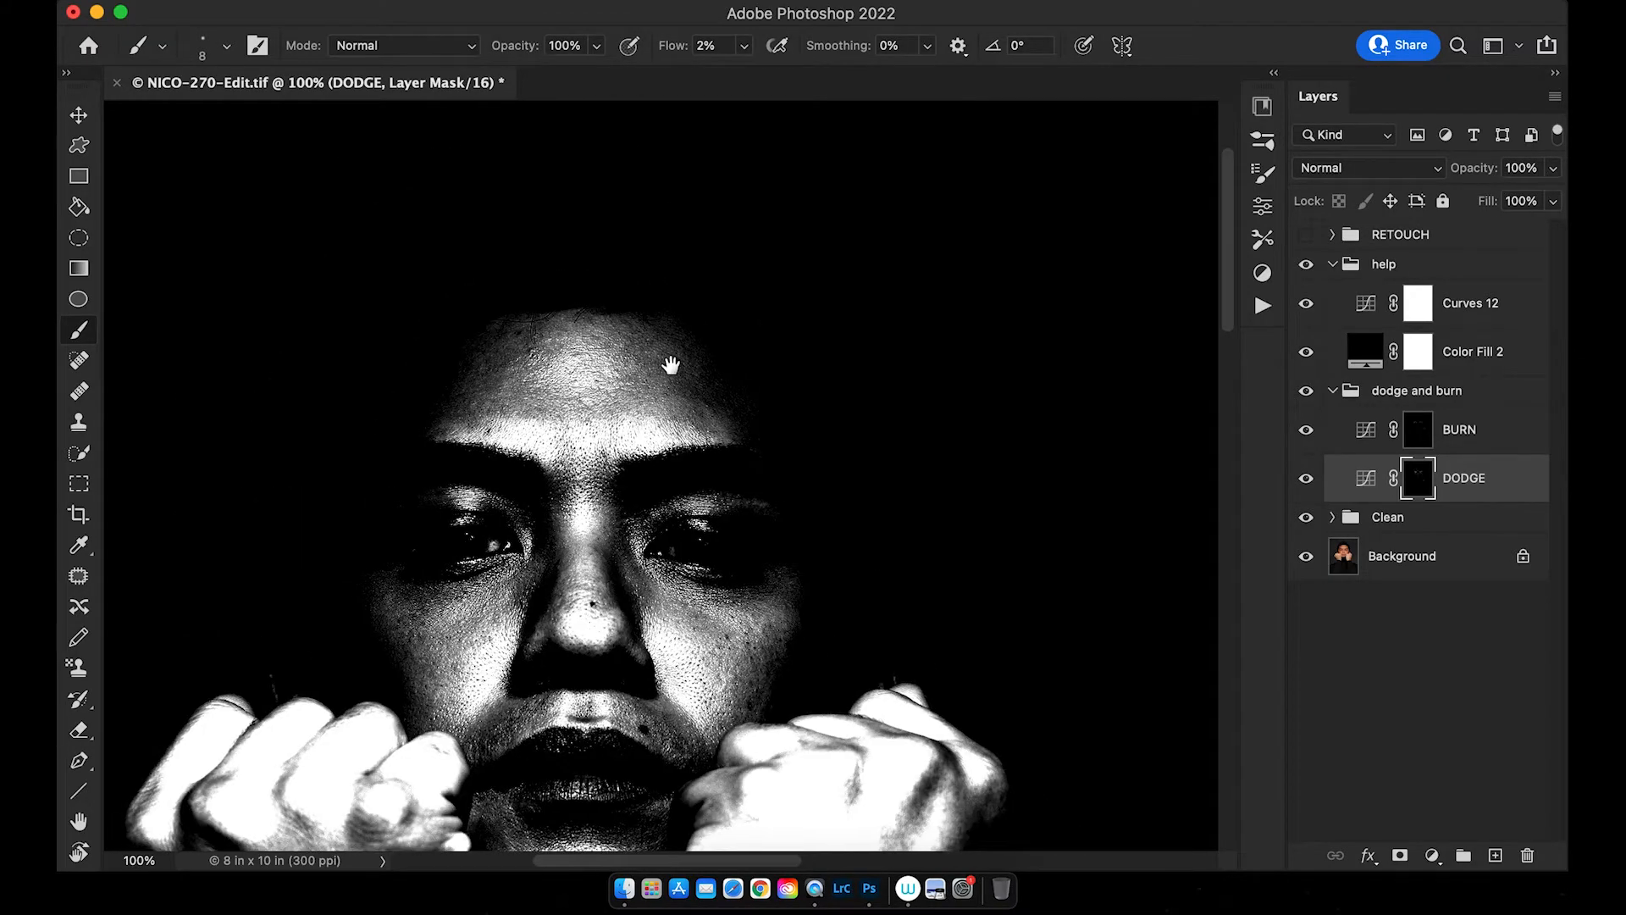
drag(671, 363, 728, 364)
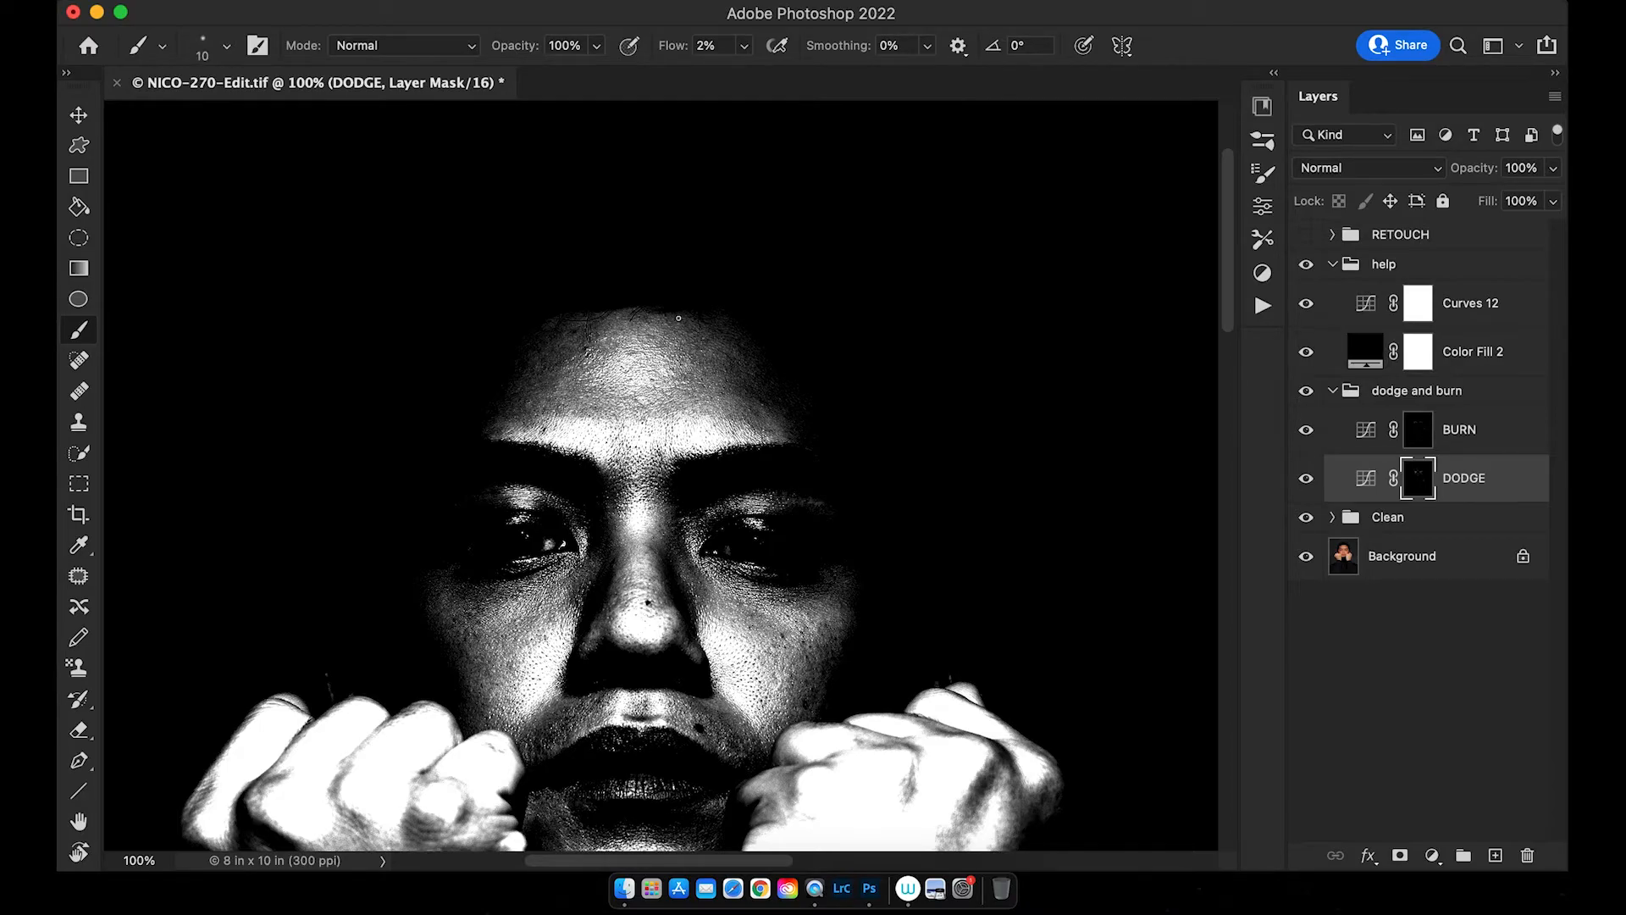
drag(683, 377, 638, 367)
- Dodge the uneven tones on the subject's left side of the forehead with a 7 px brush
key(super+plus)
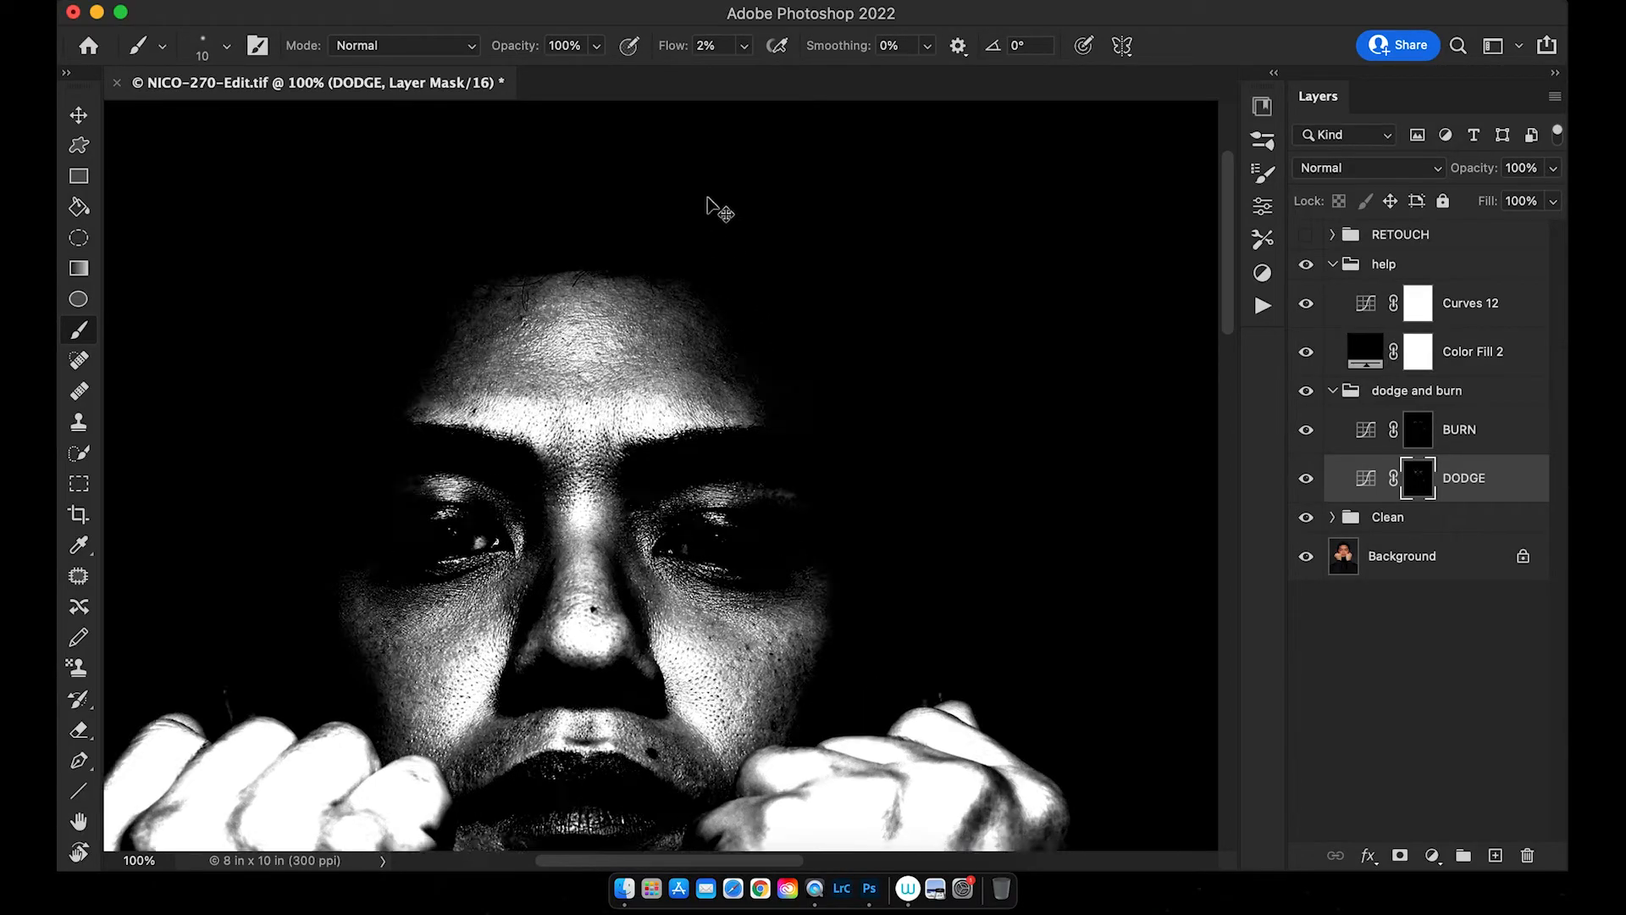
drag(691, 258, 672, 302)
key(bracketleft)
key(bracketleft)
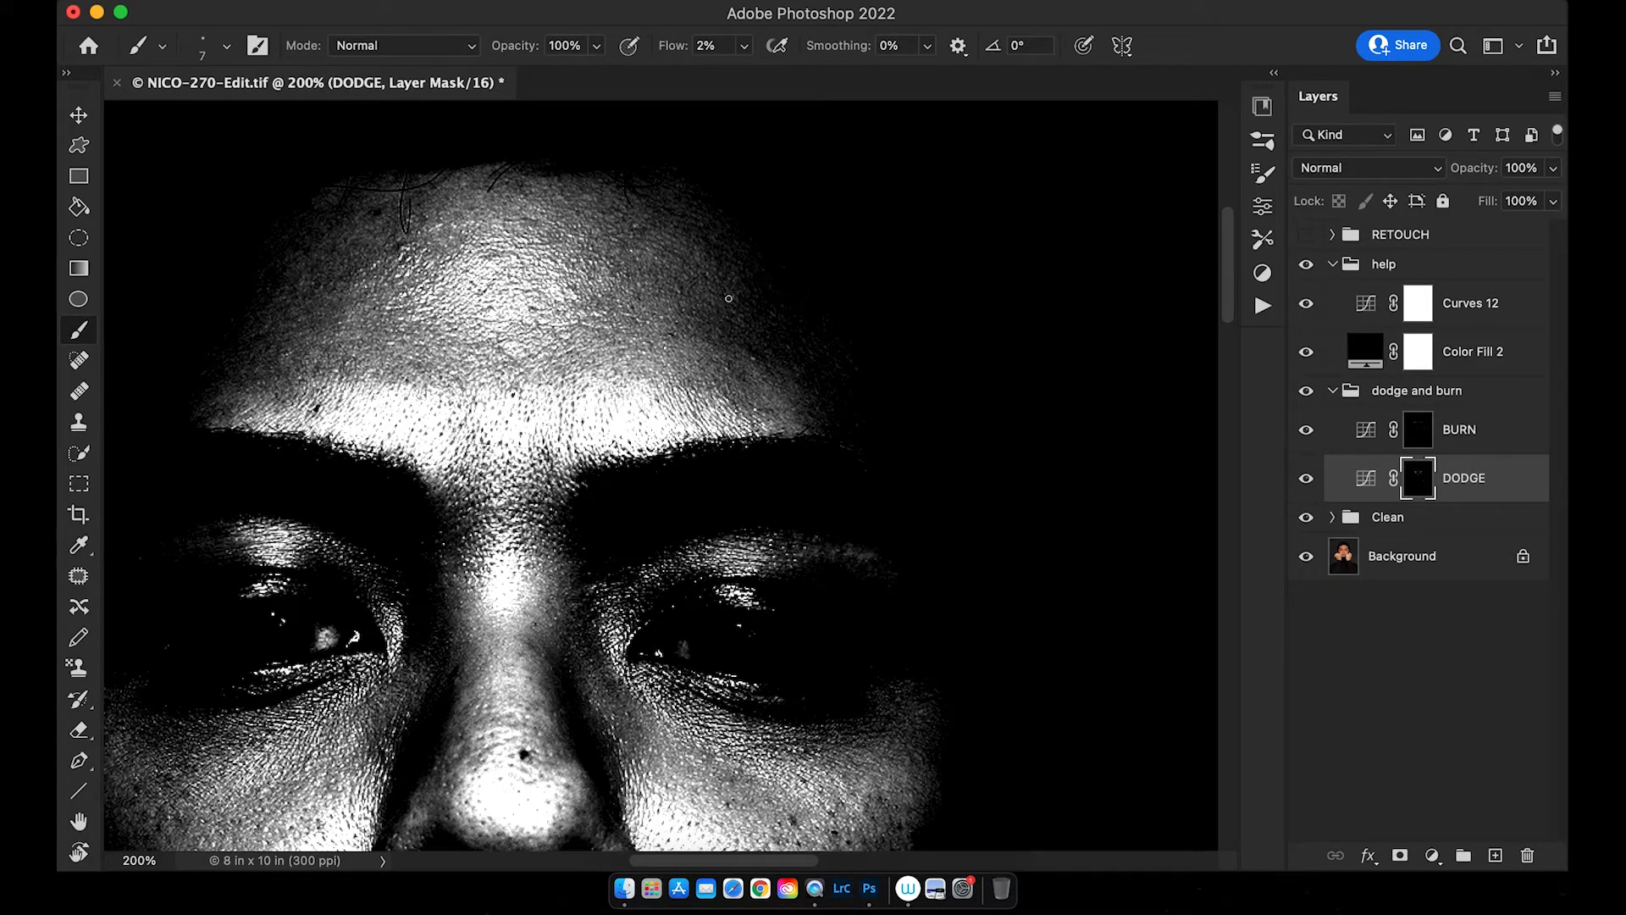
mouse_move(652, 357)
mouse_down()
mouse_move(753, 318)
mouse_move(758, 334)
mouse_up()
drag(633, 254, 690, 276)
- Dodge the outer edge of the forehead on the subject's right side with an 8 px brush
key(bracketright)
key(bracketright)
key(bracketleft)
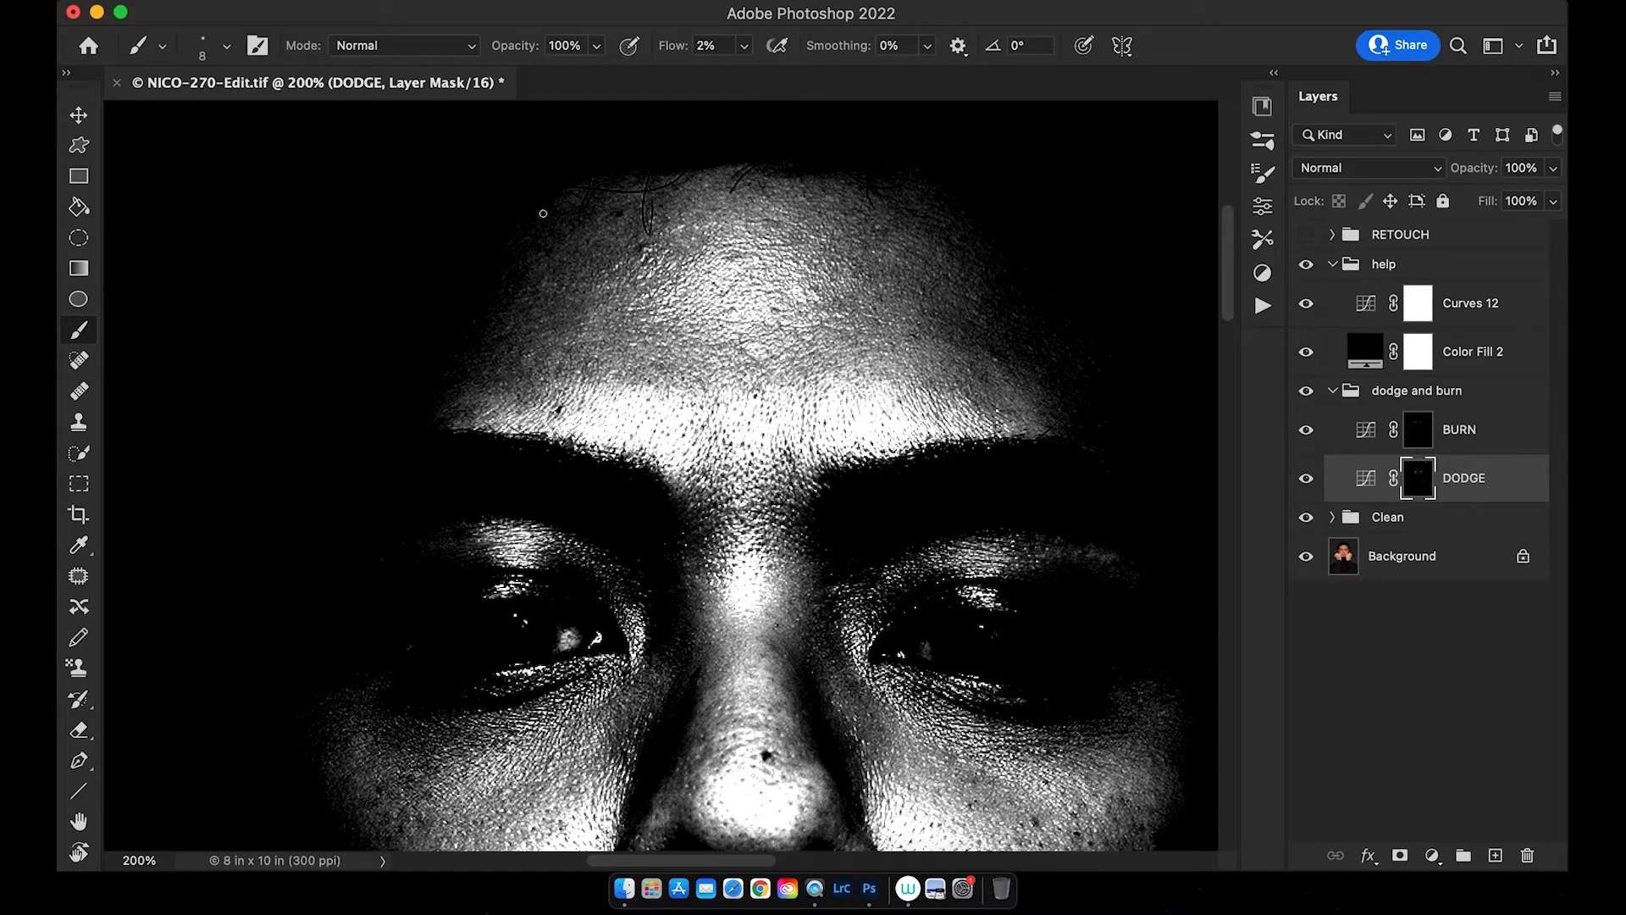
scroll(644, 279, up, 2)
scroll(643, 280, left, 2)
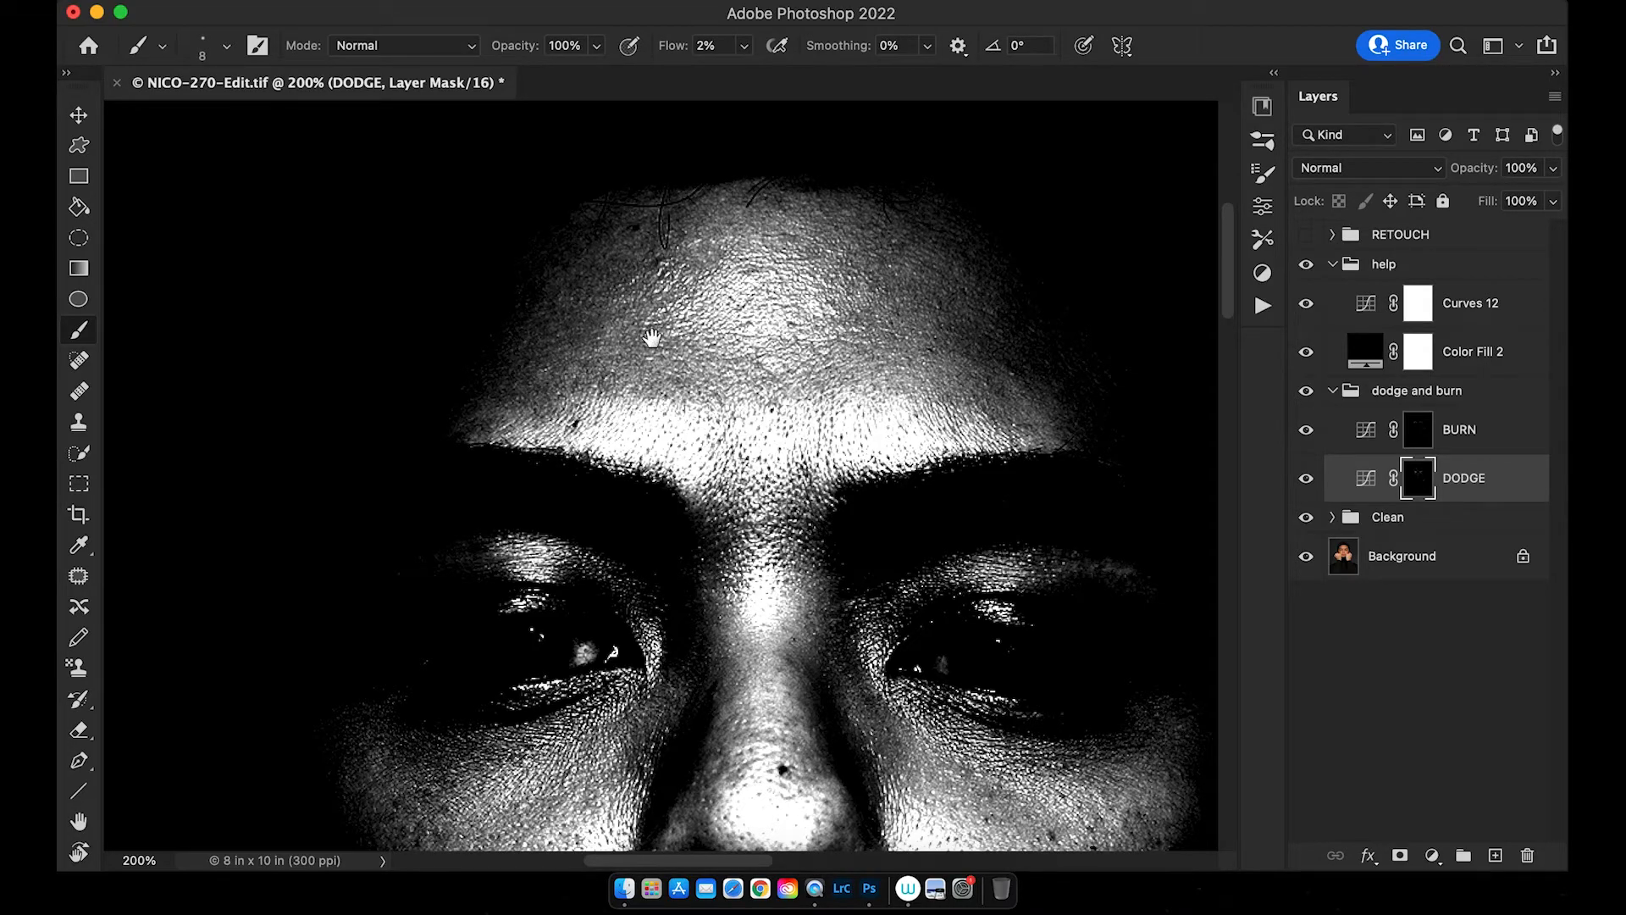
- Dodge across the lips on the DODGE mask with a soft brush enlarged to 45 px
scroll(651, 381, down, 10)
scroll(650, 381, right, 3)
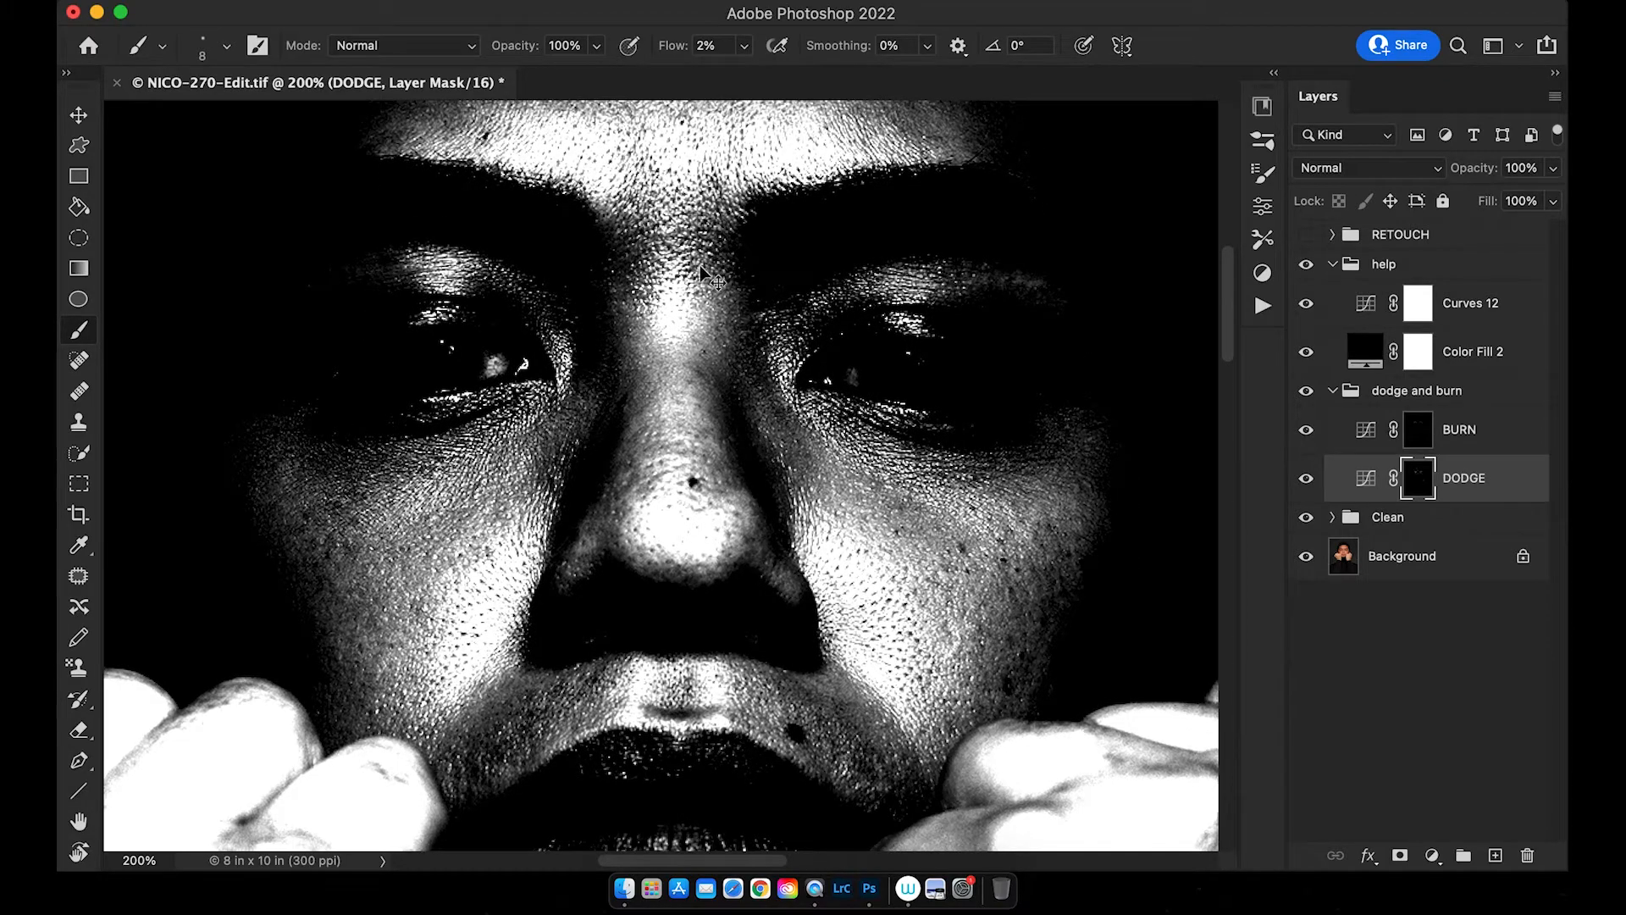
key(super+minus)
drag(644, 614, 654, 353)
key(super+plus)
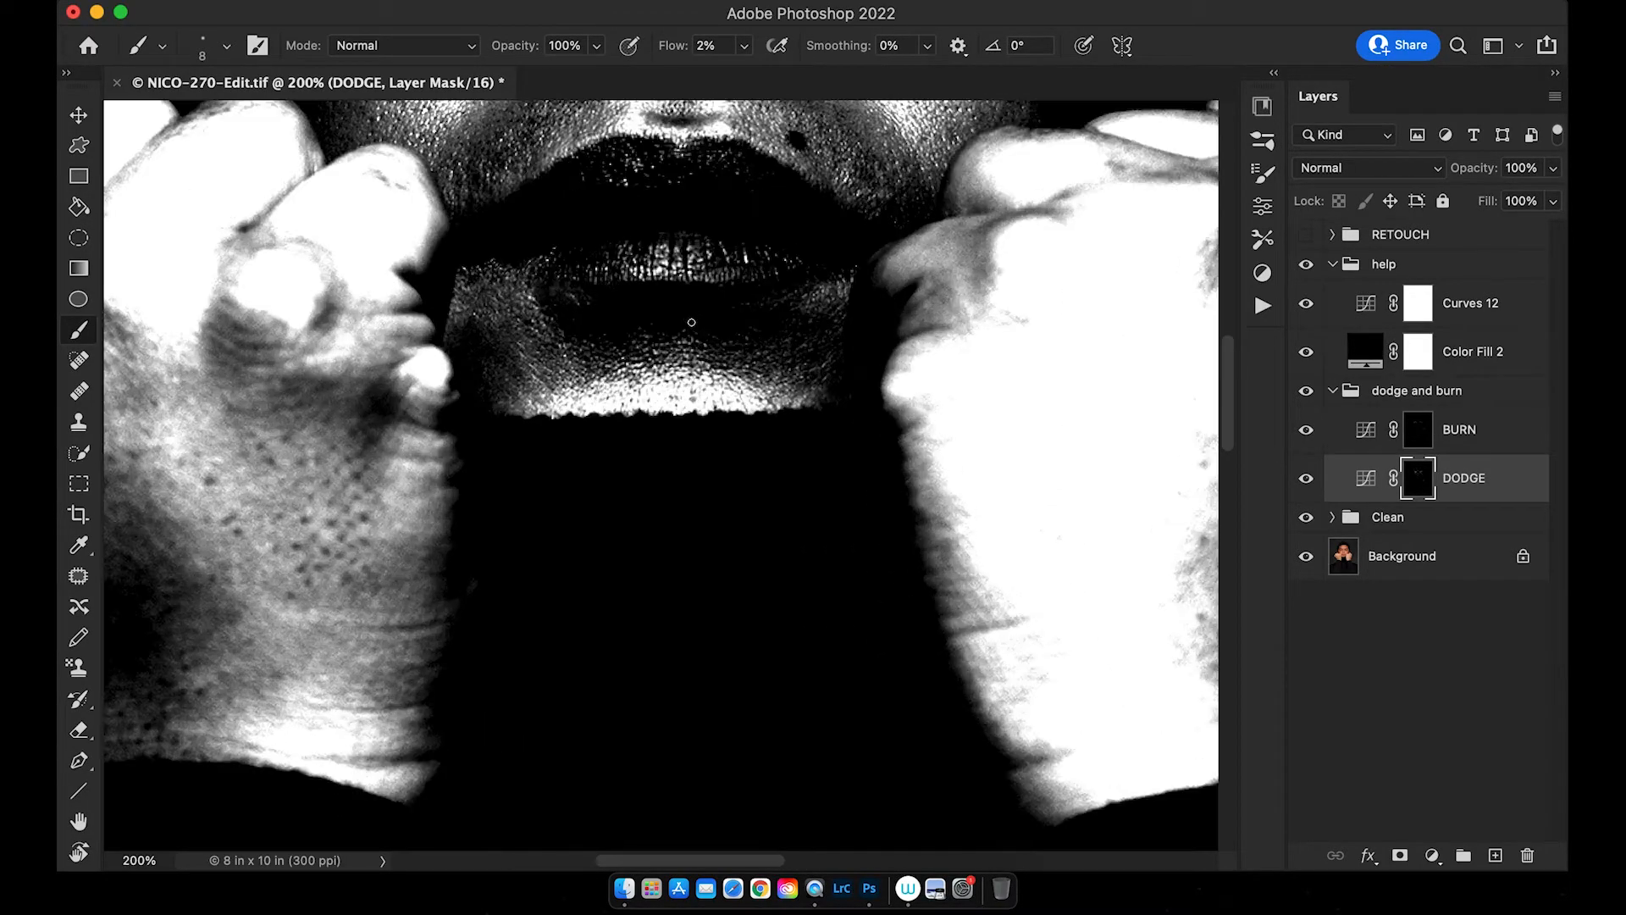
key(super+minus)
key(bracketright)
key(bracketright)
key(bracketright)
key(bracketright)
key(bracketright)
key(bracketright)
key(bracketright)
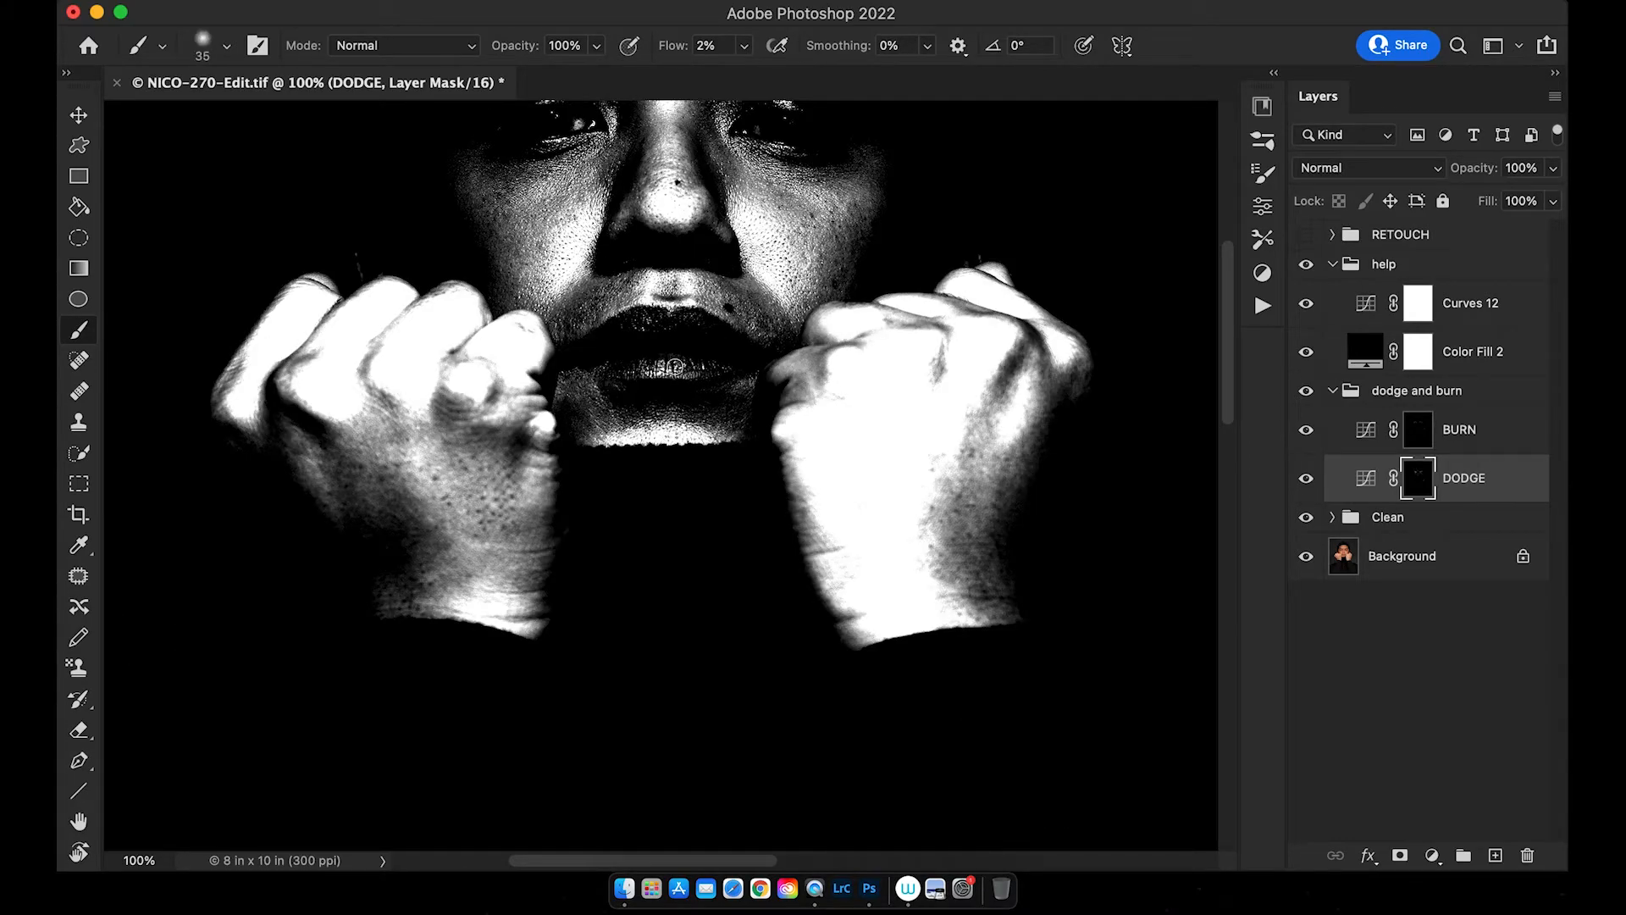
key(bracketleft)
key(bracketleft)
key(bracketleft)
key(bracketright)
key(bracketright)
key(bracketright)
key(bracketright)
key(bracketright)
mouse_move(621, 336)
mouse_down()
mouse_move(647, 371)
mouse_move(599, 364)
mouse_move(731, 367)
mouse_move(606, 364)
mouse_move(694, 364)
mouse_up()
key(super+equal)
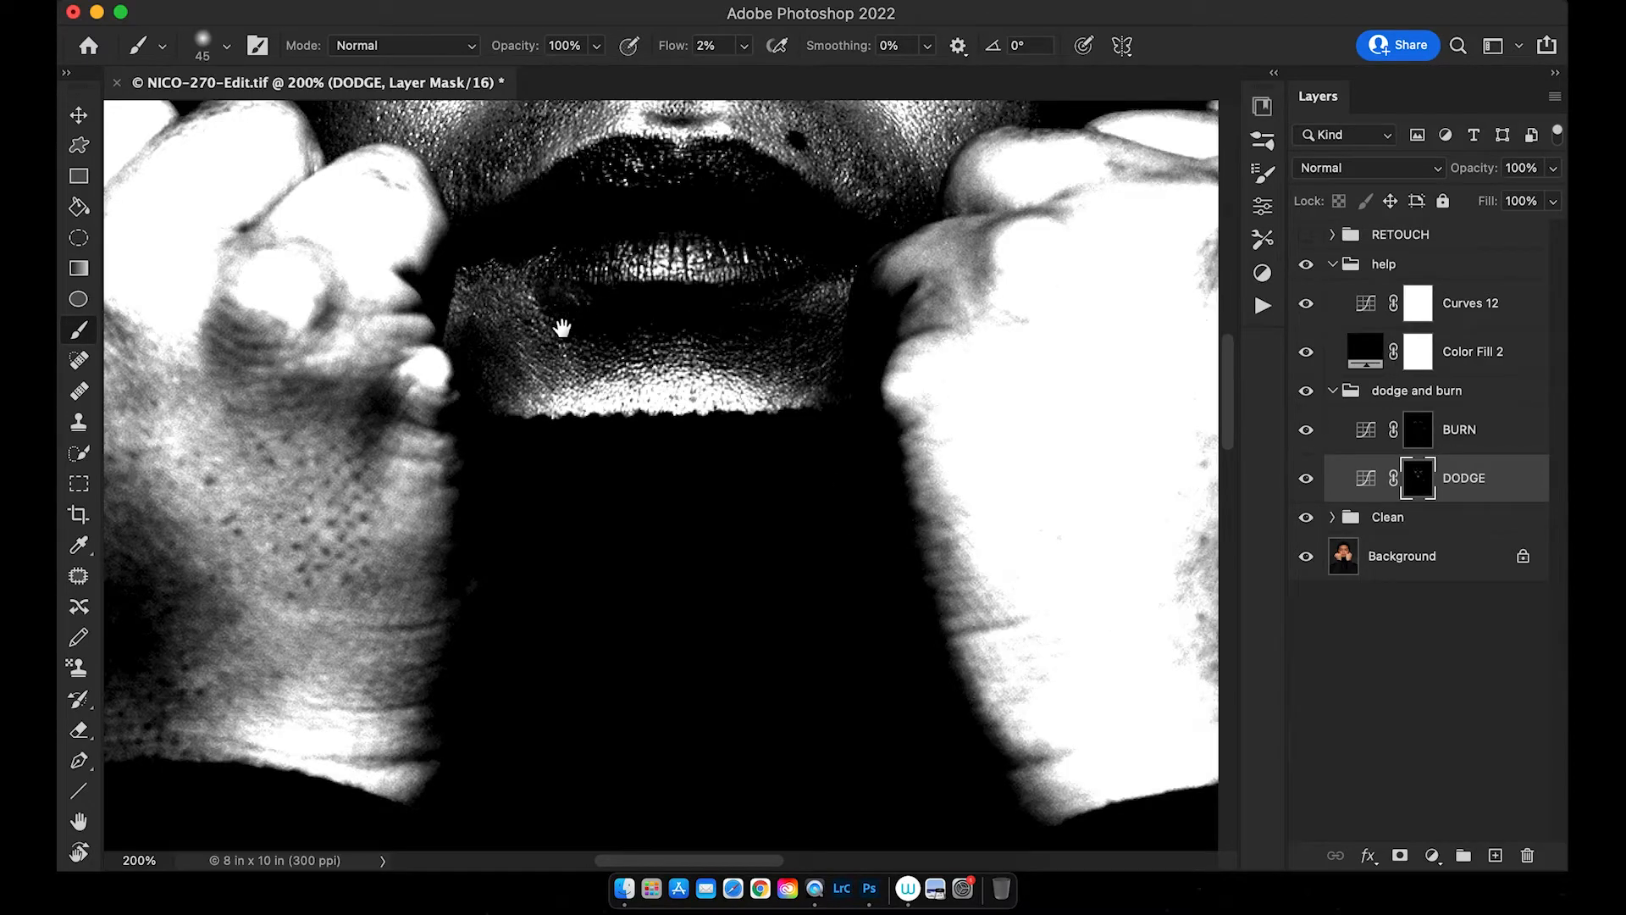
- Dodge the shaded skin above the upper lip on the subject's right side with a 9 to 10 px brush
scroll(555, 309, up, 3)
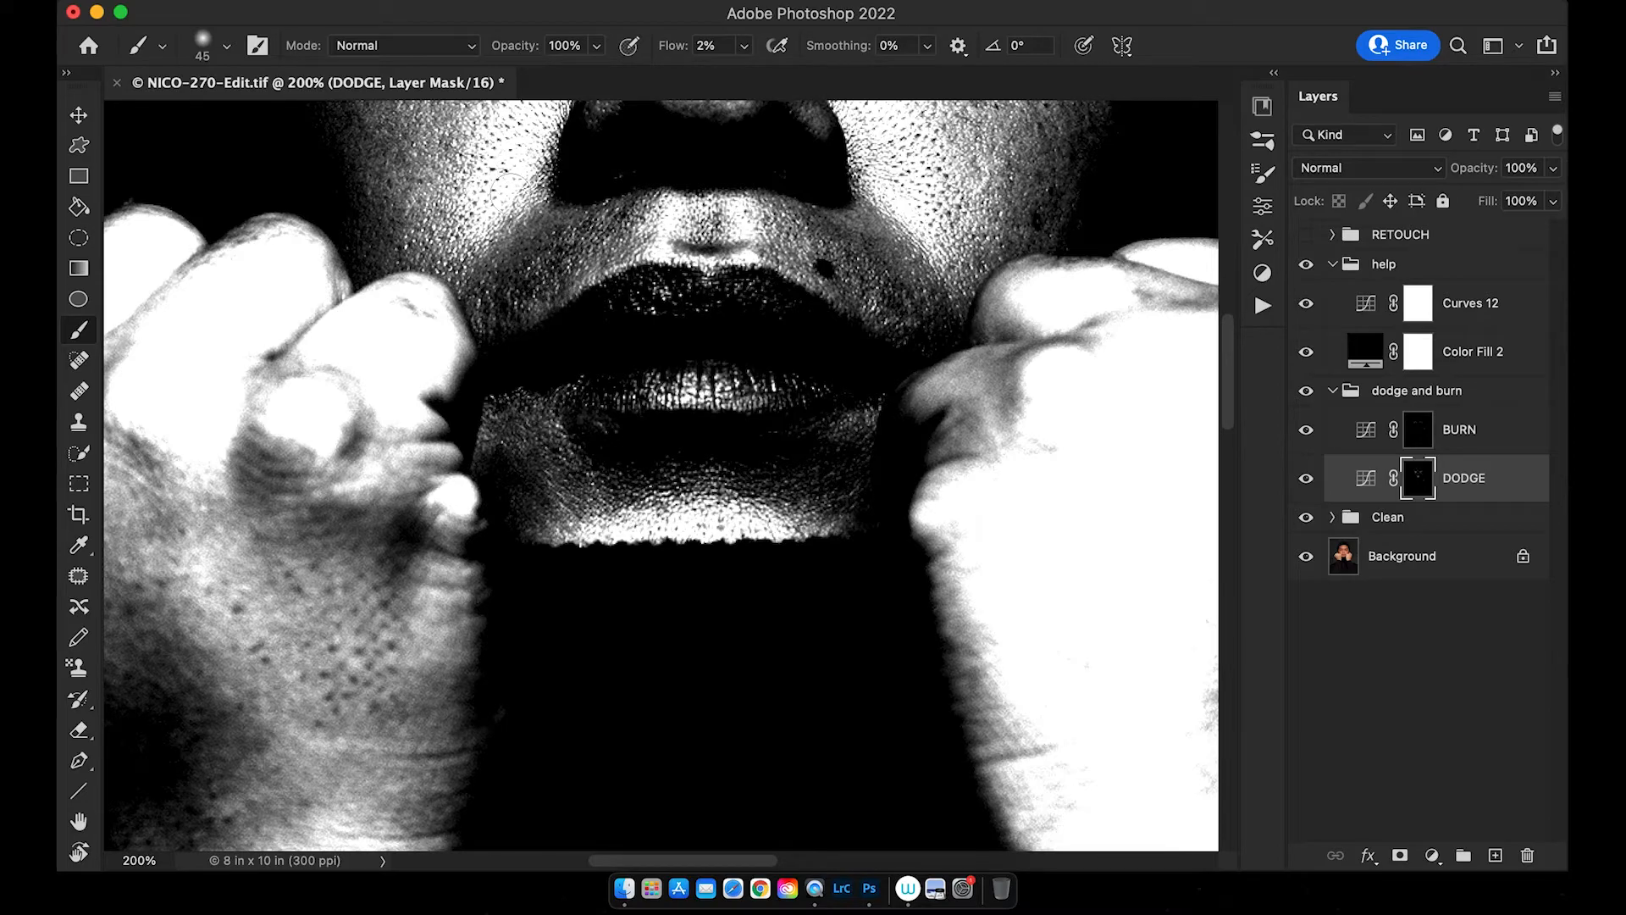
key(bracketleft)
key(bracketleft)
key(bracketleft)
key(bracketleft)
key(bracketleft)
scroll(530, 288, up, 1)
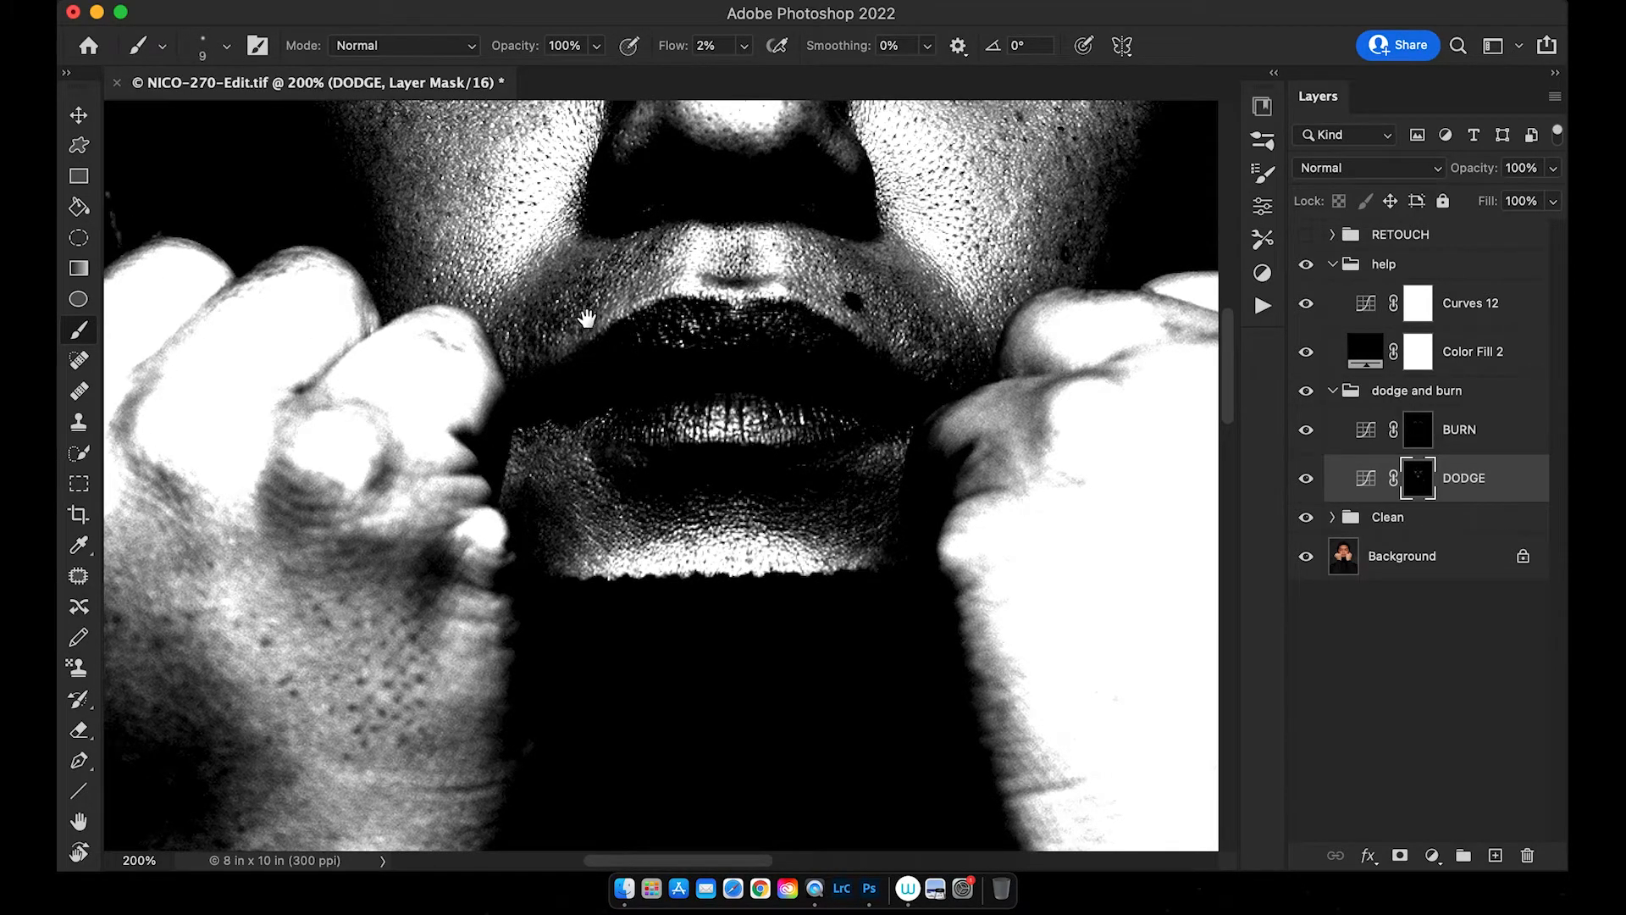
scroll(581, 320, up, 1)
key(bracketright)
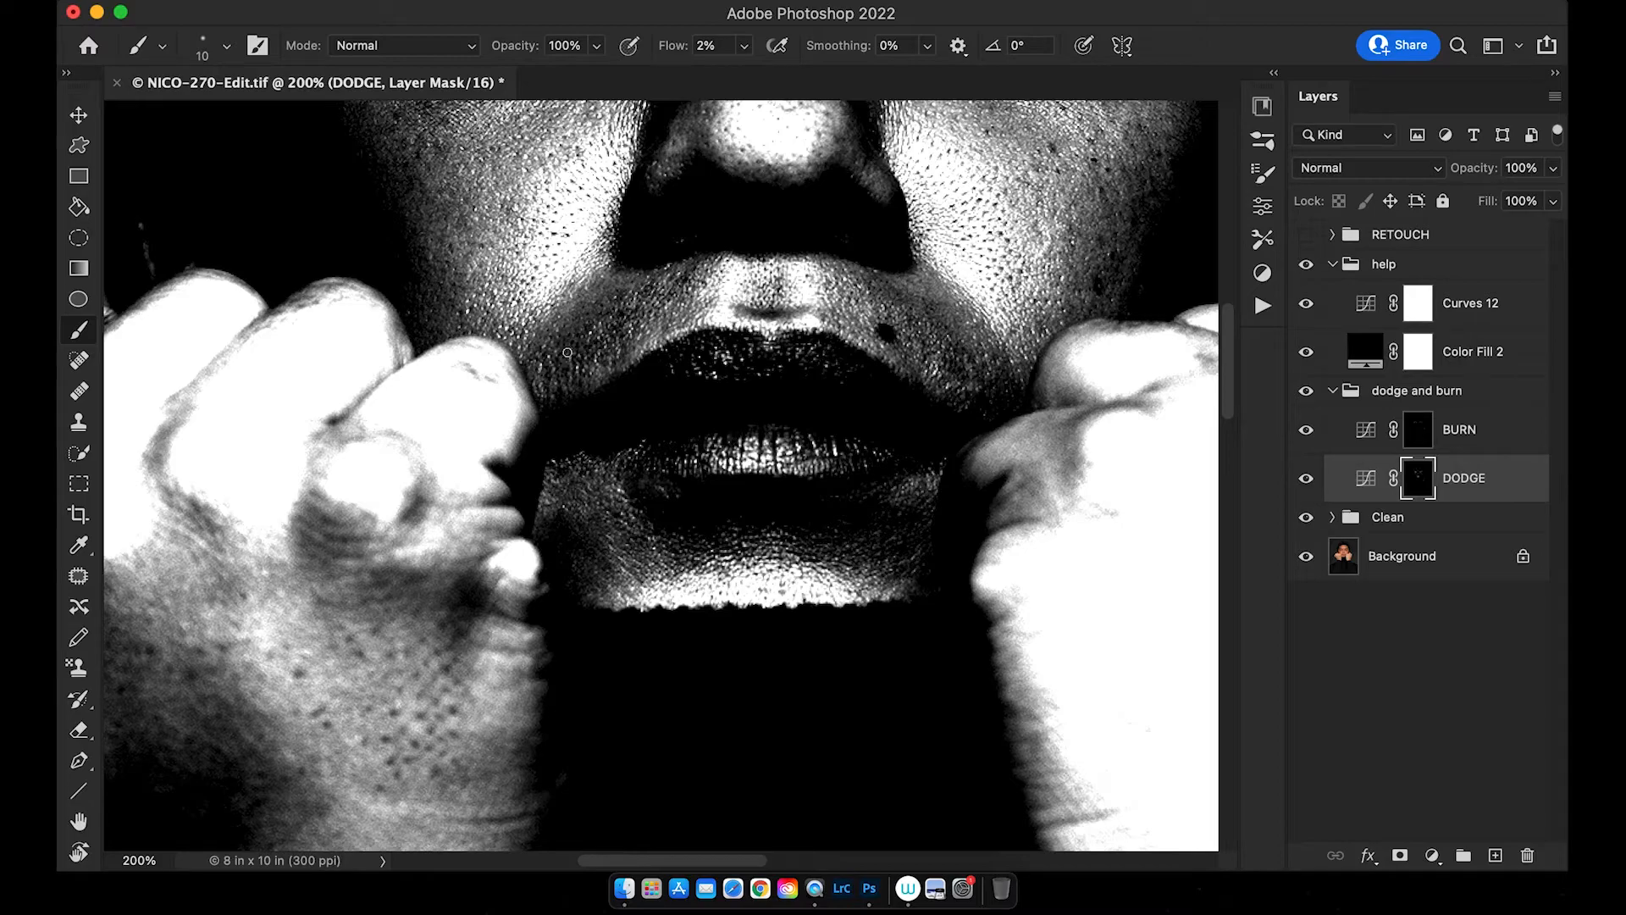
- Dodge the skin above the upper lip and mouth corner on the subject's left side with a 10 to 15 px brush
scroll(603, 339, right, 5)
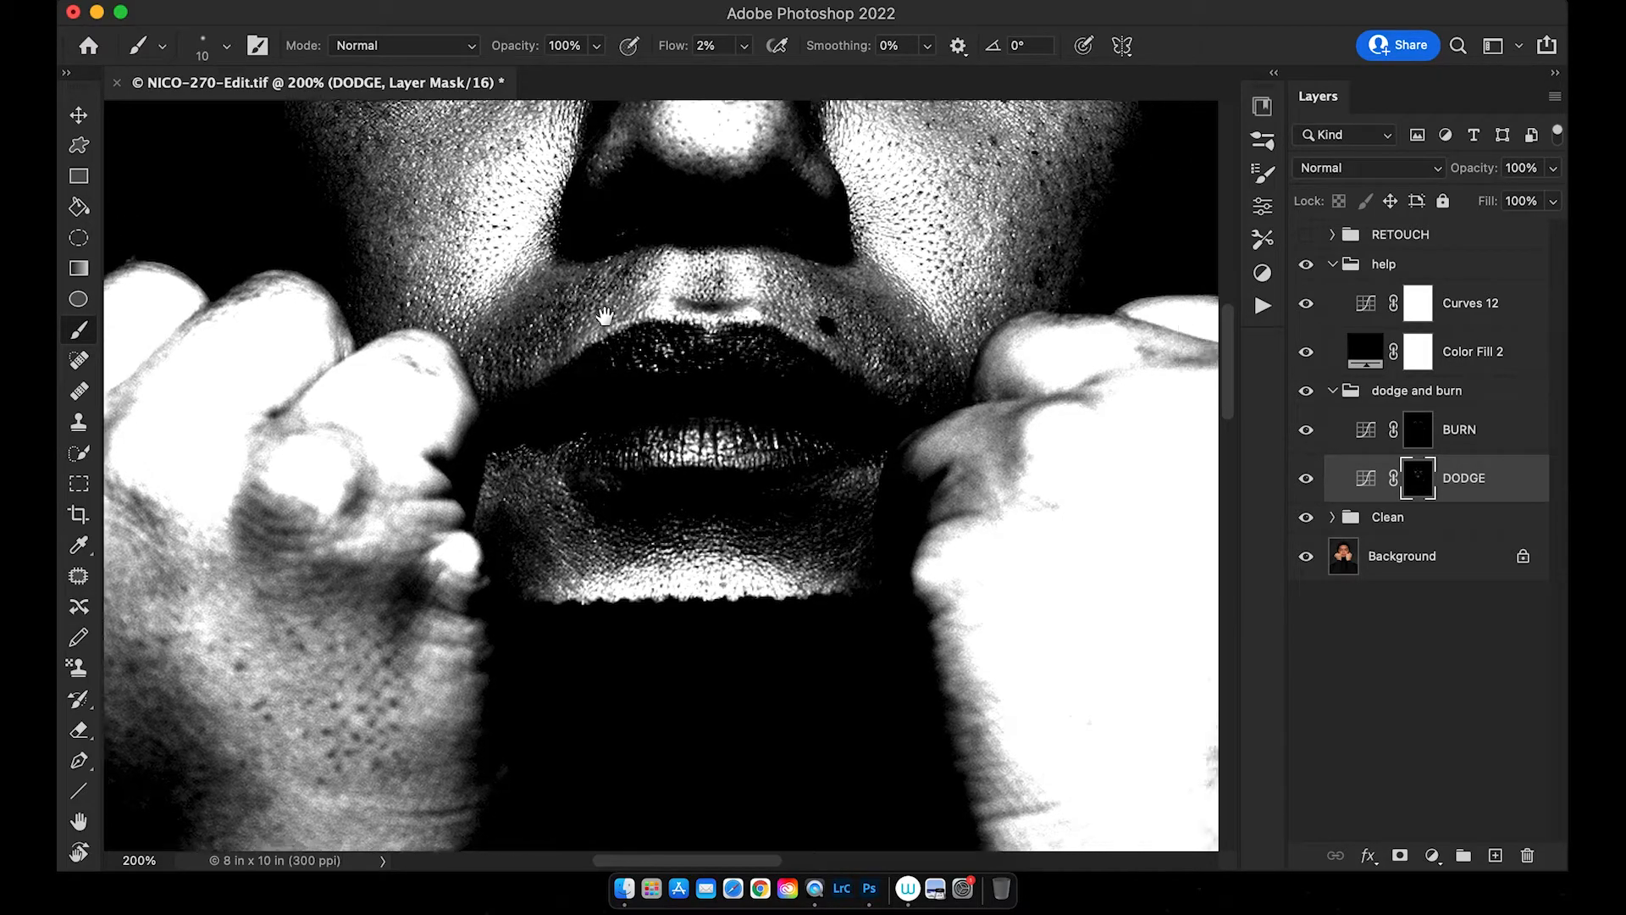
key(bracketright)
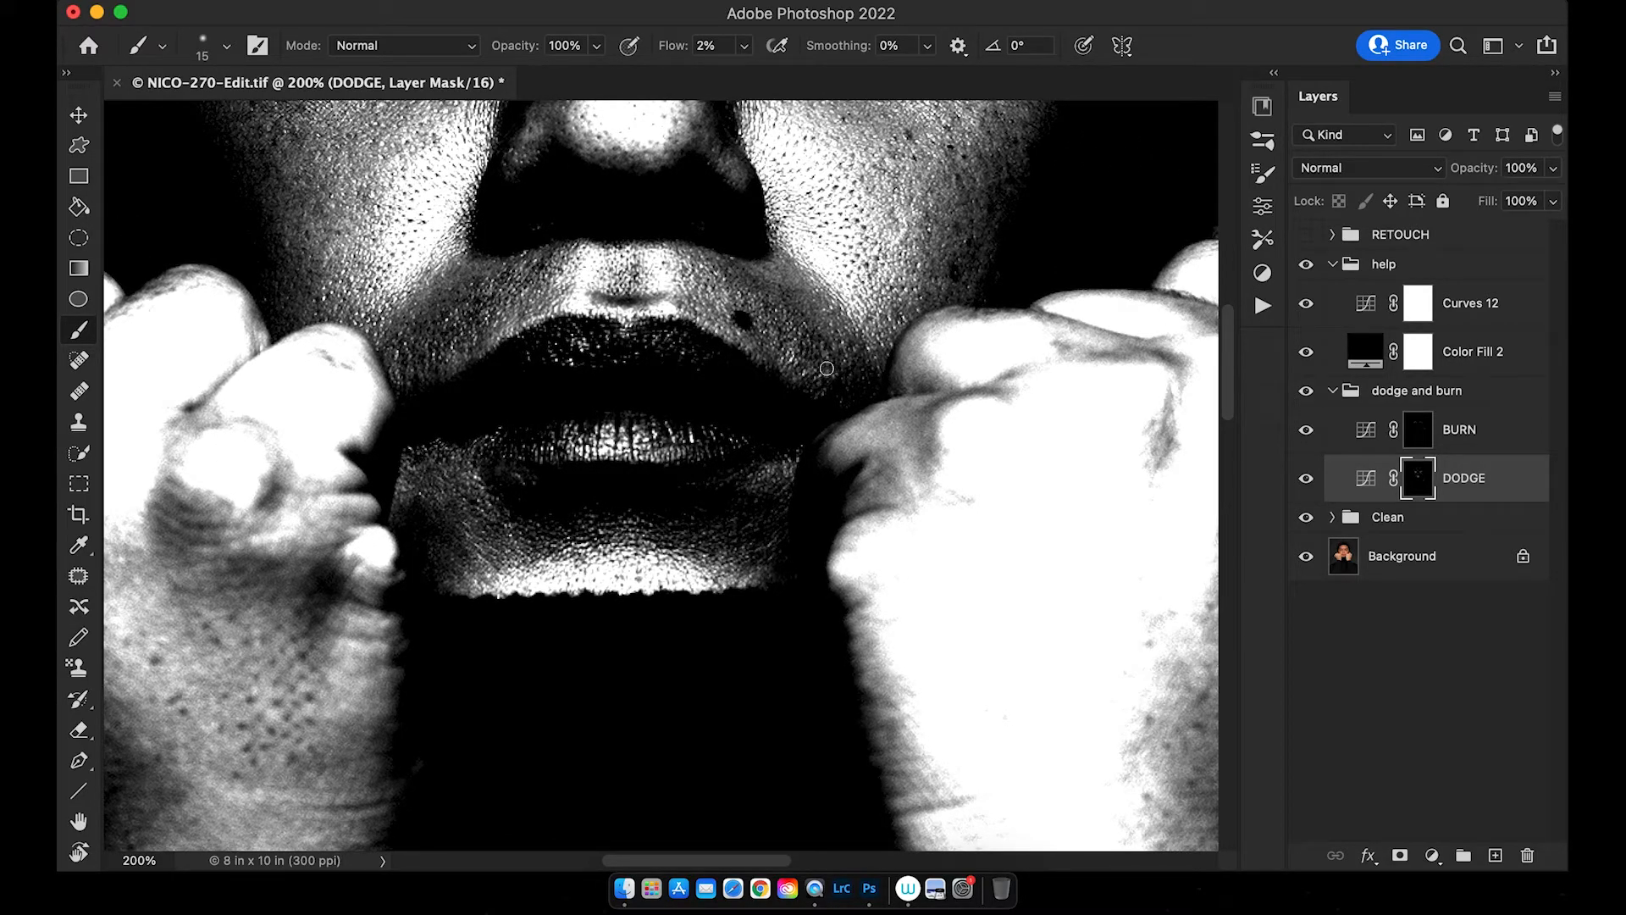
key(bracketleft)
key(bracketleft)
key(bracketright)
scroll(784, 279, up, 3)
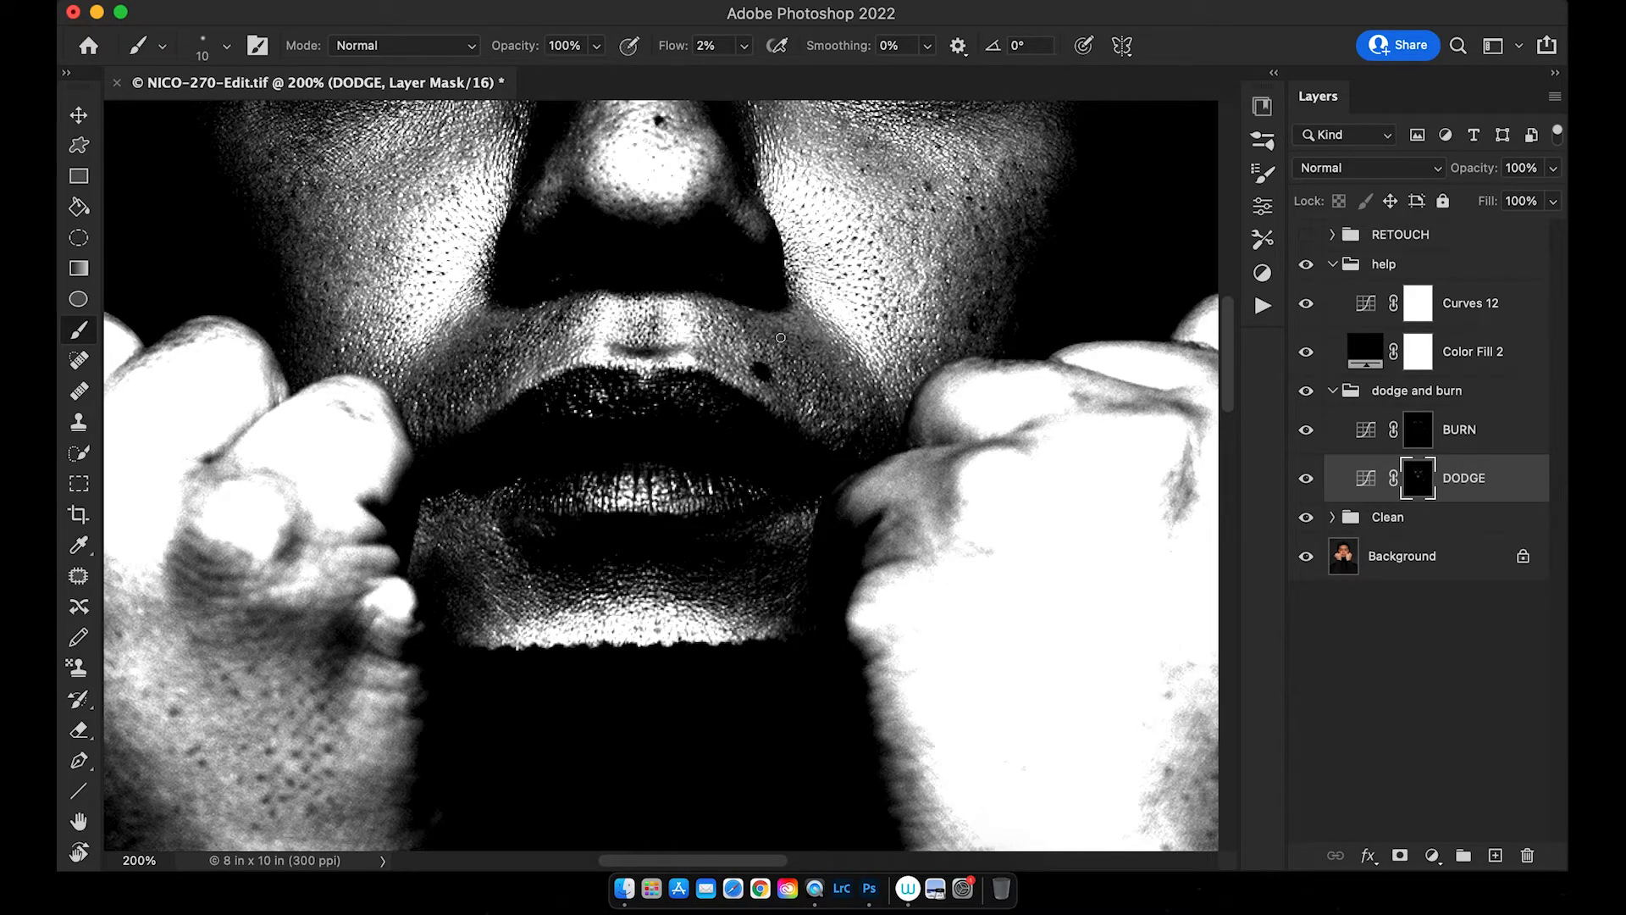
- Dodge the dark spots on the subject's right cheek with a 7 to 8 px brush
scroll(781, 338, up, 8)
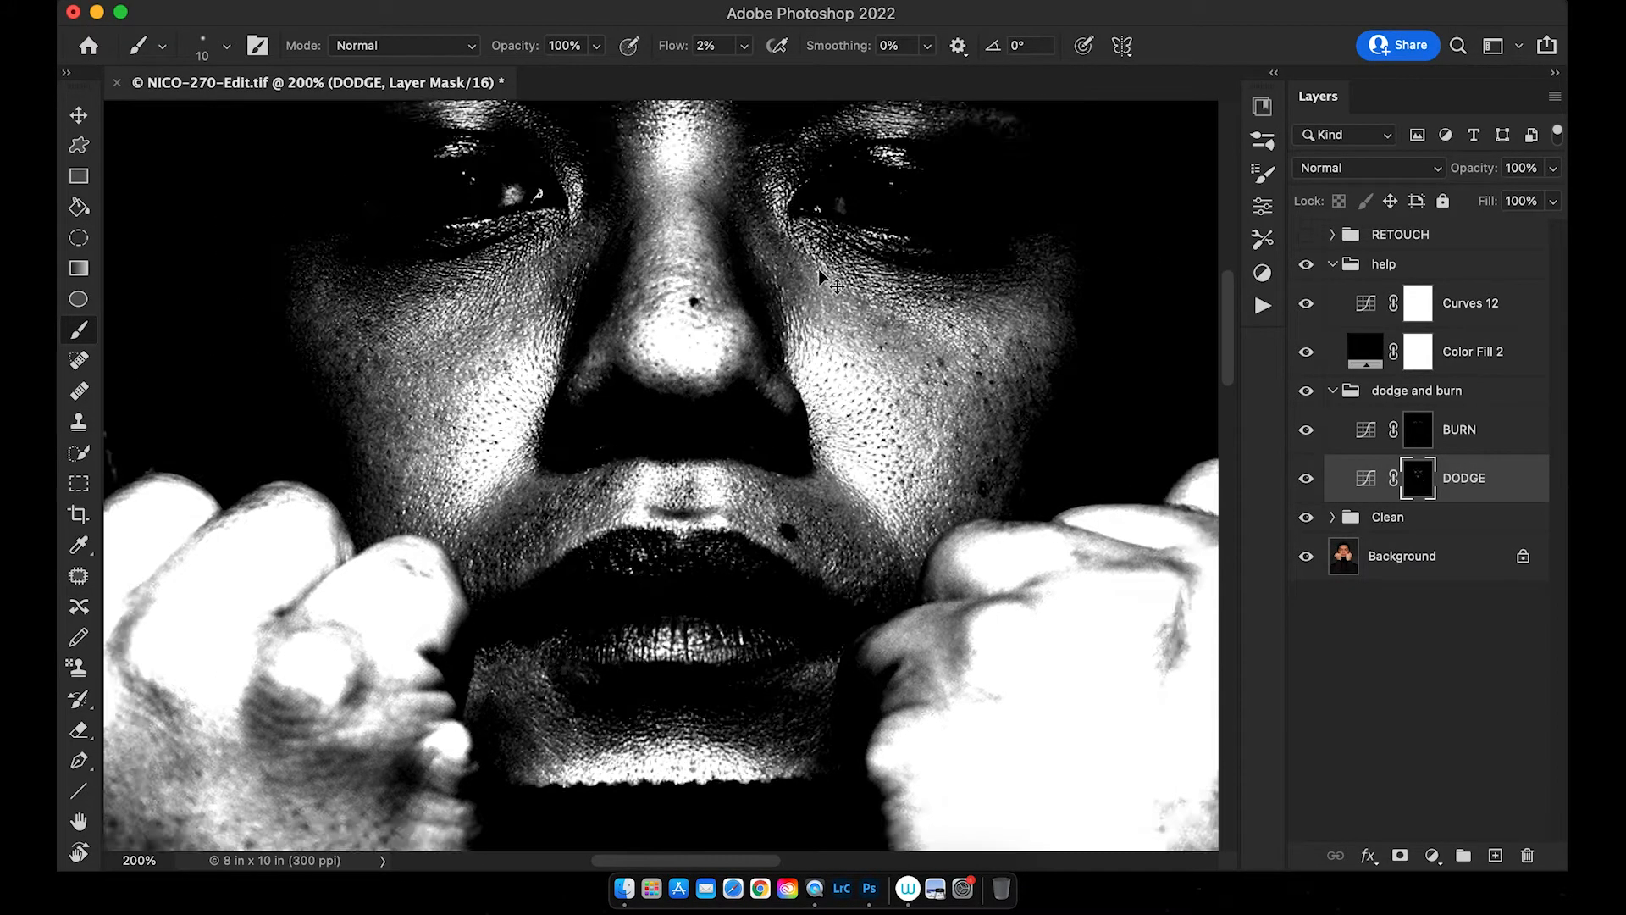
key(super+minus)
drag(551, 408, 586, 393)
key(super+plus)
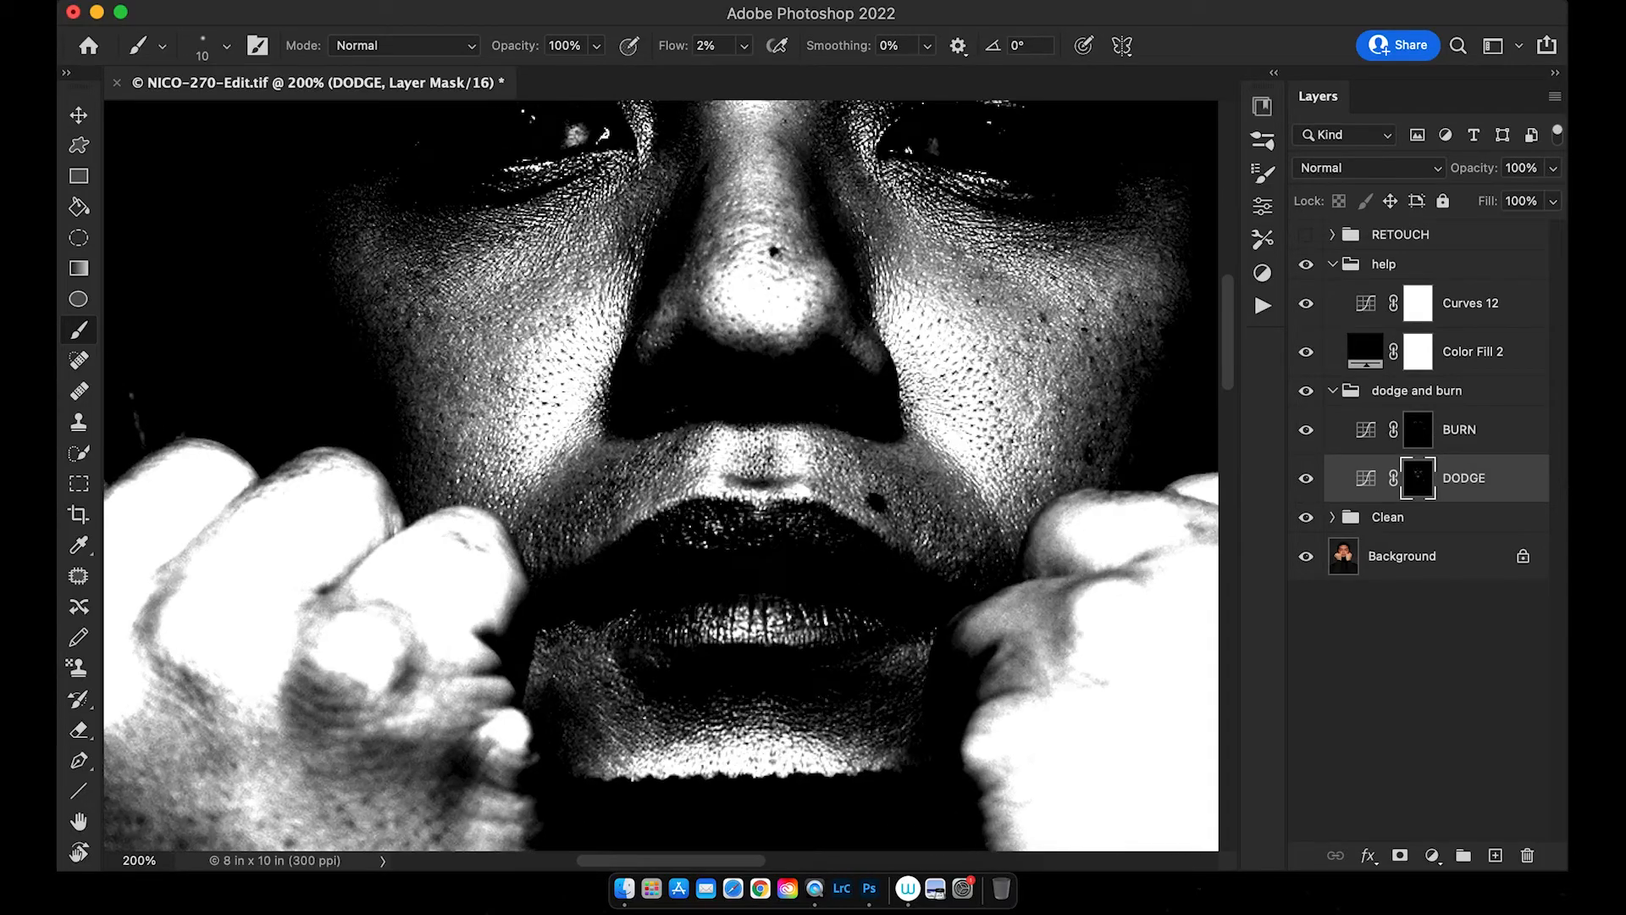
key(bracketleft)
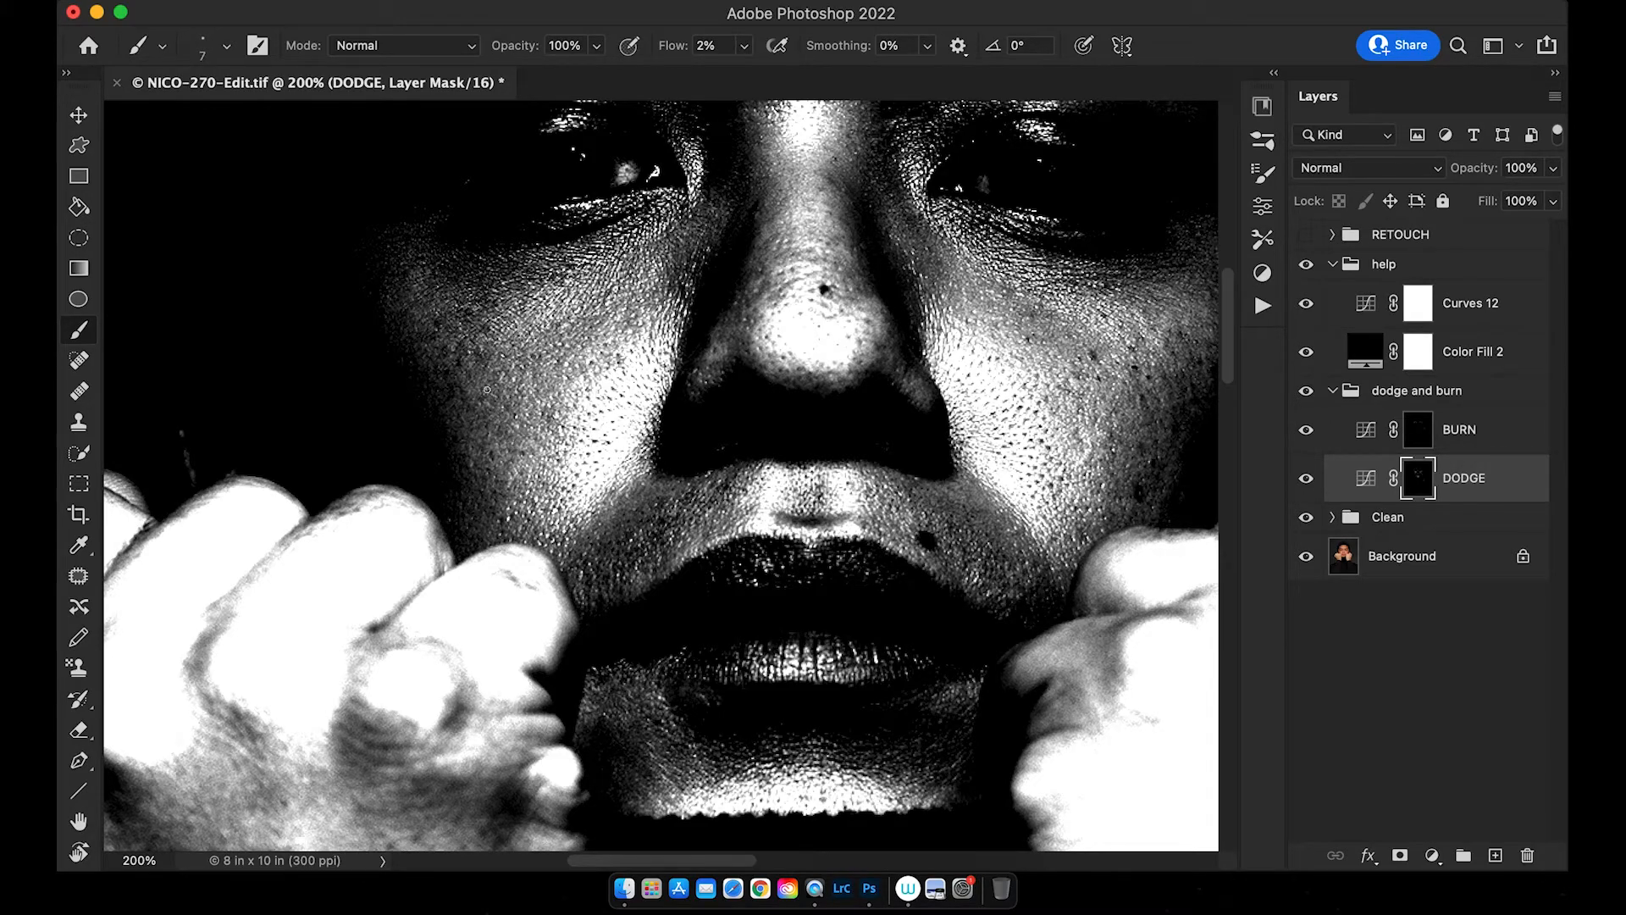
scroll(530, 339, up, 3)
key(bracketright)
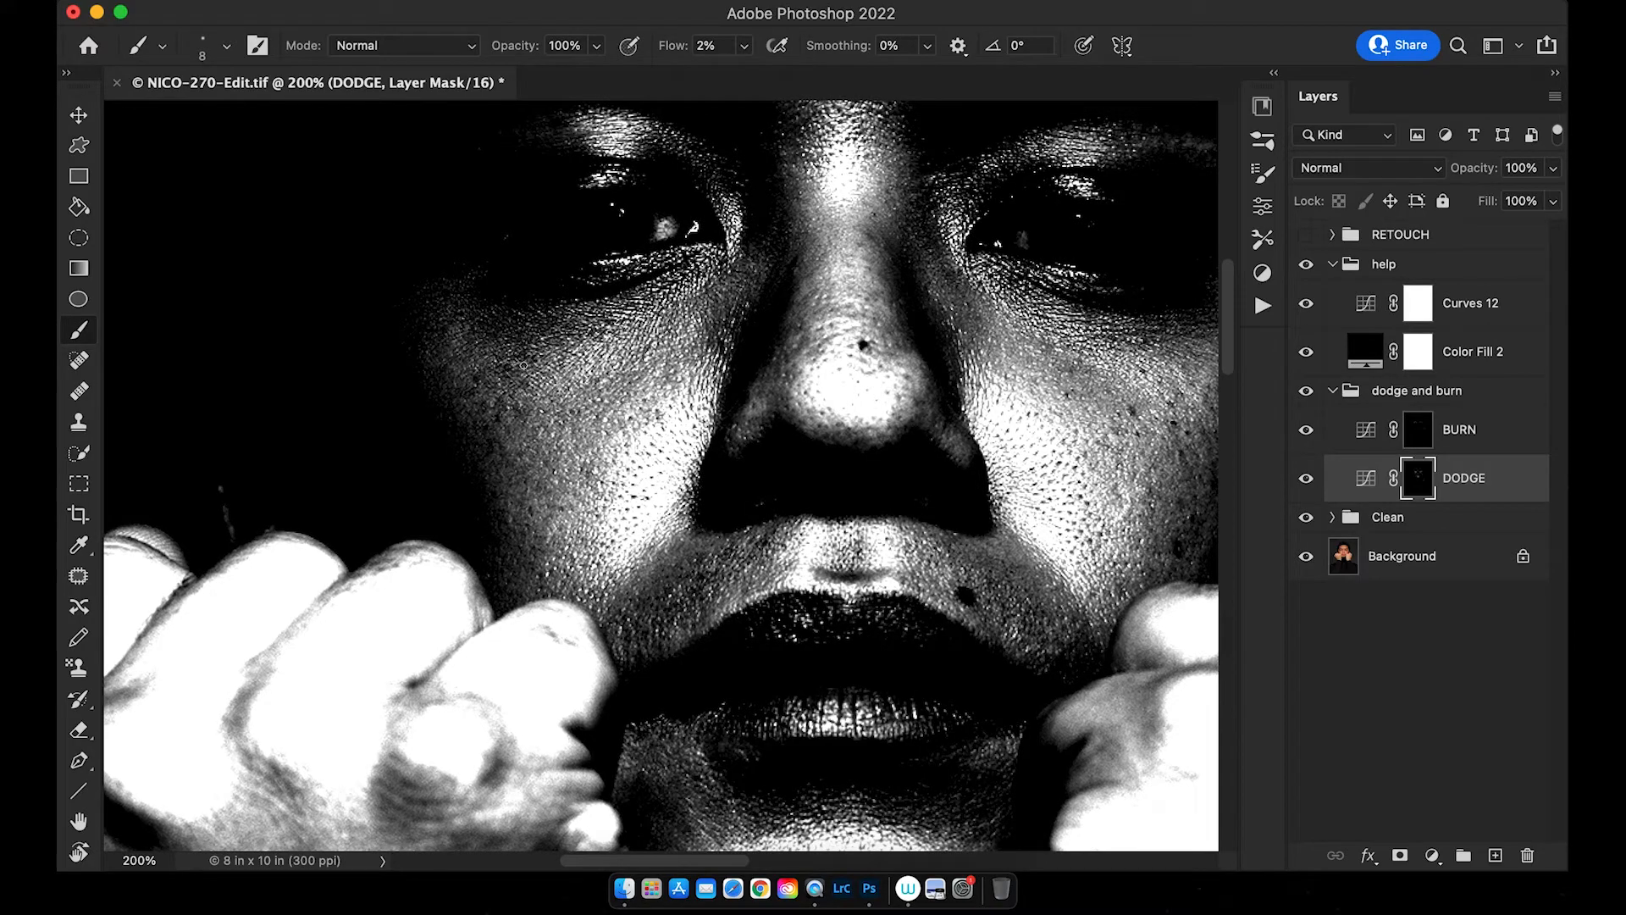
- Dodge the dark spots on the subject's left cheek on the DODGE mask with a 6 to 8 px brush
scroll(508, 356, right, 10)
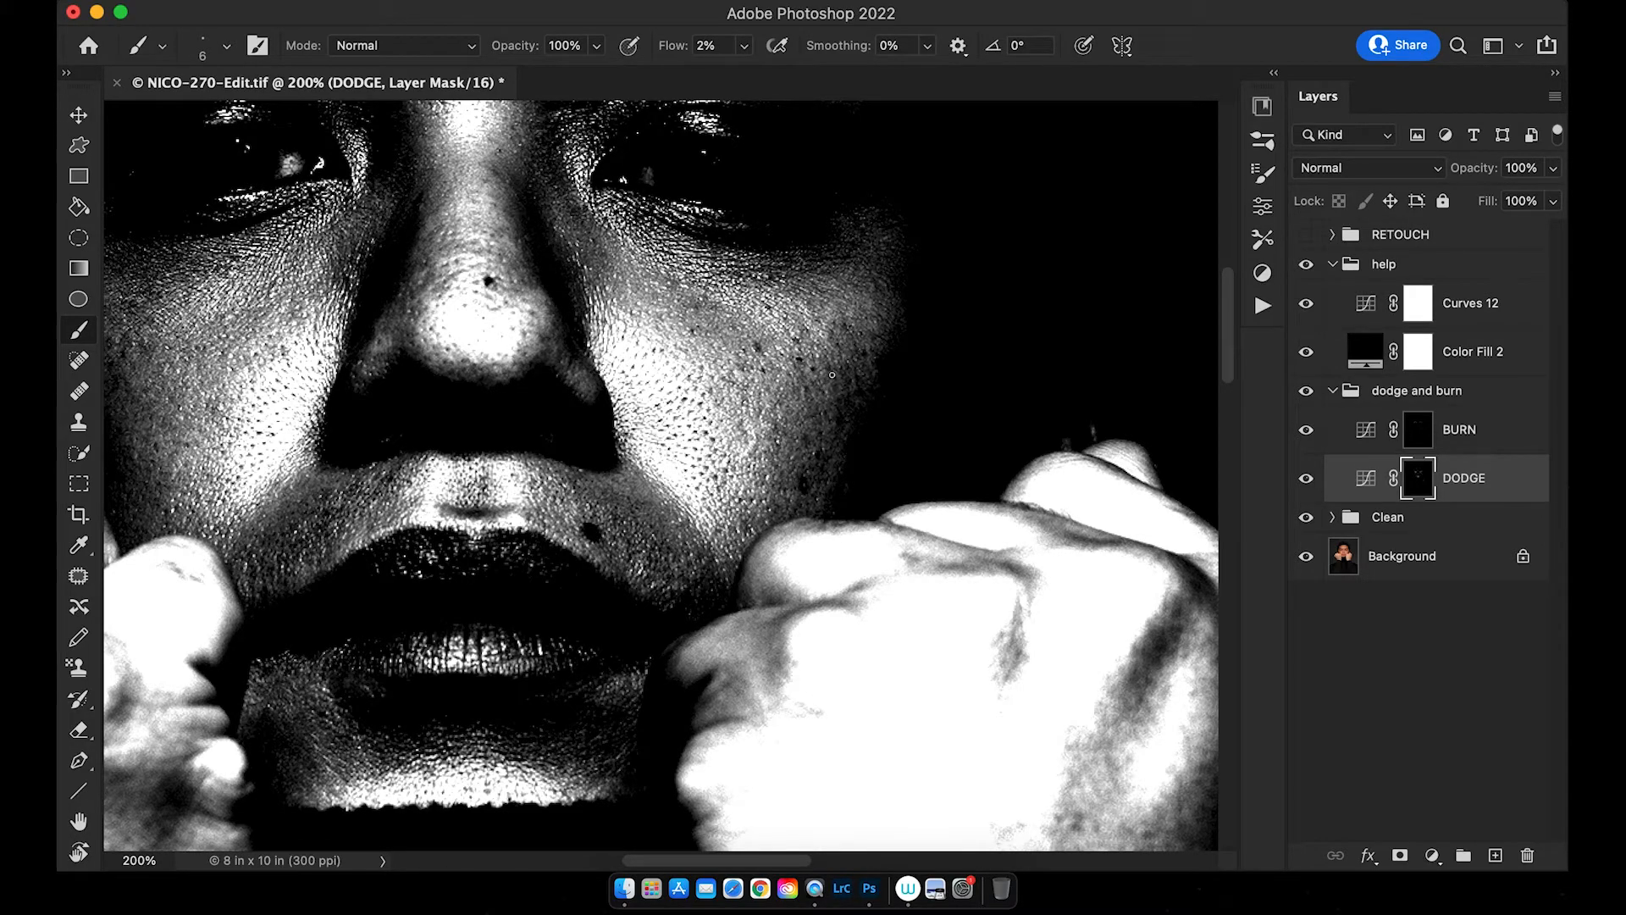
scroll(847, 414, down, 2)
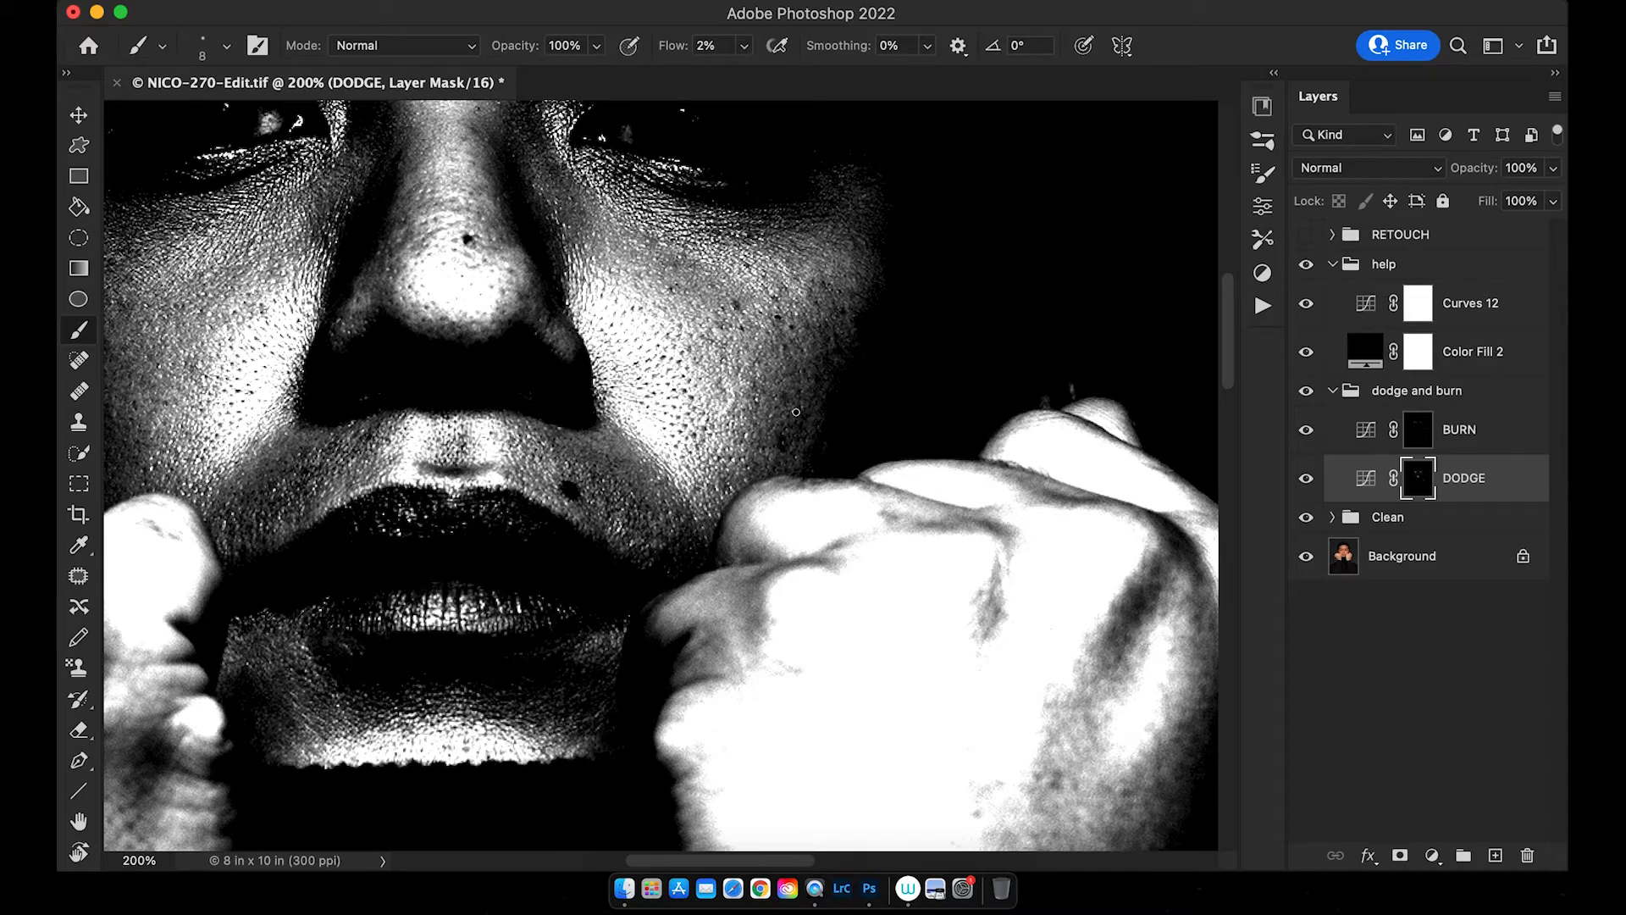
drag(773, 415, 805, 364)
key(super+minus)
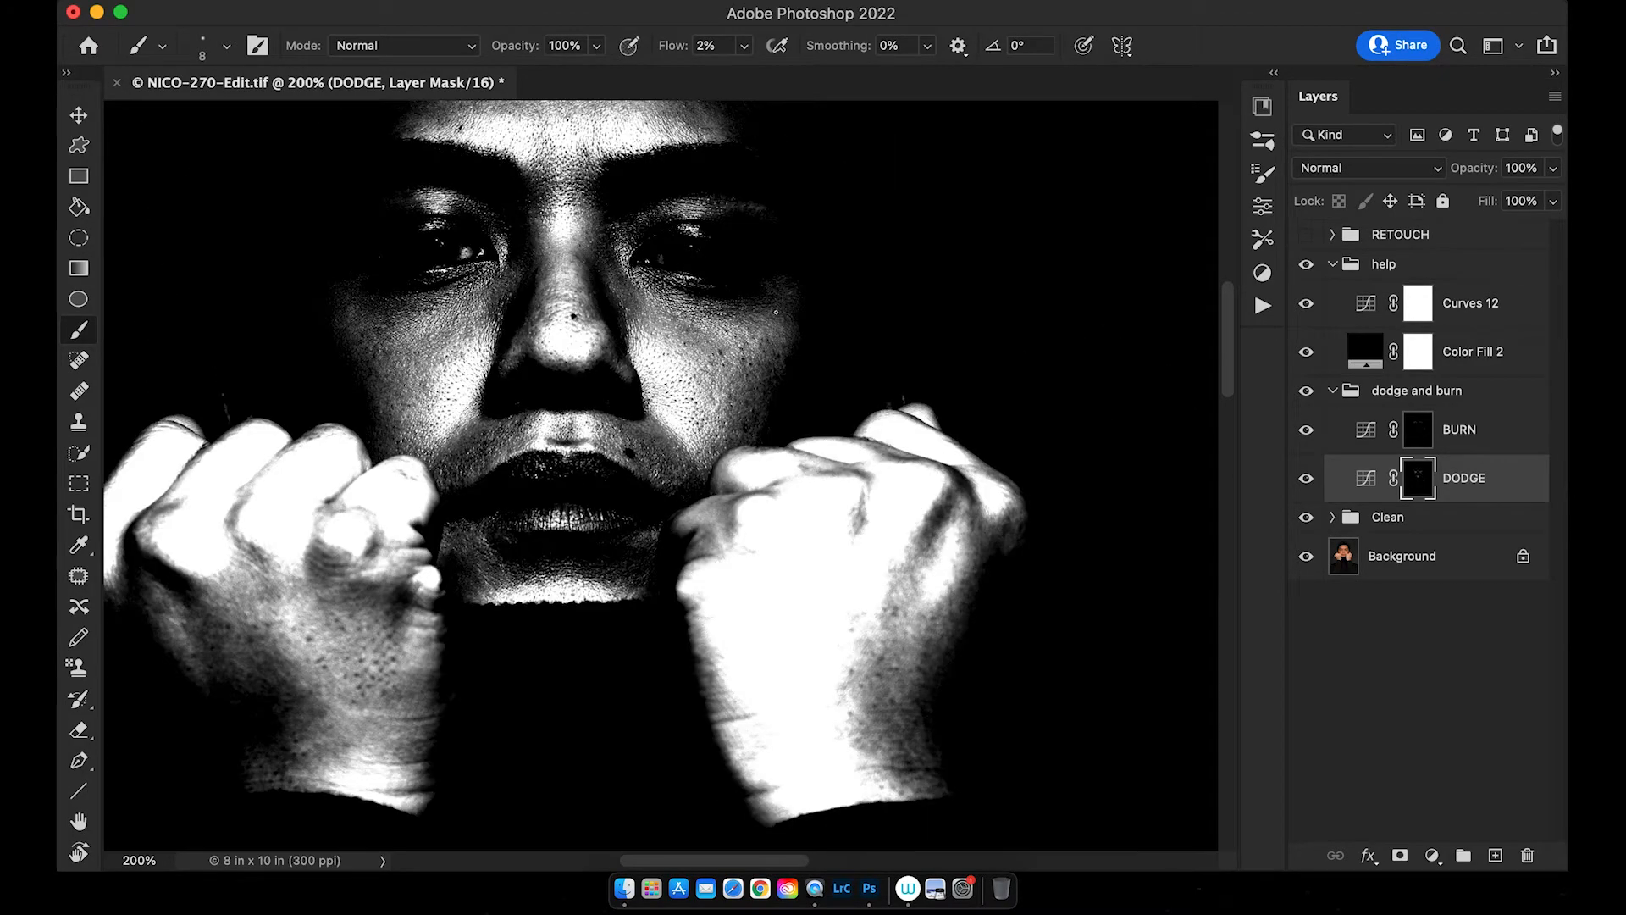
drag(762, 315, 777, 342)
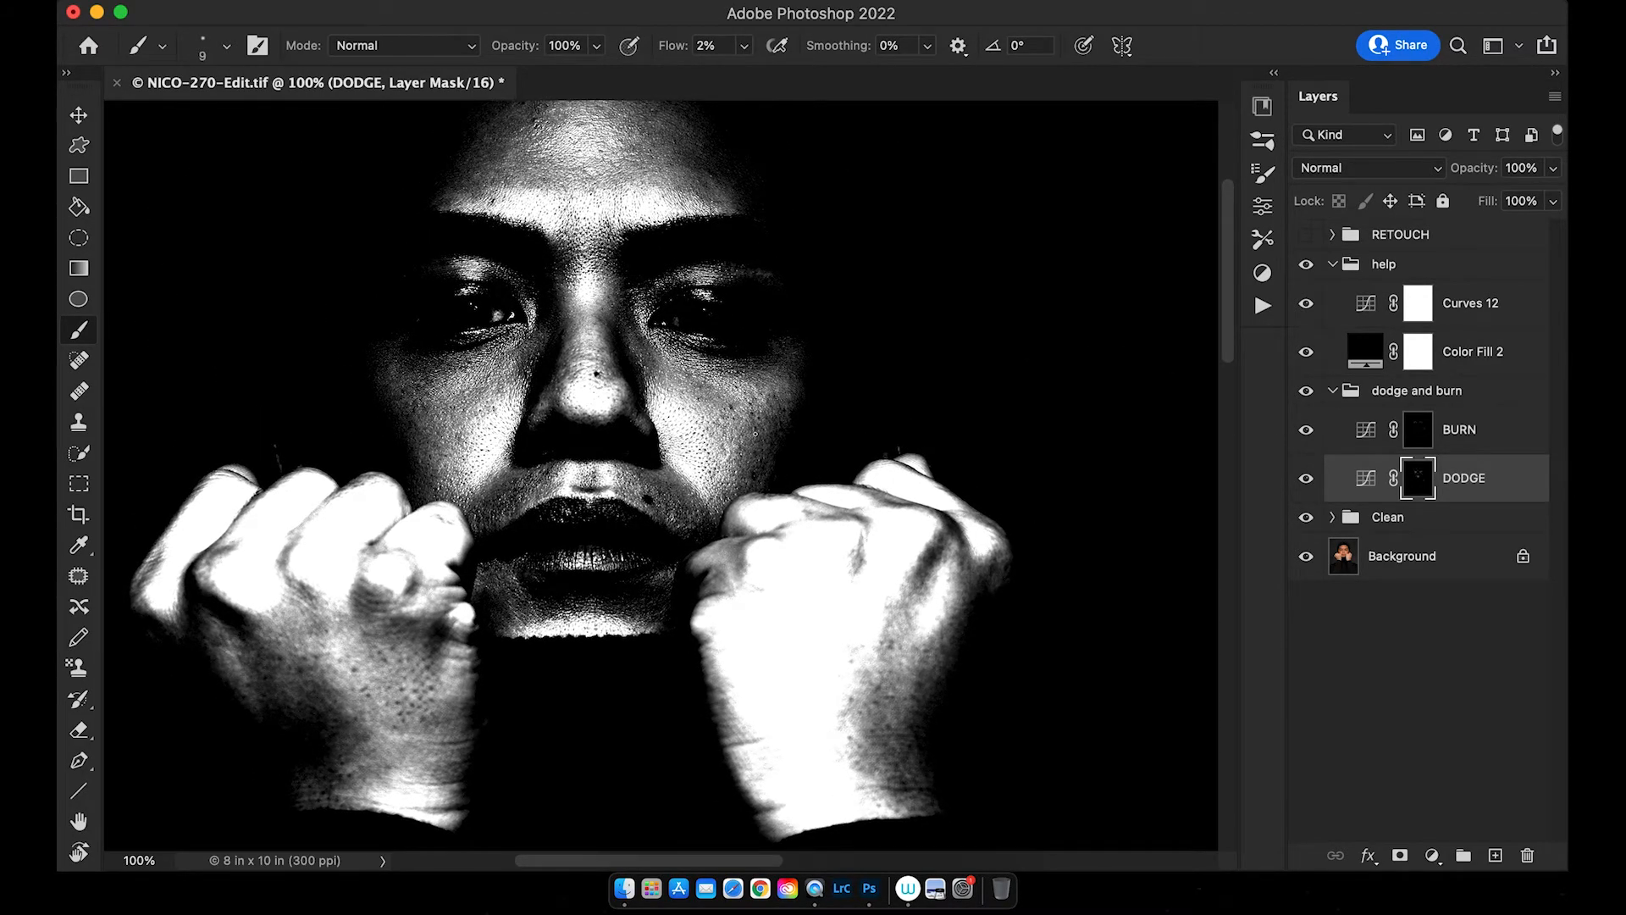
- Dodge the shaded skin around the outer brow and eye on the subject's left with a brush enlarged to 25 px
key(bracketleft)
key(bracketright)
key(bracketright)
scroll(694, 374, up, 2)
key(bracketright)
key(bracketright)
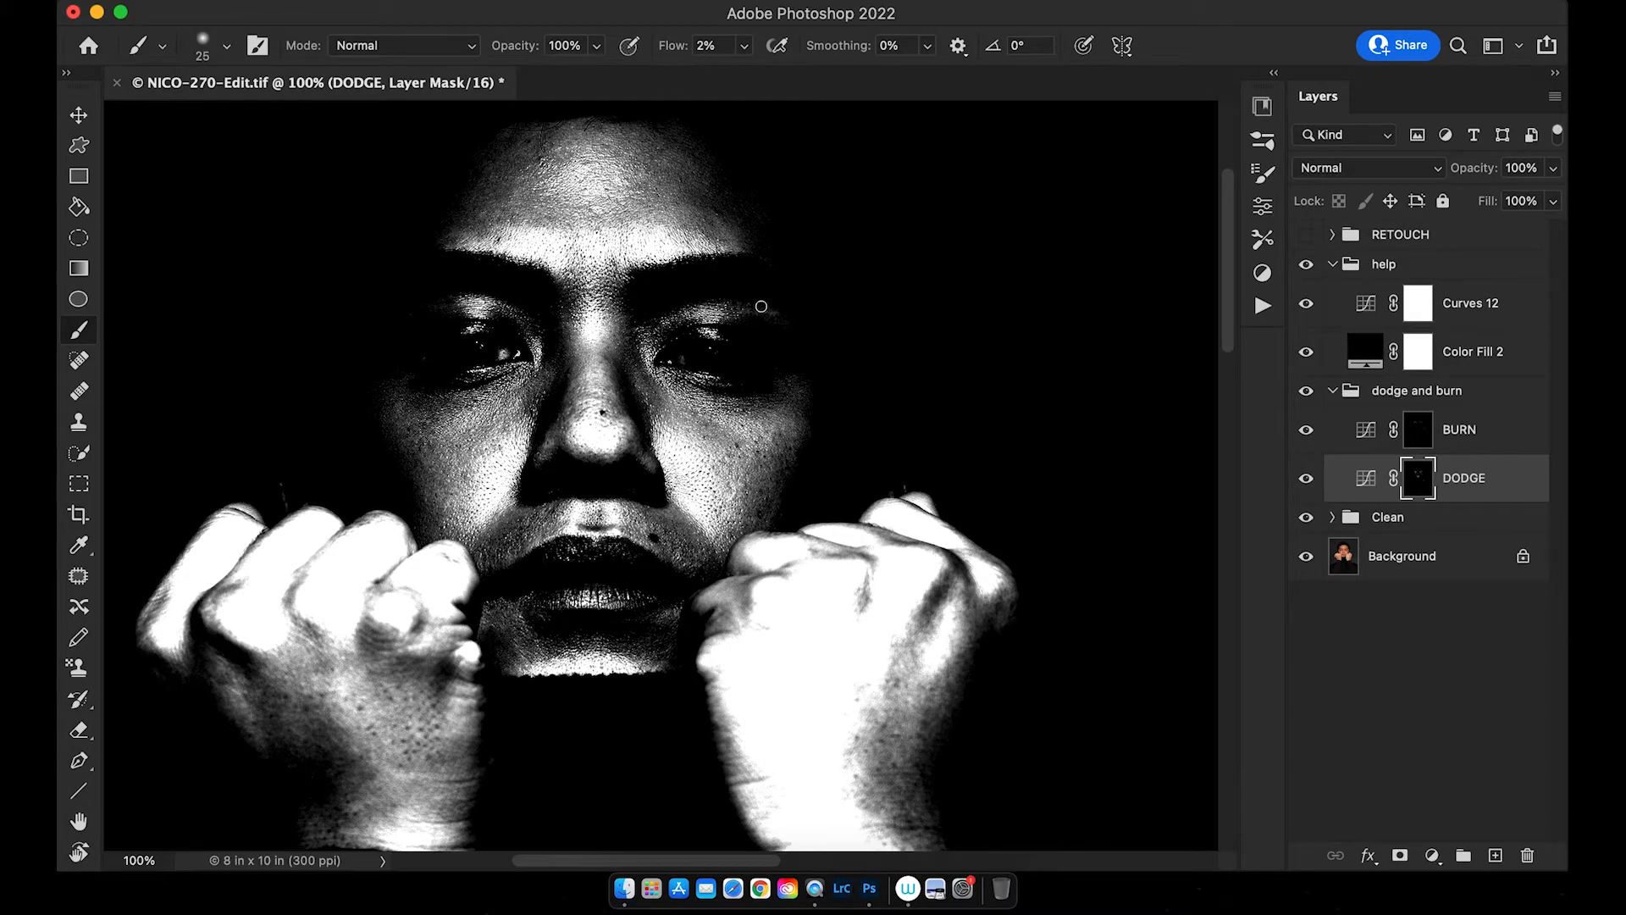
- Dodge the edge of the forehead above the brow on the subject's left side with a brush reduced to 15 px
scroll(712, 288, up, 3)
key(bracketleft)
key(bracketleft)
key(bracketleft)
key(bracketright)
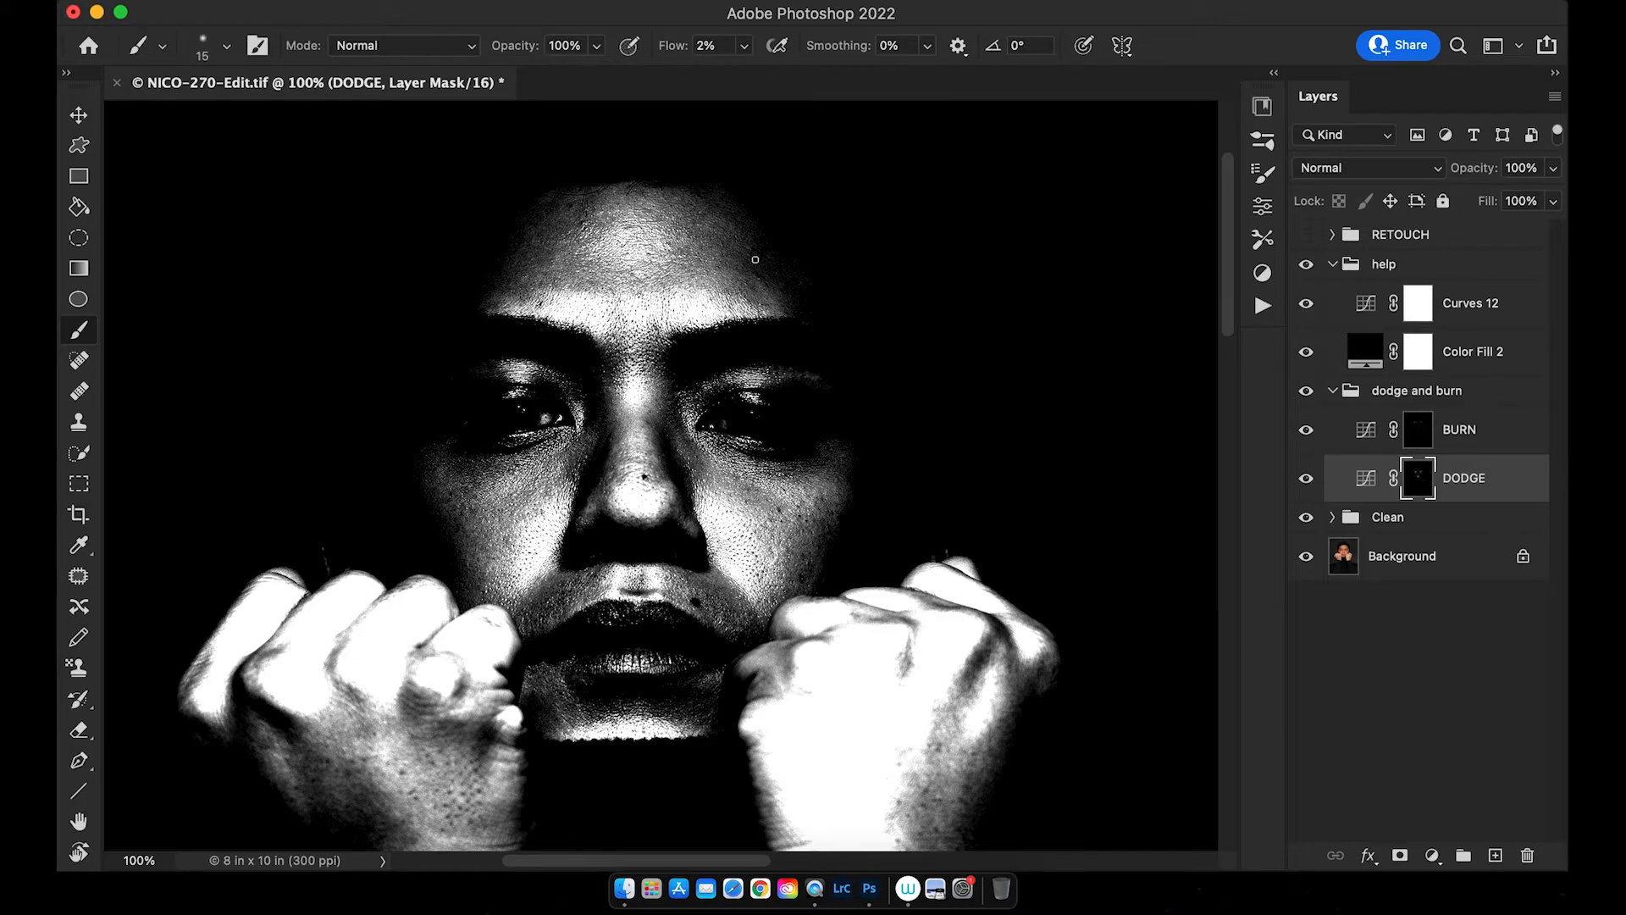
key(bracketright)
- Touch up bright spots on the forehead on the BURN mask with a small brush and reselect the DODGE mask
scroll(661, 278, left, 3)
scroll(661, 278, up, 2)
key(alt+bracketright)
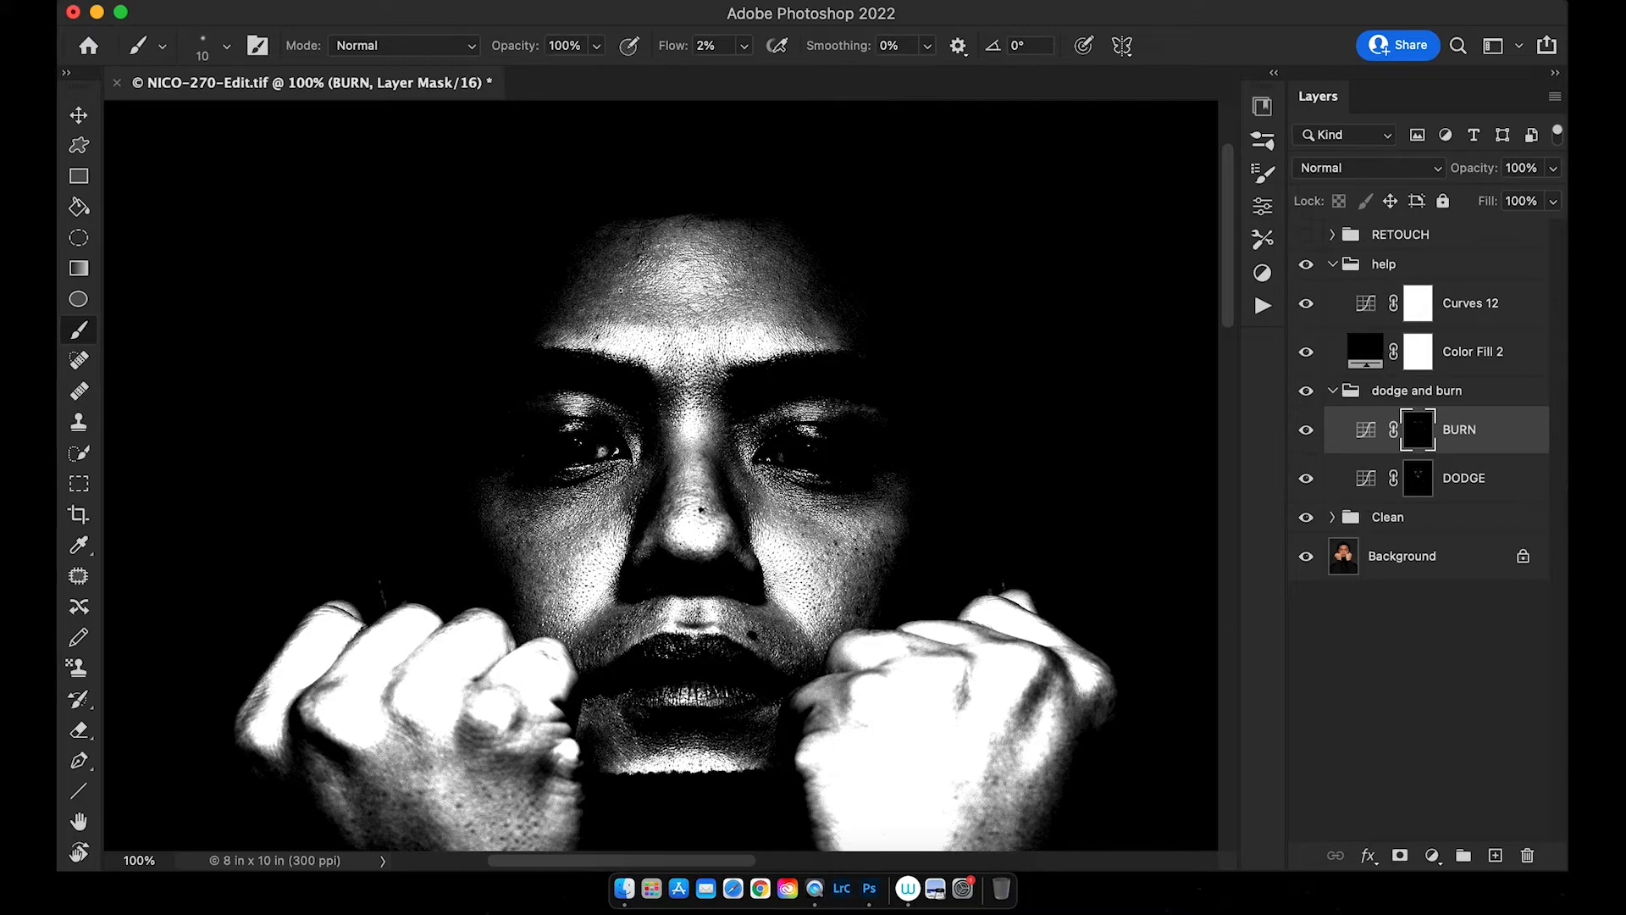
key(bracketright)
scroll(648, 287, up, 2)
key(alt+bracketleft)
- Dodge the forehead above the brow on the subject's right side with a 10 to 15 px brush
key(bracketleft)
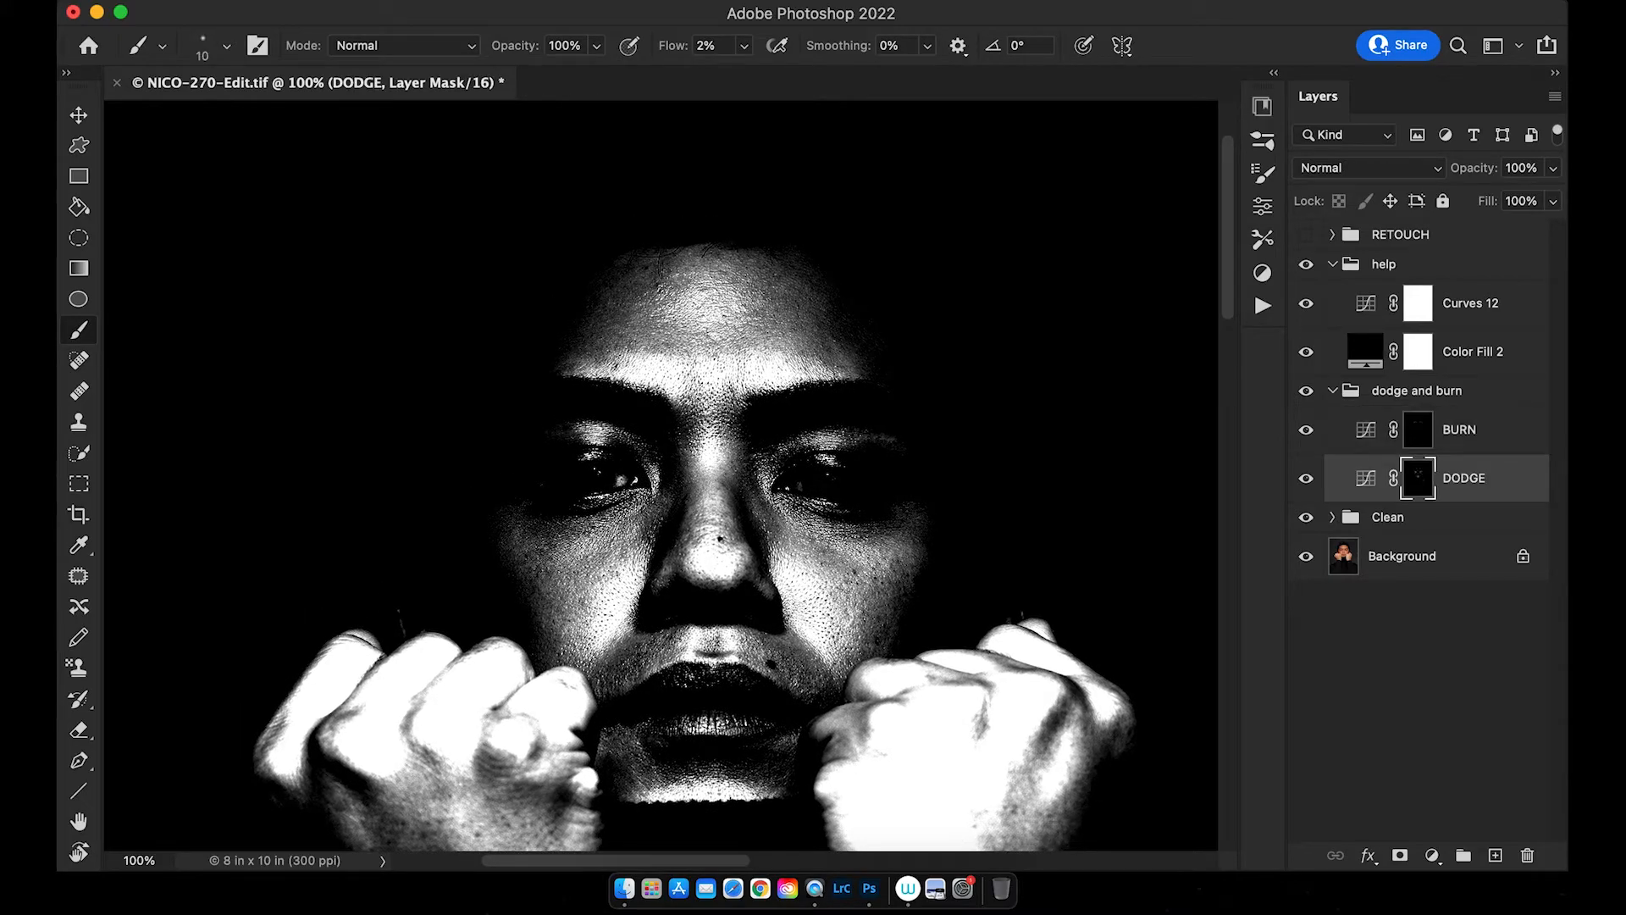
key(super+plus)
drag(621, 131, 631, 223)
key(bracketright)
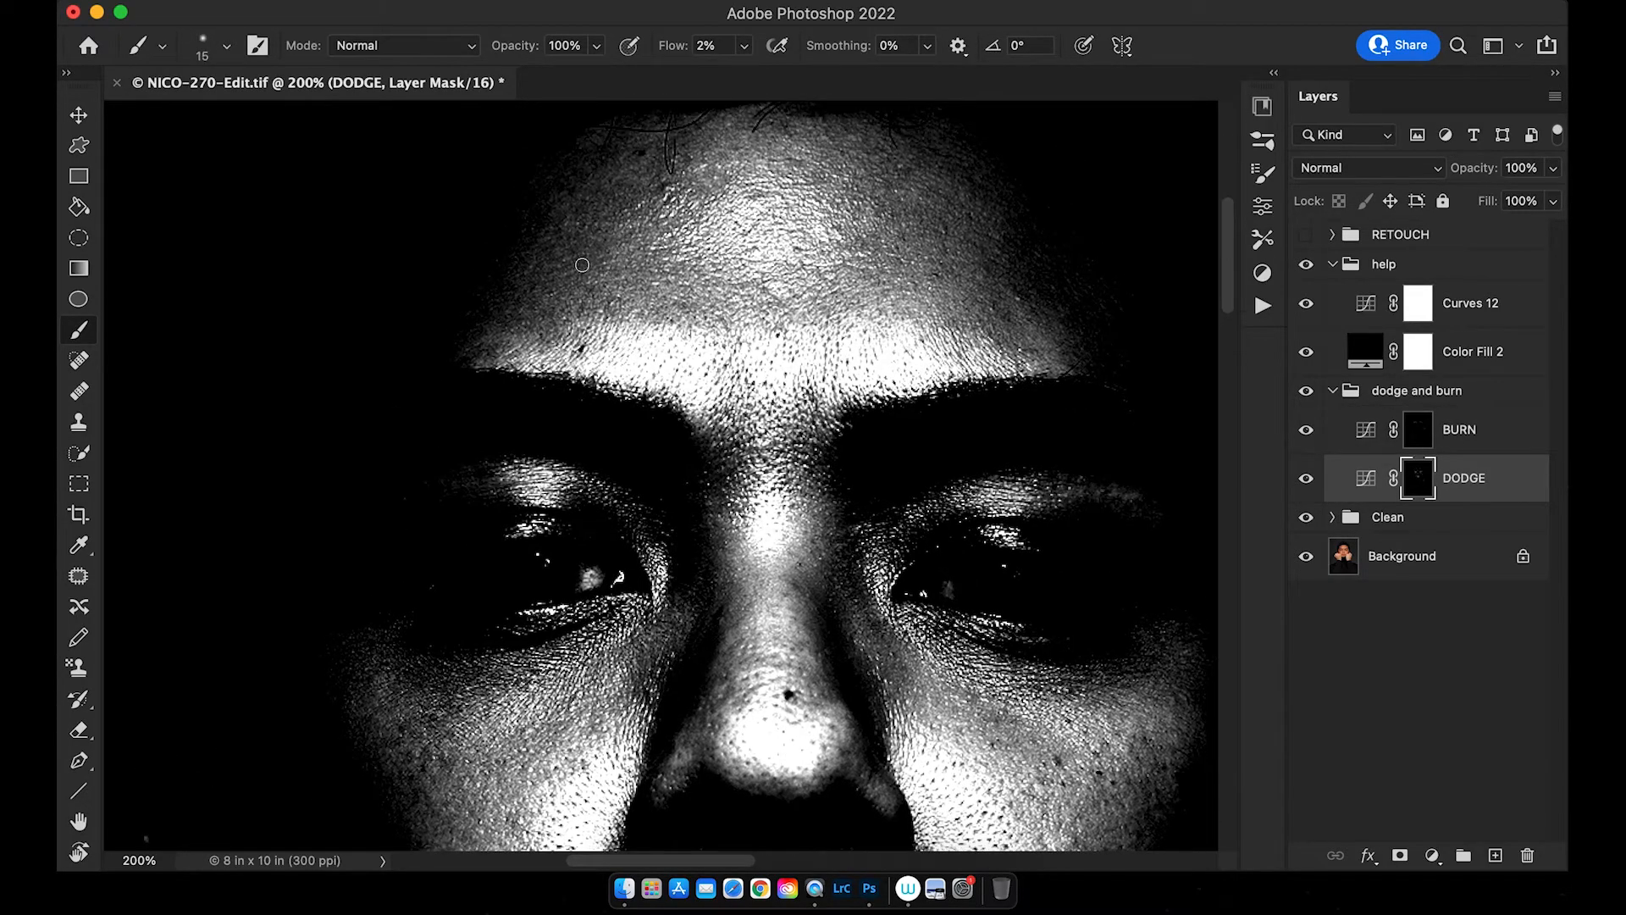
key(bracketleft)
key(bracketright)
- Dodge the dark patches on the subject's left side of the forehead with a 15 px brush
scroll(869, 246, right, 5)
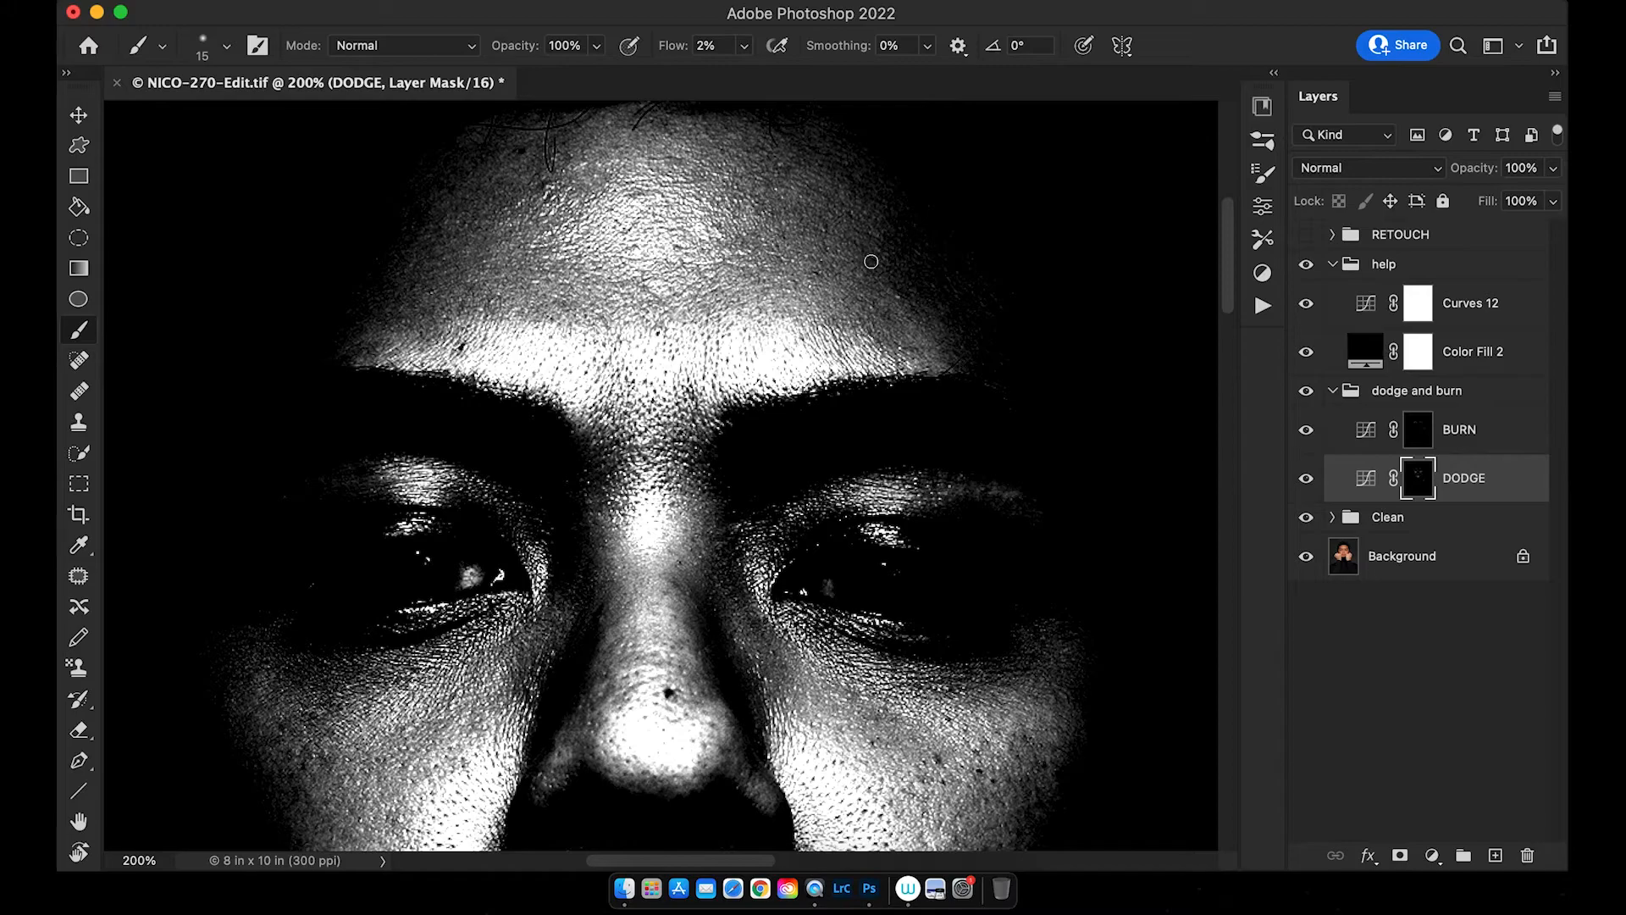
drag(884, 275, 910, 329)
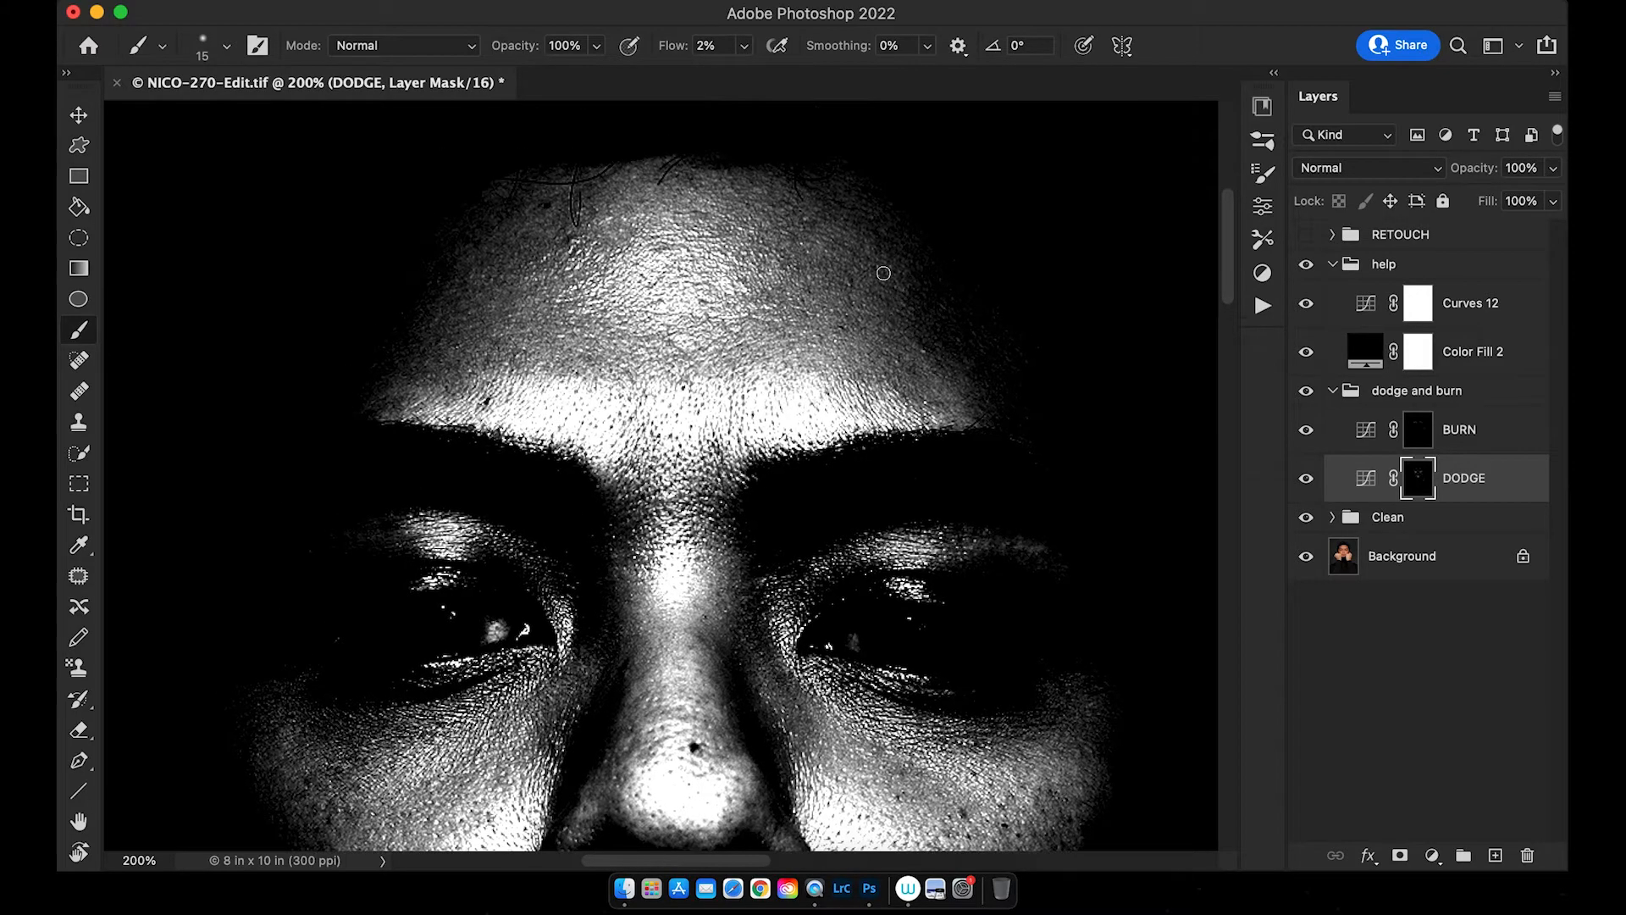
key(super+minus)
mouse_move(725, 461)
mouse_down()
mouse_move(735, 370)
mouse_move(716, 319)
mouse_up()
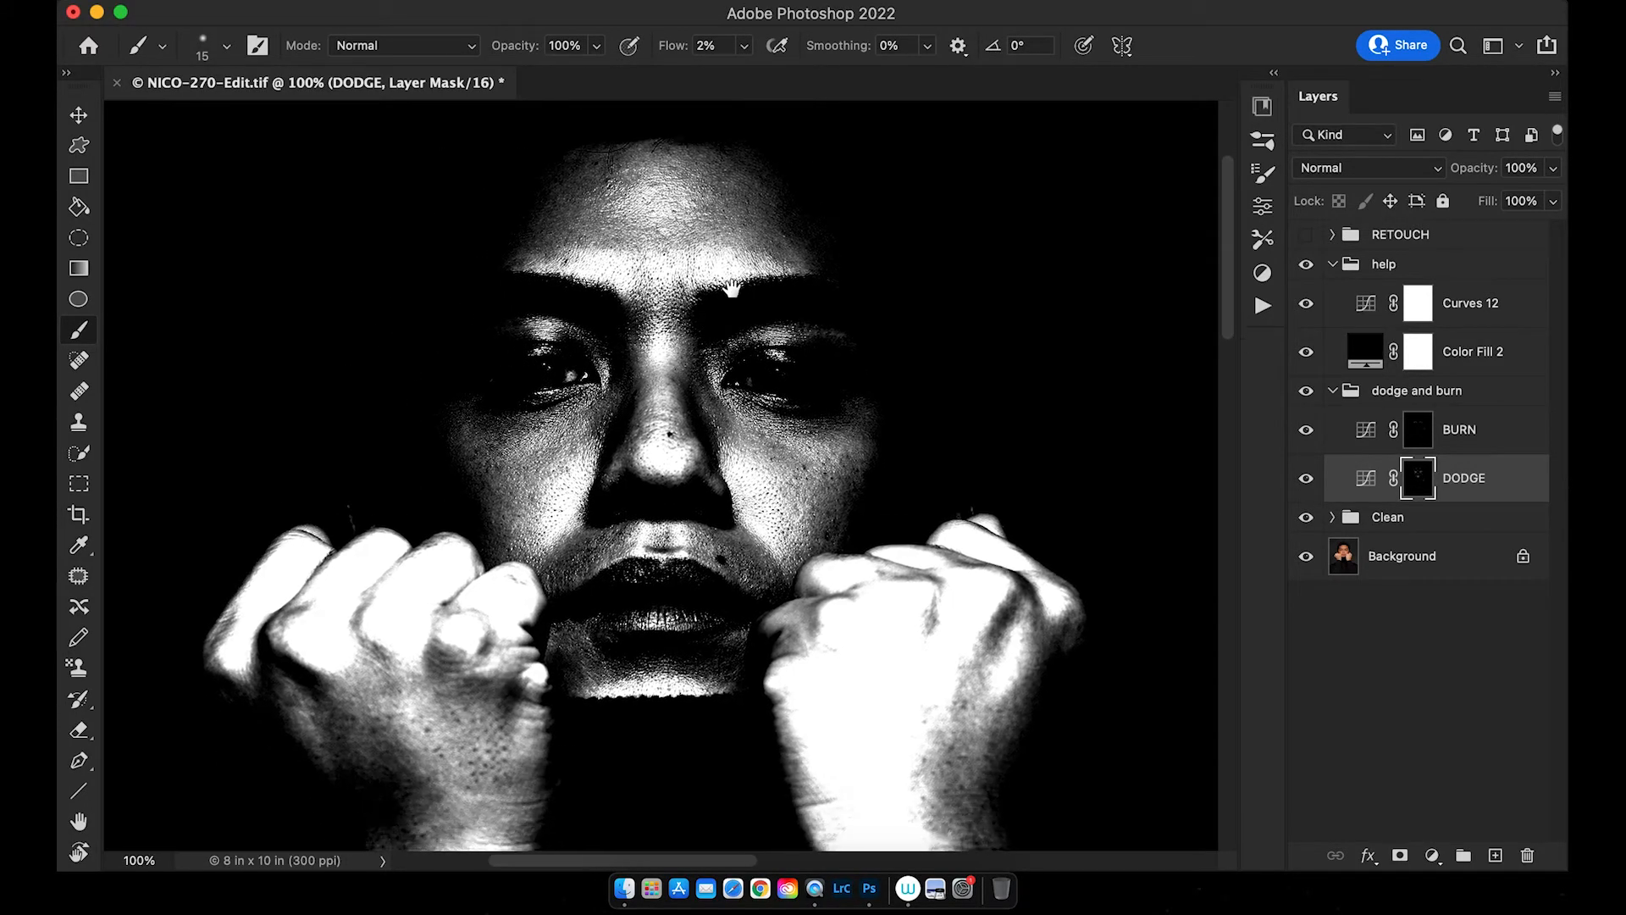
- Dodge the shaded skin below the eyes and on both cheeks with a 20 px brush
key(bracketright)
key(bracketright)
key(bracketleft)
drag(818, 395, 781, 354)
drag(516, 405, 551, 370)
drag(643, 411, 648, 408)
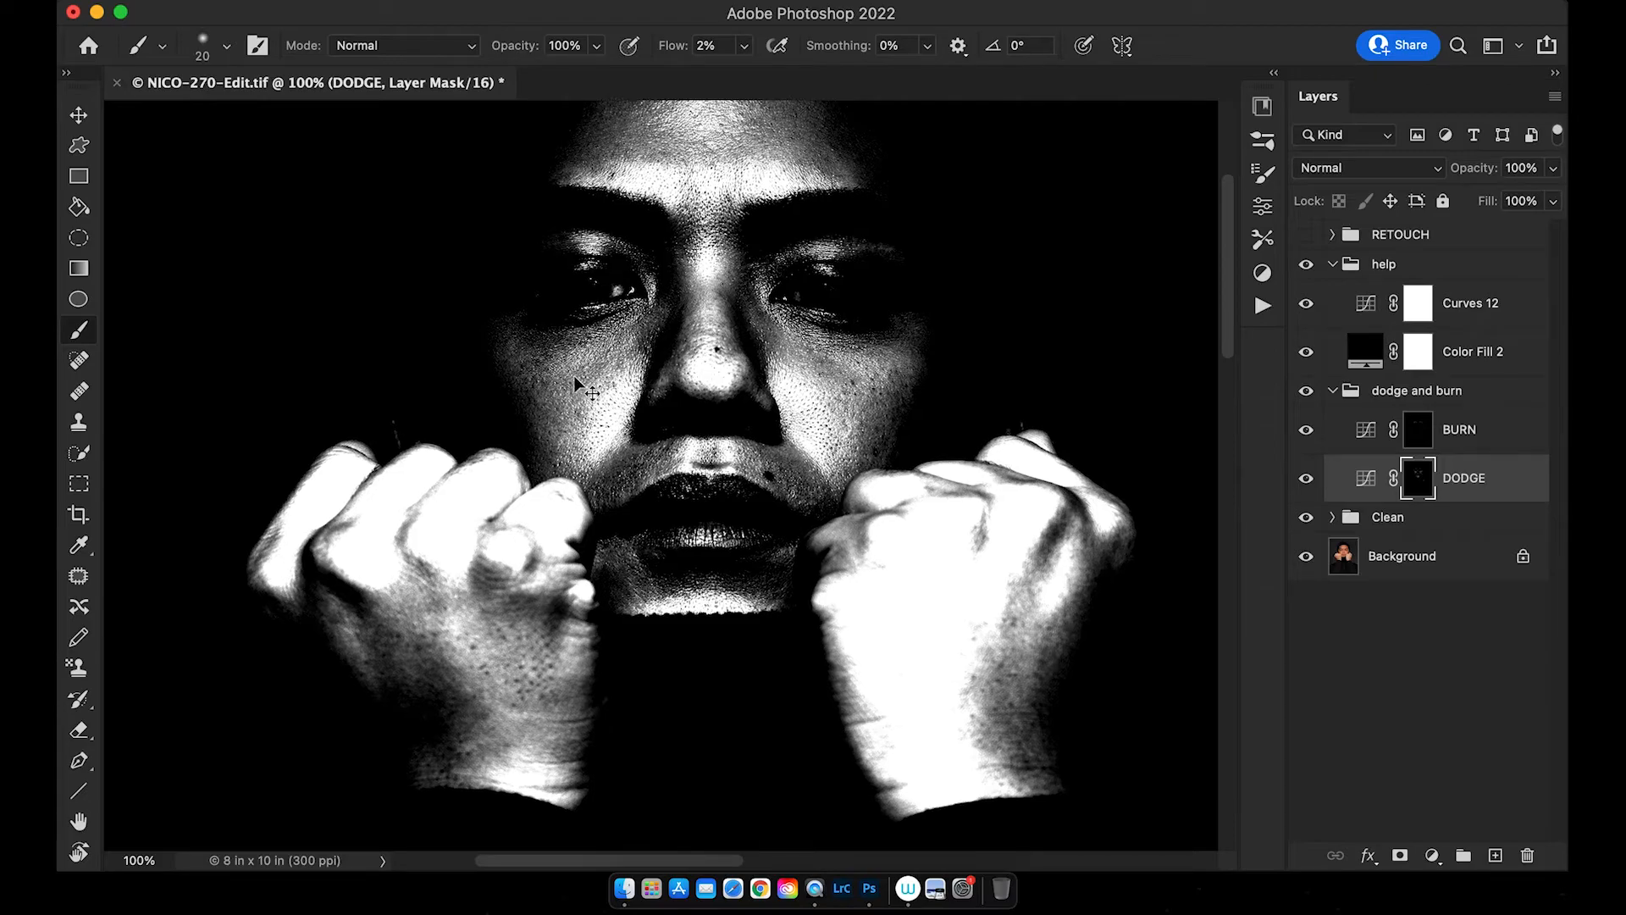
- Examine the cheeks, nose and mouth up close with the BURN mask selected
key(super+equal)
drag(520, 370, 590, 427)
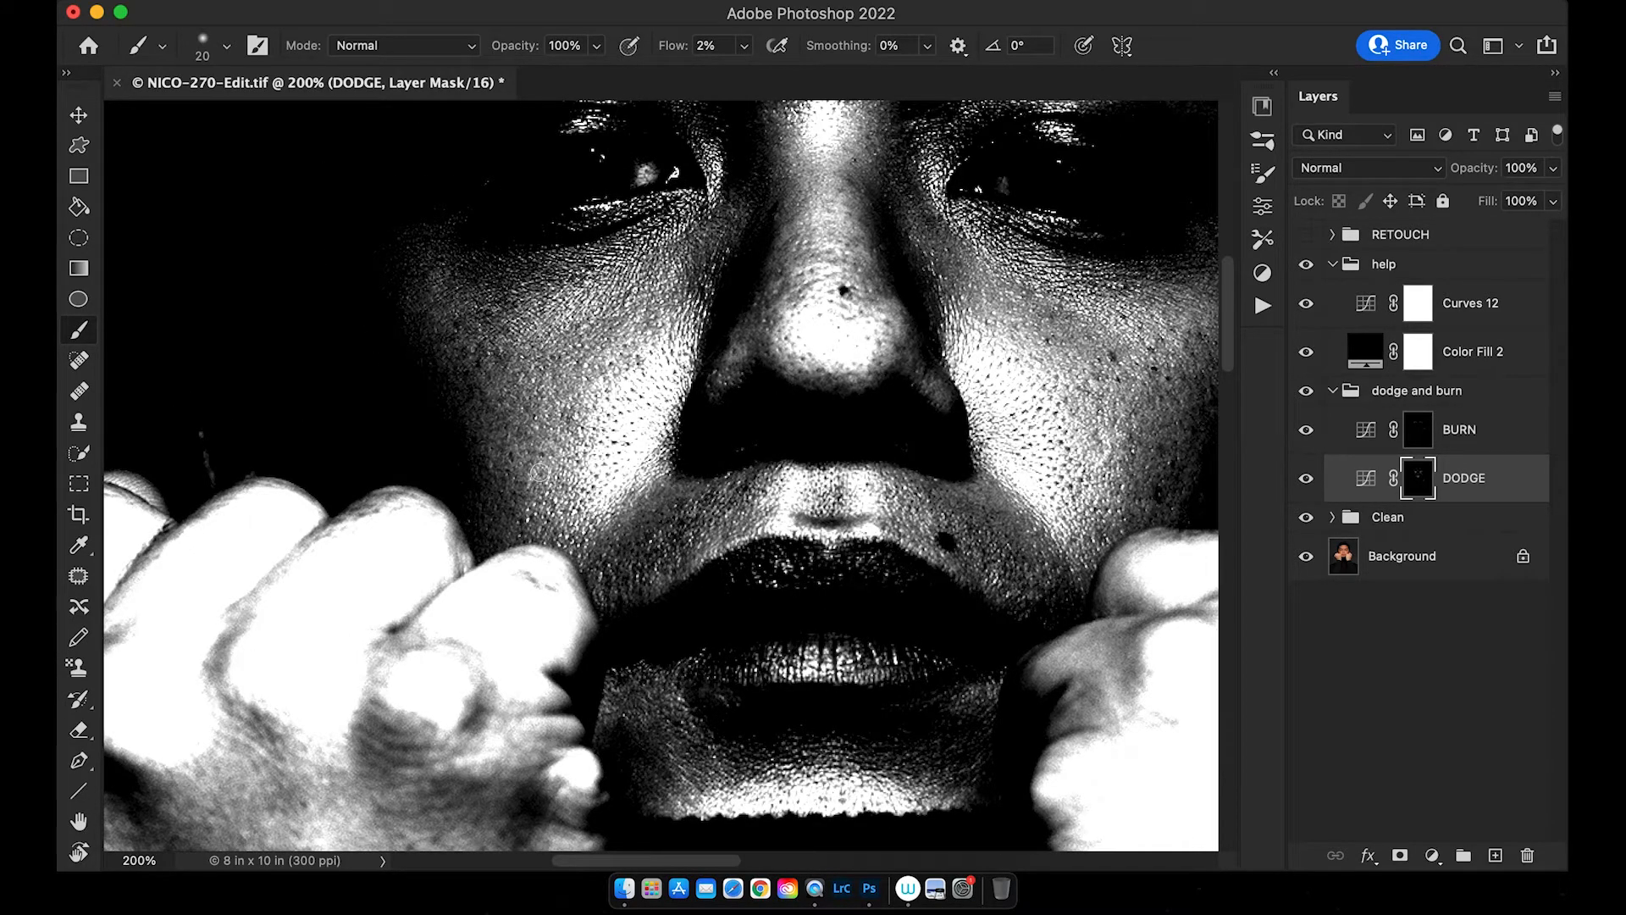
key(Tab)
key(alt+bracketright)
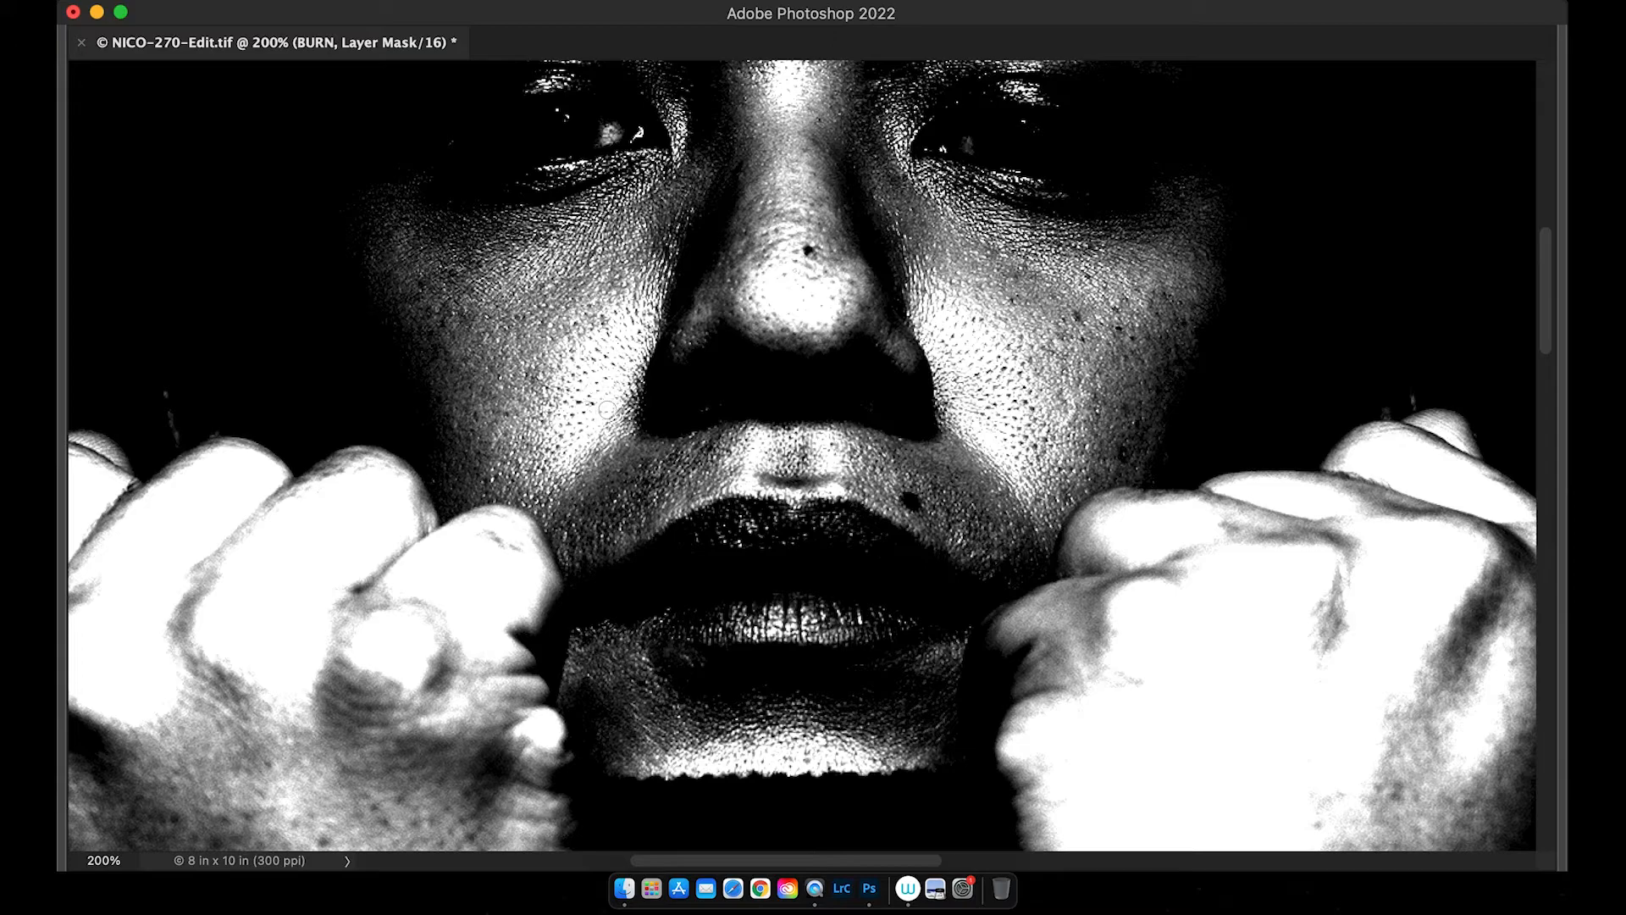
key(Tab)
scroll(706, 445, down, 2)
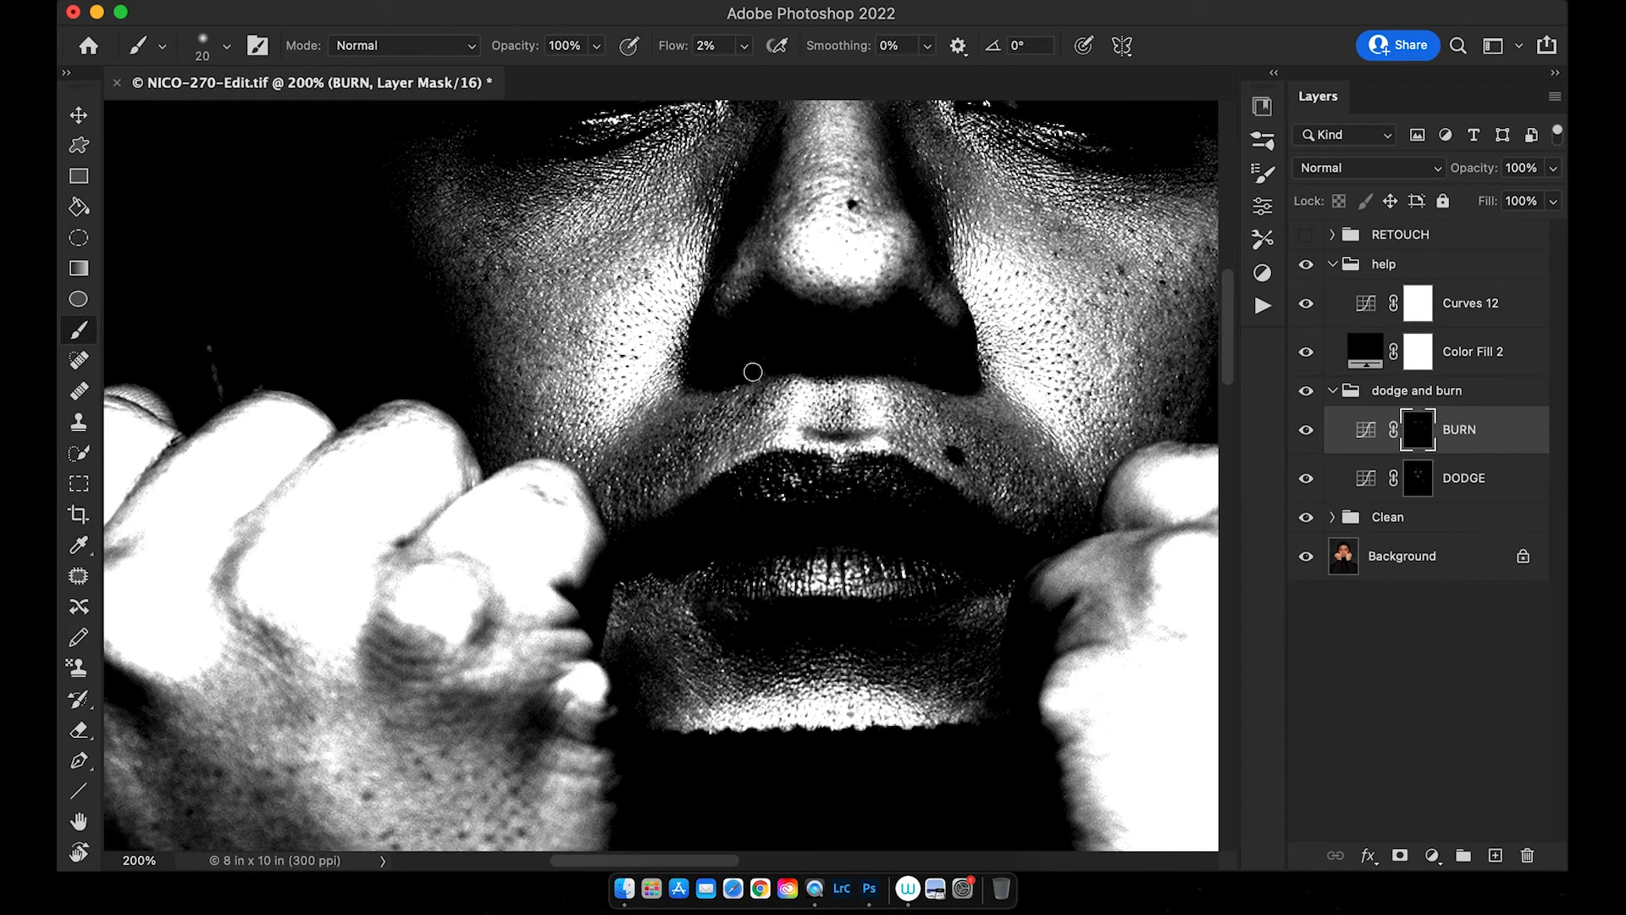
key(super+minus)
drag(660, 475, 683, 436)
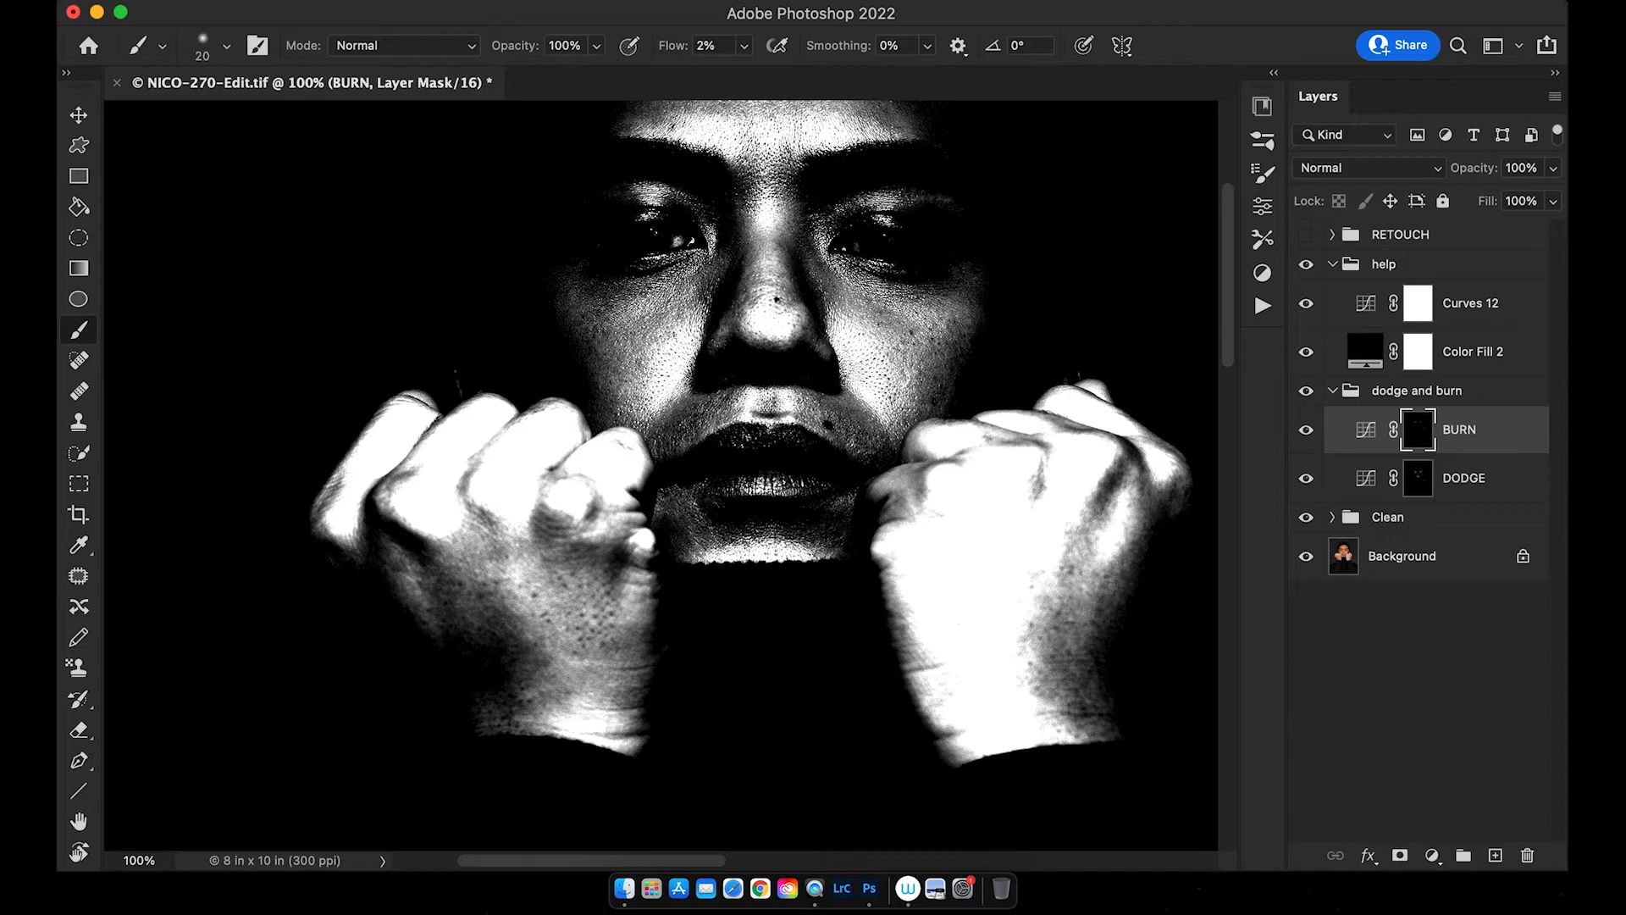
- Dodge the skin beside the mole above the upper lip on the DODGE mask with a 15 px brush
key(alt+bracketleft)
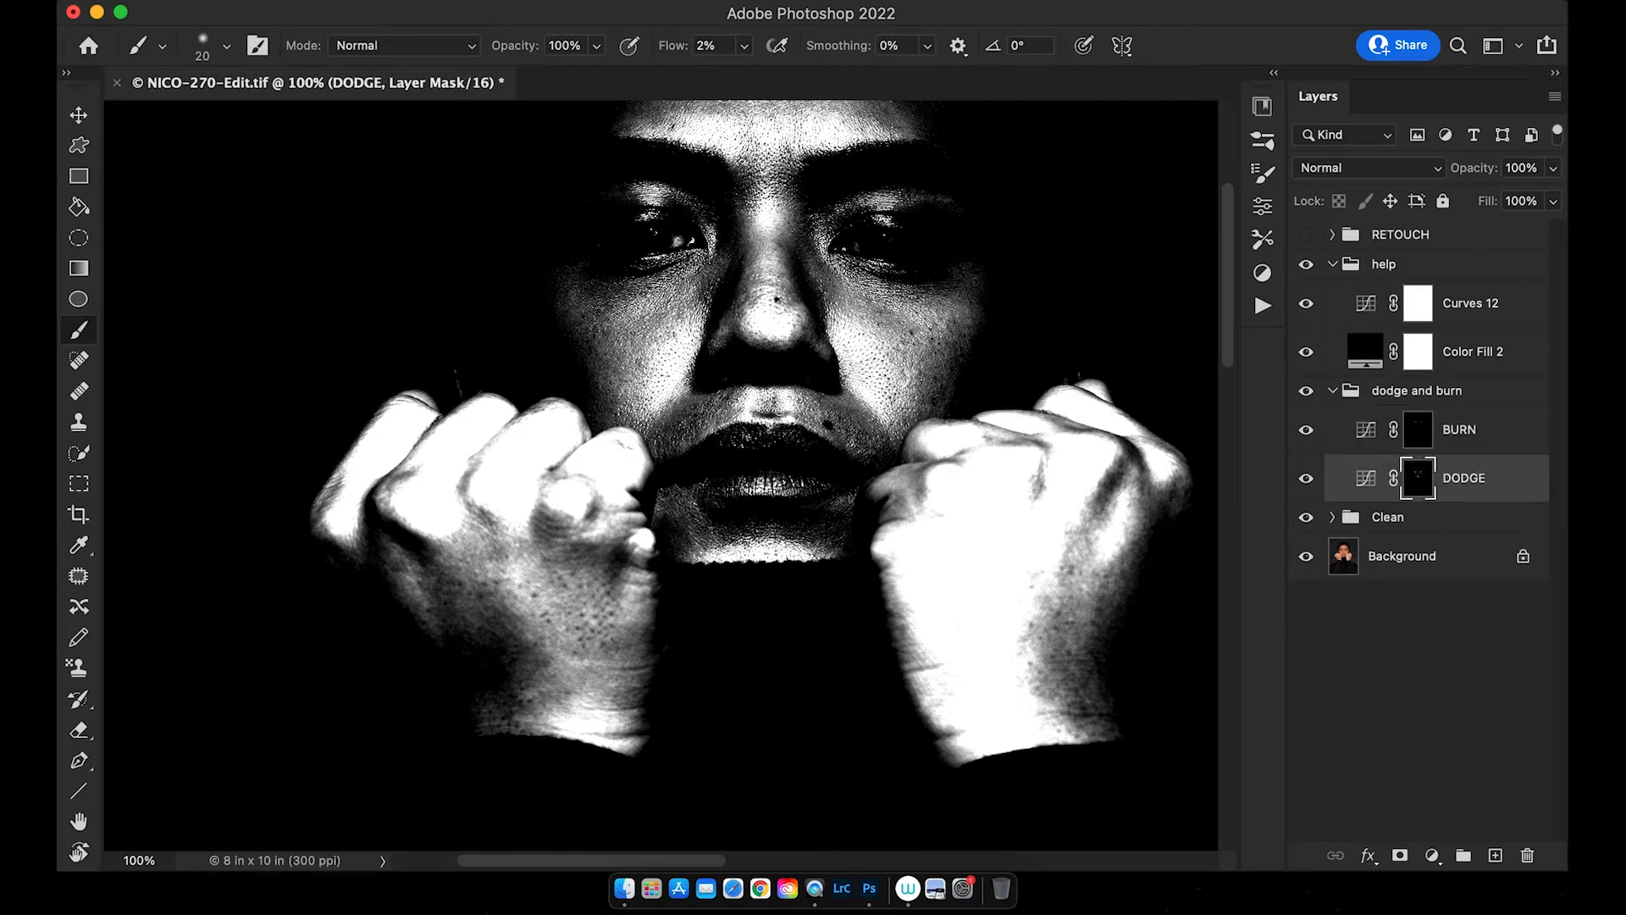
key(bracketleft)
key(bracketleft)
key(bracketright)
scroll(796, 424, right, 3)
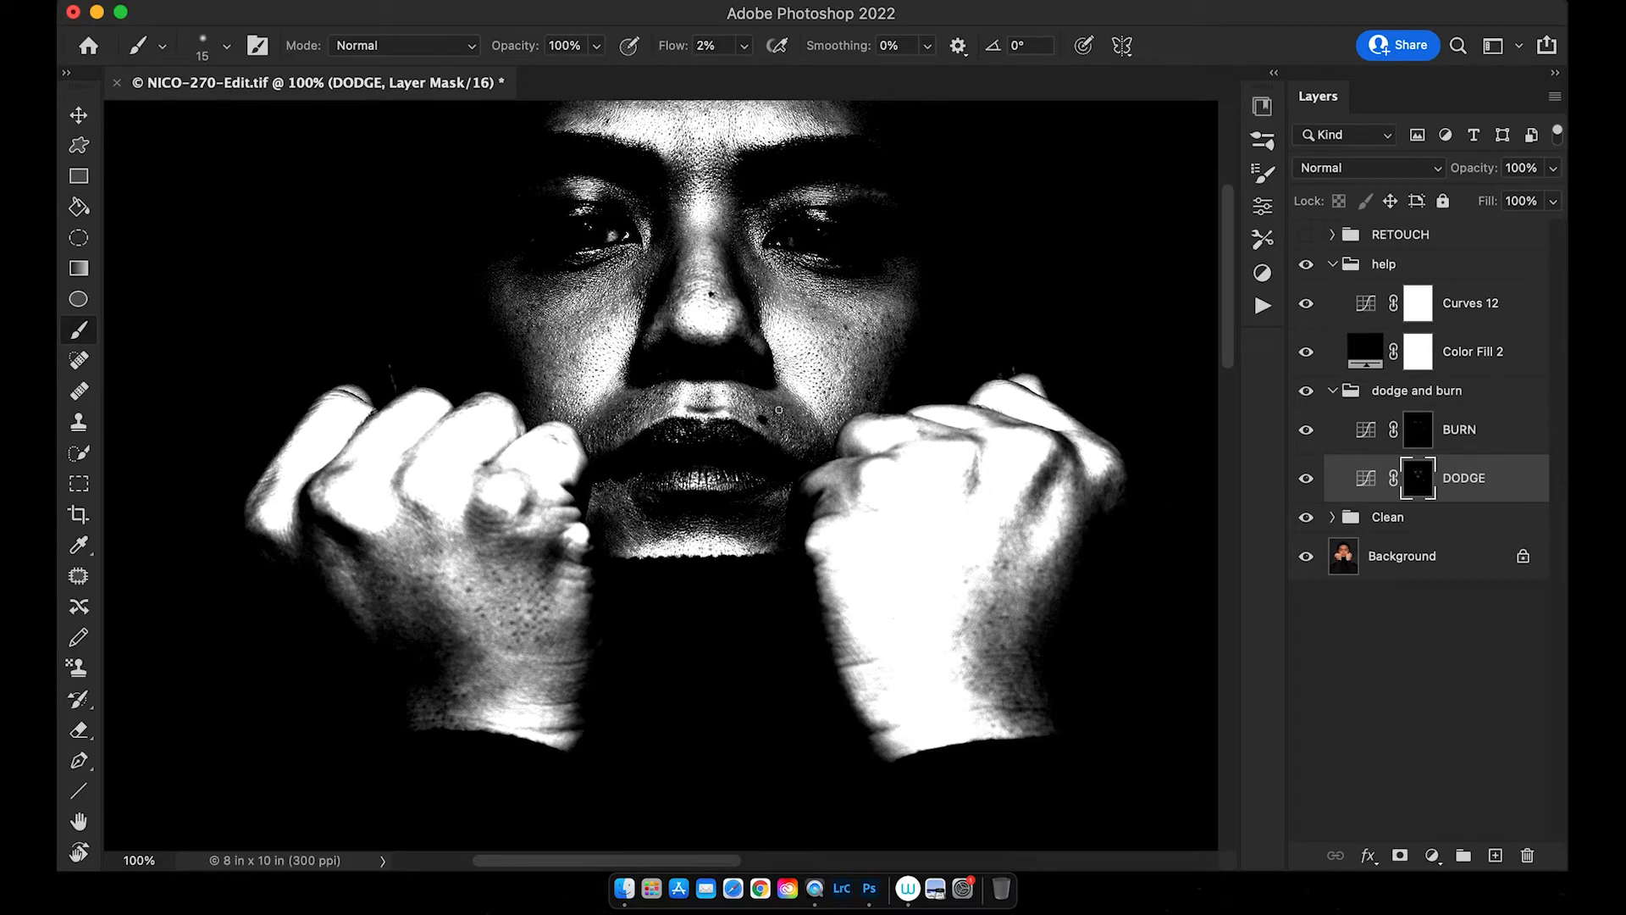
- Dodge the skin at the mouth corner on the subject's left side with a 10 px brush
key(super+minus)
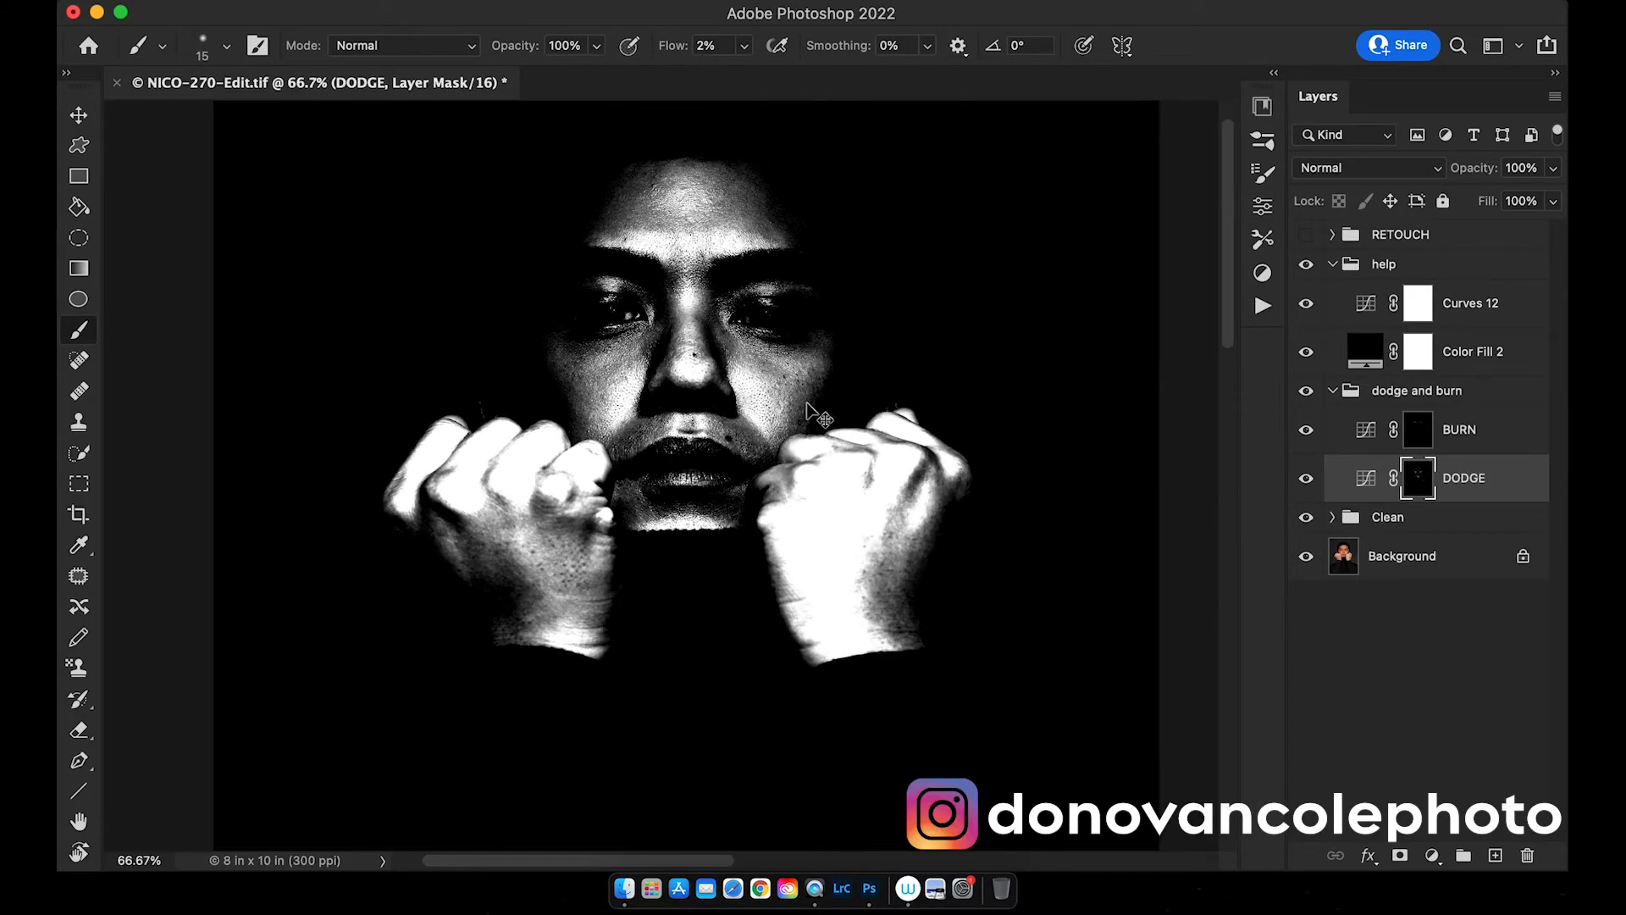
key(super+equal)
key(super+equal)
scroll(803, 411, right, 3)
key(bracketleft)
key(bracketleft)
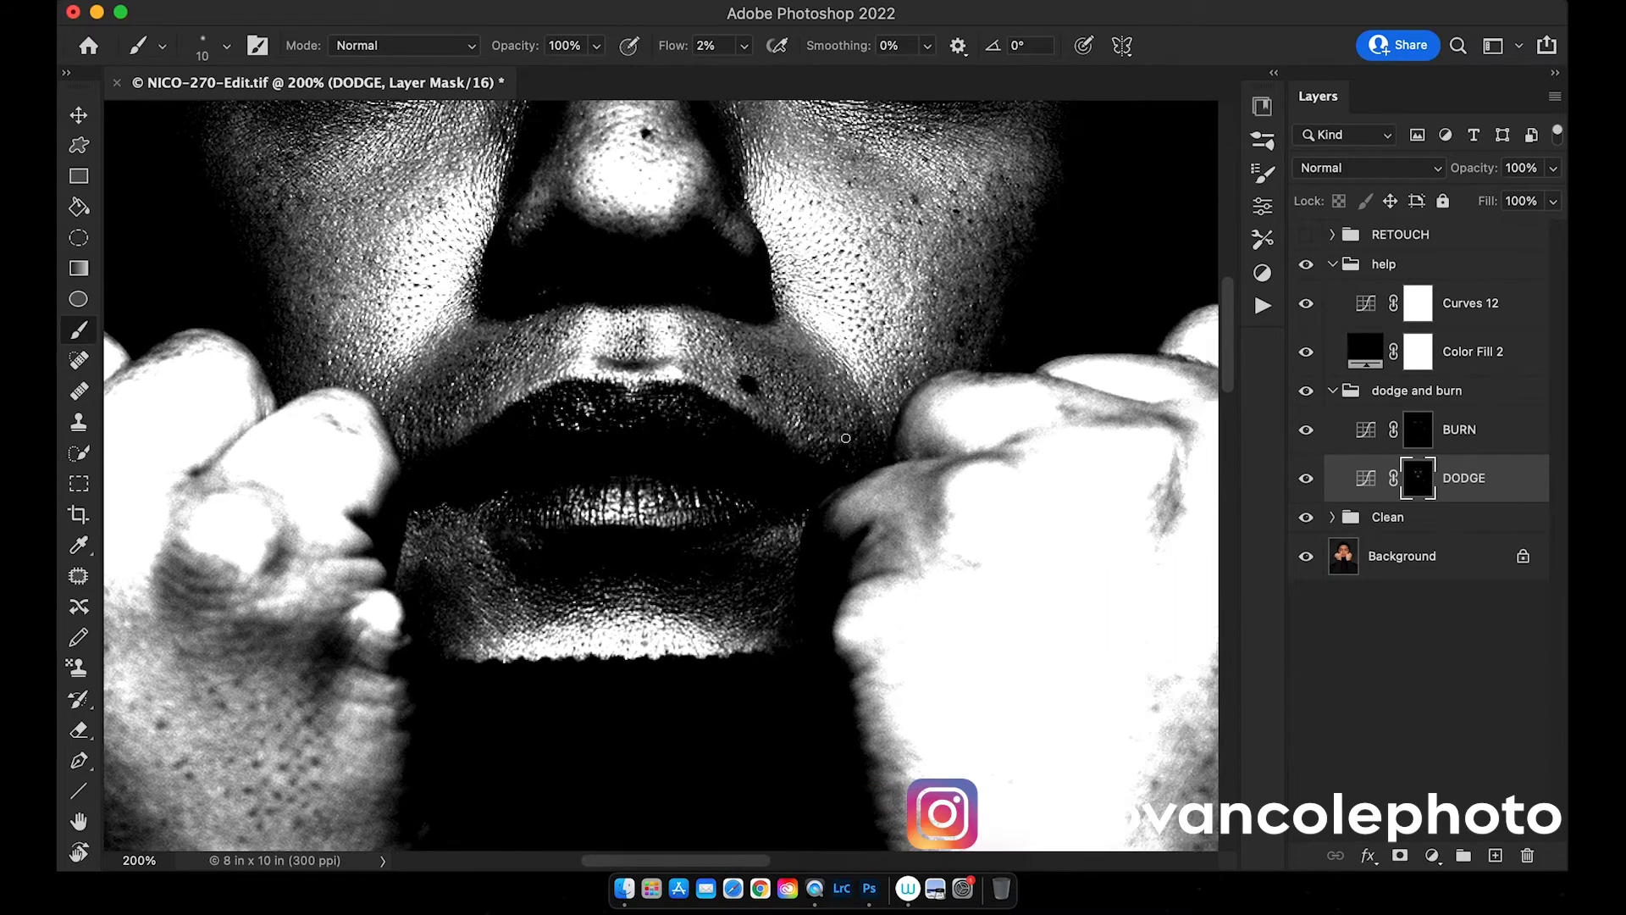
key(bracketright)
scroll(792, 443, down, 2)
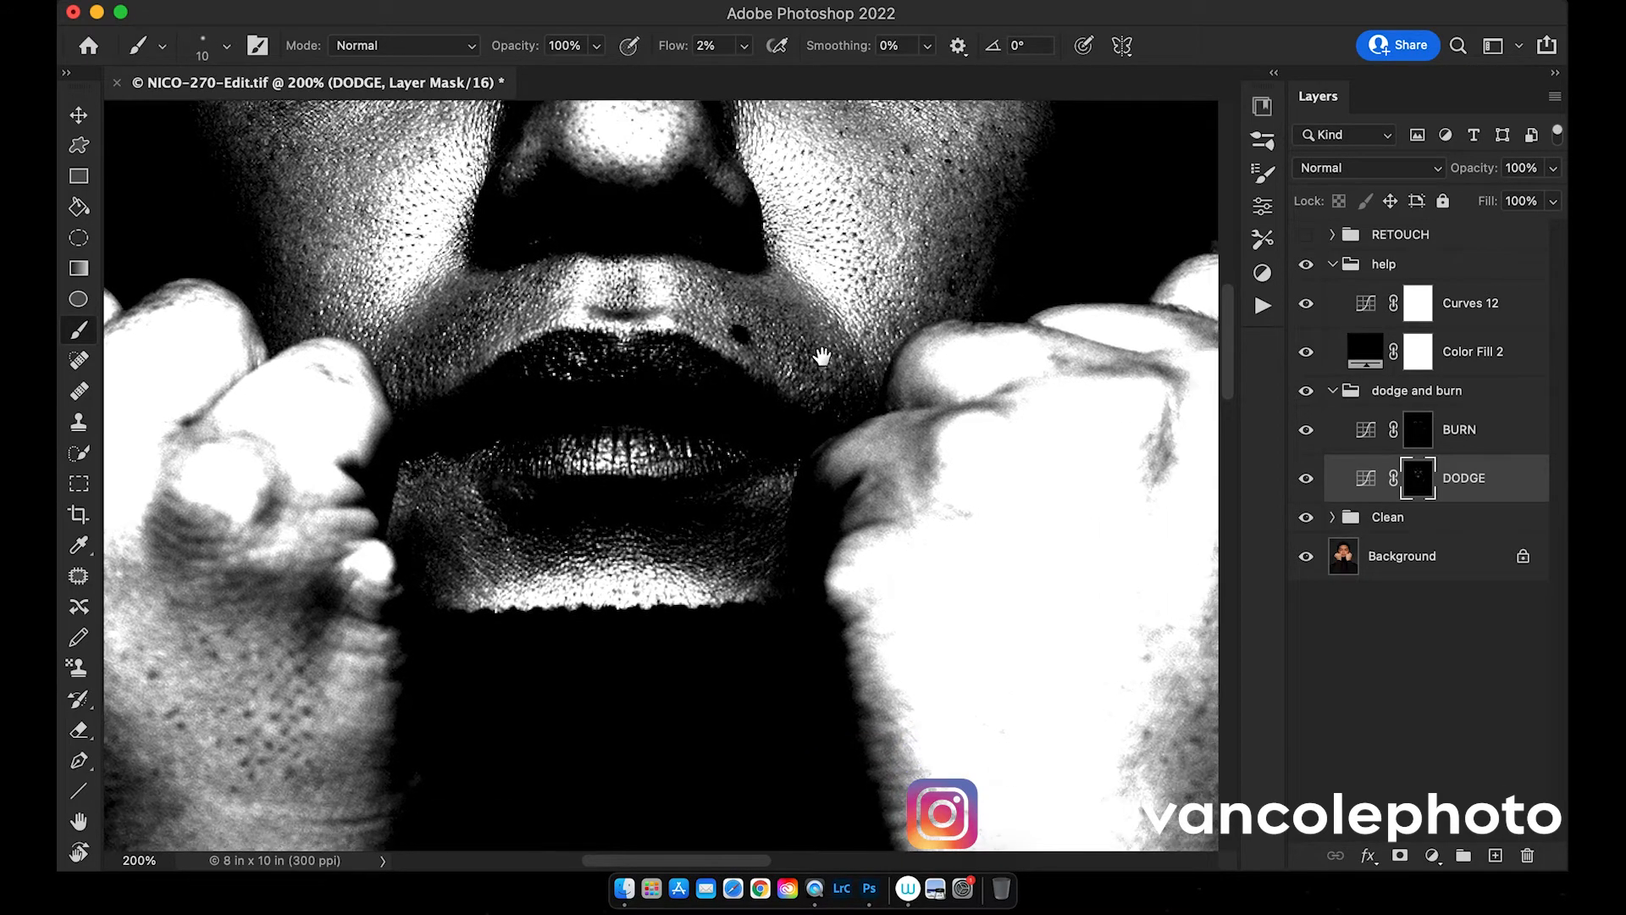
- Dodge the chin below the lower lip corner on the subject's left side with a 25 px brush
drag(771, 417, 825, 328)
key(bracketright)
key(bracketright)
key(bracketright)
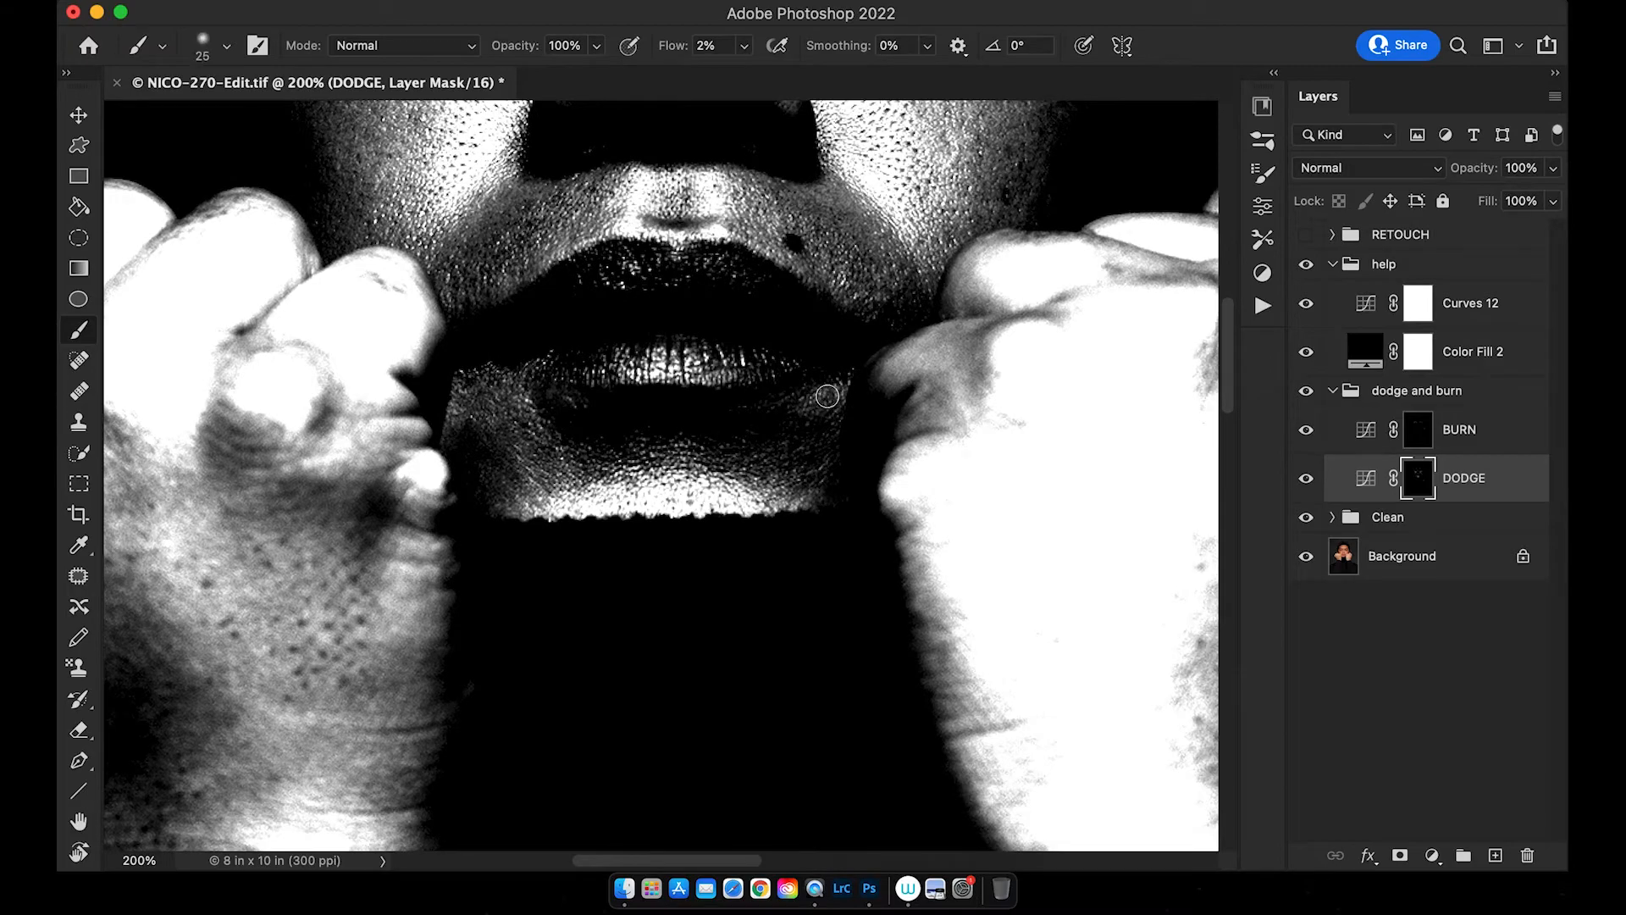
drag(818, 398, 845, 362)
key(super+minus)
key(super+minus)
key(super+minus)
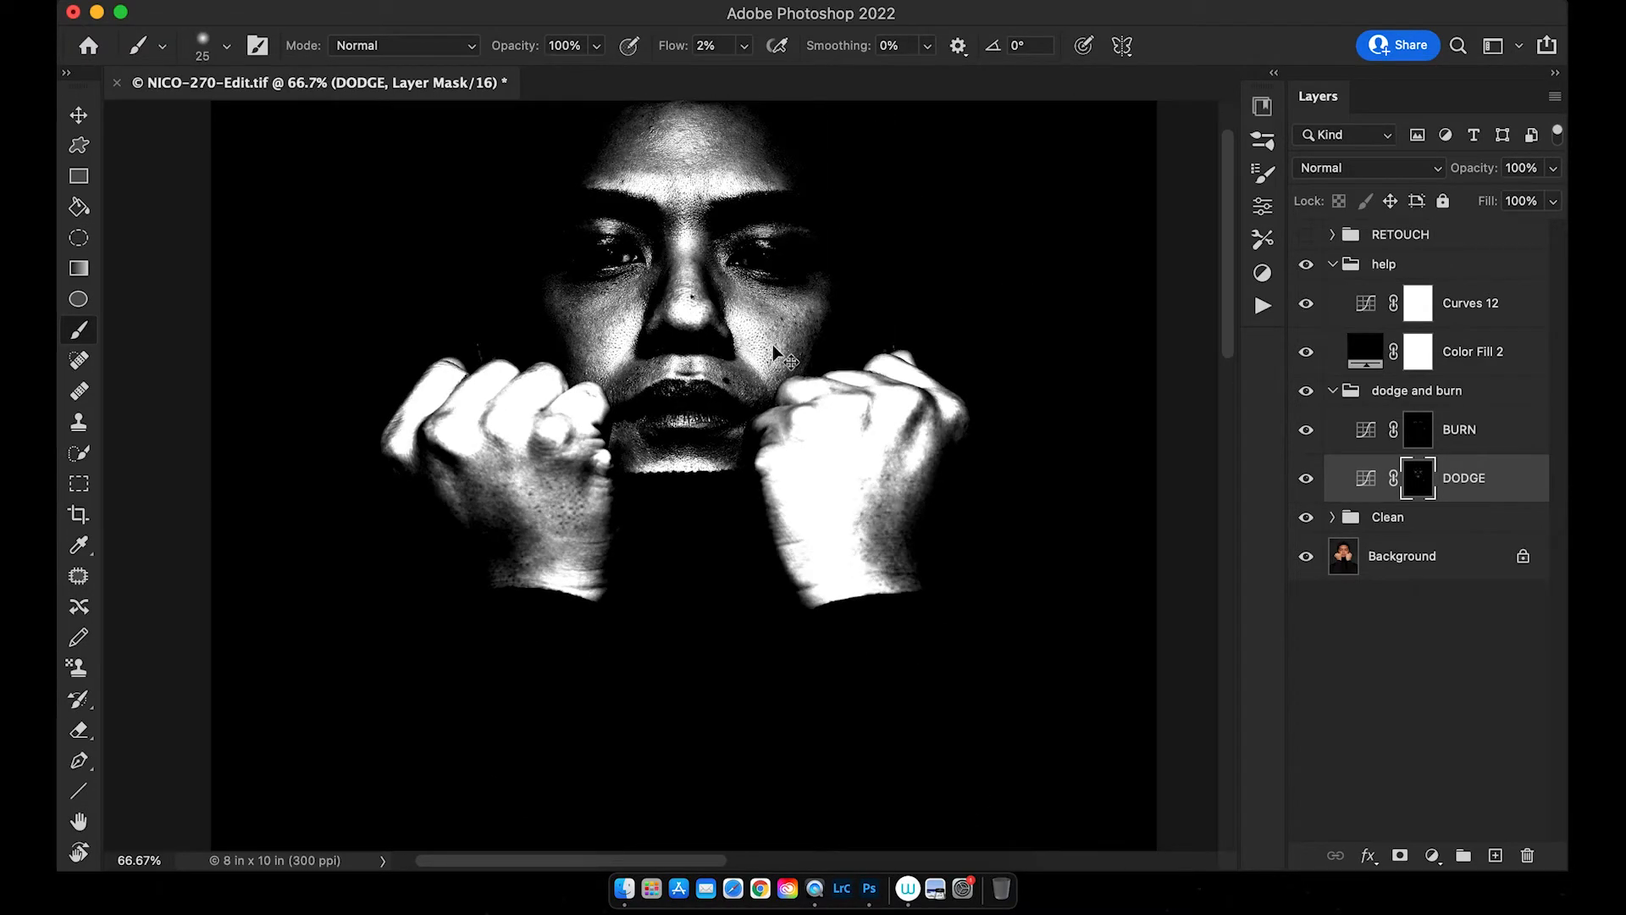
drag(756, 296, 760, 358)
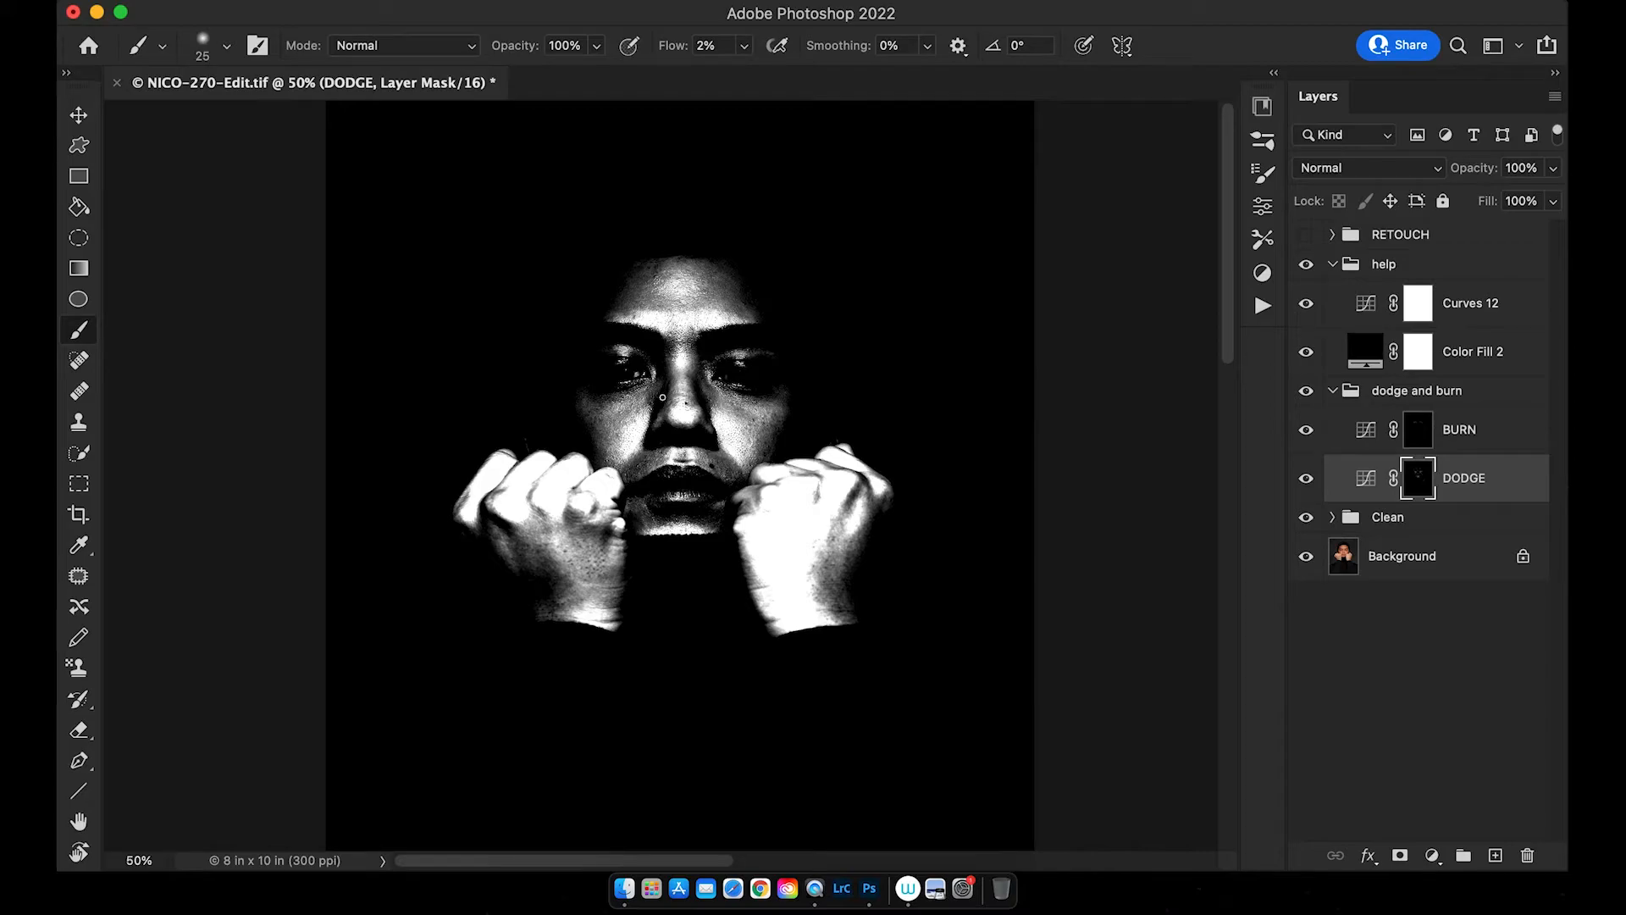
- Inspect the nose, cheeks and lips for remaining uneven tones, with the dodging brush reduced to 15 px
key(super+plus)
key(bracketleft)
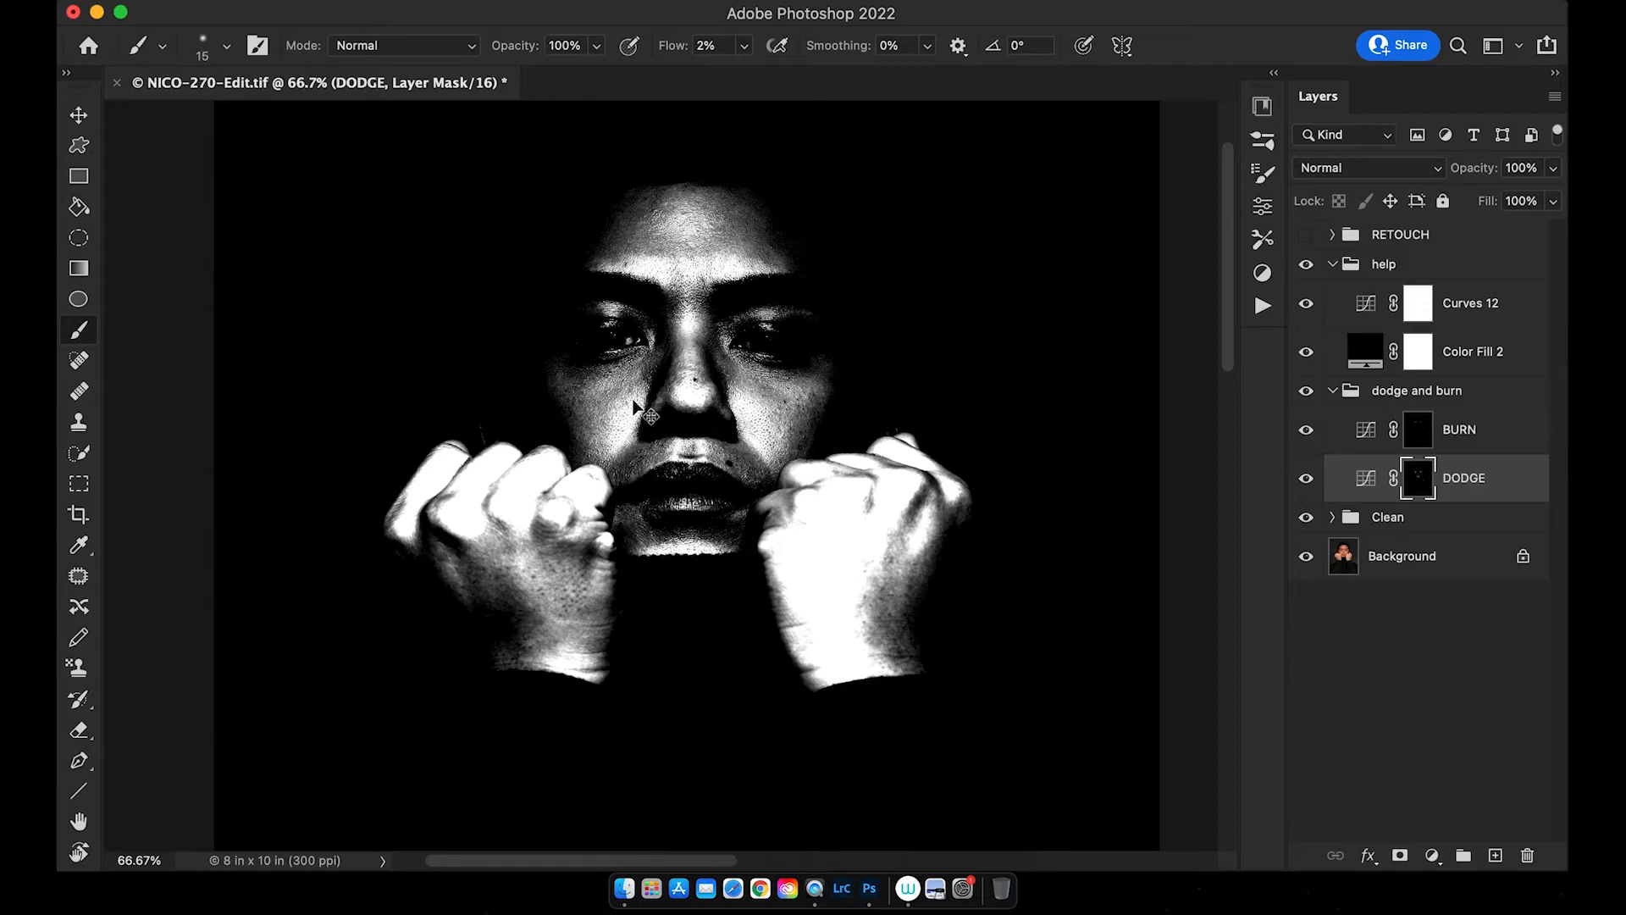
scroll(636, 399, up, 4)
scroll(636, 399, down, 4)
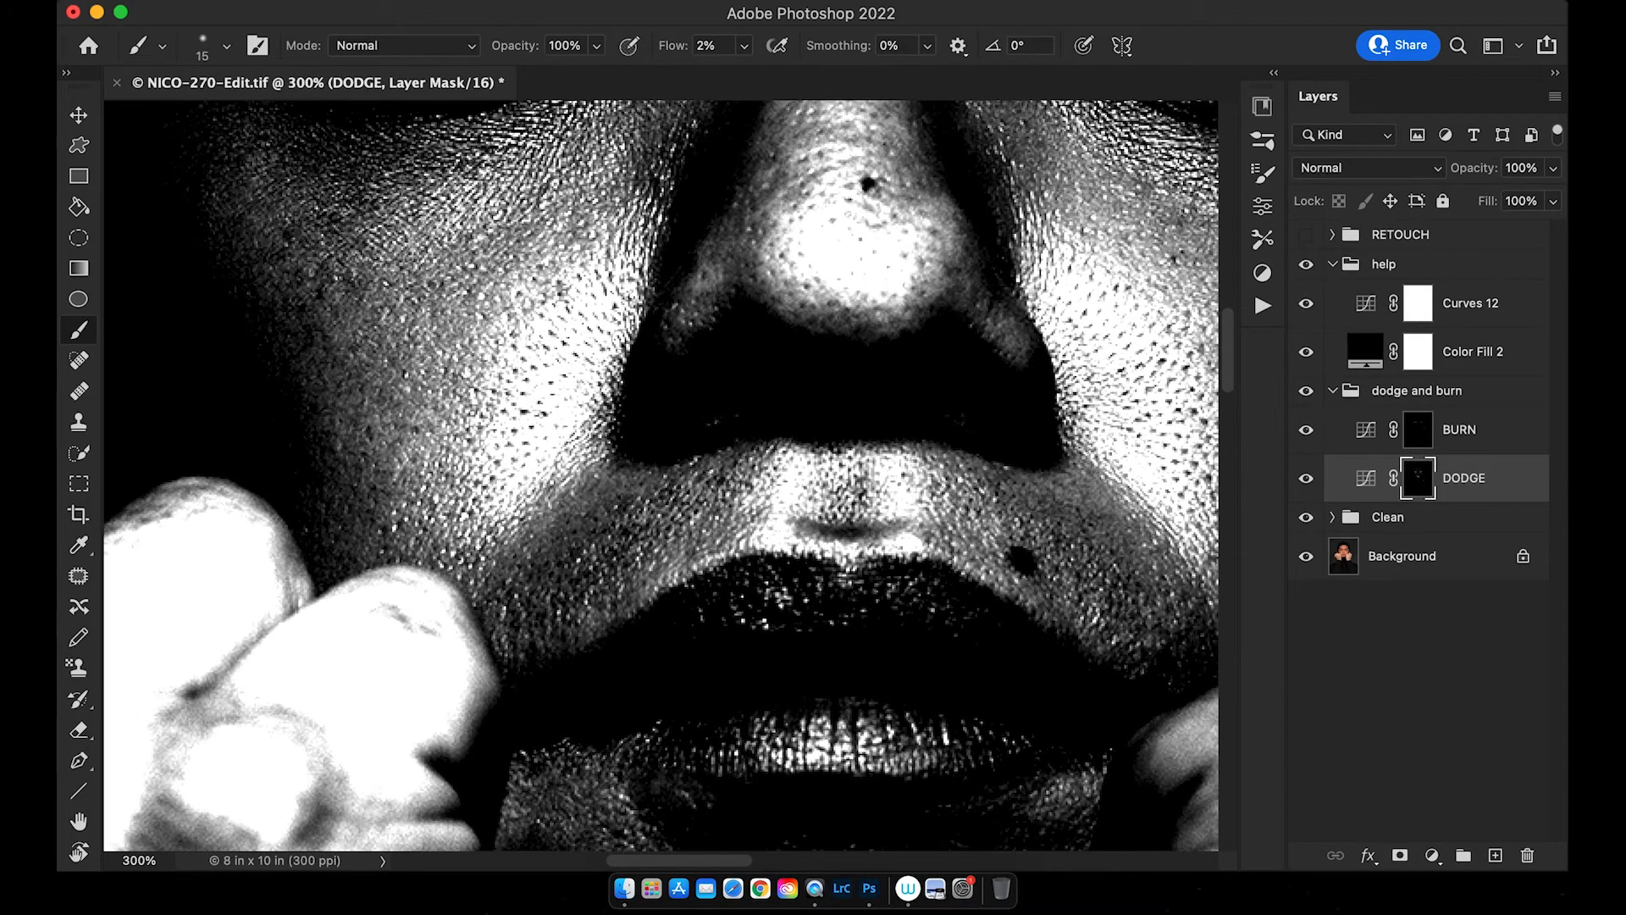
scroll(618, 377, down, 1)
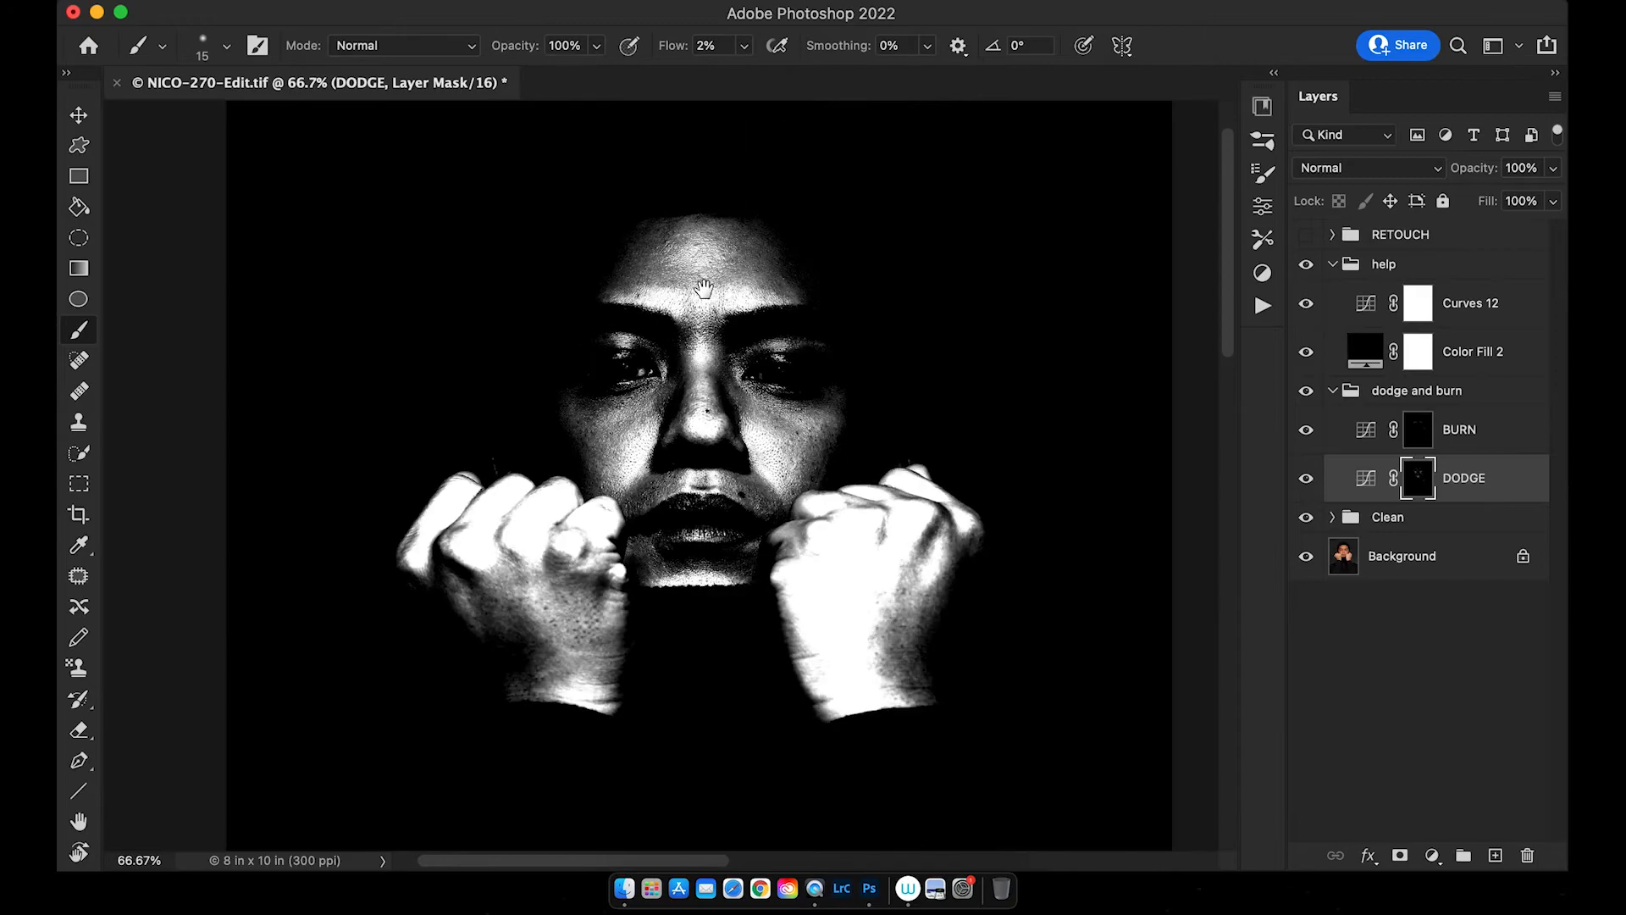
- Dodge the uneven tones across the forehead and temples with a 10 to 15 px brush
scroll(704, 288, up, 2)
scroll(750, 292, up, 1)
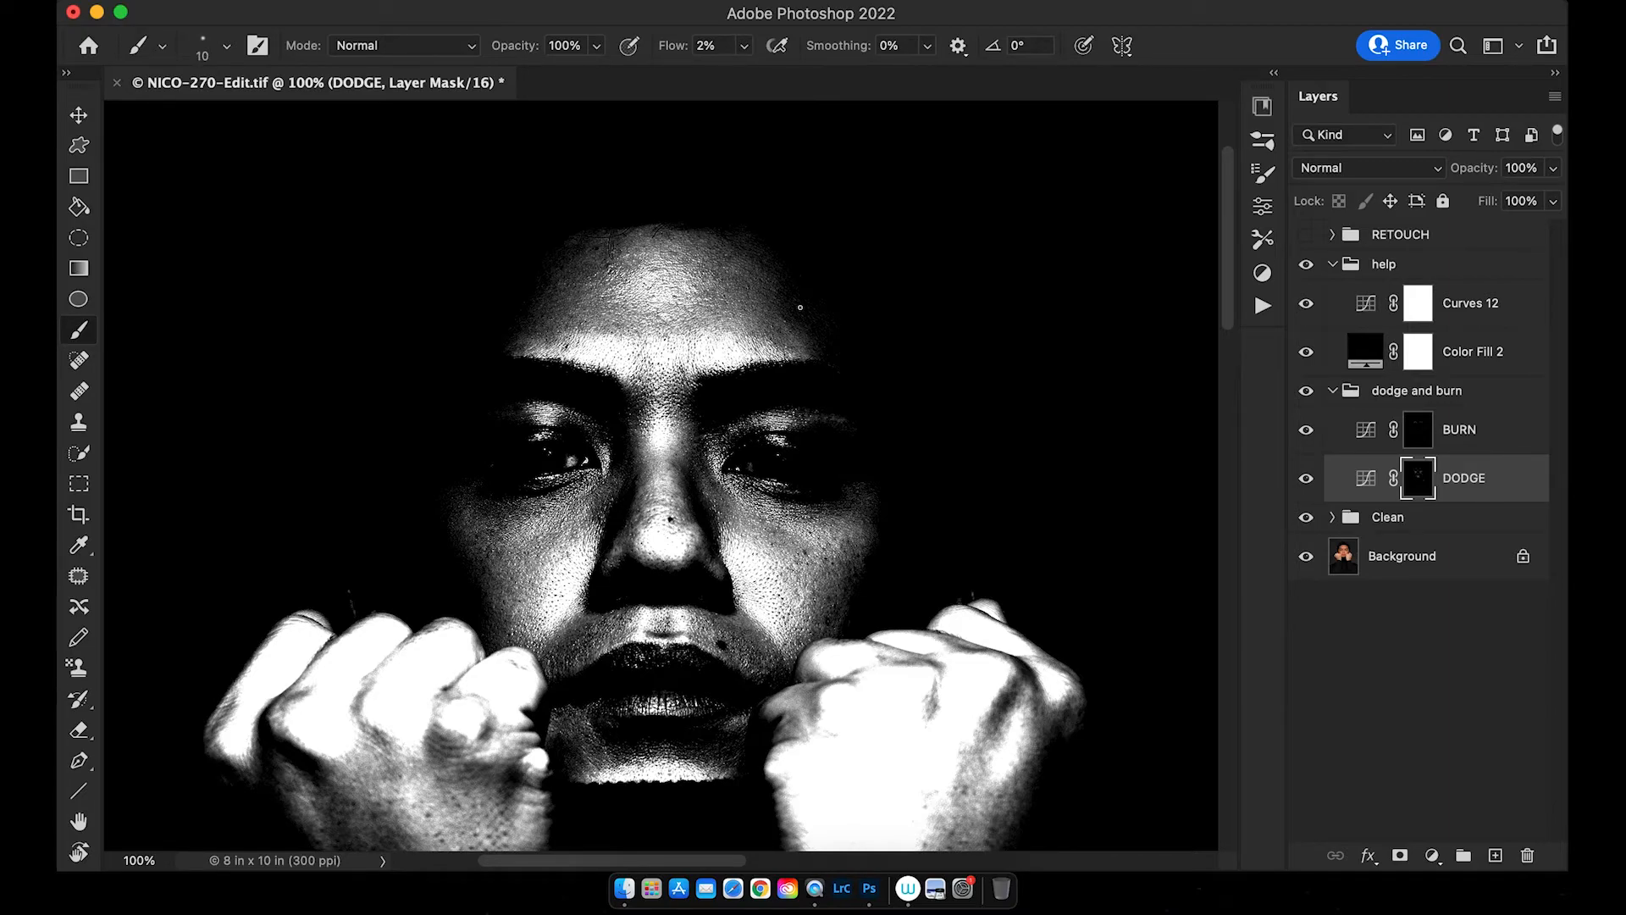
scroll(695, 275, left, 2)
key(bracketright)
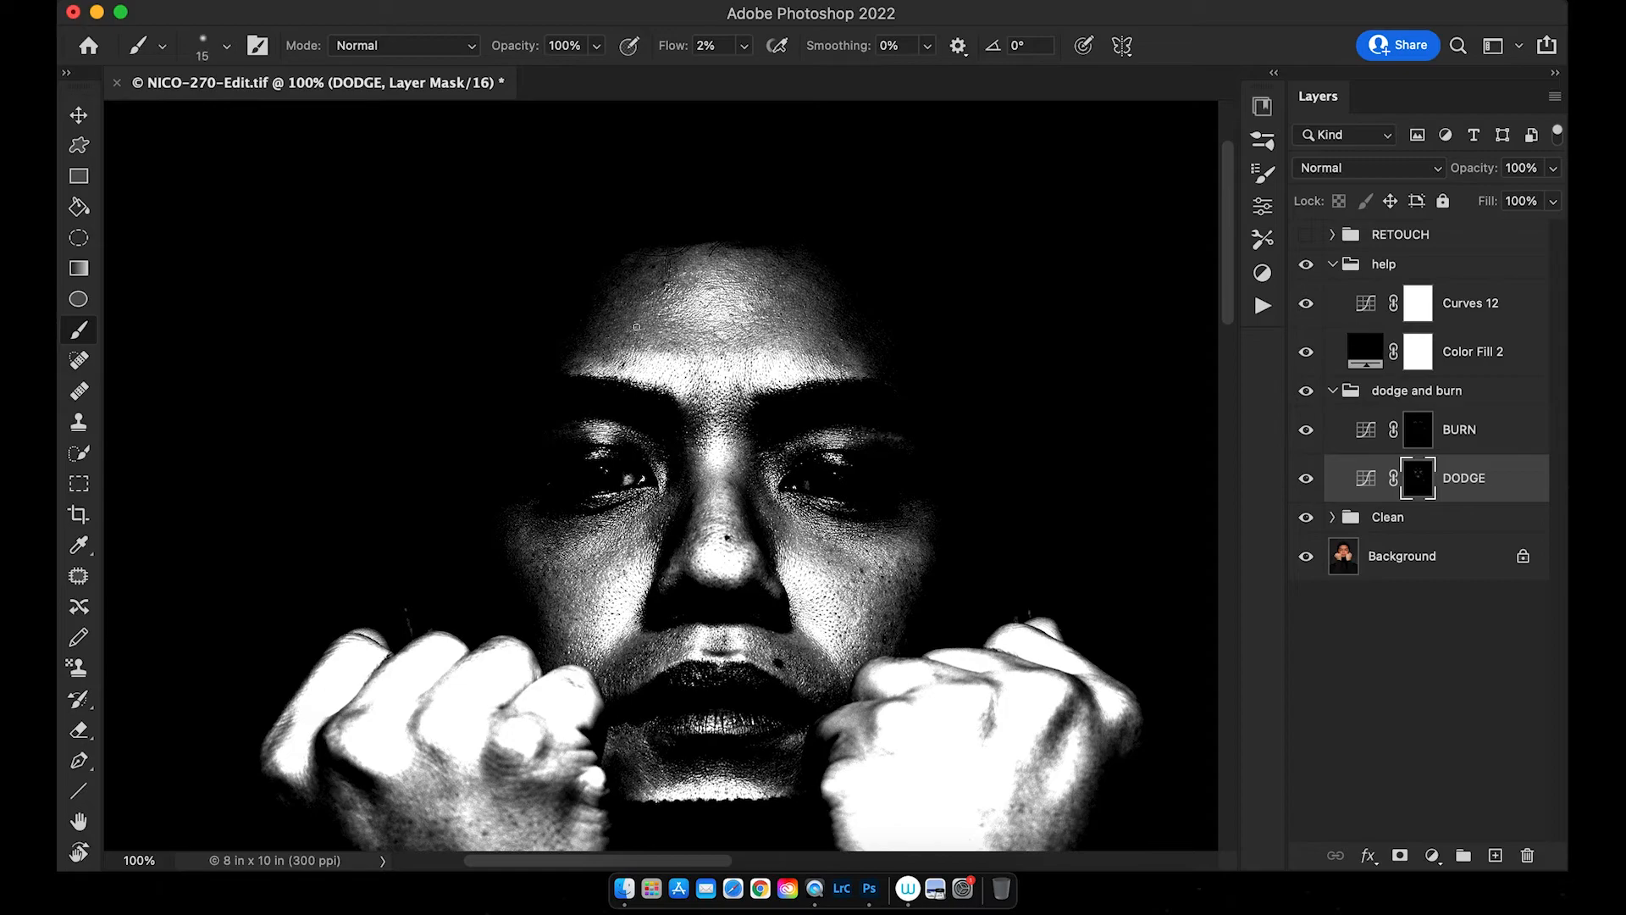
key(bracketright)
key(bracketleft)
key(bracketleft)
key(bracketright)
key(bracketleft)
key(bracketleft)
scroll(656, 338, down, 3)
scroll(690, 333, right, 2)
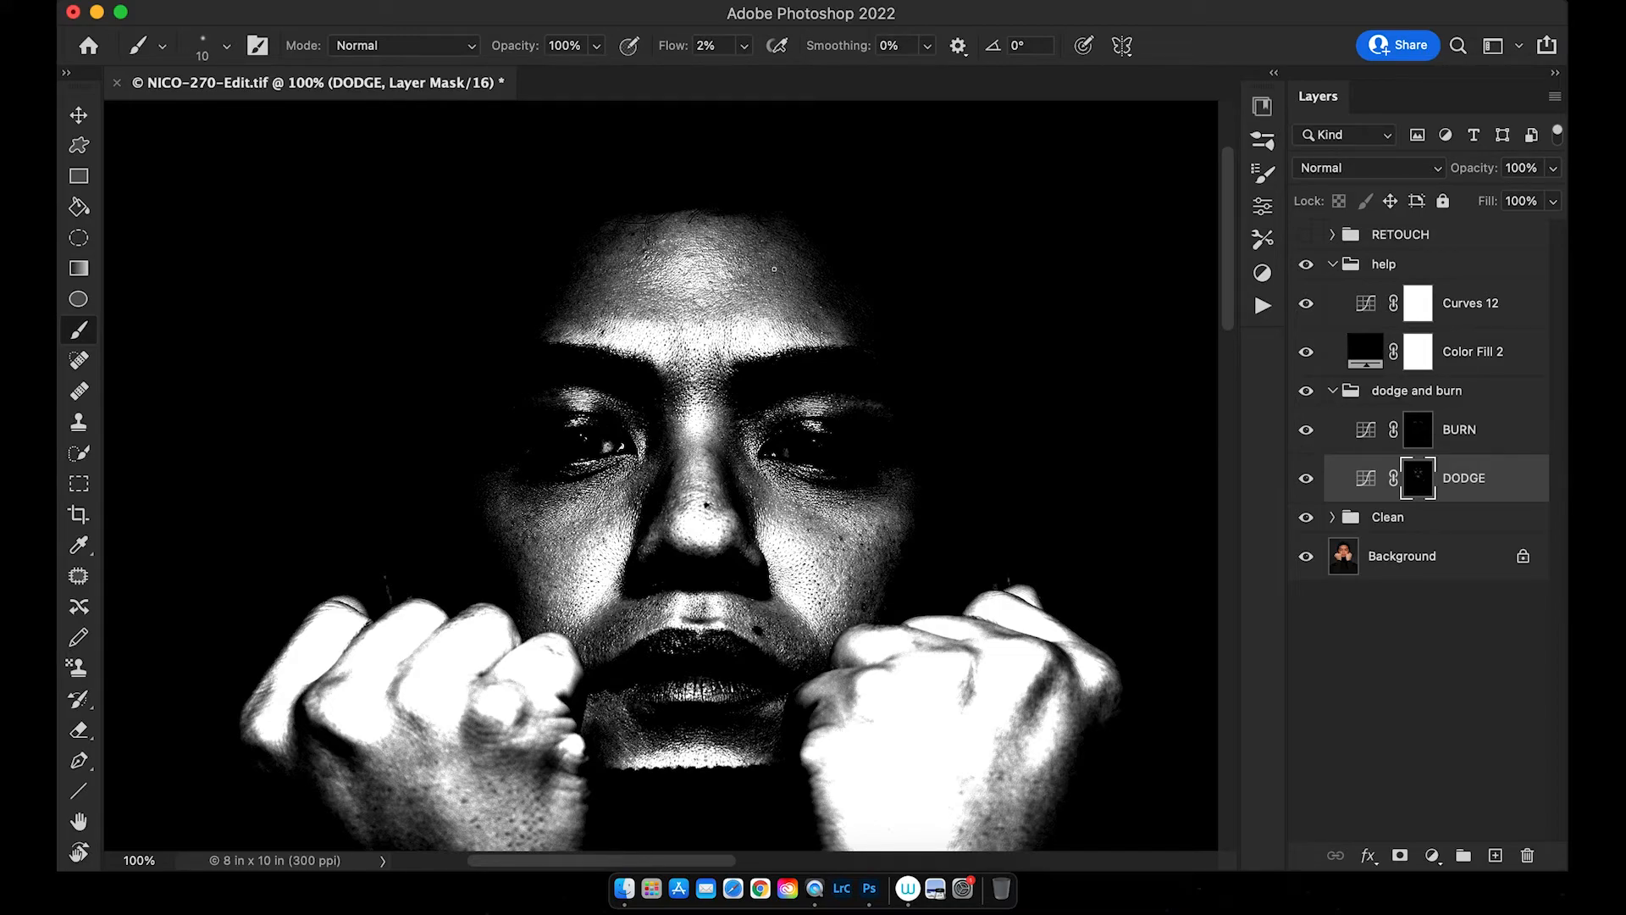
- Dodge the small dark patches on the upper forehead on the subject's left with a brush around 10 px
key(bracketright)
key(bracketleft)
key(bracketleft)
drag(750, 384, 734, 333)
- Dodge the broader shaded areas of the face with a soft brush enlarged to 45 px
key(bracketright)
key(bracketright)
key(bracketright)
key(bracketright)
key(bracketright)
key(bracketright)
key(super+minus)
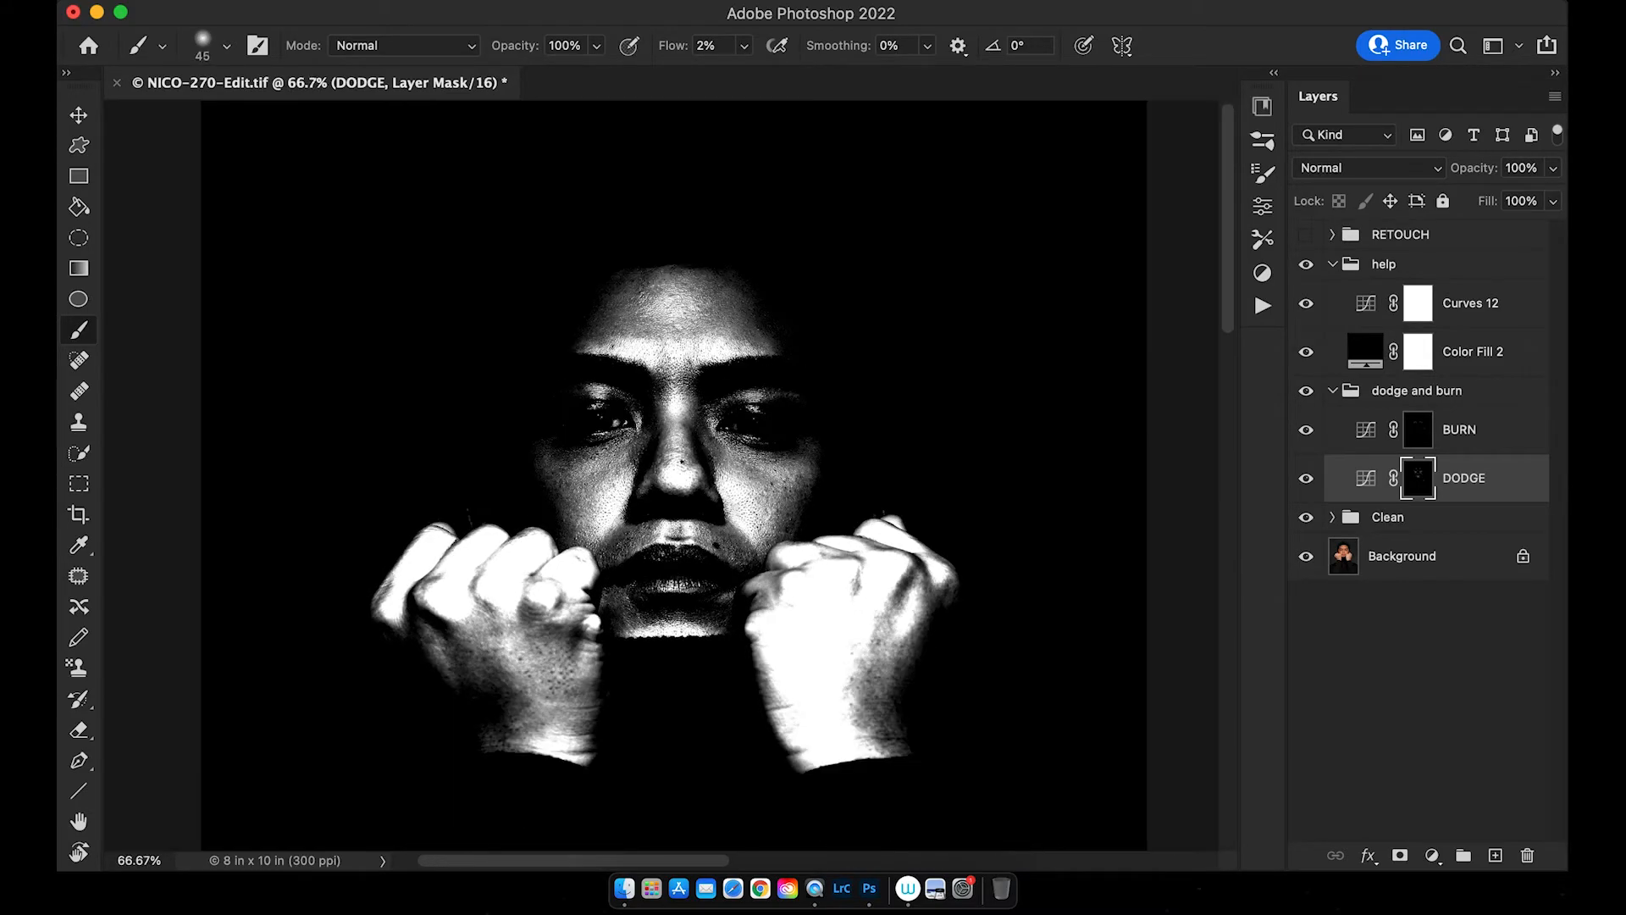
- Refine the smaller shaded areas of the face on the DODGE mask with the brush reduced to 15 px
key(bracketleft)
key(bracketleft)
key(bracketleft)
key(bracketleft)
key(bracketleft)
key(bracketleft)
scroll(669, 432, down, 2)
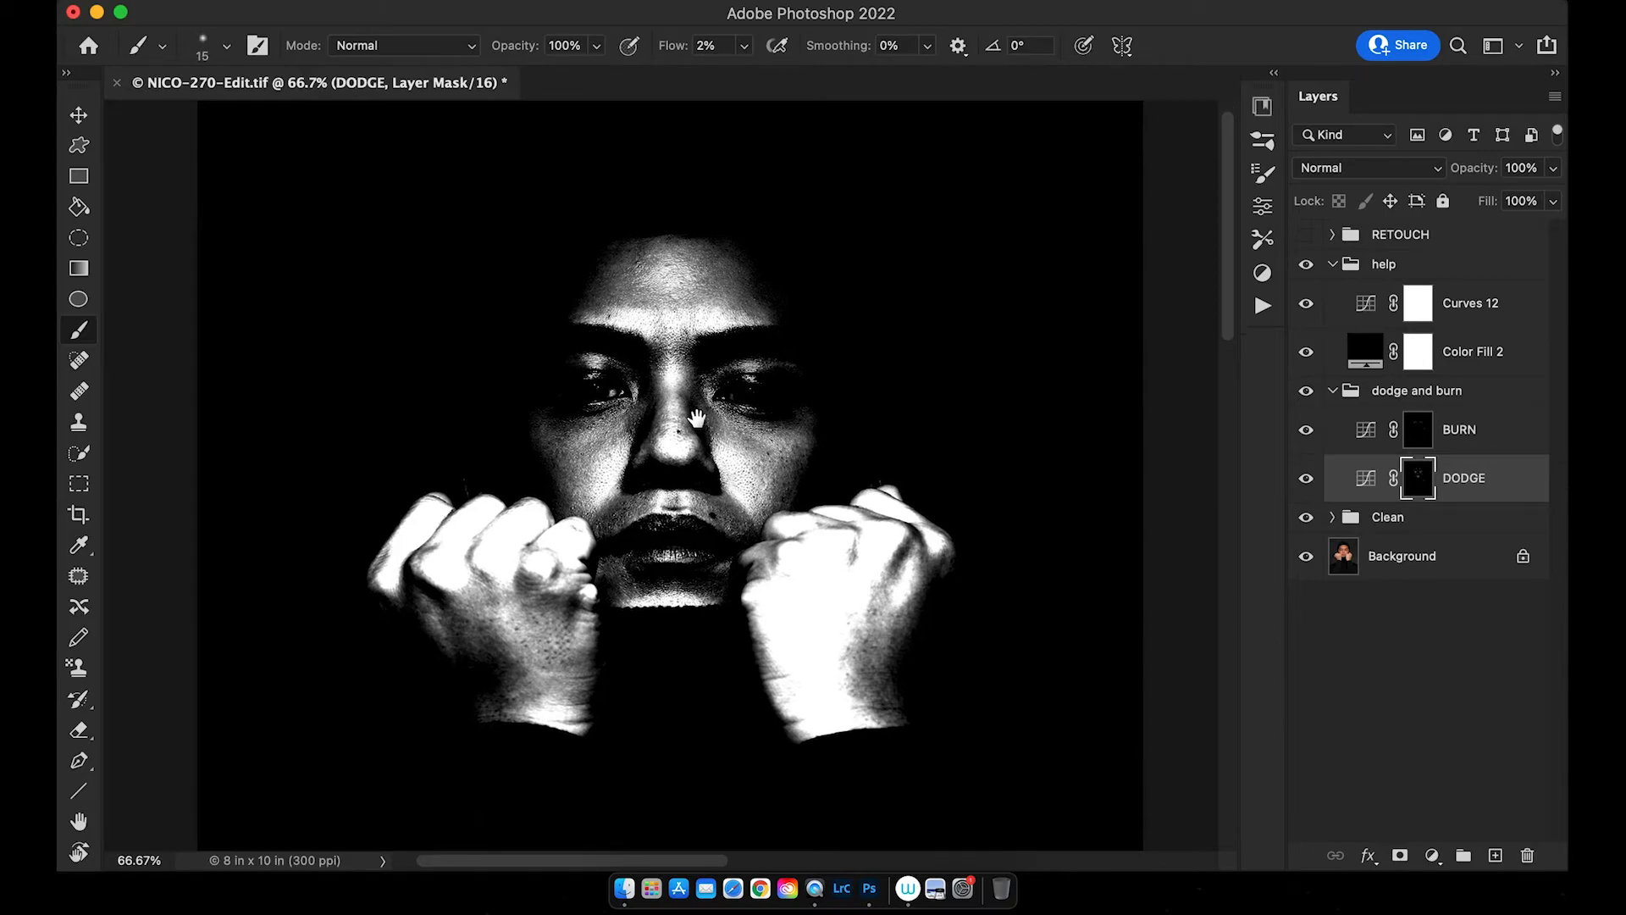
- Select the BURN mask with a 40 px soft brush and hide the help group to view the portrait in color
key(alt+bracketright)
key(bracketright)
key(bracketright)
key(bracketright)
key(bracketright)
key(bracketright)
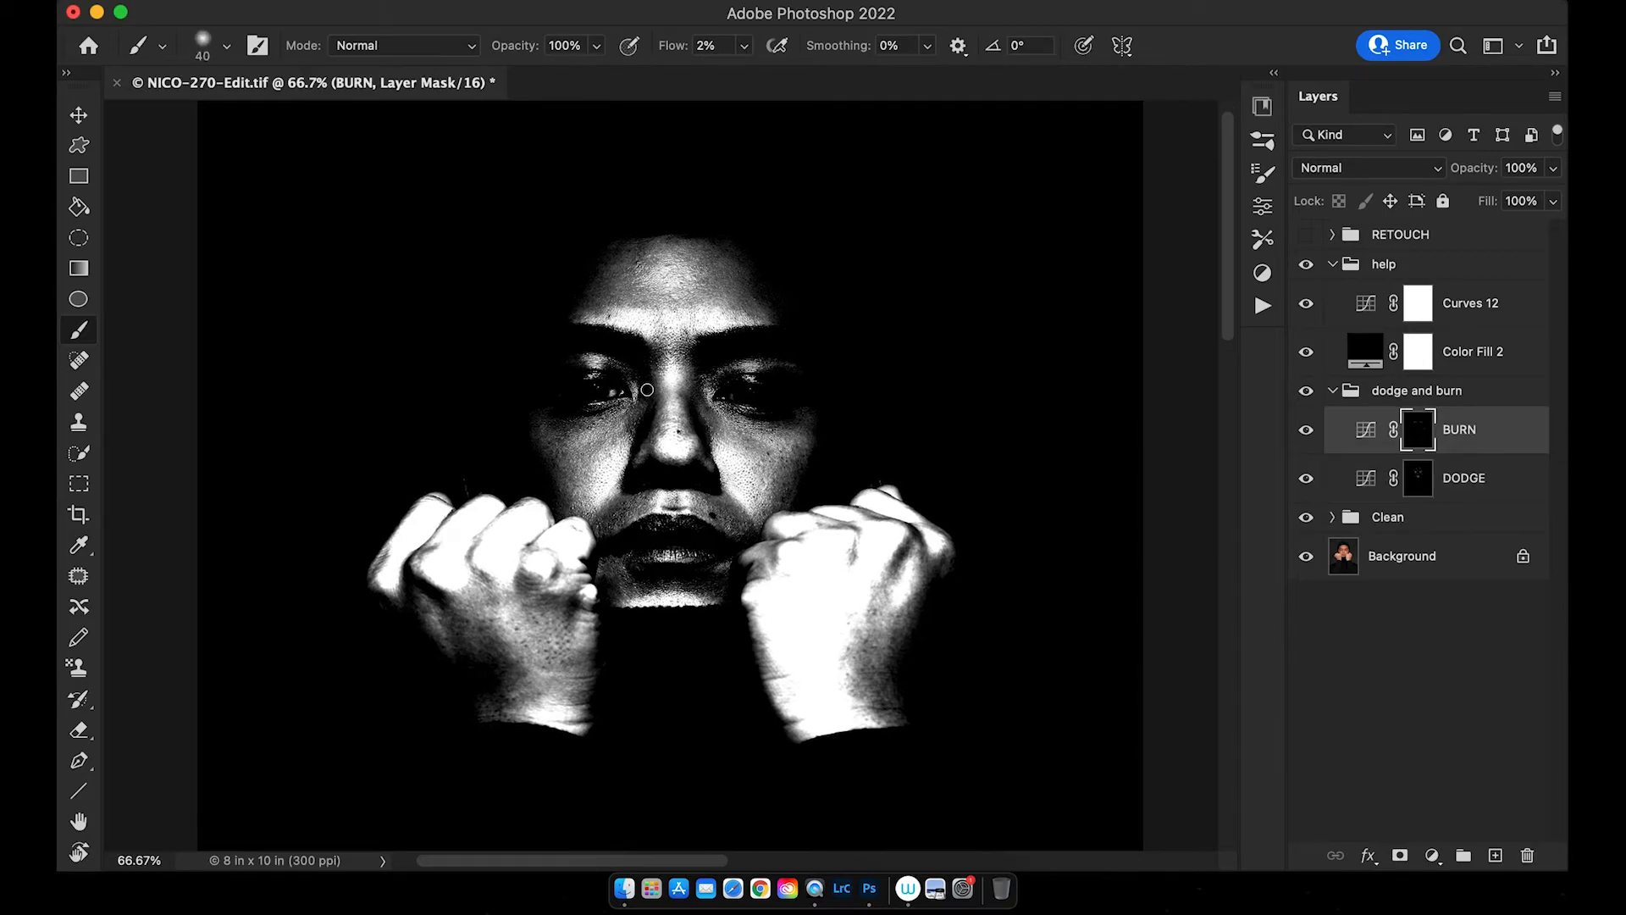
key(bracketleft)
key(bracketright)
click(1306, 263)
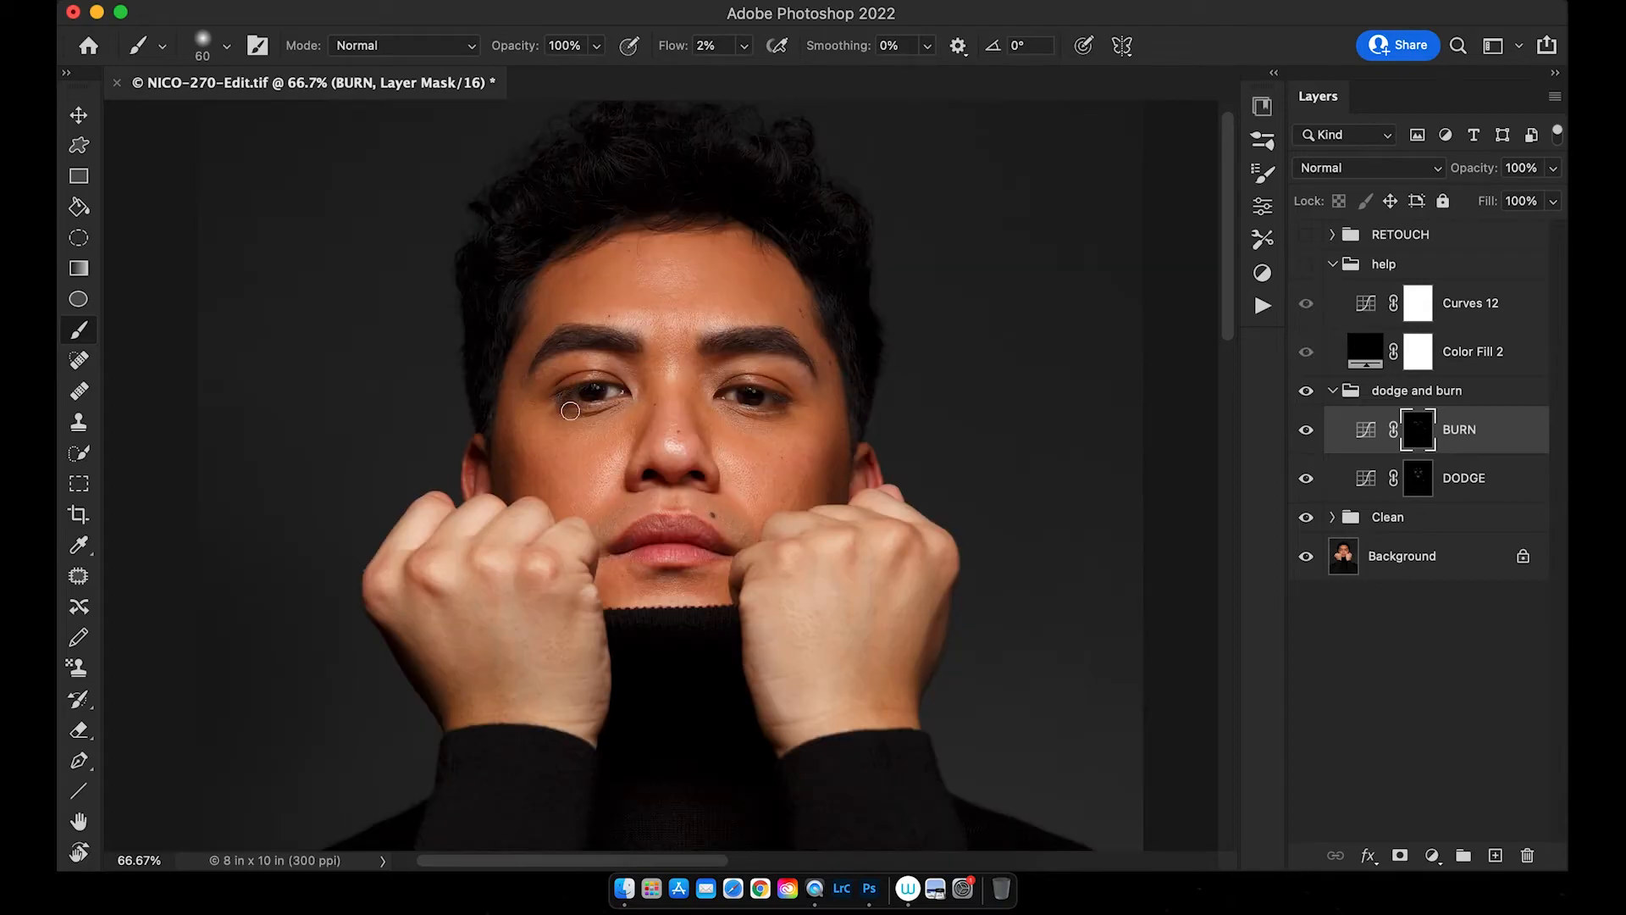
- Reduce the brush to about 7 px and make the DODGE mask active for fine work on the cheek
scroll(653, 381, down, 3)
scroll(652, 381, left, 2)
key(super+equal)
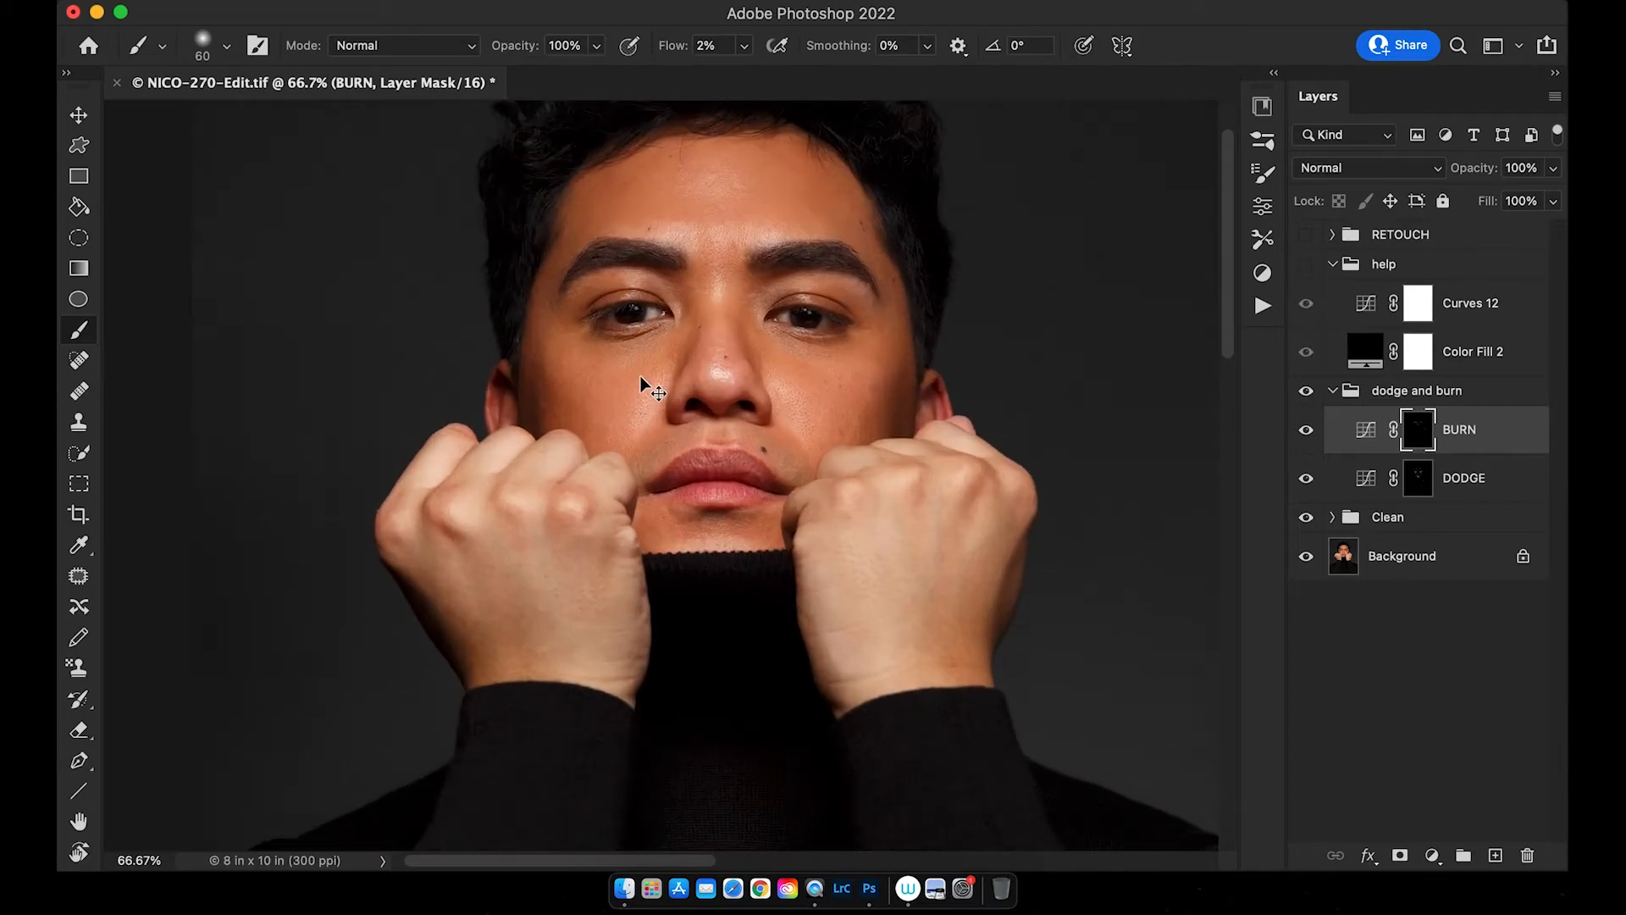
scroll(646, 372, left, 2)
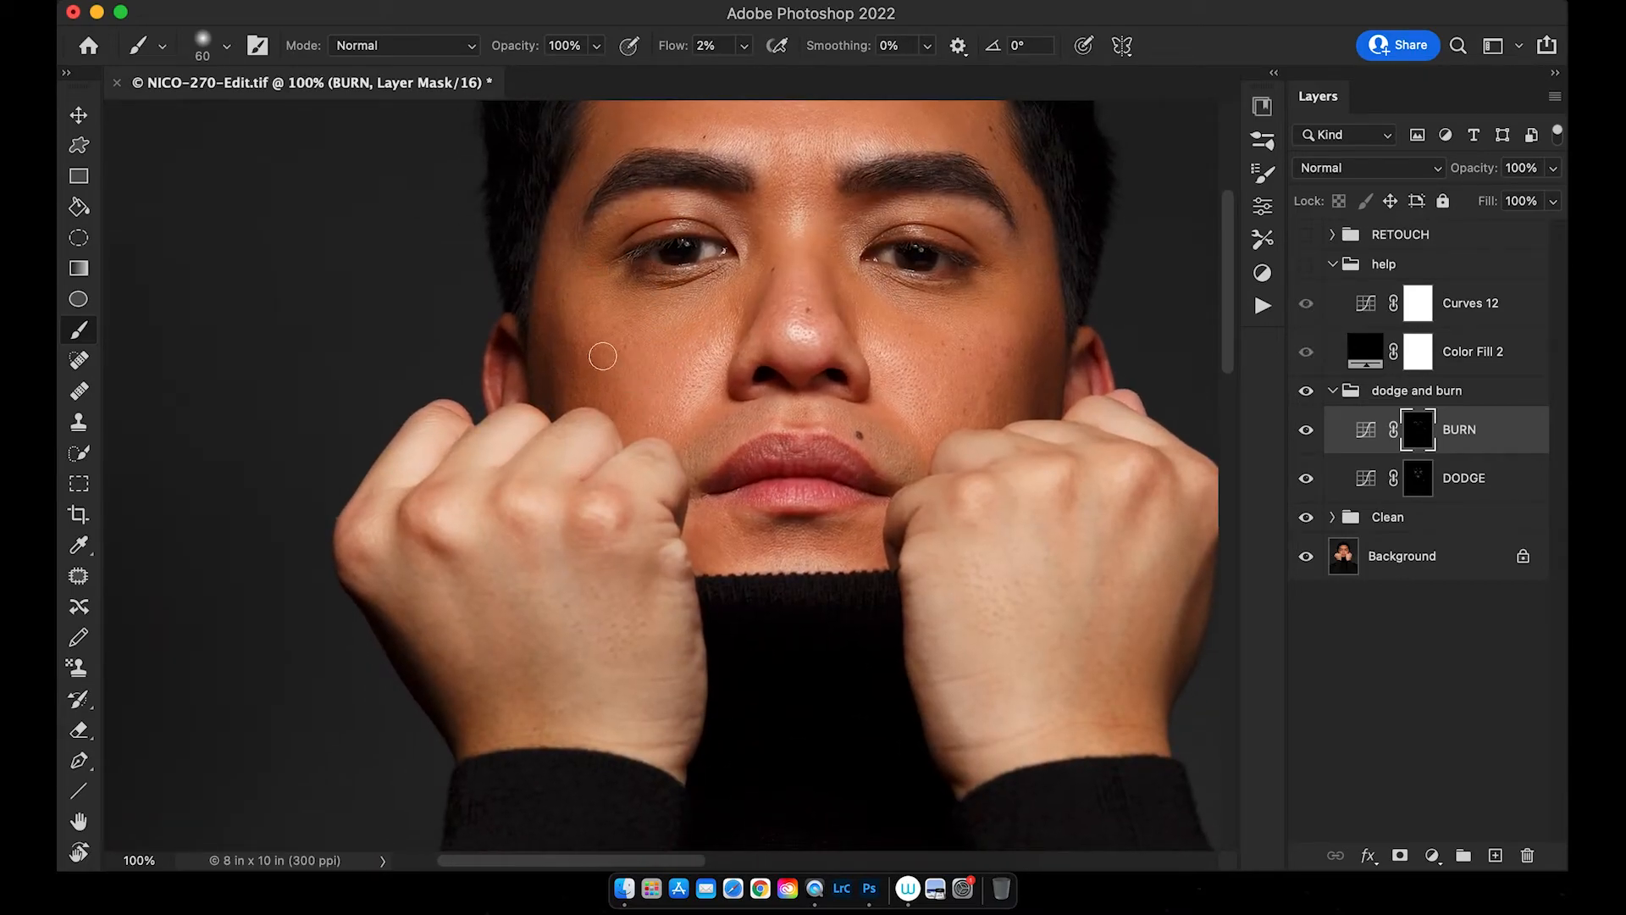
key(super+equal)
scroll(538, 332, up, 3)
scroll(538, 332, left, 2)
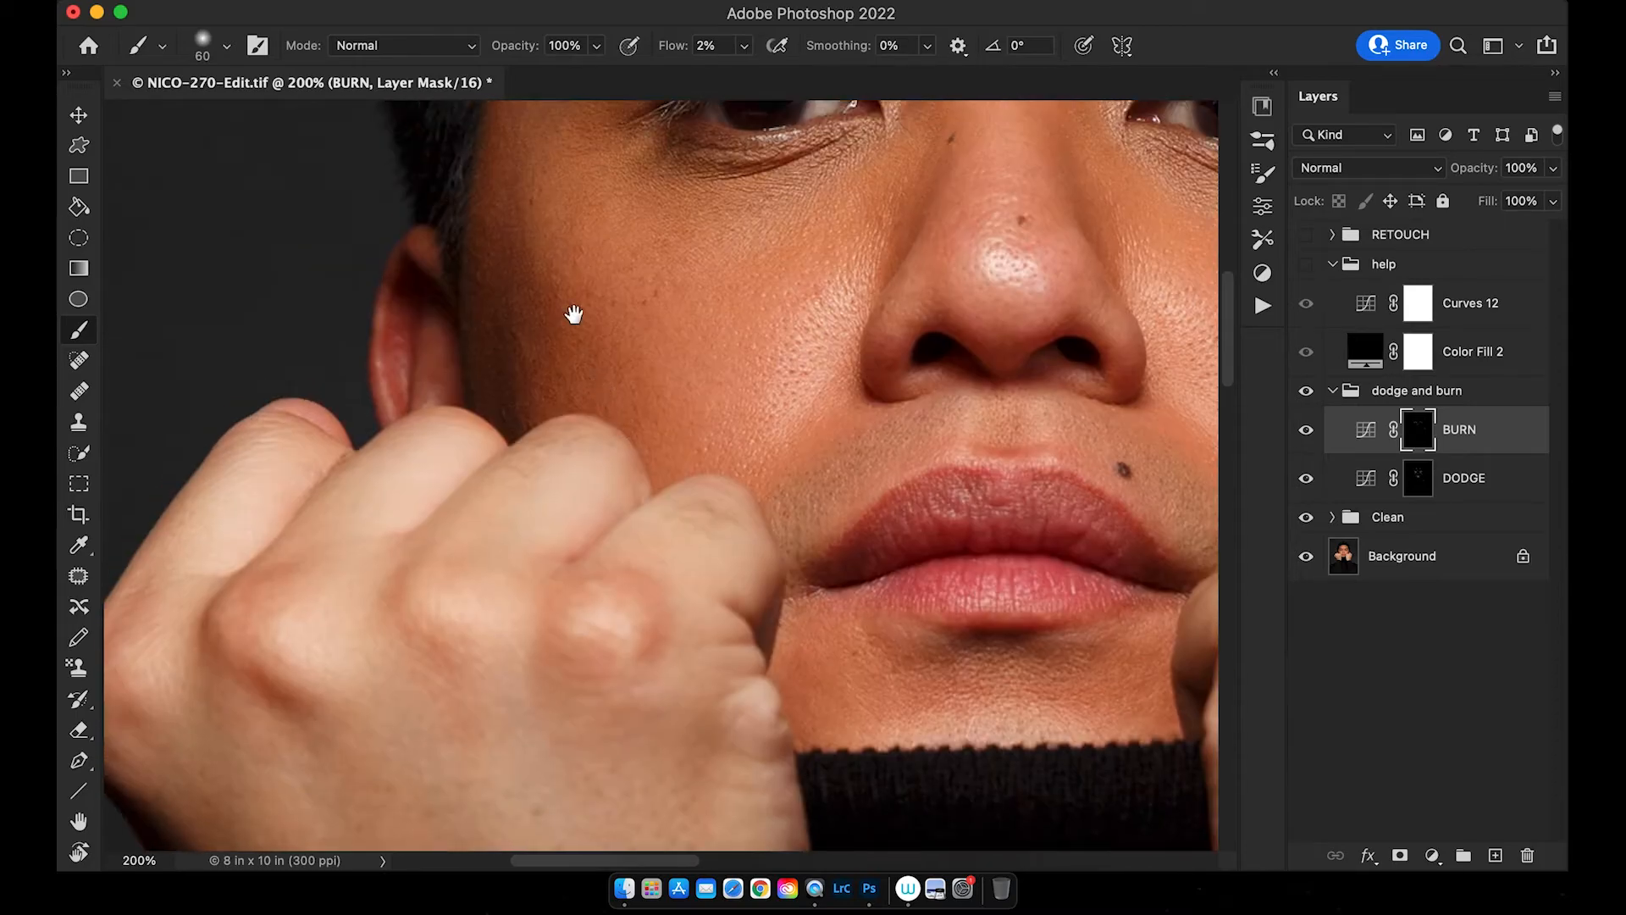
key(bracketleft)
key(bracketleft)
key(bracketleft)
key(bracketleft)
key(bracketleft)
key(bracketleft)
key(bracketleft)
key(alt+bracketleft)
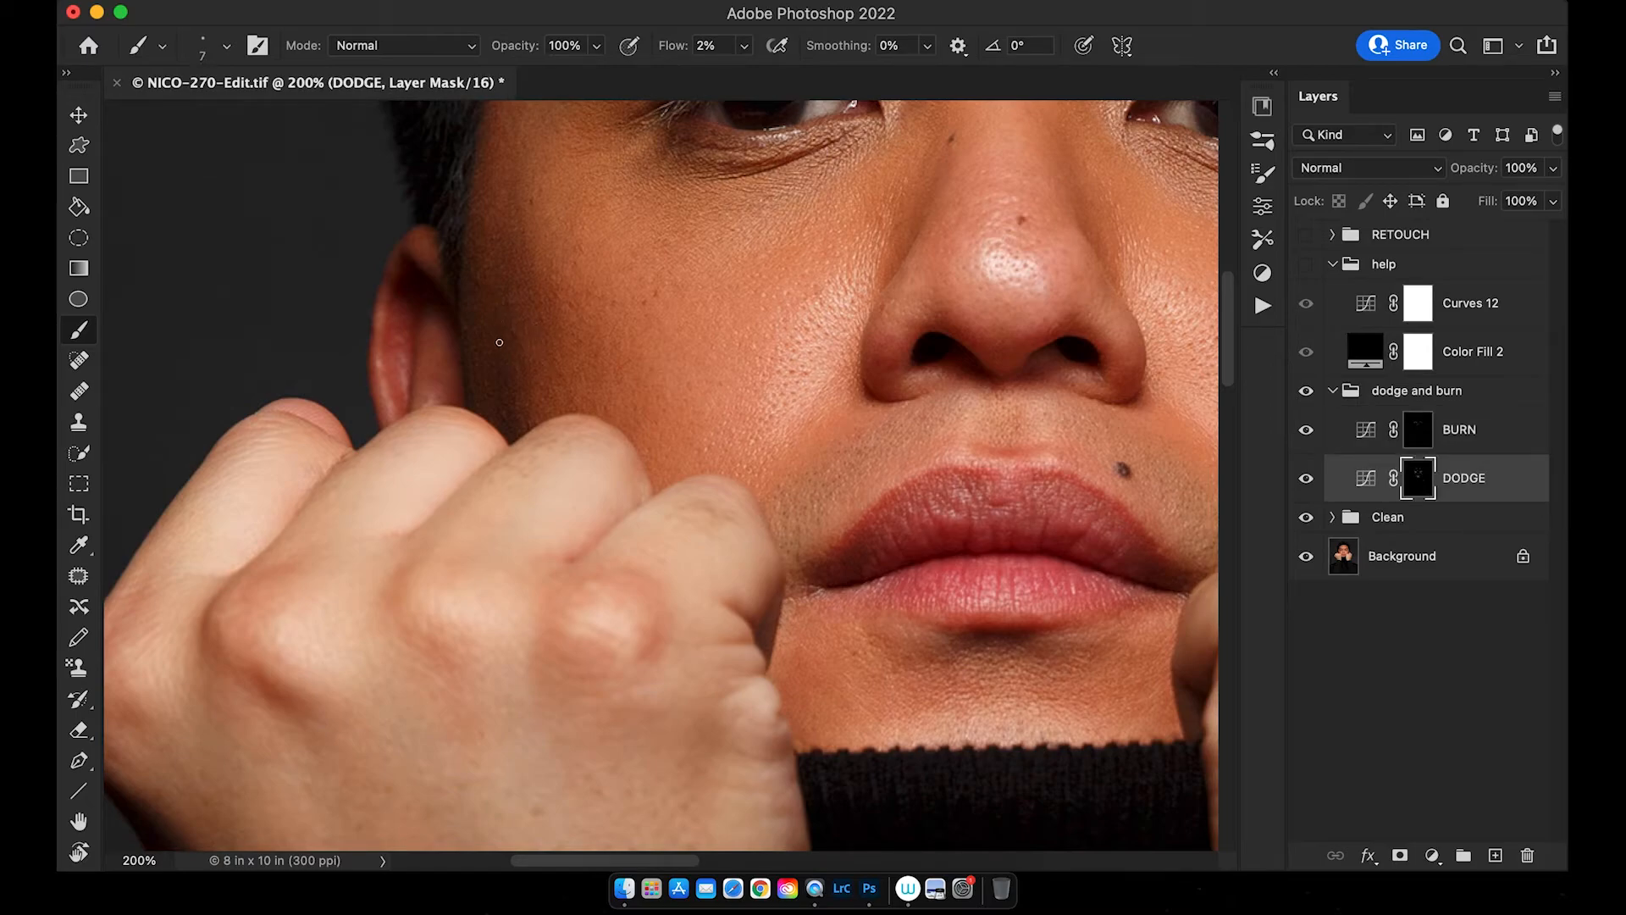
- Check the opposite cheek for uneven tones with a tiny brush and switch back to the BURN mask
key(bracketleft)
key(bracketleft)
drag(742, 349, 560, 310)
drag(807, 347, 734, 304)
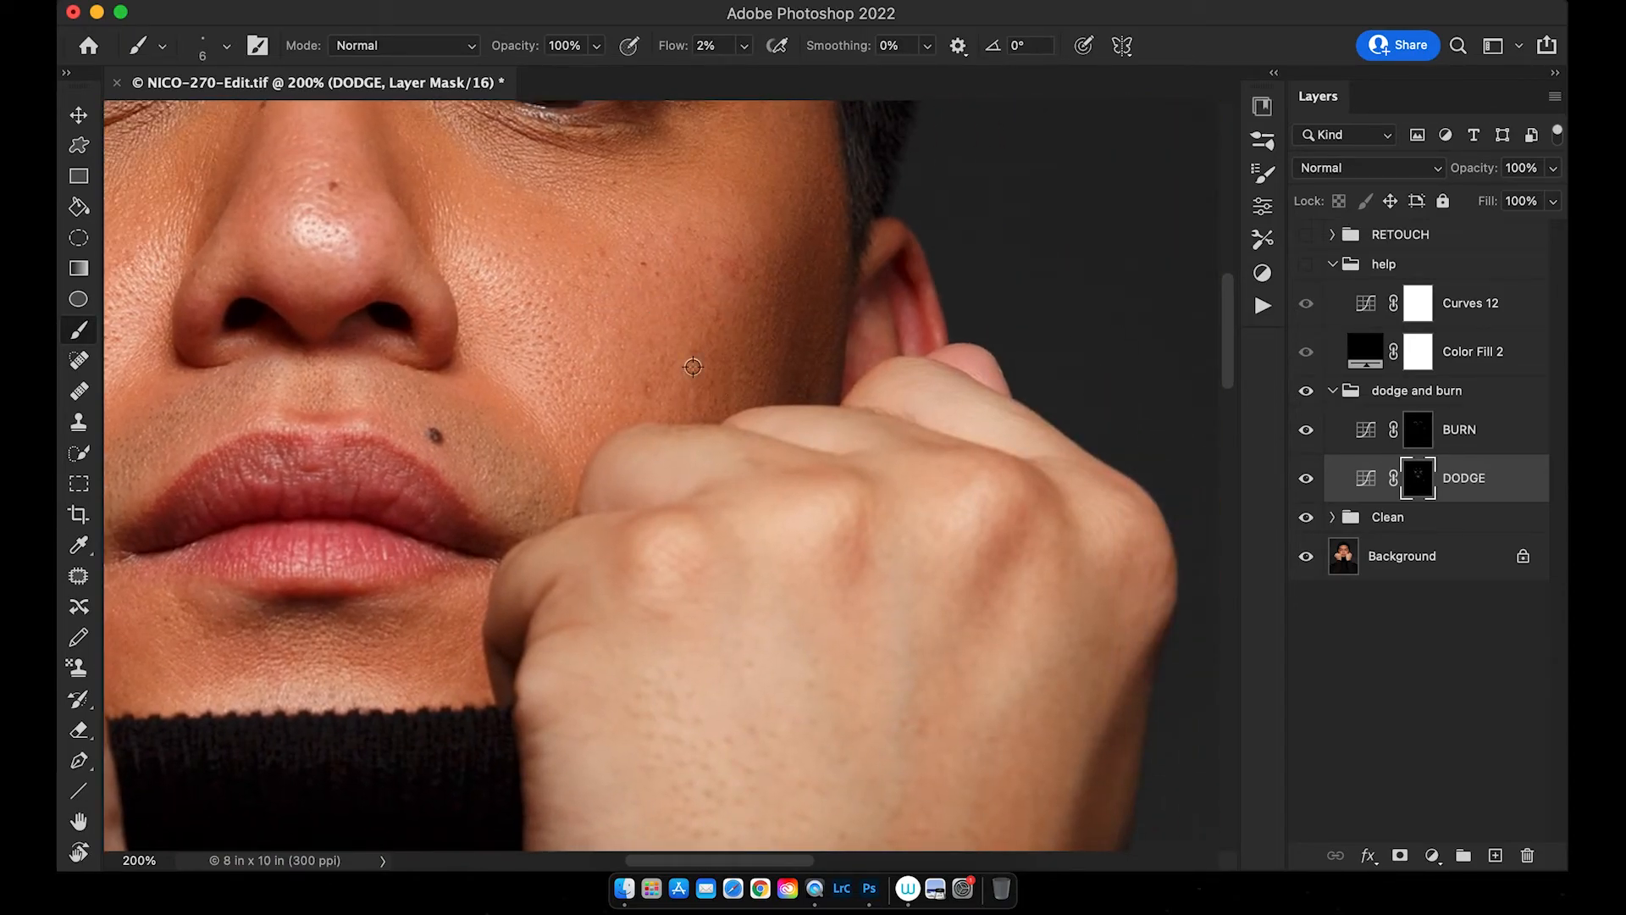
key(alt+bracketright)
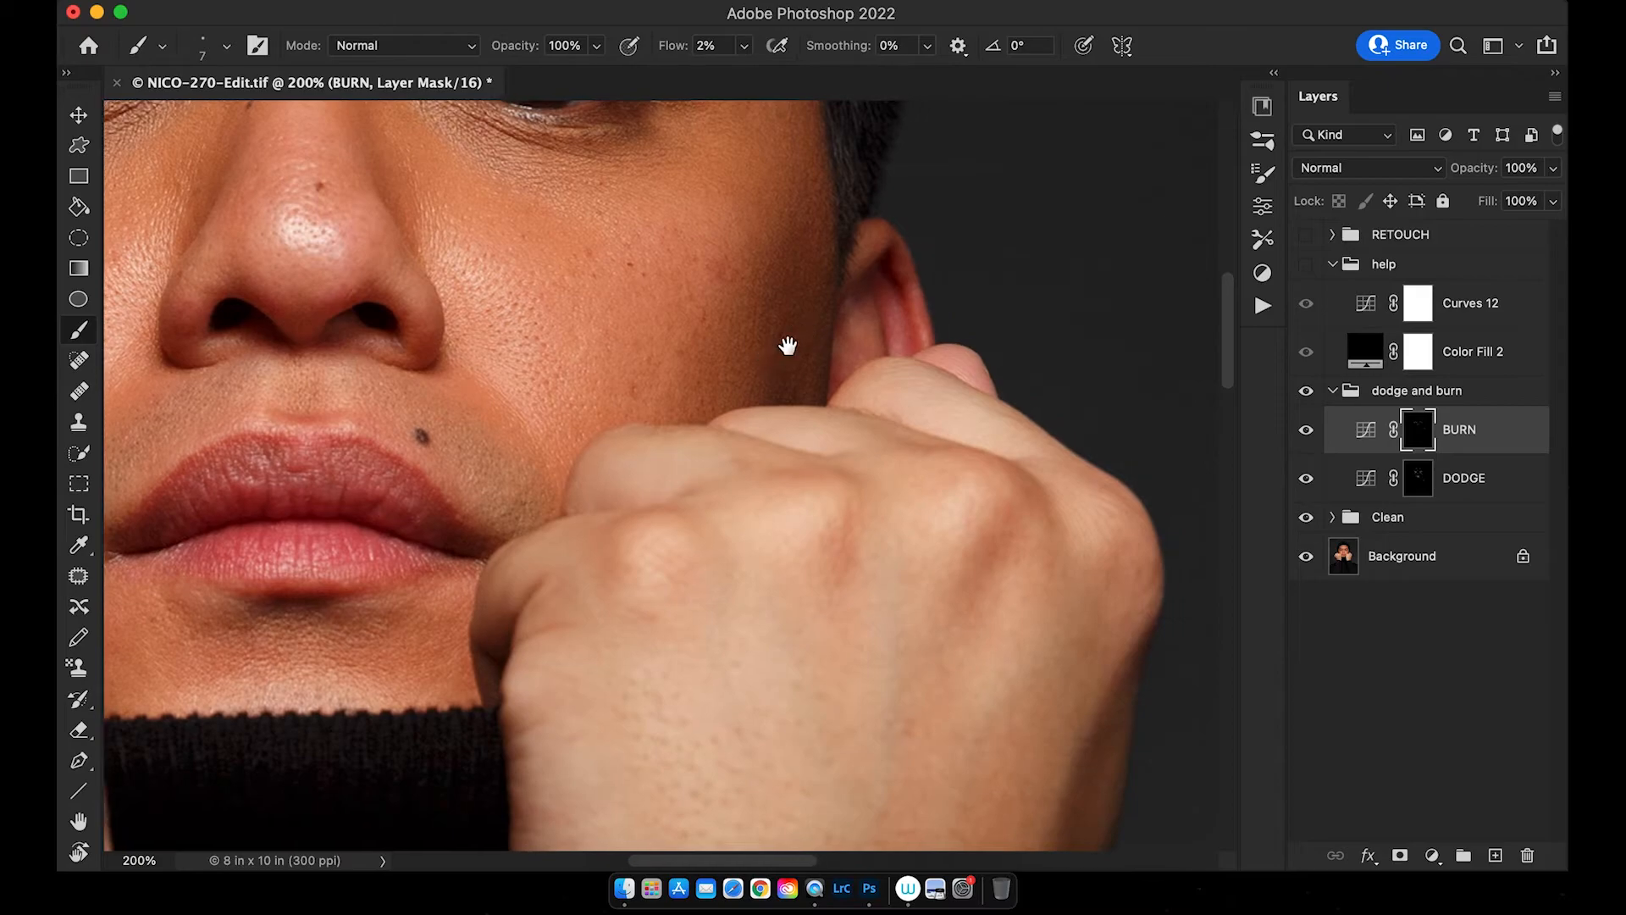
- Compare the whole portrait with the dodge and burn group hidden and shown
scroll(787, 341, down, 3)
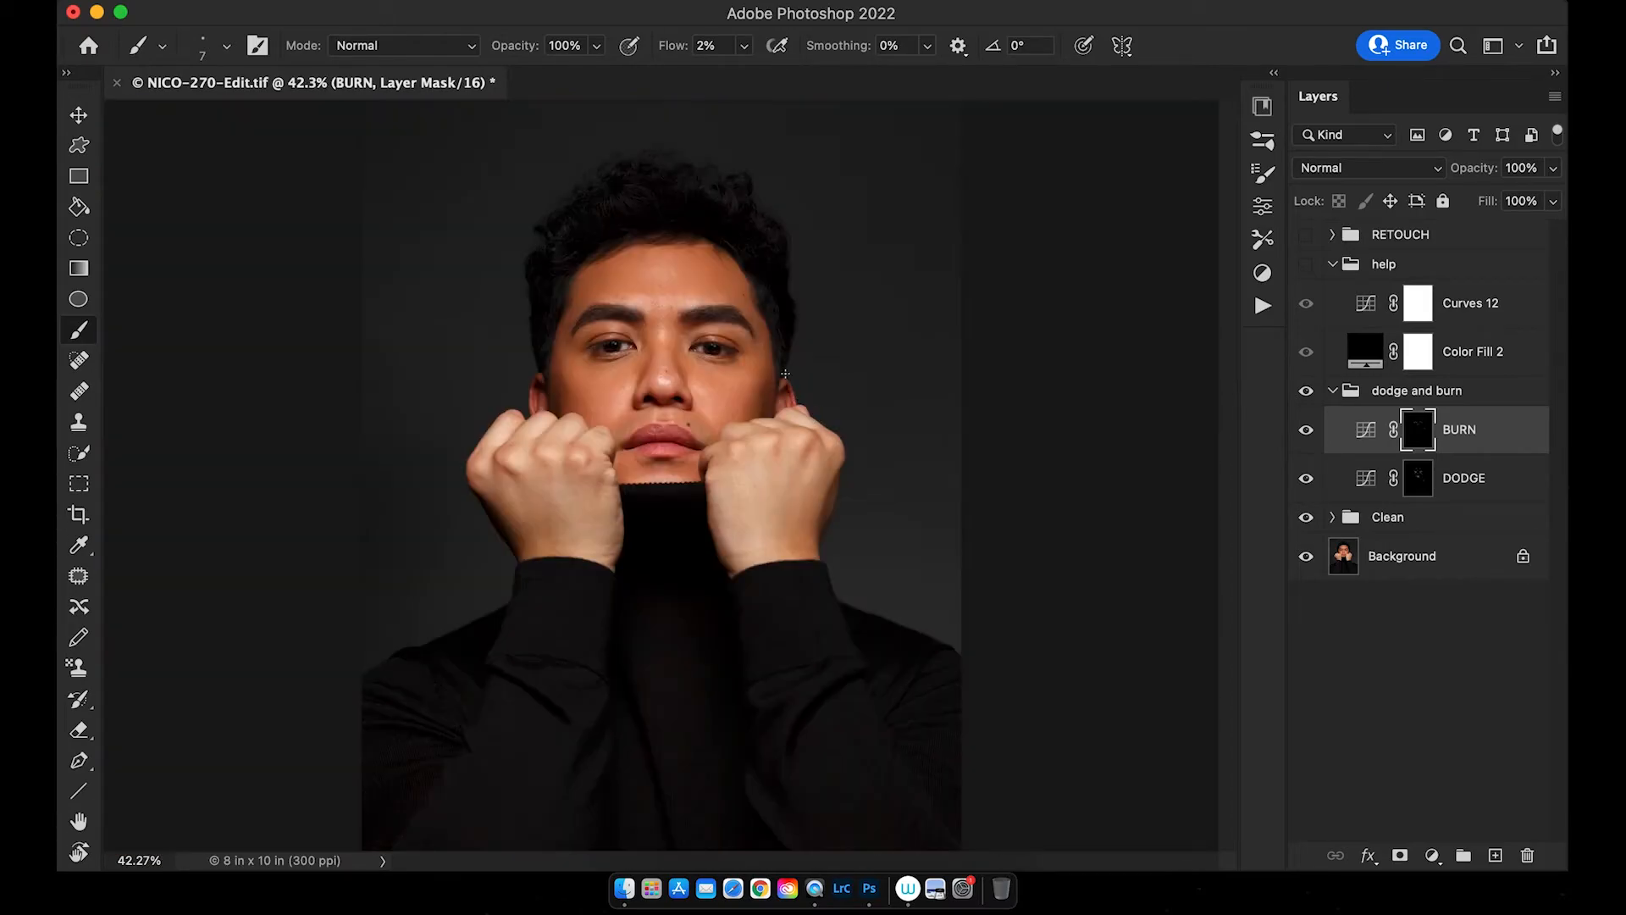
key(super+plus)
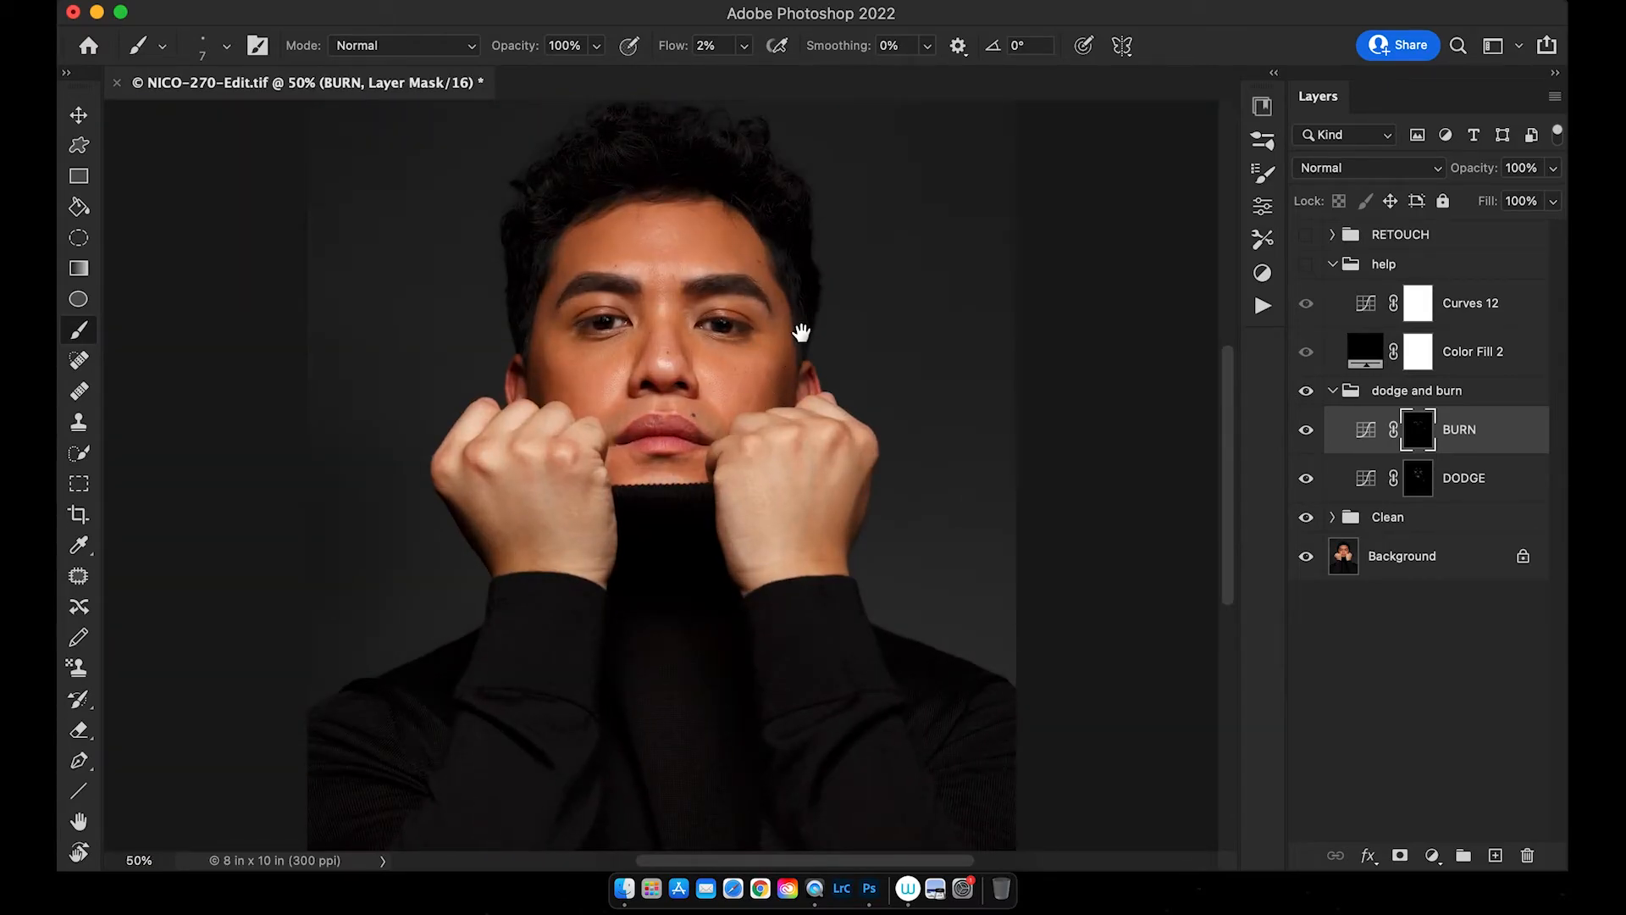
scroll(821, 296, up, 2)
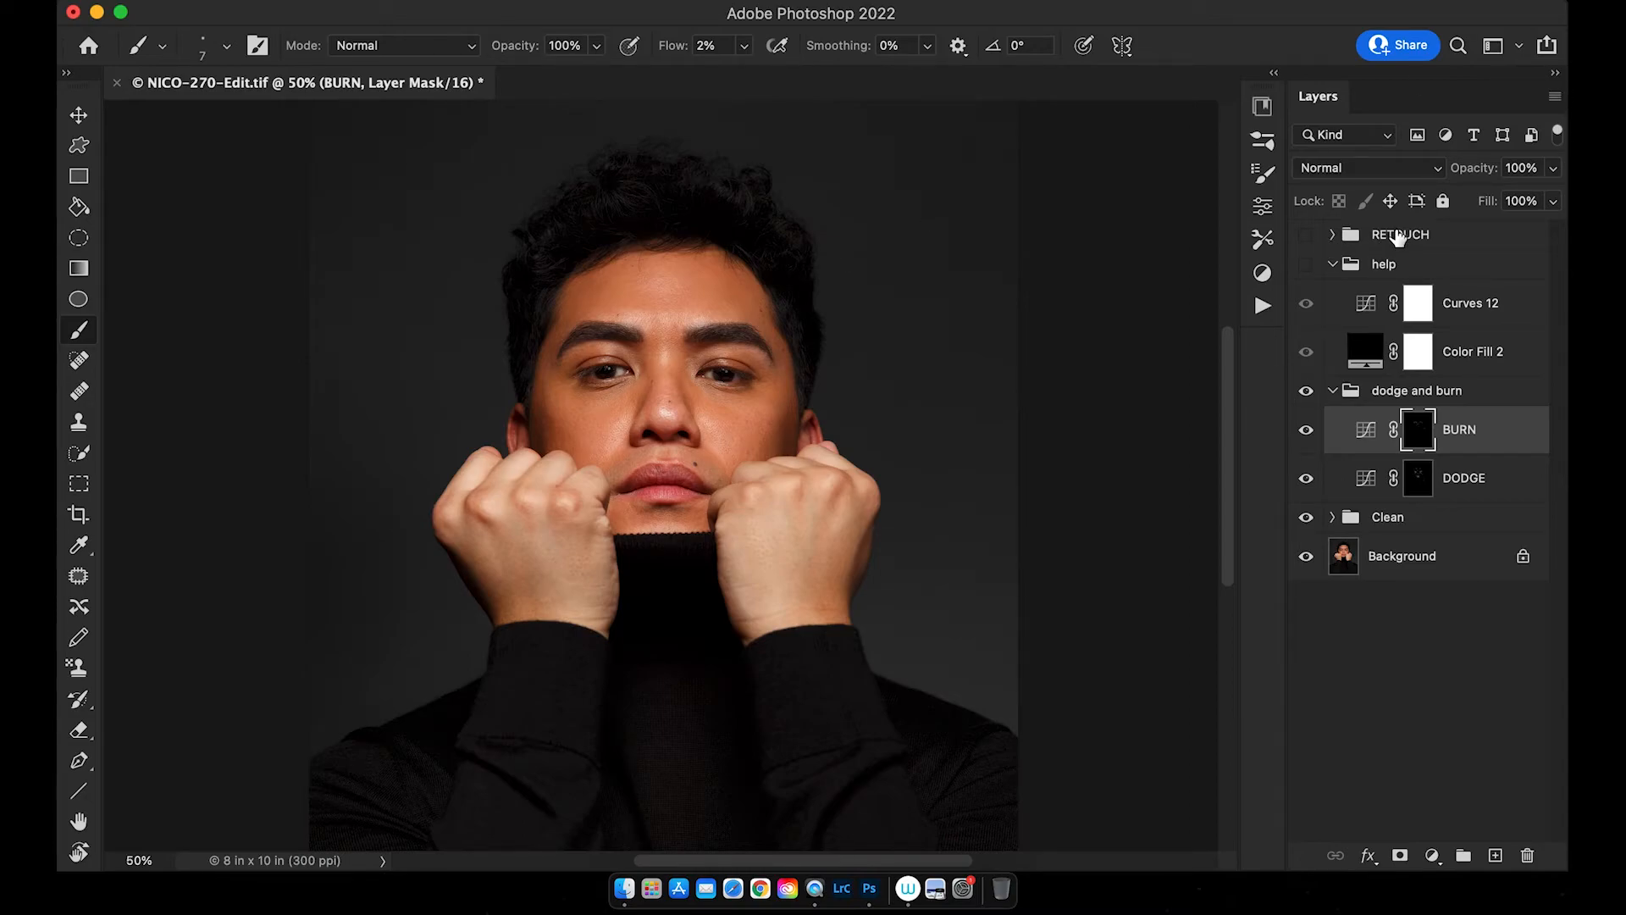
click(1306, 394)
click(1306, 393)
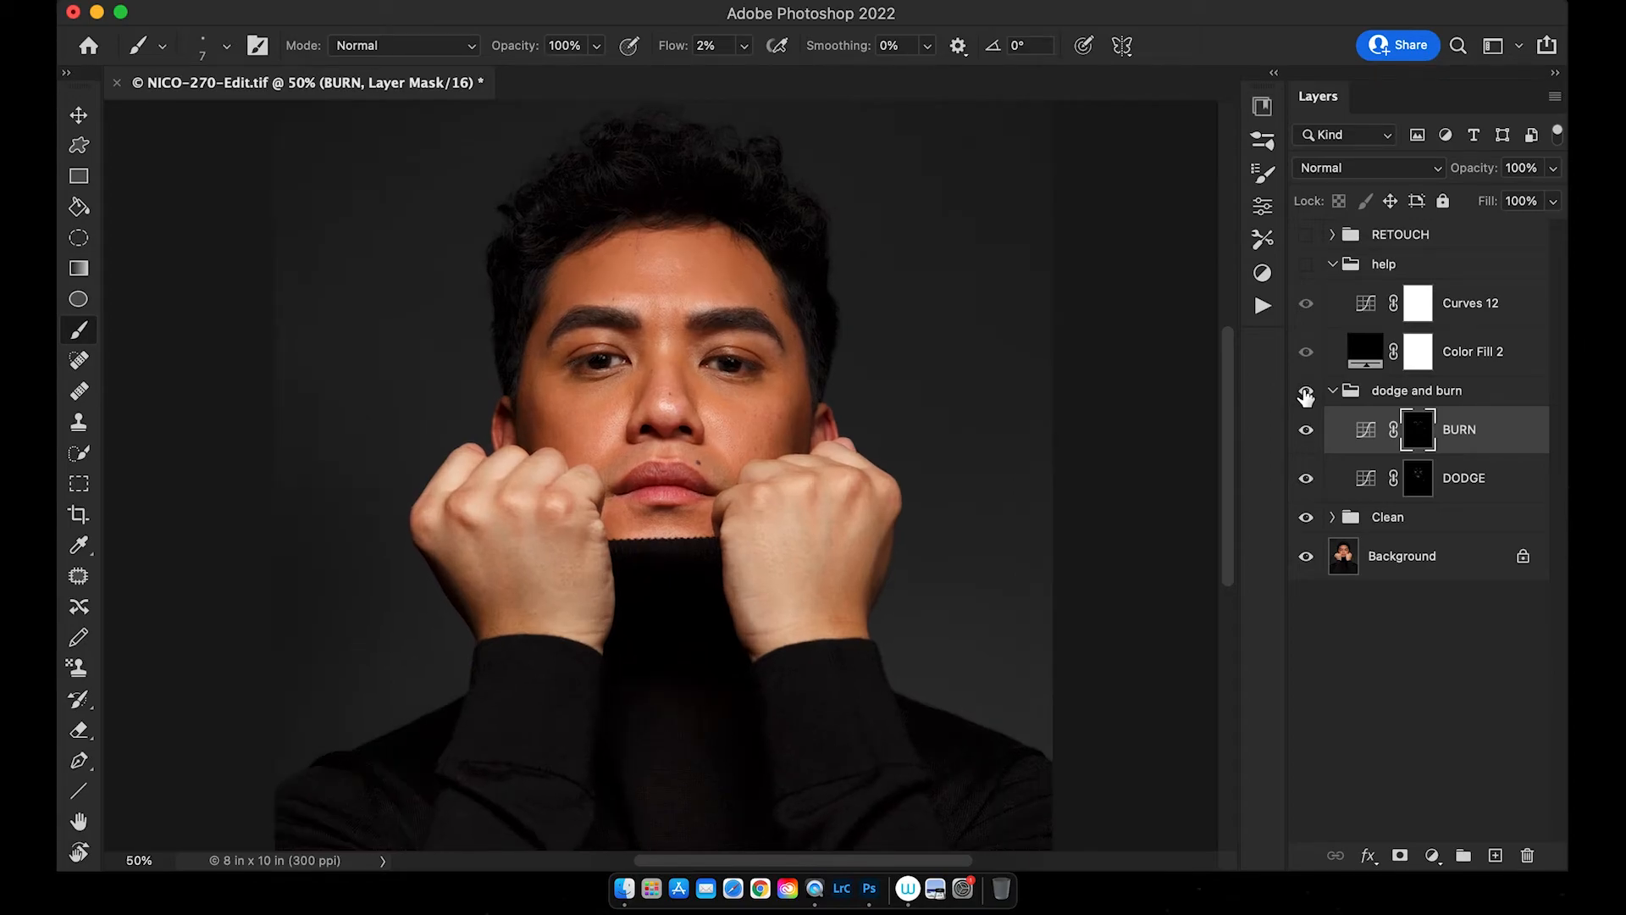
- Toggle the dodge and burn group repeatedly at 100% zoom to examine its effect on the face
key(super+plus)
key(super+plus)
scroll(669, 474, up, 5)
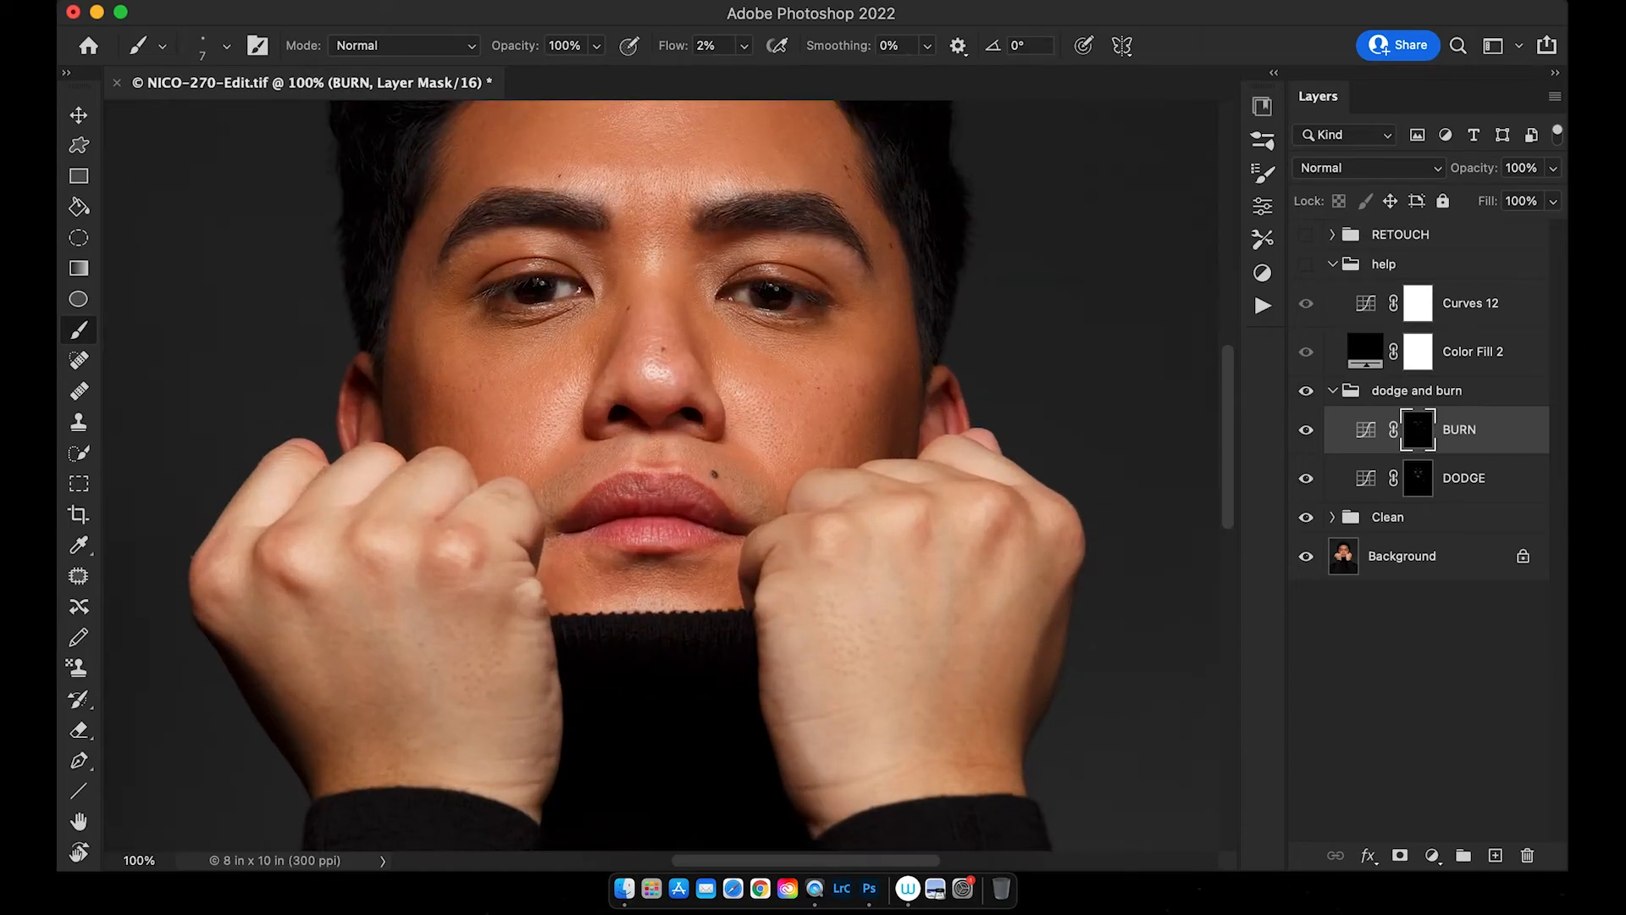
scroll(962, 462, left, 3)
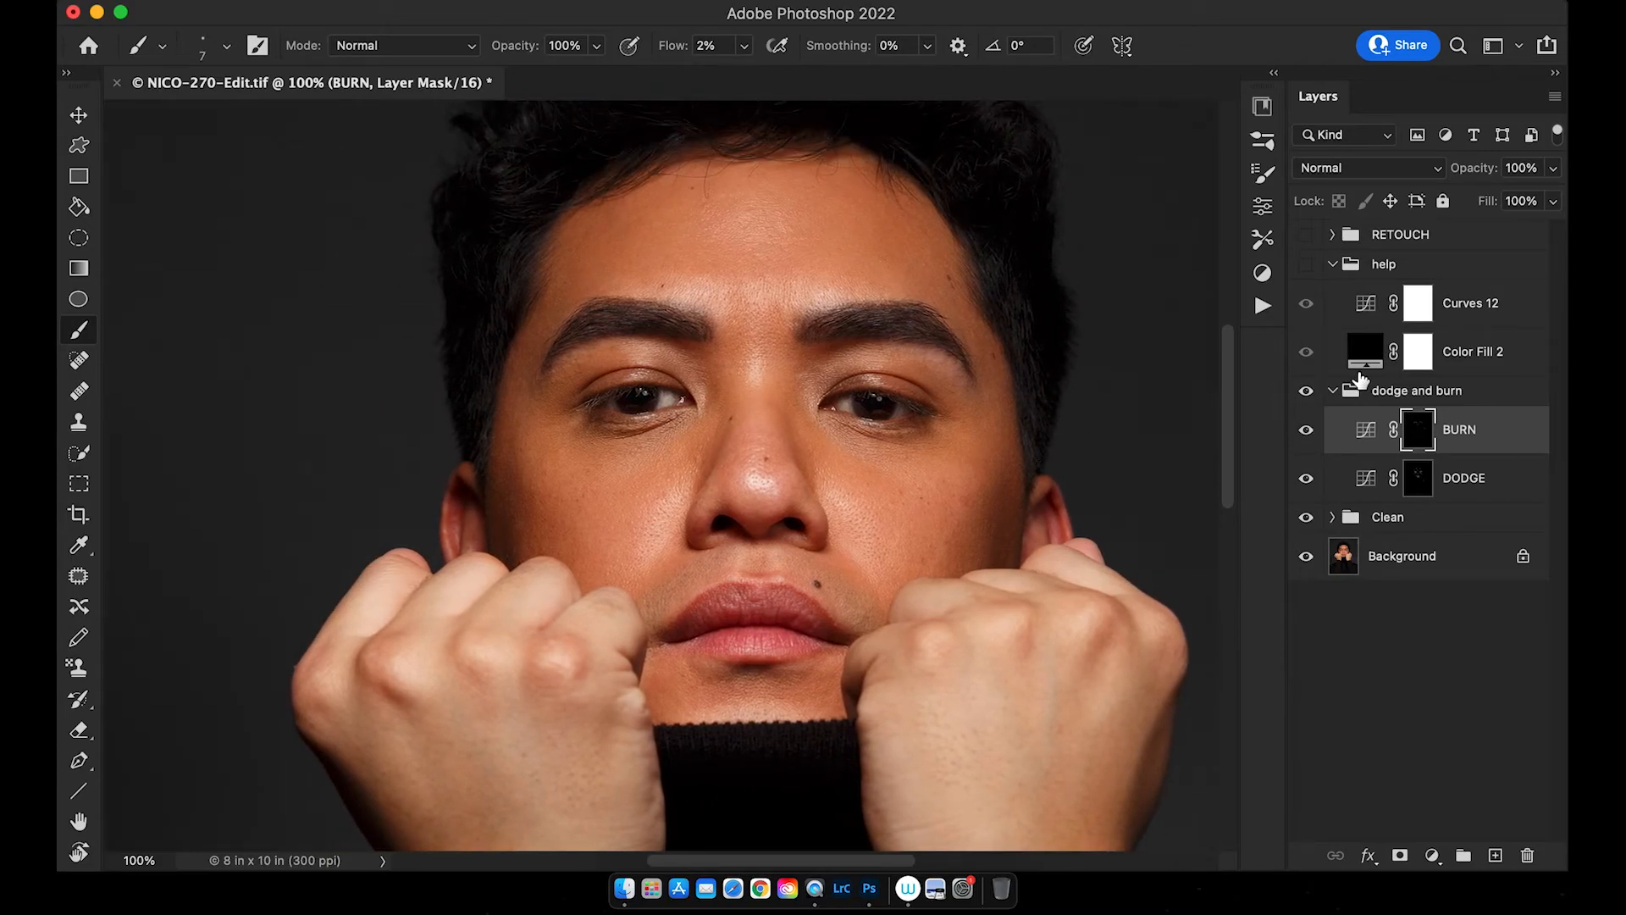
click(1306, 391)
click(1306, 391)
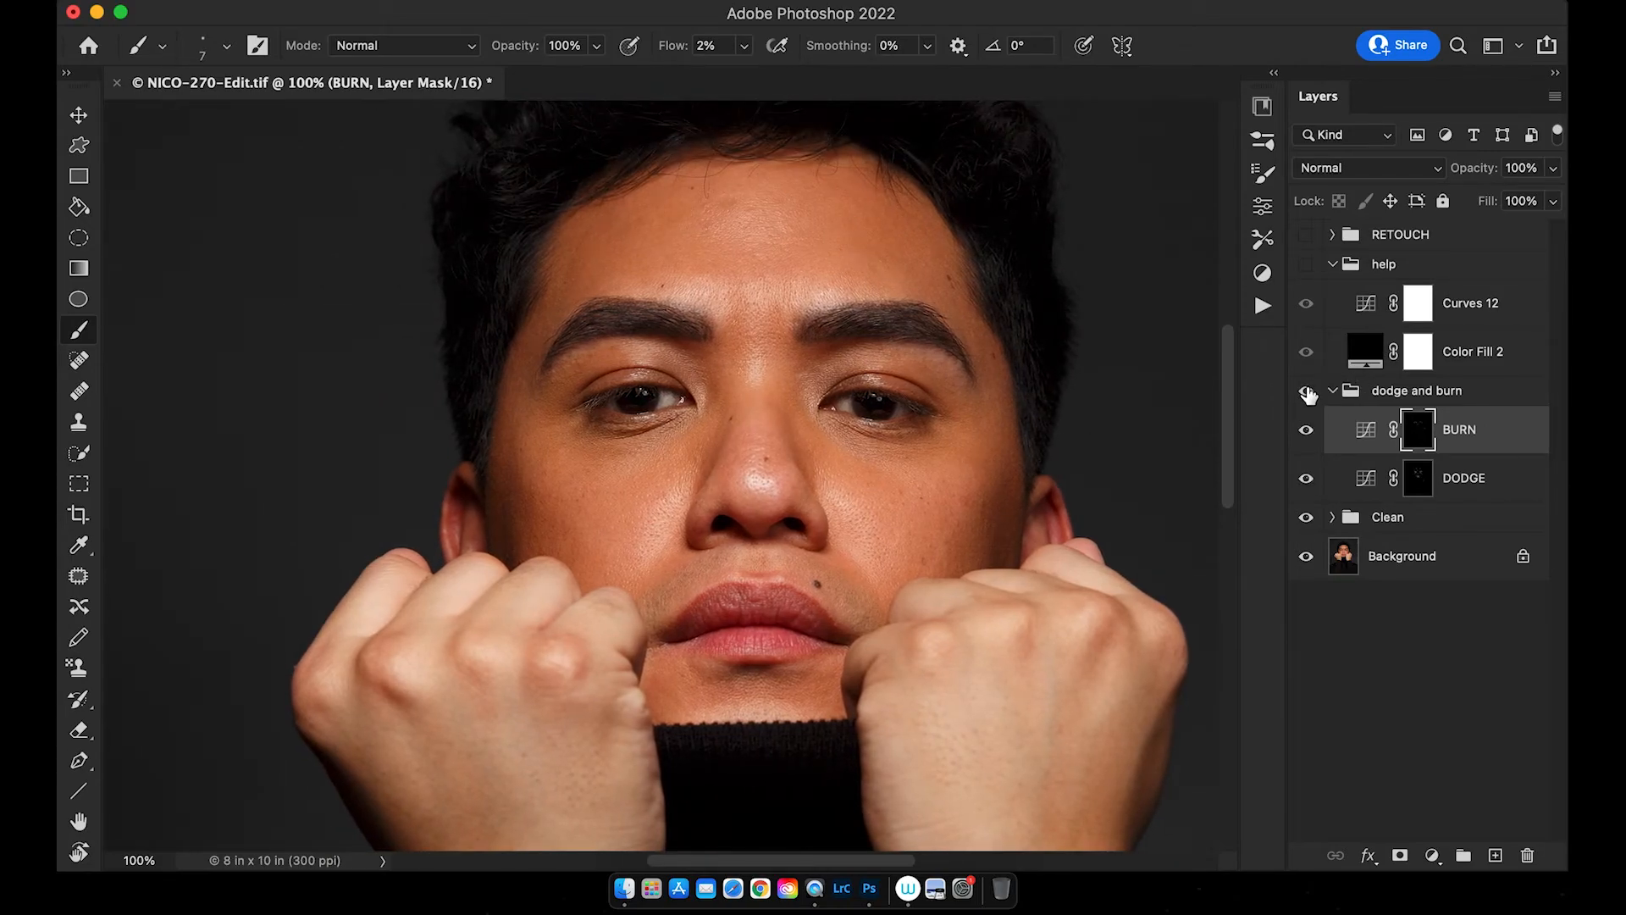
click(1306, 391)
click(1306, 391)
click(1309, 394)
click(1308, 394)
click(1309, 394)
click(1308, 394)
click(1308, 393)
click(1309, 394)
click(1309, 394)
click(1309, 393)
click(1308, 394)
click(1308, 394)
click(1308, 394)
click(1309, 394)
click(1308, 394)
click(1307, 391)
click(1306, 392)
click(1307, 392)
click(1306, 392)
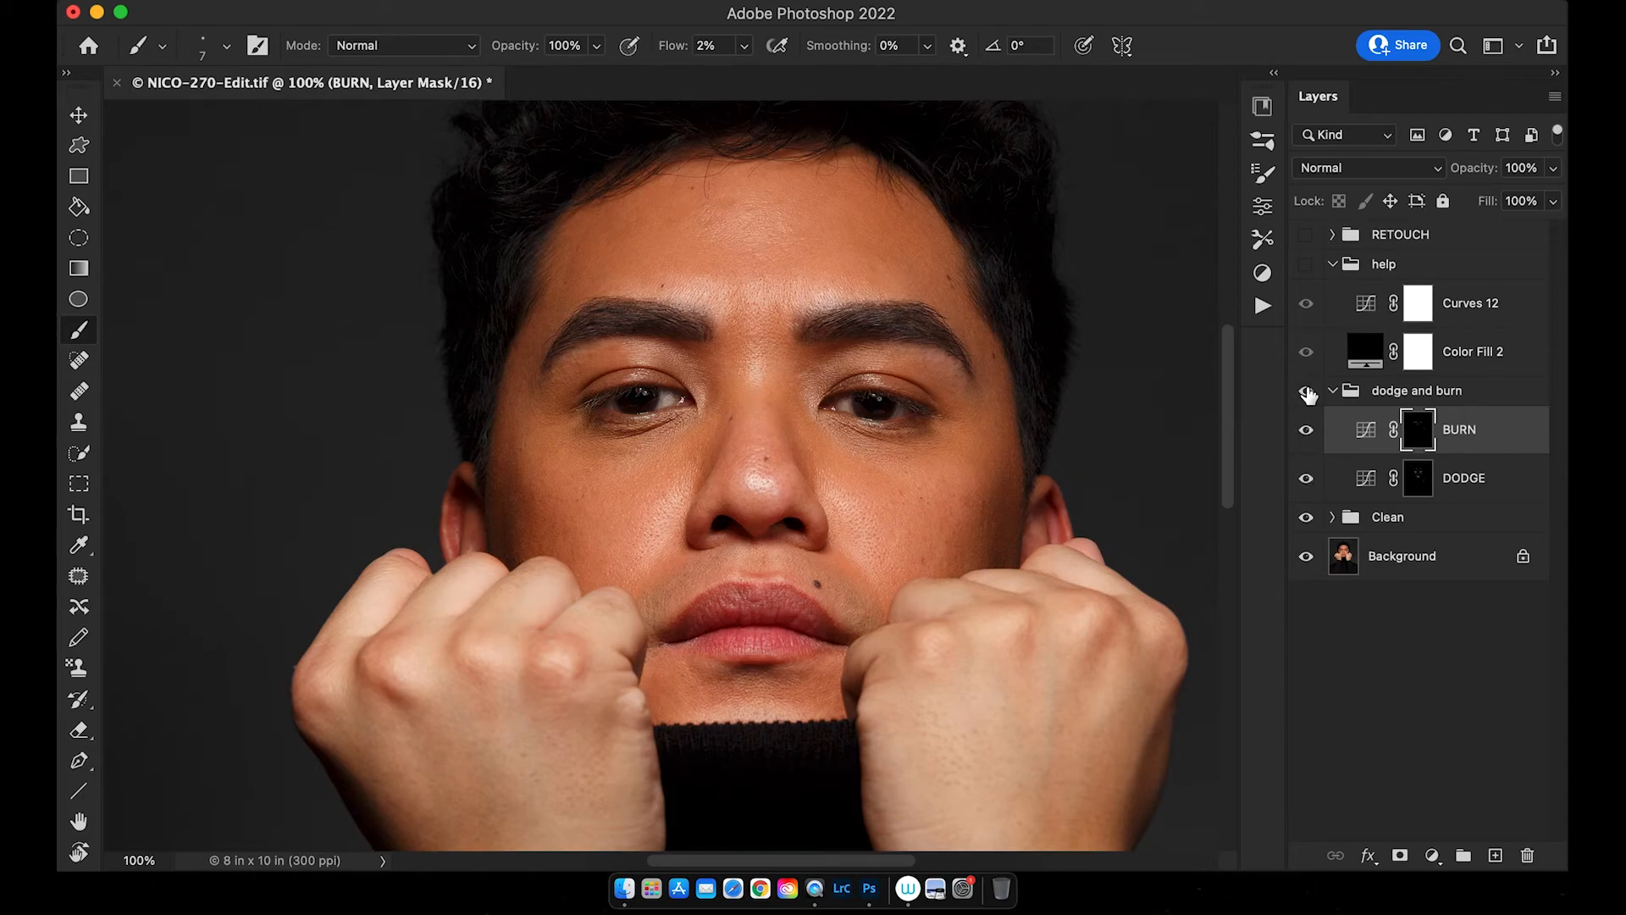
- Brighten the highlights in both eyes on the DODGE mask at 100% flow with a brush of up to 9 px
click(1423, 487)
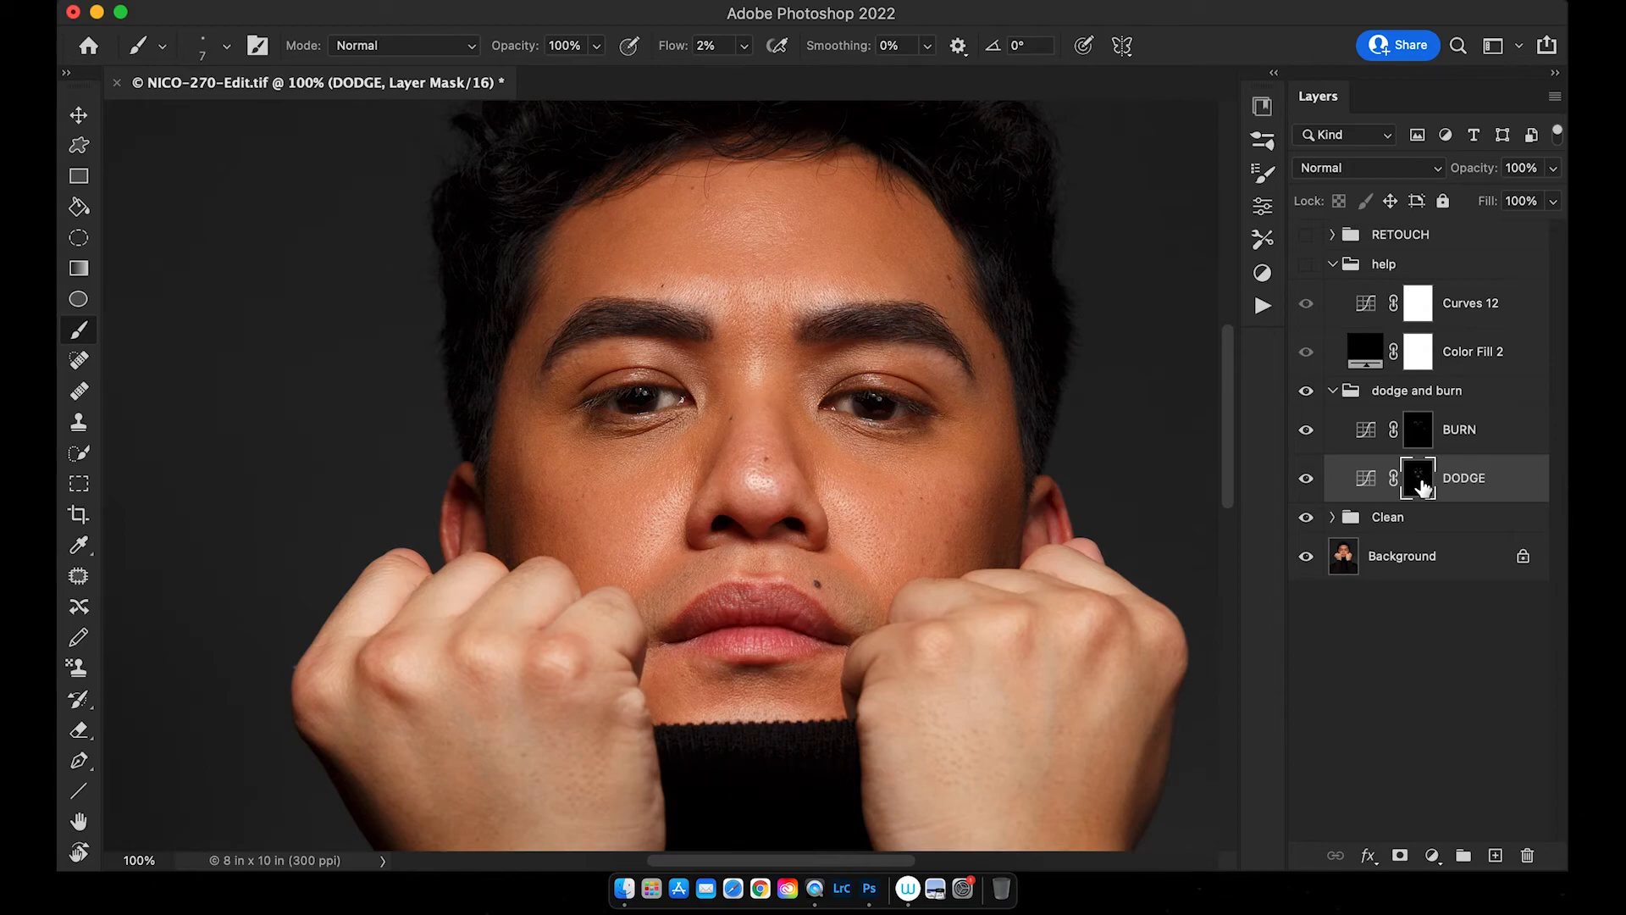
drag(674, 49, 1435, 53)
key(super+plus)
key(super+plus)
key(super+plus)
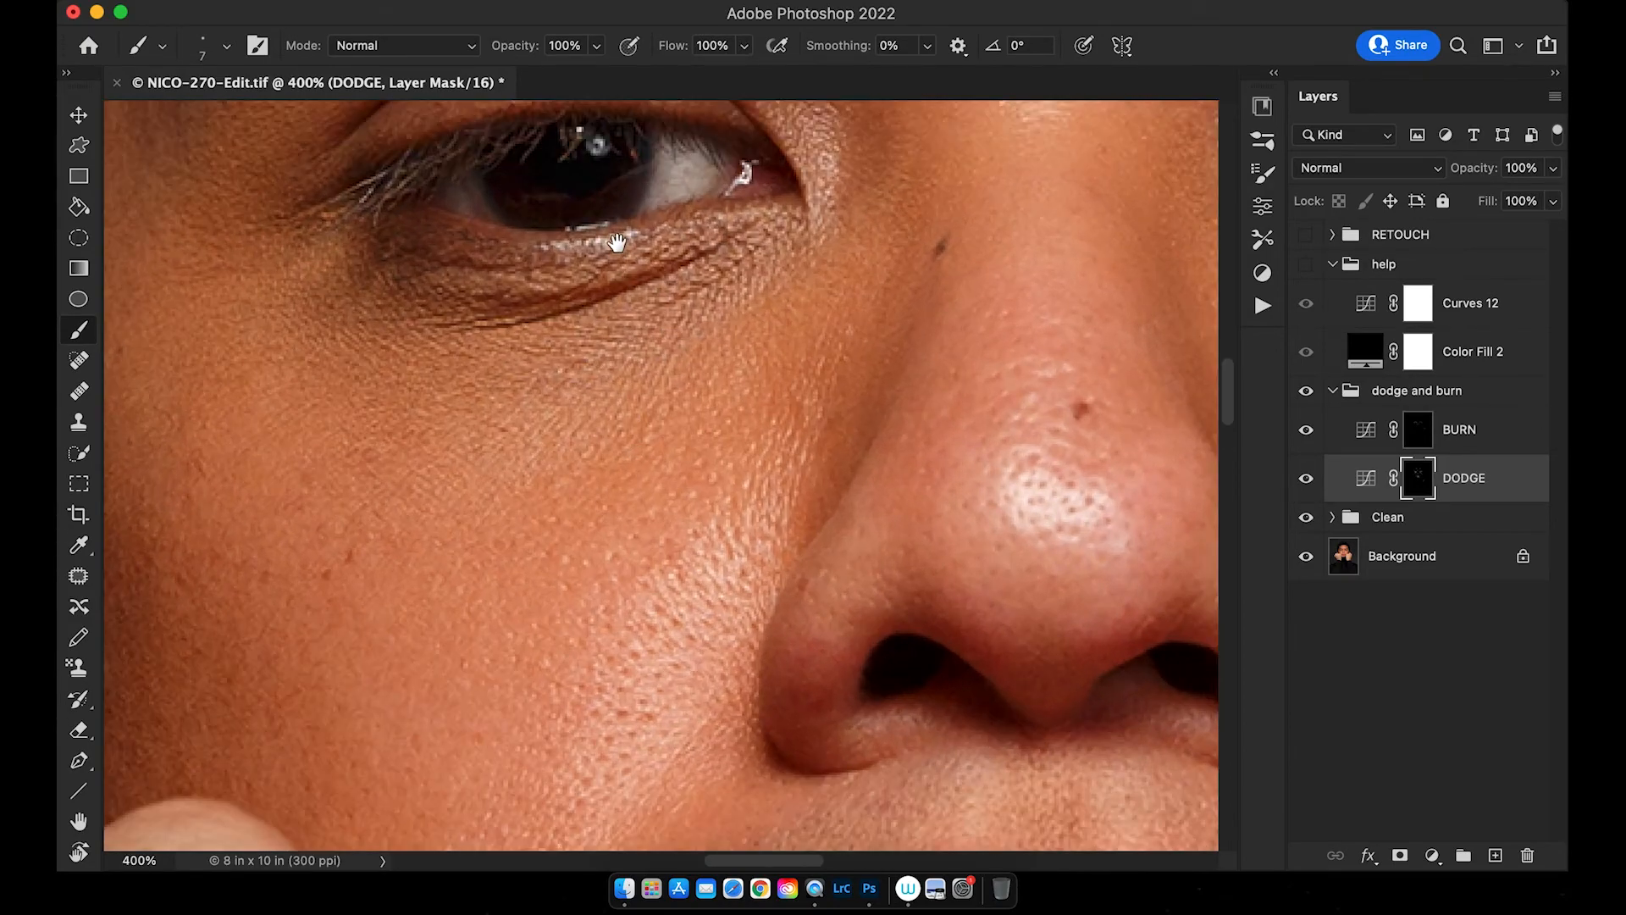
scroll(652, 314, up, 3)
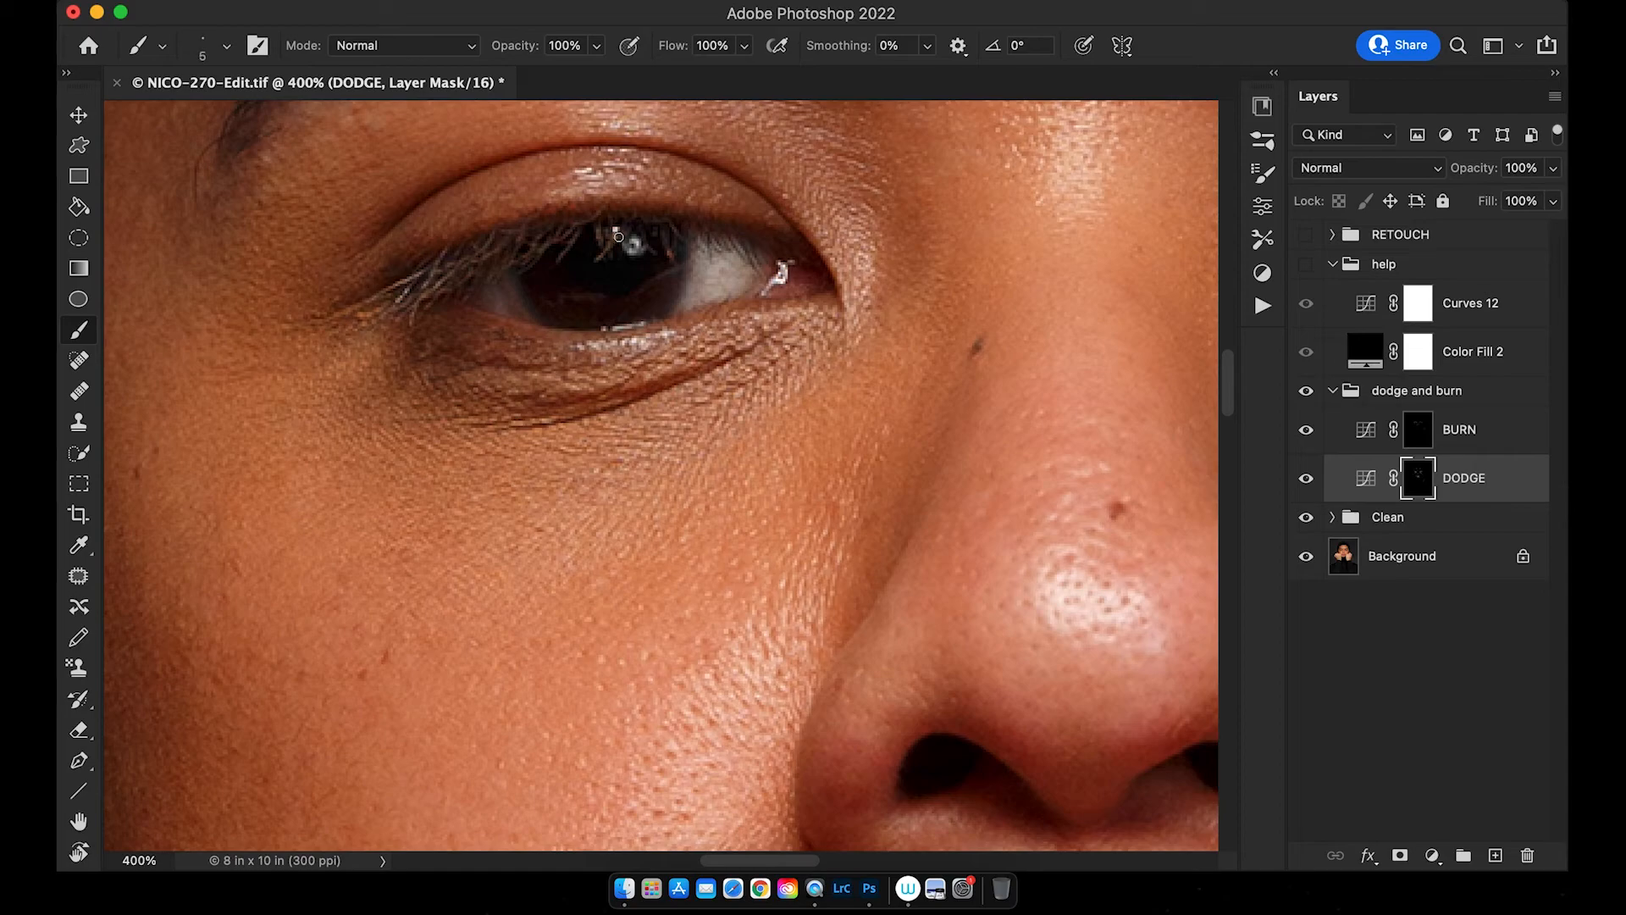
key(bracketright)
key(bracketright)
drag(896, 300, 509, 268)
mouse_move(801, 246)
mouse_down()
mouse_move(734, 272)
mouse_move(652, 273)
mouse_up()
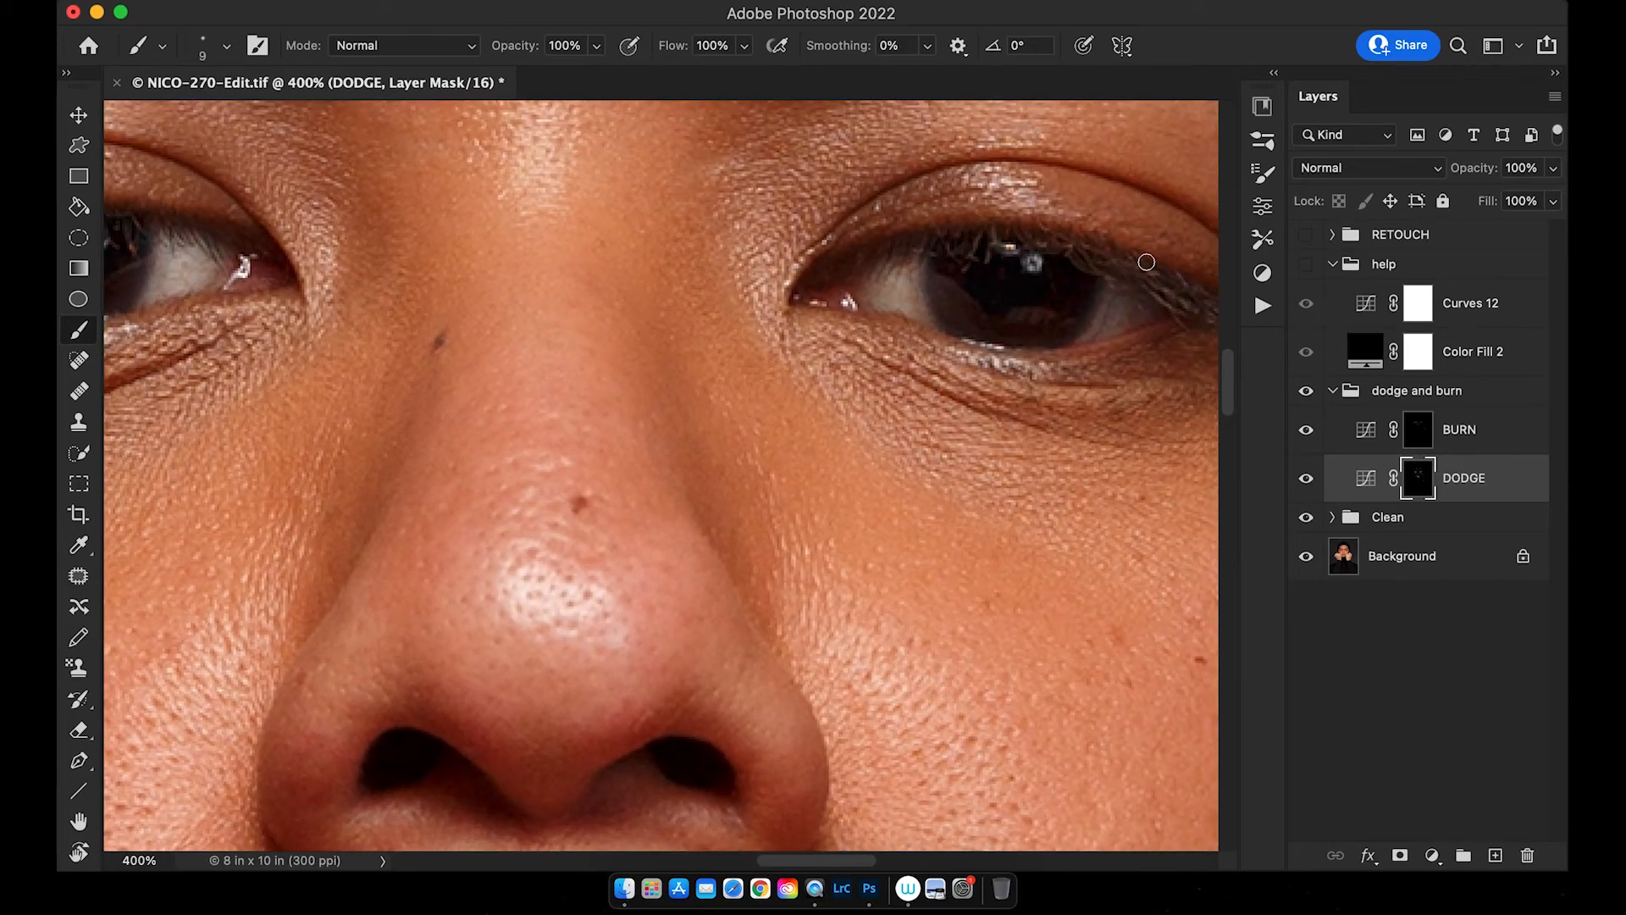
- Compare the eyes and the whole face with the DODGE layer hidden and shown
key(super+minus)
key(super+minus)
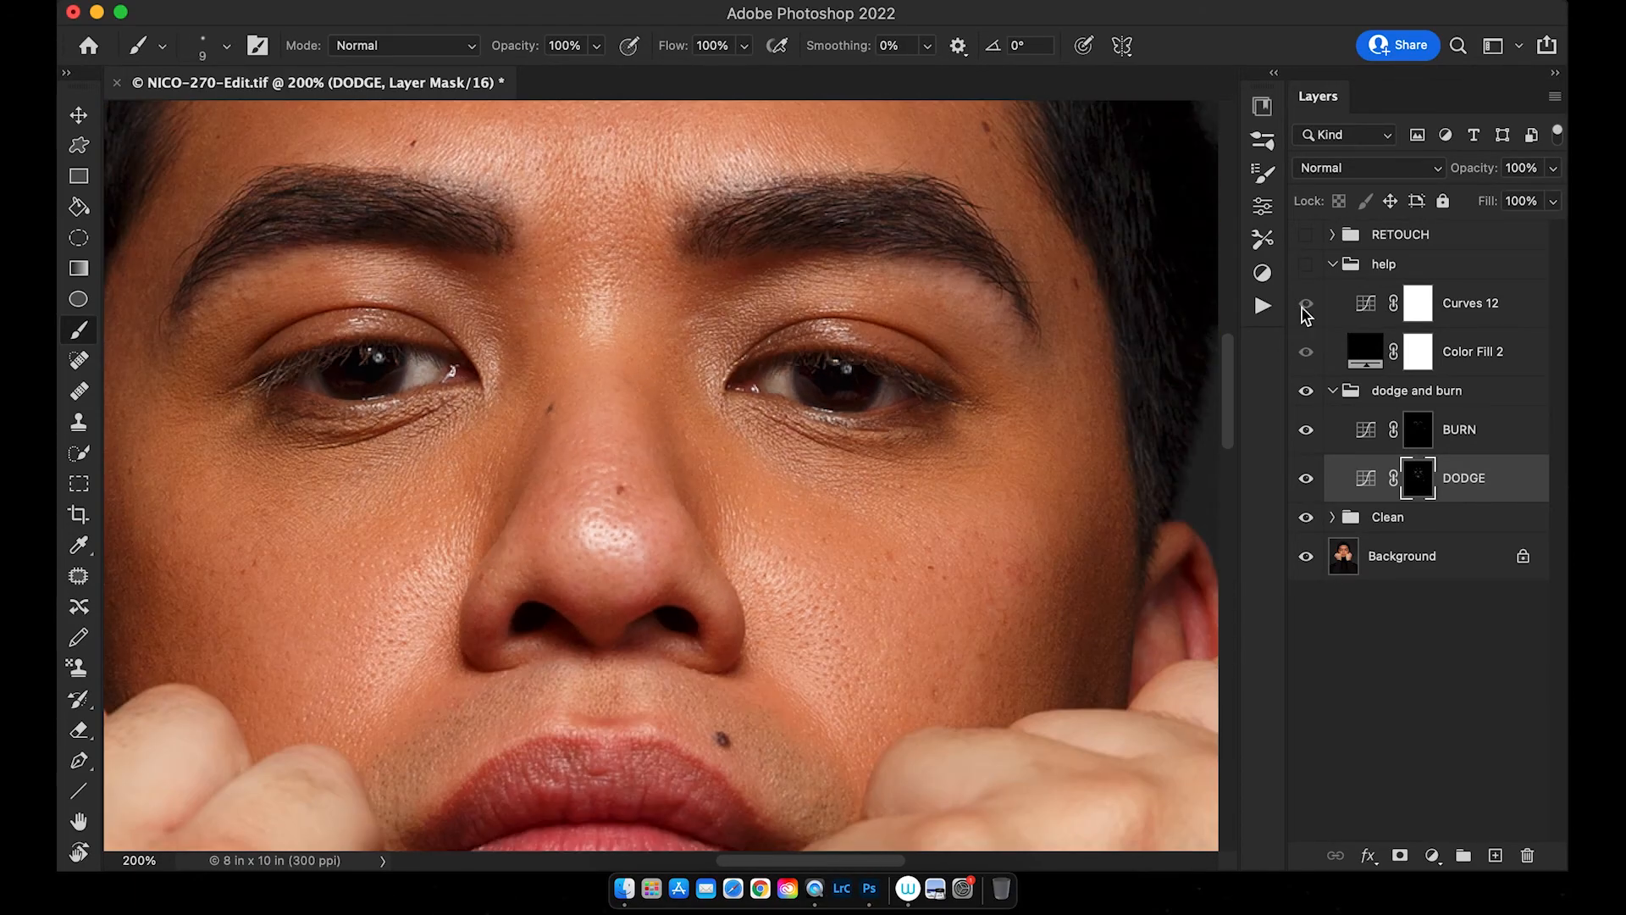
drag(966, 492, 1159, 464)
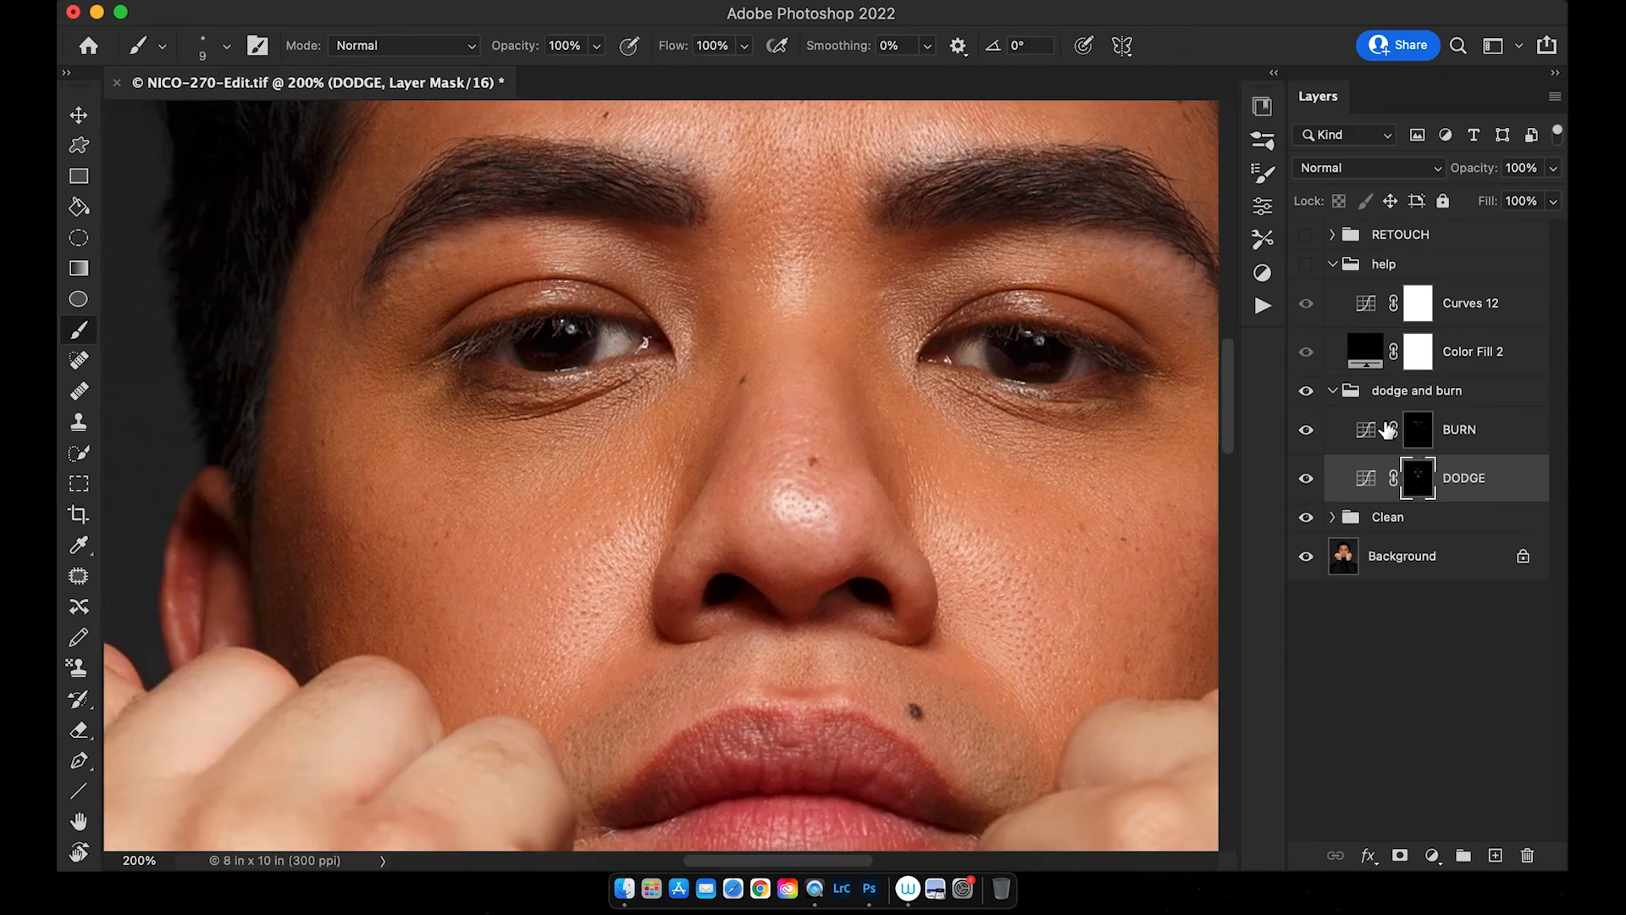
click(1306, 480)
click(1306, 480)
key(super+plus)
key(super+plus)
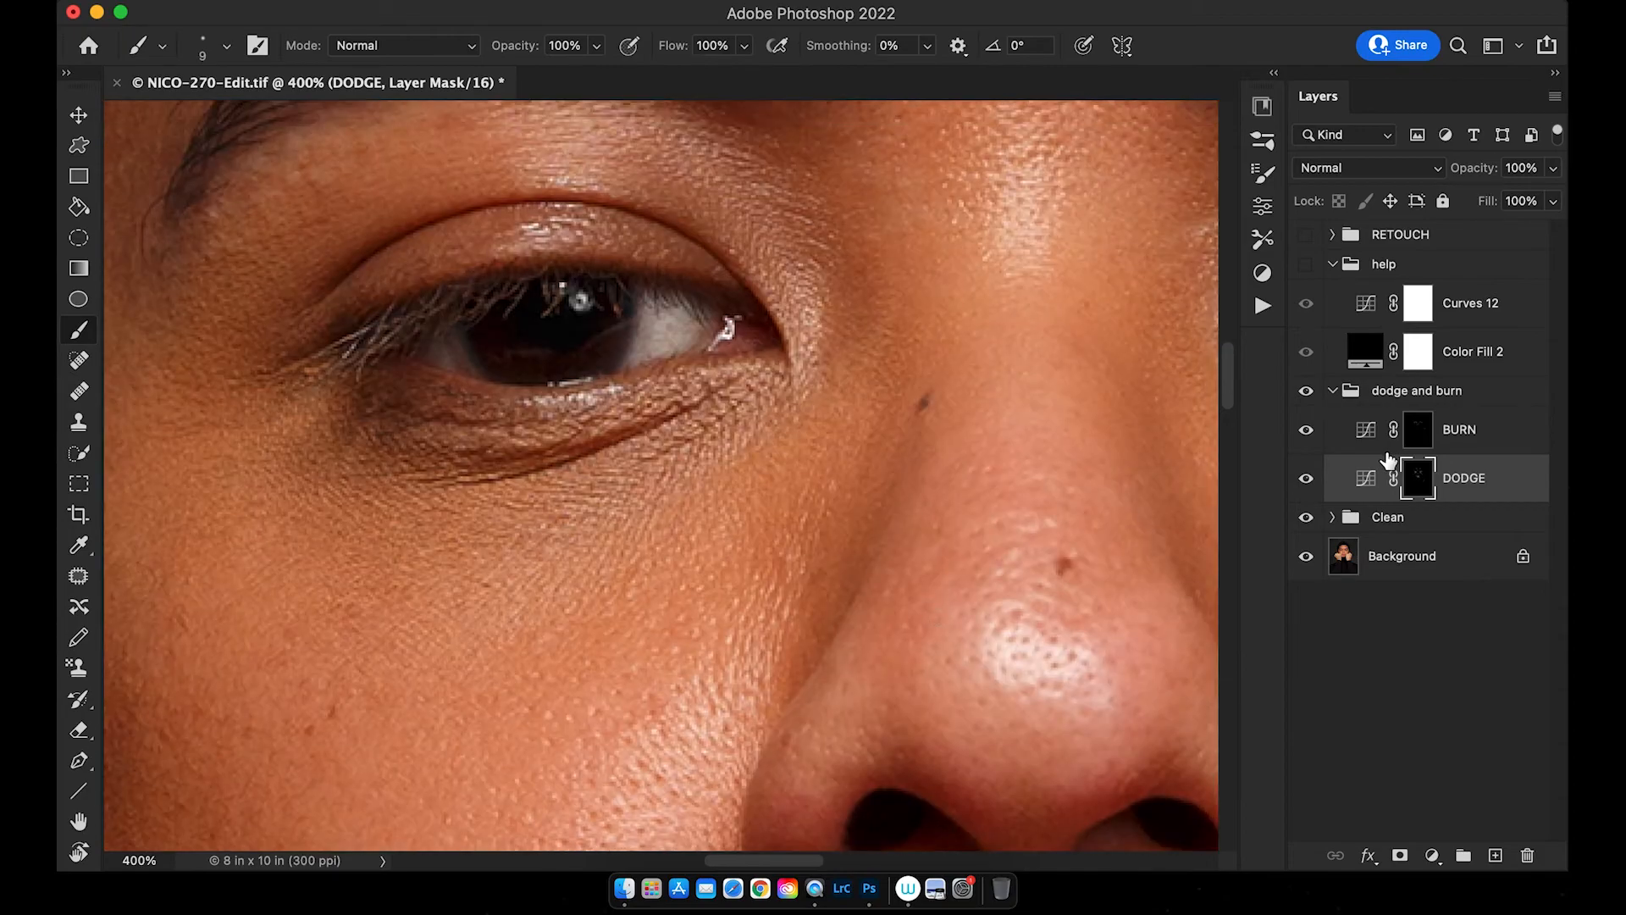
click(1307, 479)
click(1307, 480)
key(super+minus)
key(super+minus)
key(super+minus)
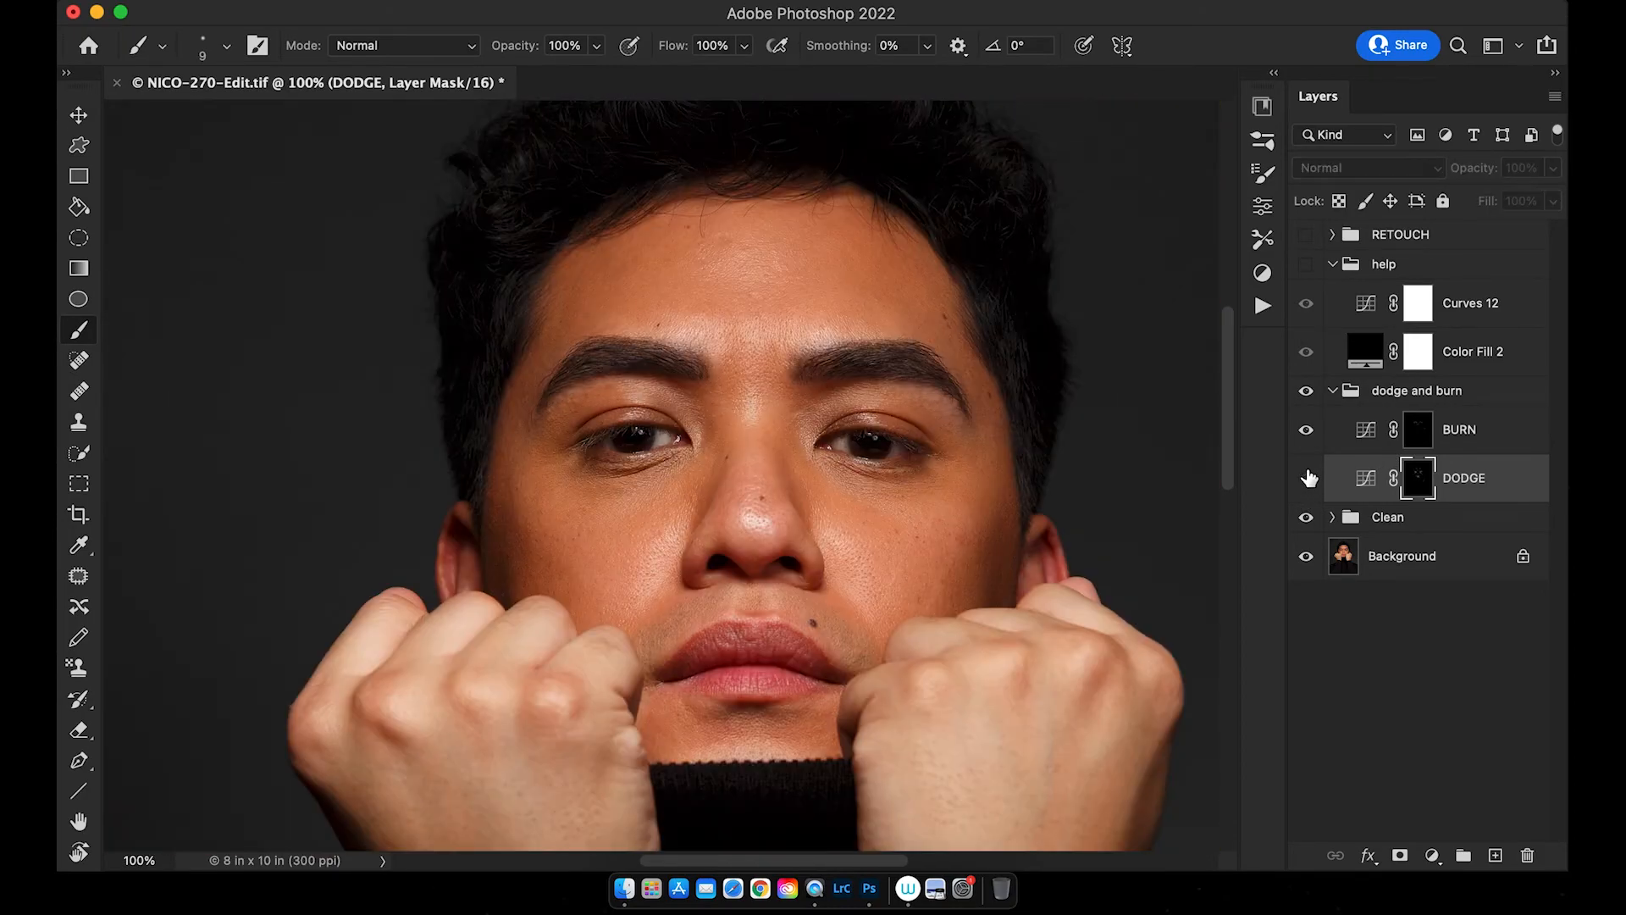
scroll(1064, 506, right, 3)
scroll(1064, 506, down, 1)
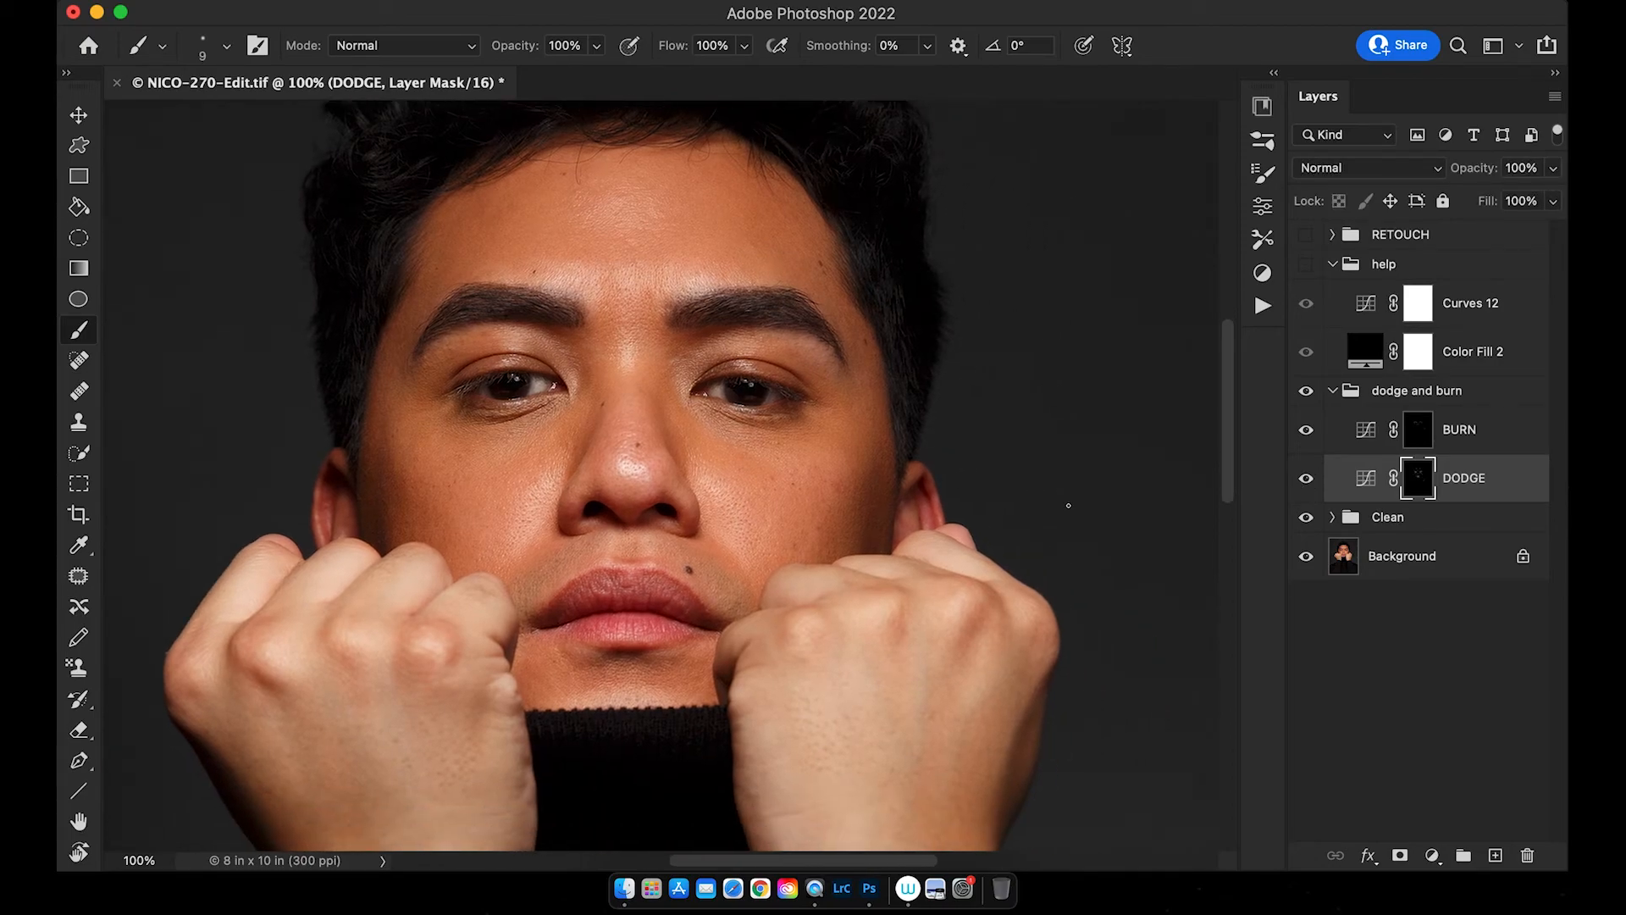
key(super+plus)
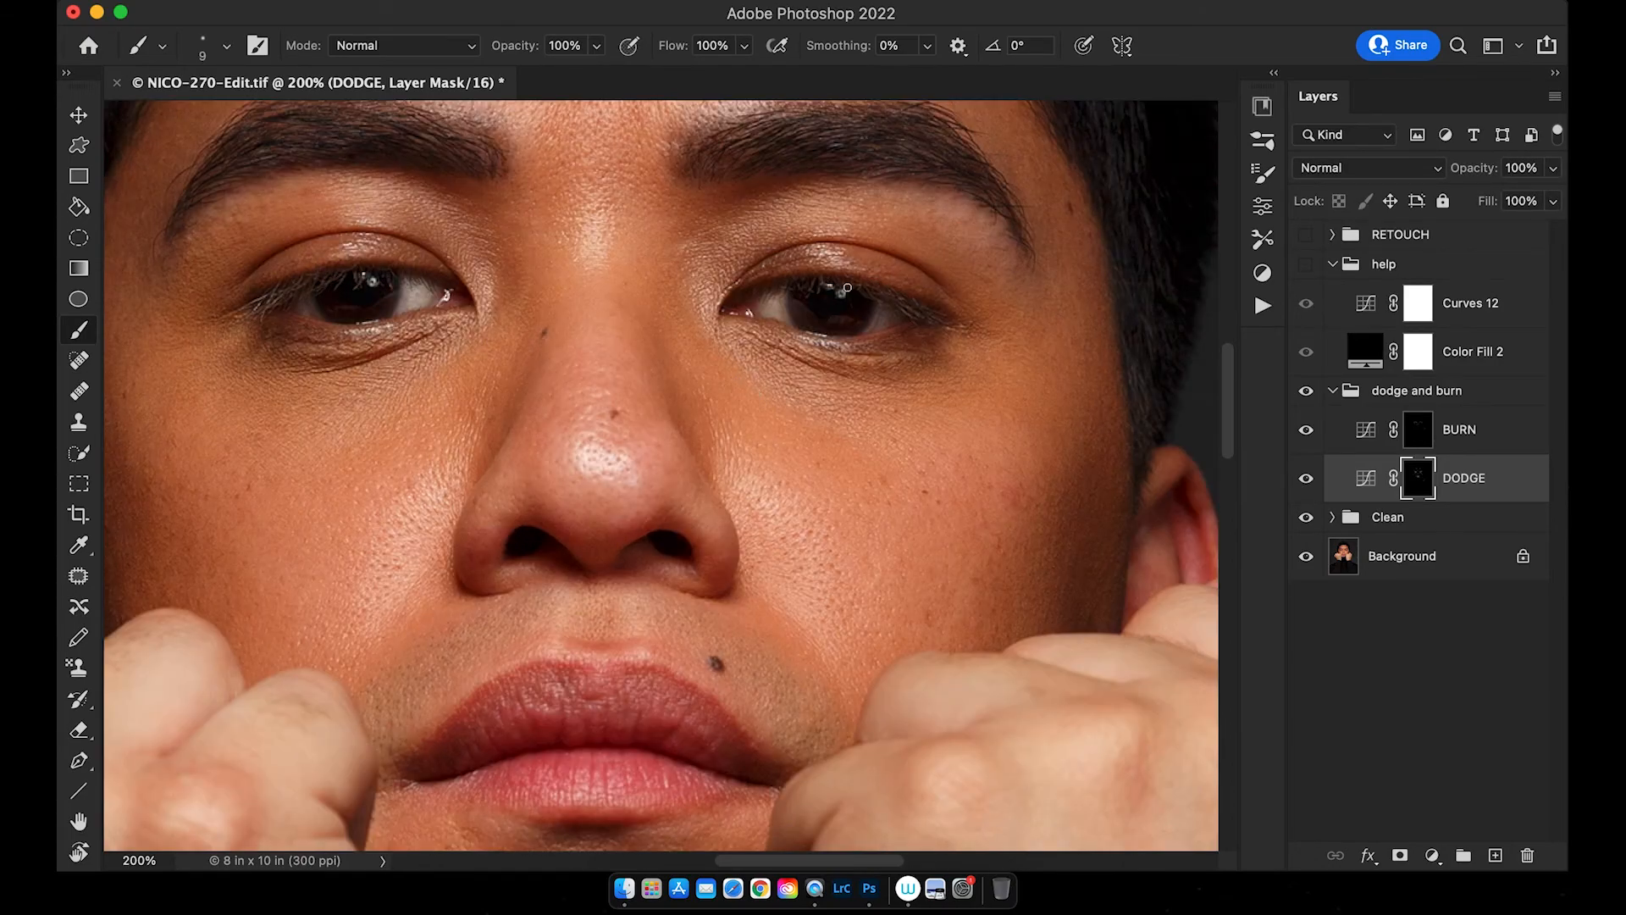
key(super+minus)
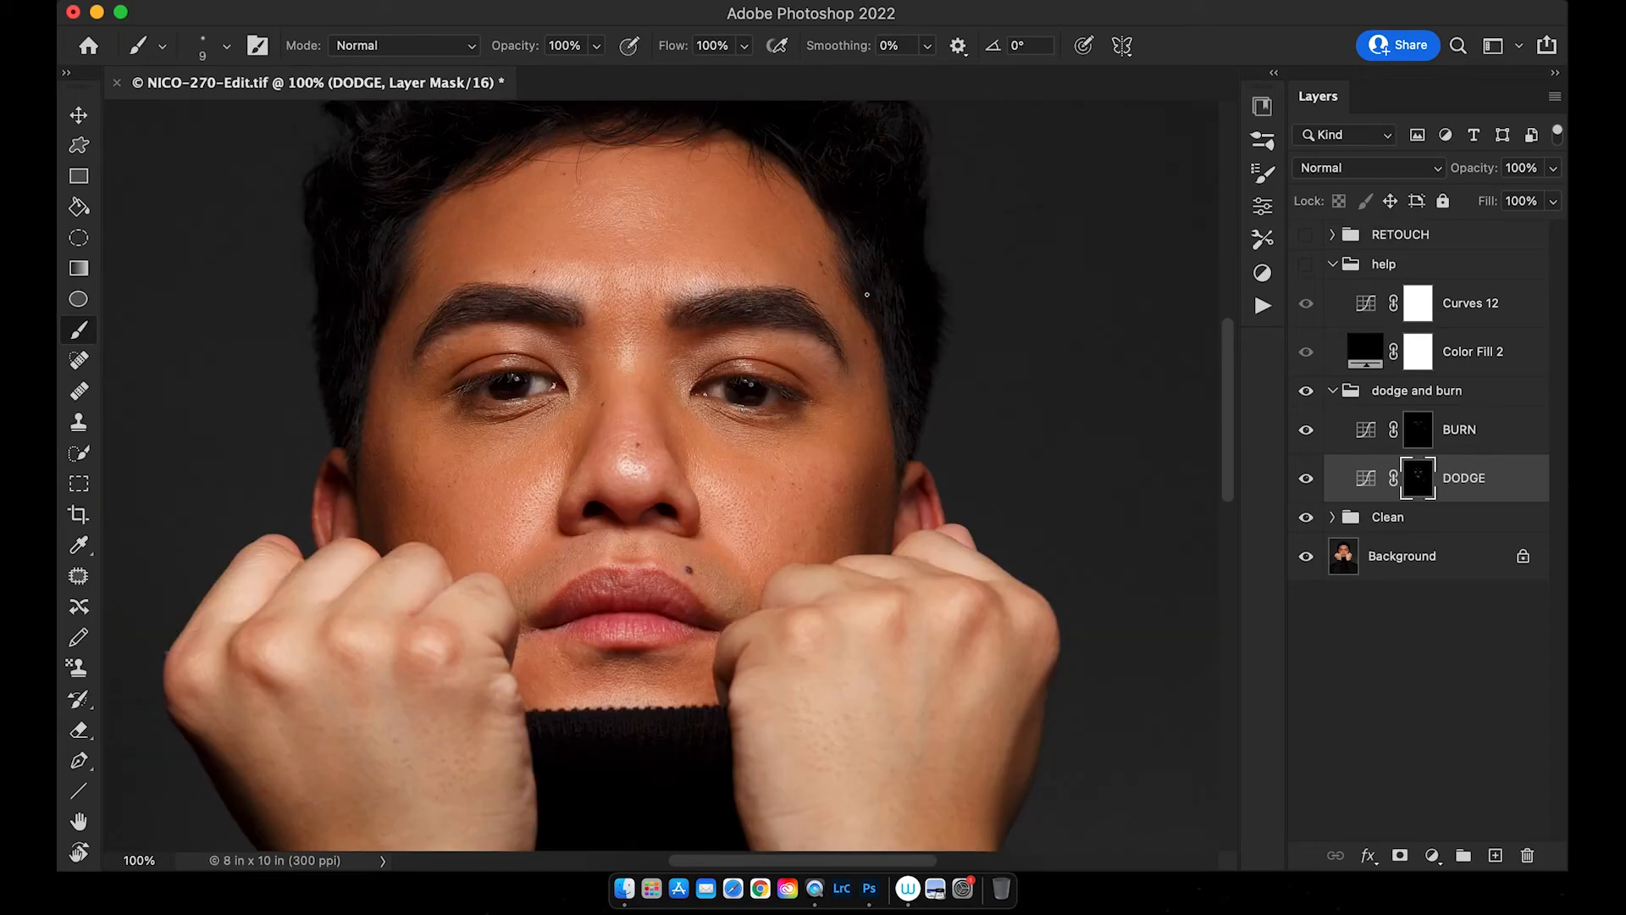
key(super+minus)
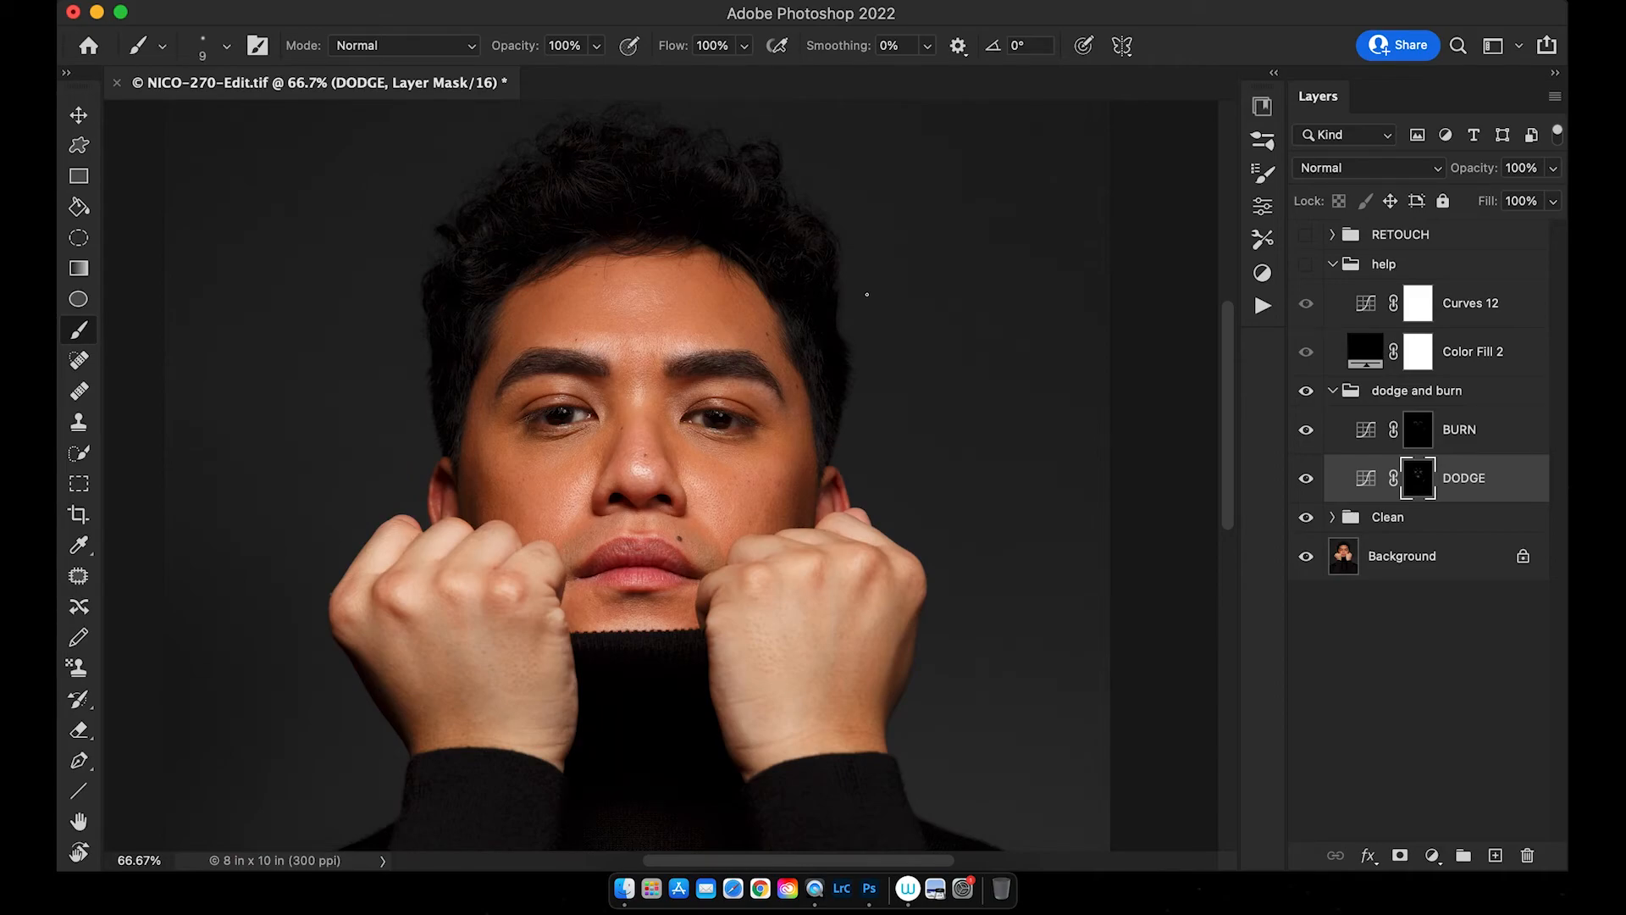
- Hide the collapsed dodge and burn group and move it to the top of the layer stack, with the collapsed help group directly below
click(1333, 391)
click(1308, 391)
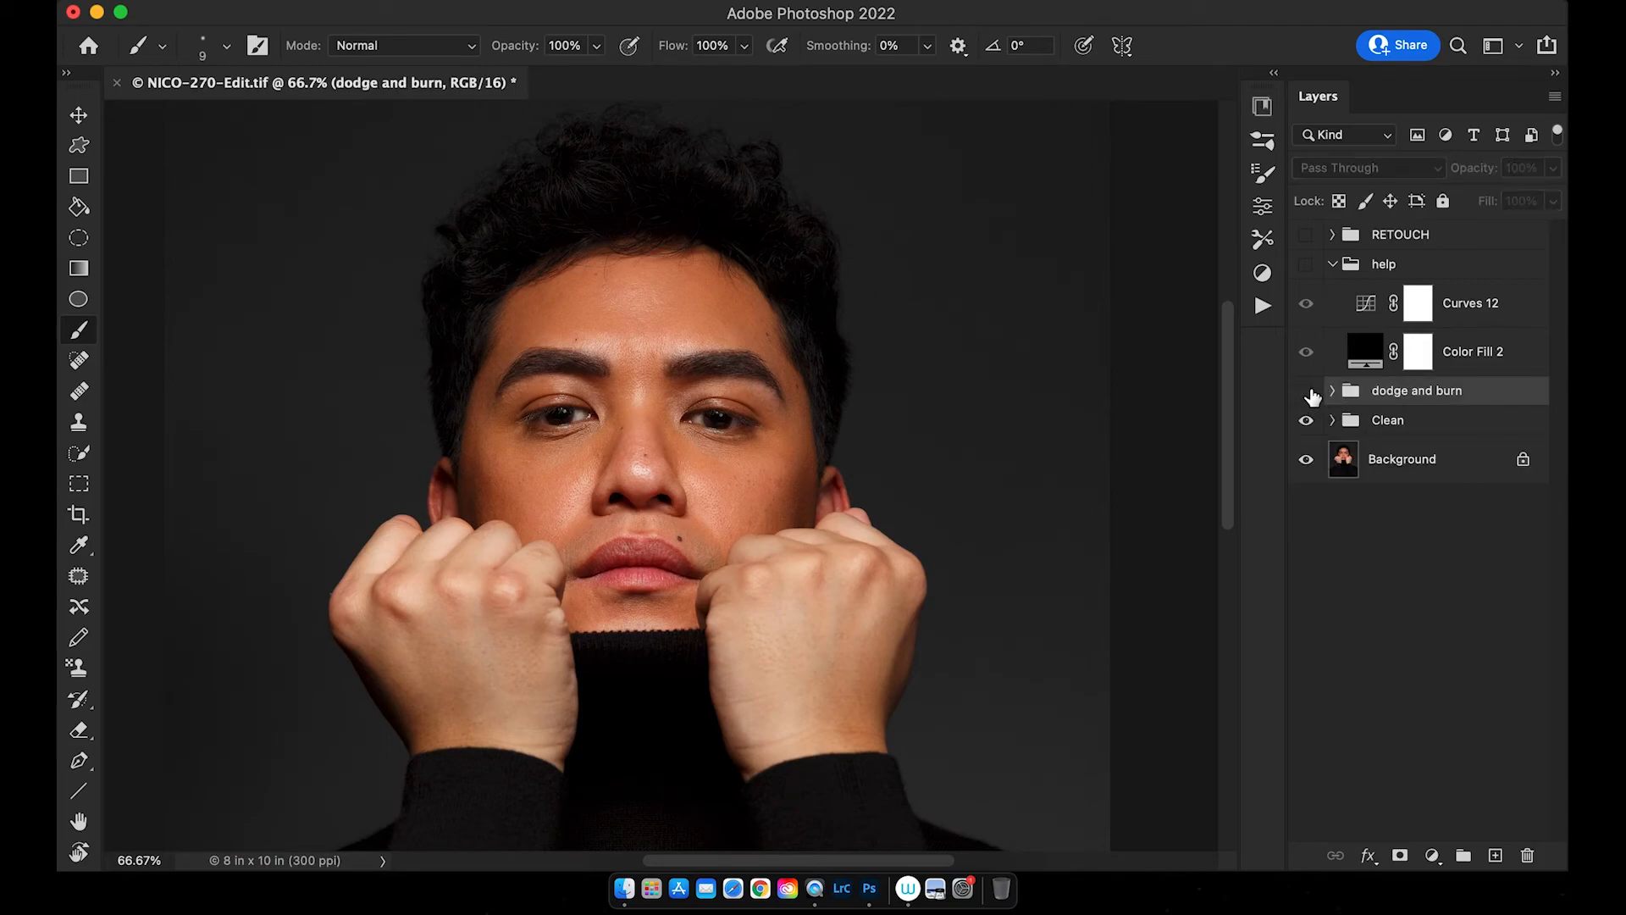
mouse_move(1495, 387)
mouse_down()
mouse_move(1486, 199)
mouse_move(1474, 230)
mouse_up()
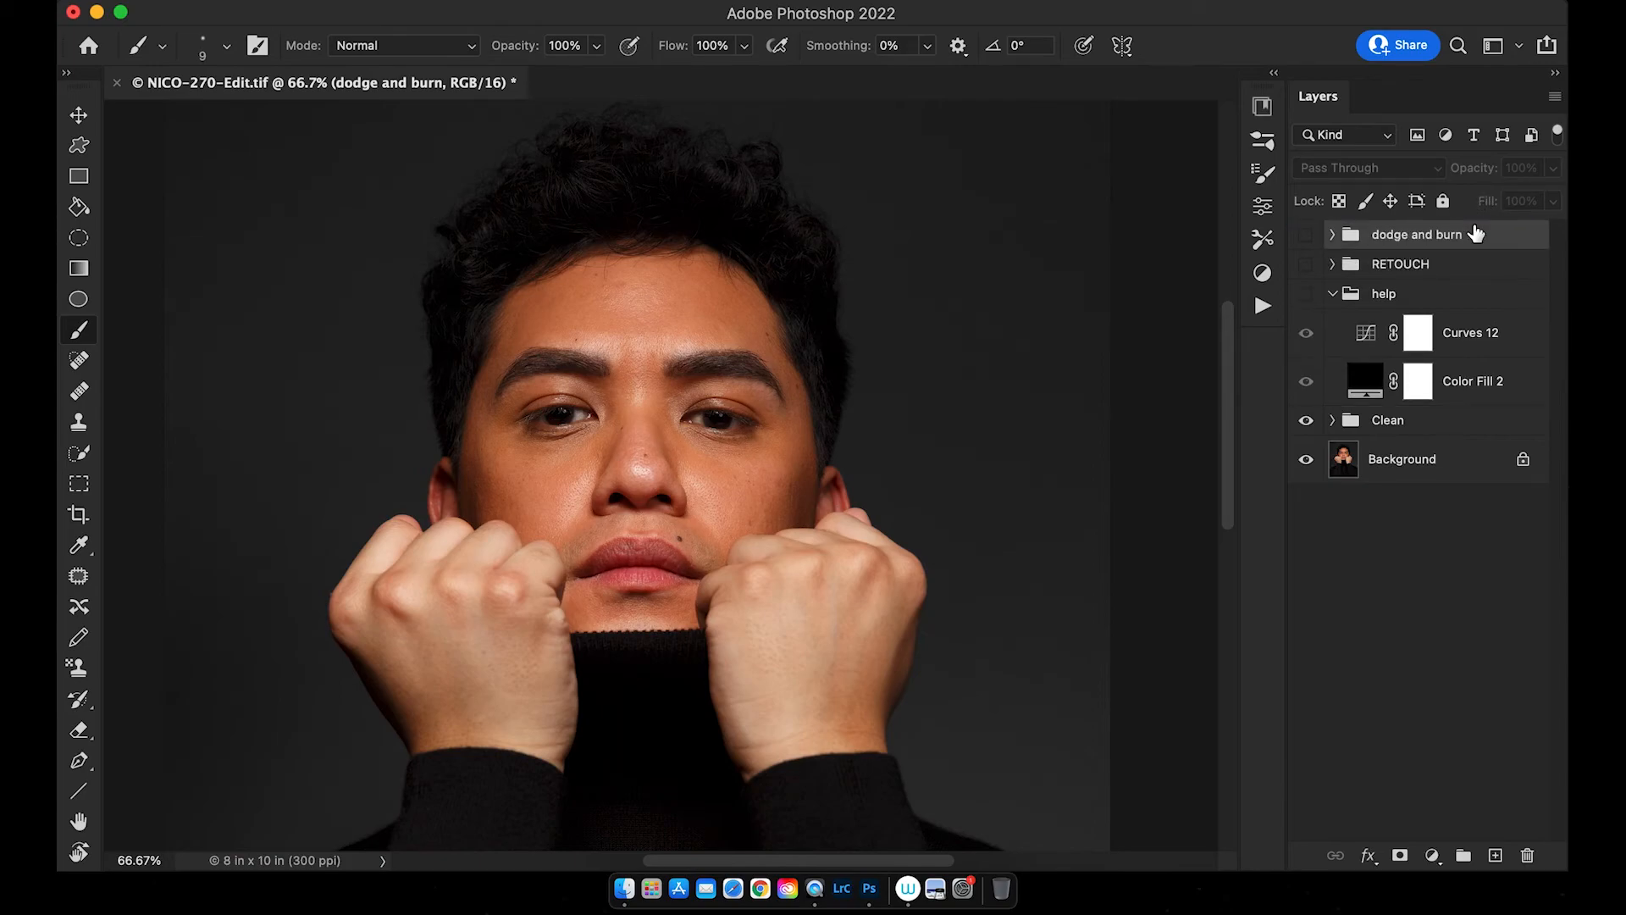
click(1332, 293)
mouse_move(1450, 298)
mouse_down()
mouse_move(1481, 302)
mouse_move(1466, 239)
mouse_move(1472, 255)
mouse_up()
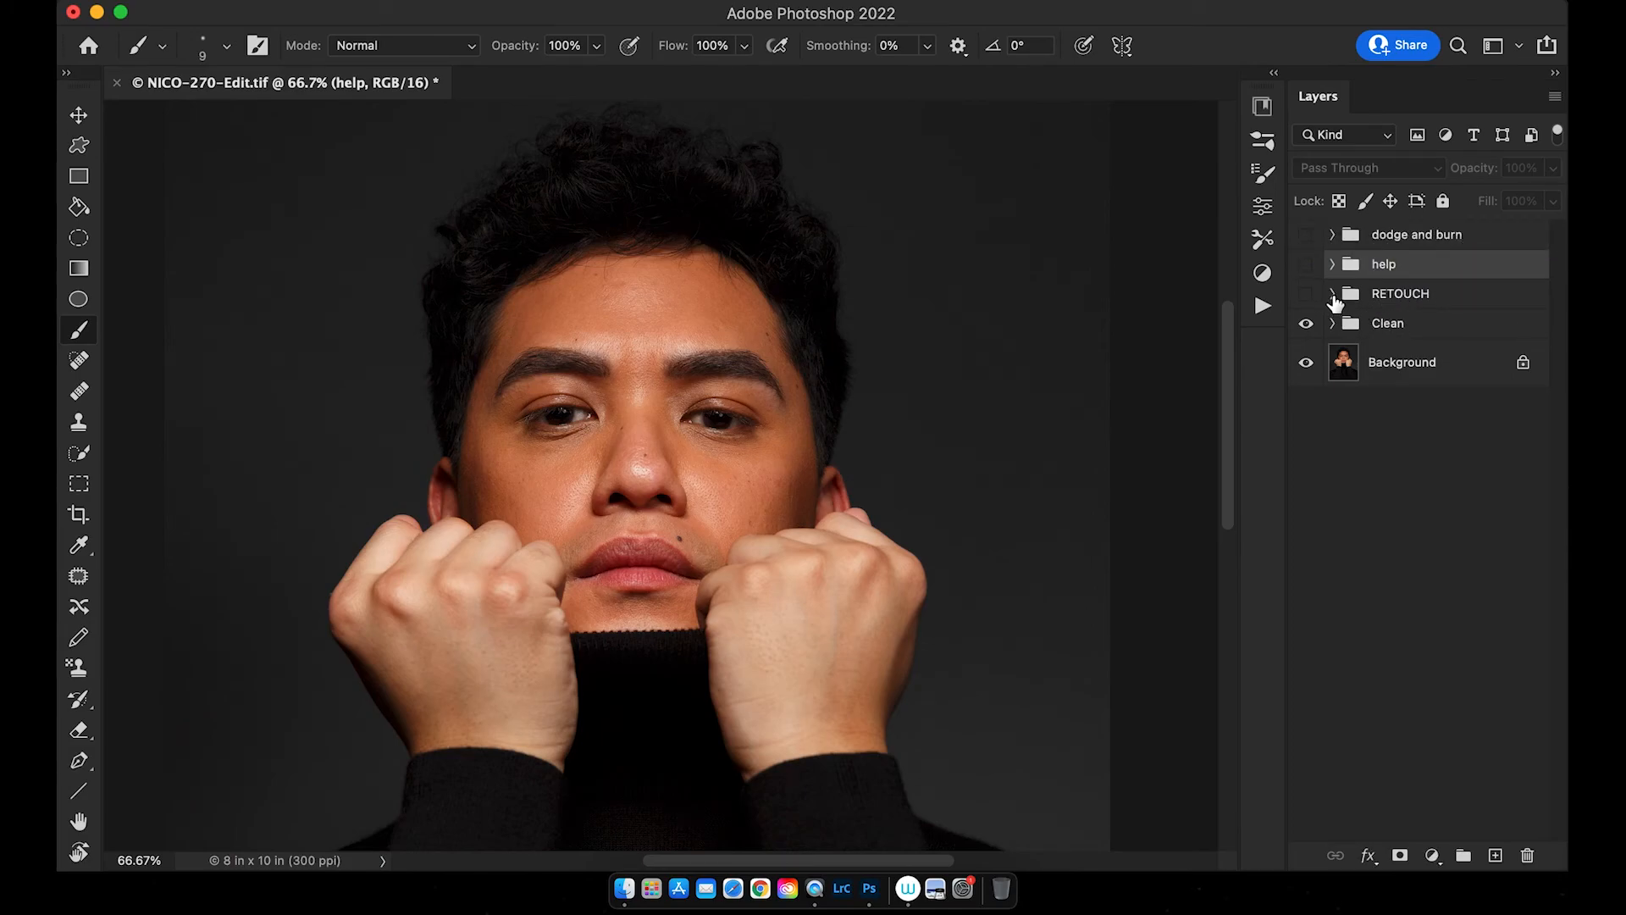
- Show the RETOUCH group and compare the portrait with and without it
key(super+0)
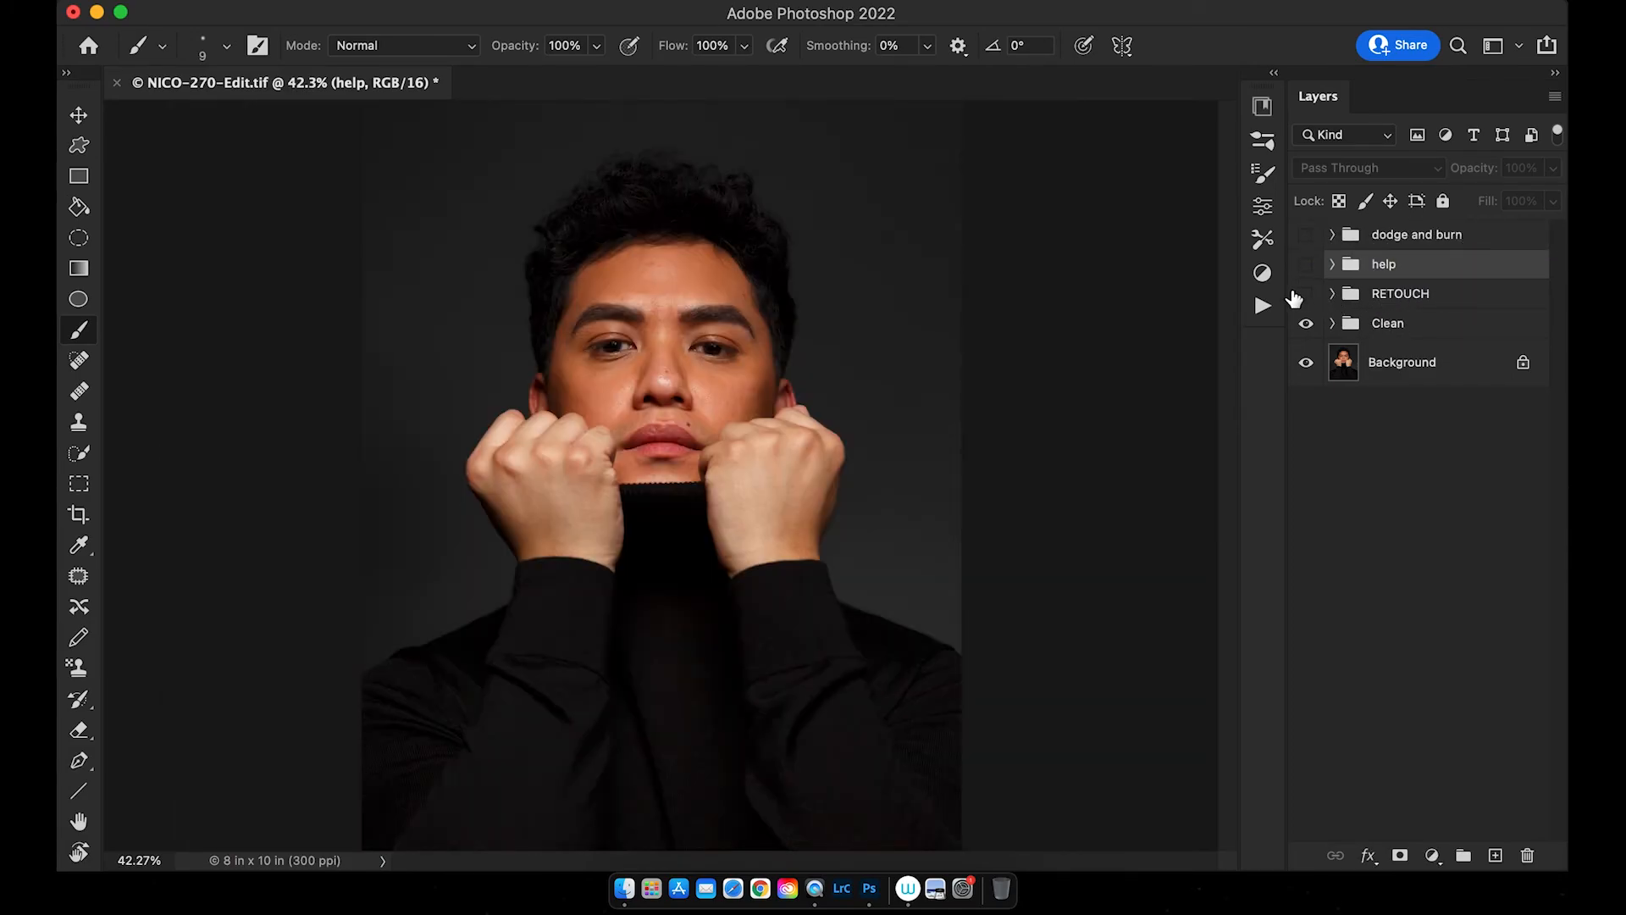
click(1306, 294)
click(1306, 295)
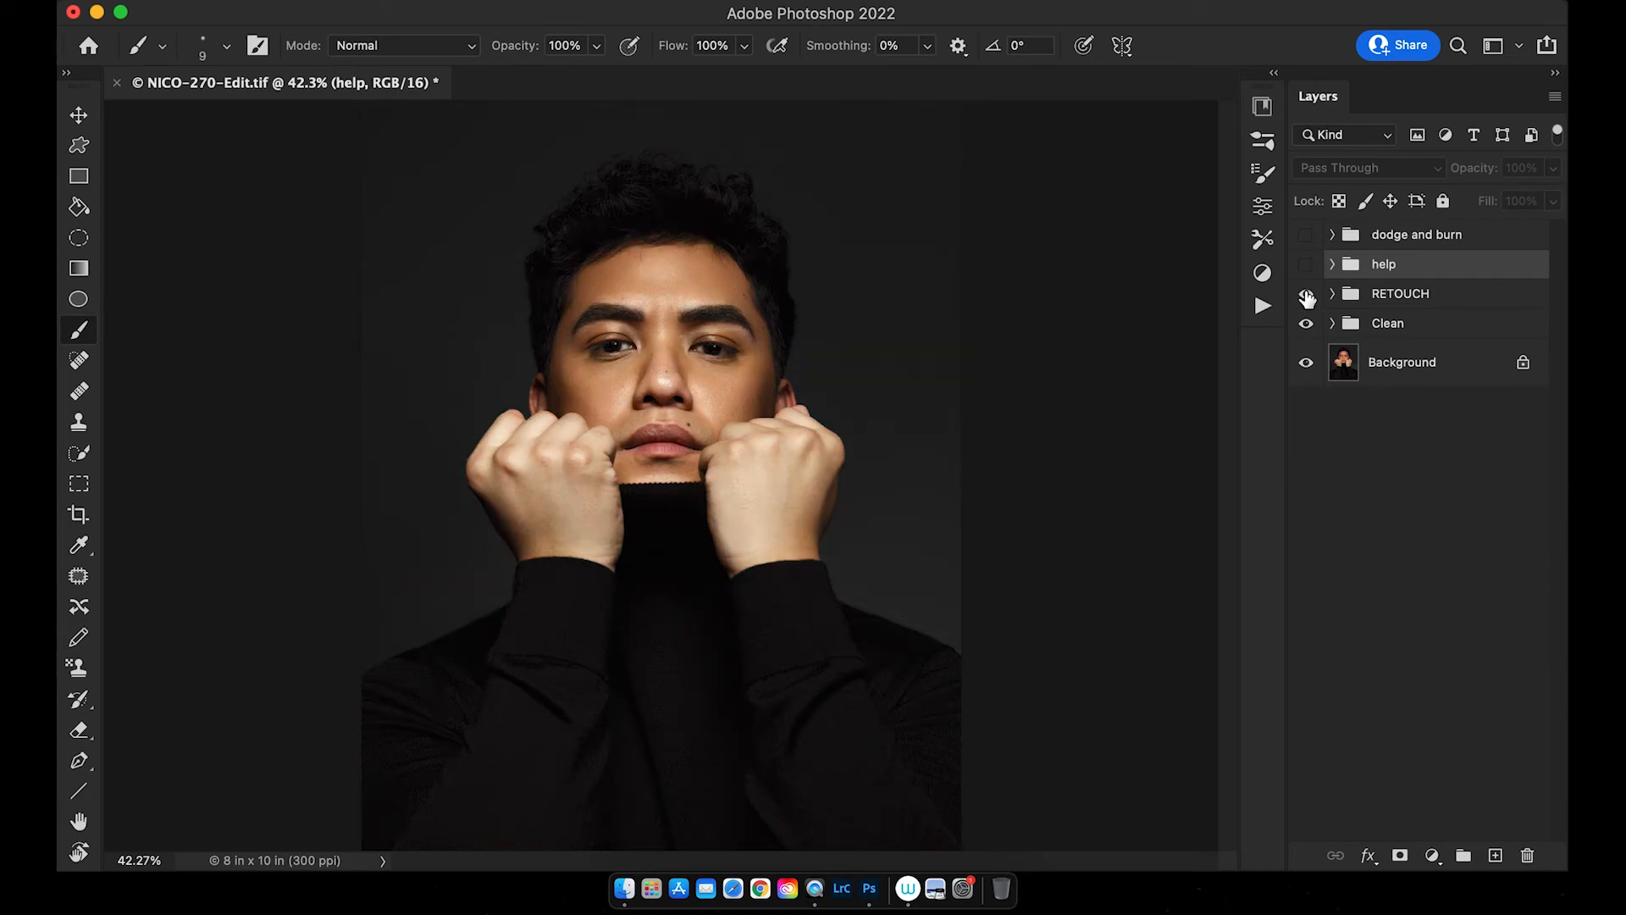
key(super+equal)
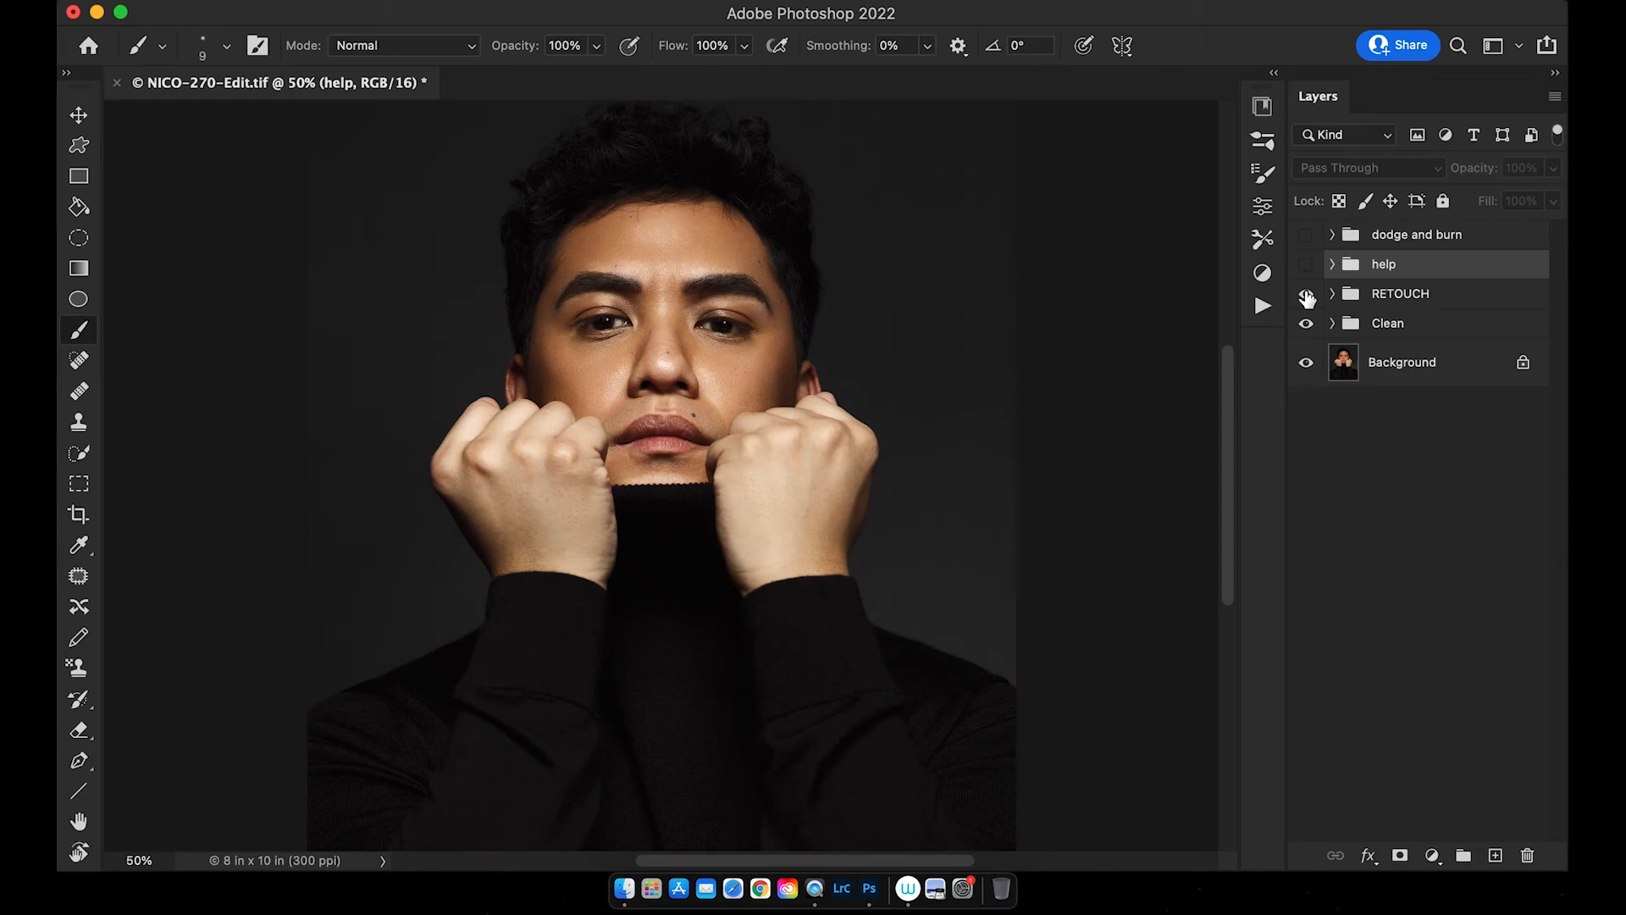
click(1306, 295)
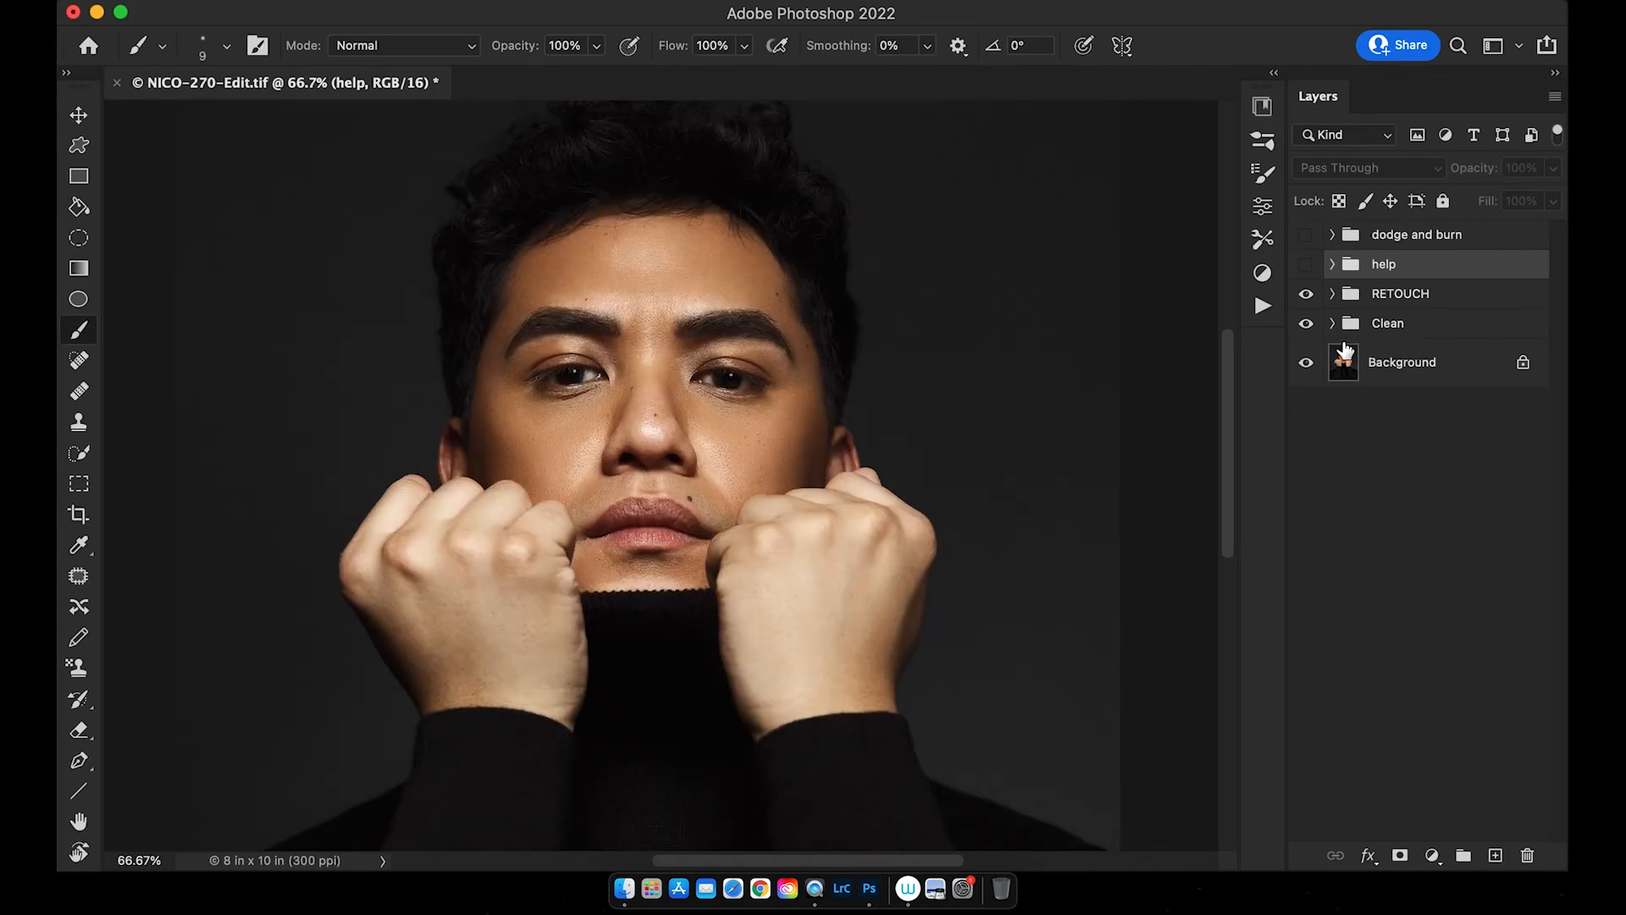
- Expand the RETOUCH group with its Dodge & Burn and Frequency Separation subgroups to examine their layers
click(1332, 293)
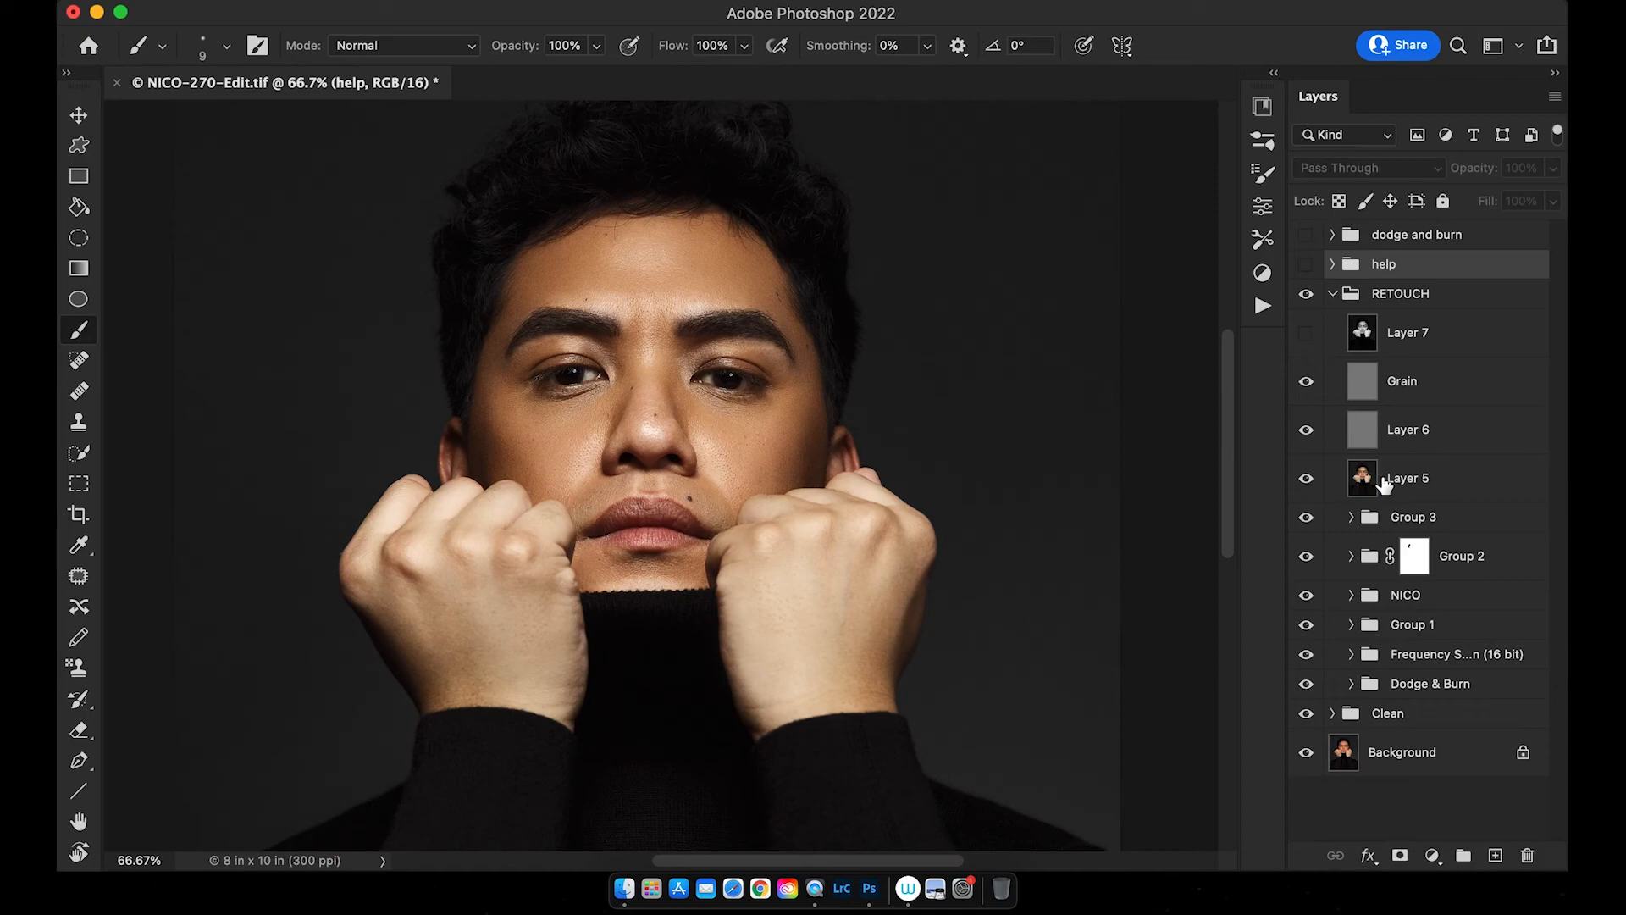
click(1352, 684)
click(1350, 654)
scroll(1437, 616, down, 3)
scroll(1438, 615, down, 4)
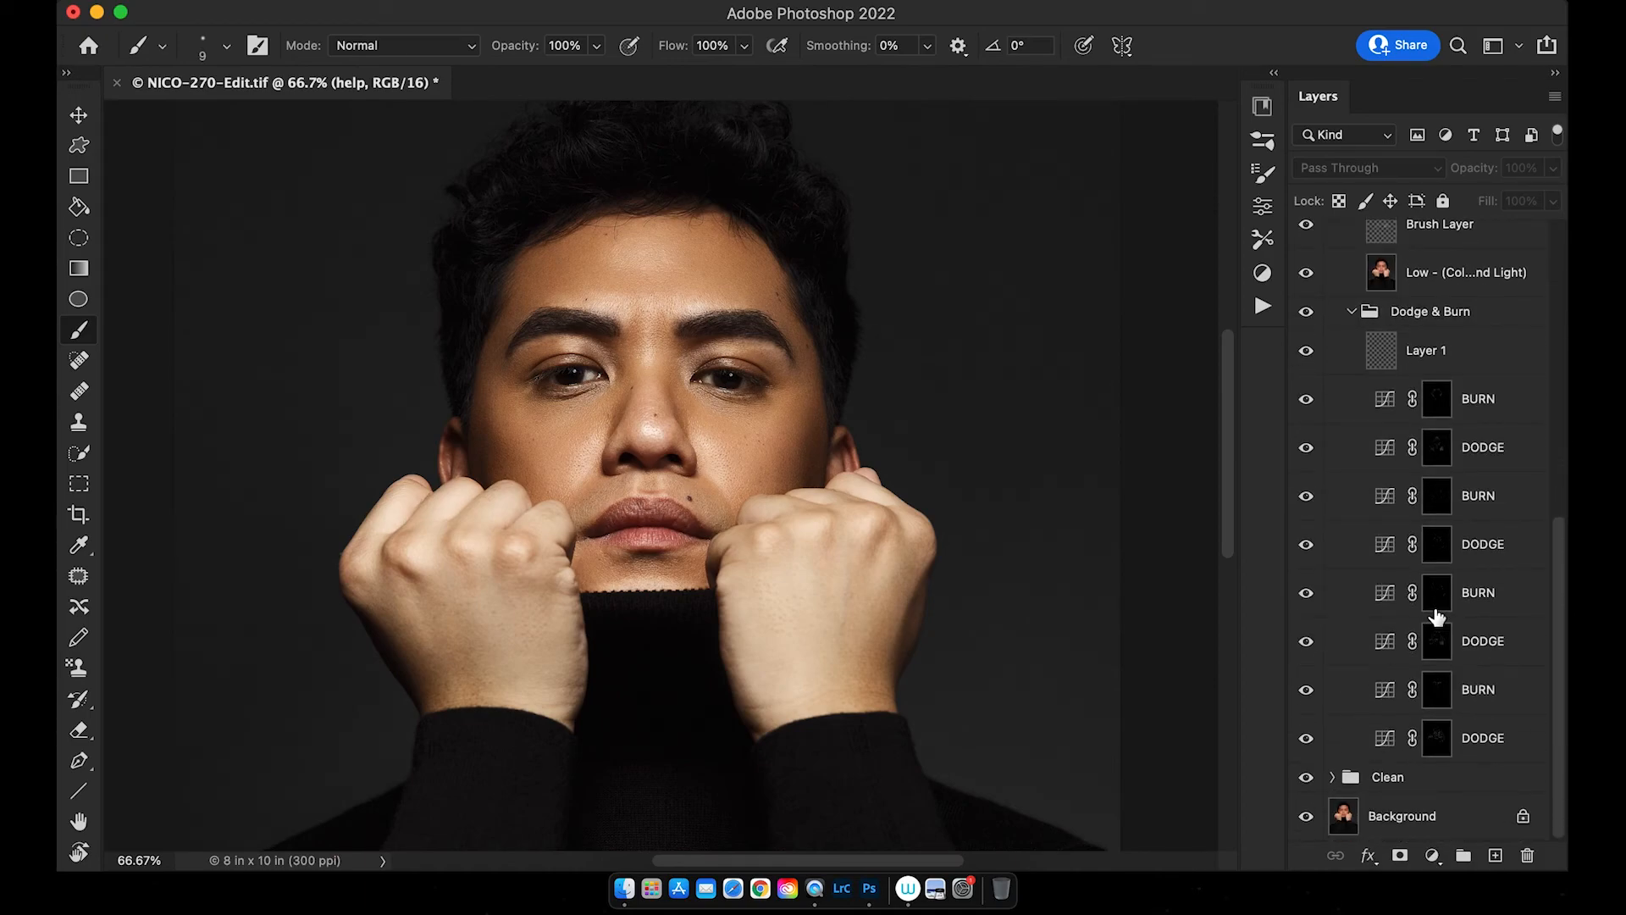
- Expand Group 1, the adjustment group above it and Group 3 inside RETOUCH to examine their layers, collapsing Group 3 again
scroll(1438, 615, up, 5)
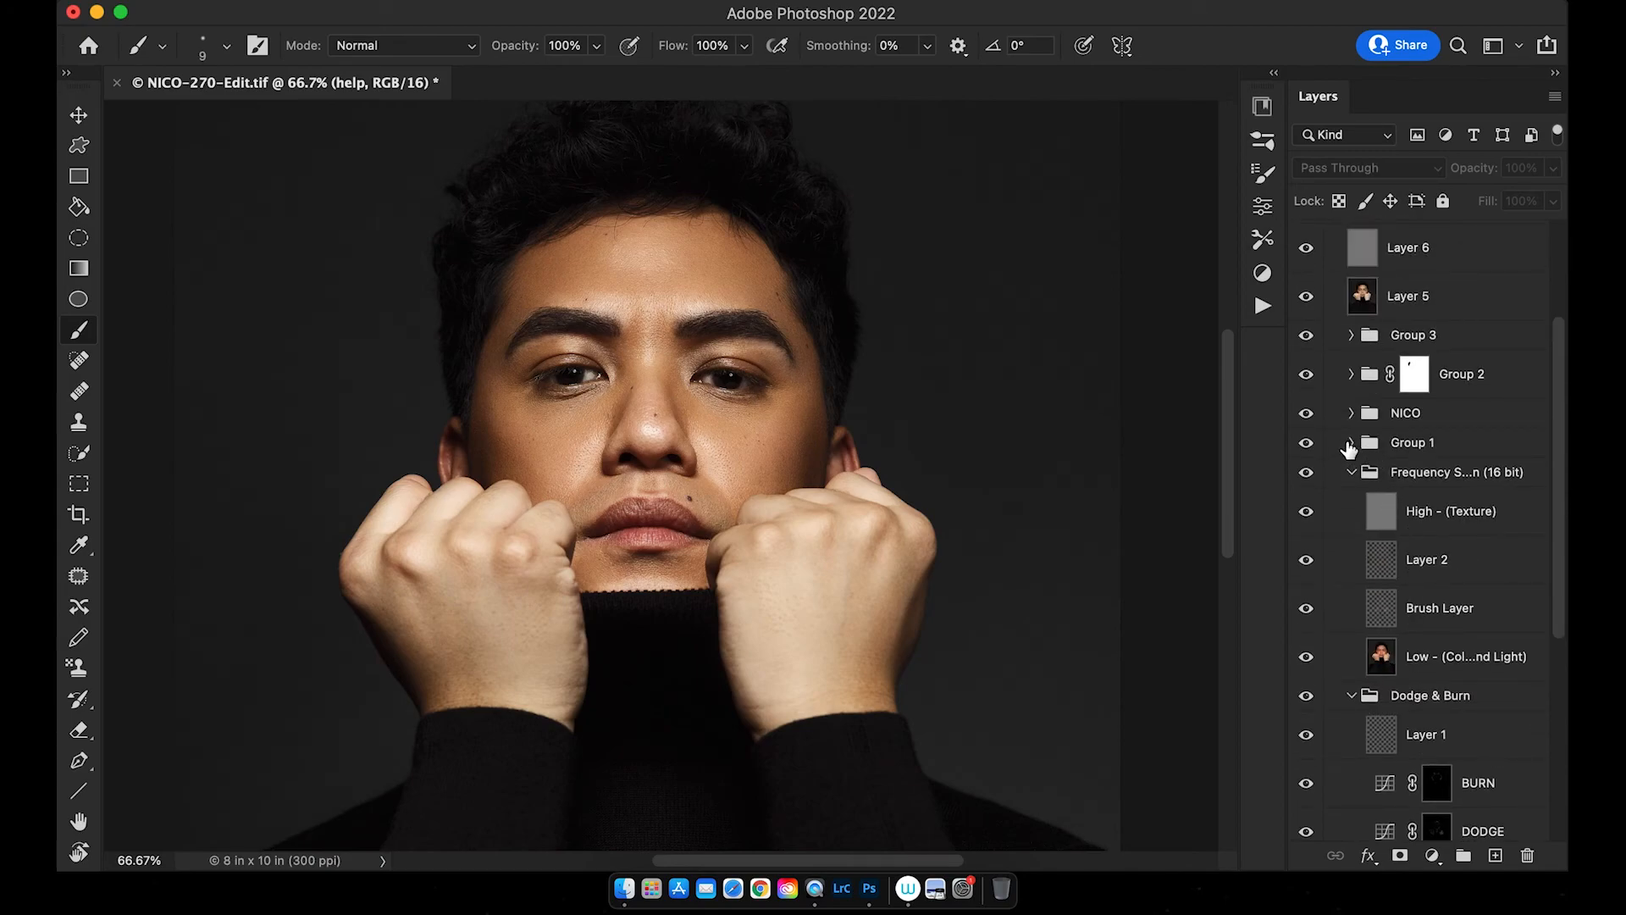
click(1349, 443)
click(1351, 413)
scroll(1398, 514, down, 1)
scroll(1397, 514, up, 2)
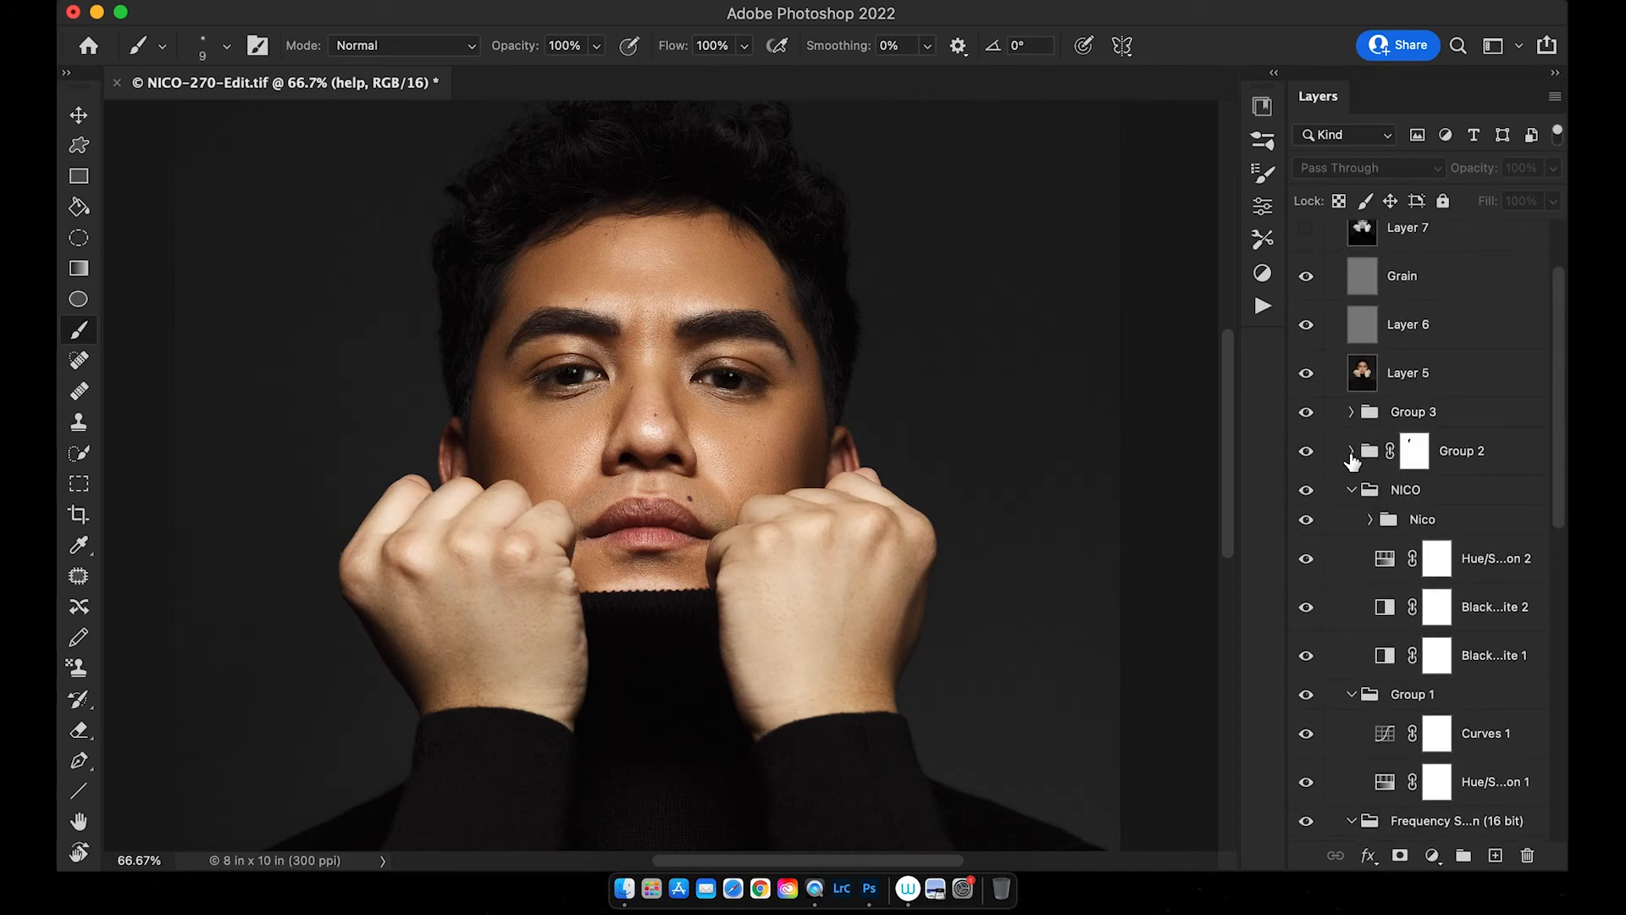
click(1350, 413)
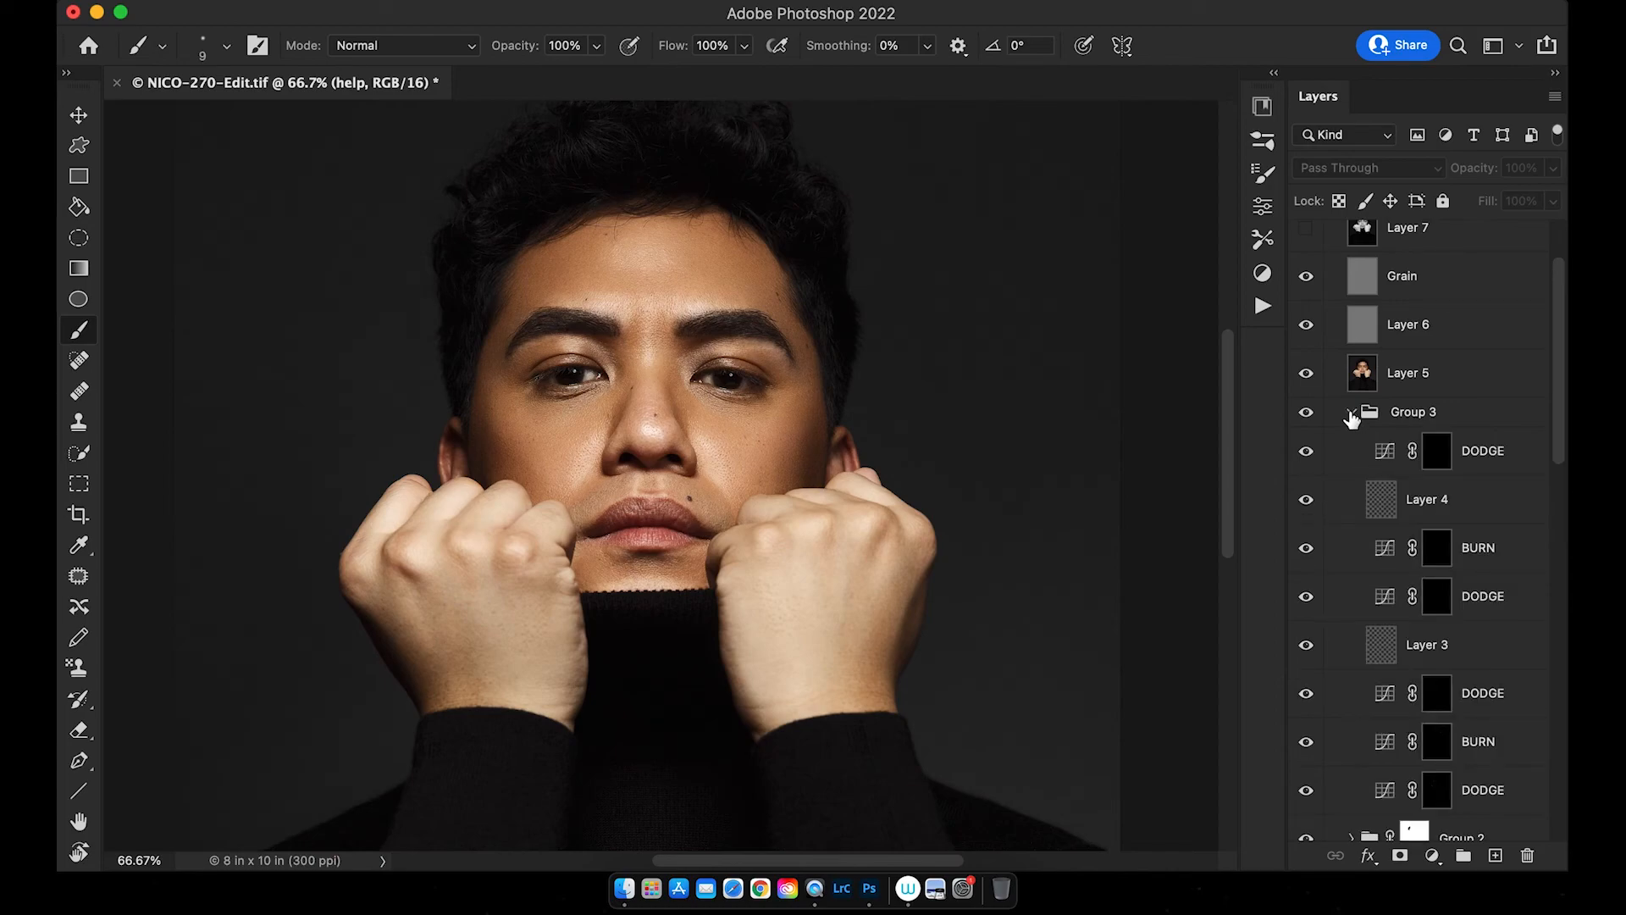
scroll(1366, 553, down, 2)
scroll(1374, 546, up, 3)
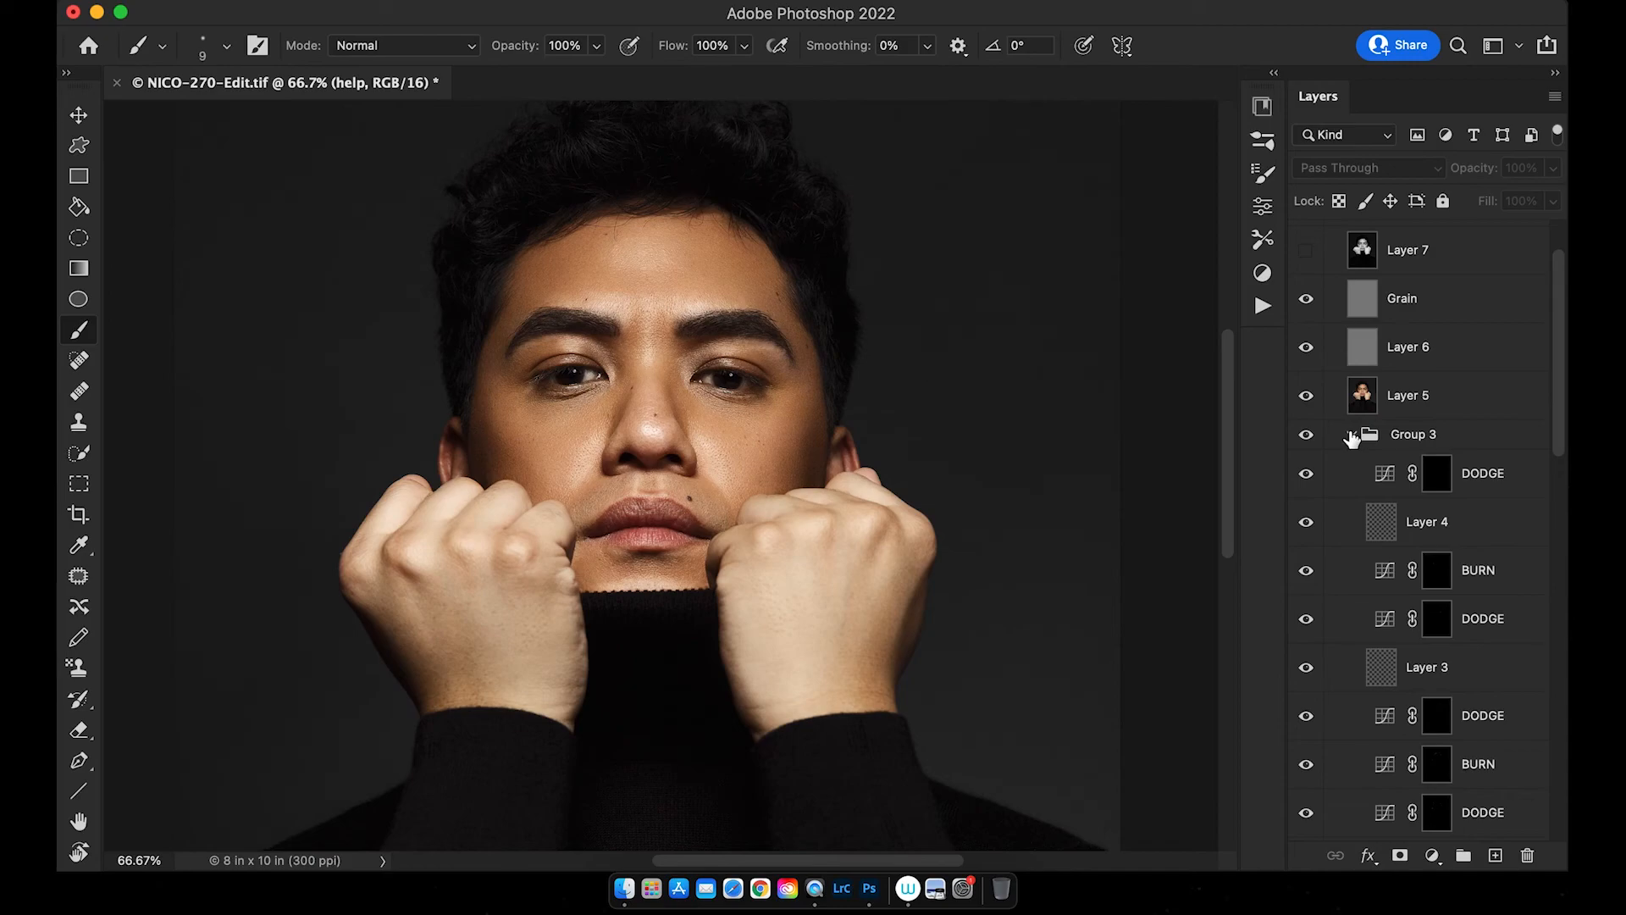
scroll(1337, 373, up, 3)
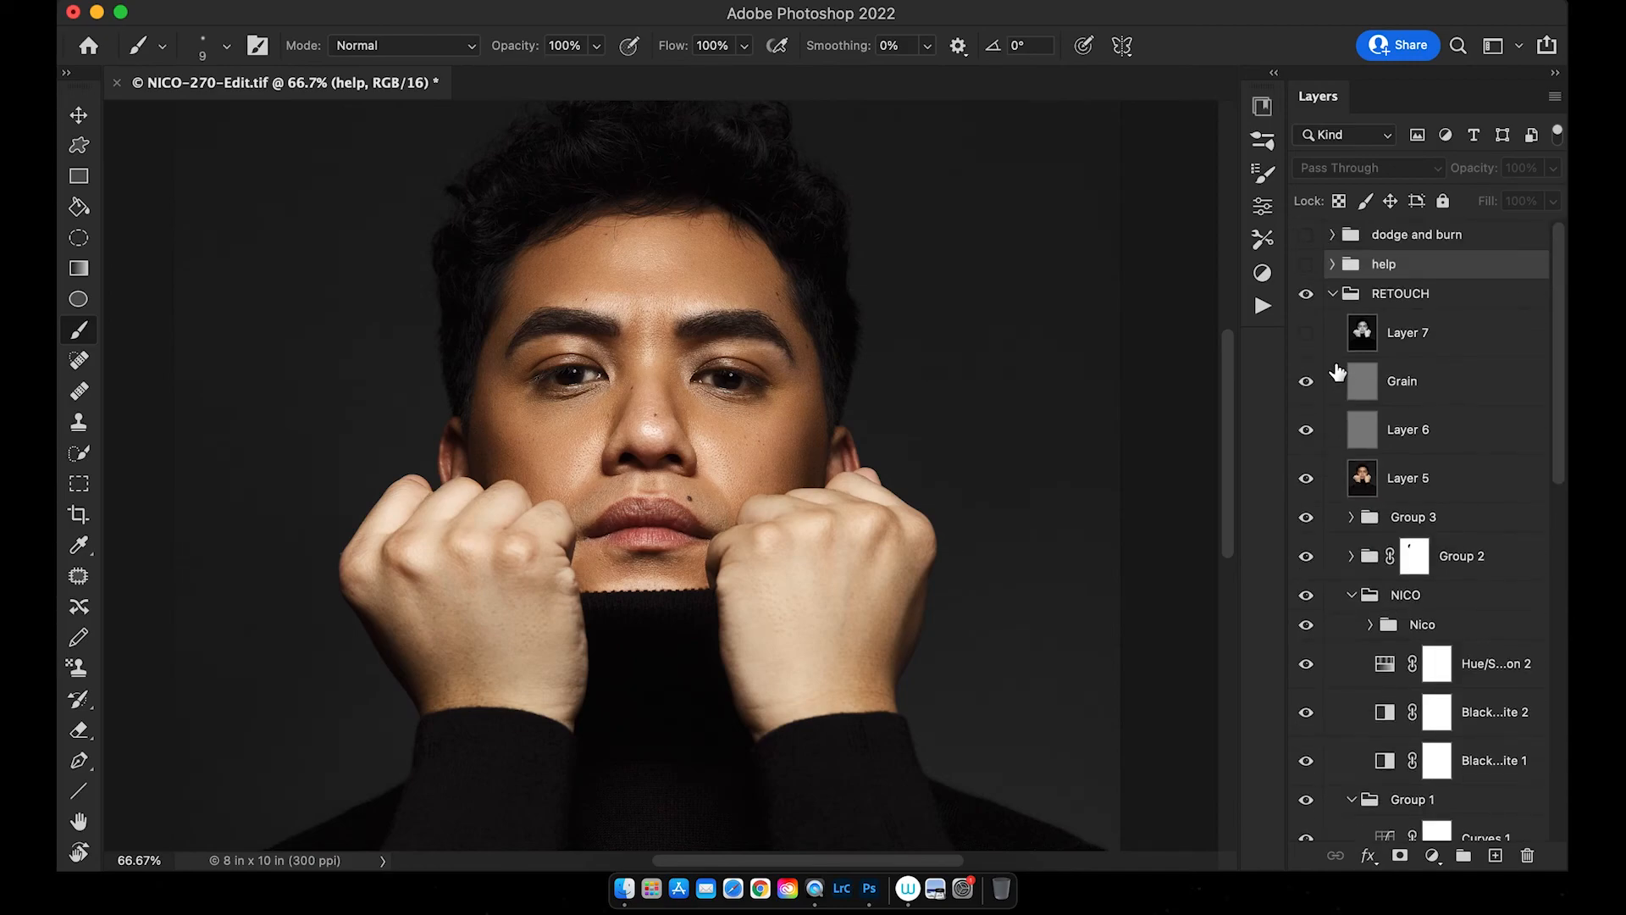
- Show the black-and-white version of the portrait on Layer 7 over the whole image, and hide it again
key(super+minus)
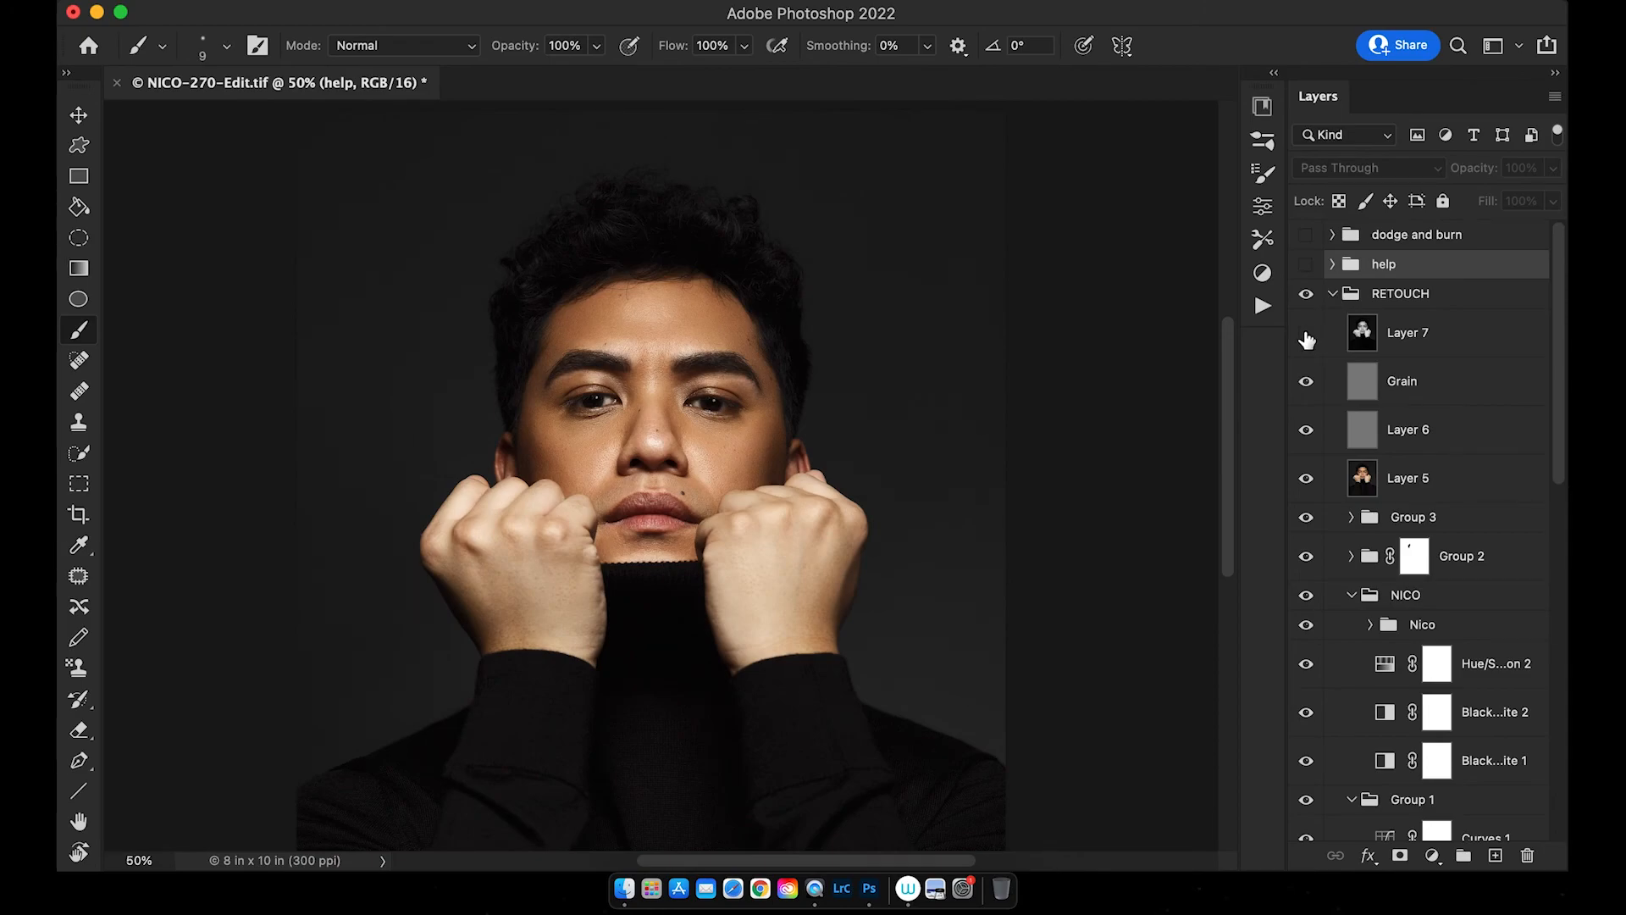
click(1306, 335)
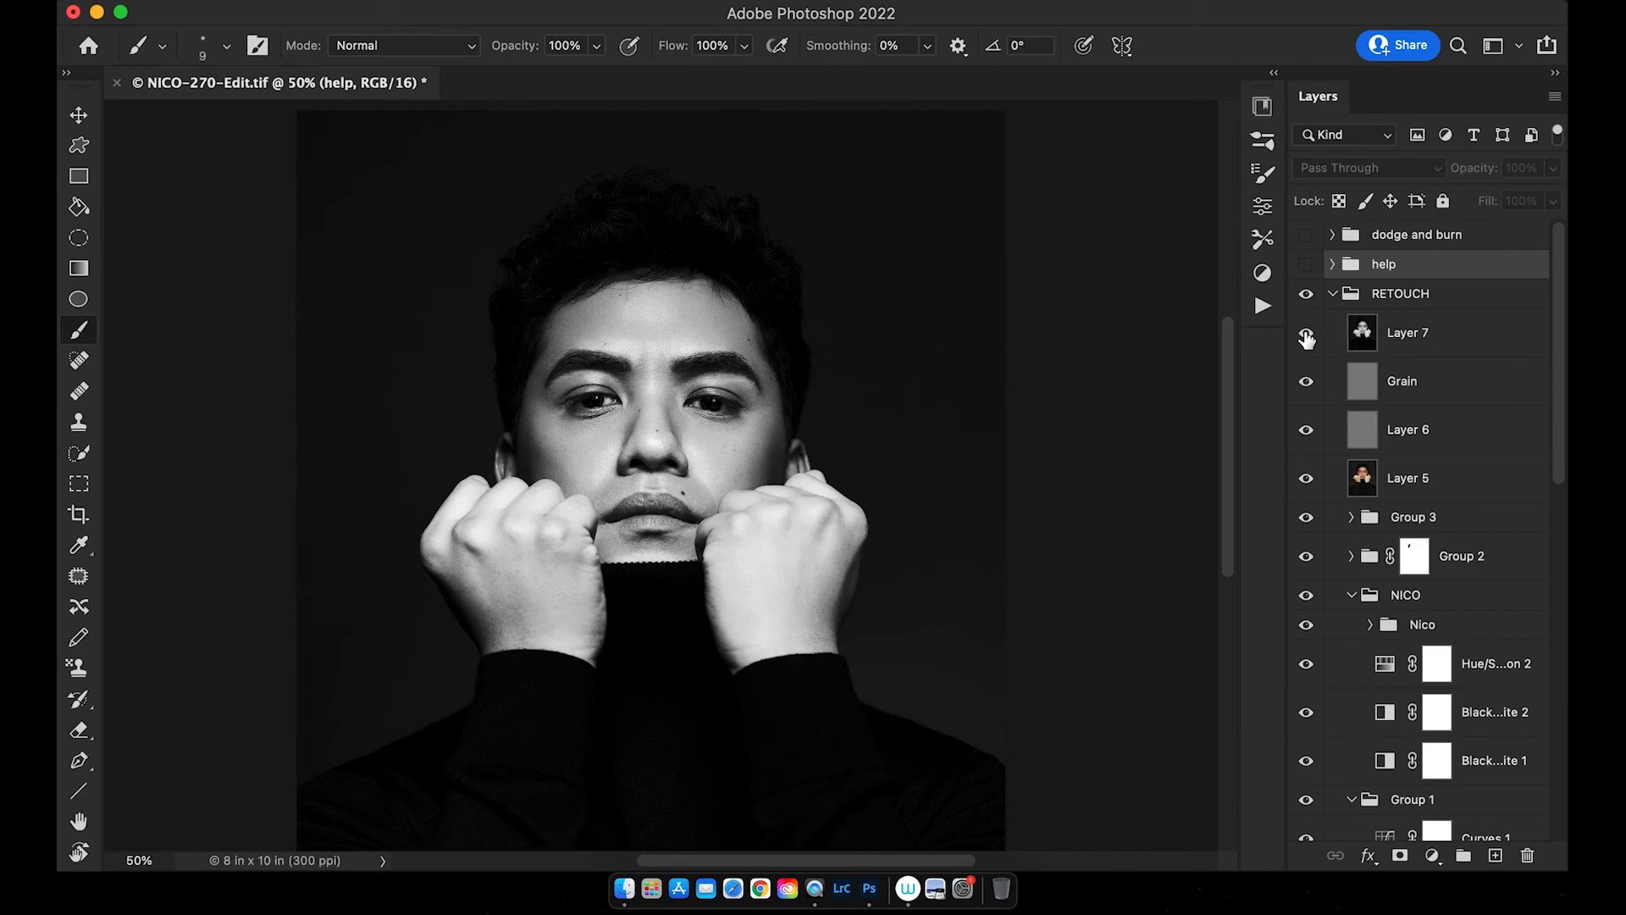
click(1306, 335)
- Compare the portrait with the RETOUCH group hidden and shown, both at 50% and close up on the face at 100%
click(1307, 296)
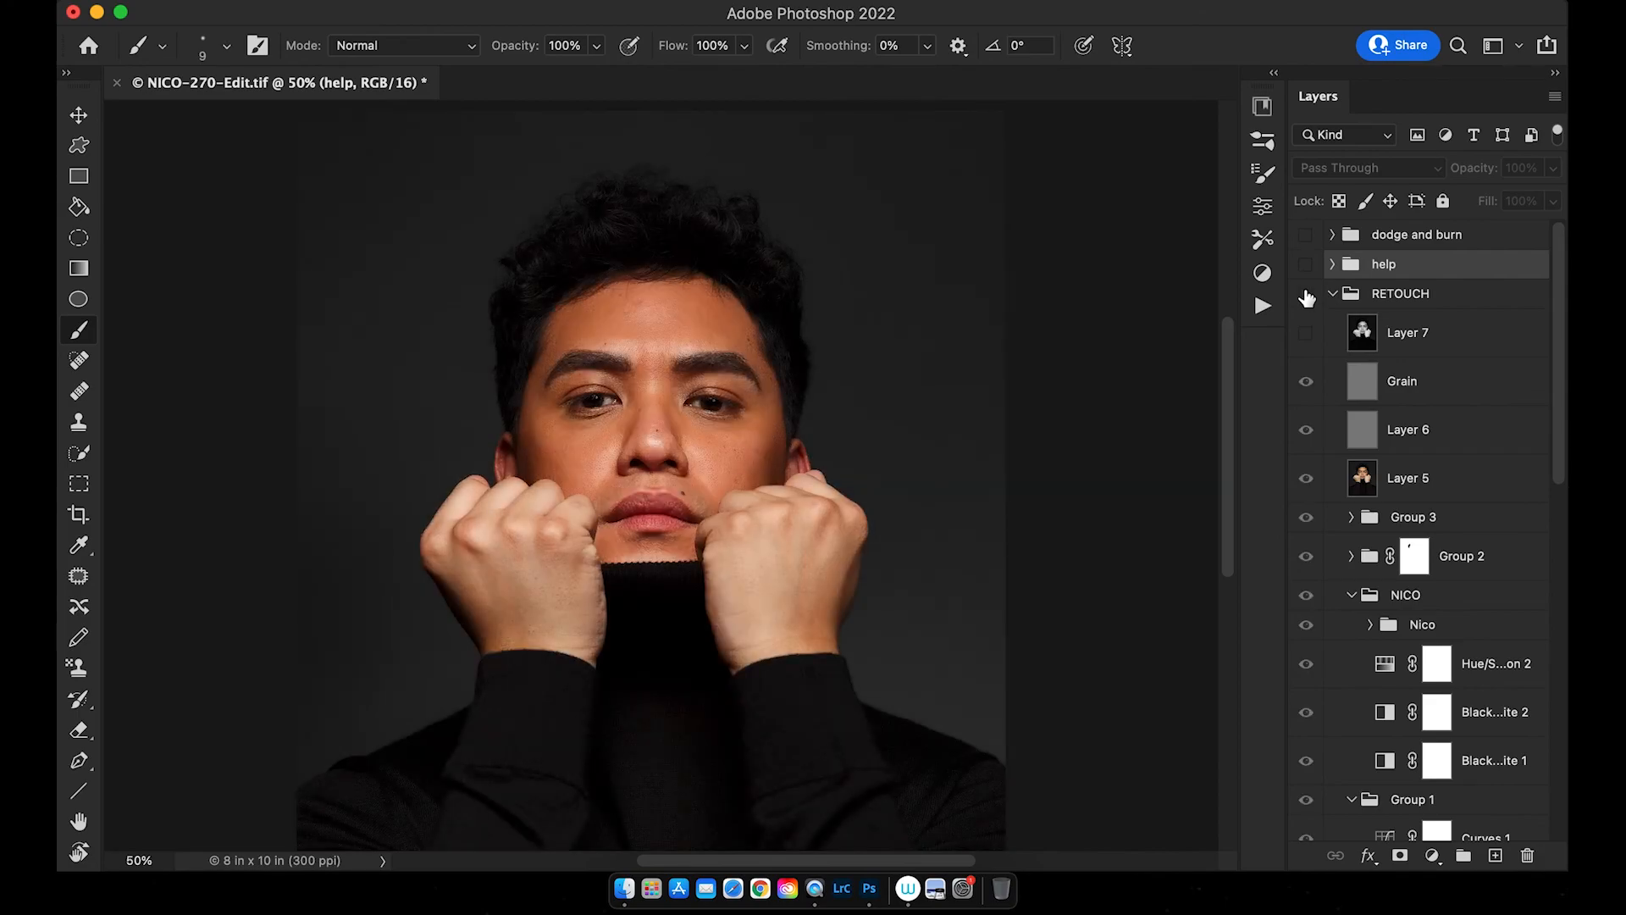
click(1306, 297)
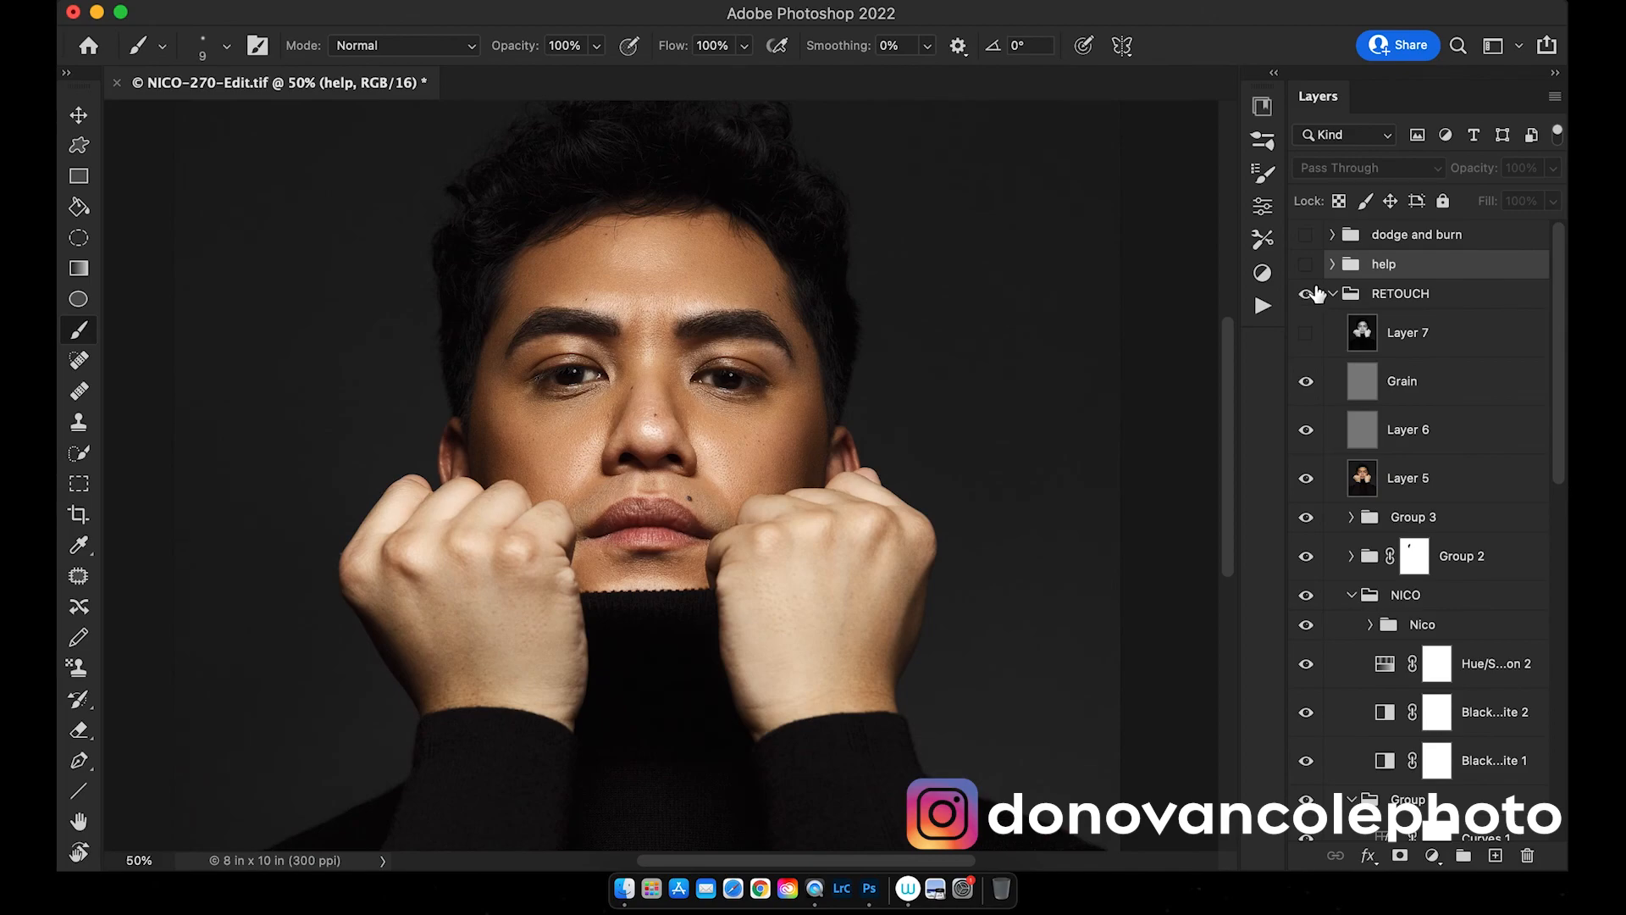
key(super+equal)
key(super+equal)
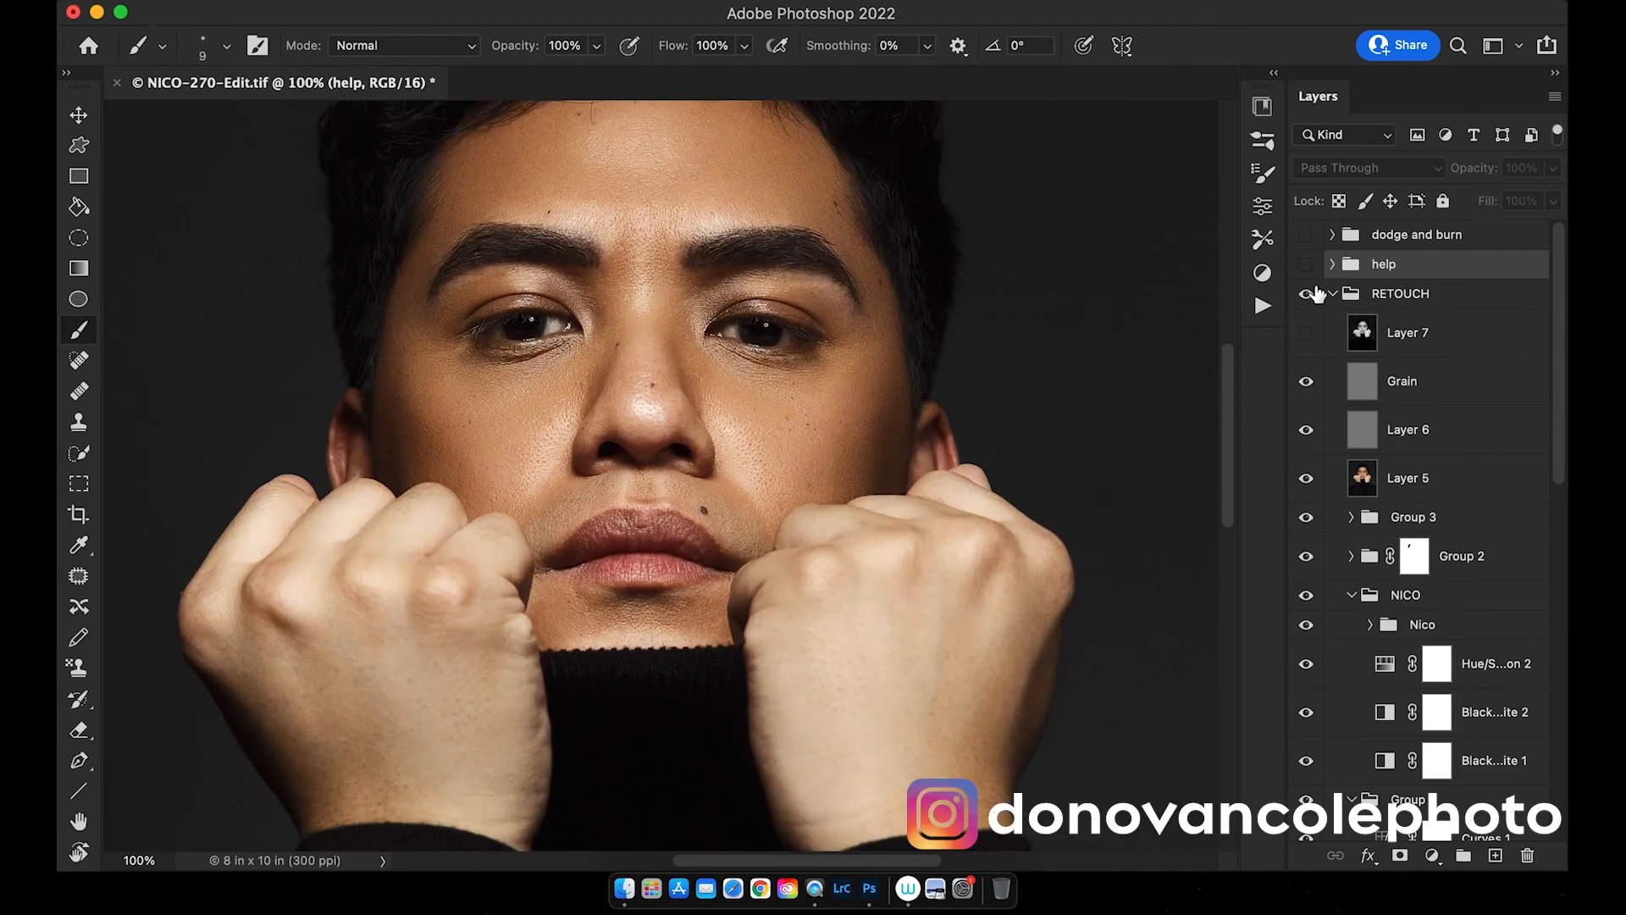
scroll(1084, 347, up, 2)
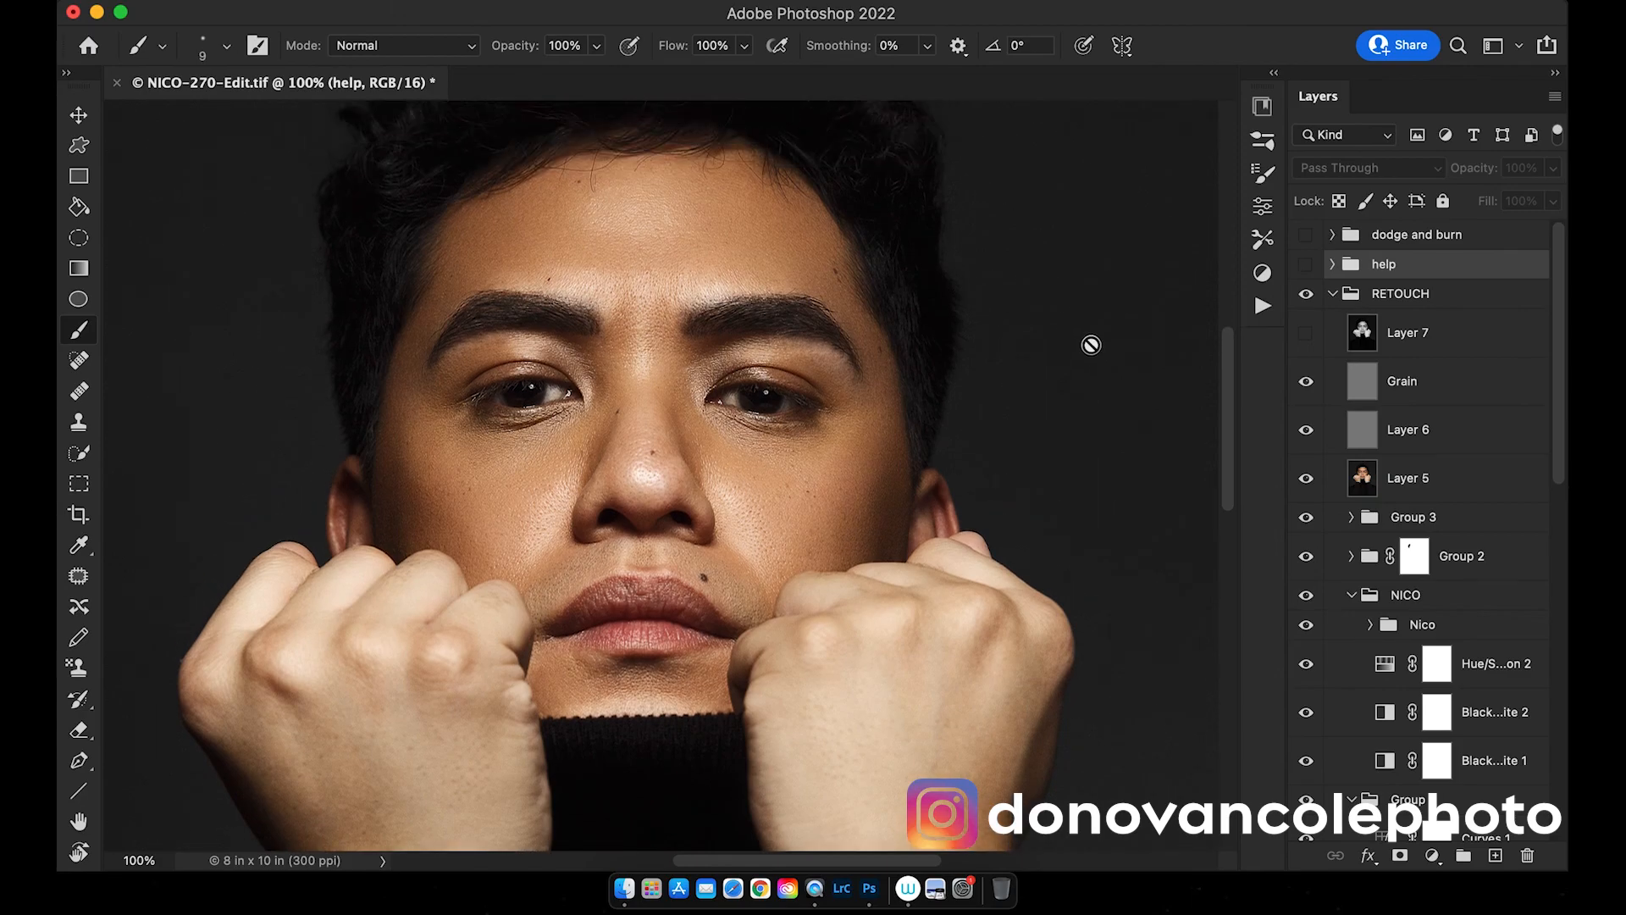
click(1306, 295)
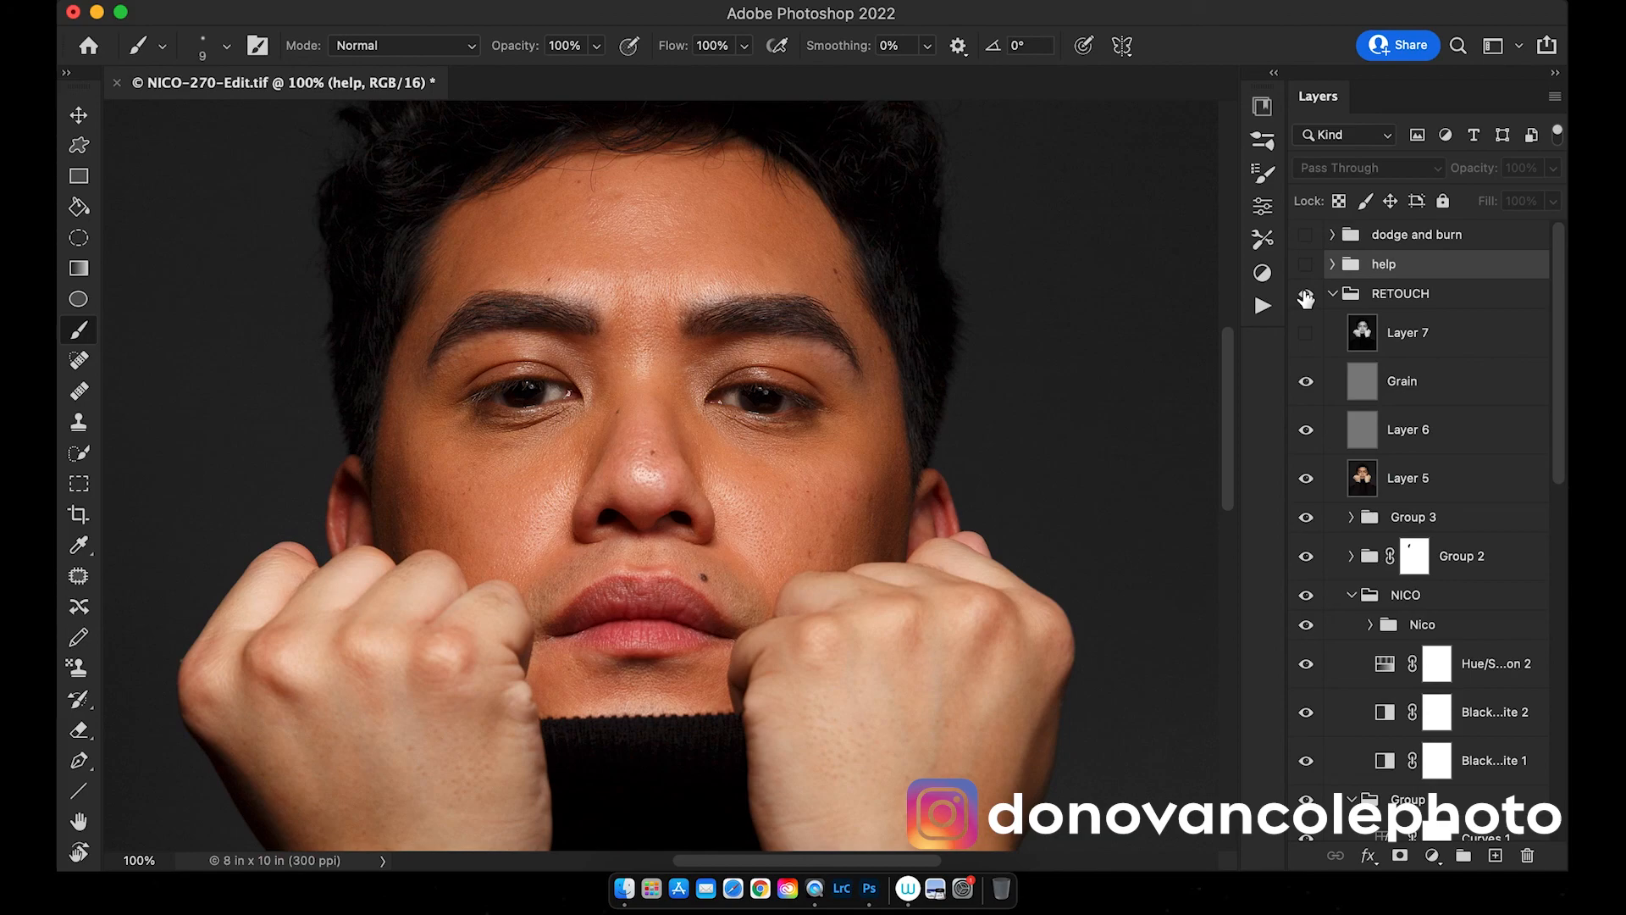
click(1306, 295)
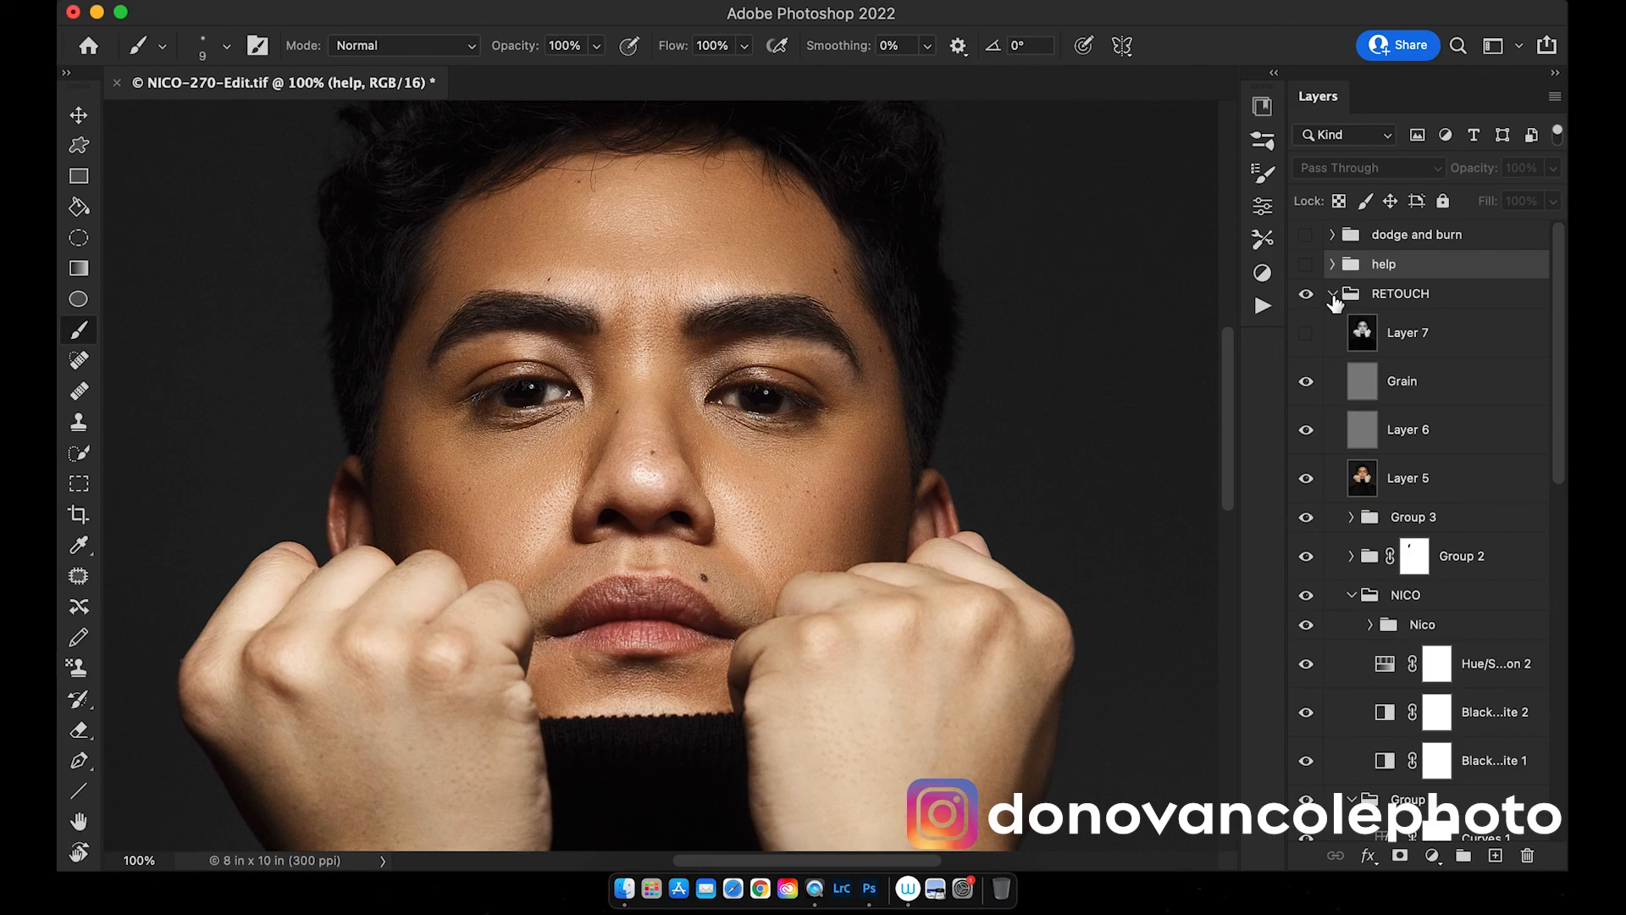
- Collapse the RETOUCH group and compare the face once more with the group hidden and shown
click(1333, 296)
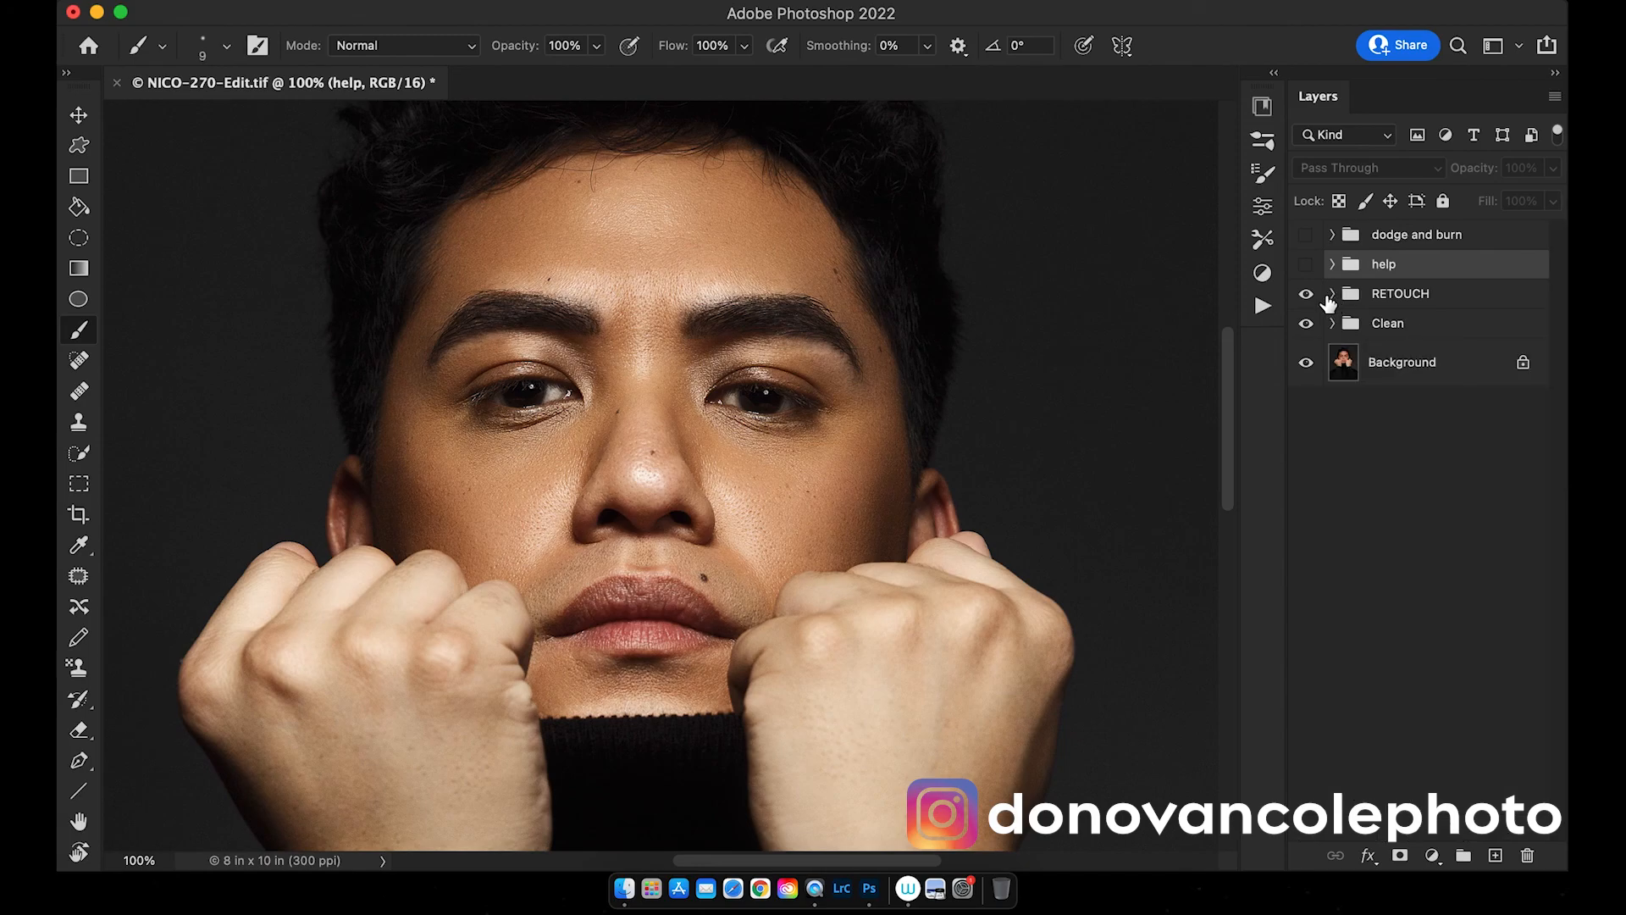
click(1306, 295)
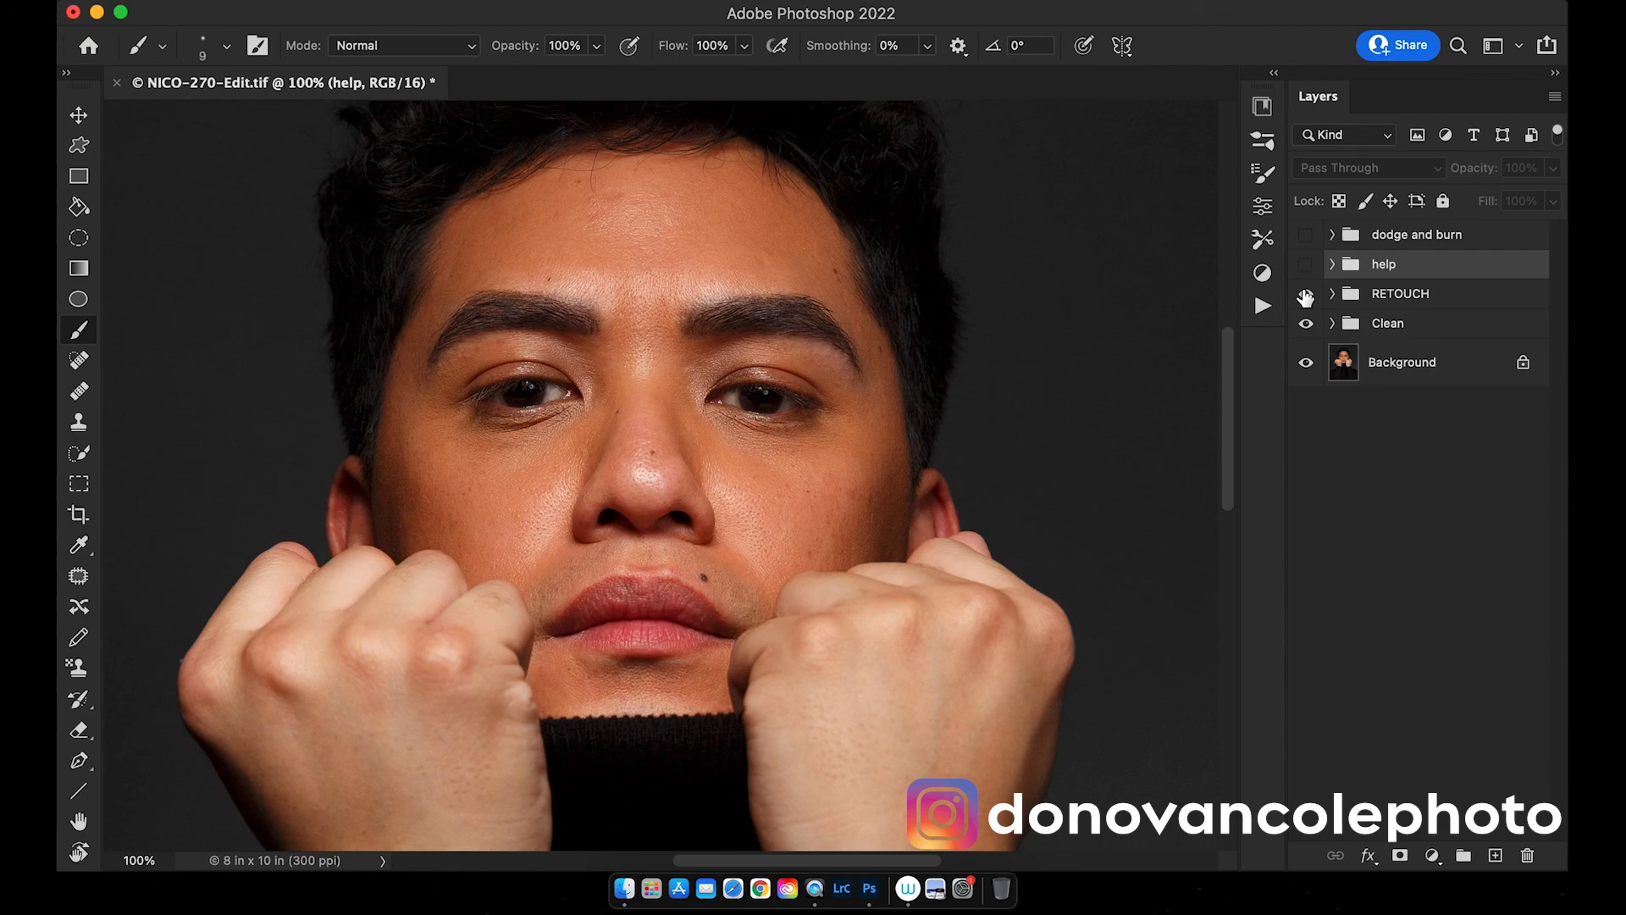
click(1306, 295)
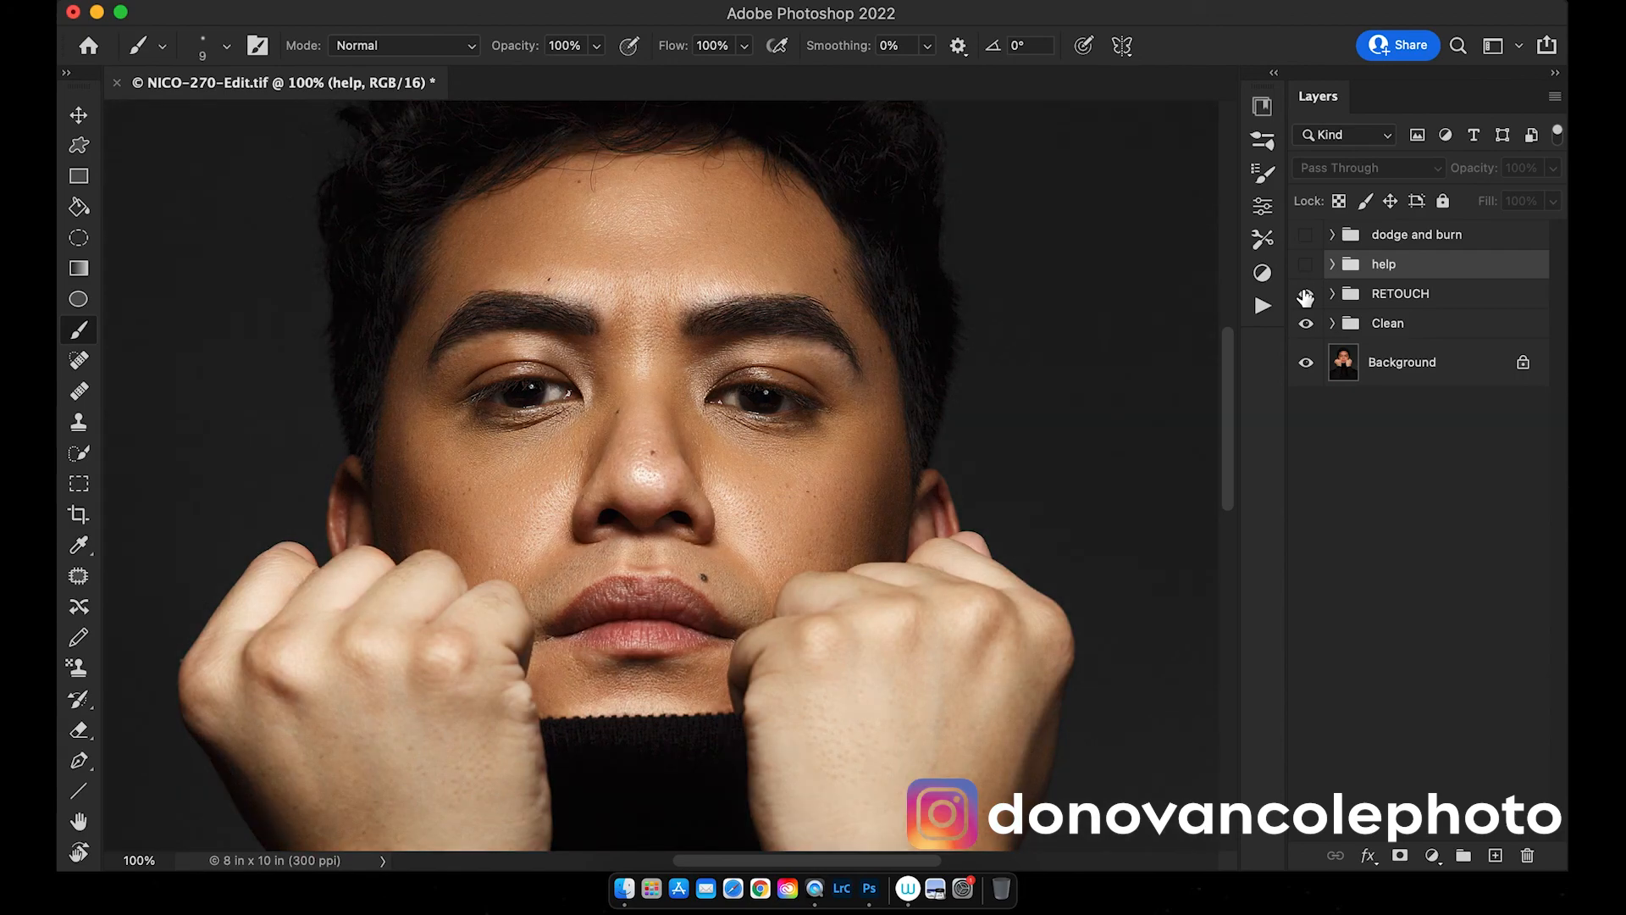